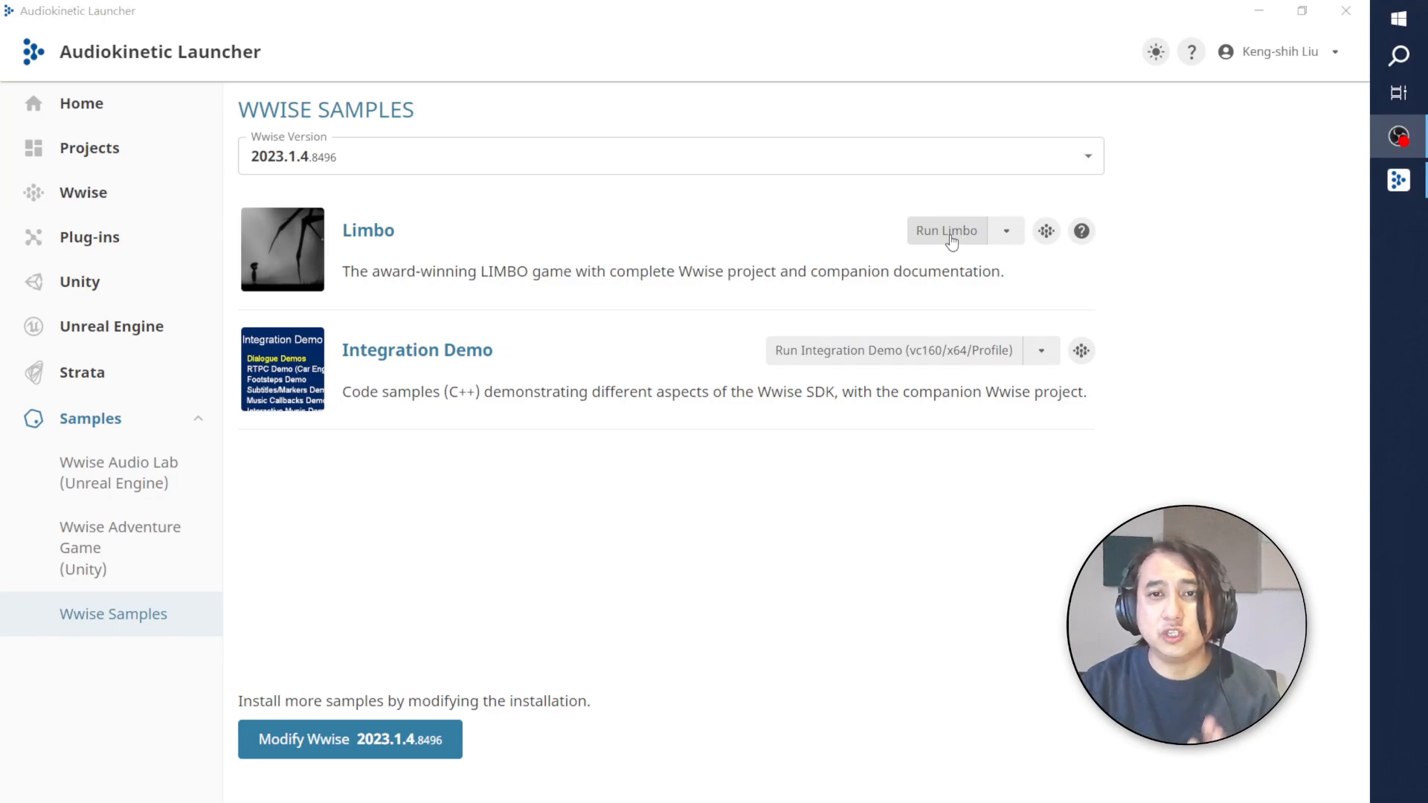
Step: Run the Limbo sample game to preview its title screen and close it
left_click(950, 236)
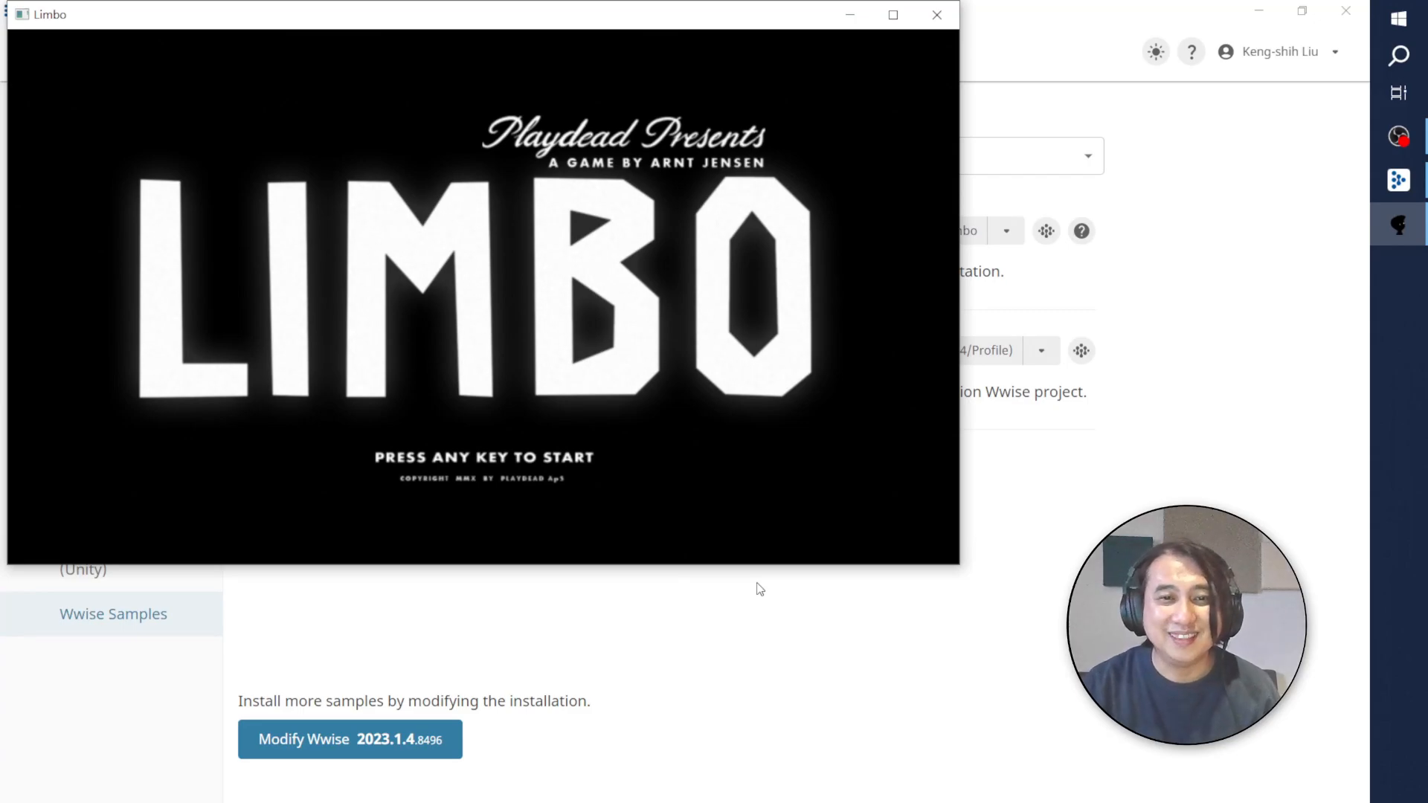
left_click(932, 28)
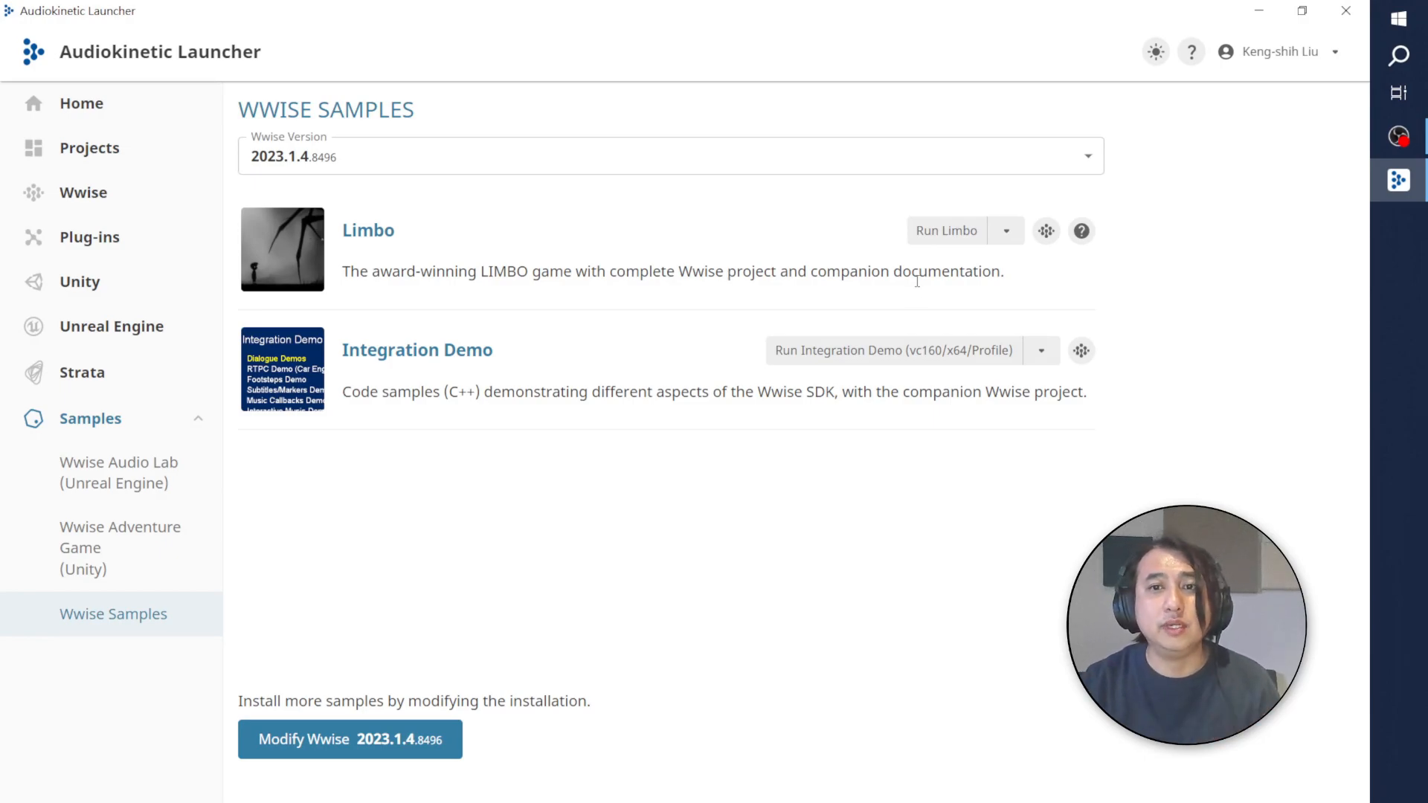
Step: Open the Limbo sample project in Wwise (64-Bit) and expand the Default Work Unit under the Actor-Mixer Hierarchy
left_click(1047, 232)
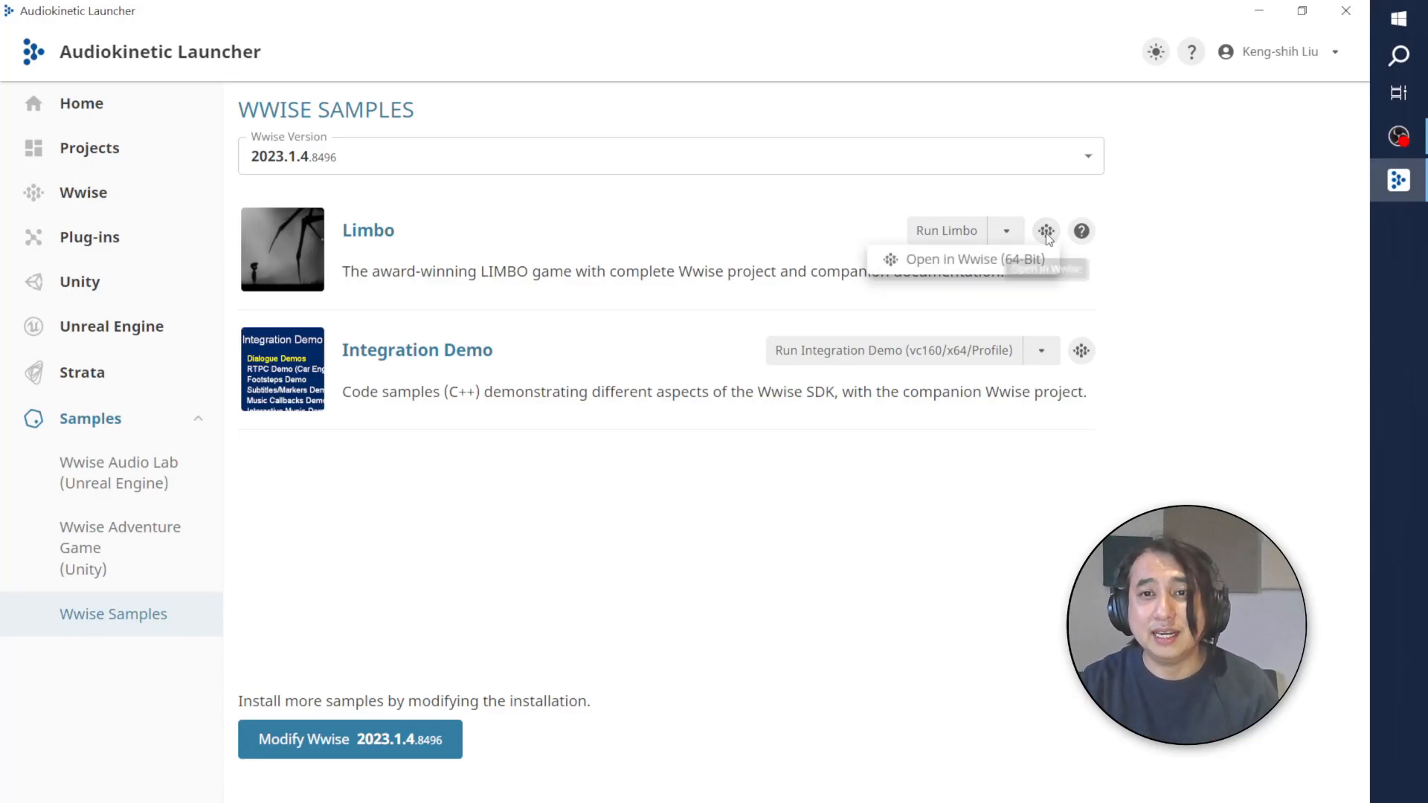
left_click(995, 260)
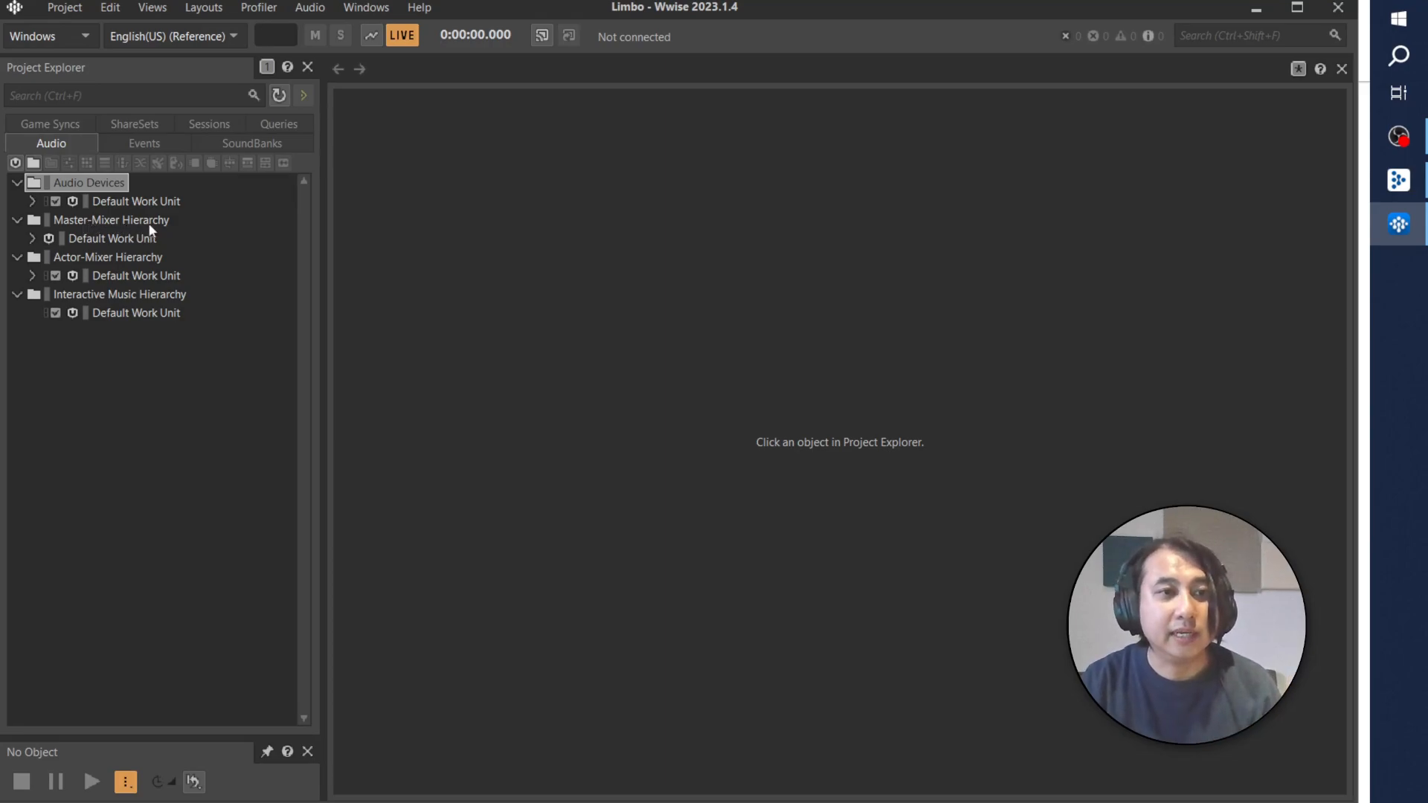
left_click(89, 259)
left_click(33, 275)
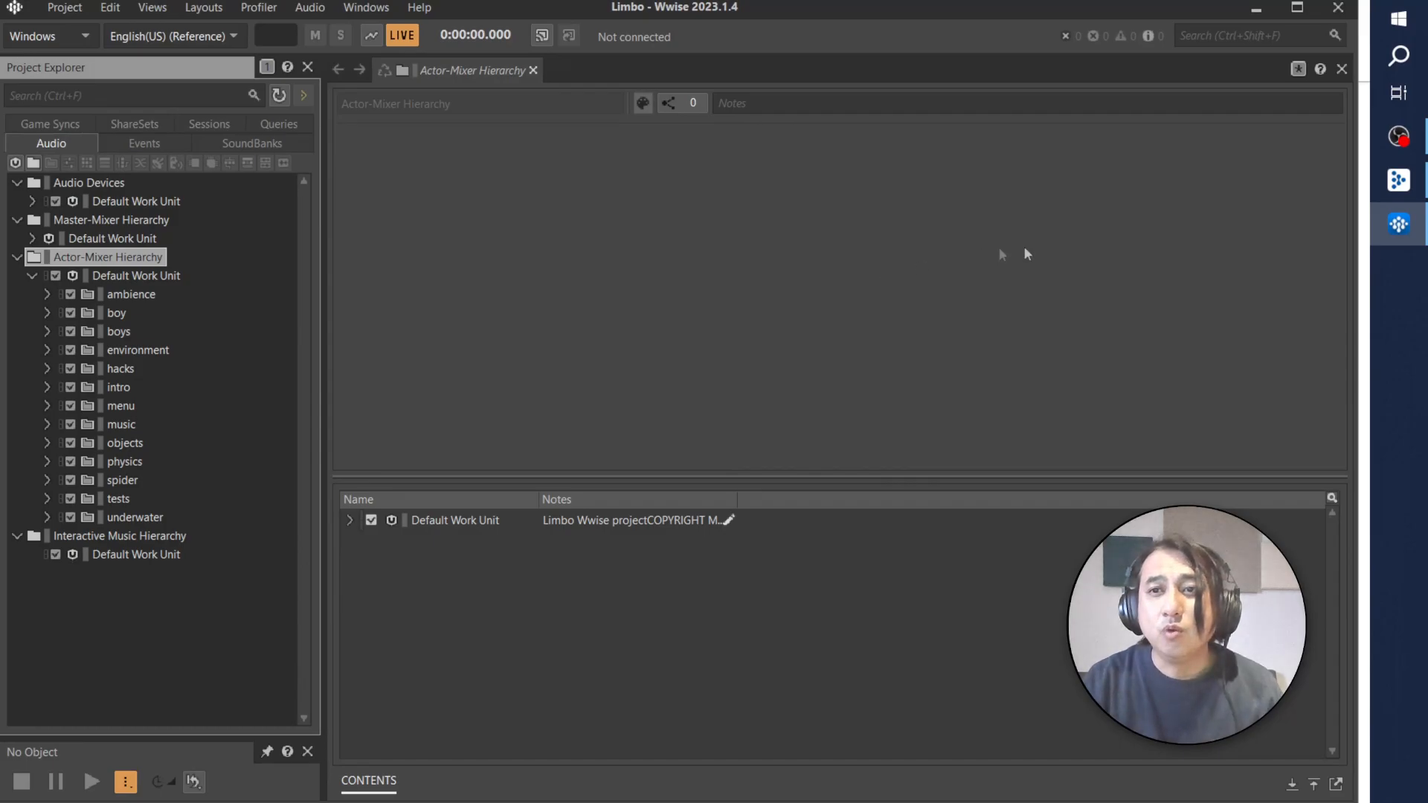
Step: Run Limbo from the Audiokinetic Launcher and place the game window over the Wwise project, leaving the remote connection control accessible
left_click(1398, 190)
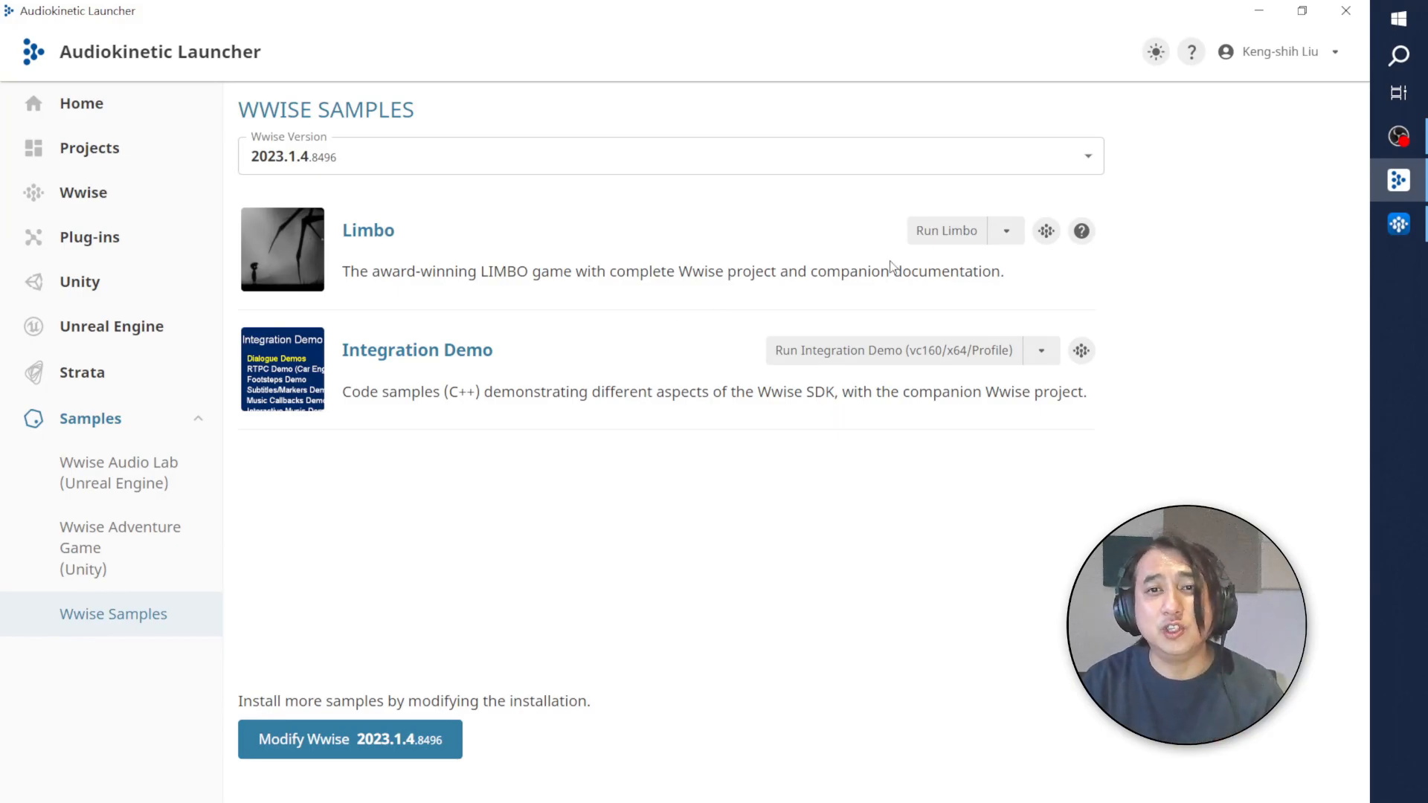
left_click(945, 232)
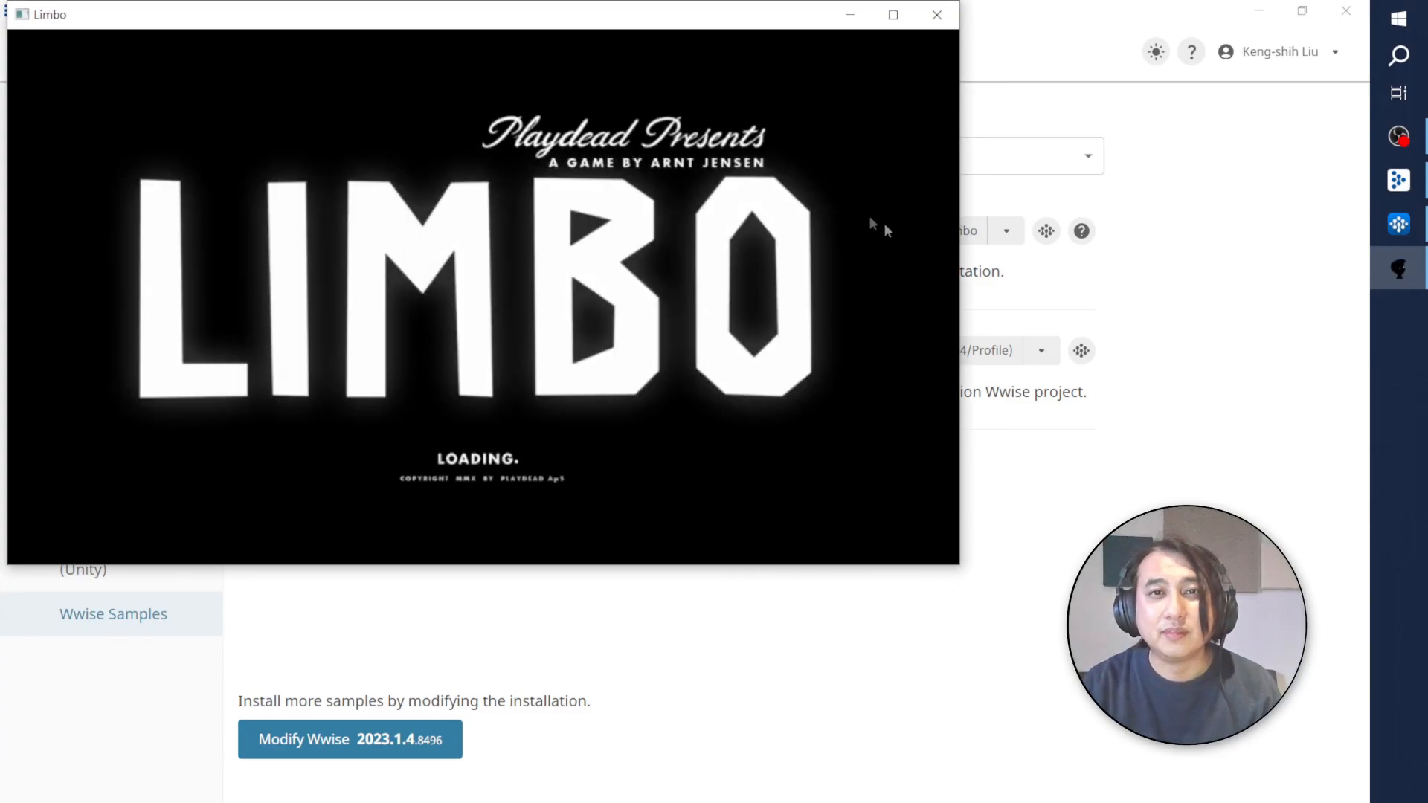
left_click_drag(697, 31, 796, 127)
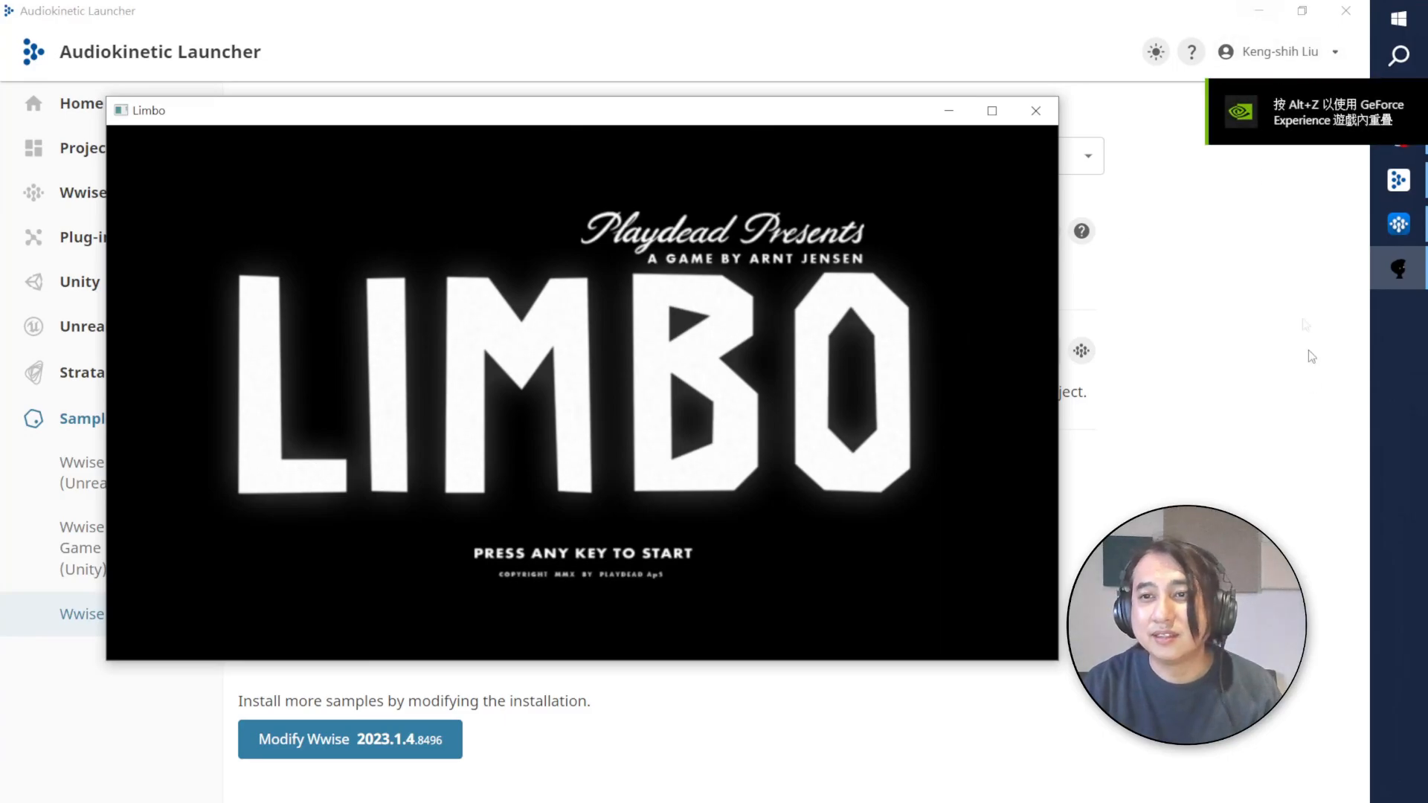
left_click(1260, 16)
left_click_drag(727, 115, 878, 136)
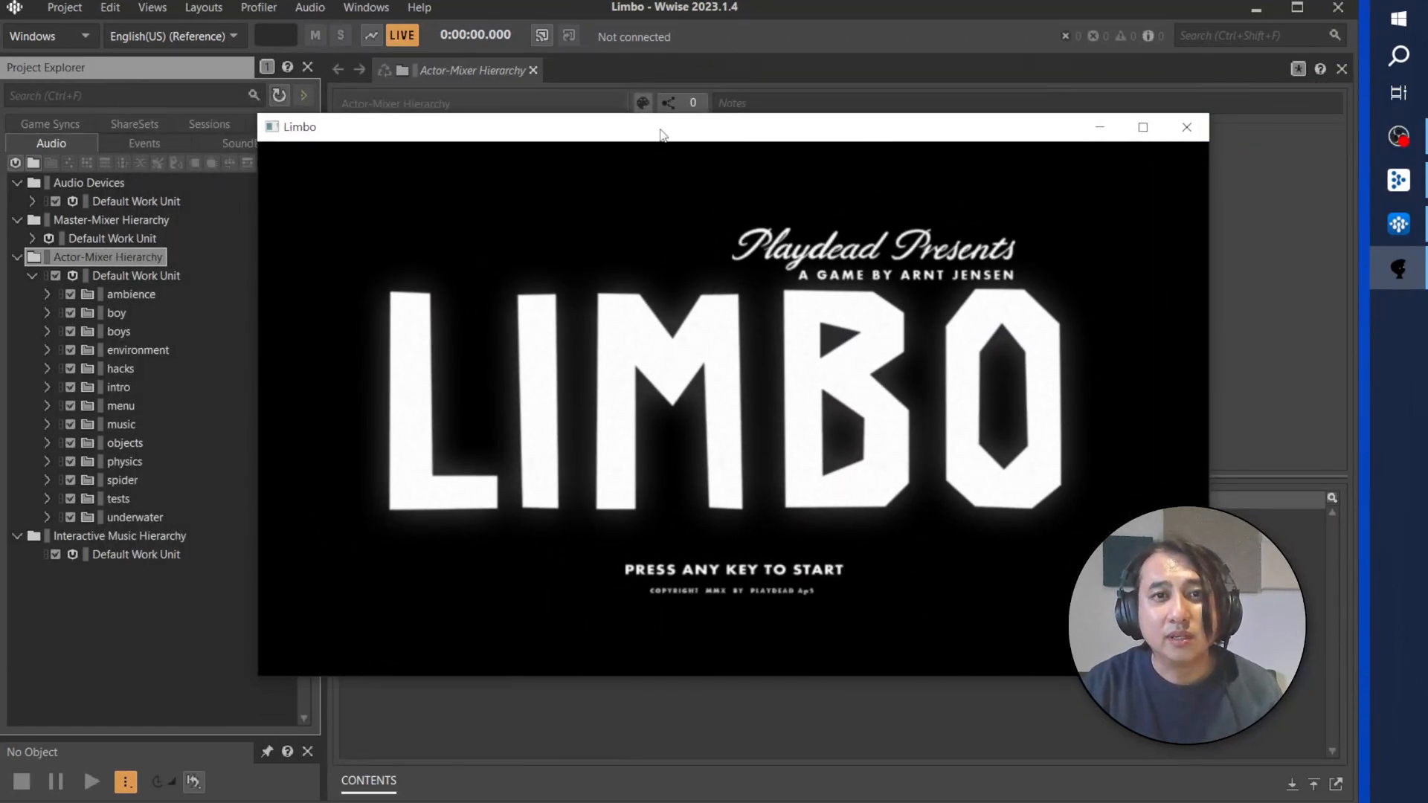
left_click_drag(660, 128, 634, 134)
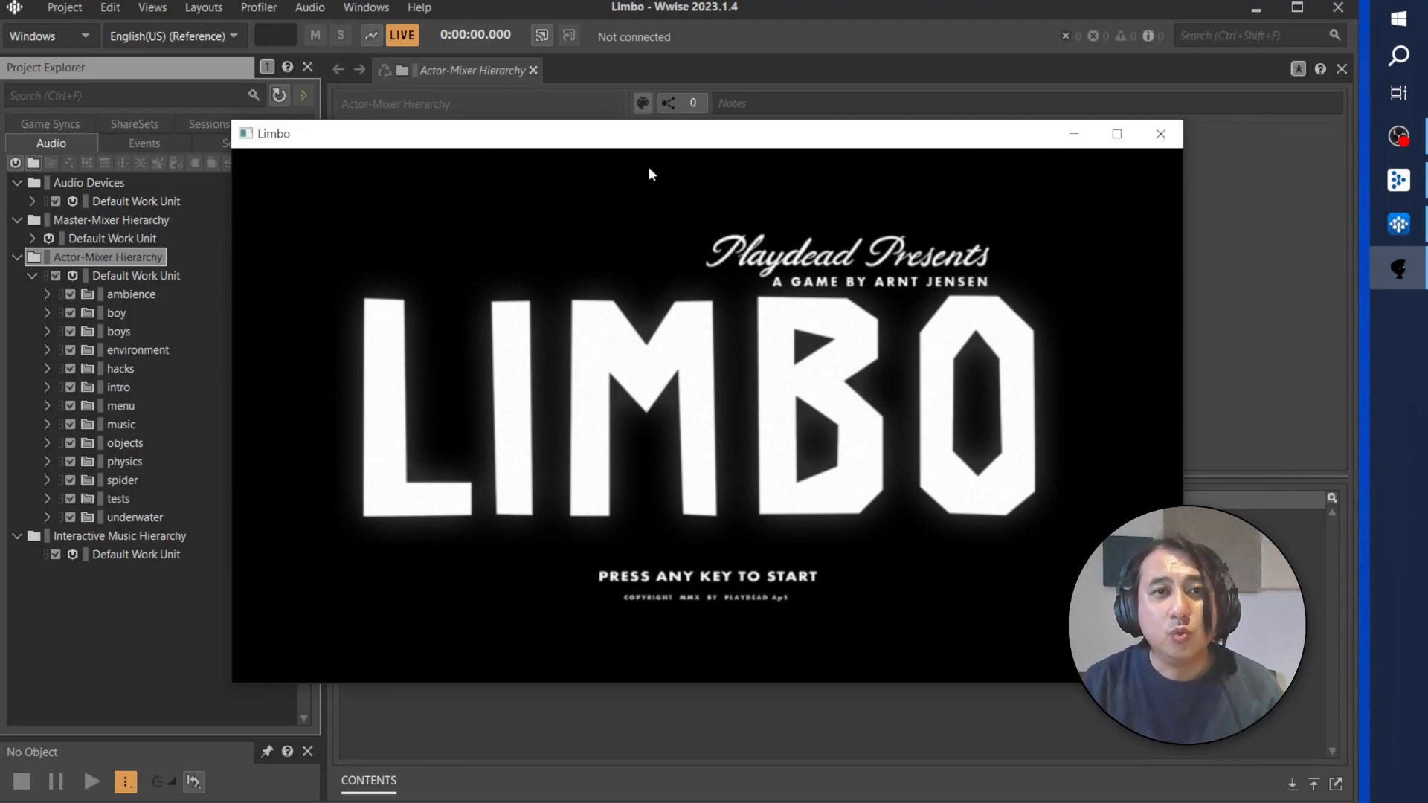
left_click_drag(597, 138, 682, 130)
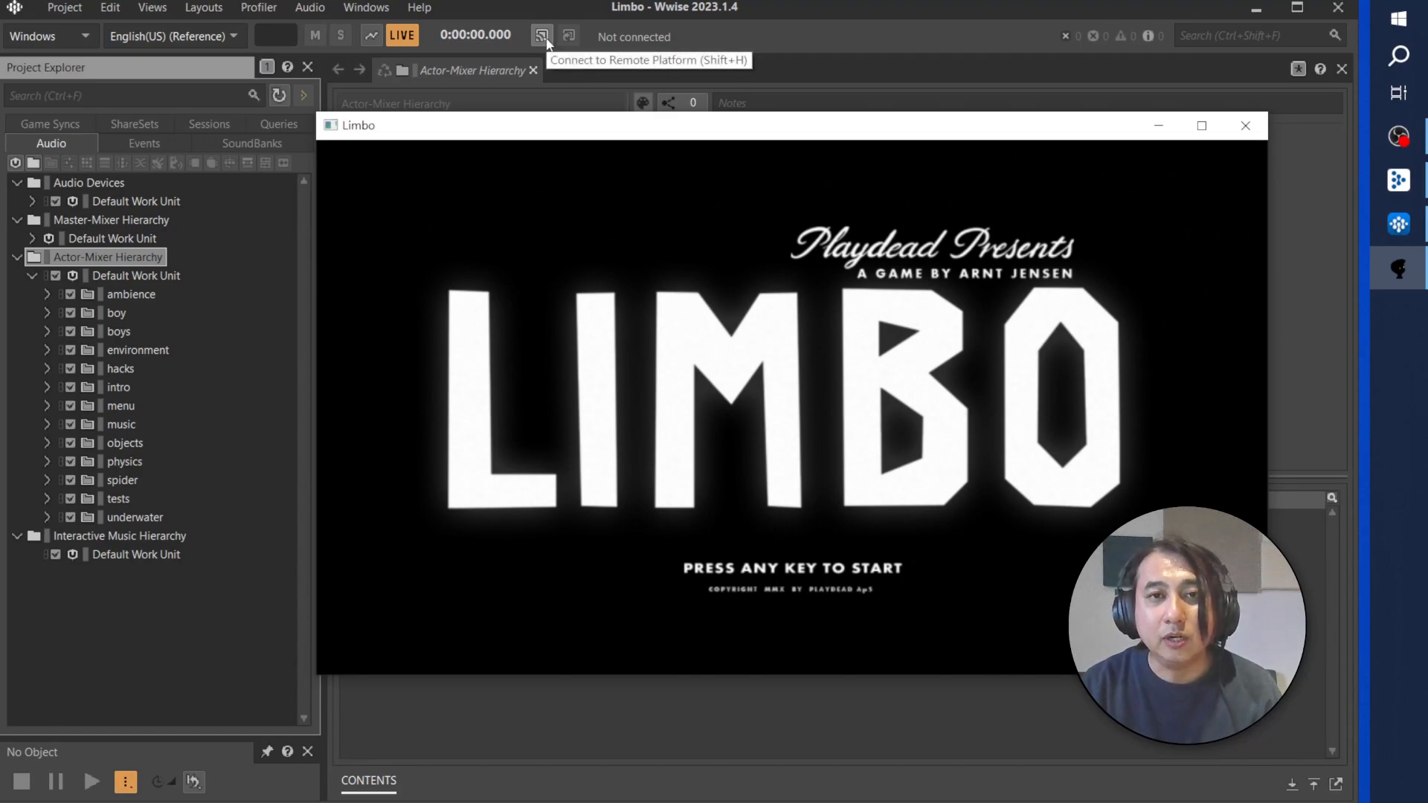
left_click(627, 139)
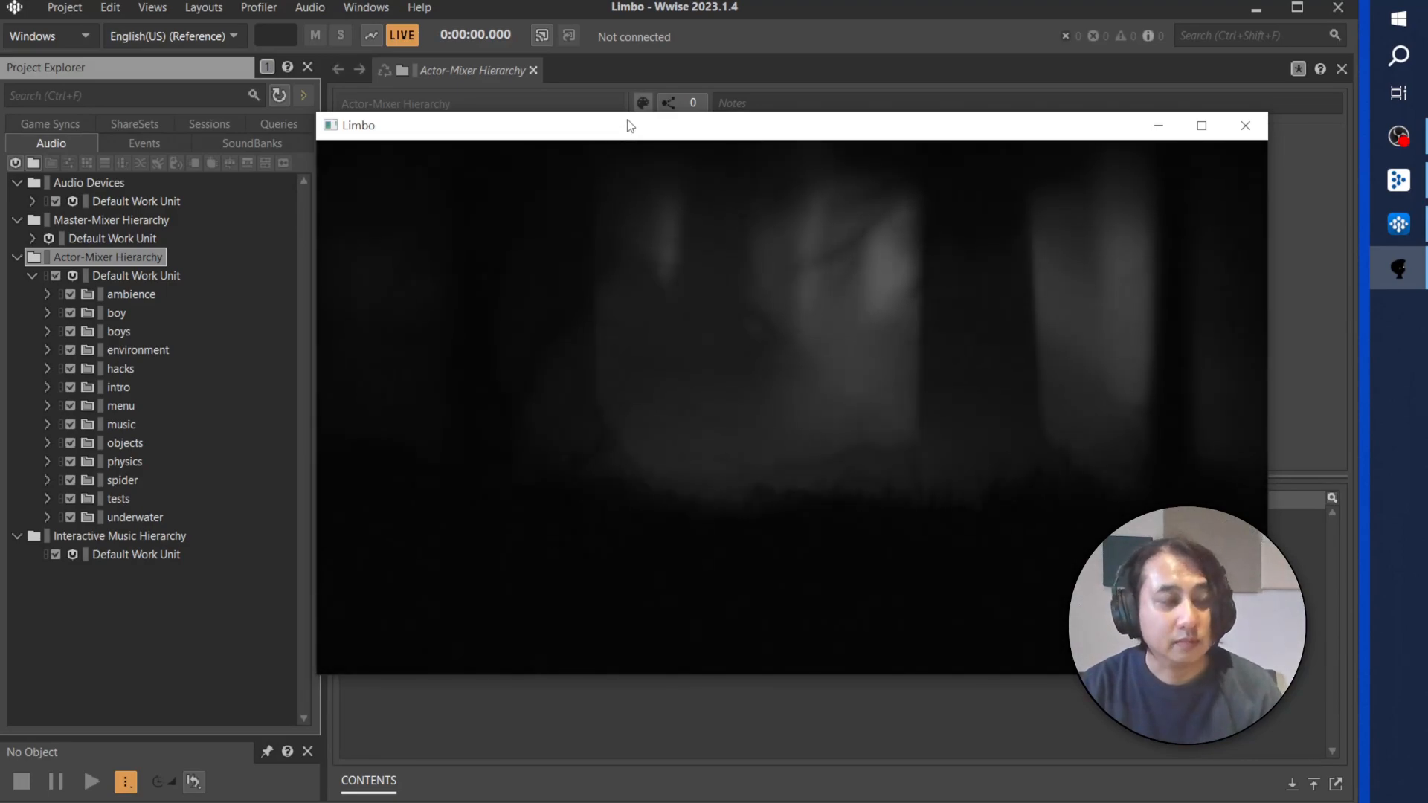
Step: Open the Remote Connections dialog, force-close the unresponsive Limbo game and dismiss the dialog
left_click(542, 37)
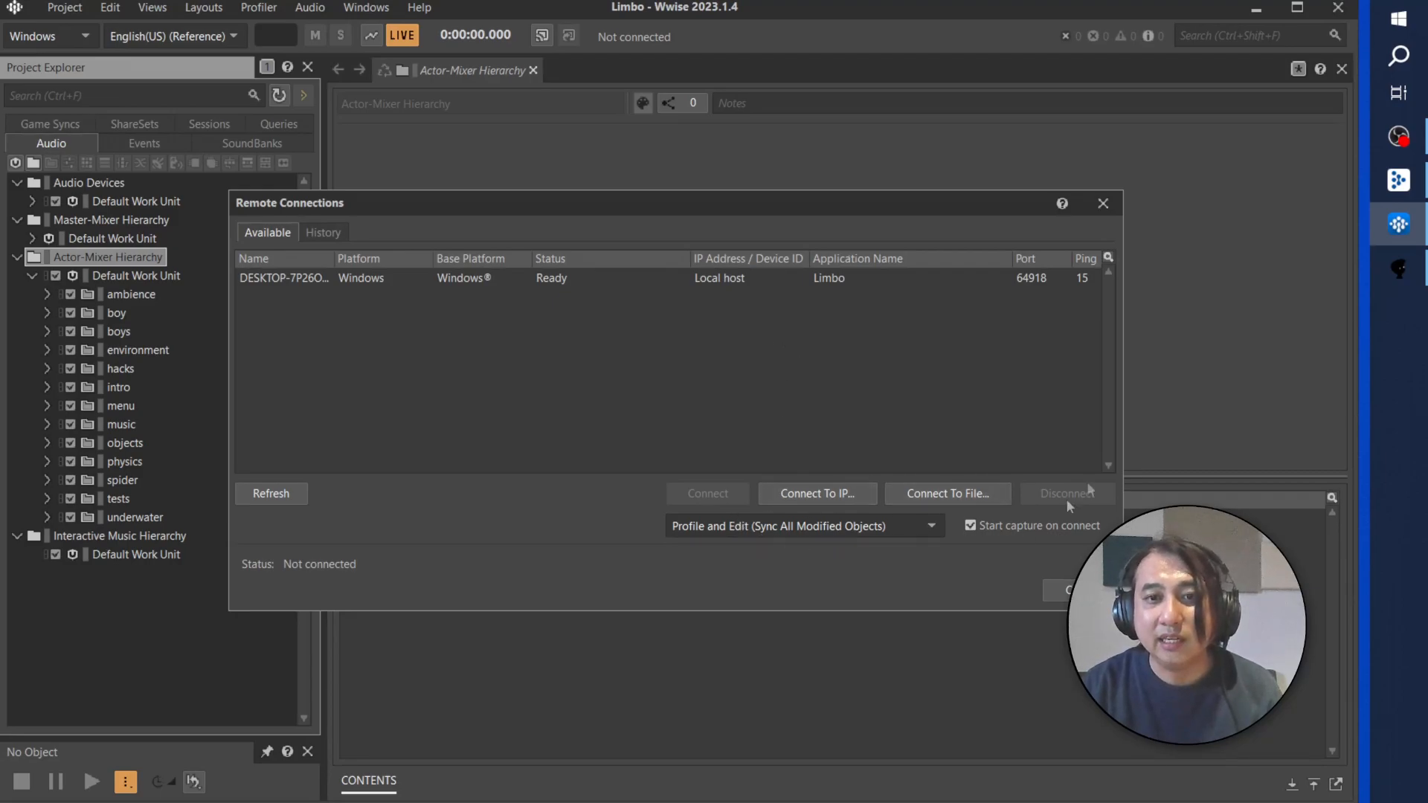
left_click(1398, 273)
left_click_drag(732, 134, 701, 181)
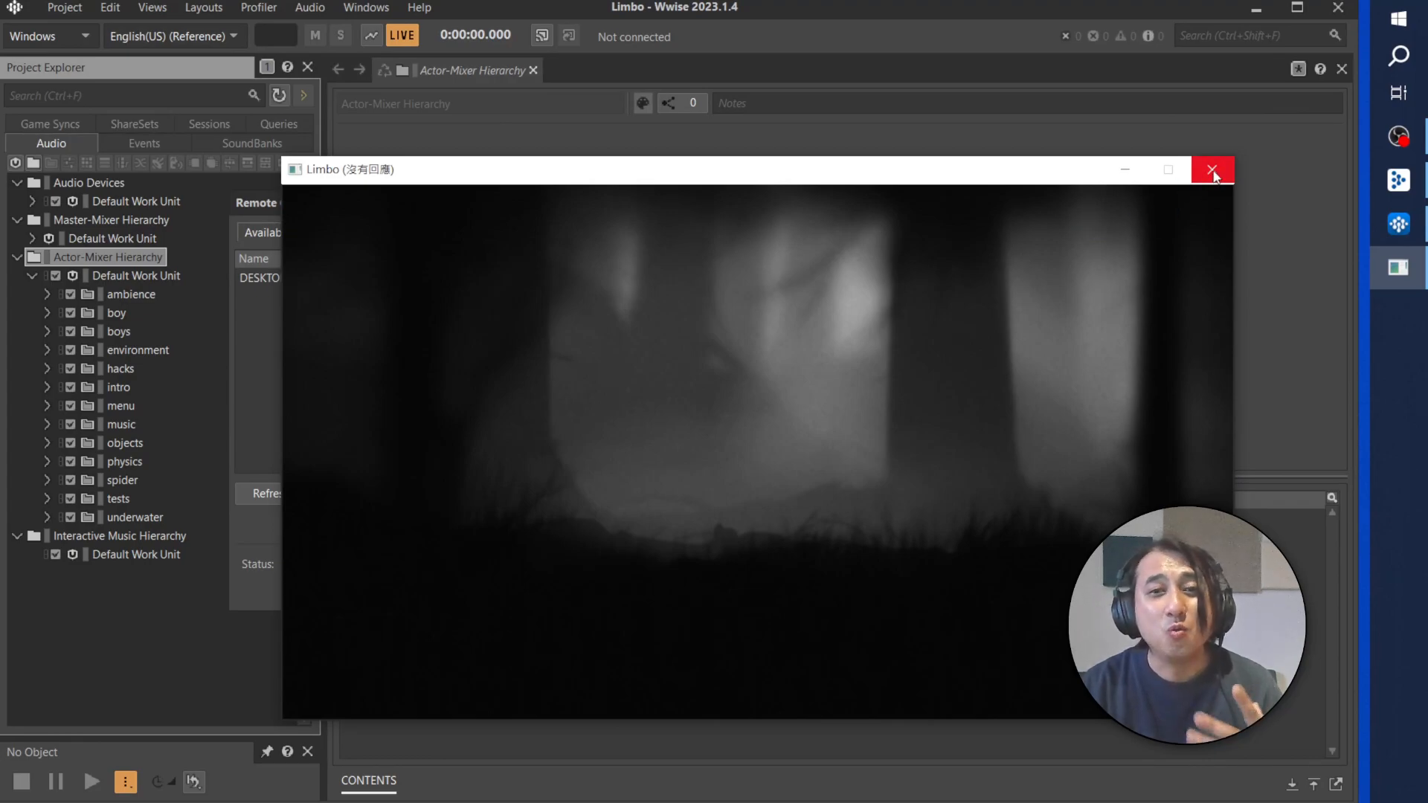
left_click(1214, 175)
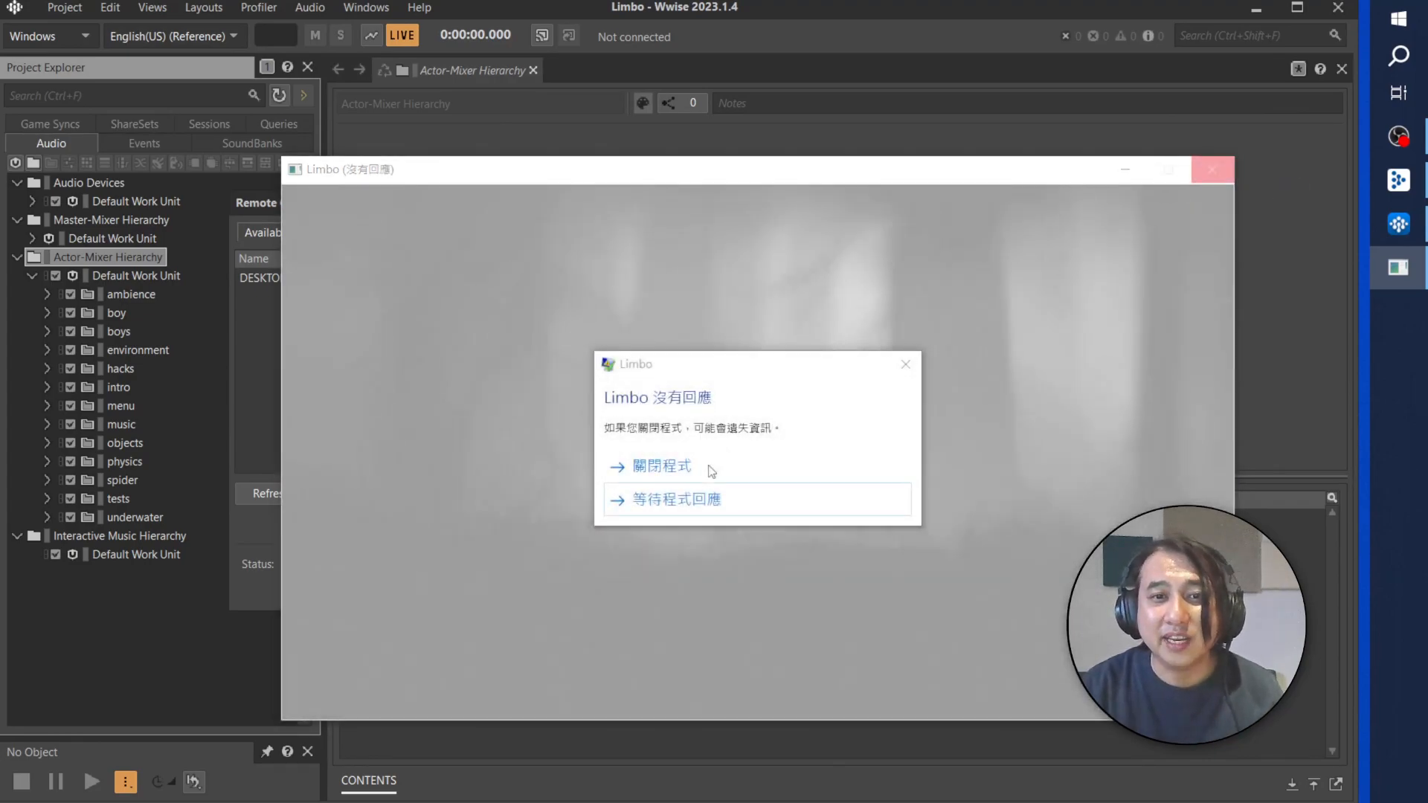
left_click(707, 468)
left_click(888, 489)
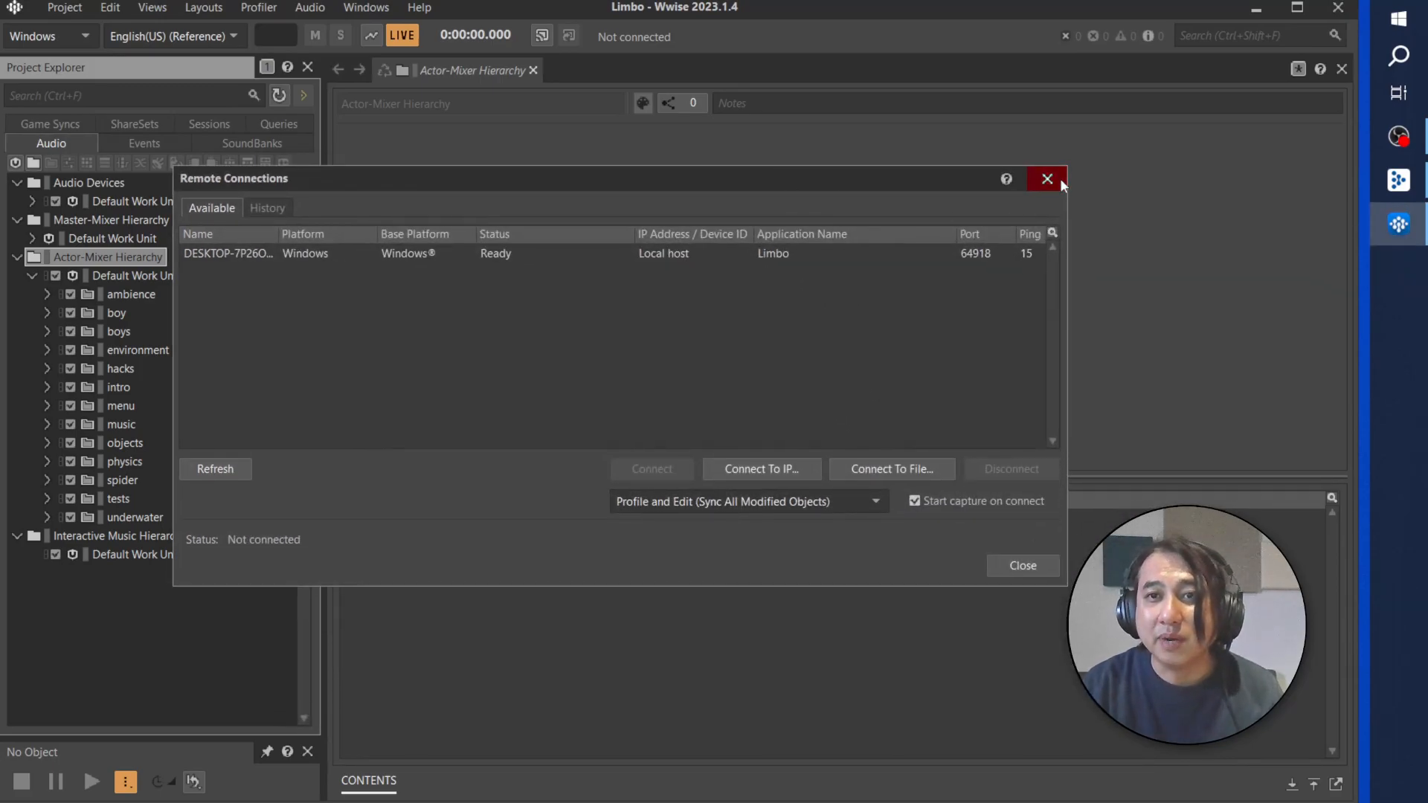
left_click(1059, 177)
Step: Run Limbo again from the Audiokinetic Launcher and connect Wwise to the Limbo application on the local host
left_click(1391, 178)
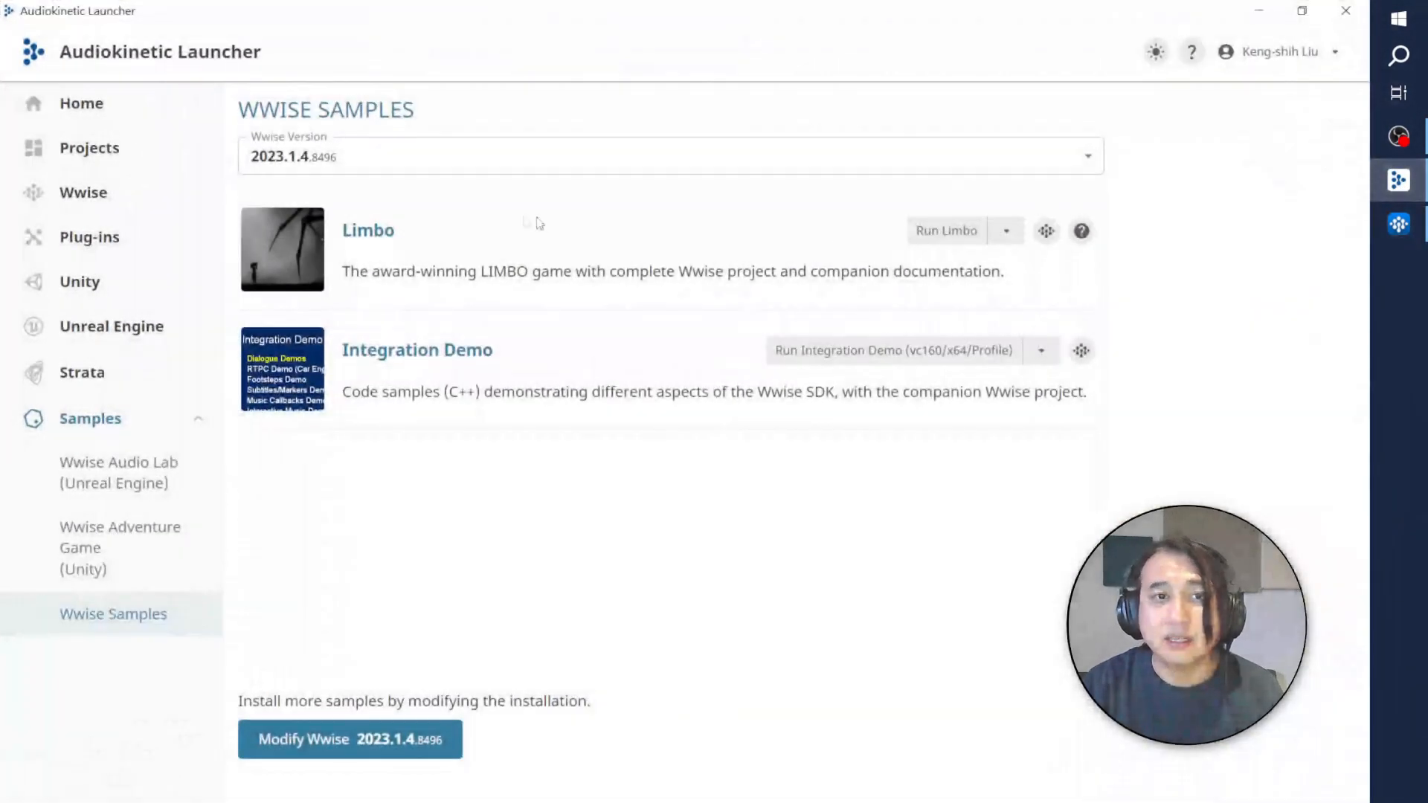
left_click(941, 231)
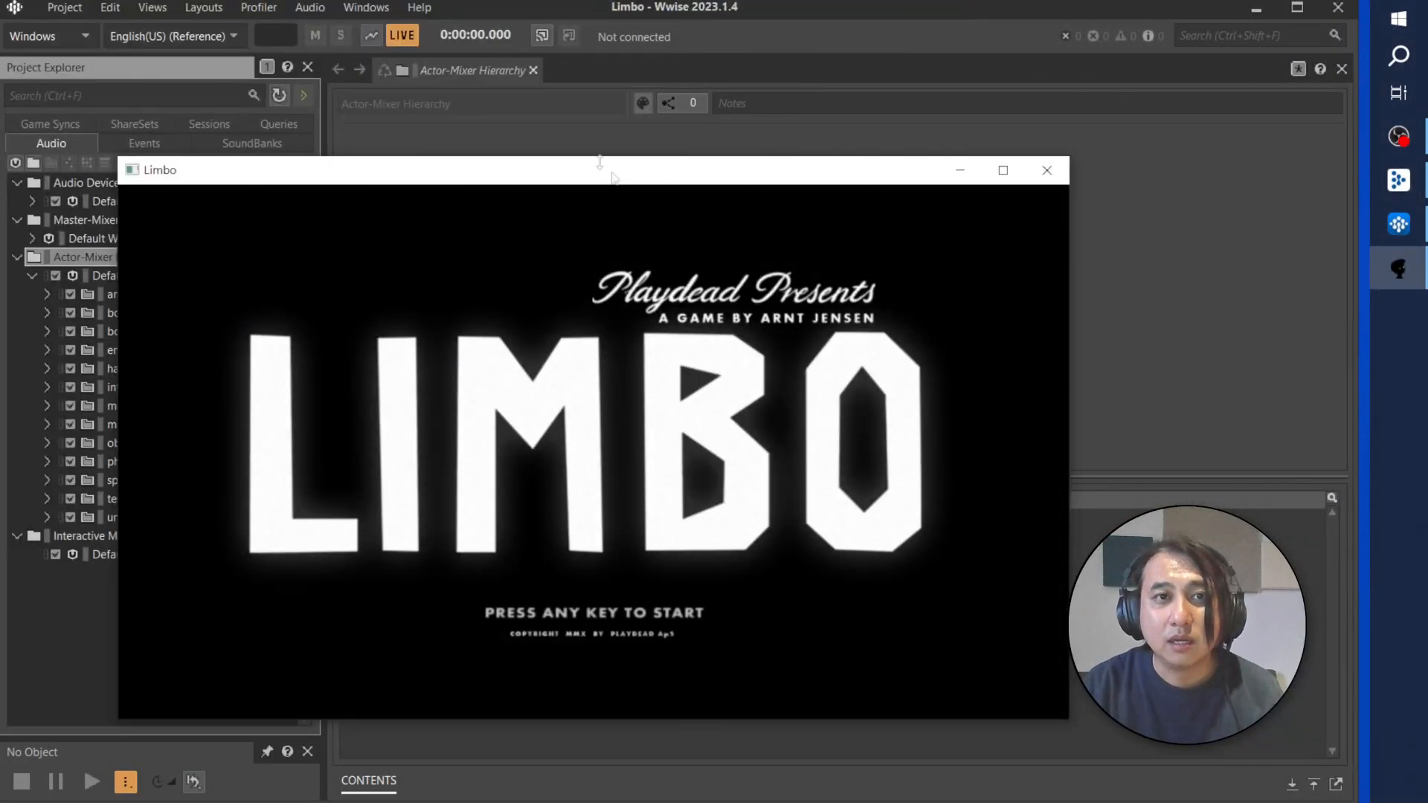
left_click(551, 35)
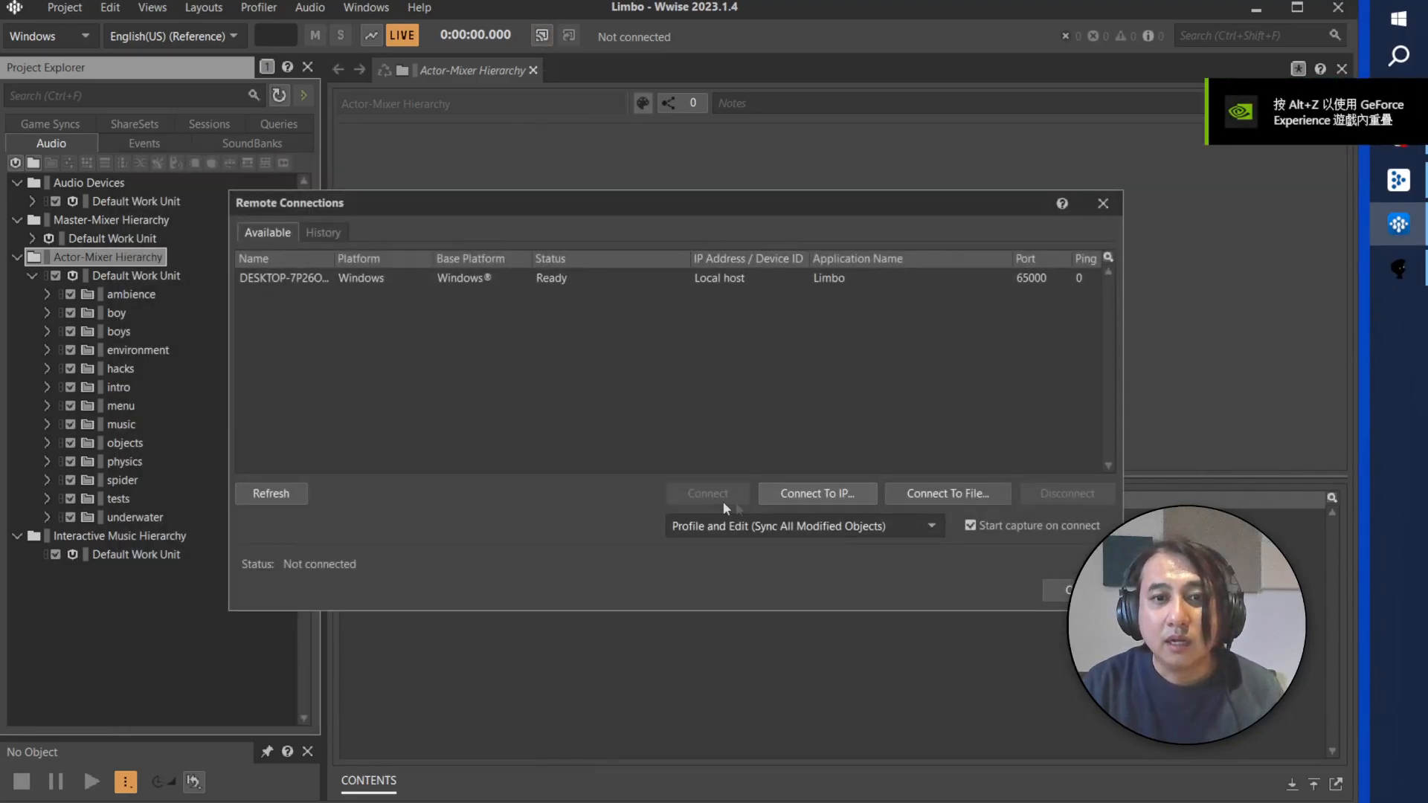
left_click(458, 280)
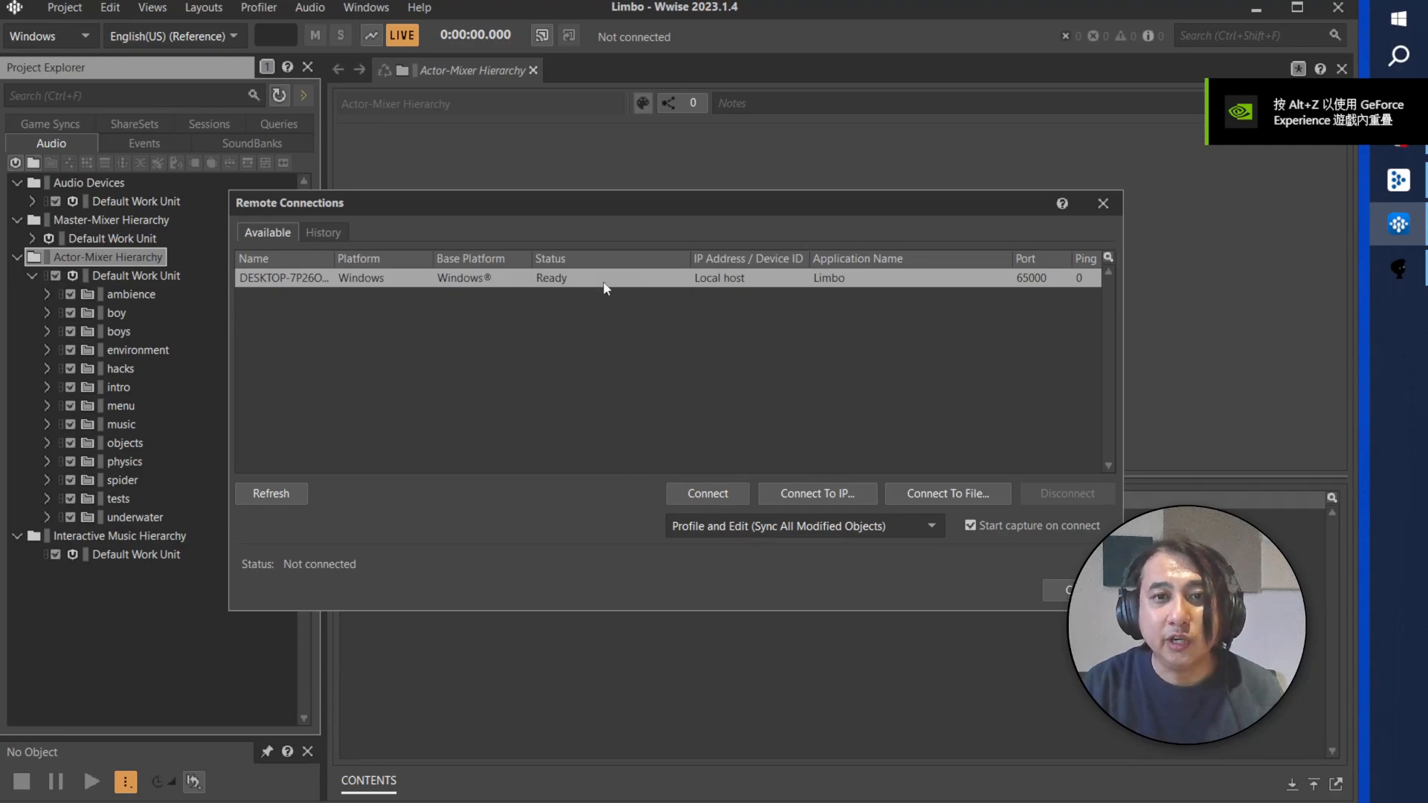
left_click(714, 494)
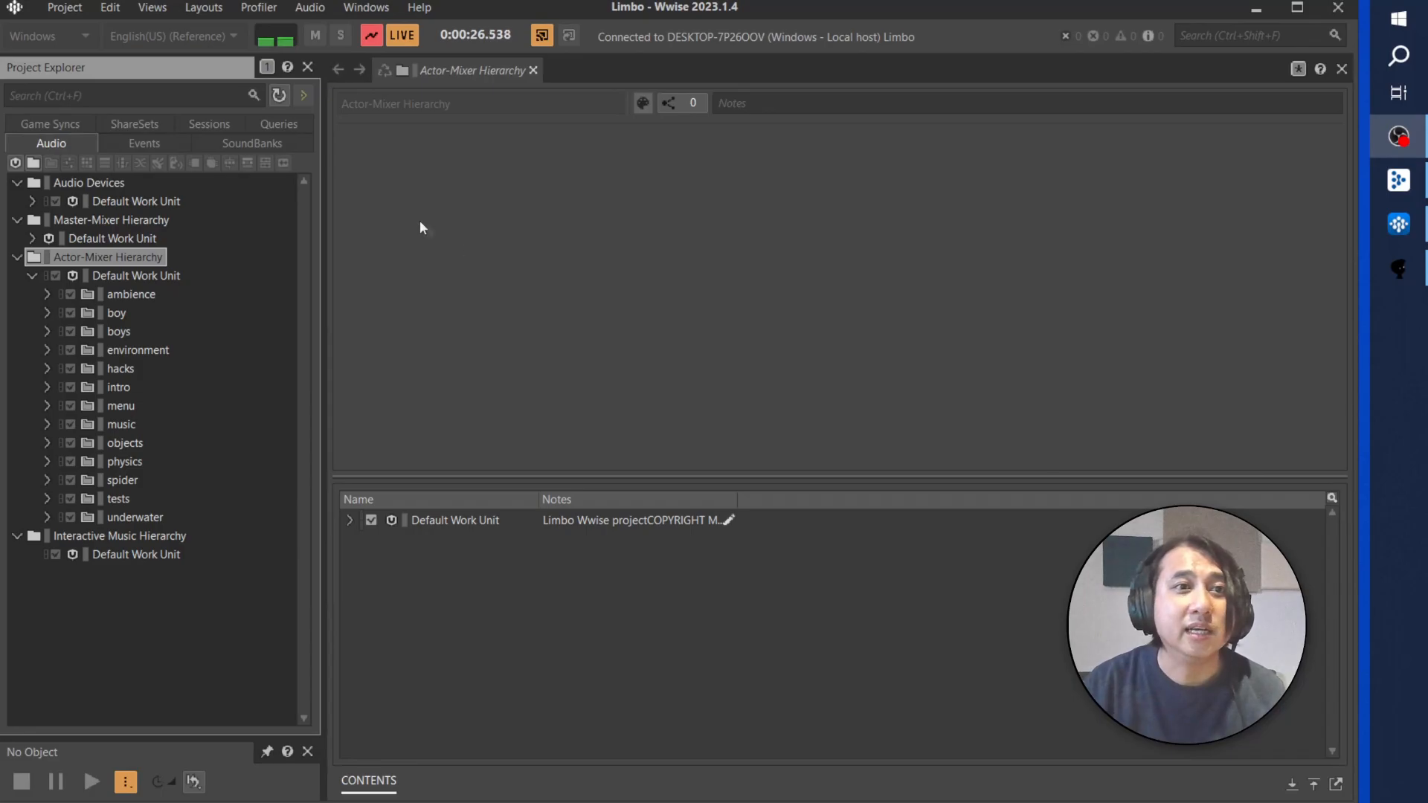
Step: Check the running game window and switch Wwise to the Audio Object Profiler layout
left_click(1397, 269)
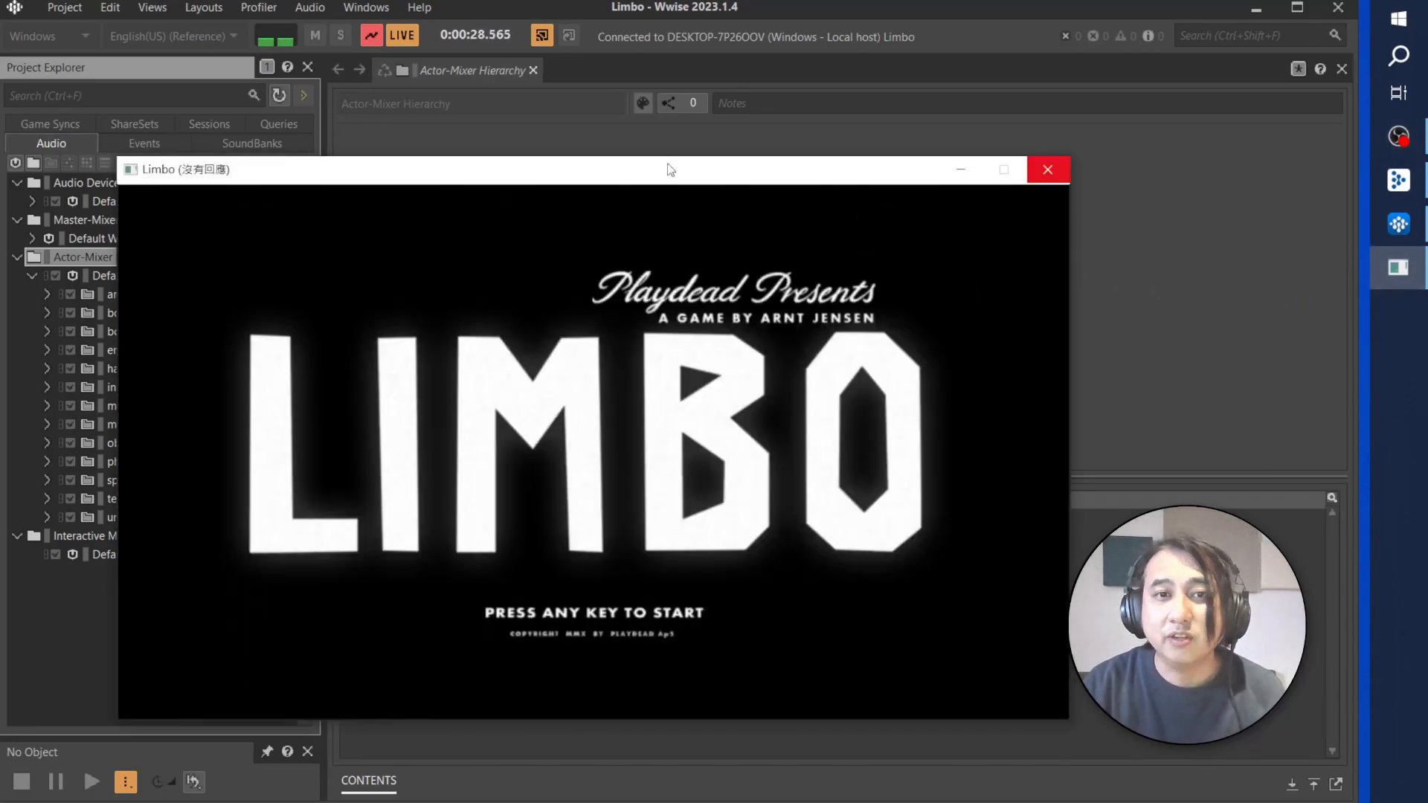
left_click(255, 8)
mouse_move(195, 9)
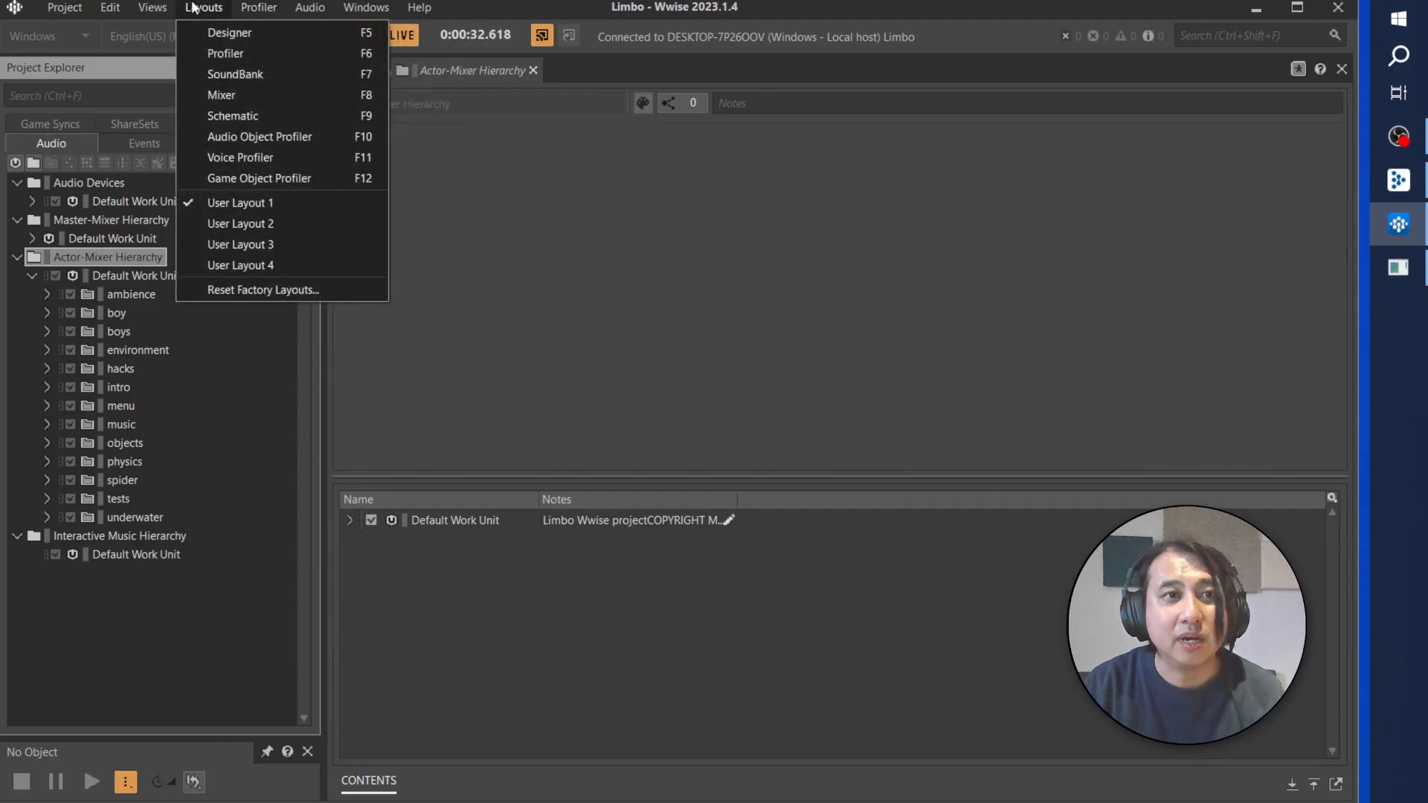
left_click(292, 141)
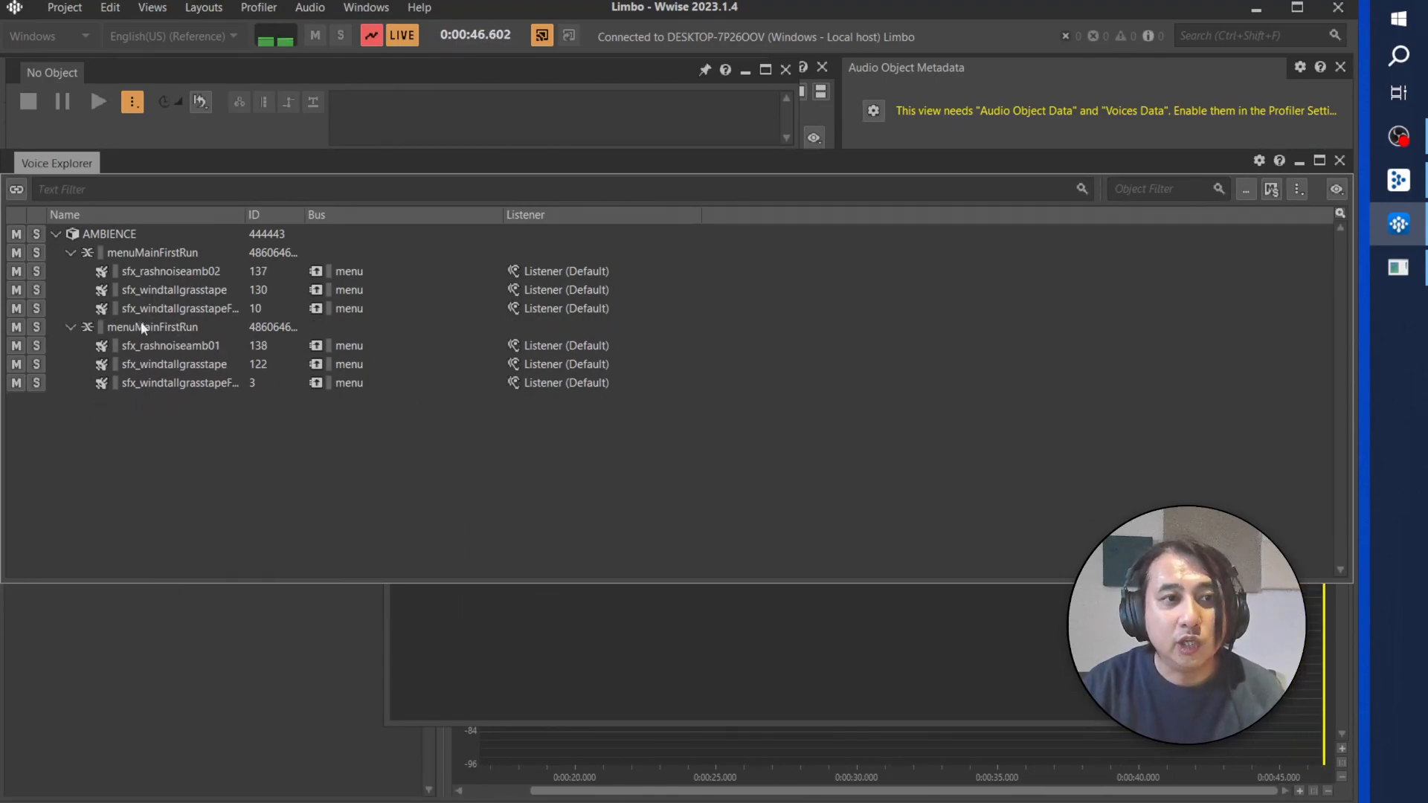
Step: Examine the two menuMainFirstRun entries and their voices under AMBIENCE in the Voice Explorer
left_click(164, 253)
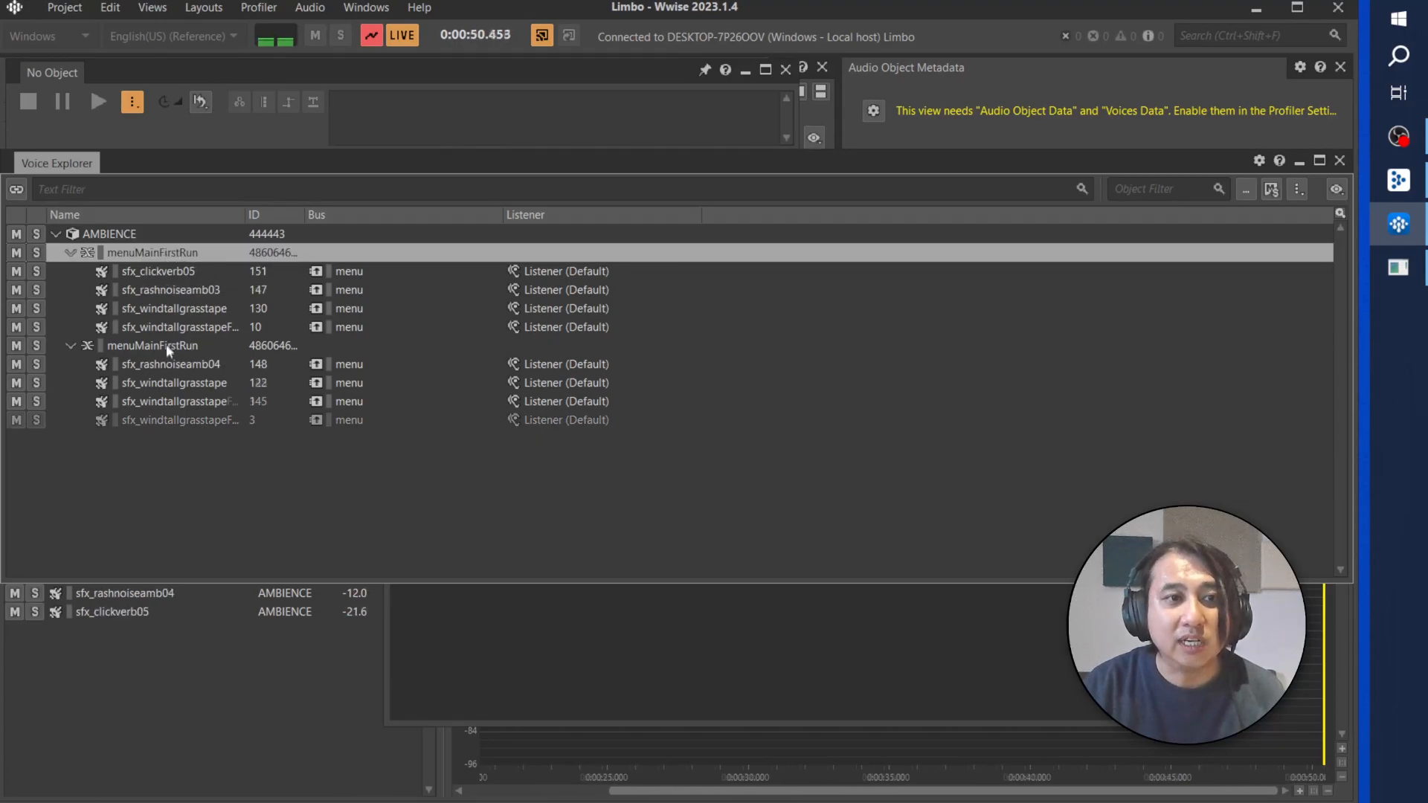
left_click(166, 346)
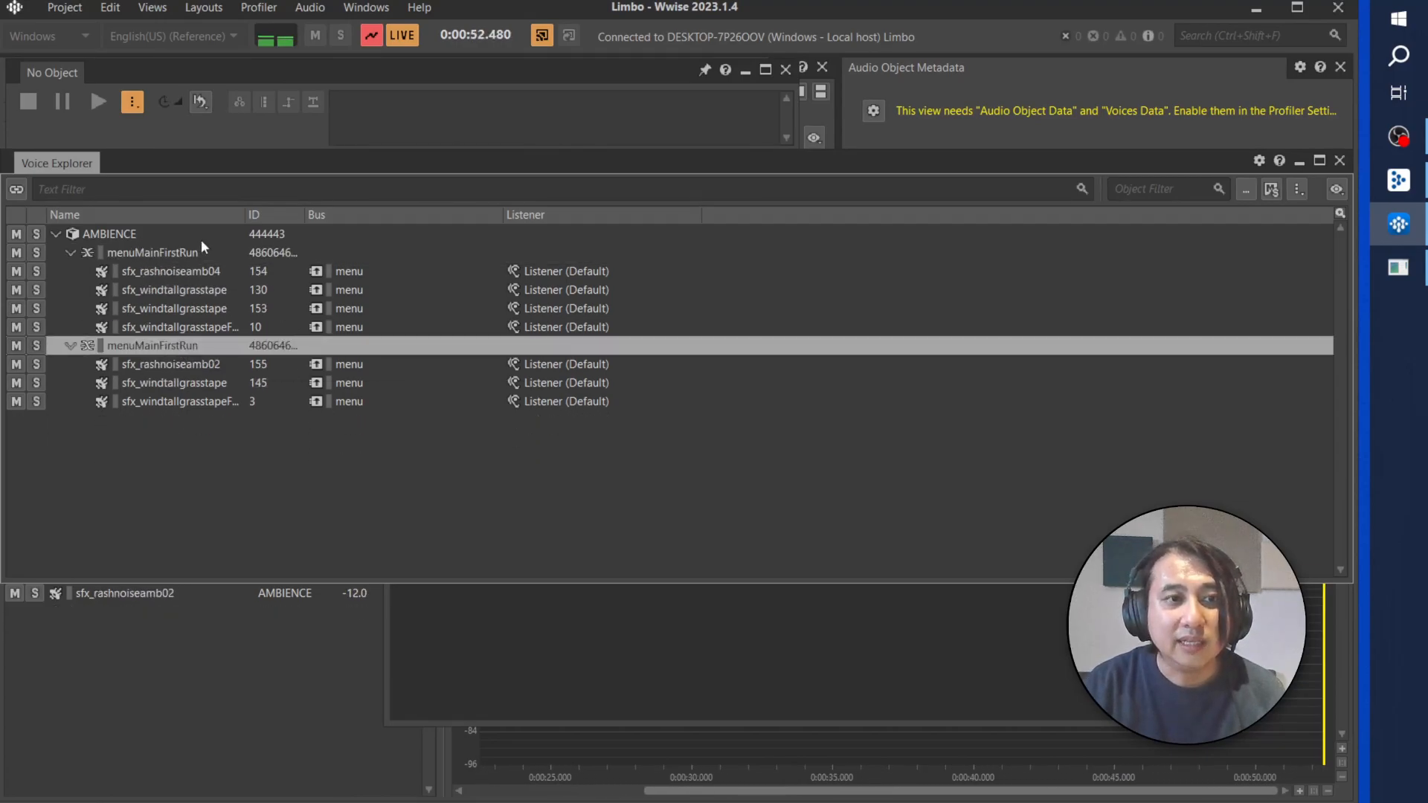
left_click(186, 253)
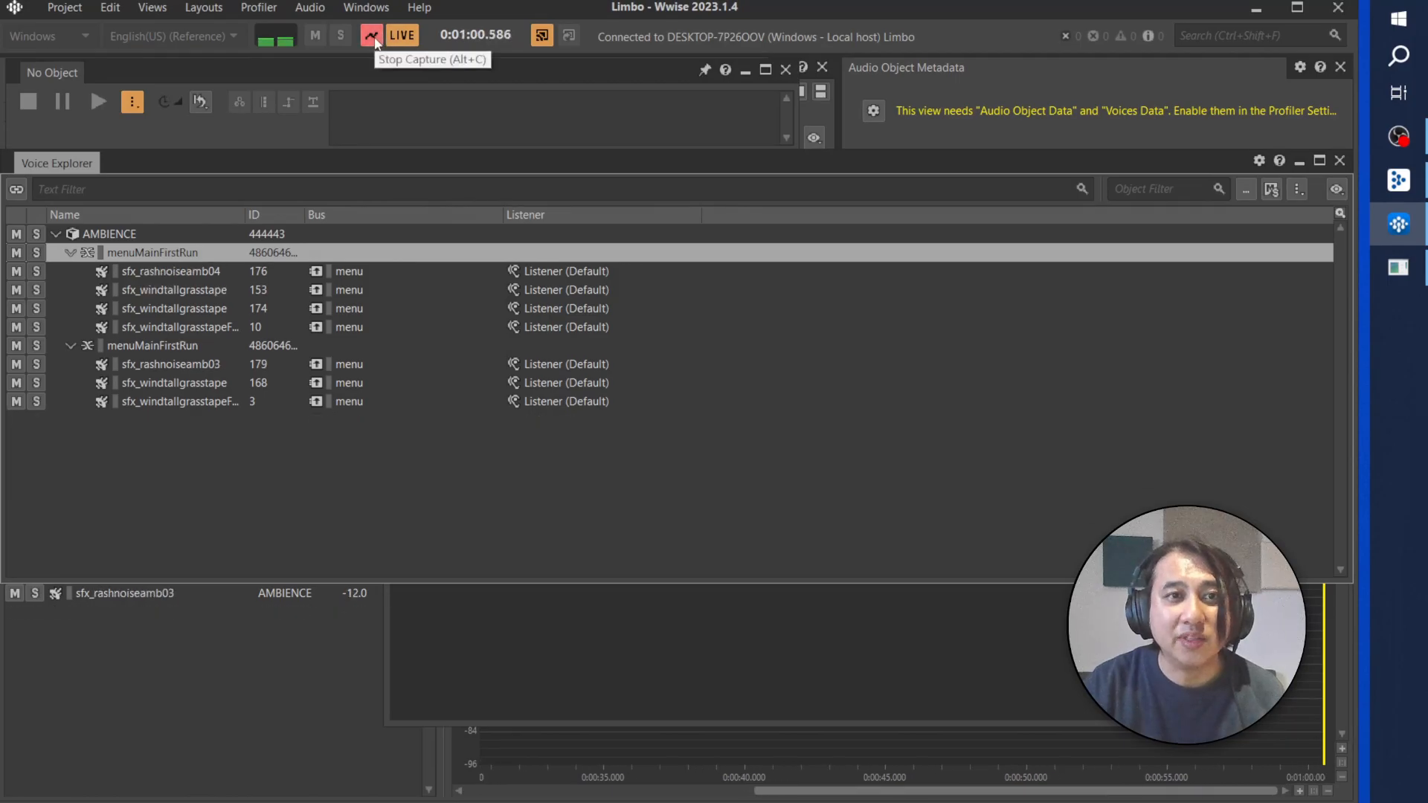
Step: Disconnect Wwise from the remote game and force-close the unresponsive Limbo window
left_click(541, 35)
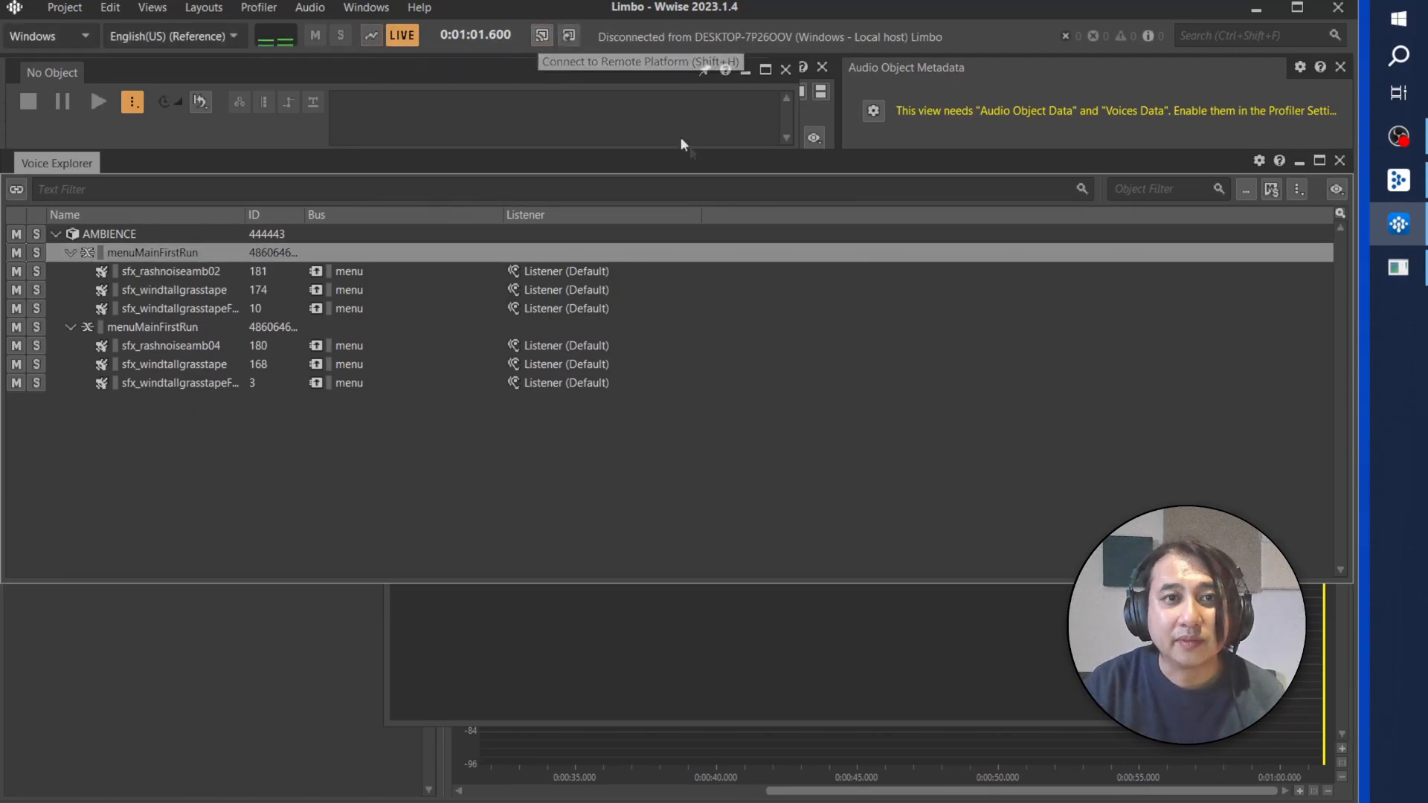
left_click(1398, 268)
left_click(1205, 157)
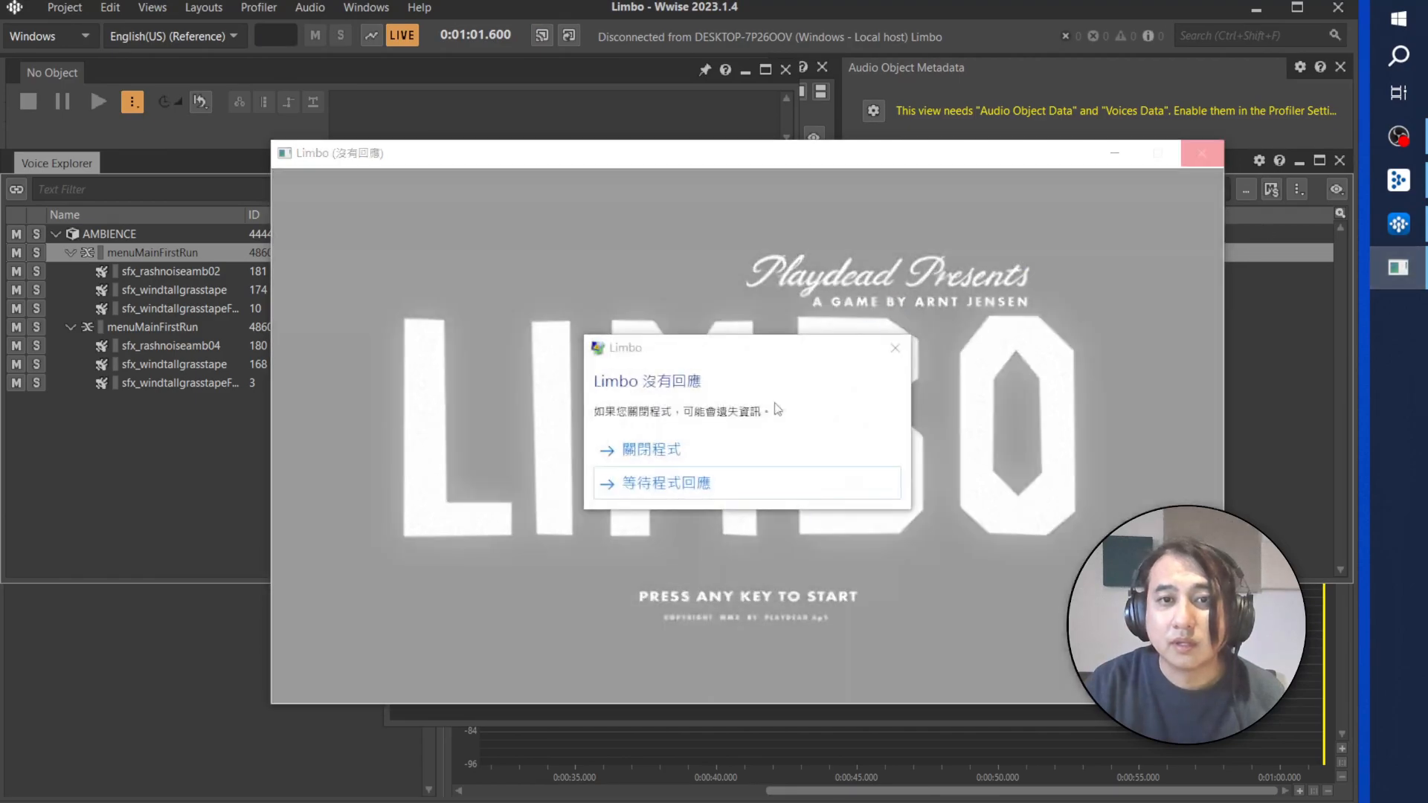
left_click(703, 451)
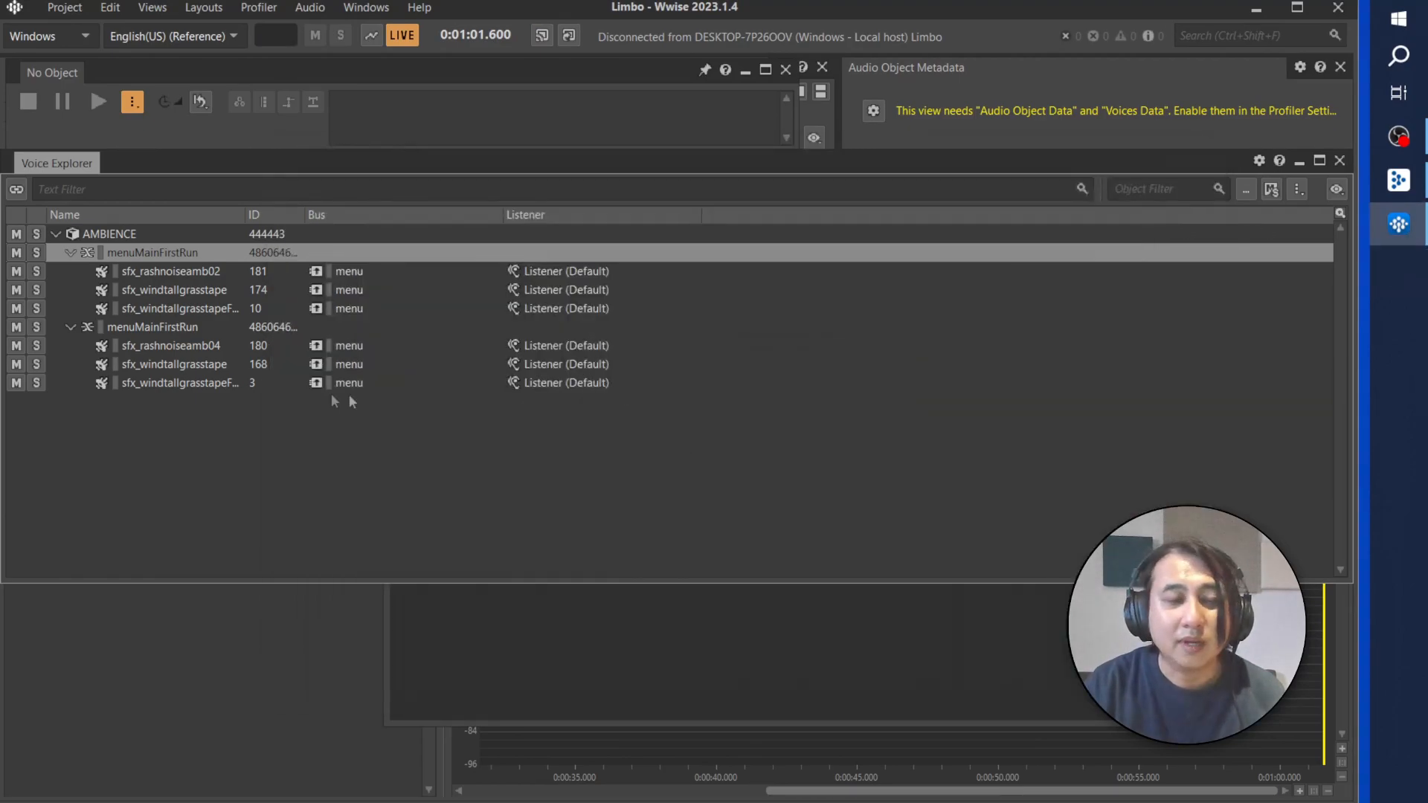
Step: Open the first menuMainFirstRun object in its property editor, close the Voice Explorer and reposition the editor window
left_click(181, 253)
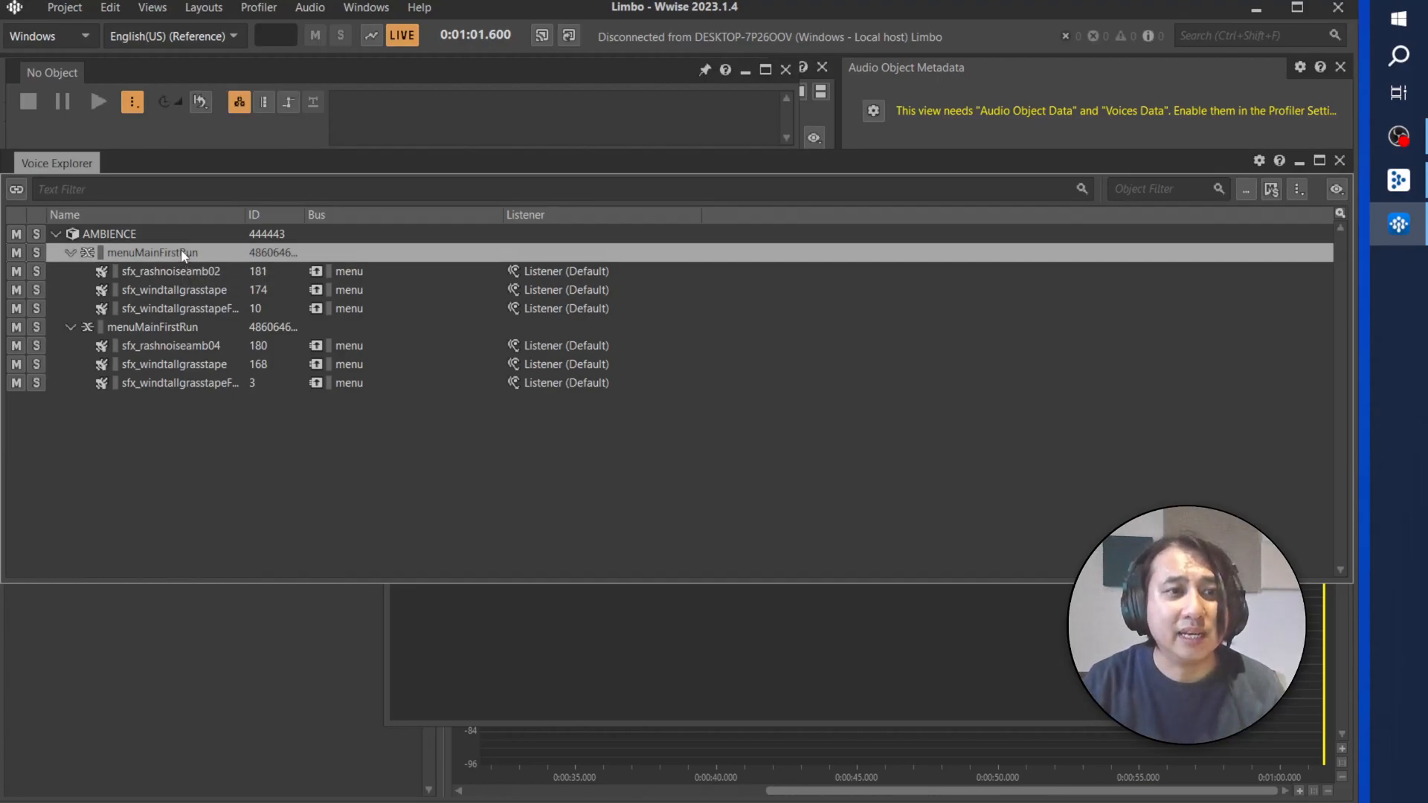
left_click(1339, 161)
left_click_drag(637, 186, 738, 147)
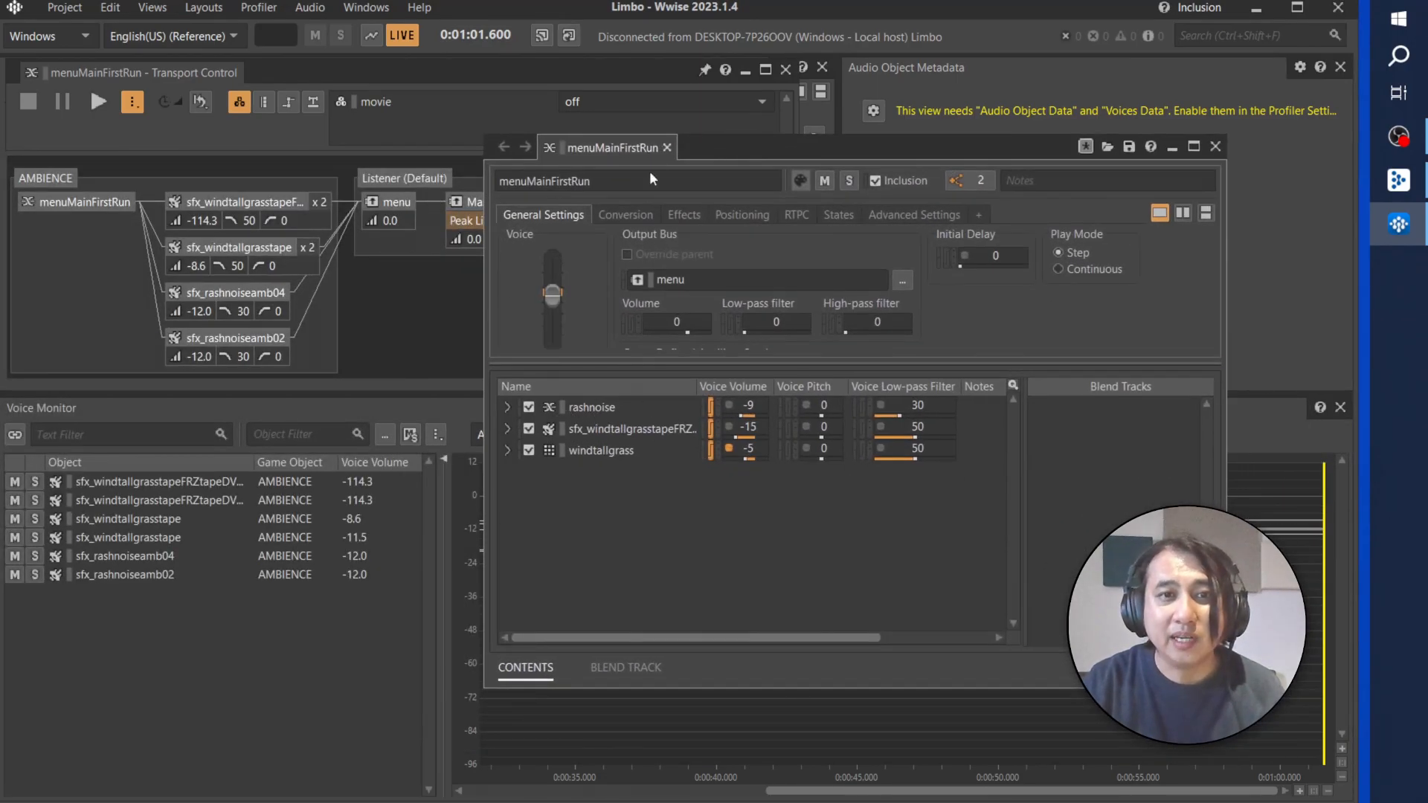
left_click_drag(734, 146, 638, 147)
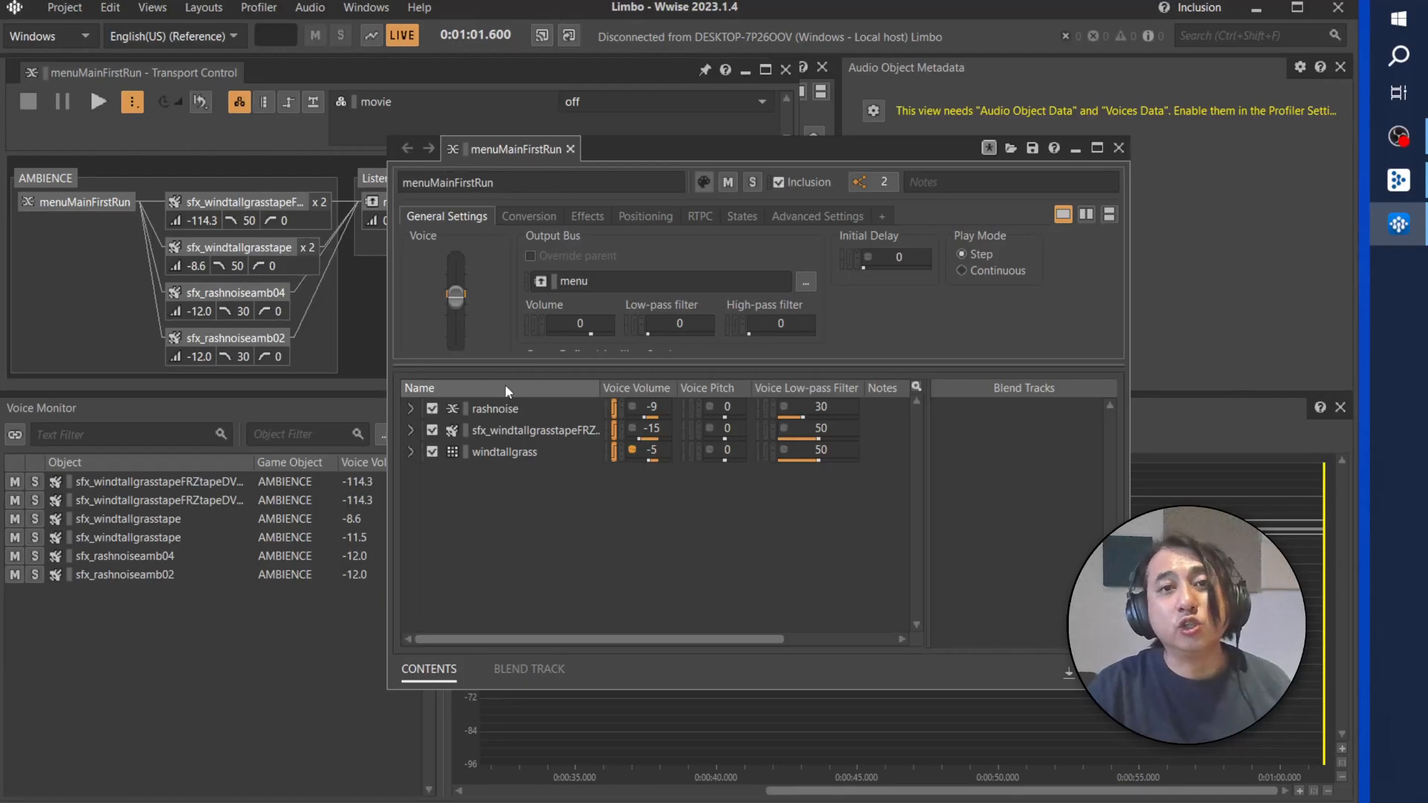
Step: Set the Transport Control of menuMainFirstRun to Play Originals
left_click(132, 102)
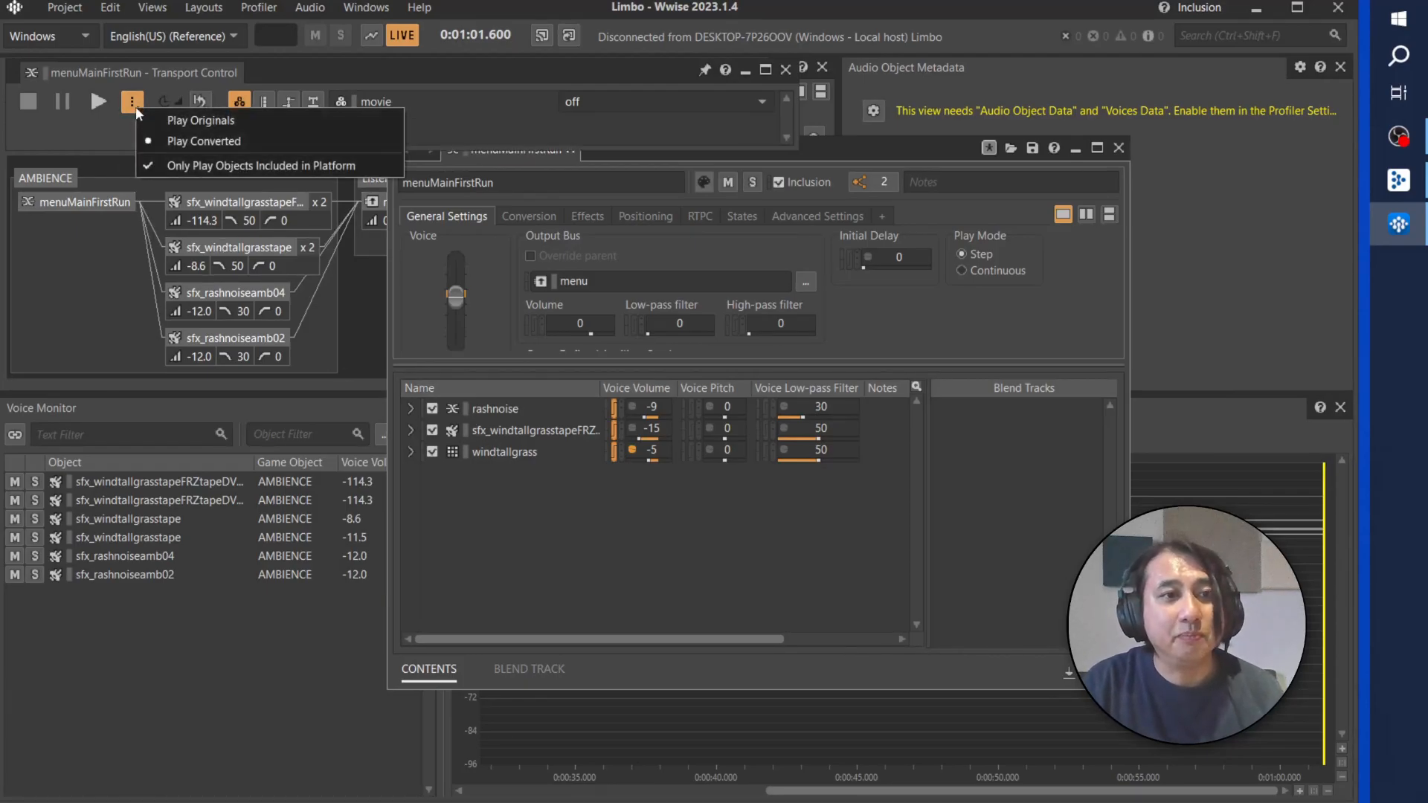
left_click(220, 122)
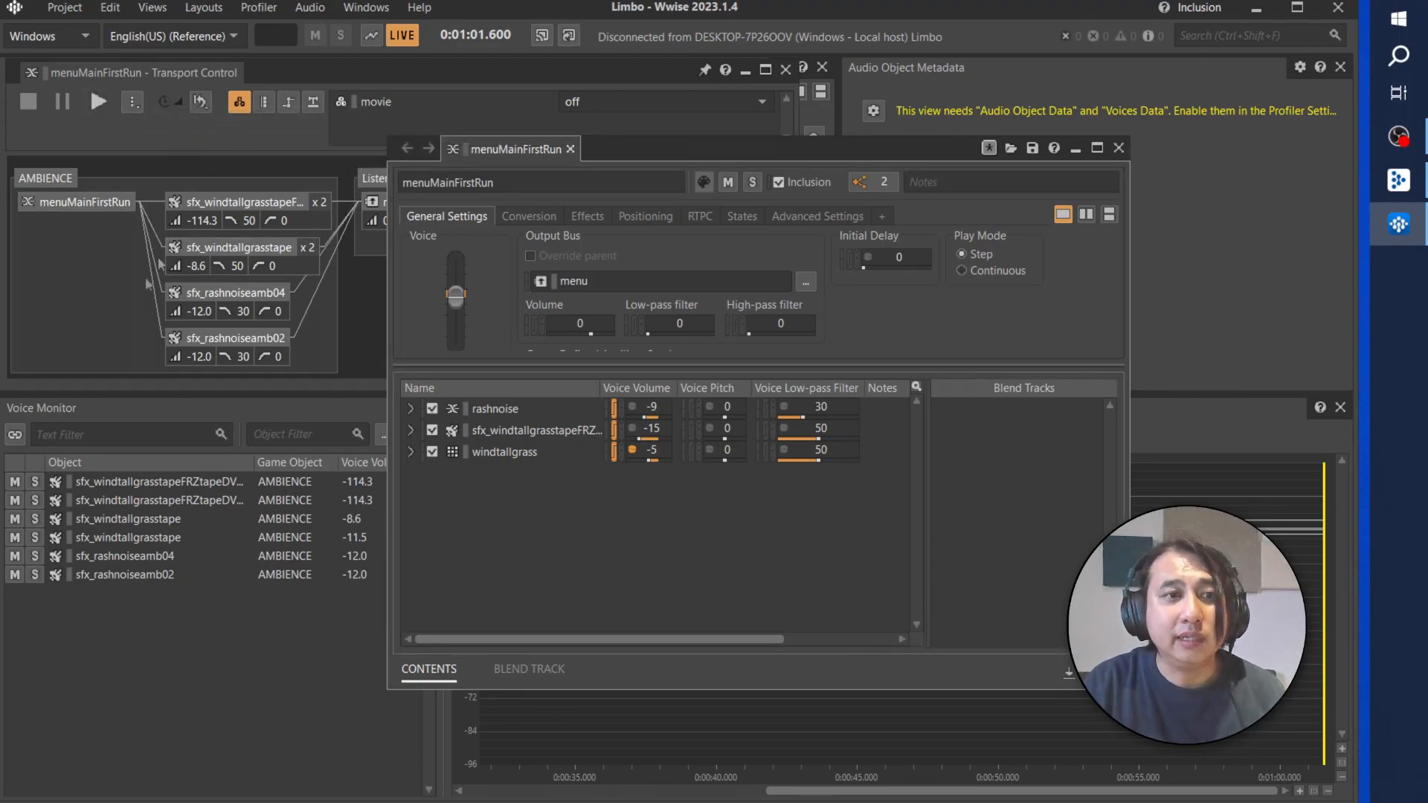
Step: Audition the rashnoise container inside menuMainFirstRun and load sfx_windtallgrasstapeFRZtapeDVRloop into the Transport Control
left_click(492, 409)
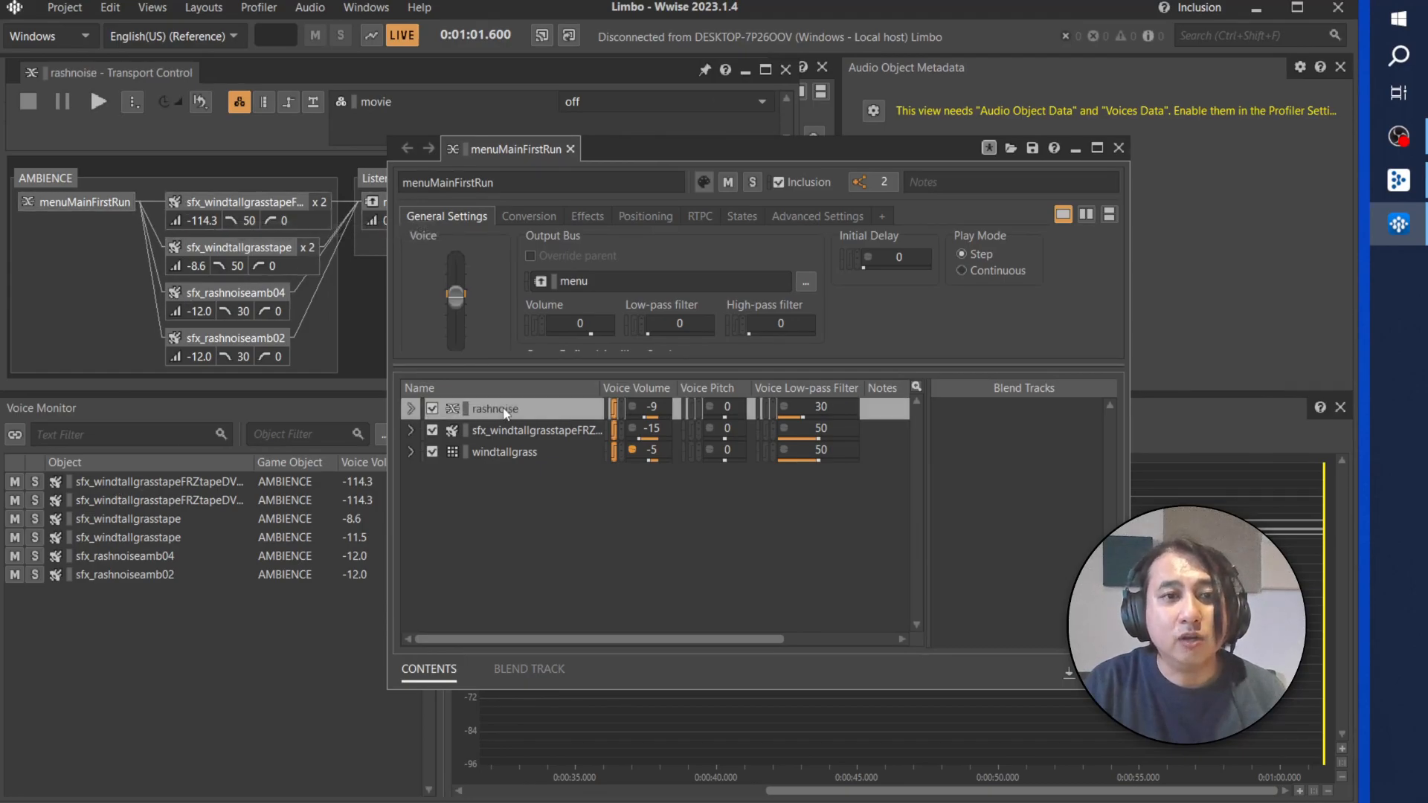
left_click(103, 105)
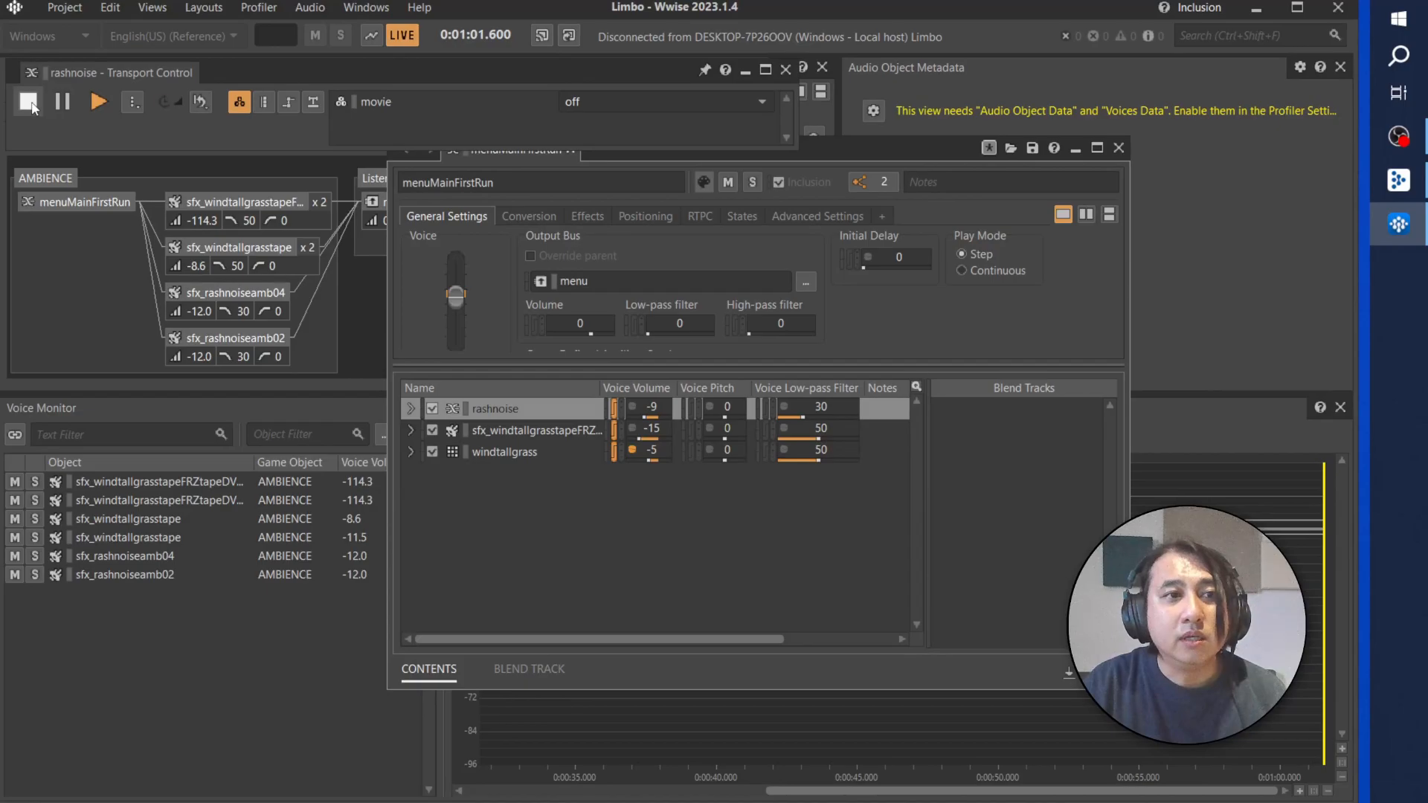
left_click(521, 431)
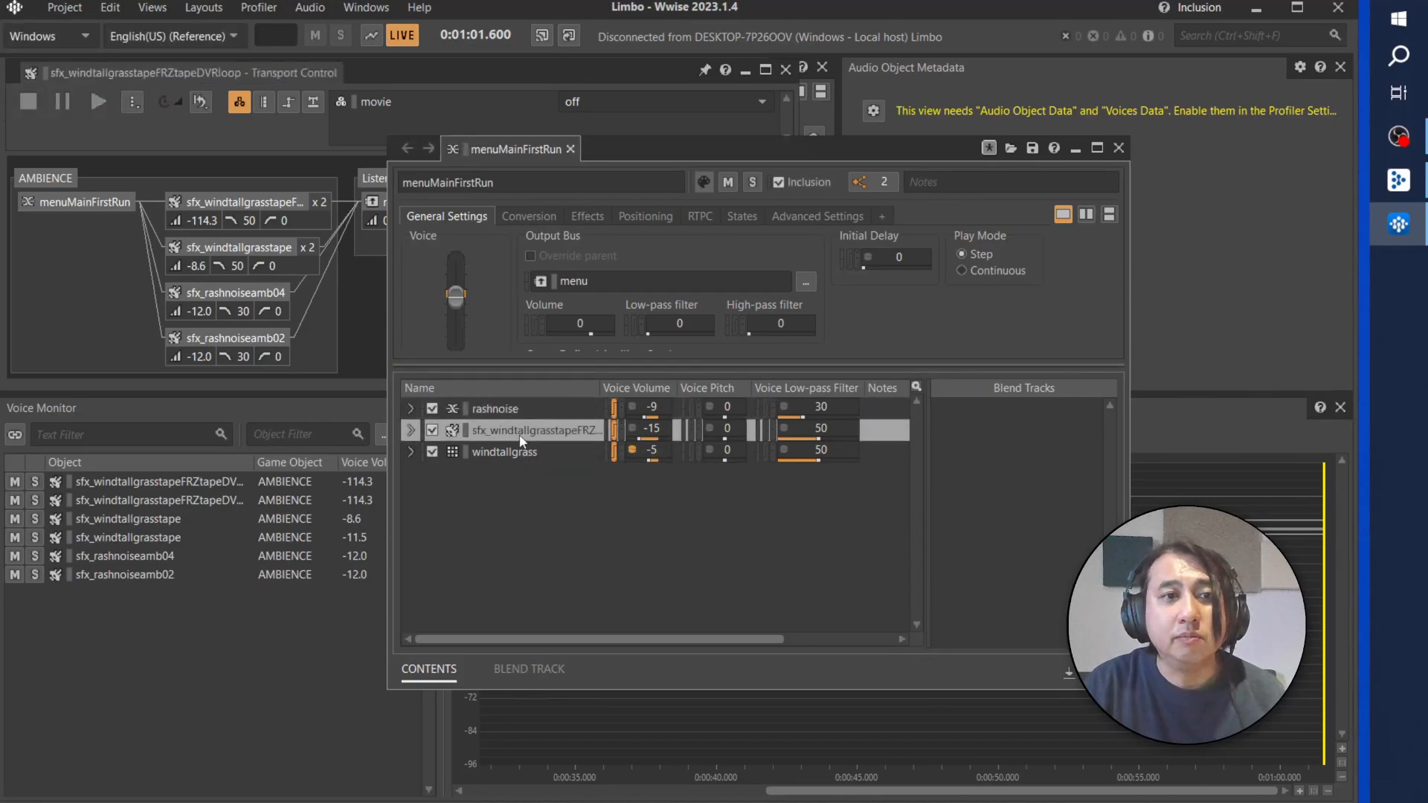
Step: Reload rashnoise in the Transport Control, set playback to Play Converted, and audition the container
left_click(528, 411)
left_click(494, 407)
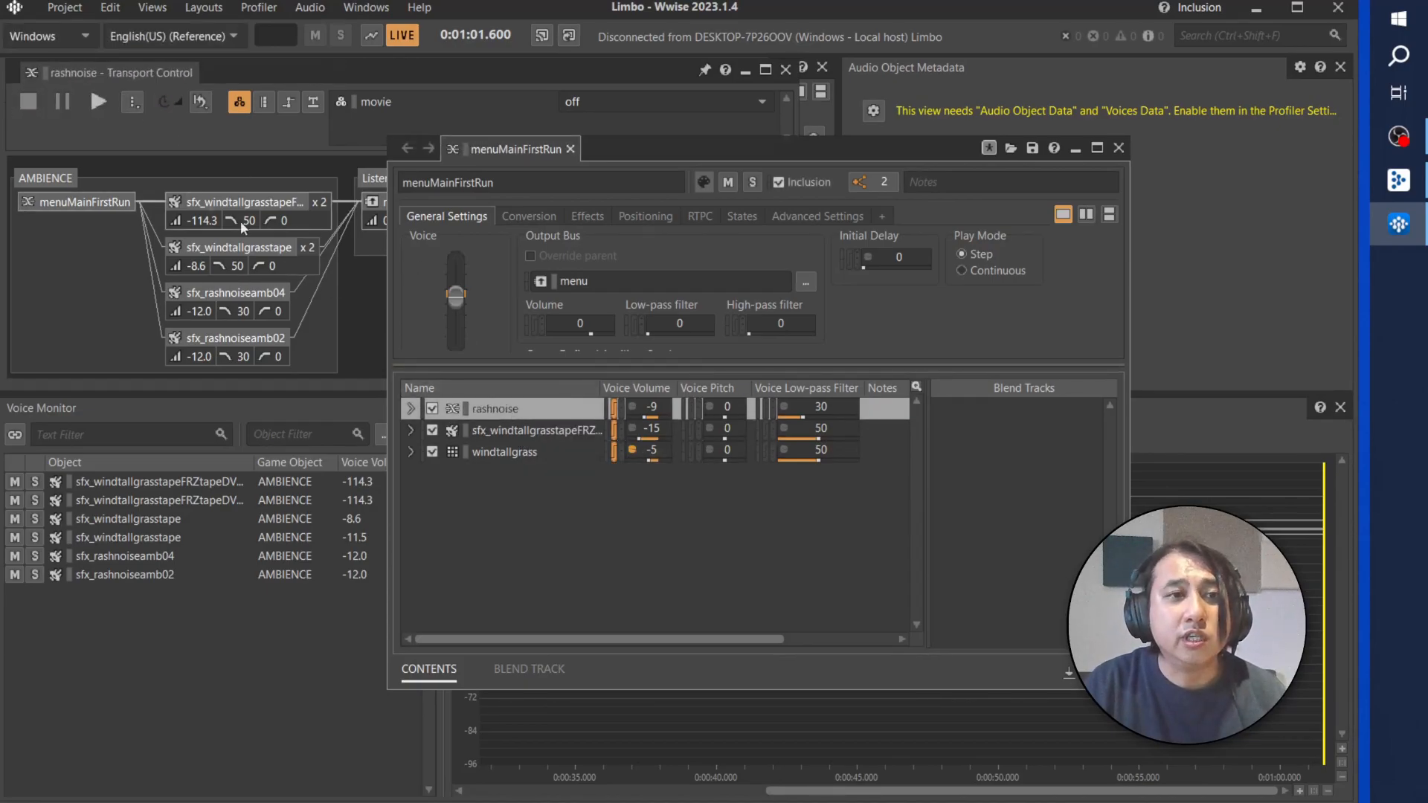
left_click(133, 102)
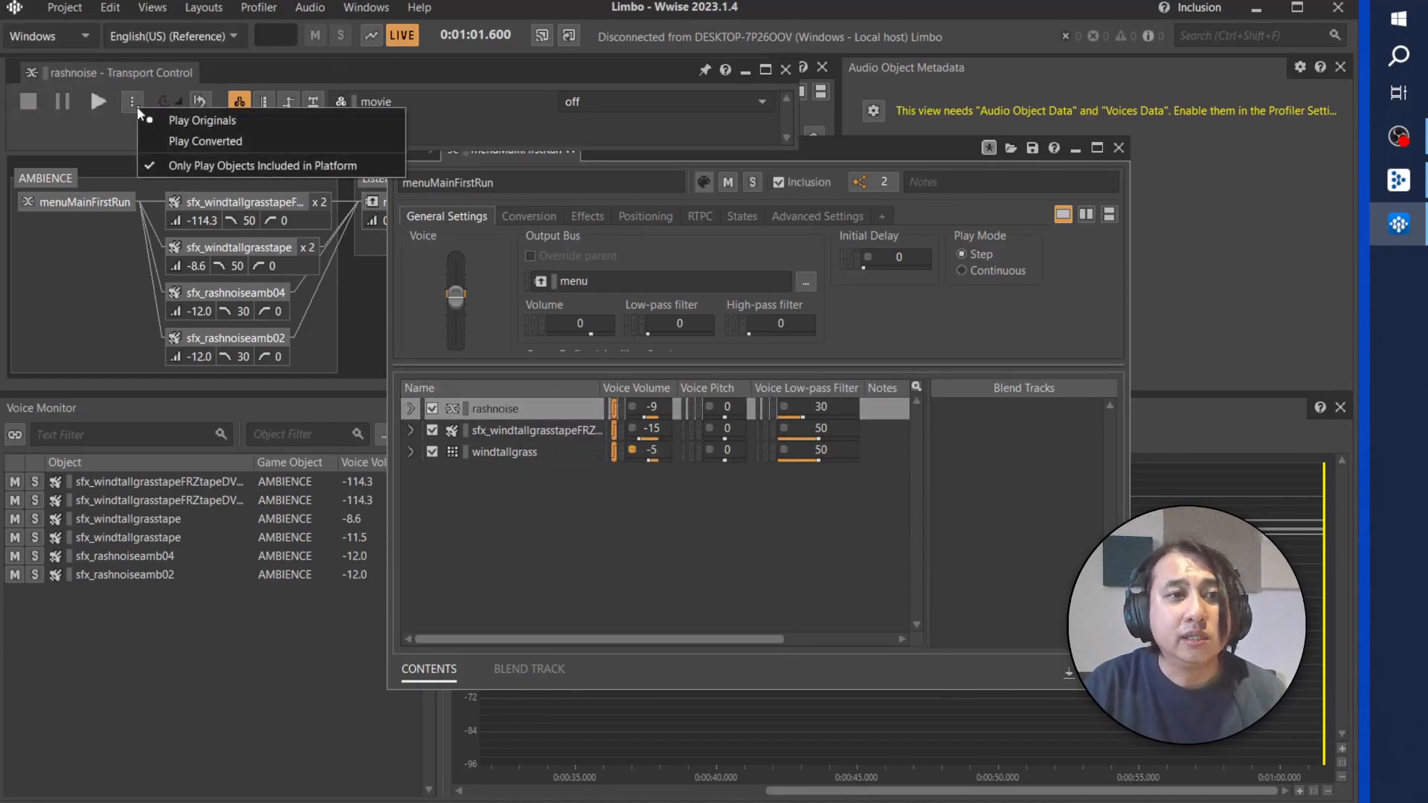
left_click(195, 141)
key("alt+Tab")
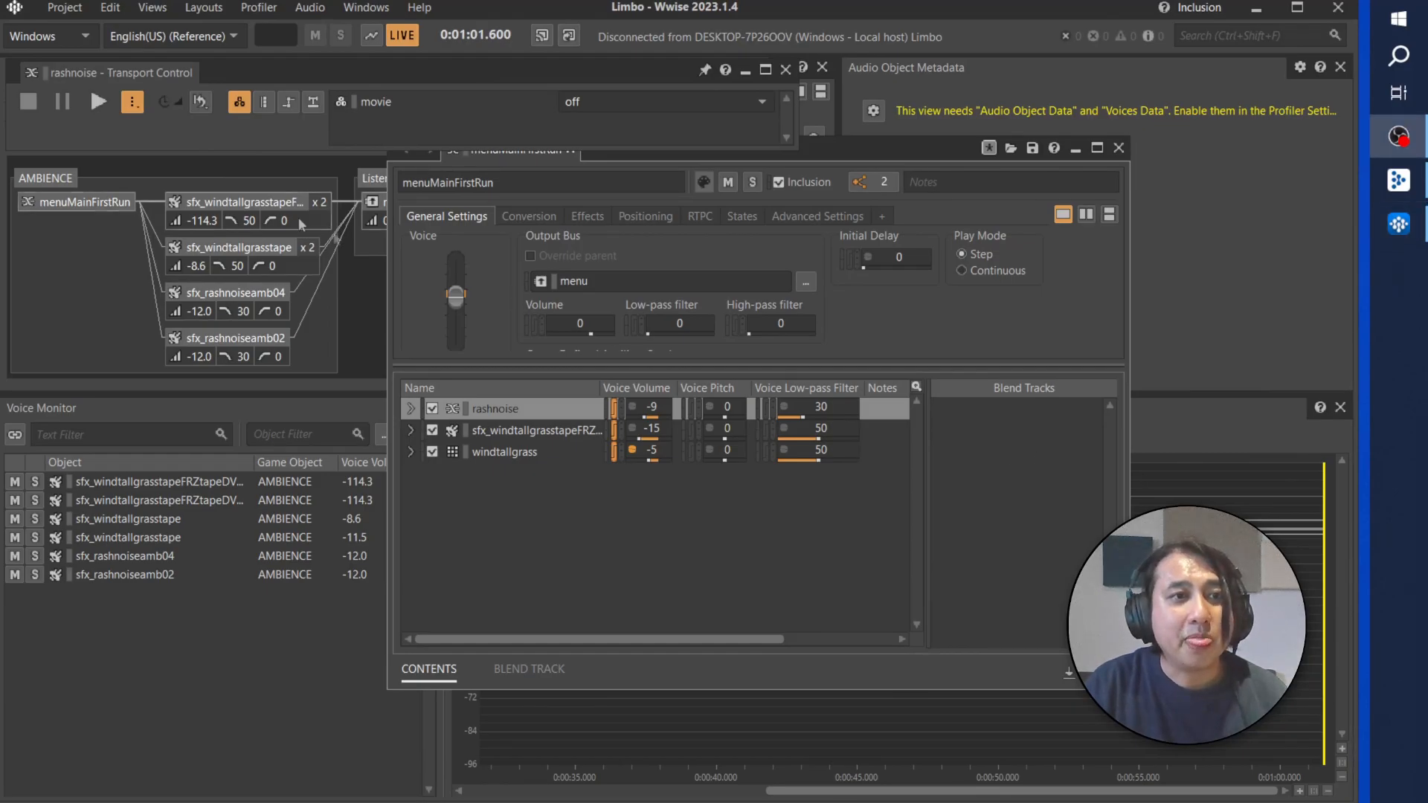
left_click(98, 101)
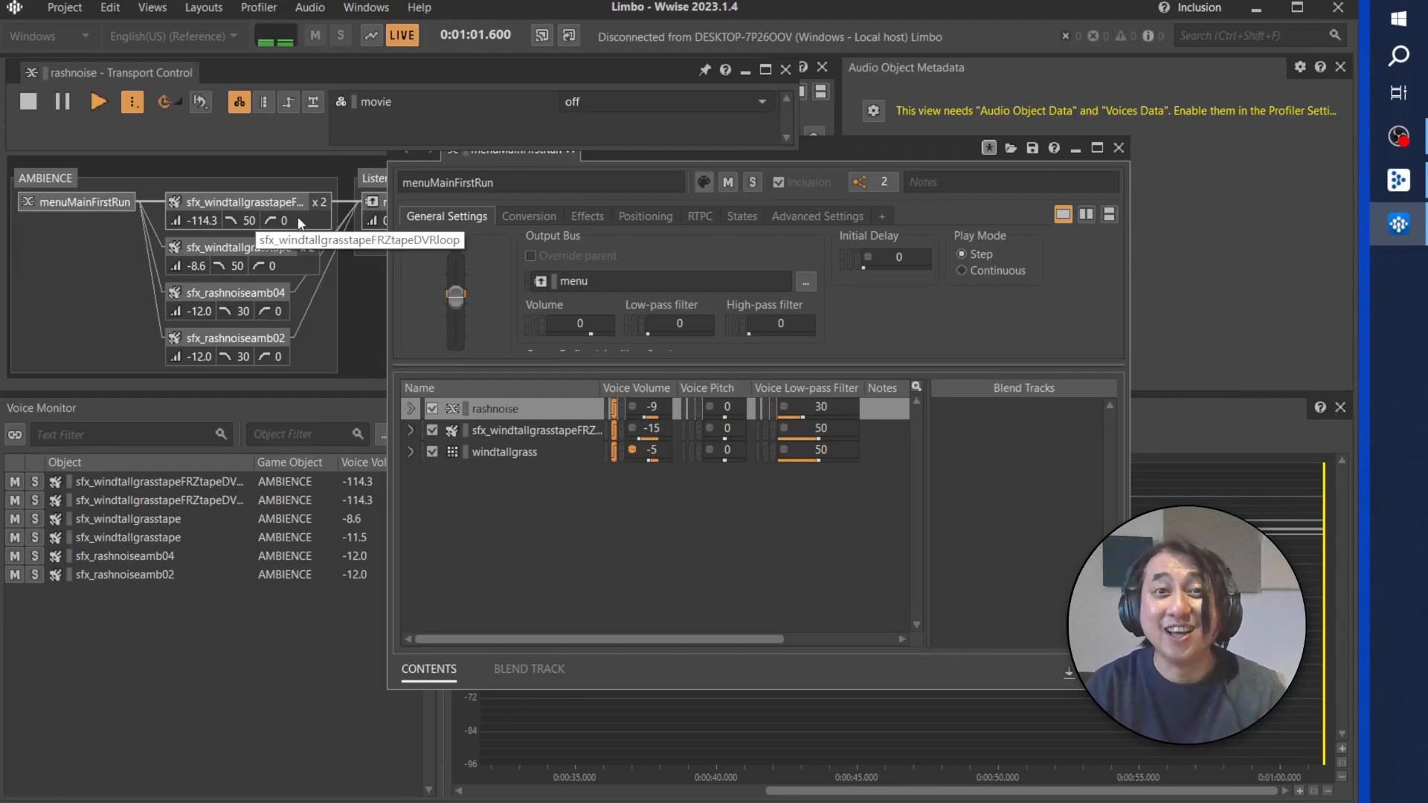
left_click(30, 113)
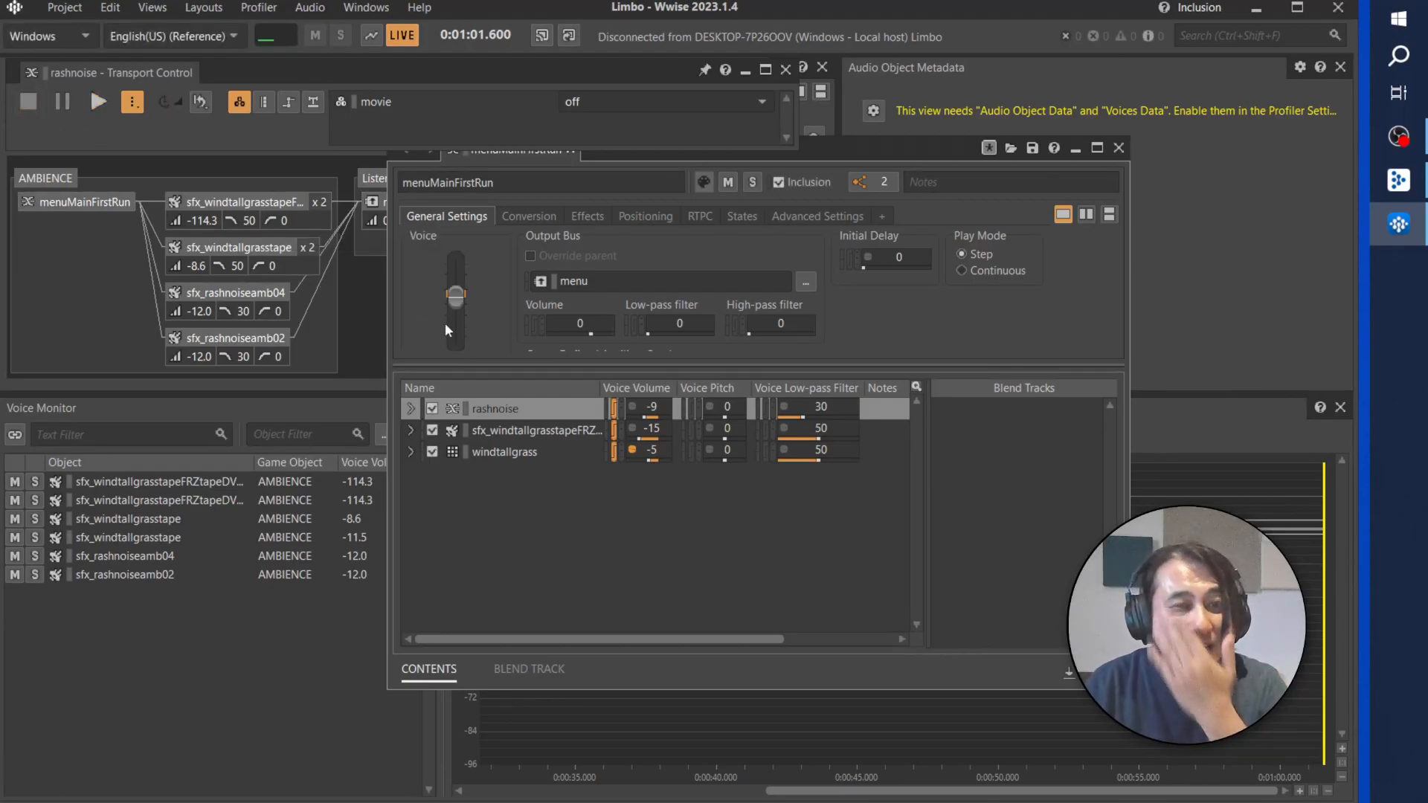
Step: Expand sfx_windtallgrasstapeFRZtapeDVRloop in the menuMainFirstRun contents and audition its audio source
left_click(413, 431)
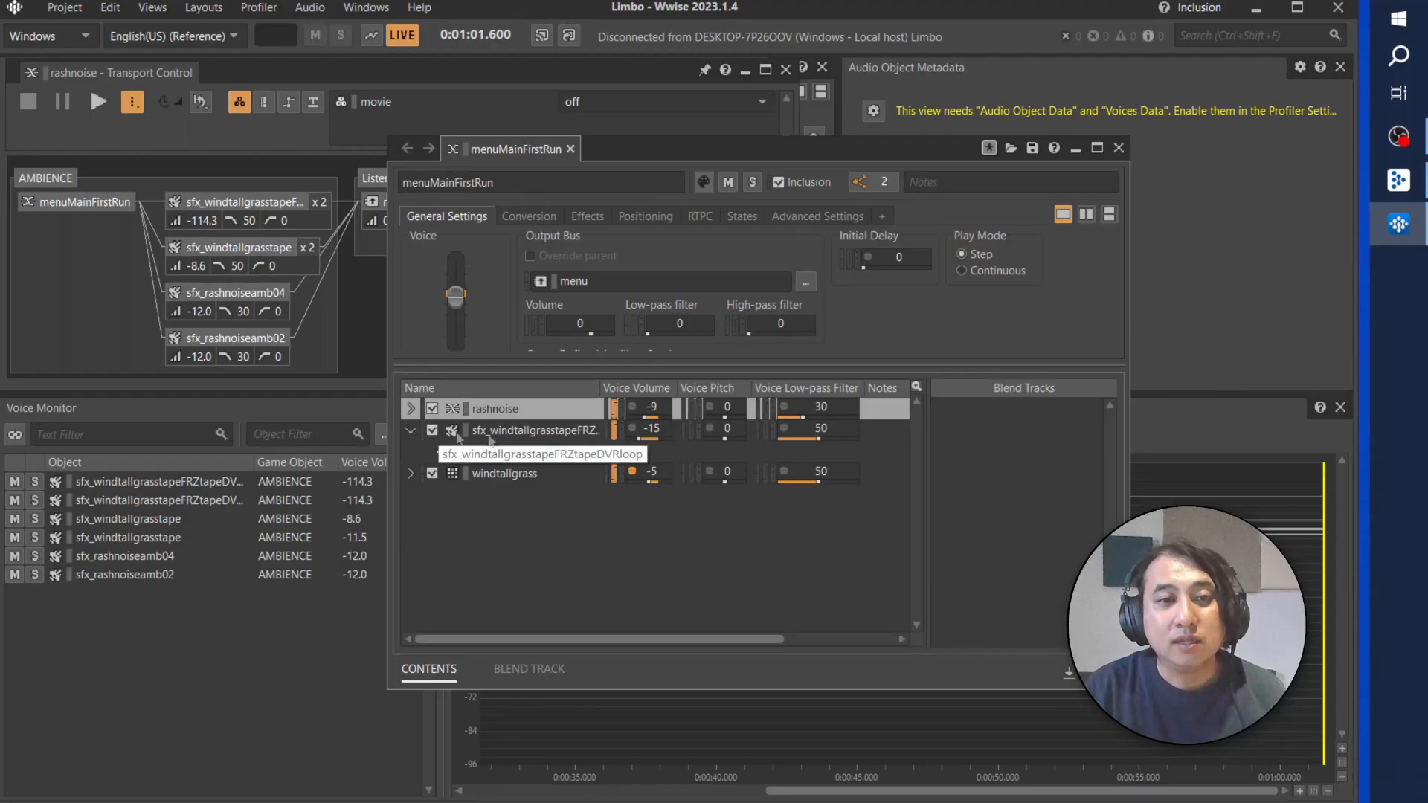
left_click(531, 430)
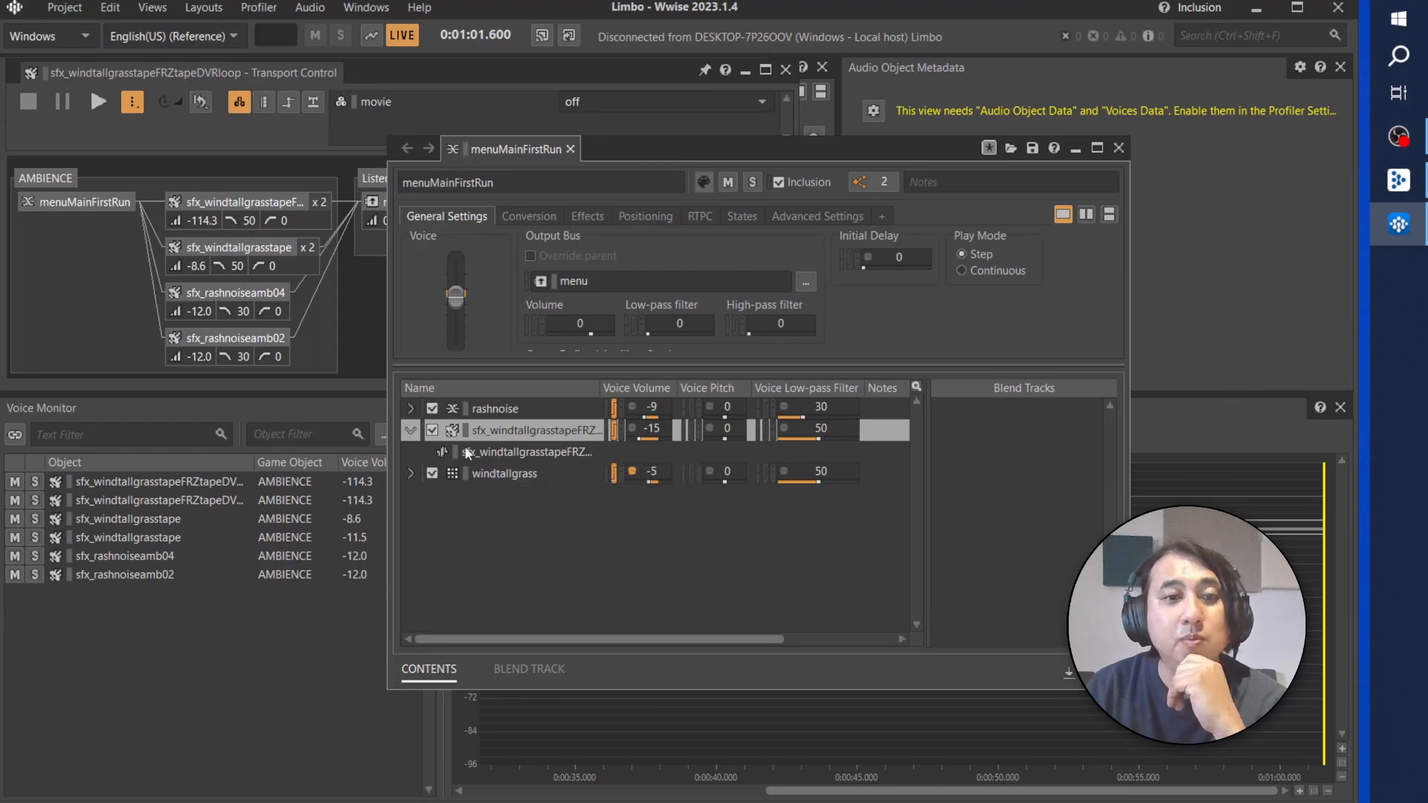
left_click(487, 451)
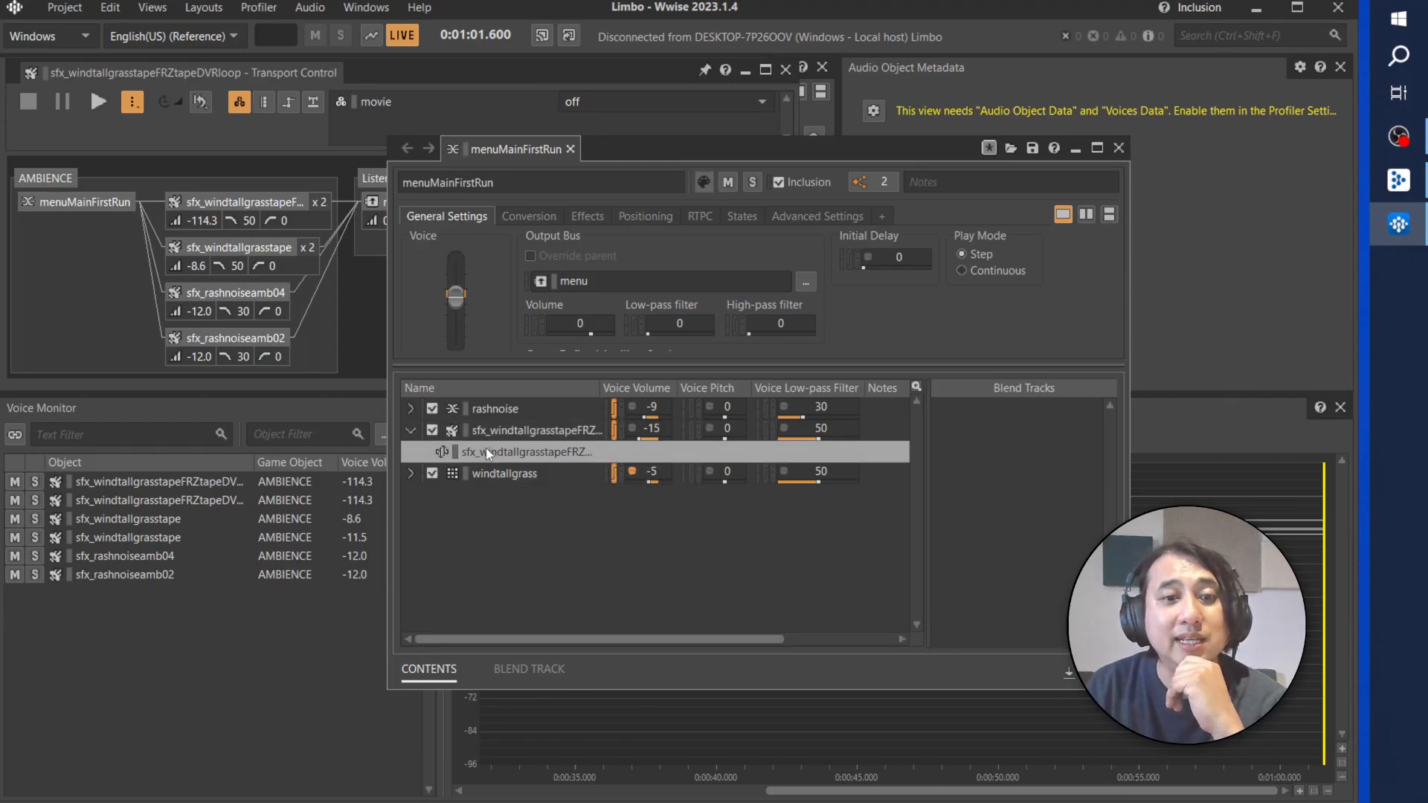
left_click(103, 103)
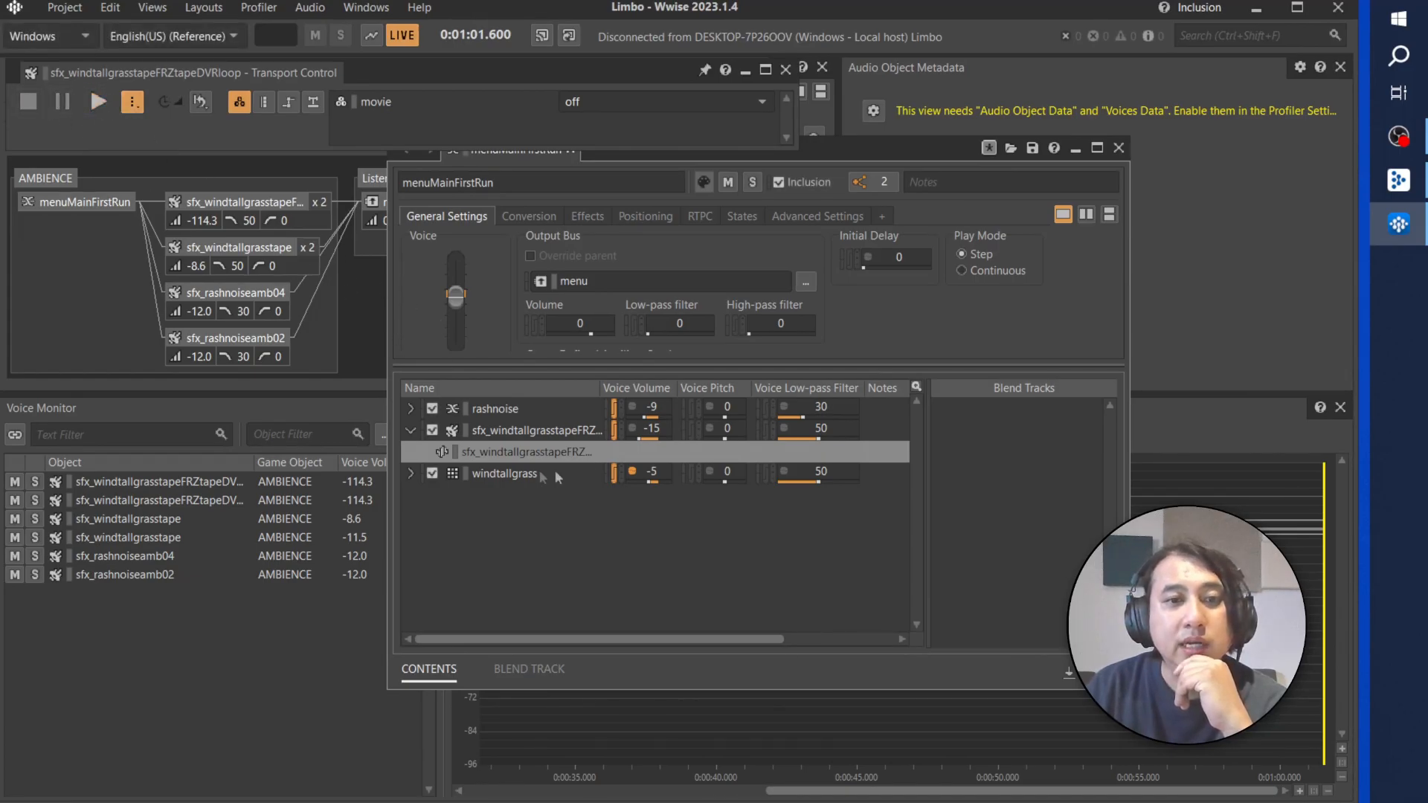
Step: Expand the windtallgrass container and audition its sfx_windtallgrasstape child
left_click(489, 473)
left_click(414, 474)
left_click(516, 497)
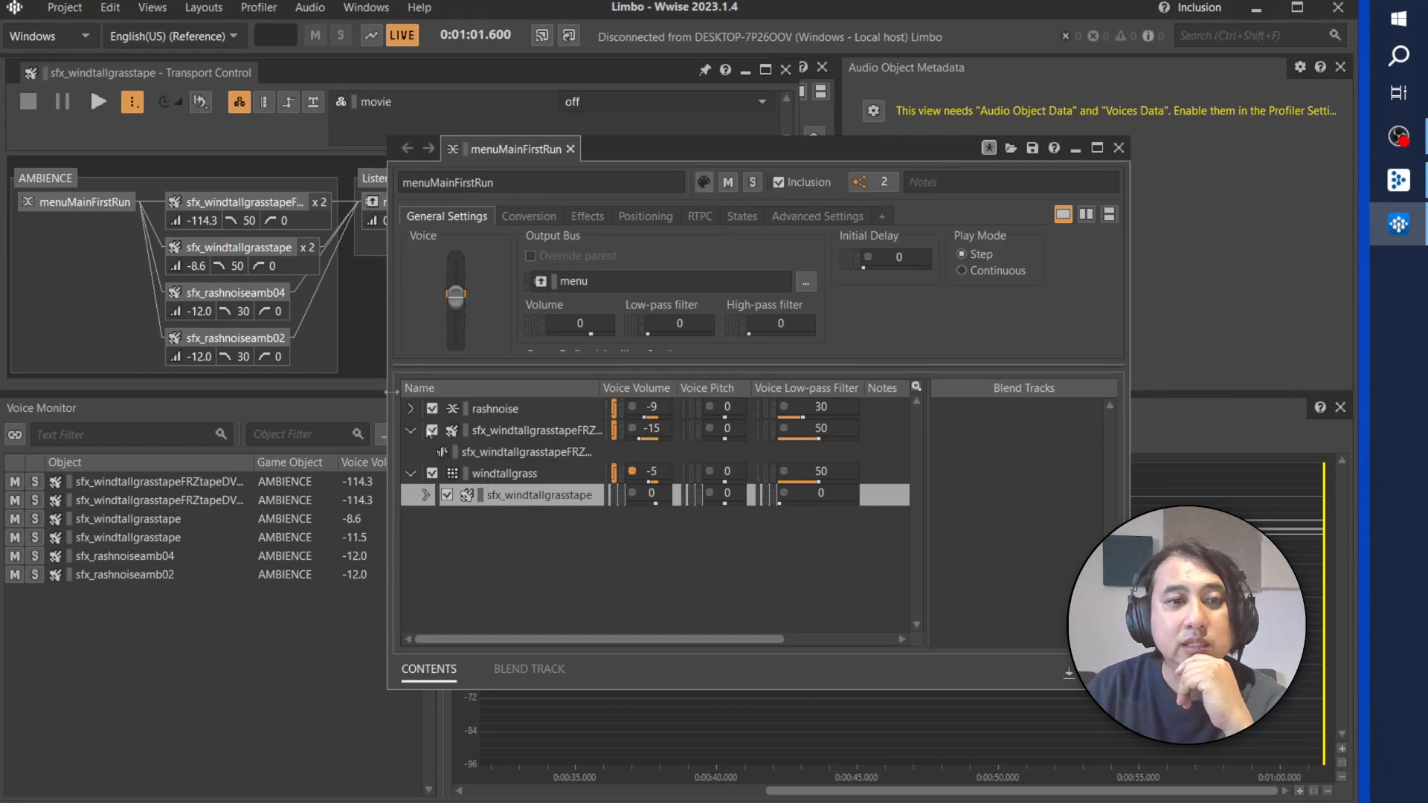
left_click(98, 102)
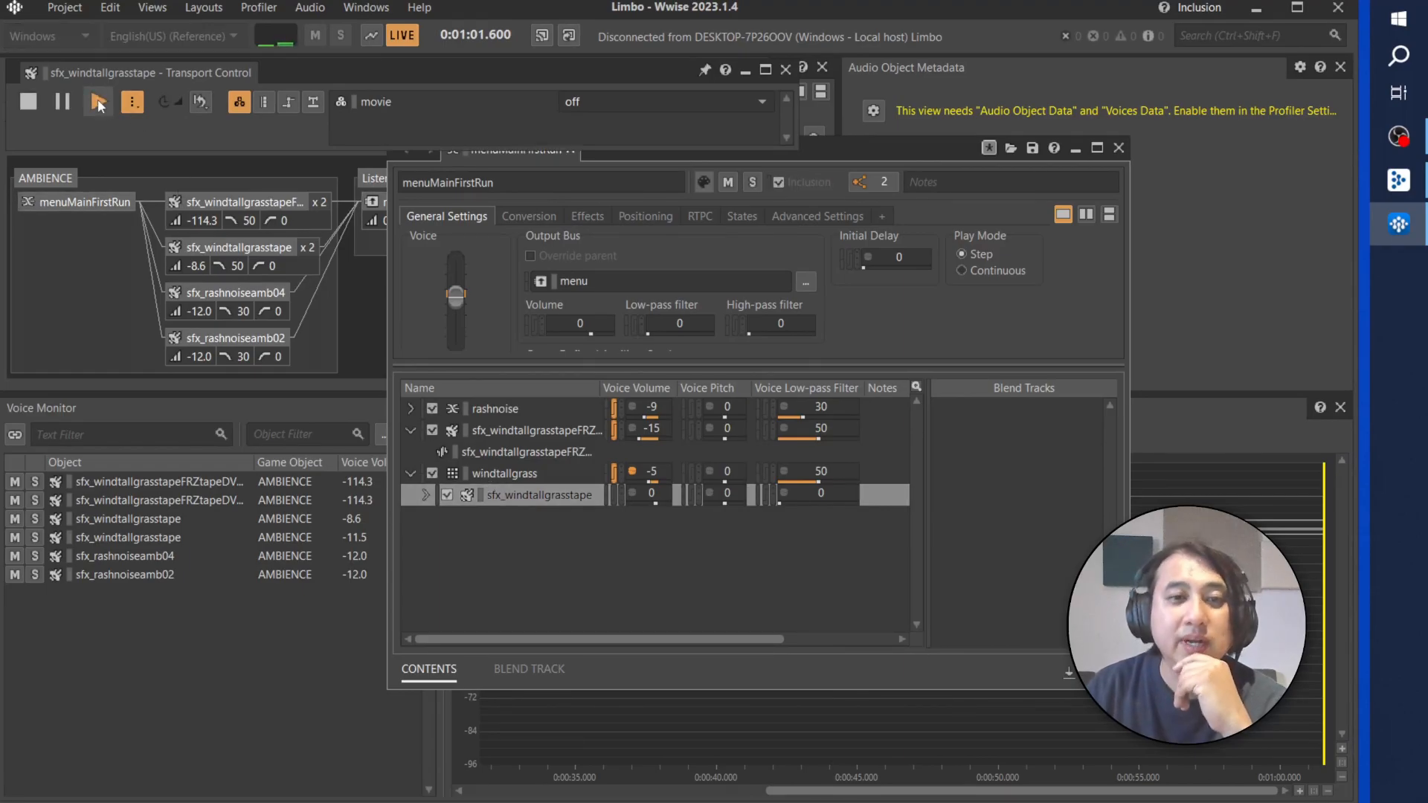
left_click(30, 102)
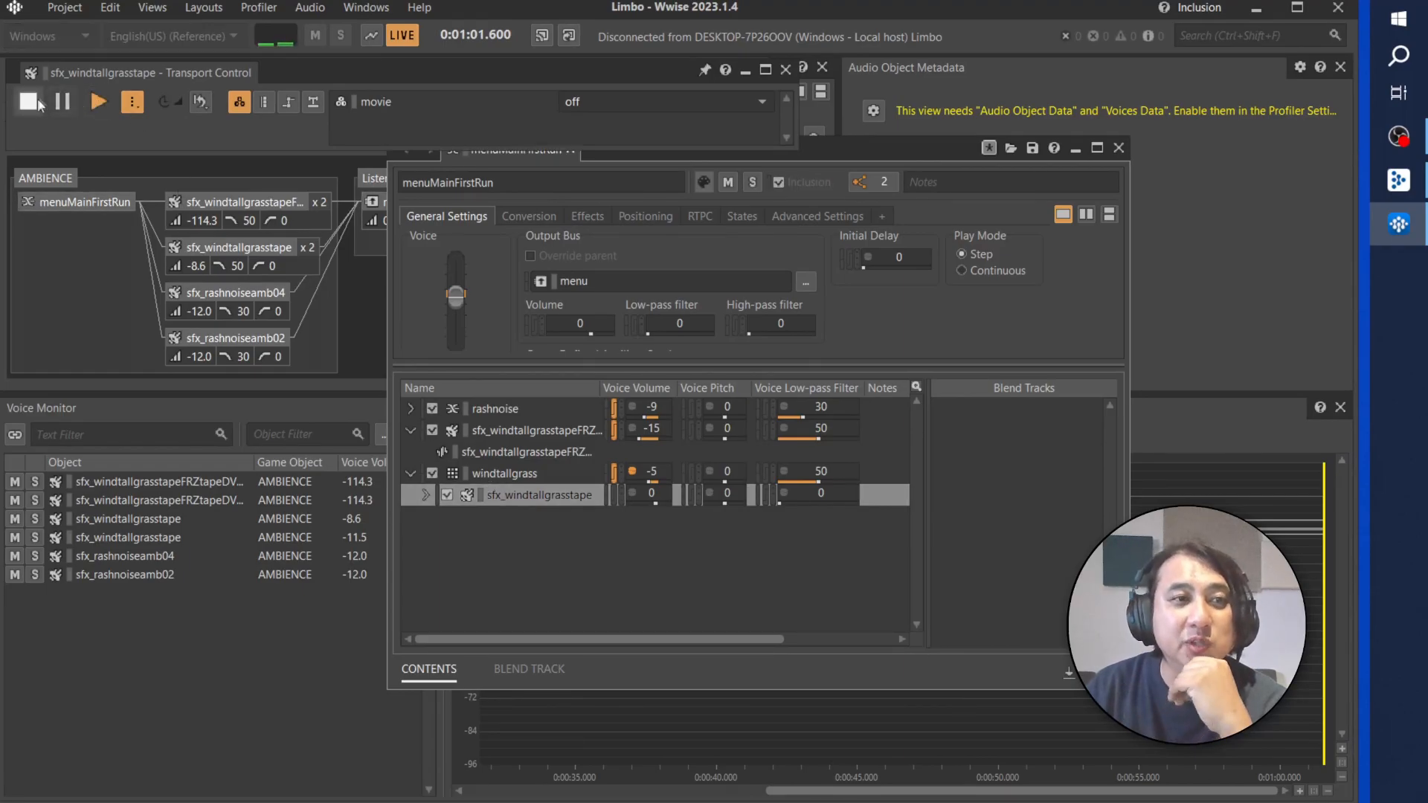
Step: Expand sfx_windtallgrasstape under windtallgrass, inspect its audio source, and reposition the property editor window
left_click(427, 497)
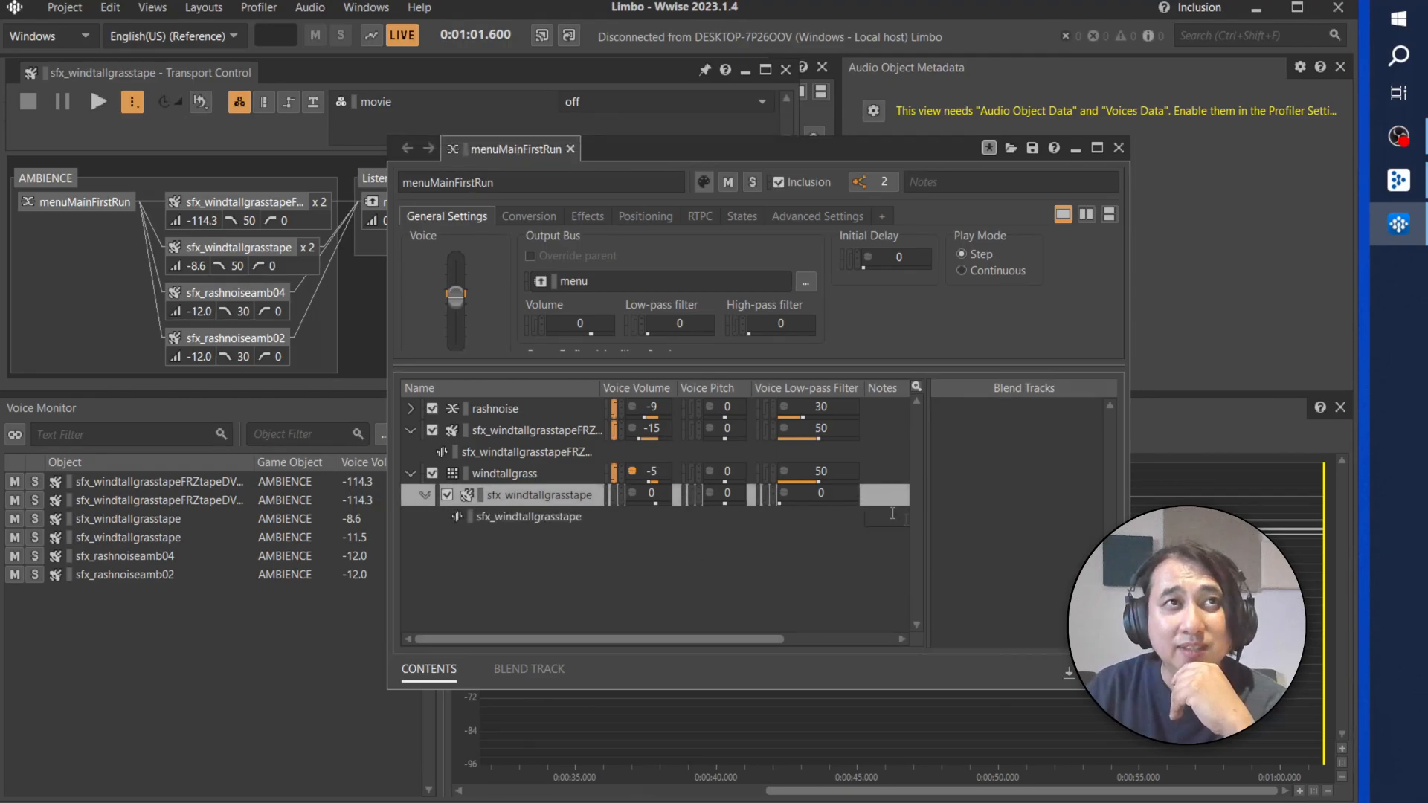
left_click(498, 516)
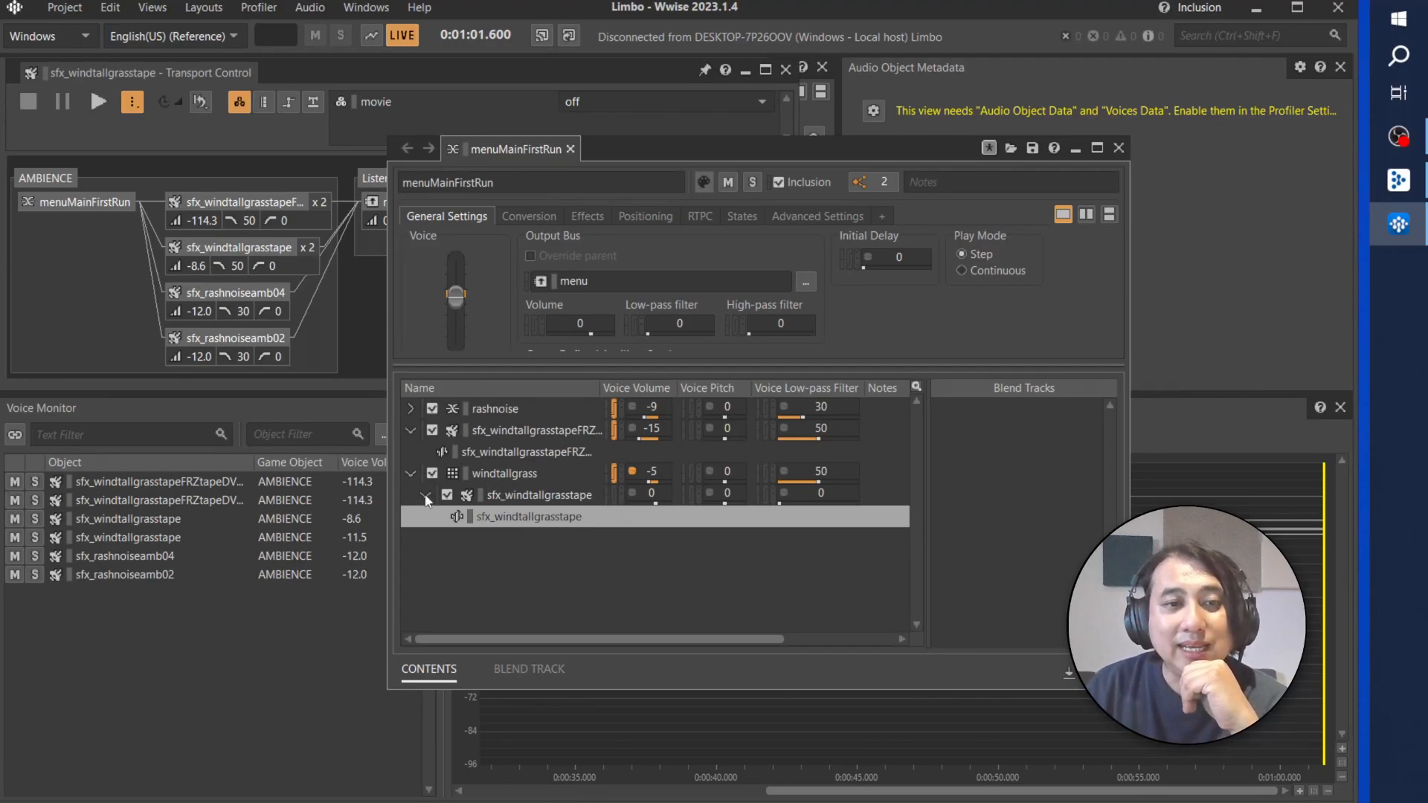
left_click(504, 496)
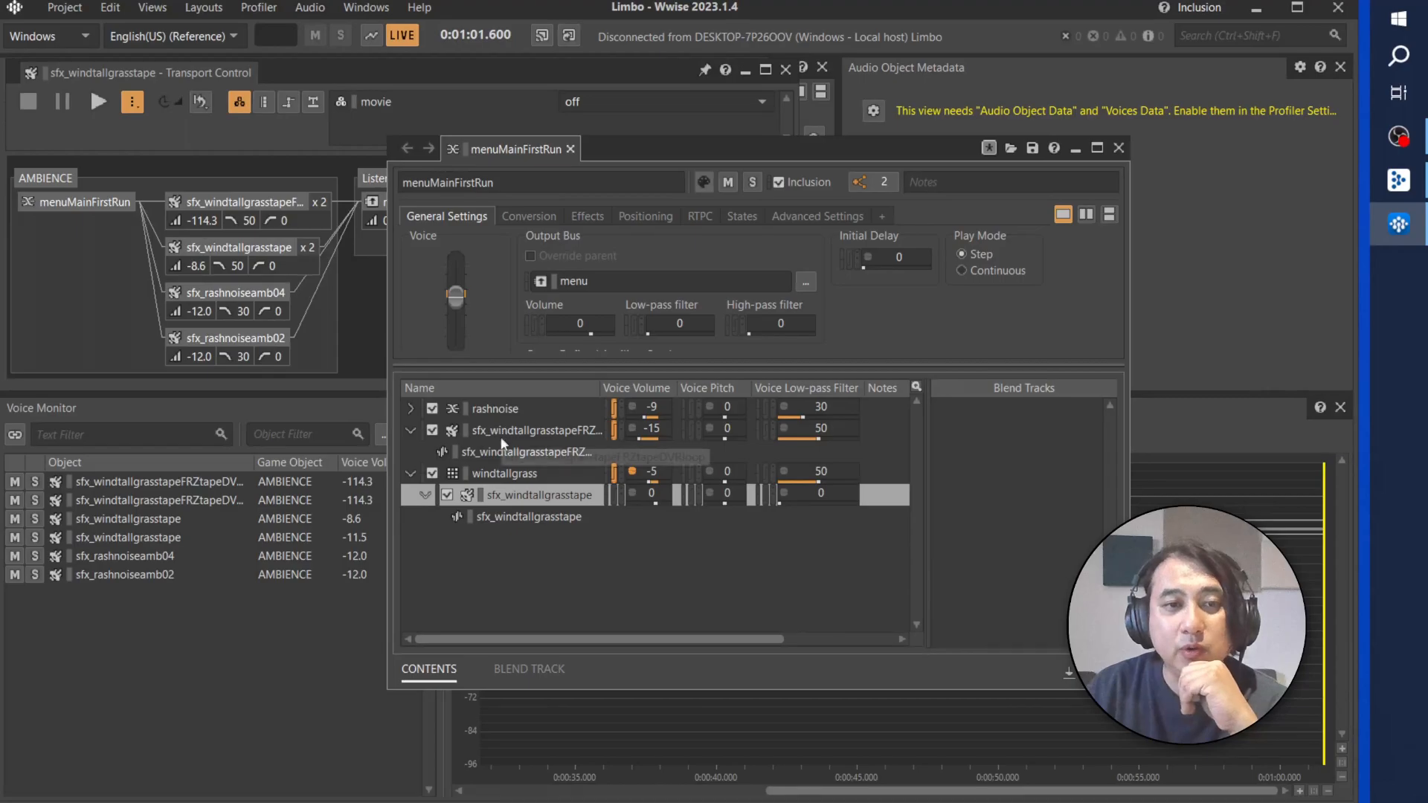
left_click(514, 516)
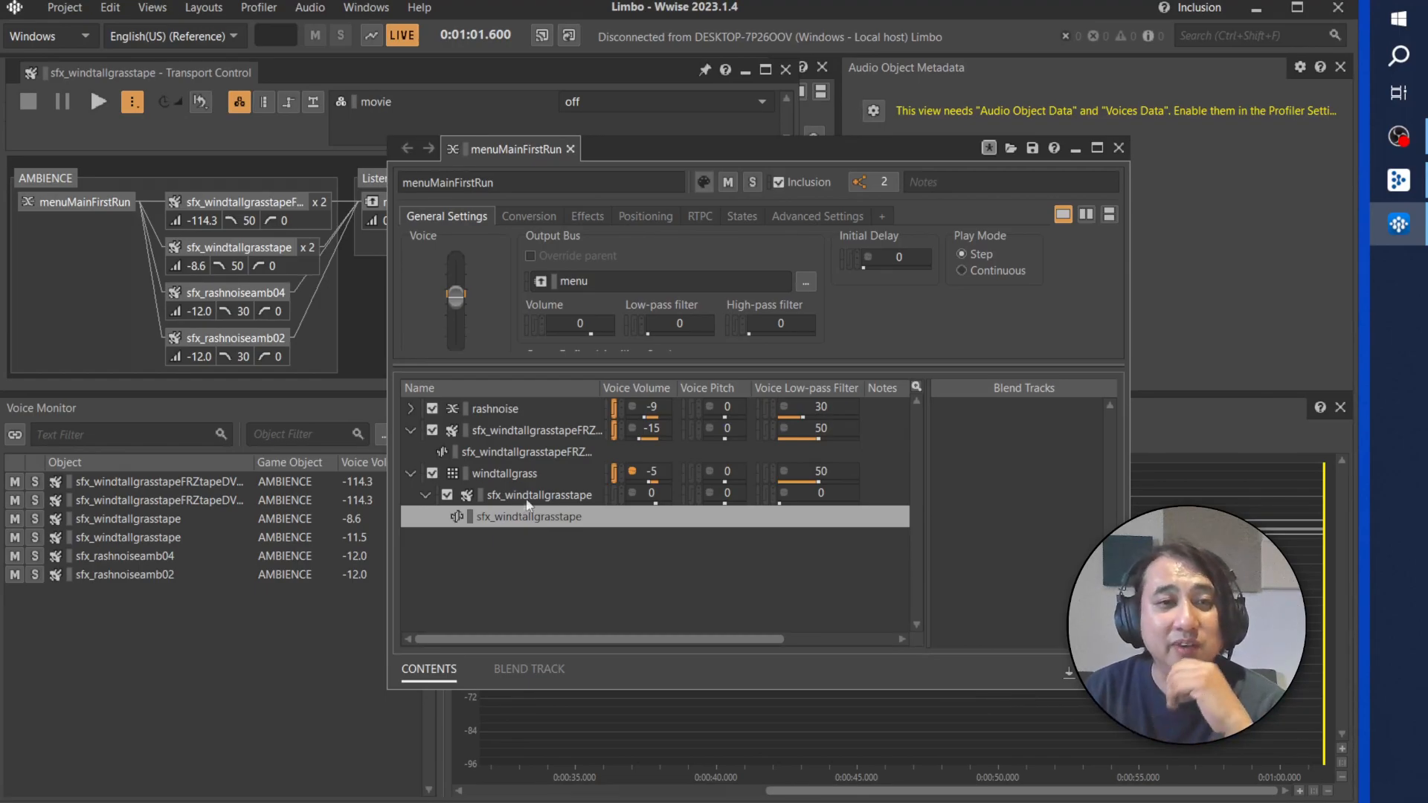
left_click_drag(809, 144, 748, 129)
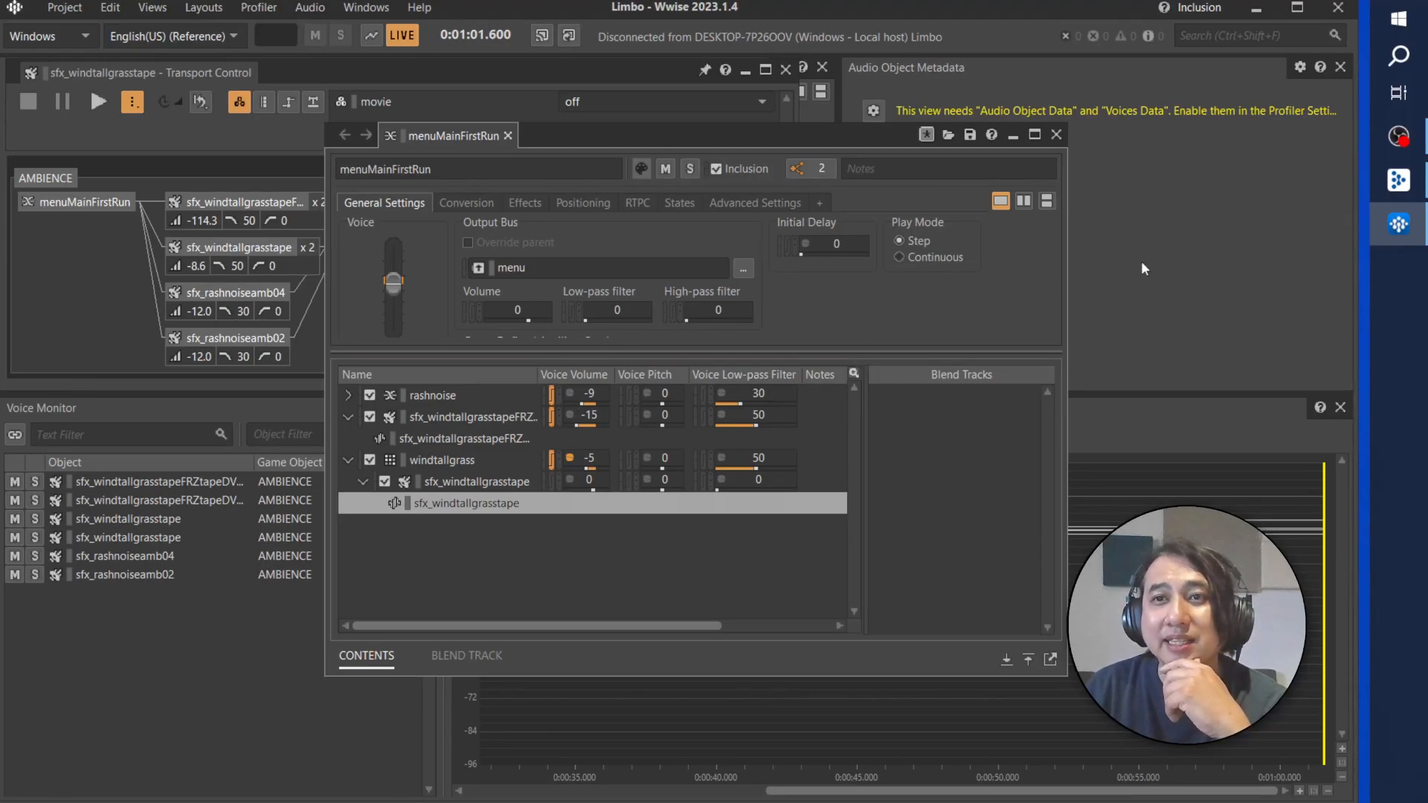
Step: Switch to the Audiokinetic Launcher, run Limbo to check its title screen, close the game and minimize the launcher
left_click(1397, 181)
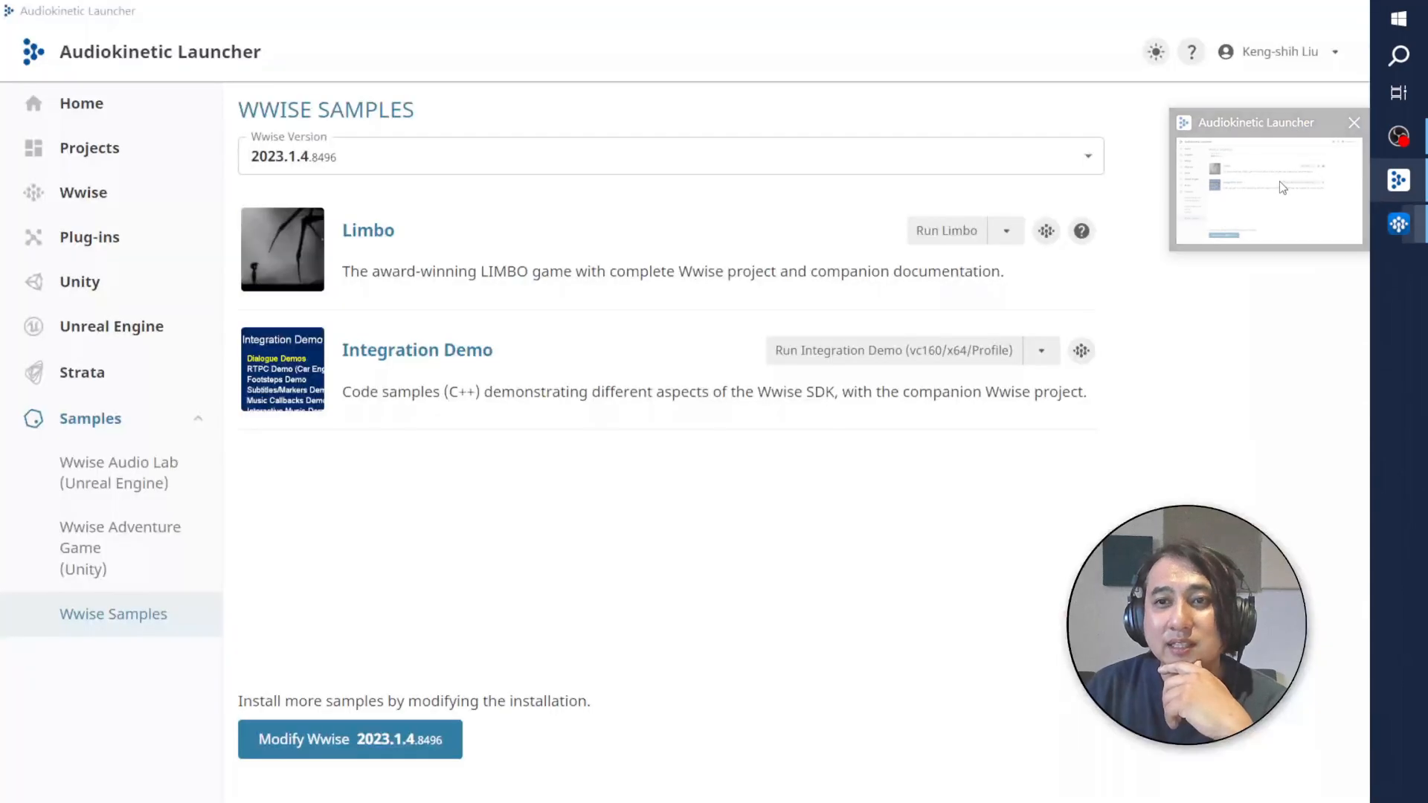
left_click(952, 232)
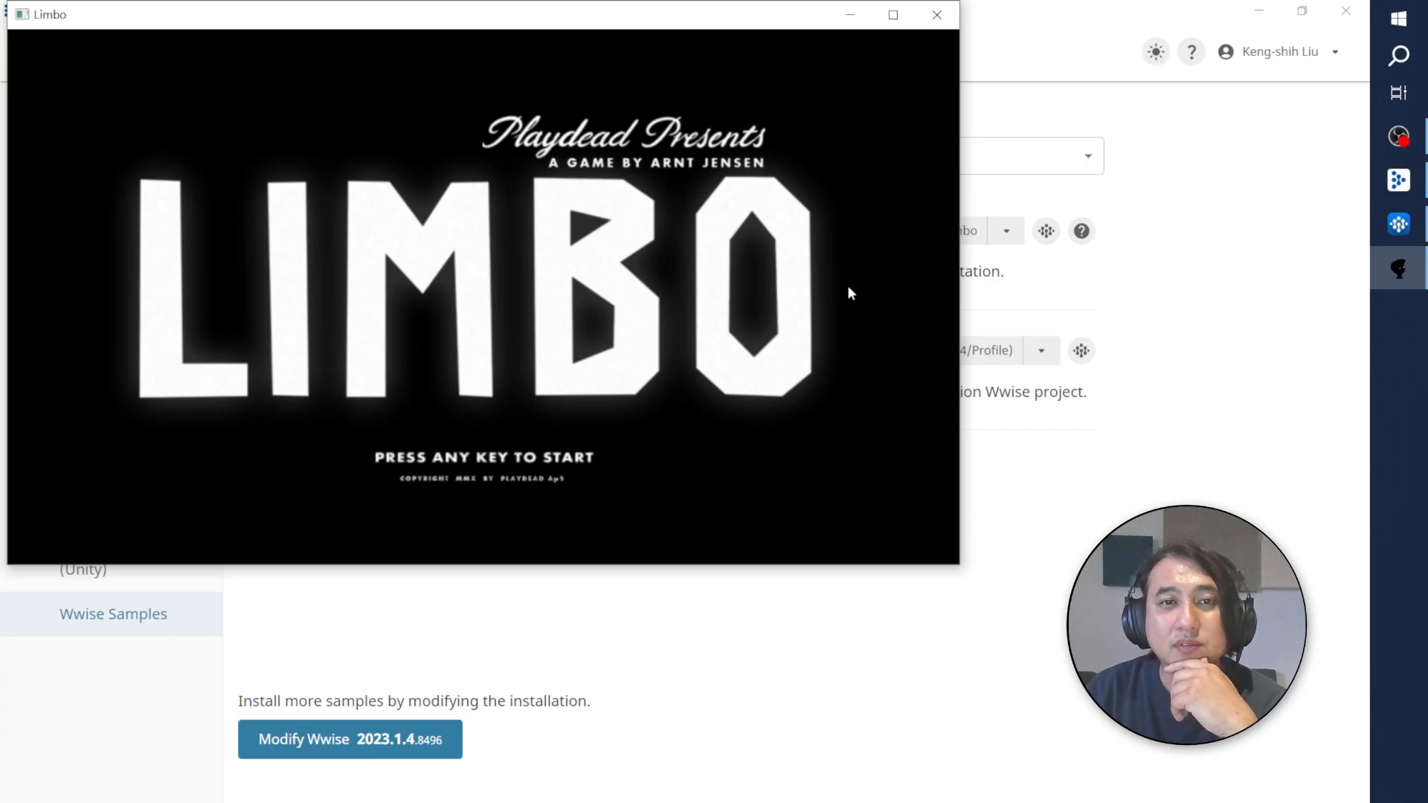
left_click(945, 18)
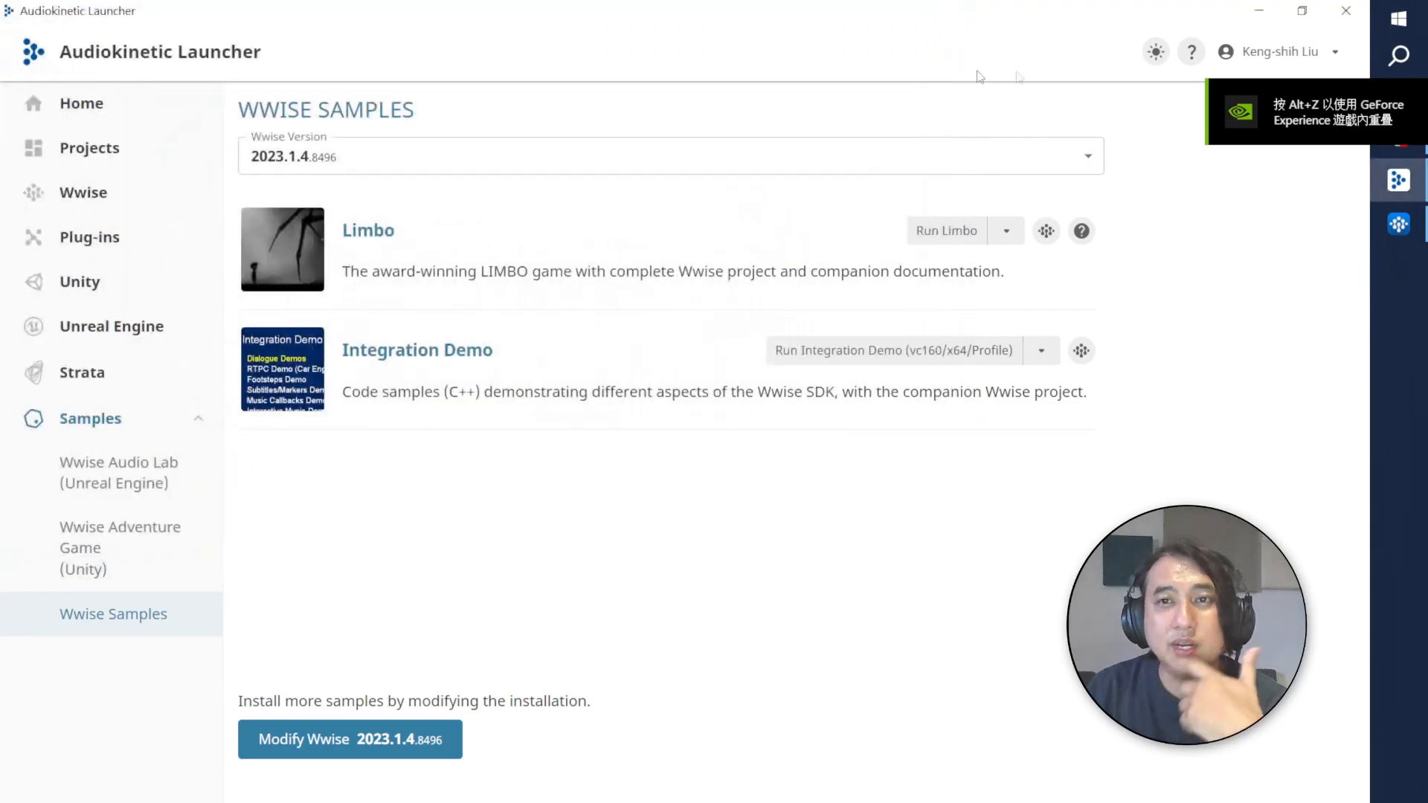
left_click(1259, 12)
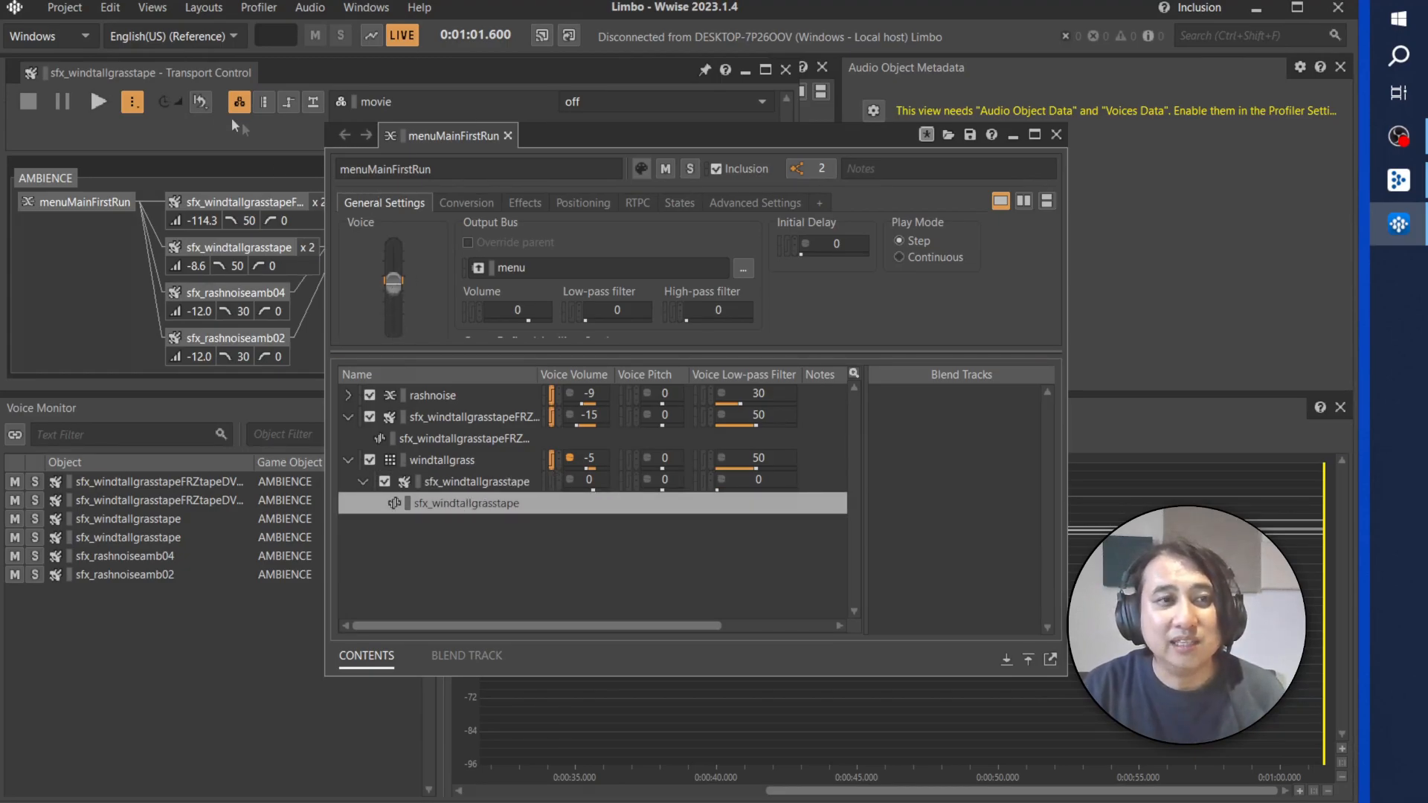
Step: Lower the voice volume fader of menuMainFirstRun and audition the whole container
left_click(98, 101)
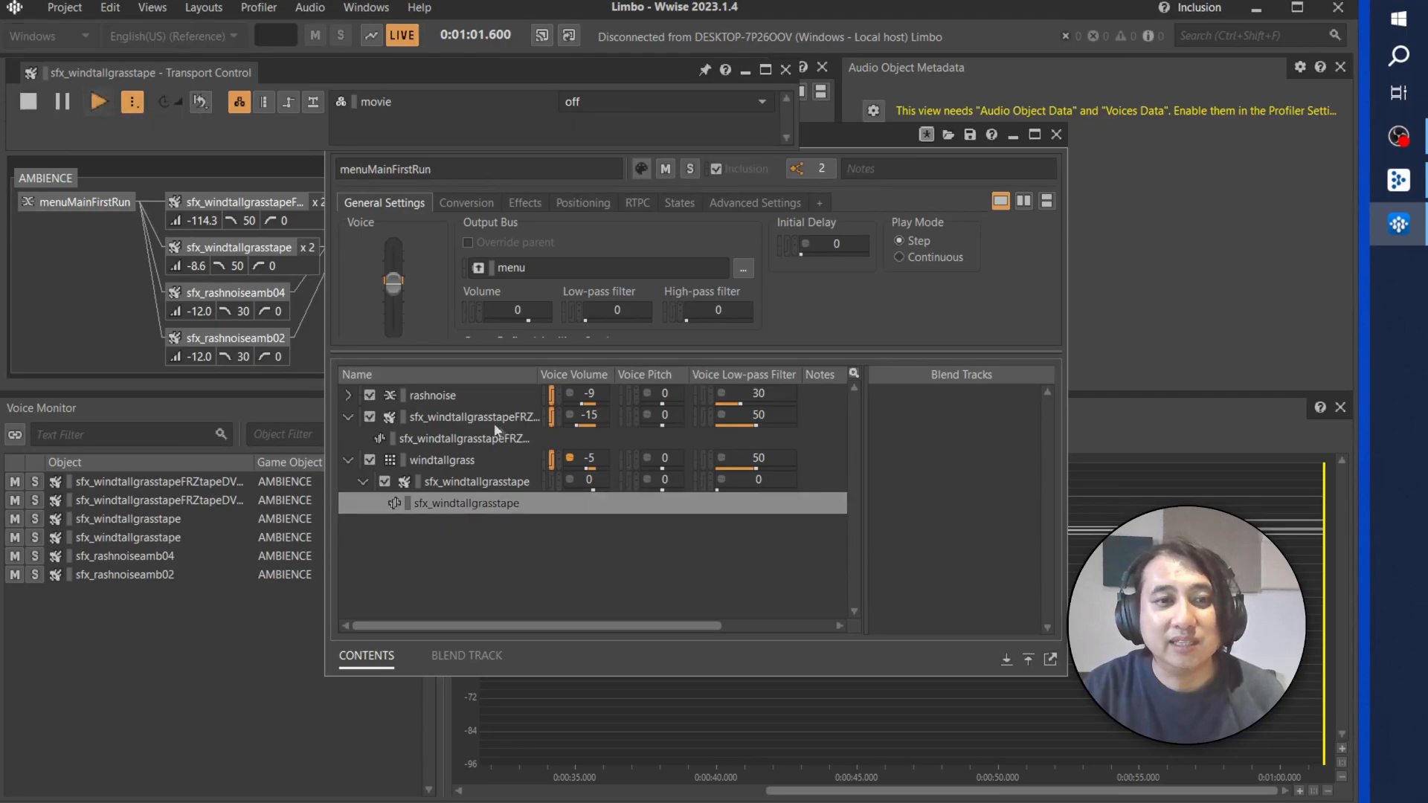
left_click(392, 282)
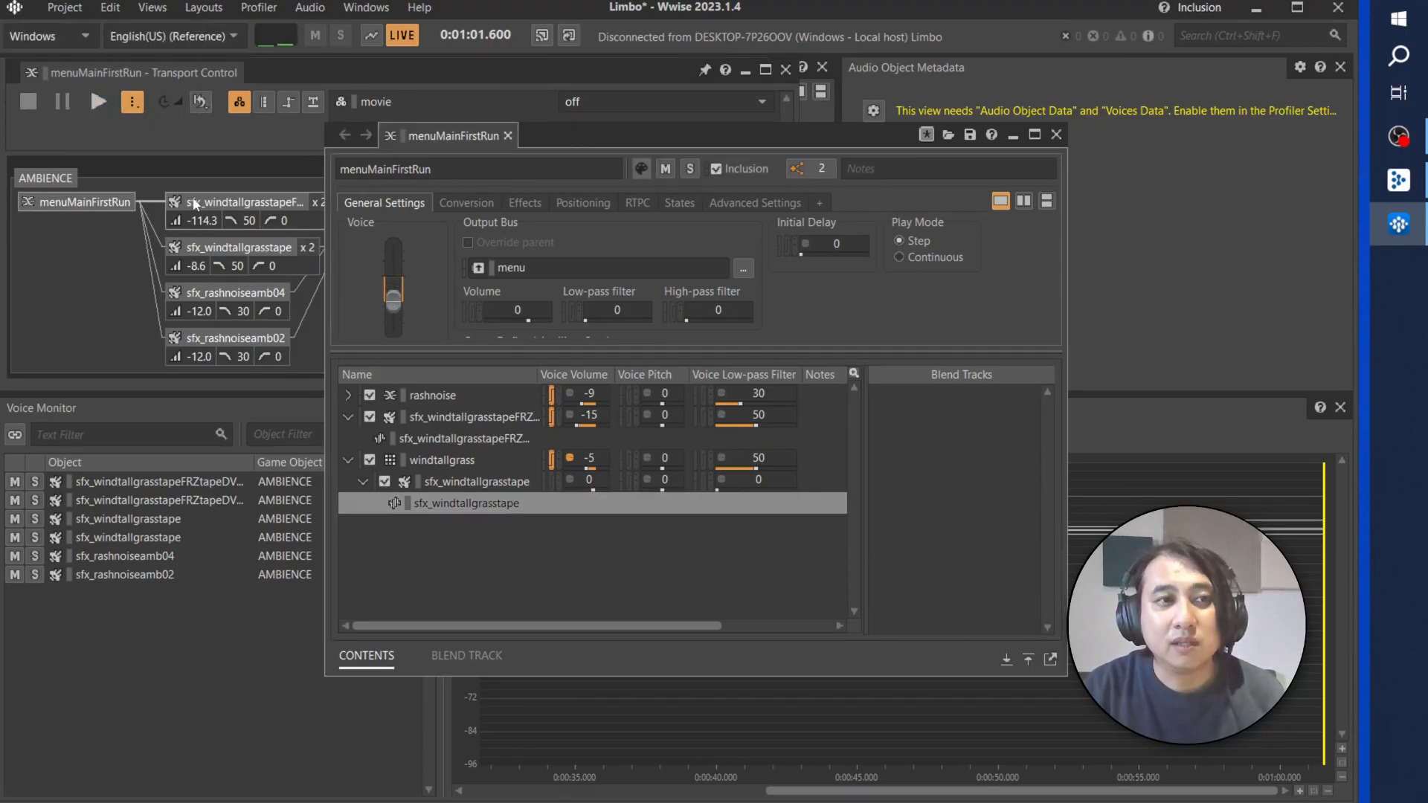
key("space")
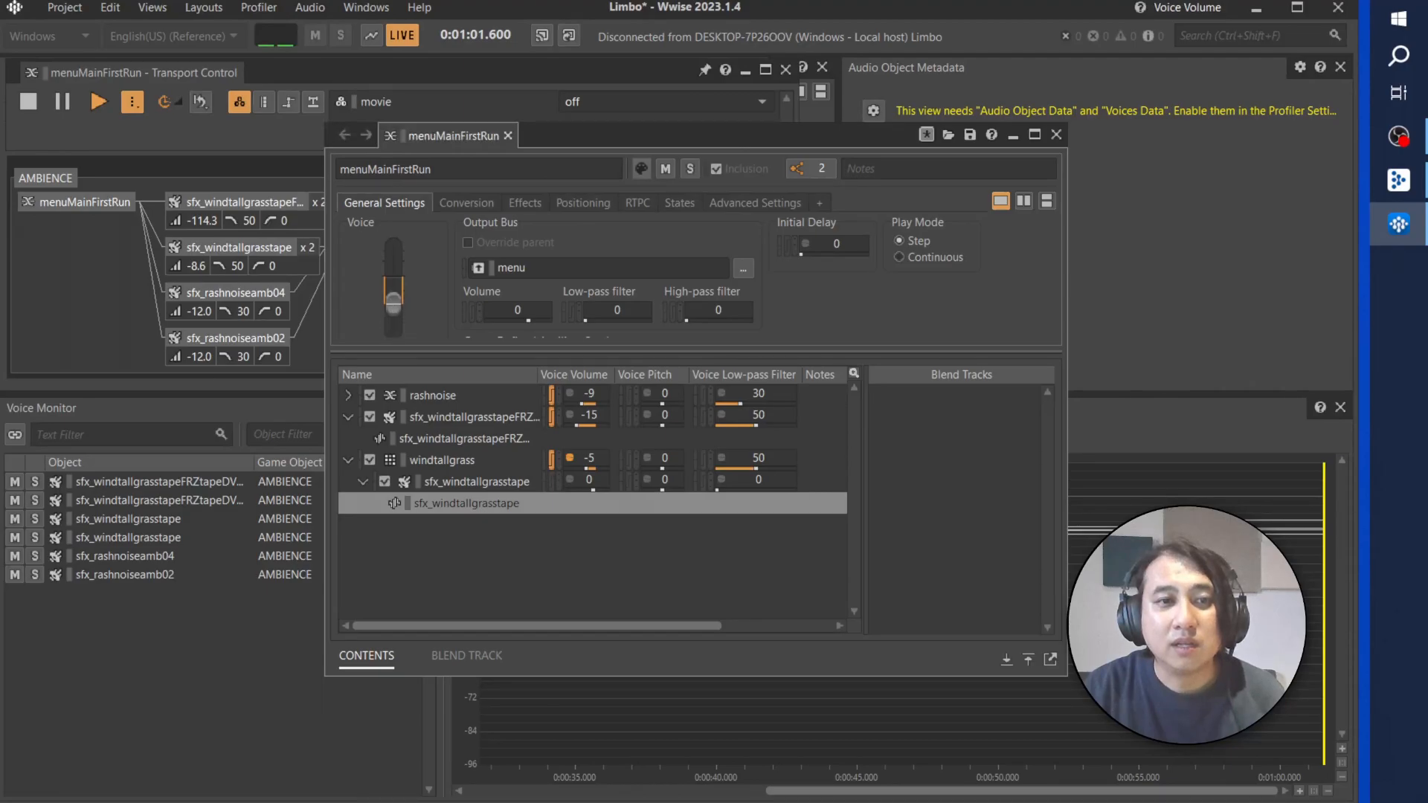
Step: Review windtallgrass and its sfx_windtallgrasstape child, raise the menuMainFirstRun voice fader slightly and collapse the child
left_click(458, 461)
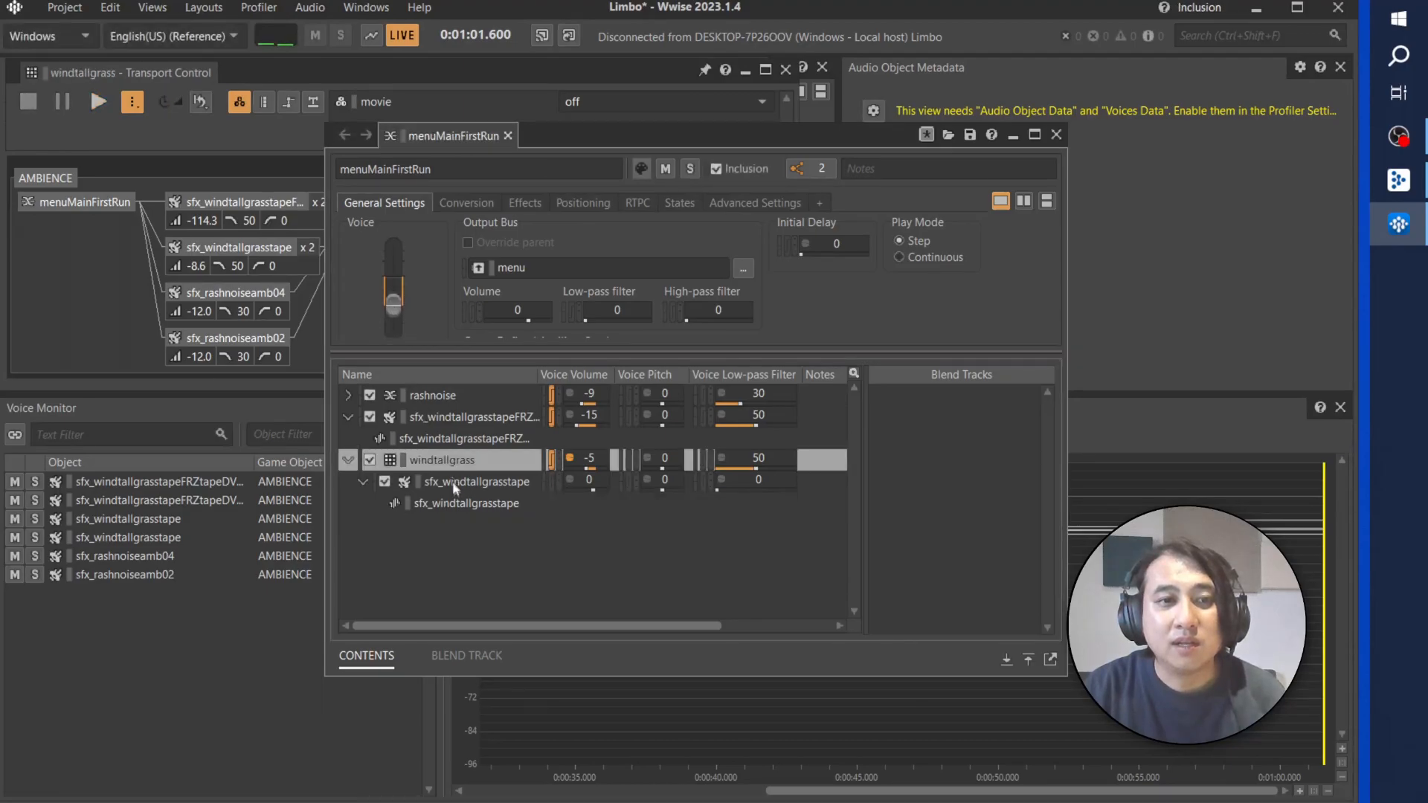
left_click(455, 483)
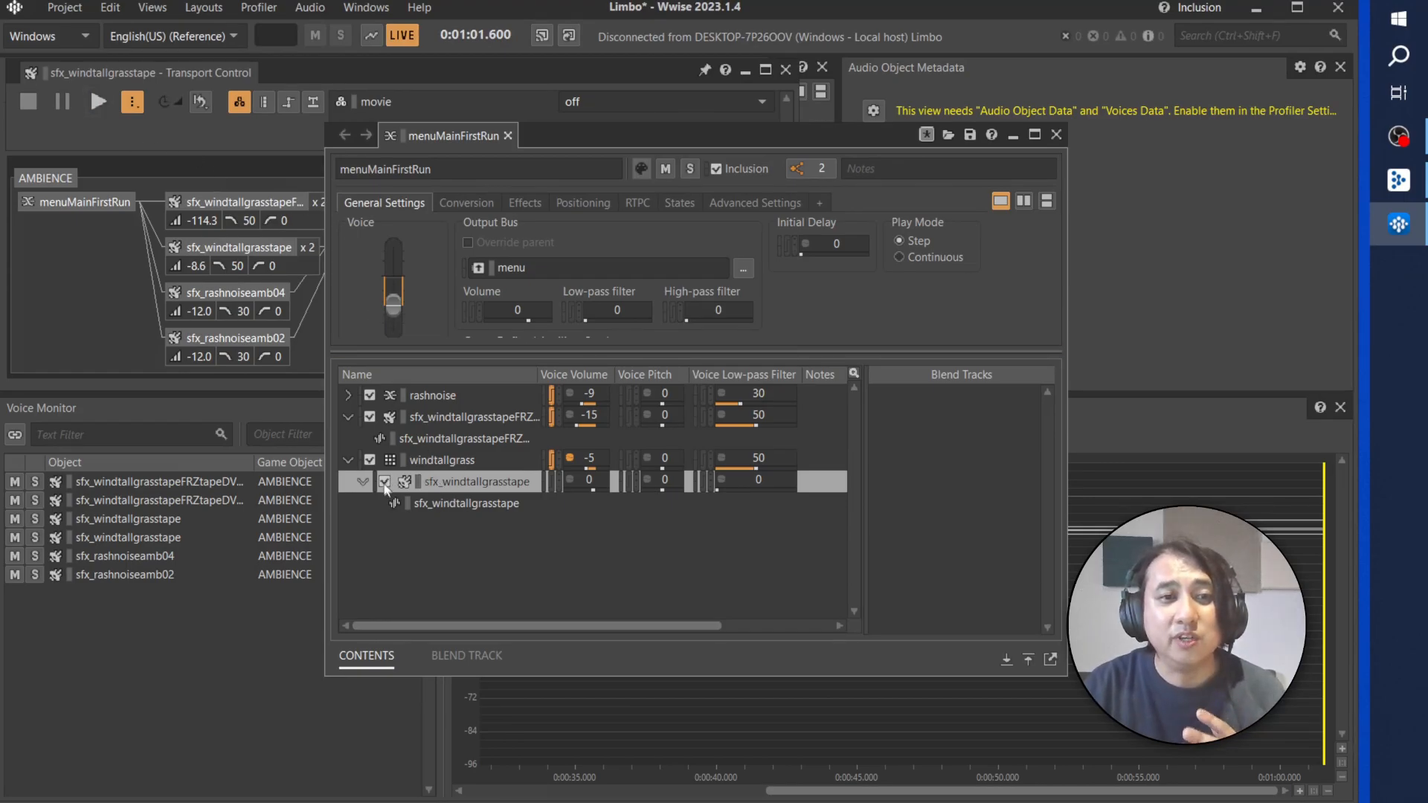
left_click(388, 292)
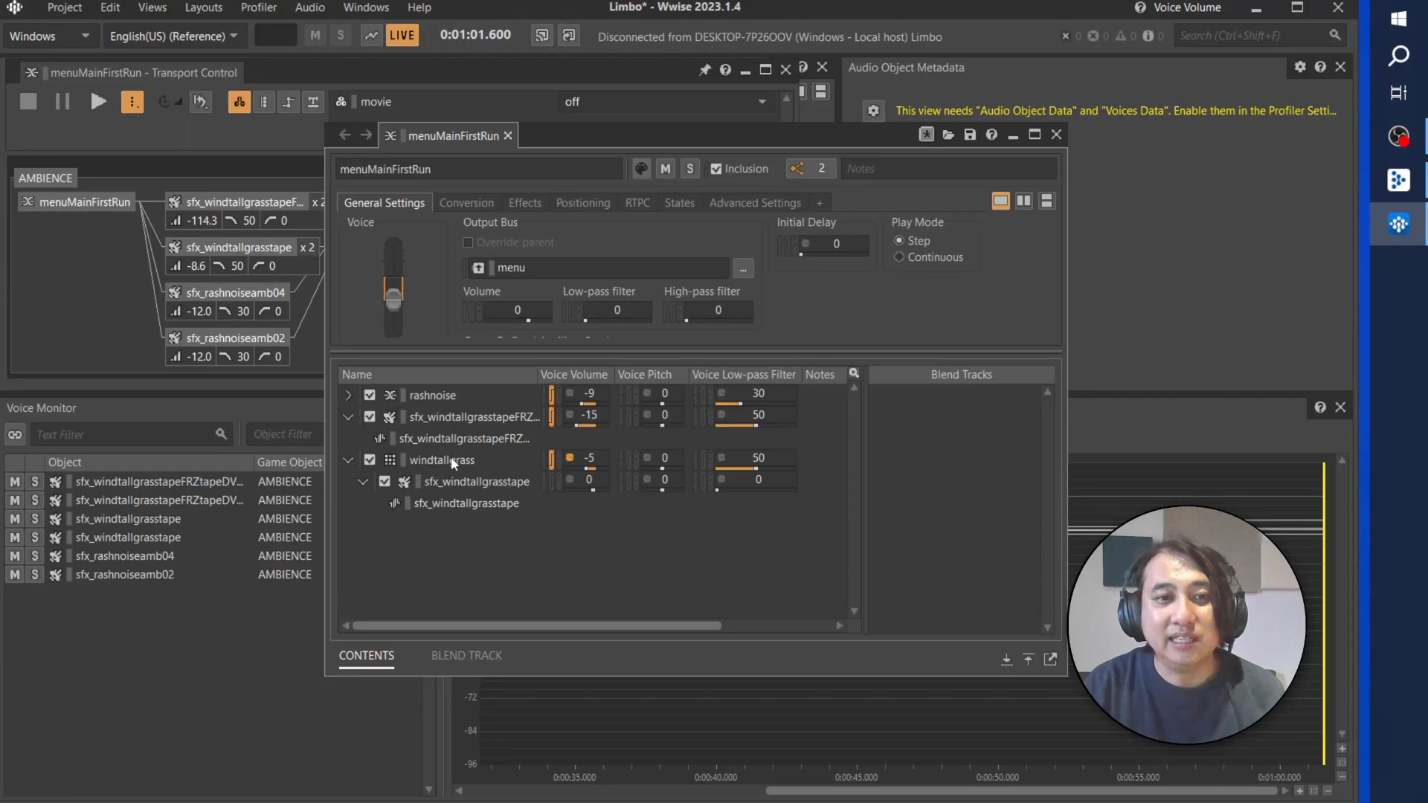
left_click(364, 481)
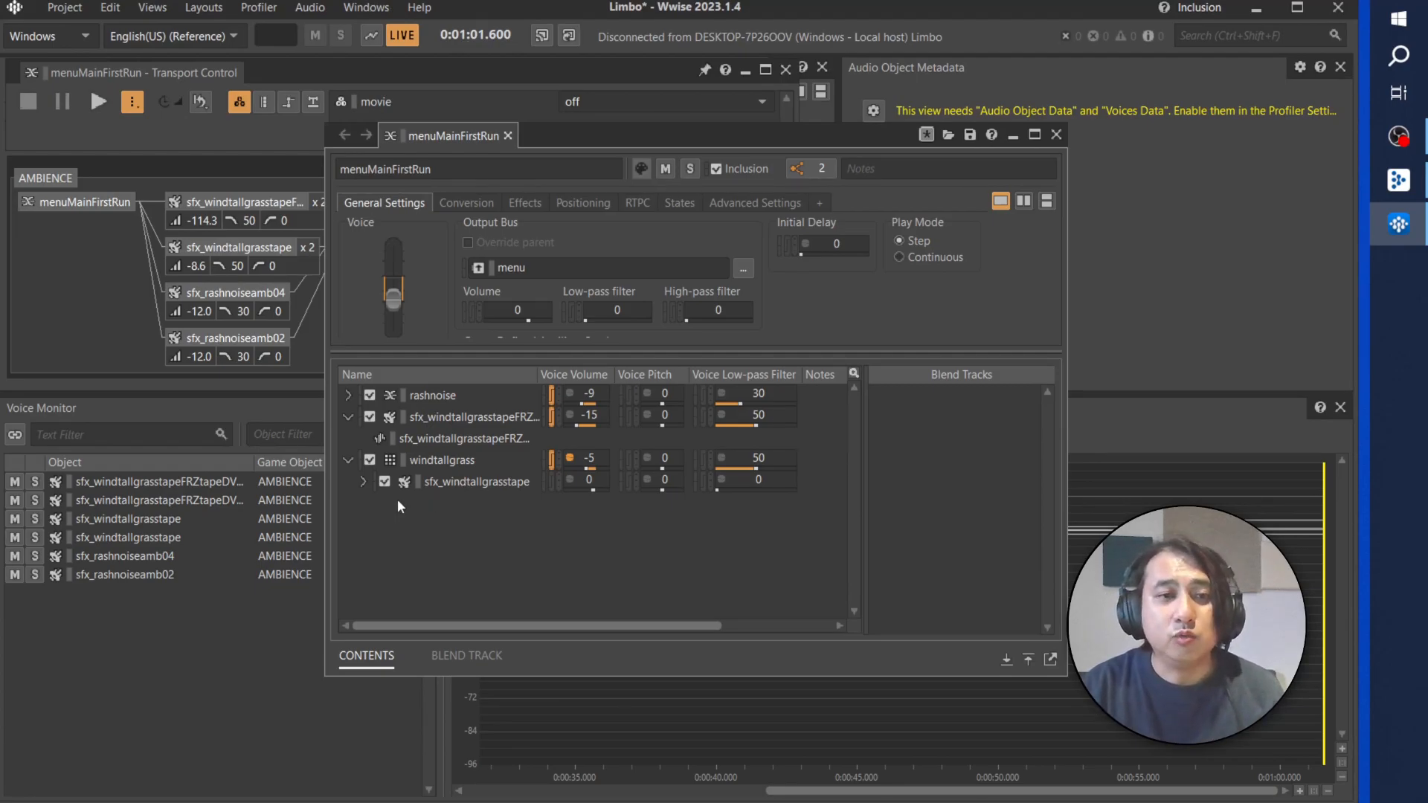
left_click(447, 466)
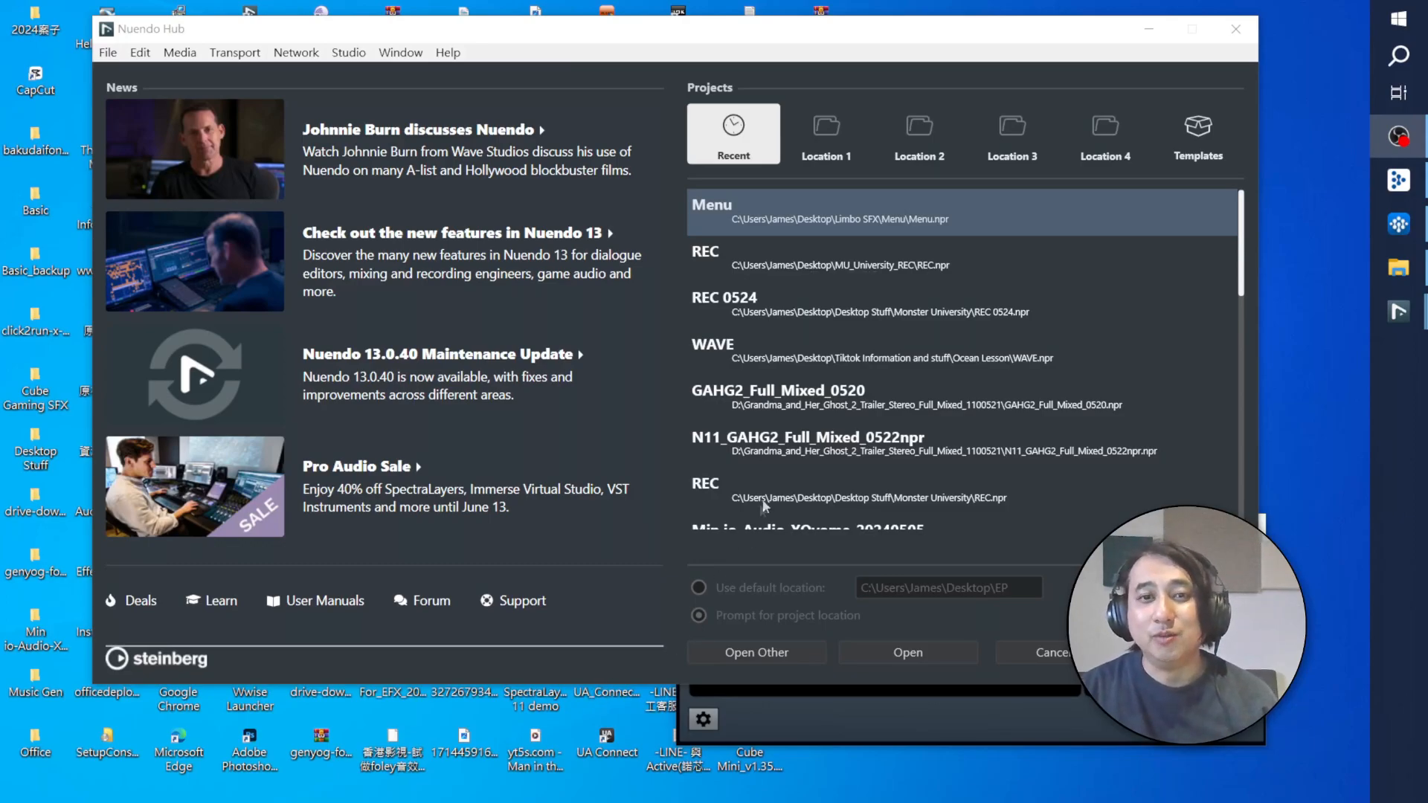
Step: Create an empty project from the templates, using the Limbo SFX folder on the desktop as its project folder
left_click(1196, 140)
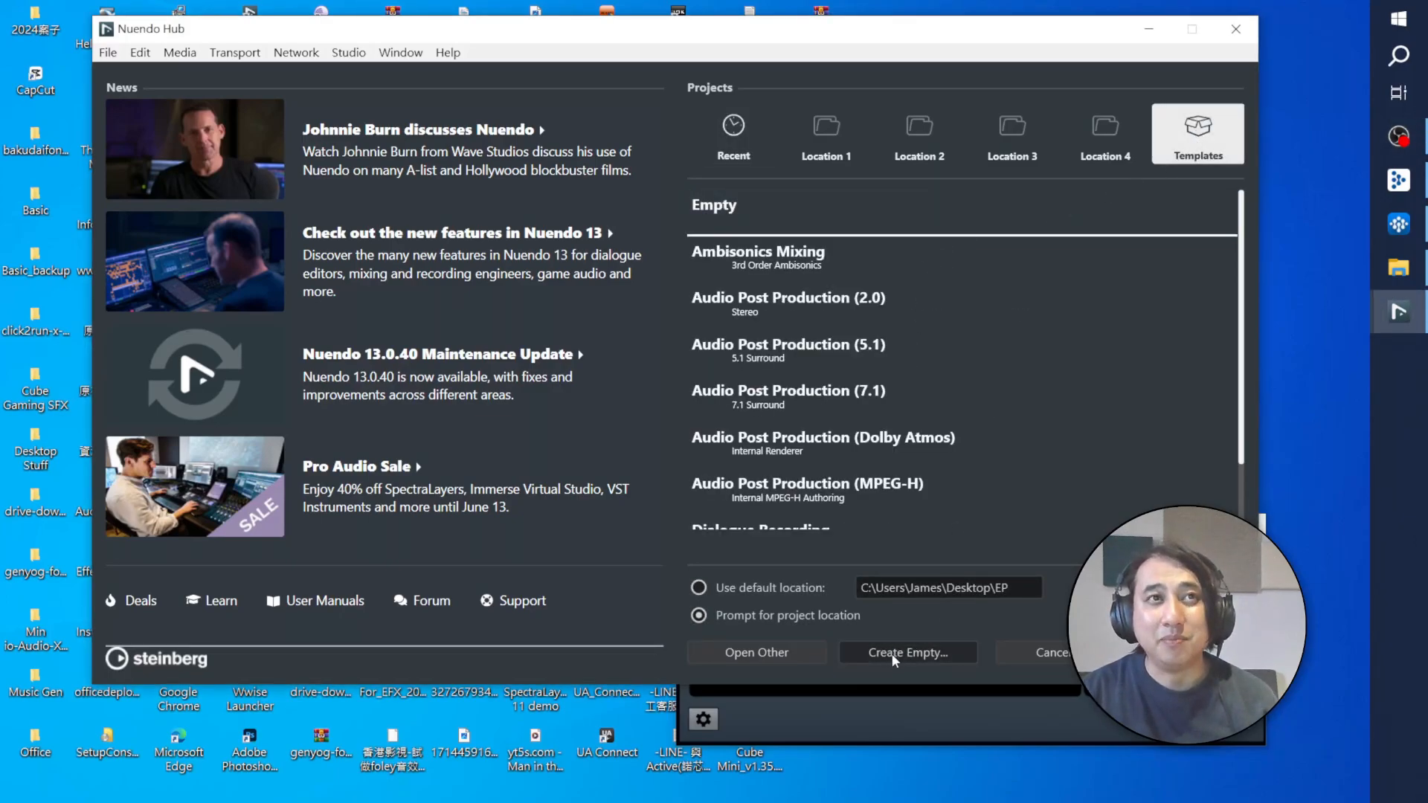
left_click(891, 654)
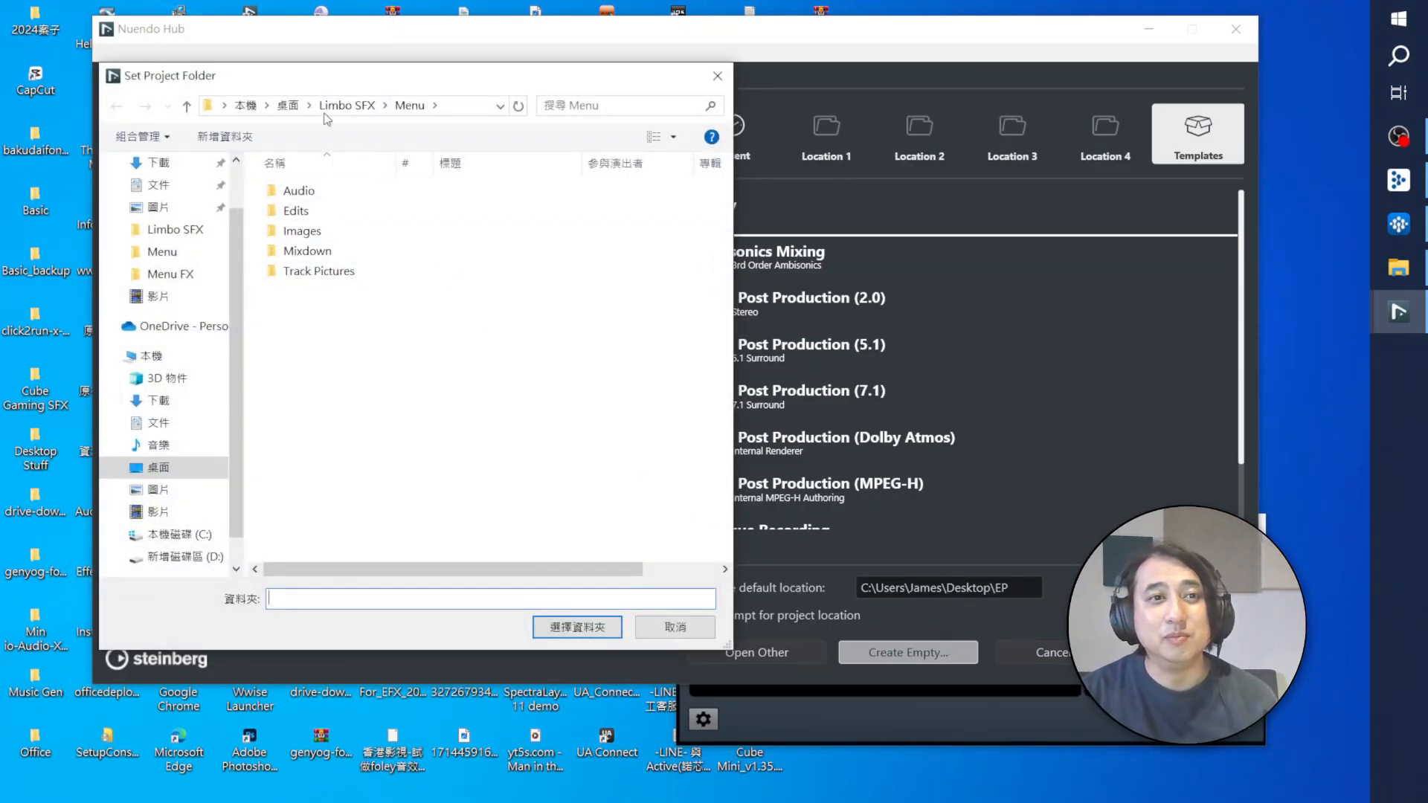
left_click(344, 110)
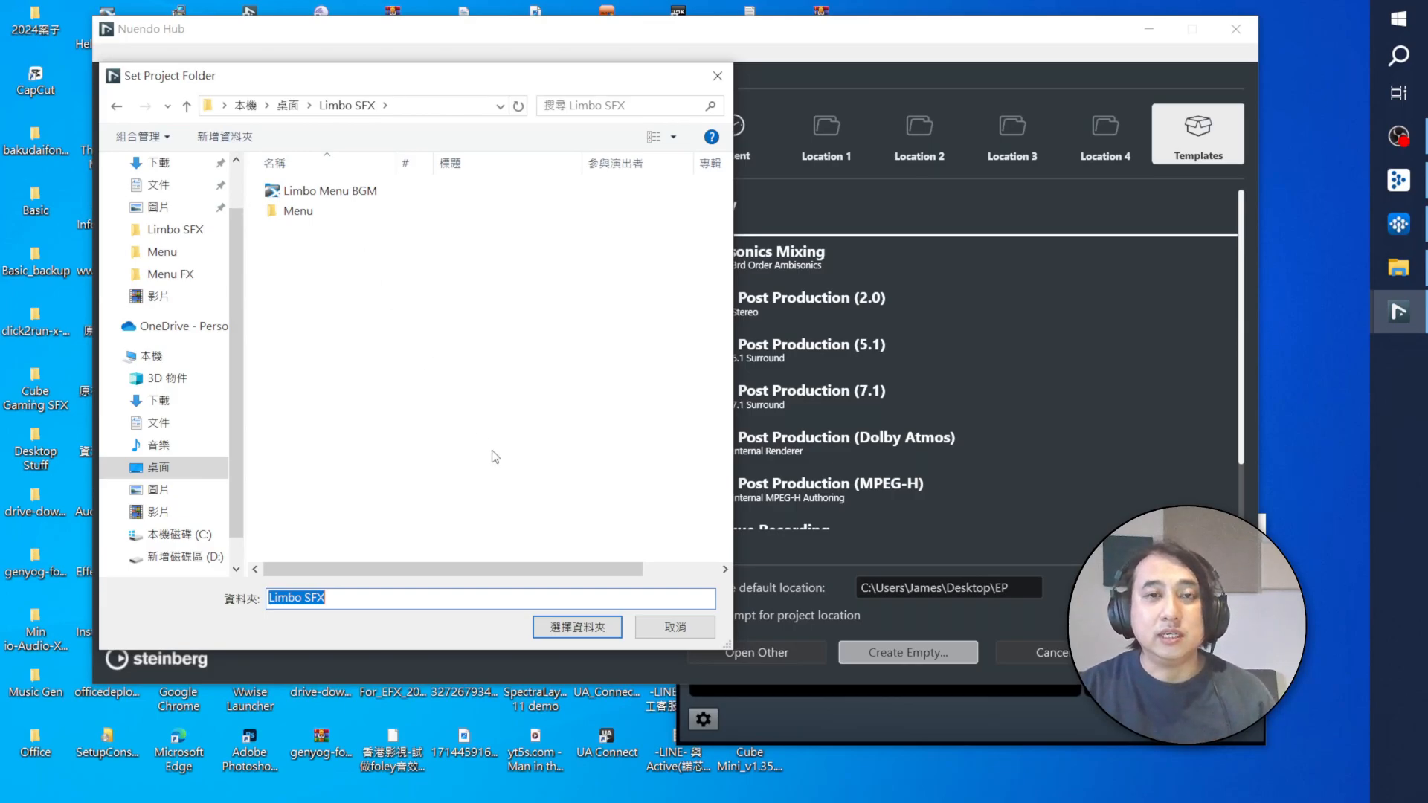
left_click(575, 632)
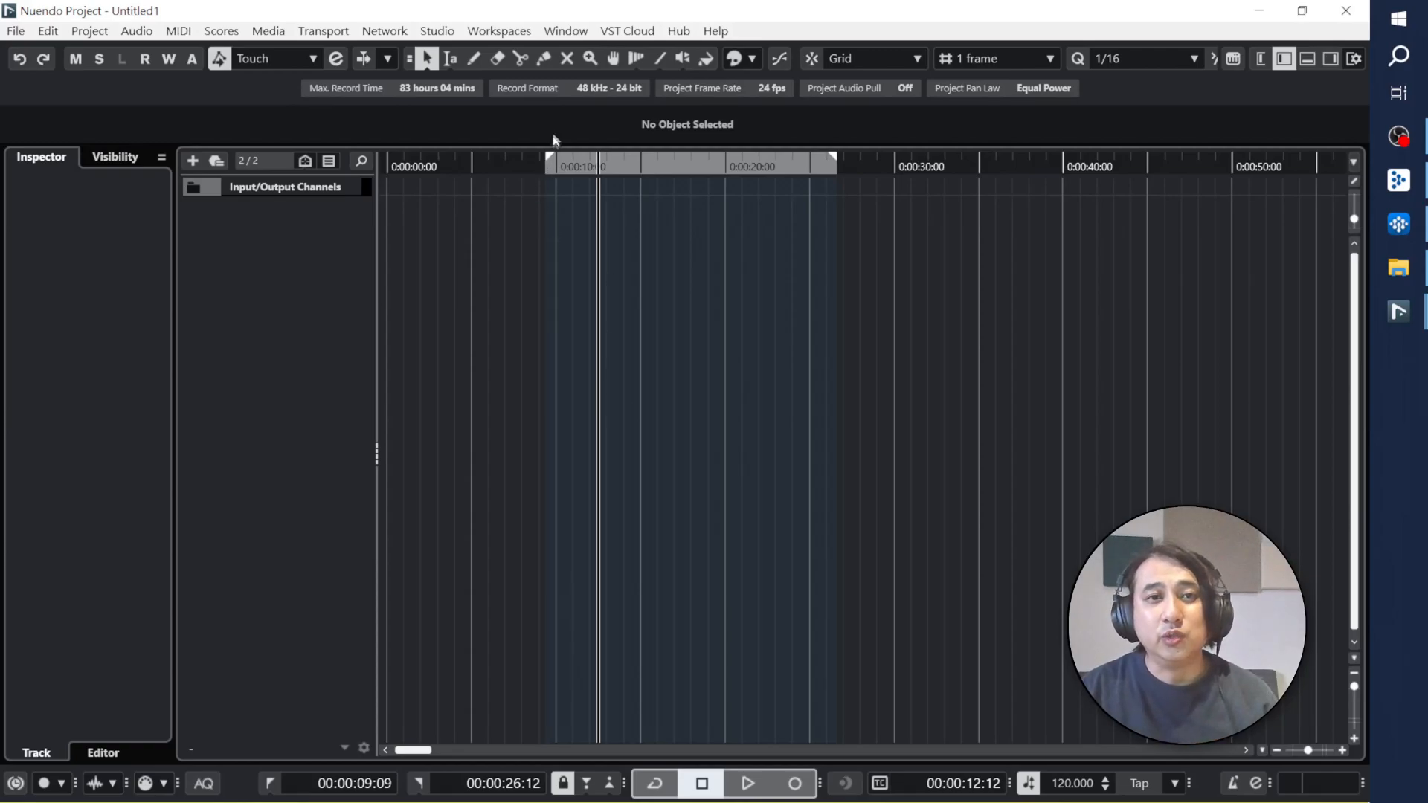
Step: Review the record file format in Project Setup and the audio system settings in Studio Setup
left_click(565, 89)
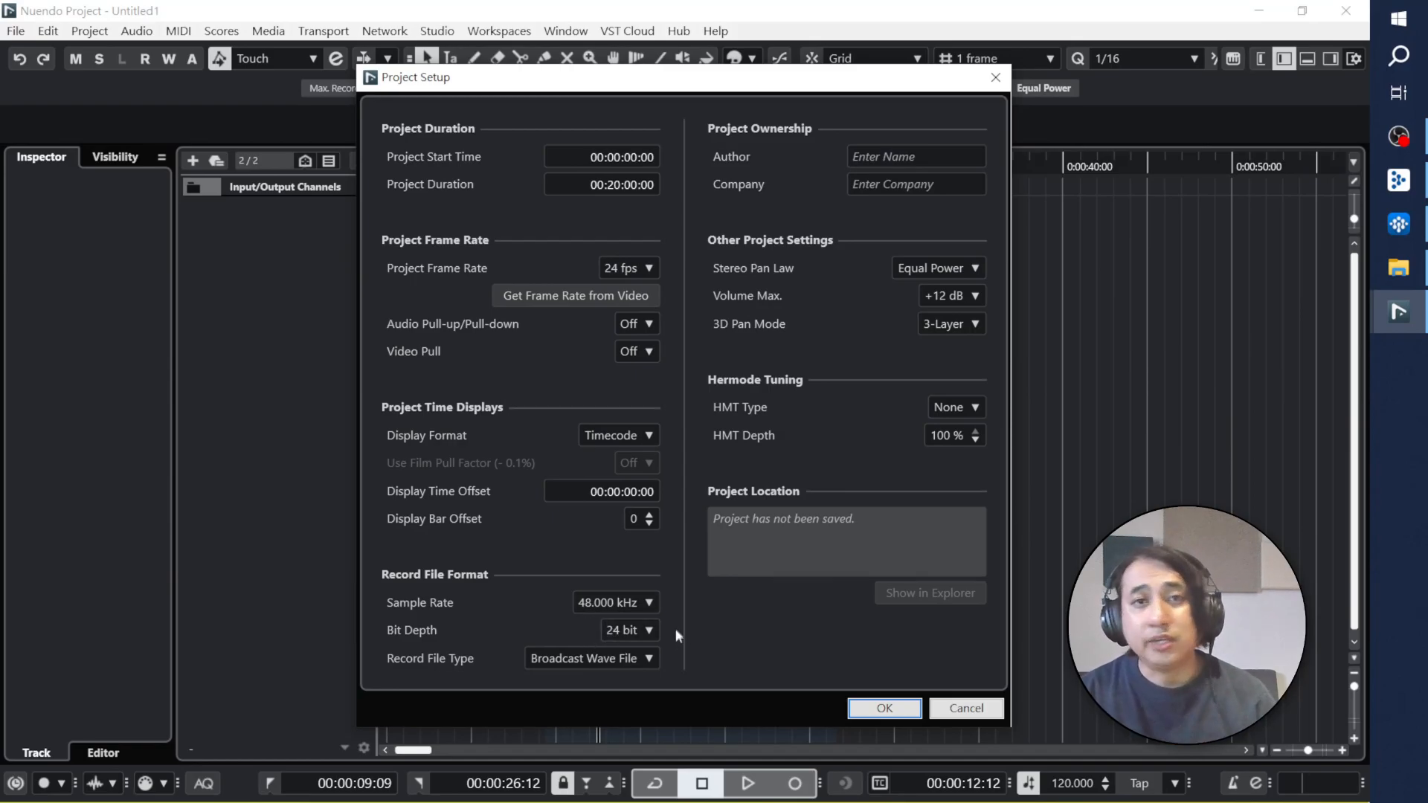
left_click(884, 708)
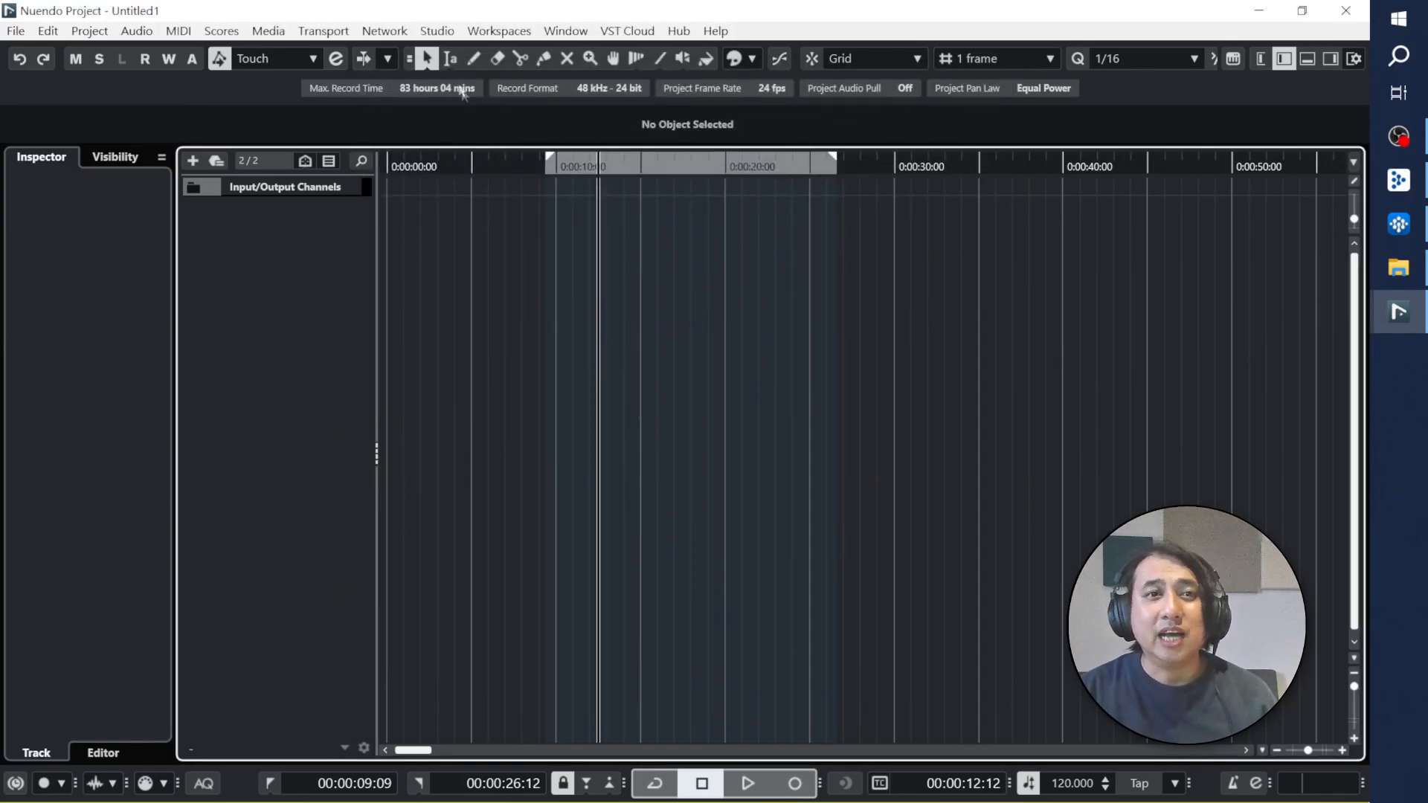
left_click(439, 31)
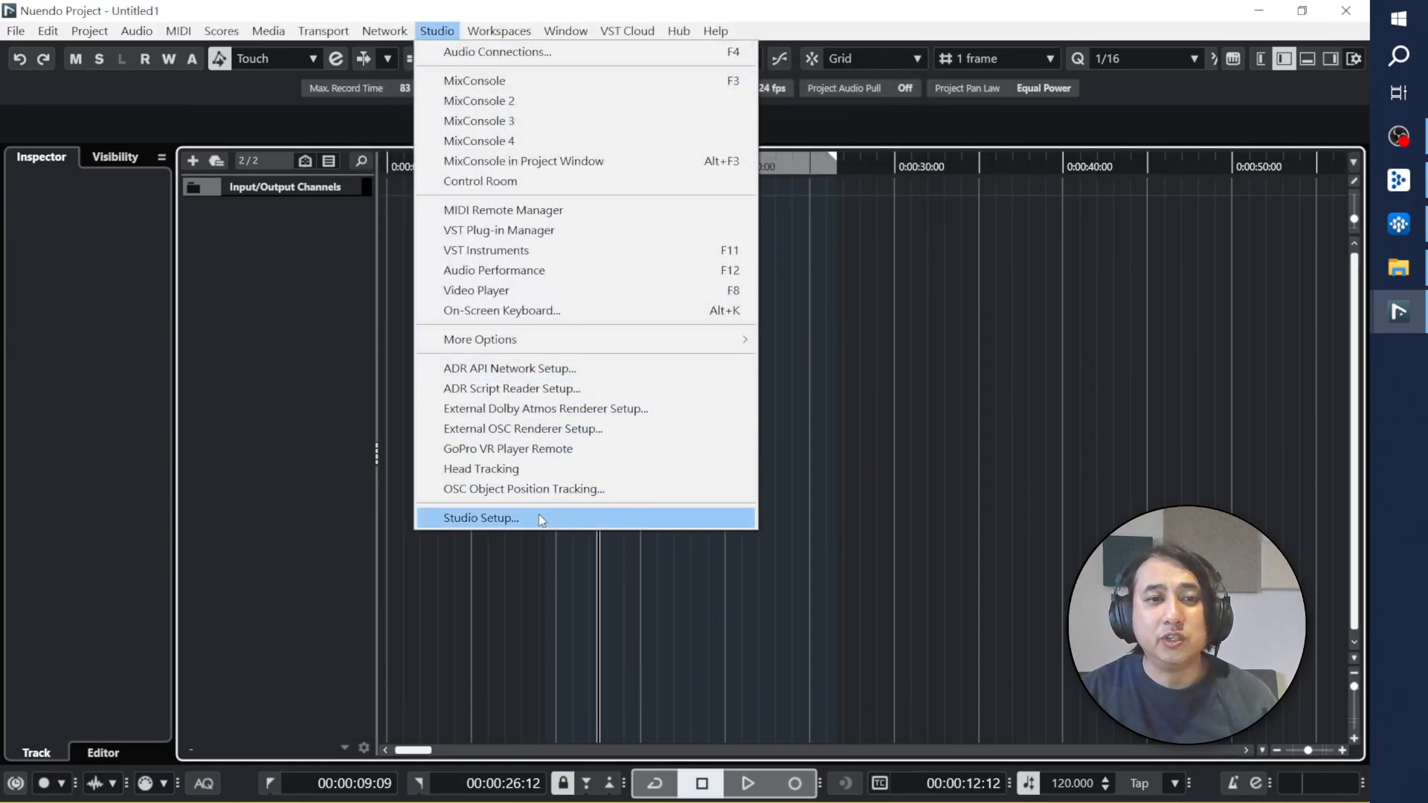
left_click(543, 516)
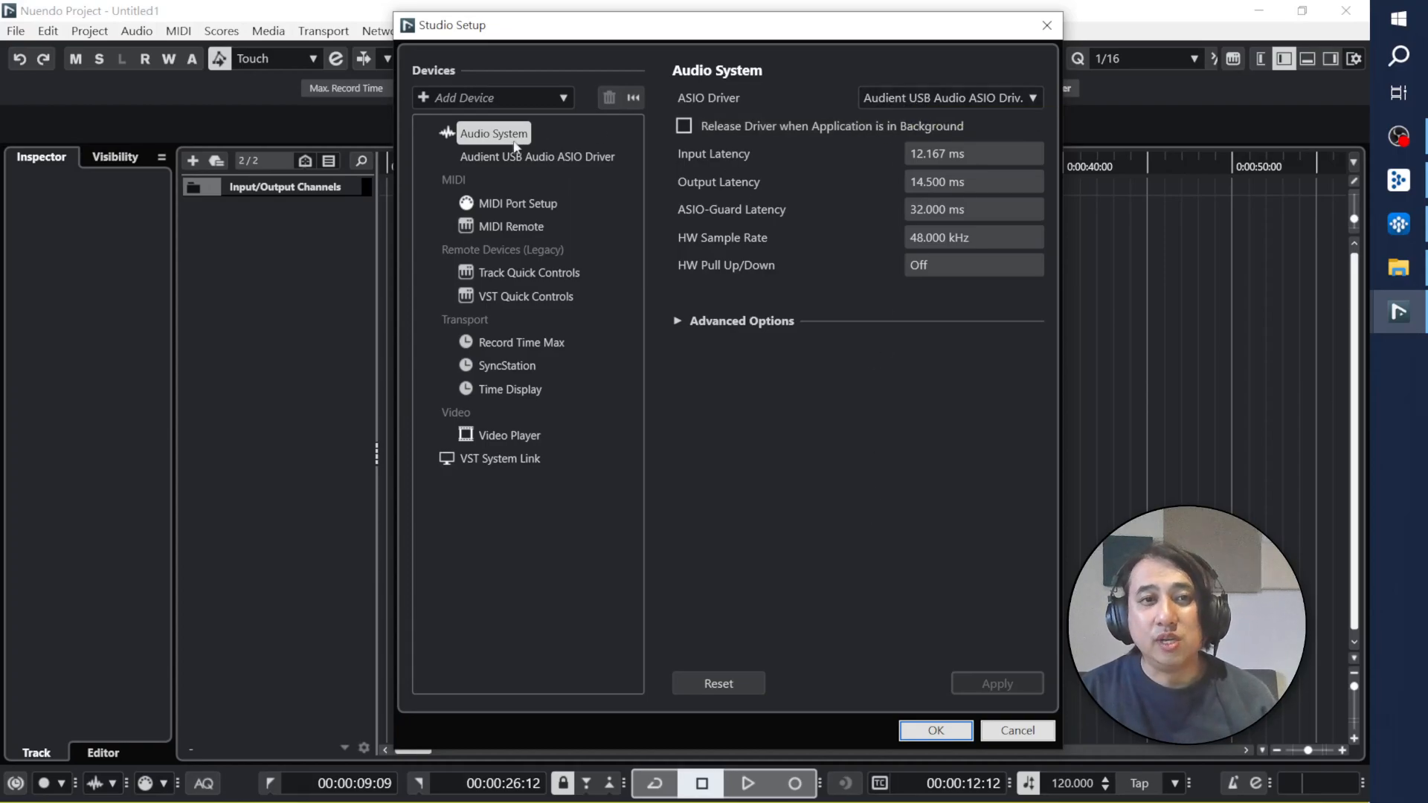
left_click(930, 730)
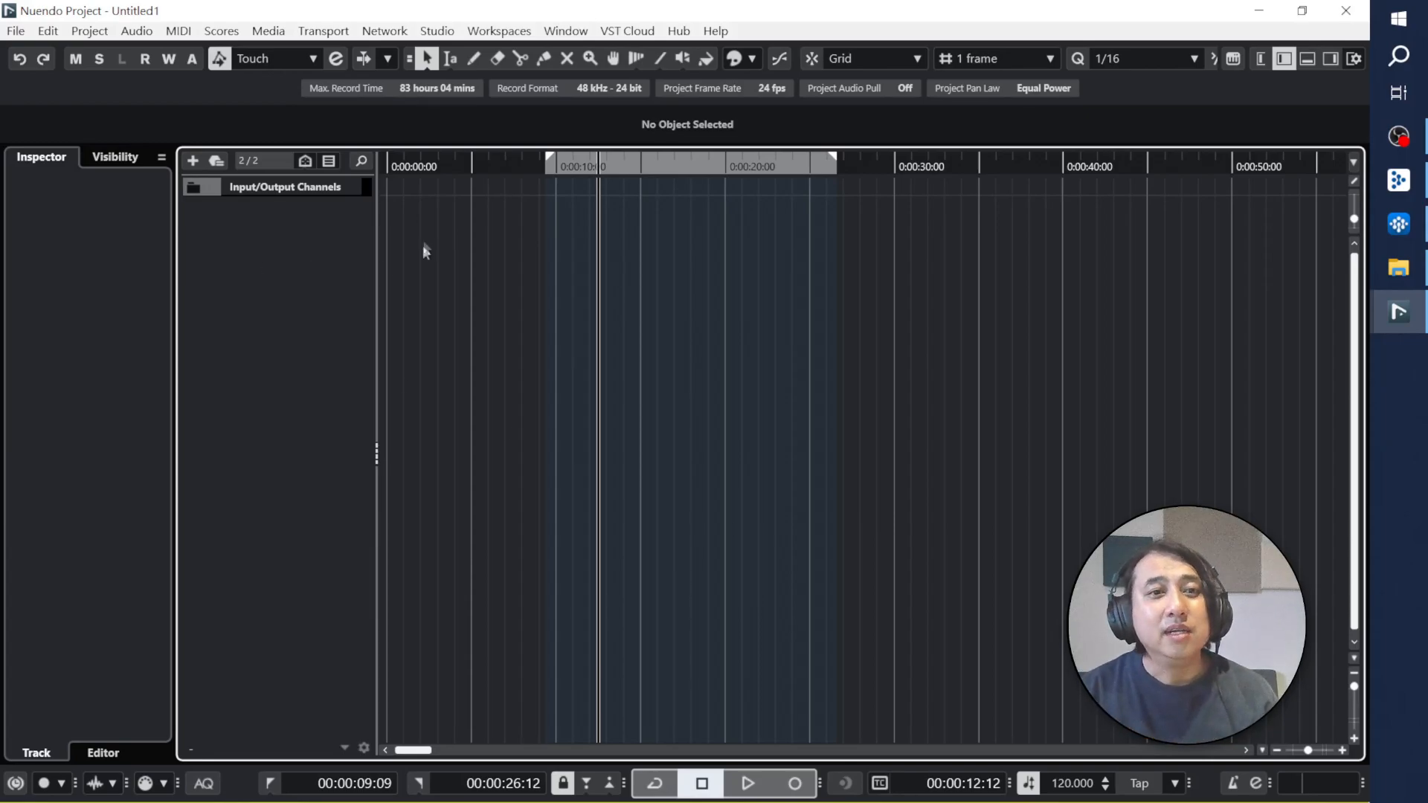
Step: Move the playback cursor and both the left and right locators to the project start at 00:00:00:00
left_click(391, 164)
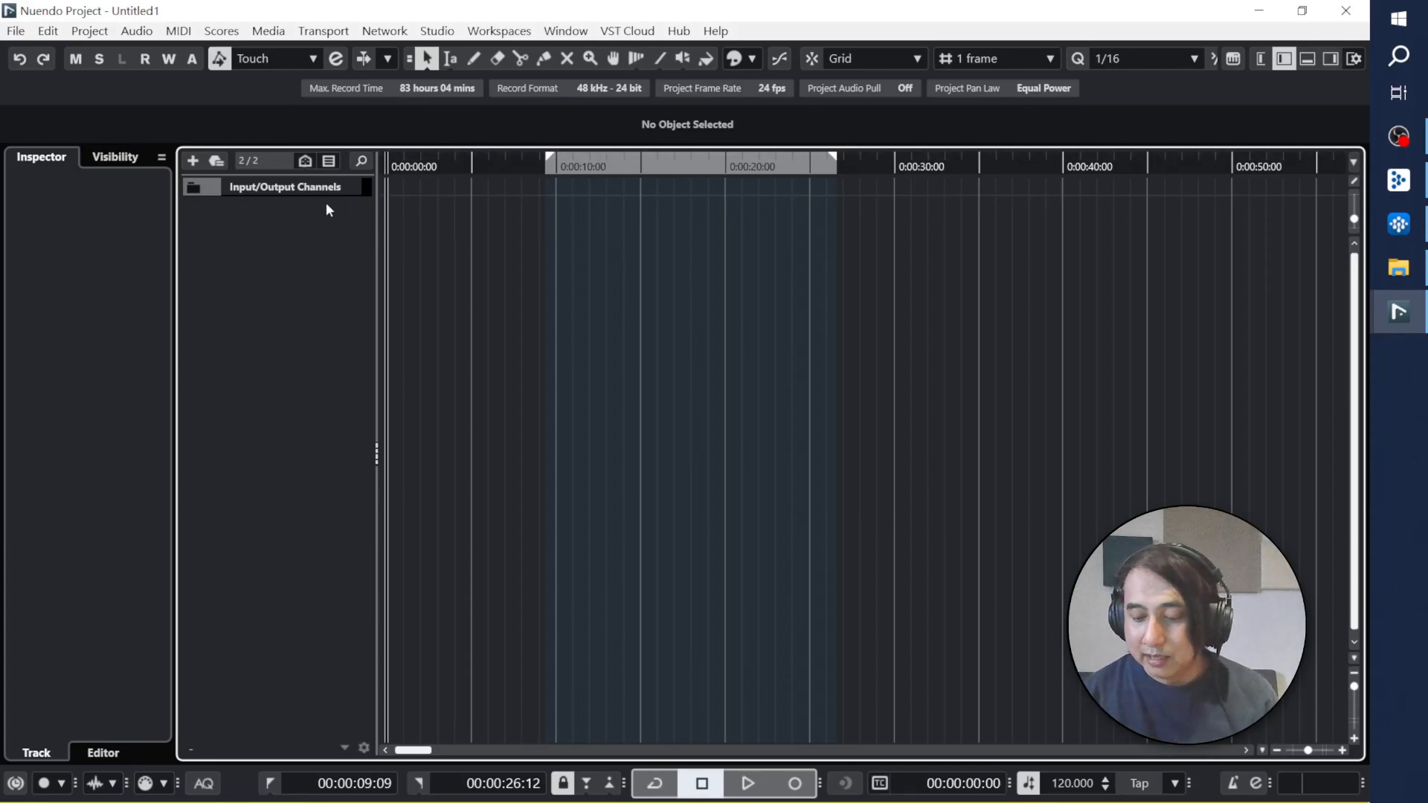
key("ctrl+KP_1")
key("ctrl+KP_2")
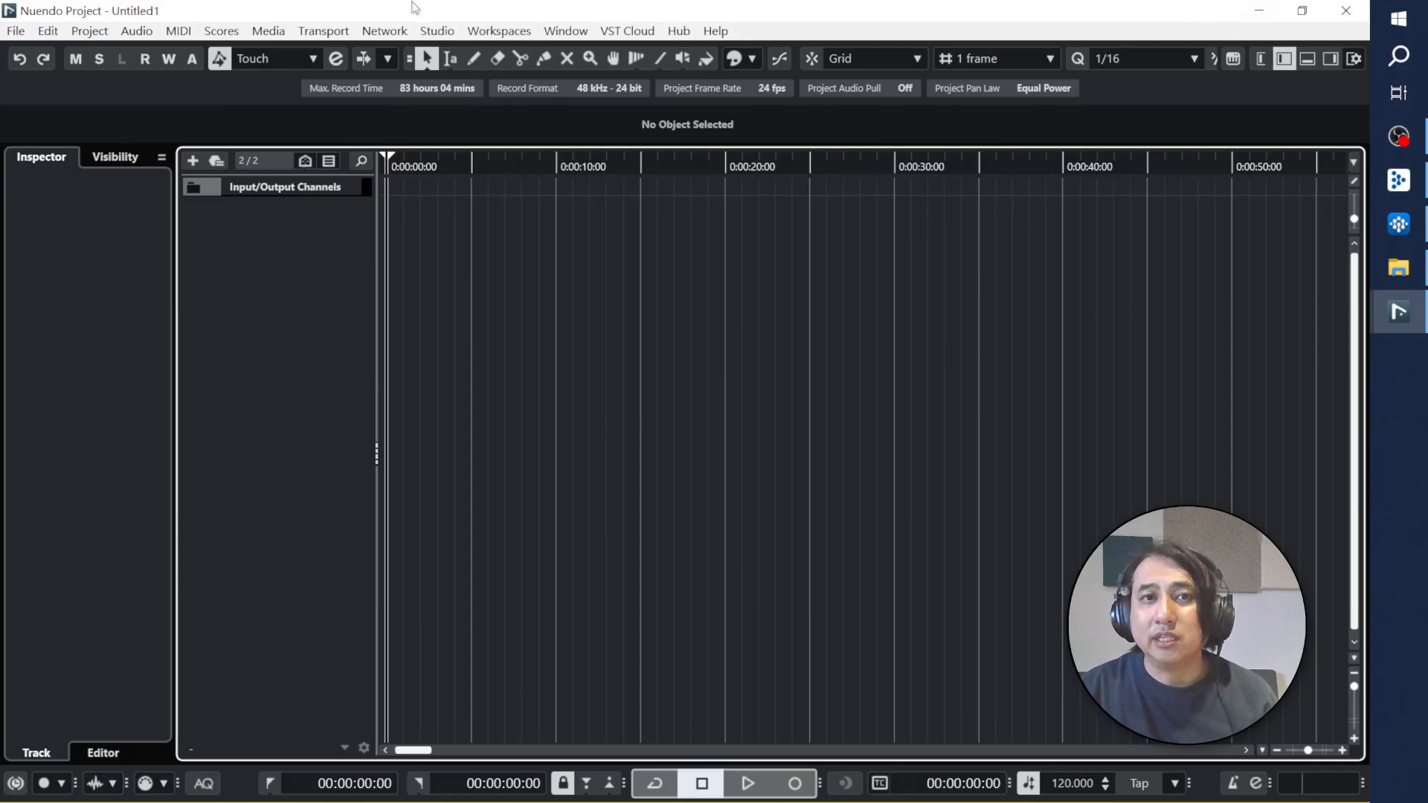
Step: Enable Release Driver when Application is in Background in the Studio Setup audio system and apply it
left_click(437, 34)
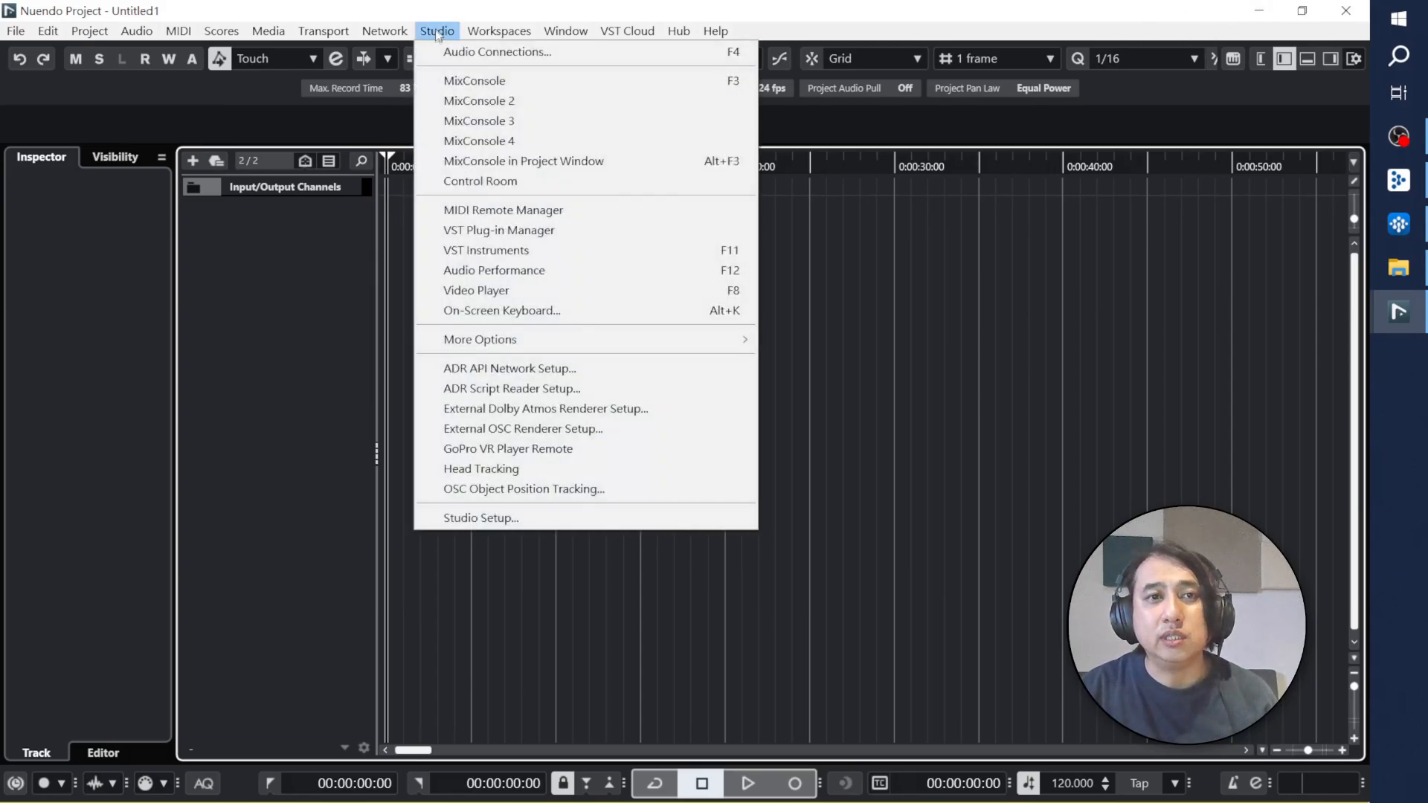
left_click(461, 519)
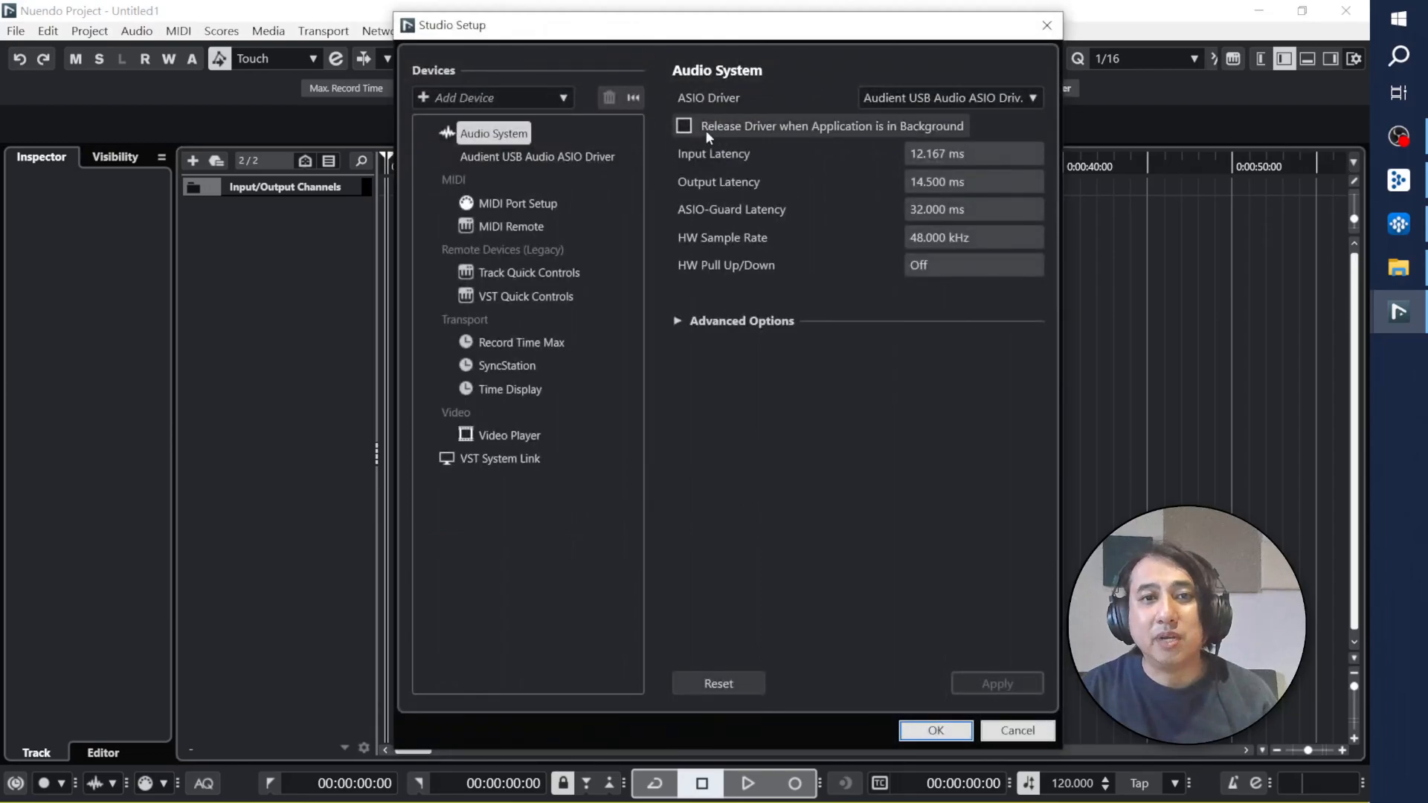
left_click(704, 131)
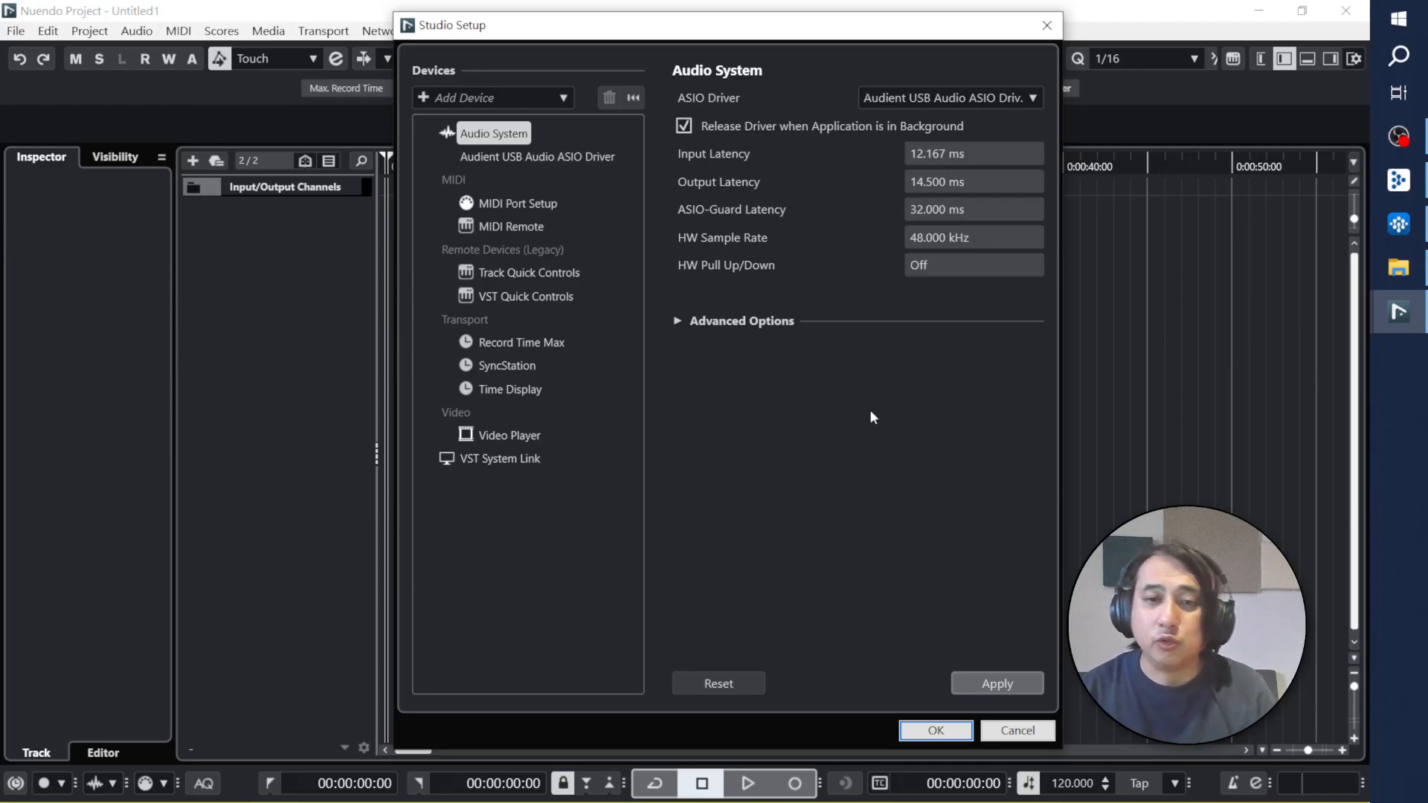
left_click(989, 680)
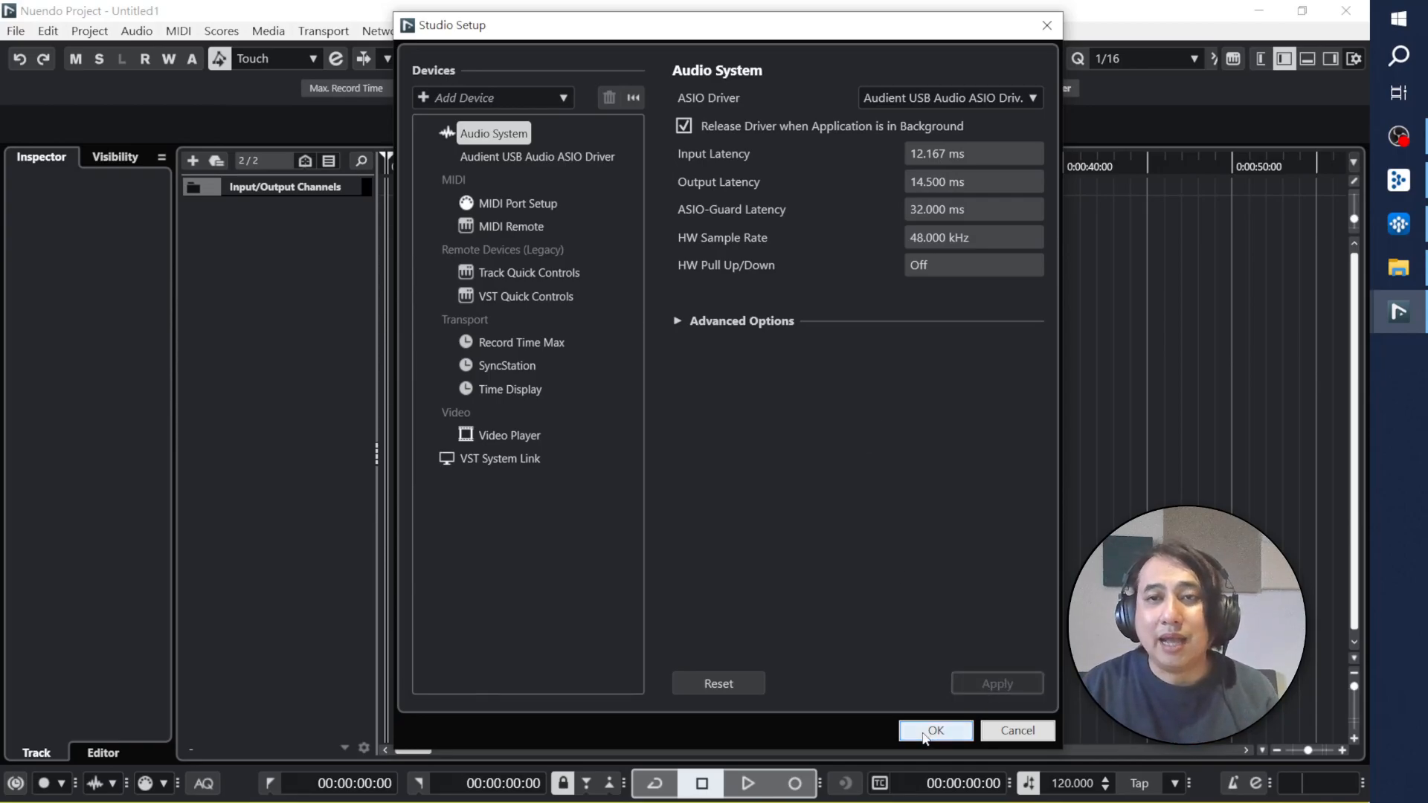
left_click(926, 730)
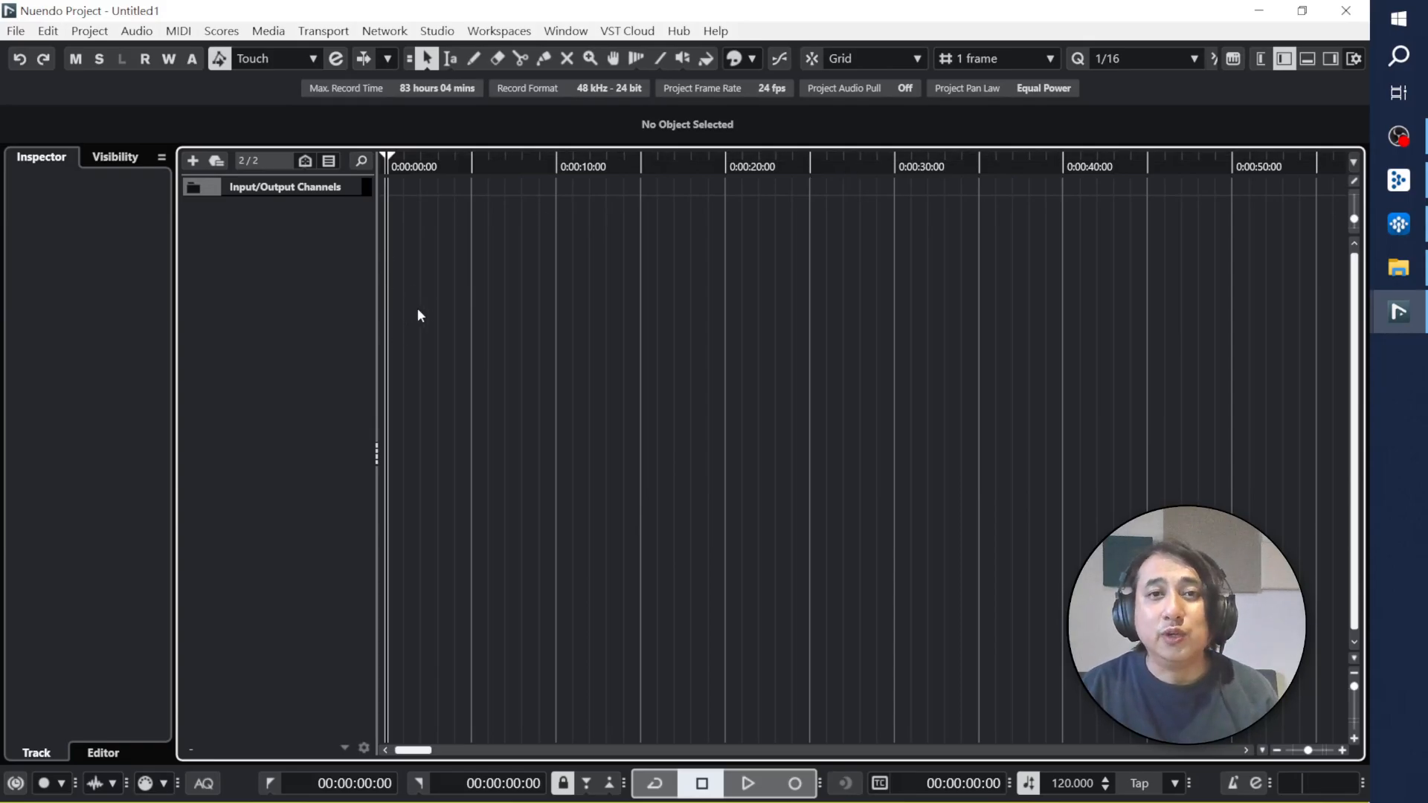
Step: Save the project as Limbo_SFX in the Limbo SFX folder
key("ctrl+s")
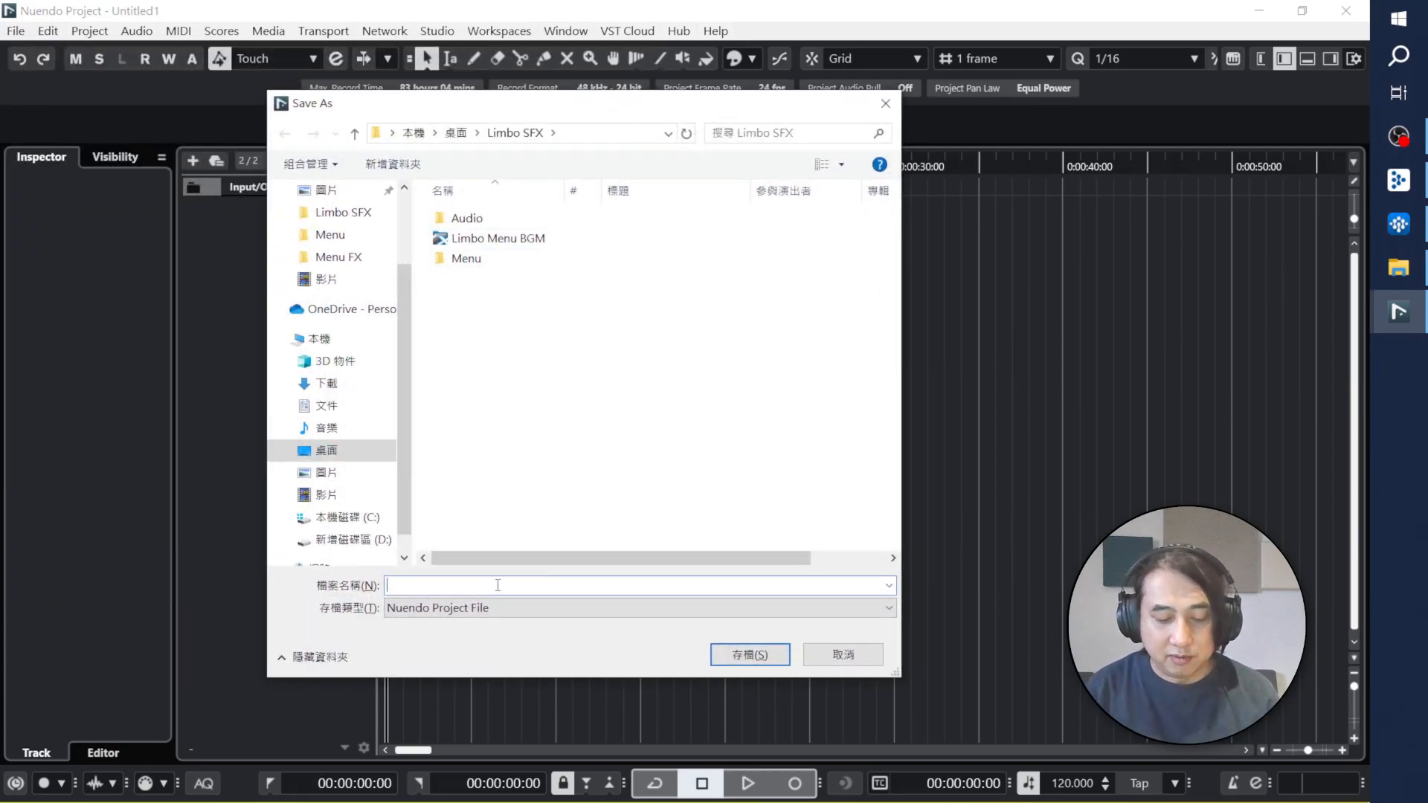
type("Limbo")
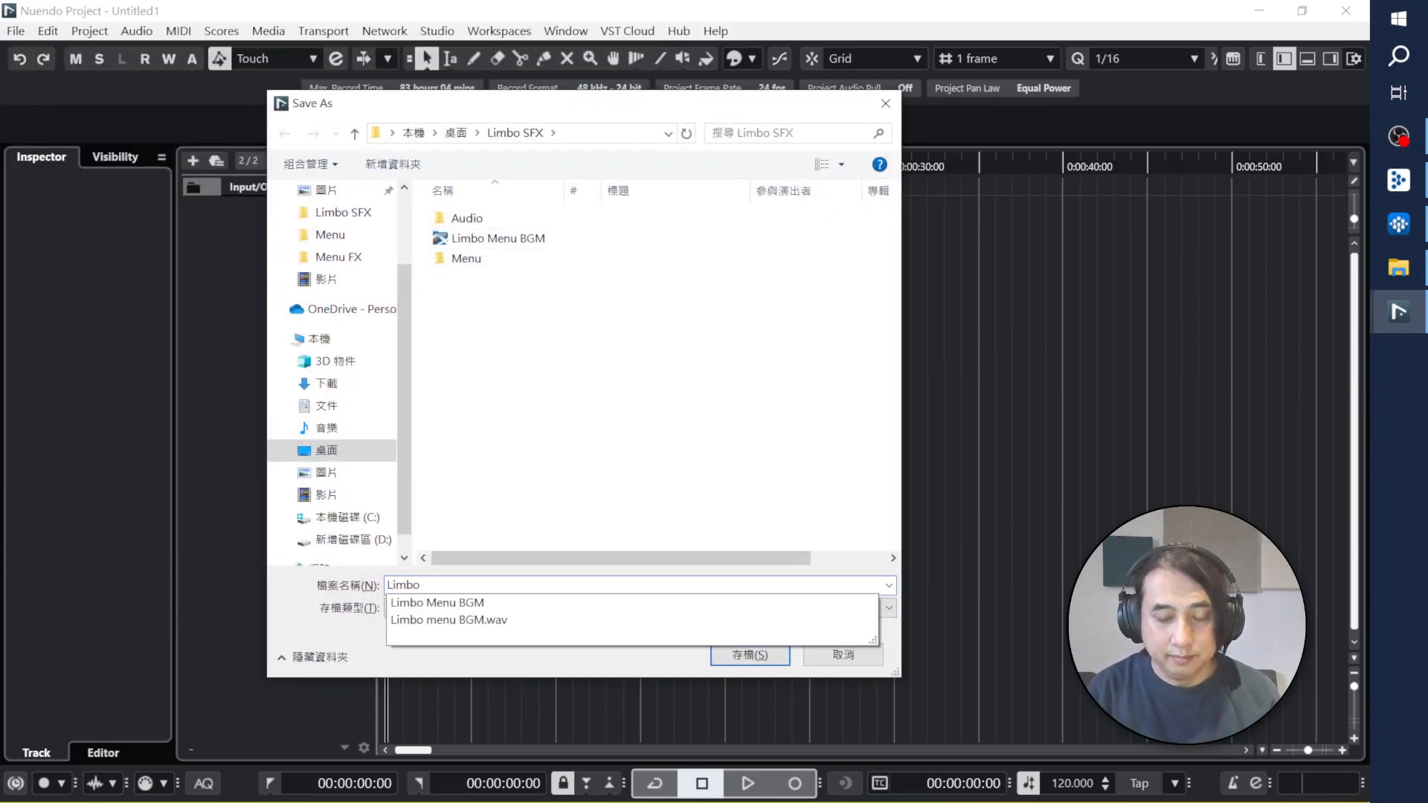
type("_")
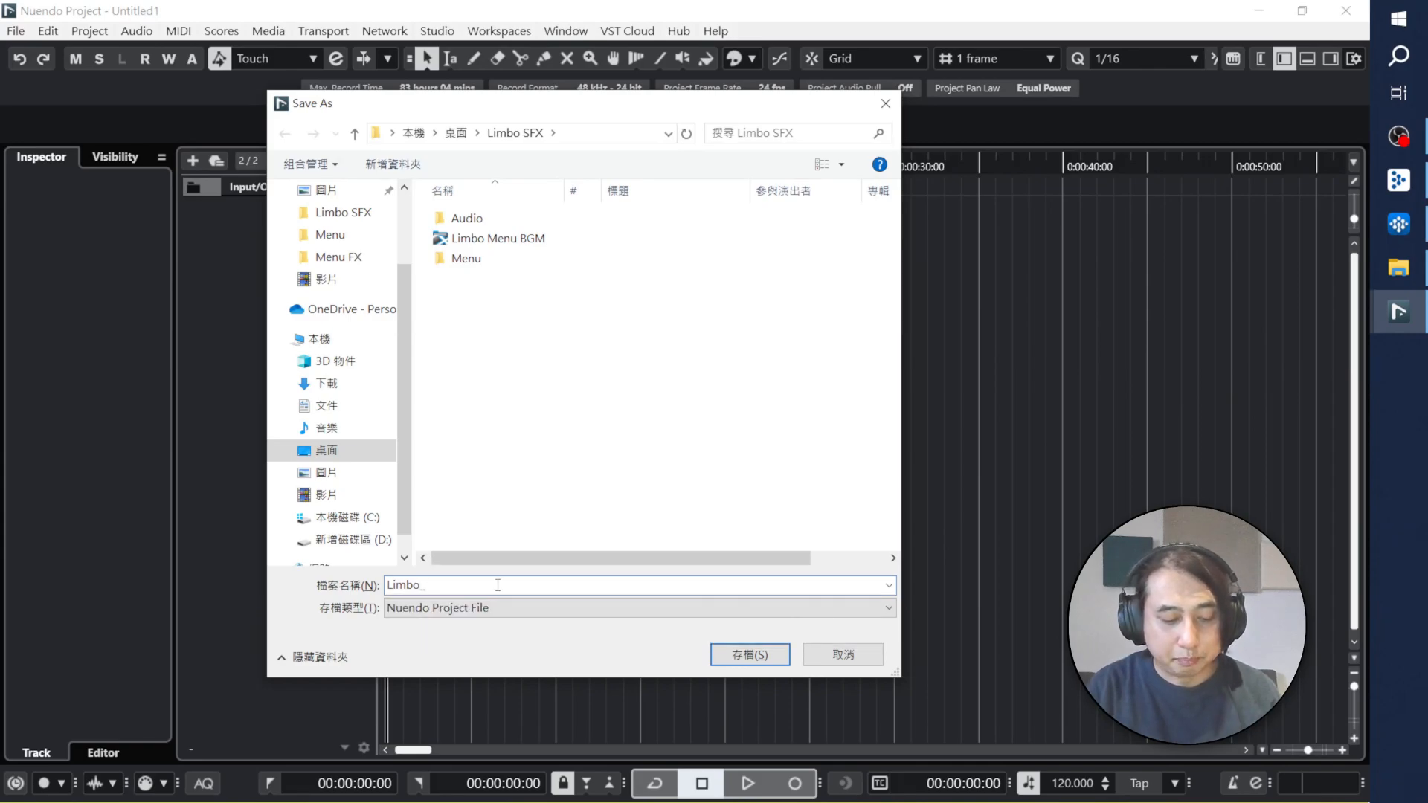
type("SFX")
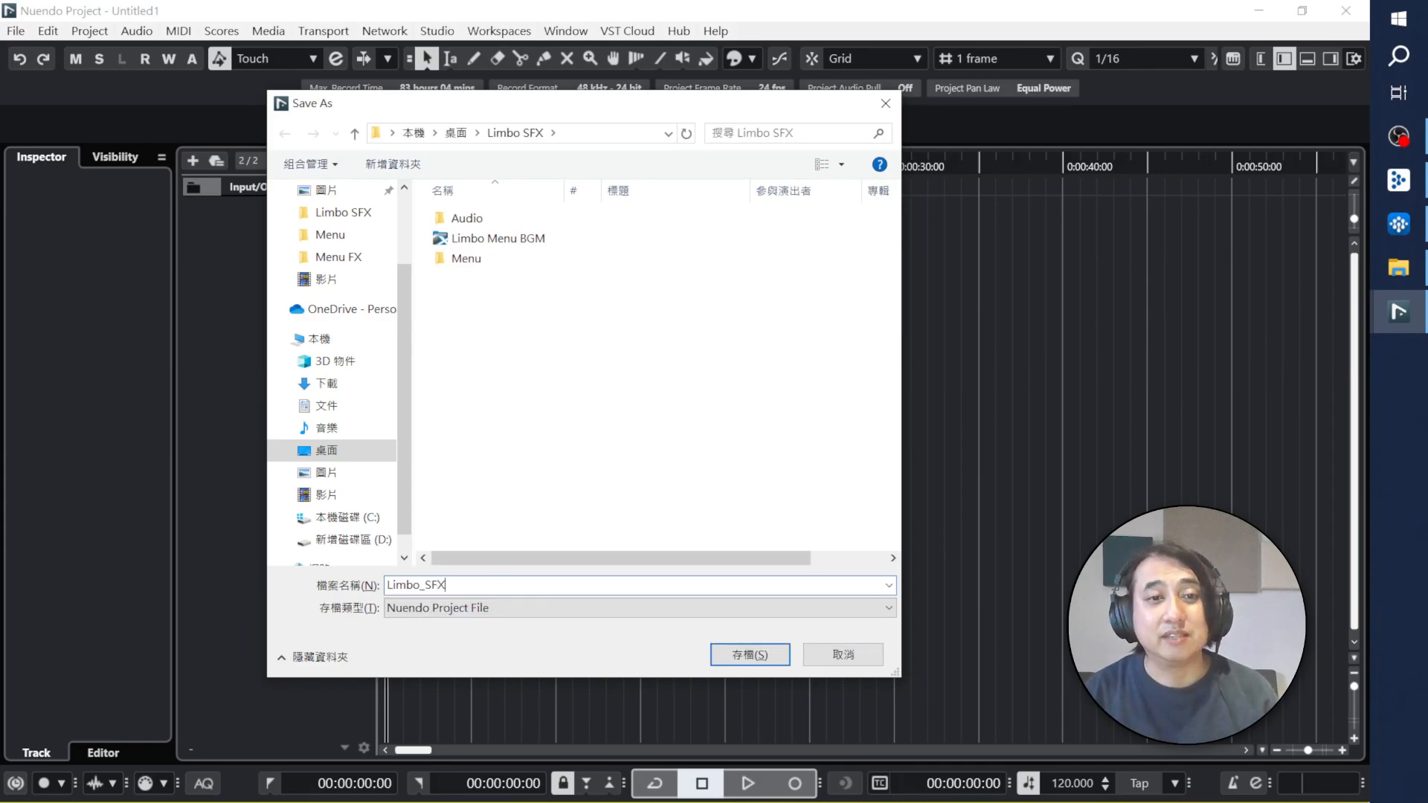
left_click(766, 658)
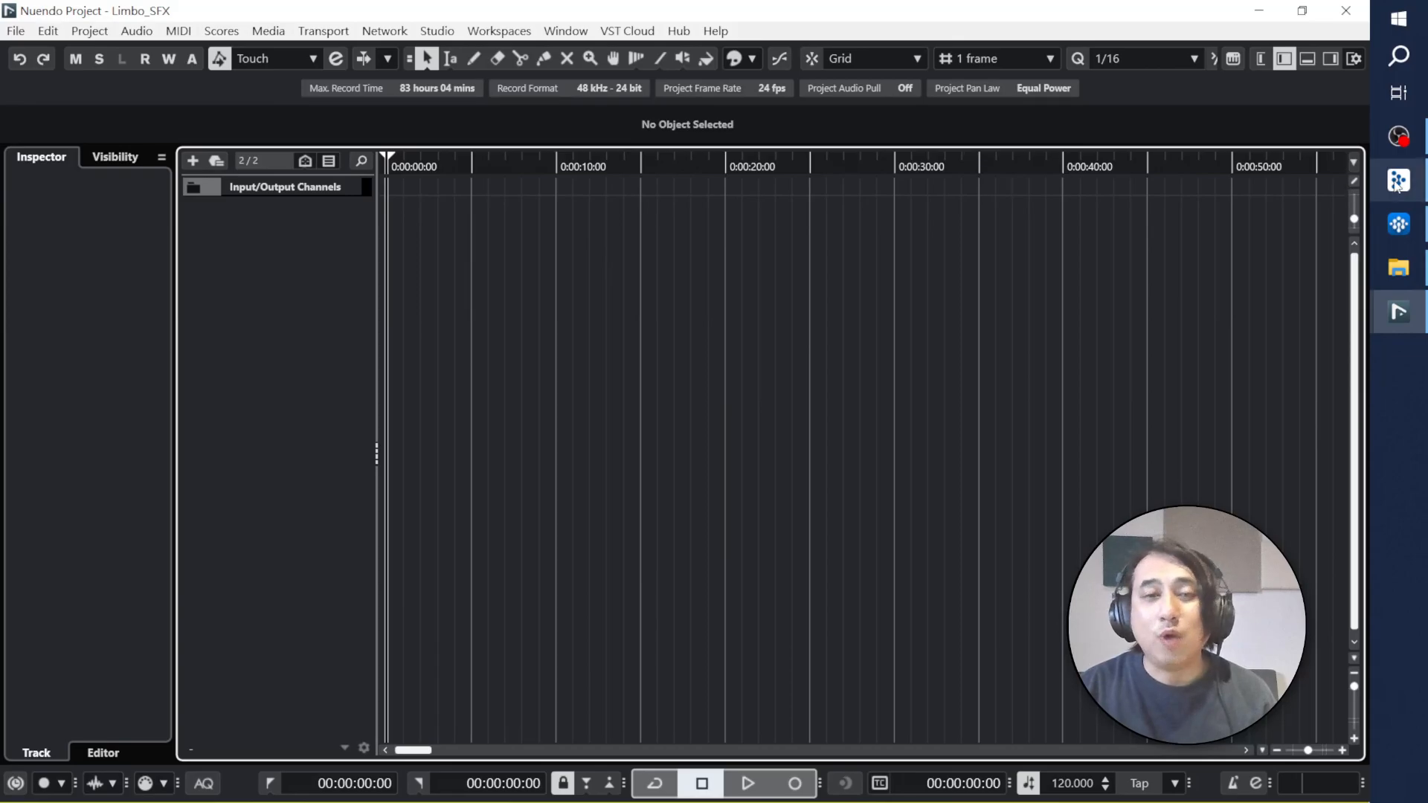
Step: Minimize the project, switch to the Audiokinetic Launcher and run the Limbo sample to listen to its title screen
mouse_move(1398, 180)
left_click(1294, 182)
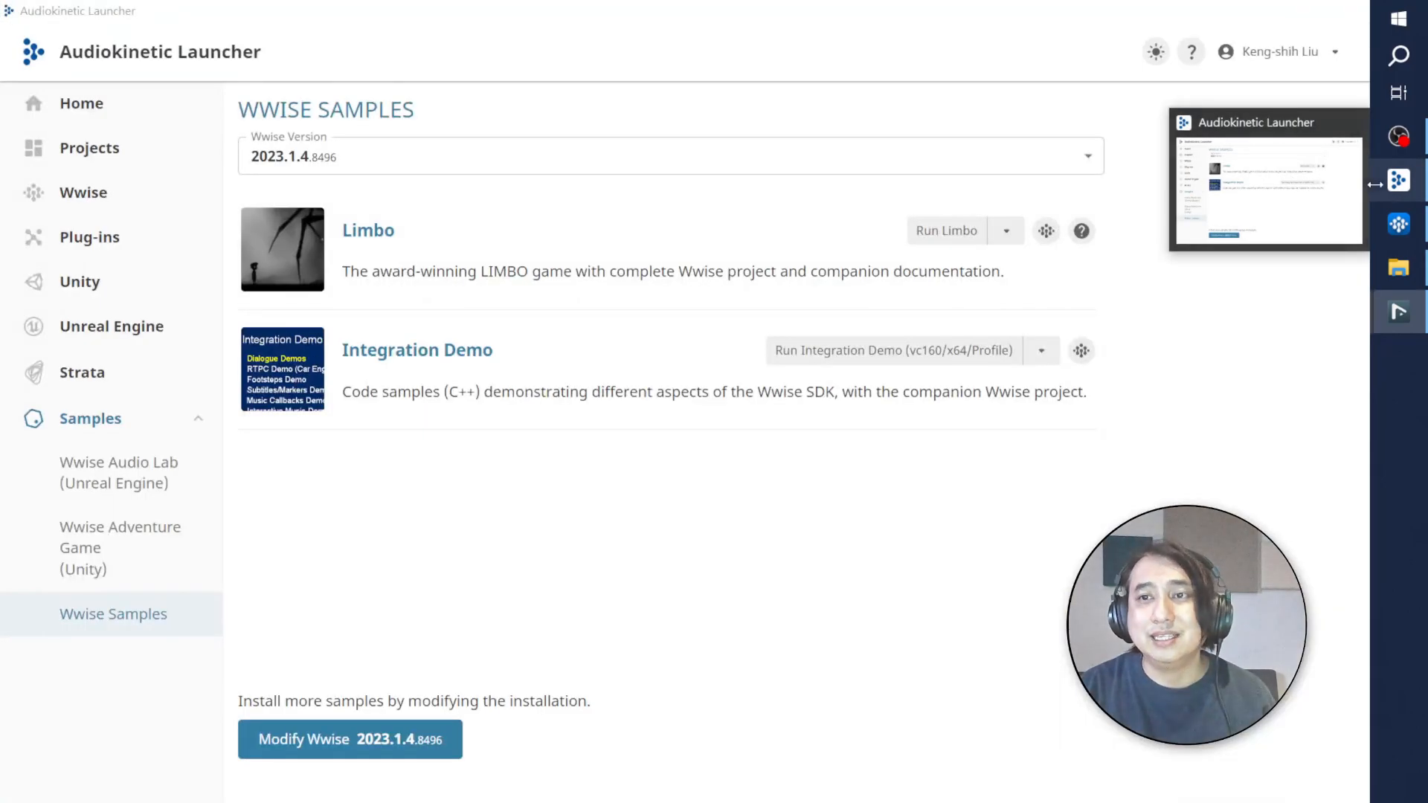
left_click(1292, 176)
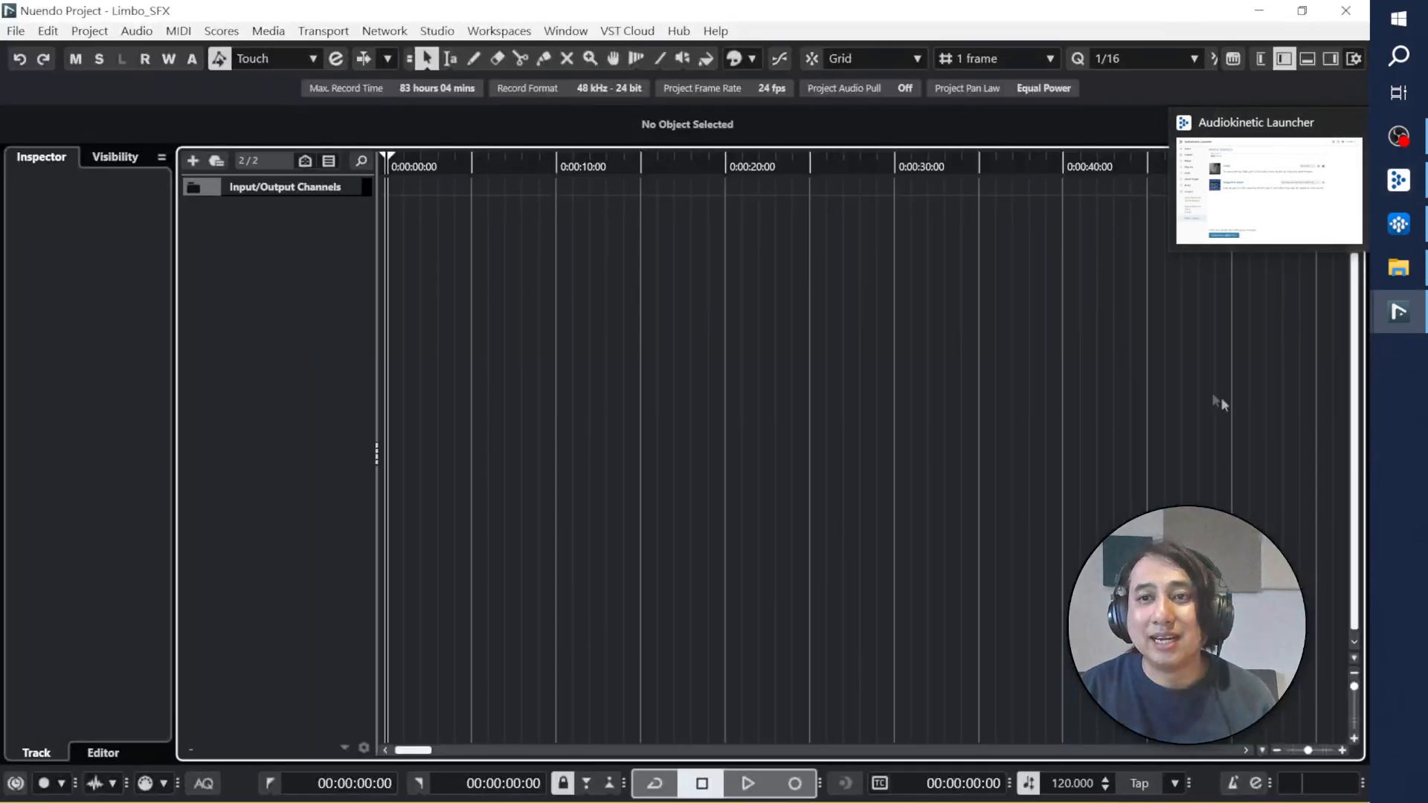
left_click(1261, 11)
left_click(1393, 184)
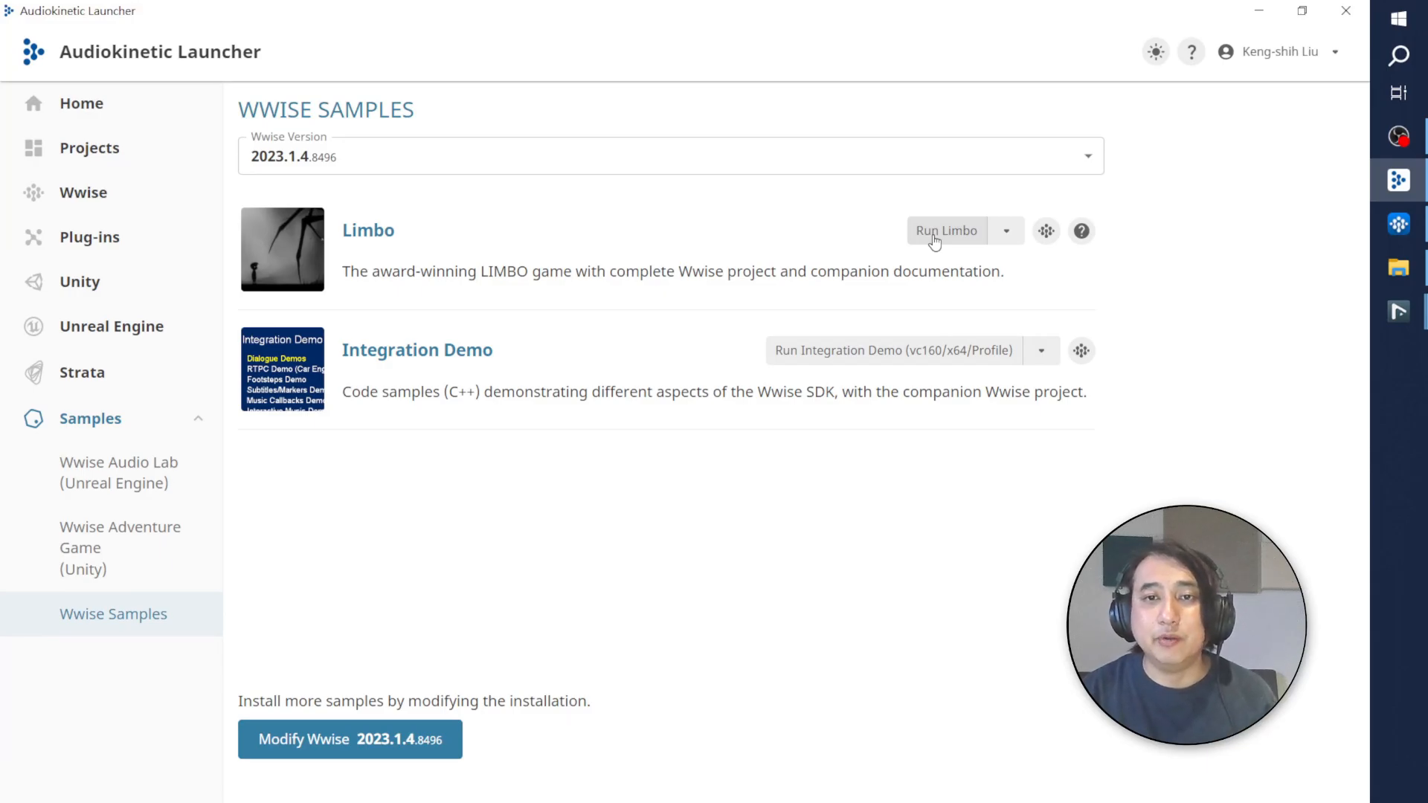
left_click(935, 237)
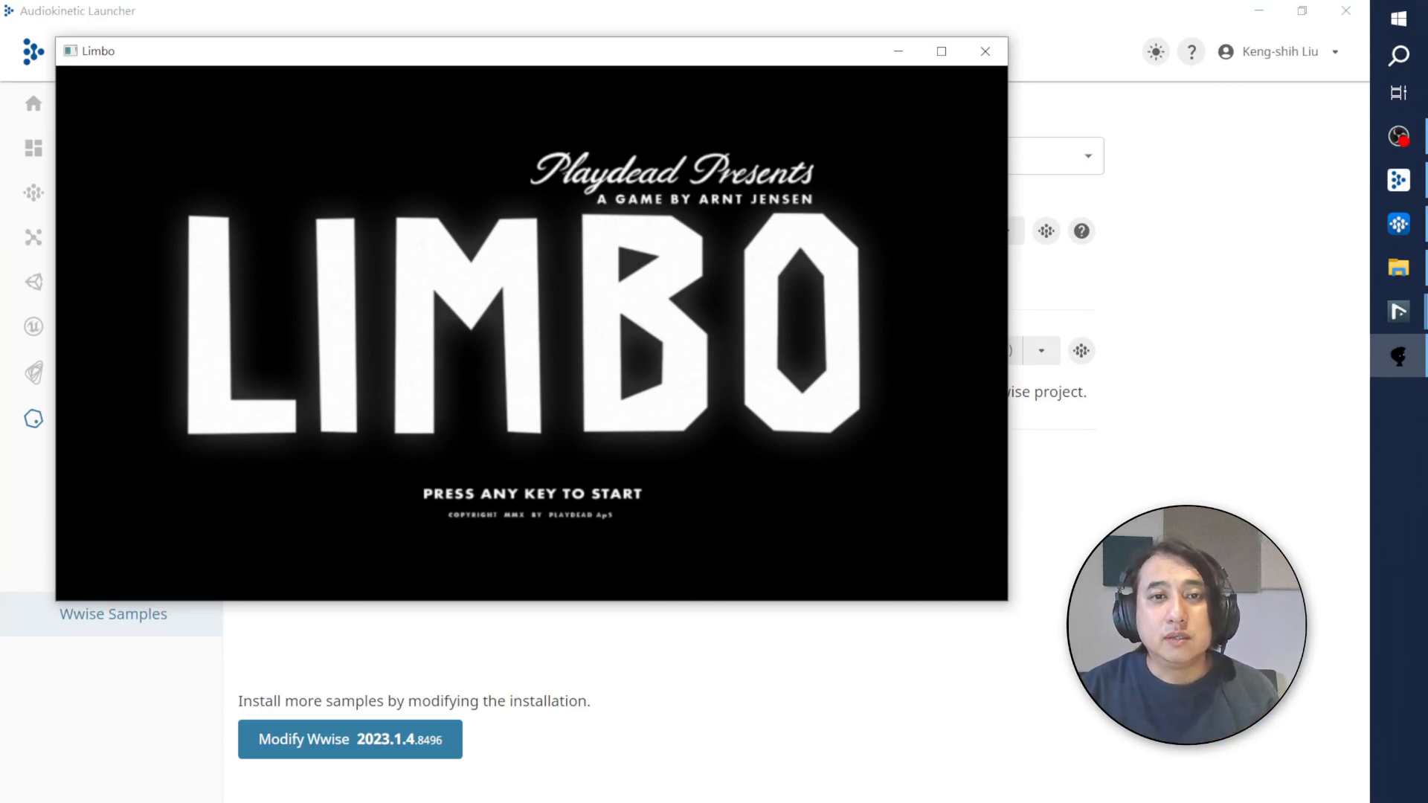
Step: Force the Limbo game closed and cancel the problem report
key("alt+Tab")
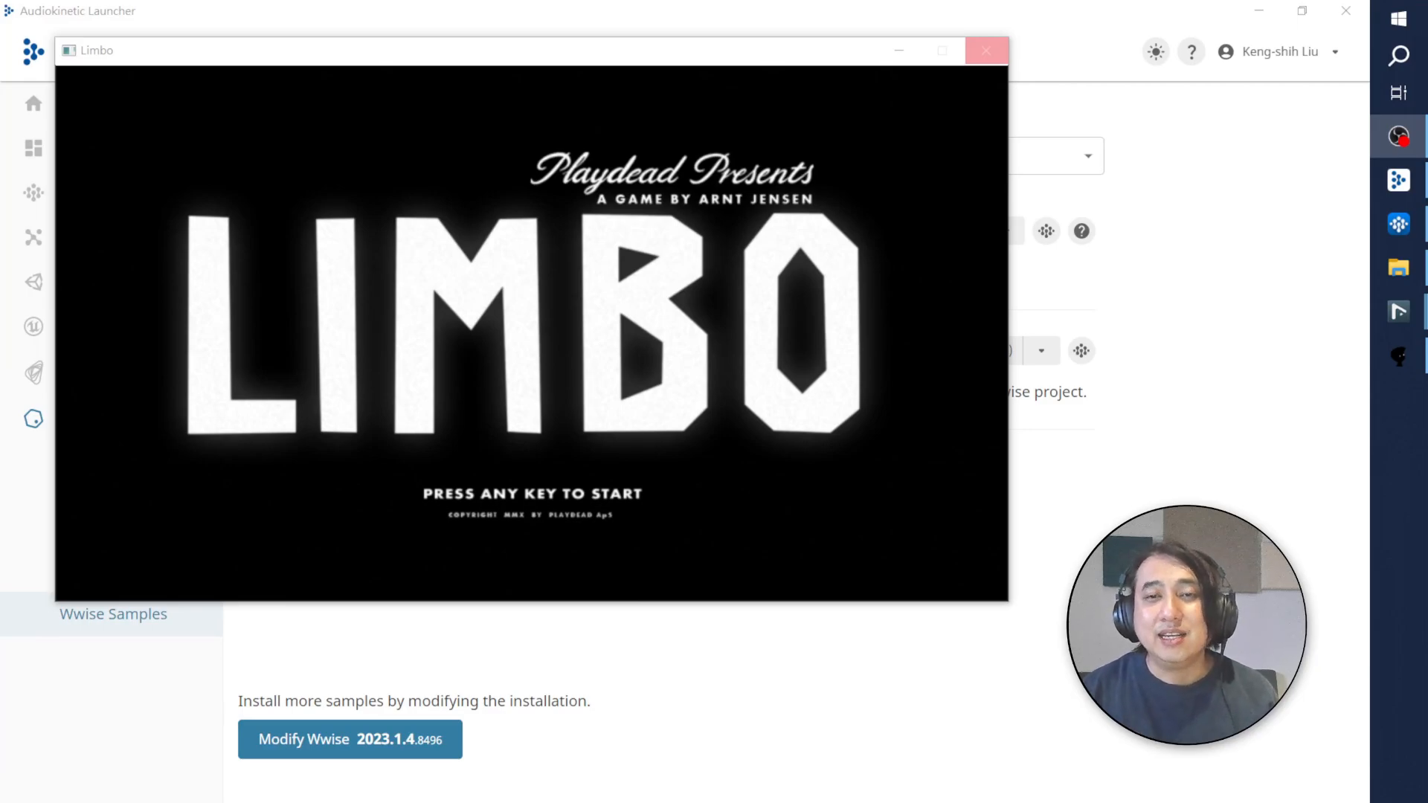
left_click(985, 49)
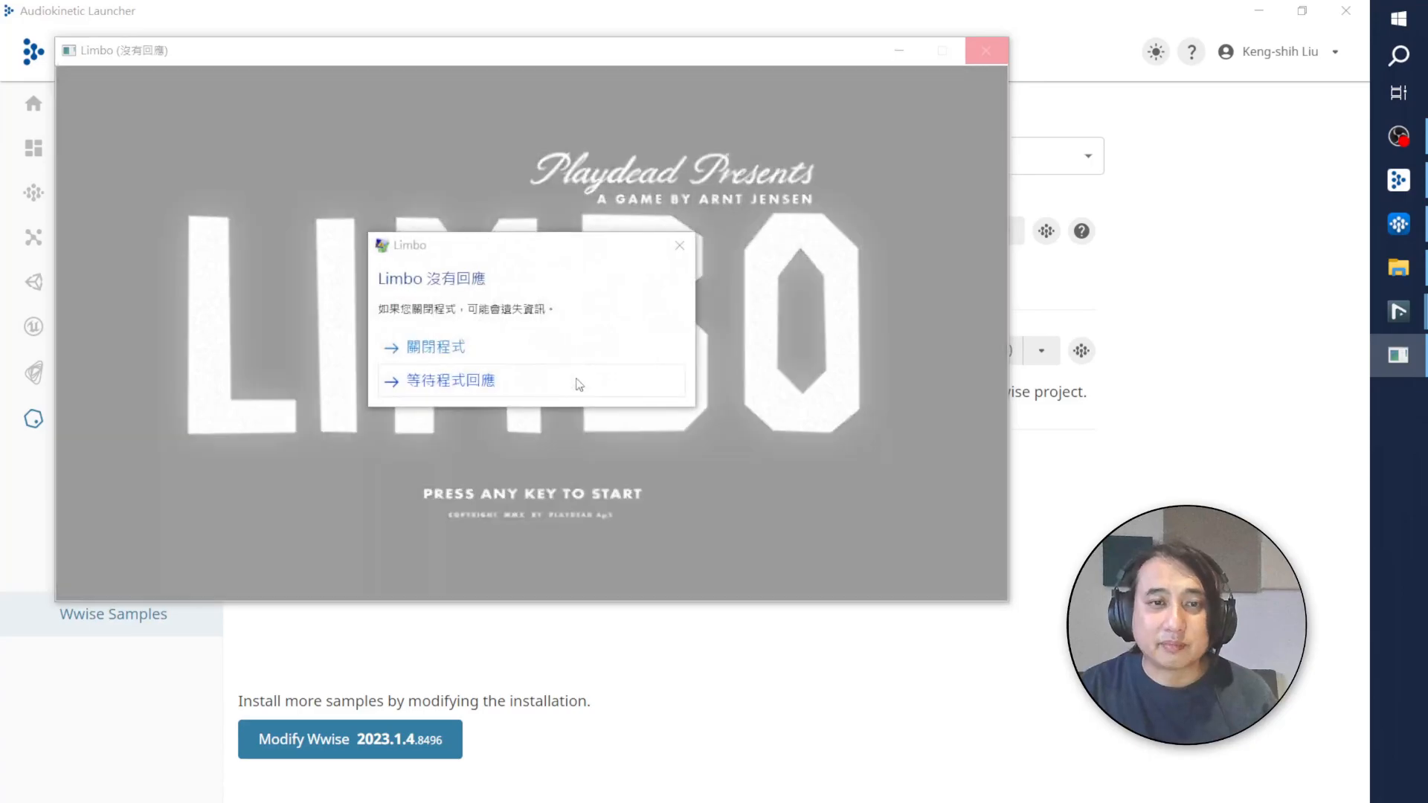
left_click(521, 343)
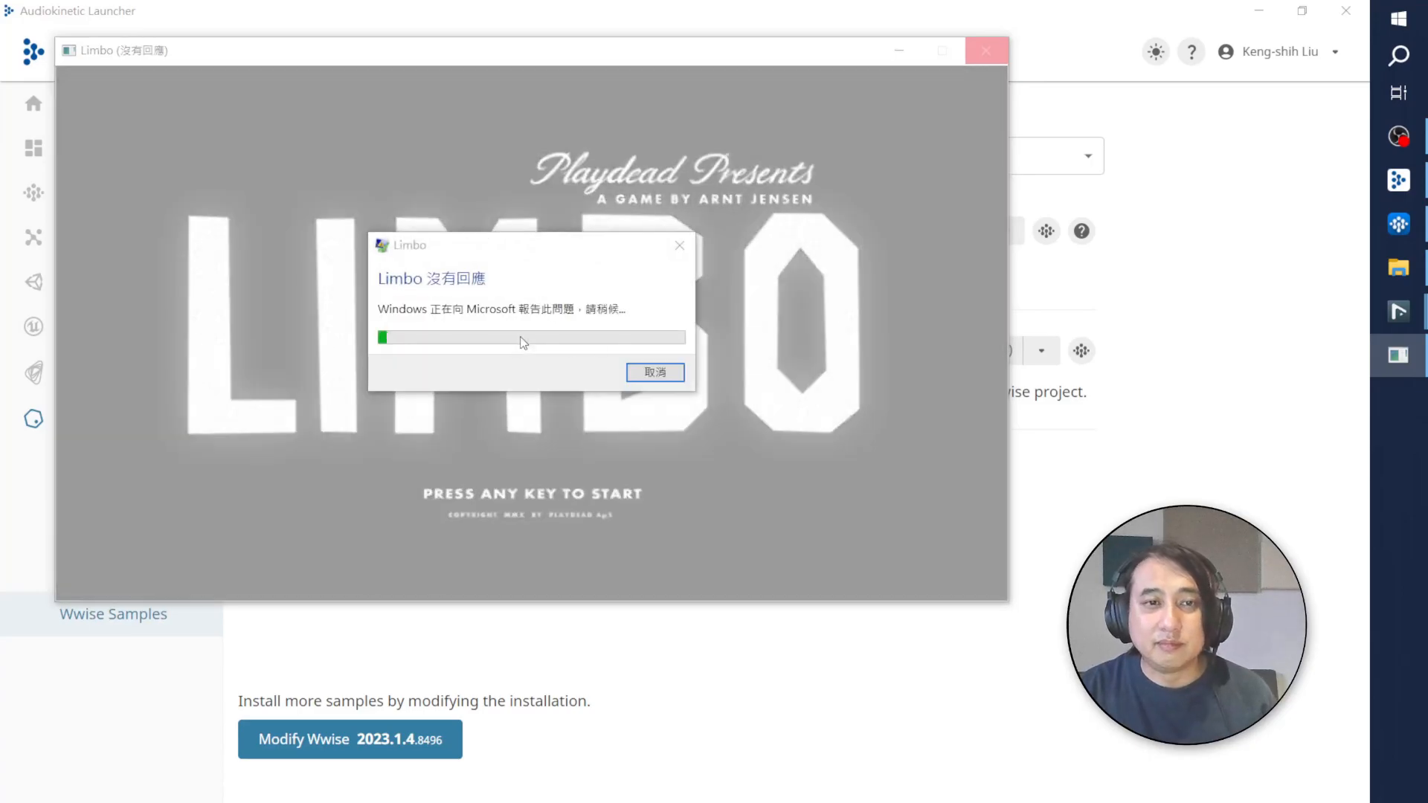
left_click(664, 380)
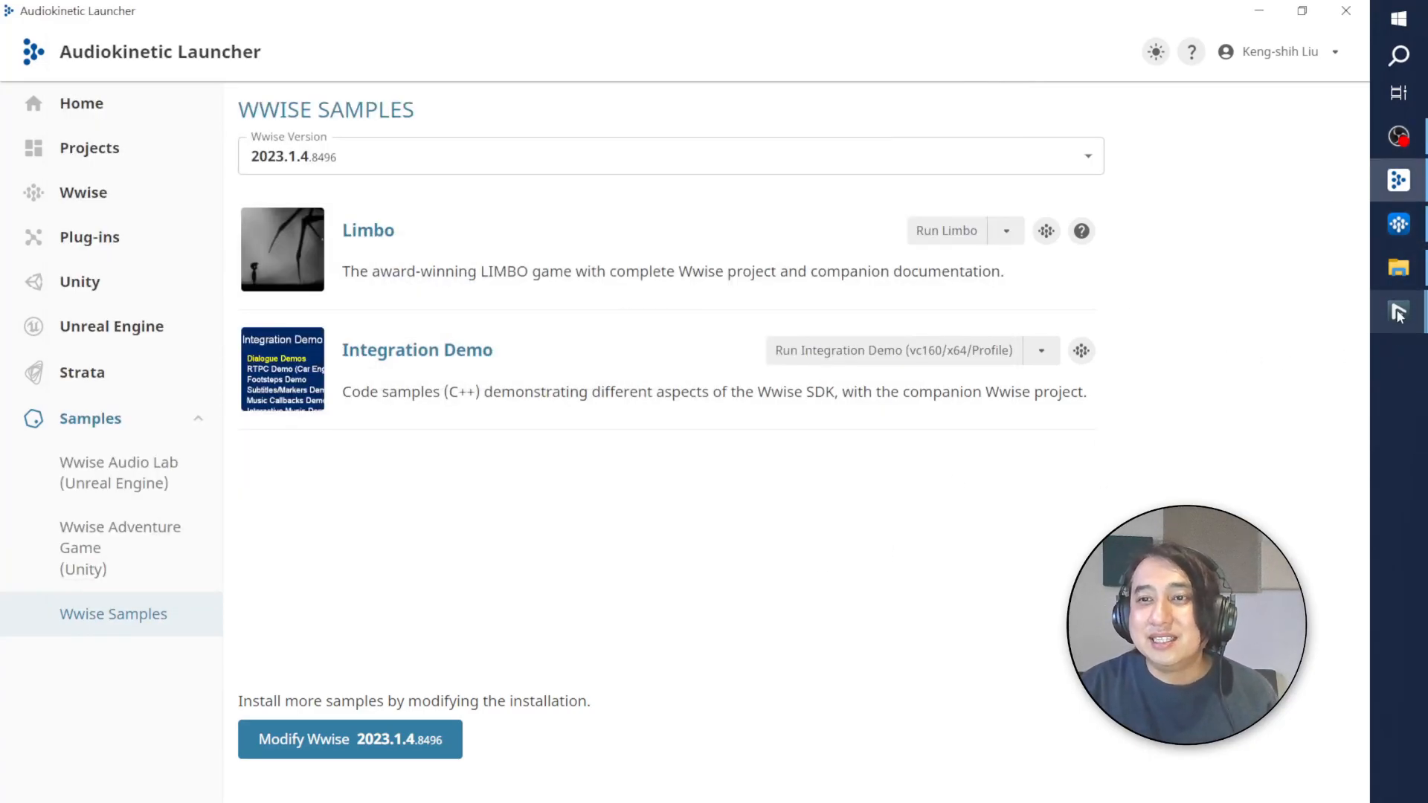
Step: Switch to the Nuendo project and import the Limbo menu BGM wave file, copying it to the project folder and converting it to 24 bit
mouse_move(1397, 311)
left_click(1274, 388)
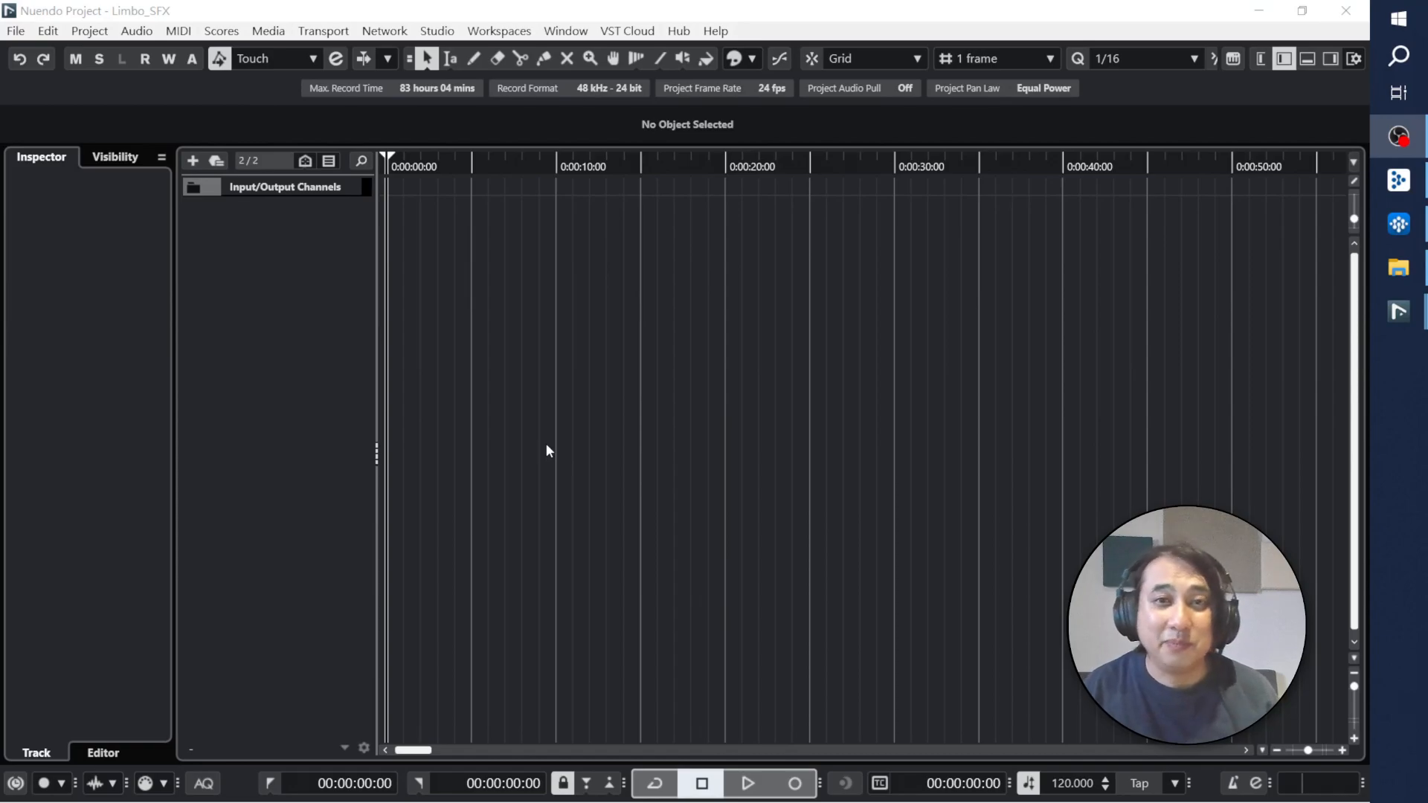
left_click(297, 335)
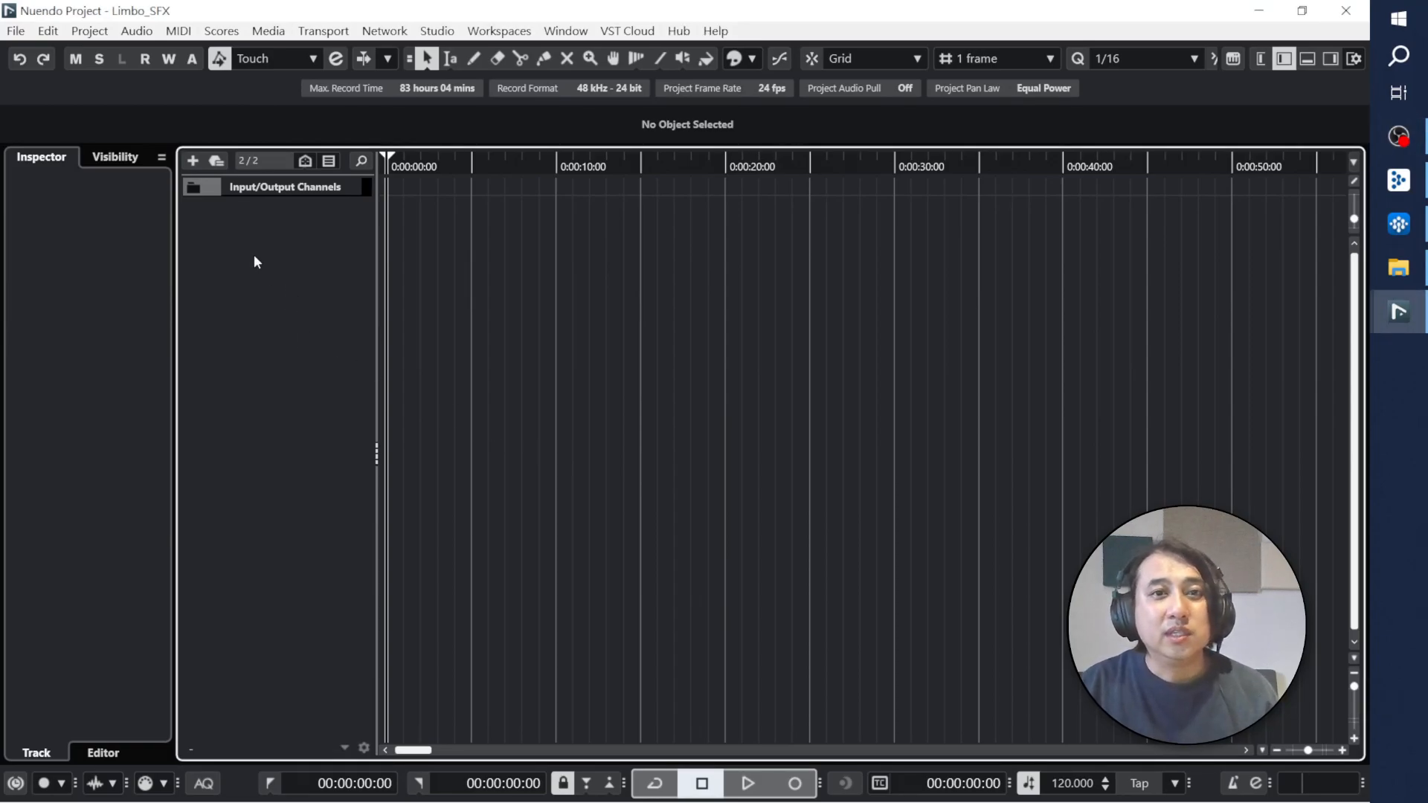
left_click(26, 35)
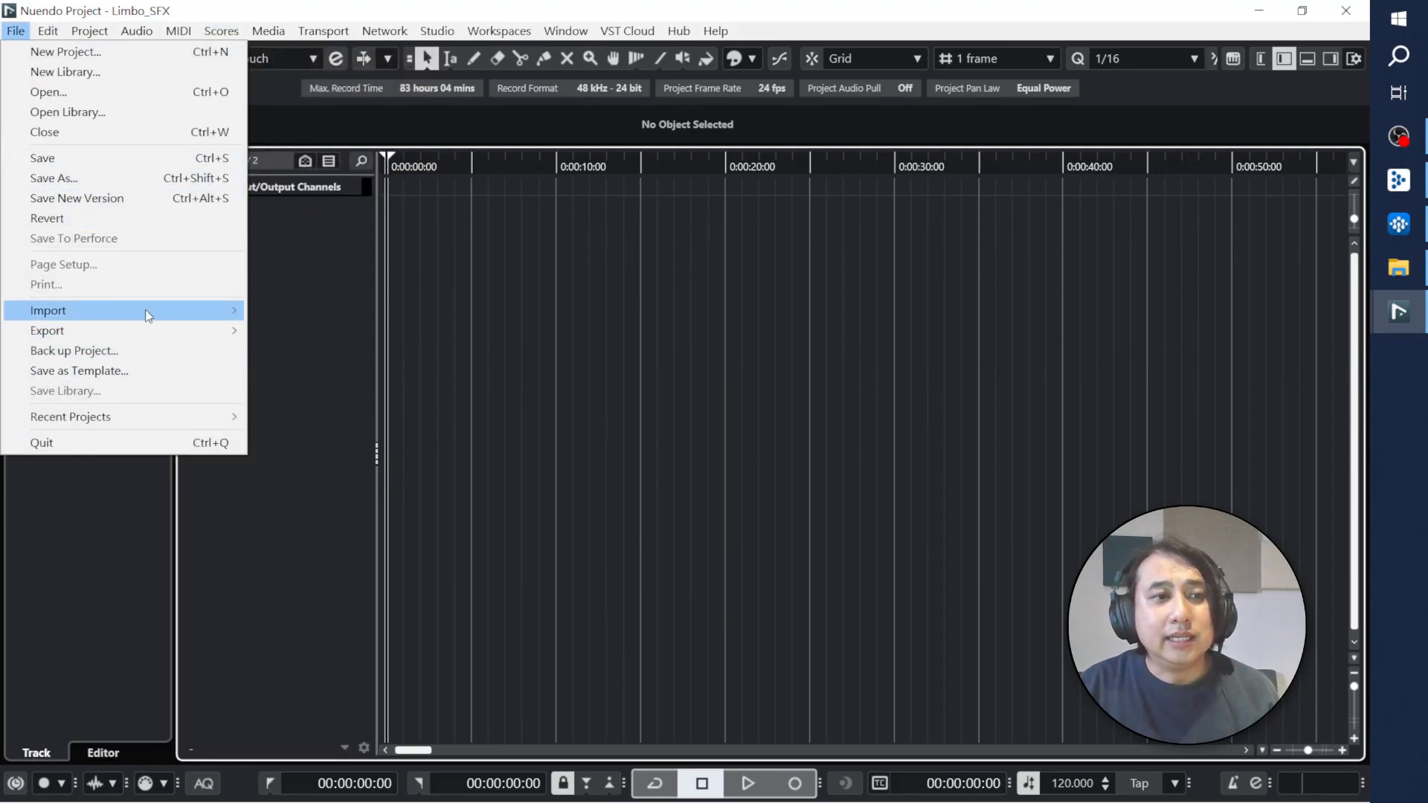
mouse_move(148, 316)
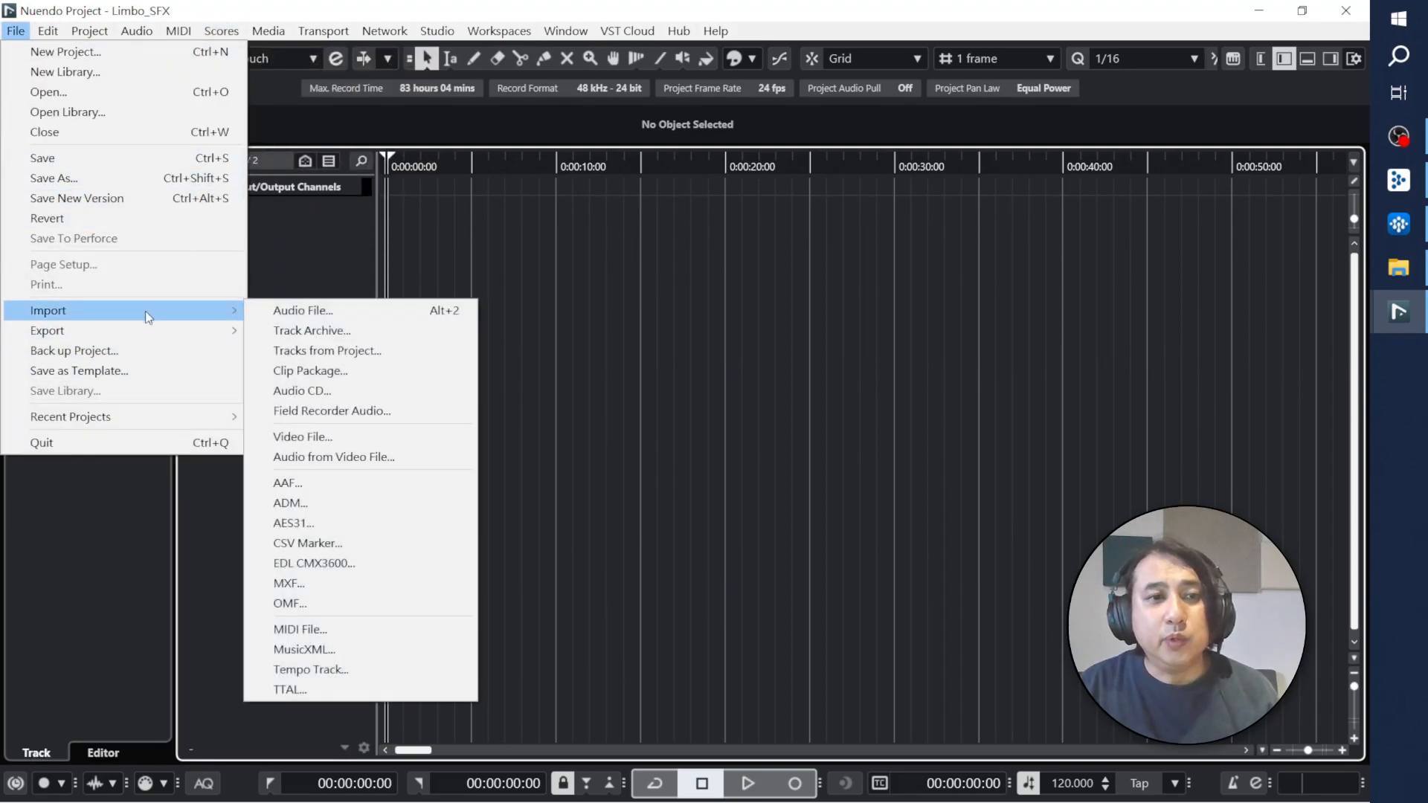
left_click(411, 310)
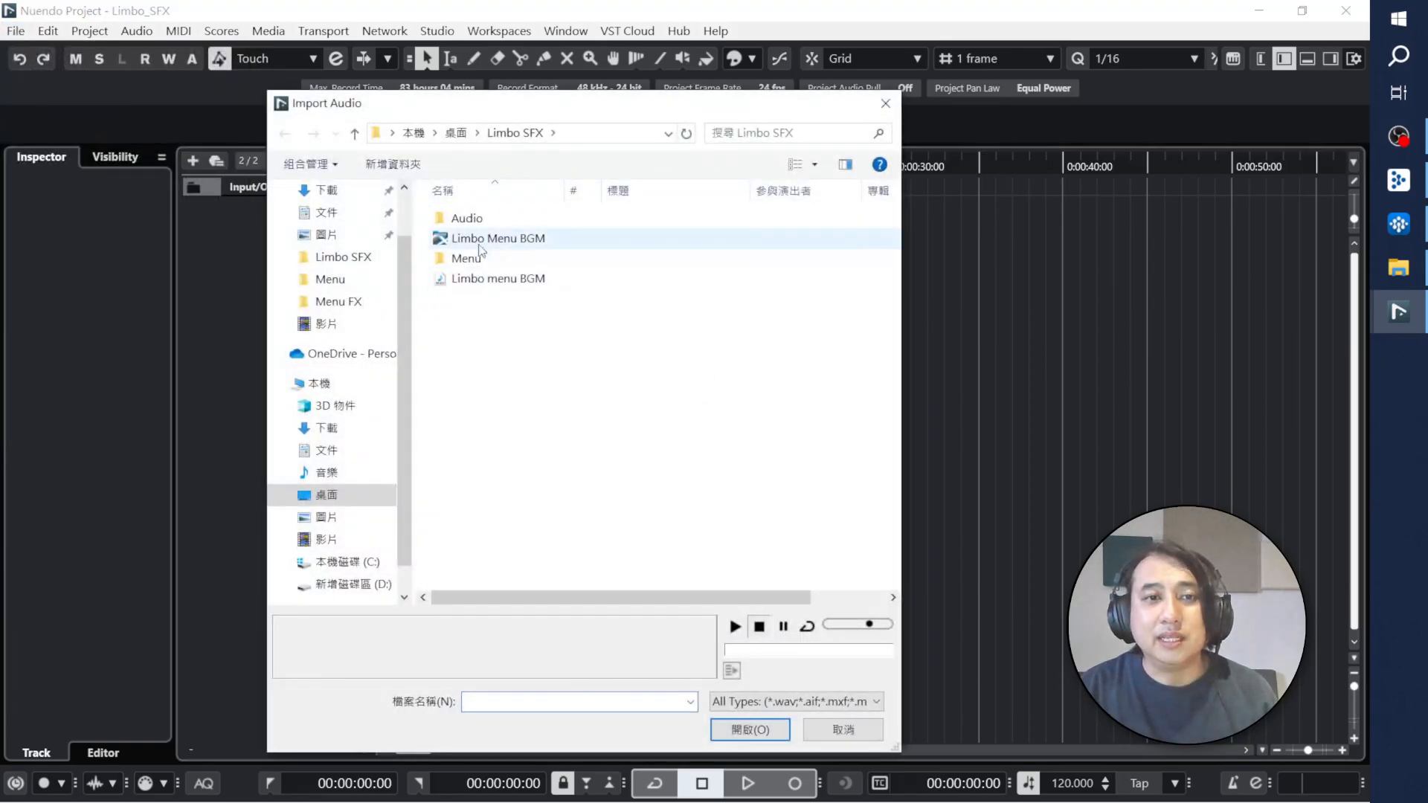
left_click(497, 286)
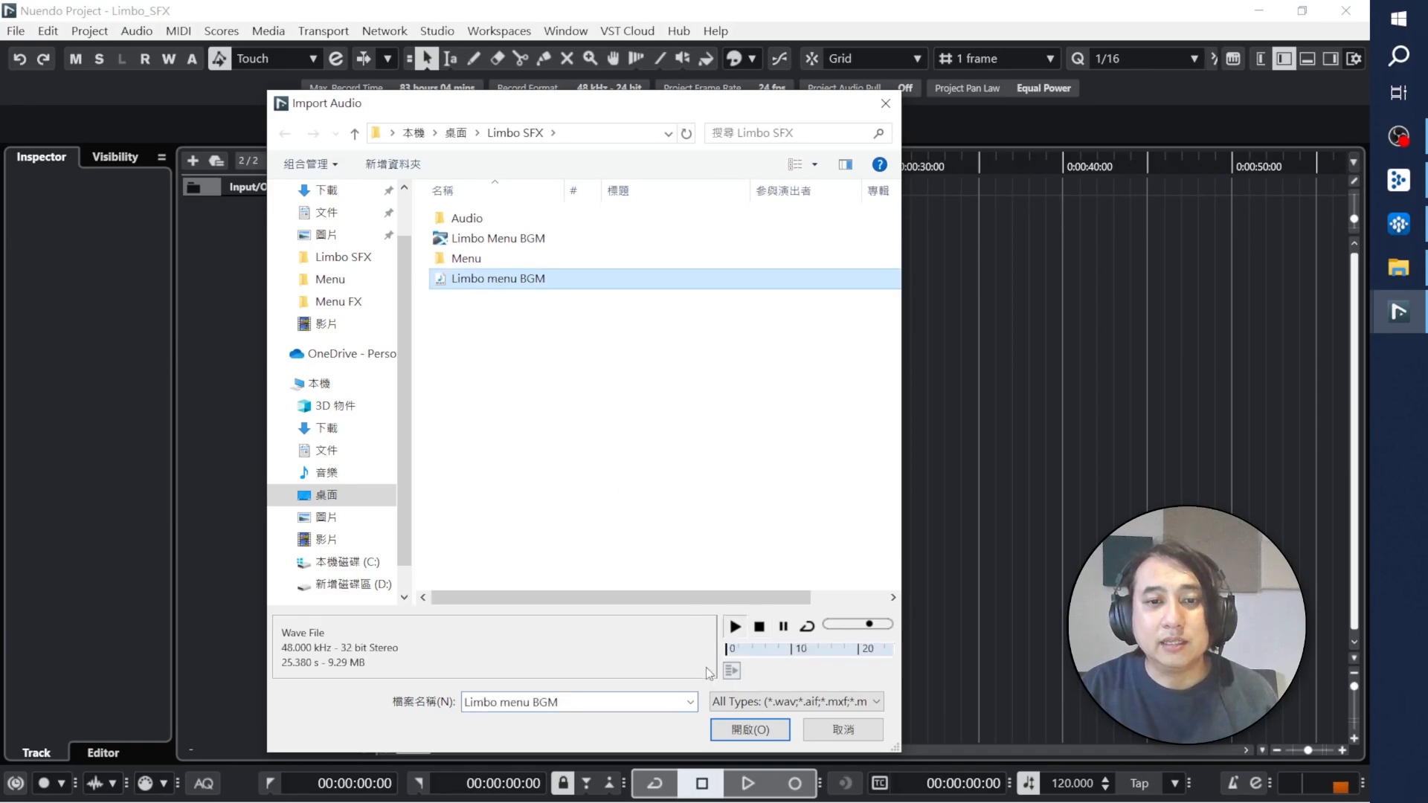
left_click(741, 733)
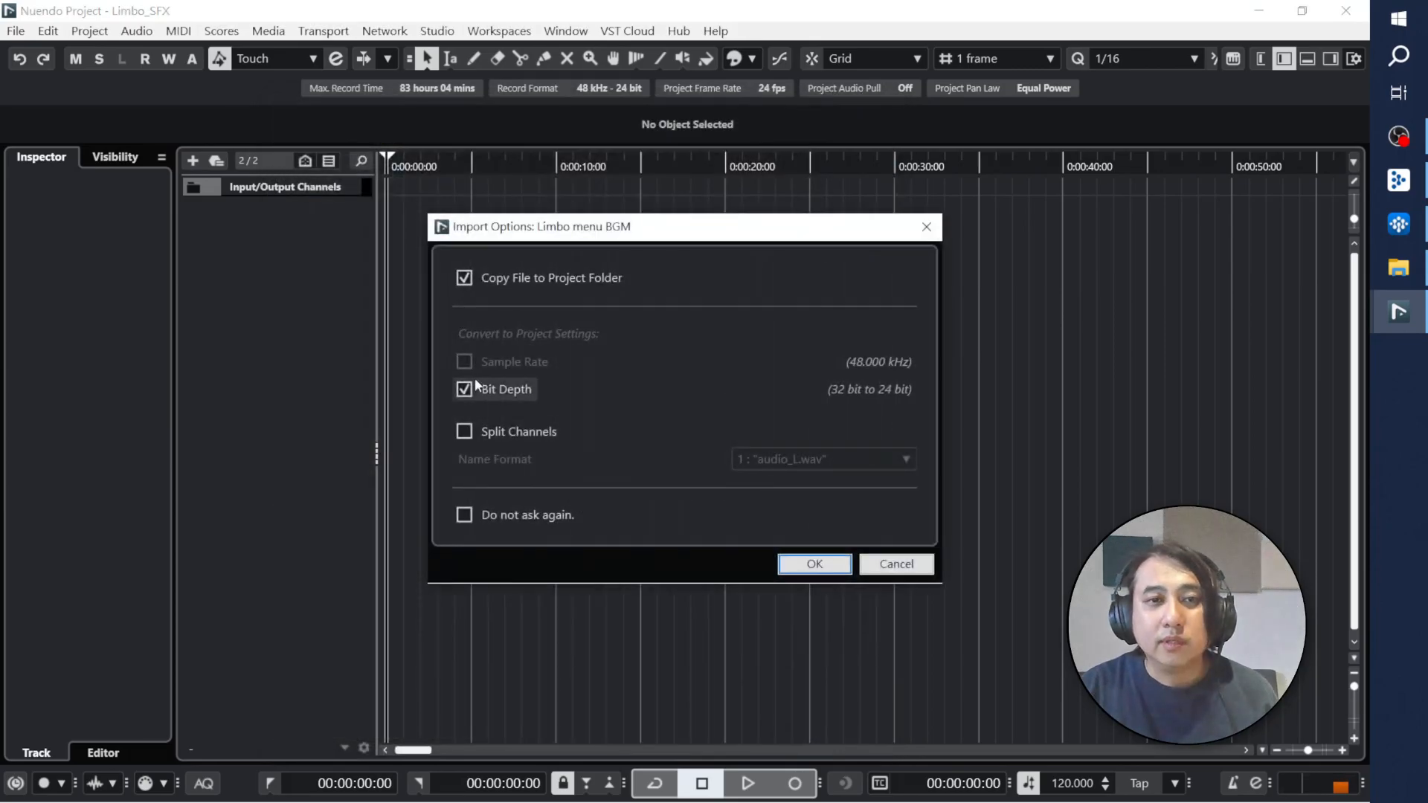
left_click(813, 565)
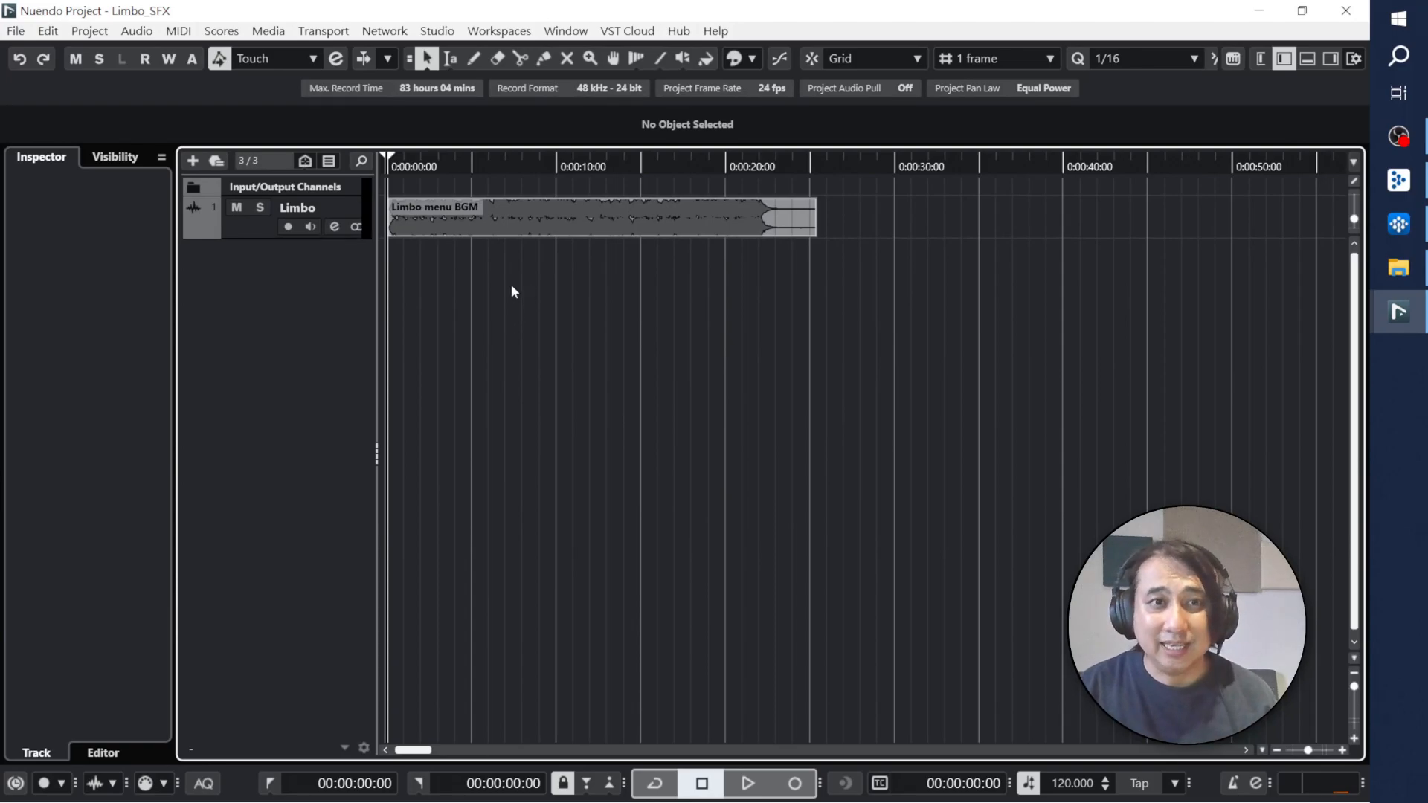
Step: Make the BGM track taller and reduce its waveform zoom, keeping the clip's start at 00:00:00:00
left_click_drag(259, 237, 260, 300)
left_click(403, 227)
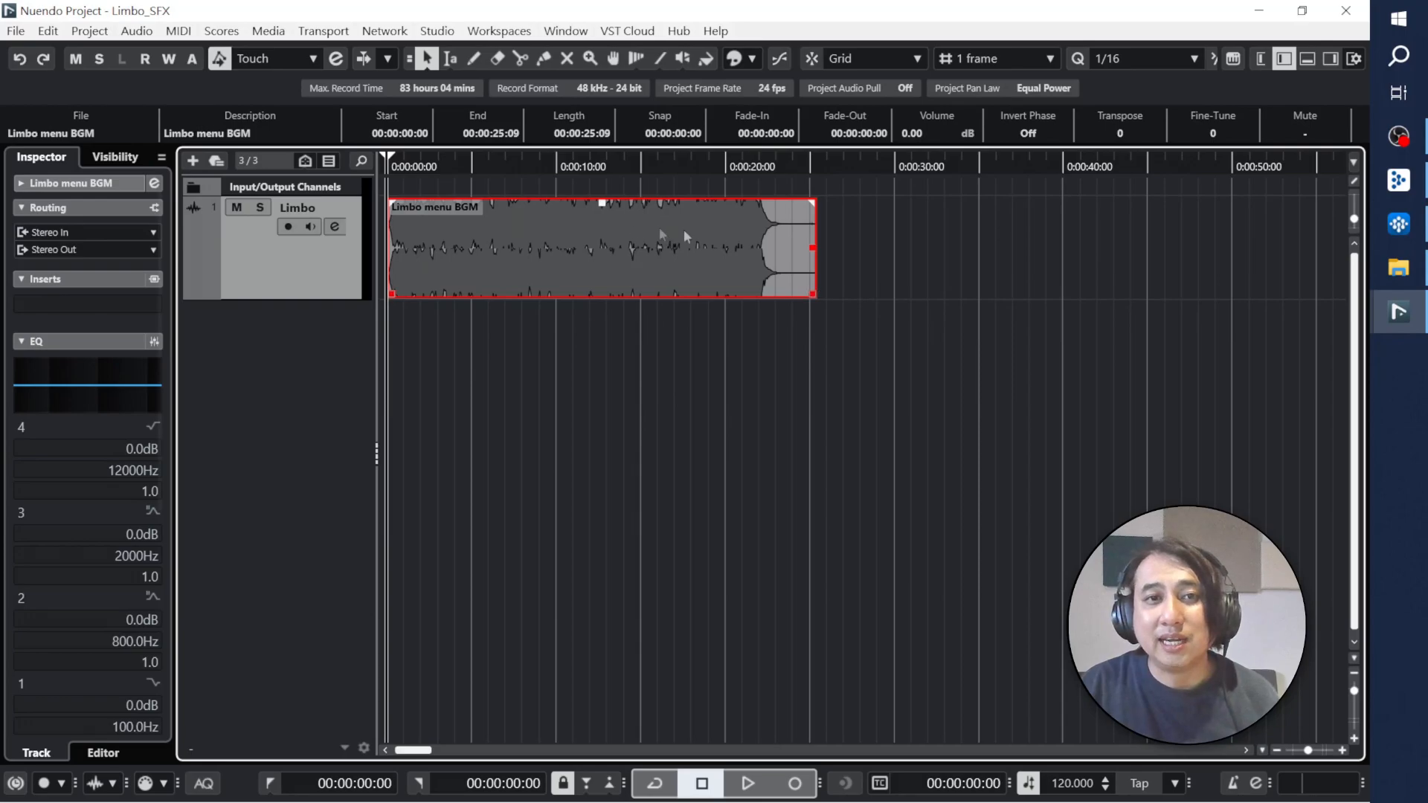
left_click_drag(453, 270, 488, 271)
left_click_drag(1356, 223, 1355, 229)
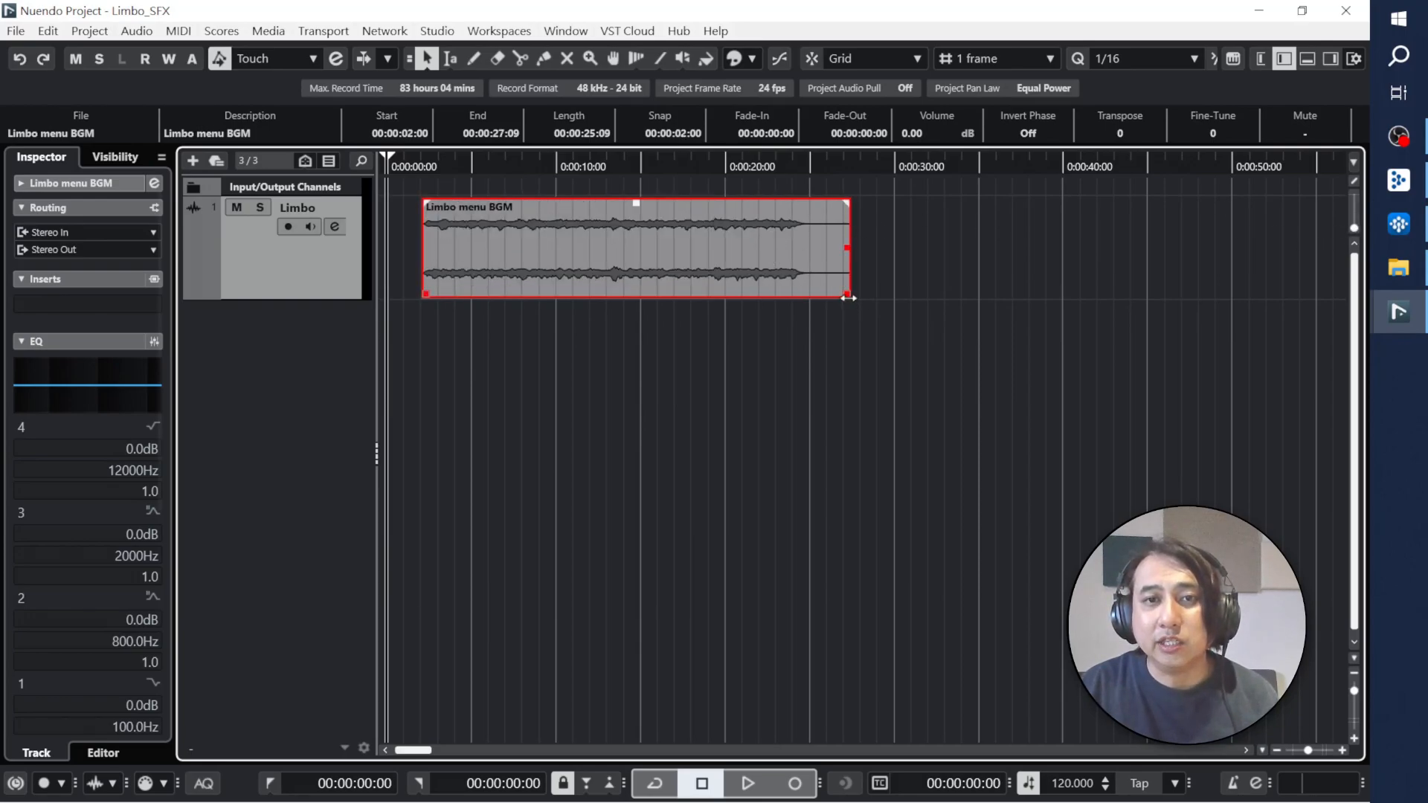
left_click_drag(653, 262, 619, 263)
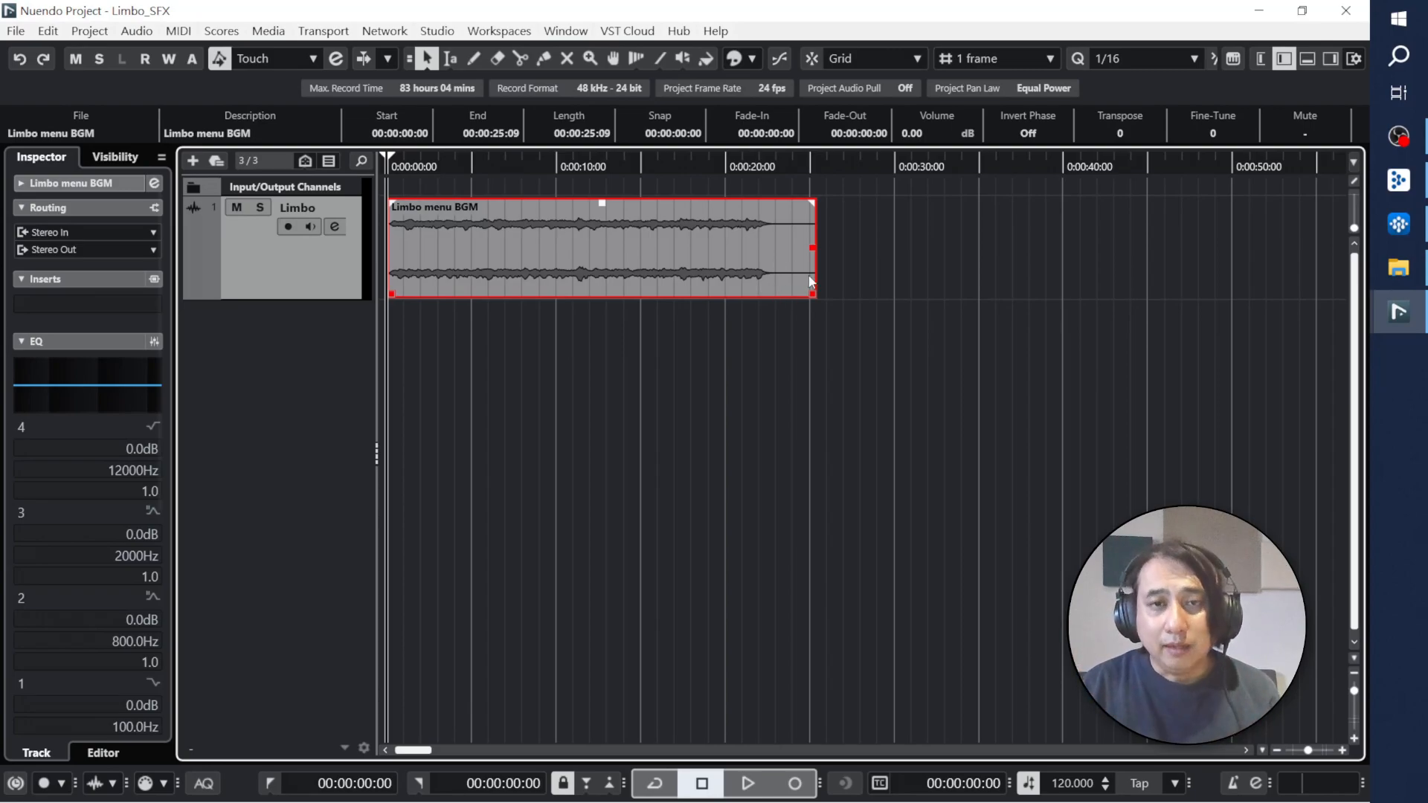
Step: Trim the end of the Limbo menu BGM clip to 00:00:22:18 and give it a 7-frame fade-out
left_click_drag(816, 294, 771, 294)
left_click_drag(768, 203, 763, 205)
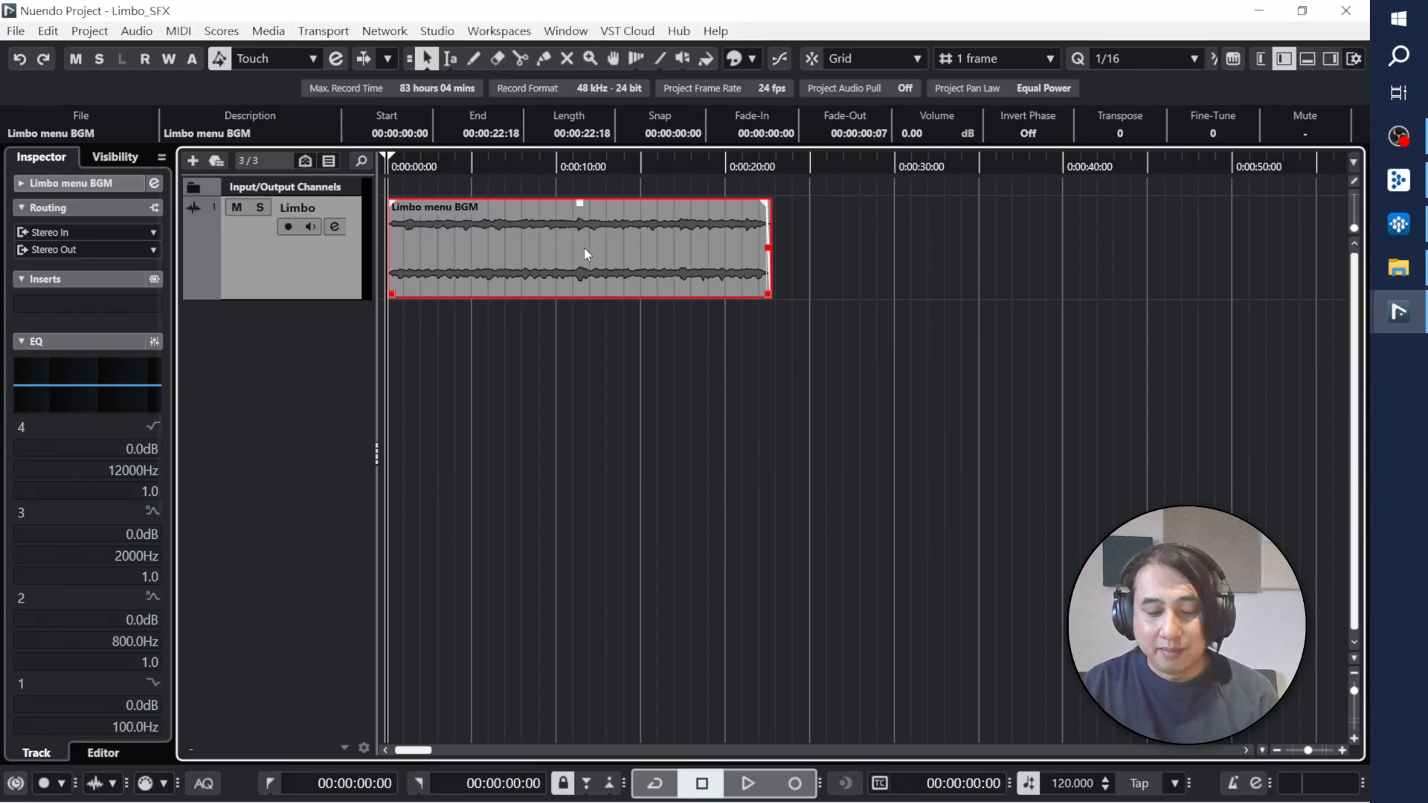
Step: Set the locators to the BGM clip's range, activate cycle mode and listen to the looped playback
key("p")
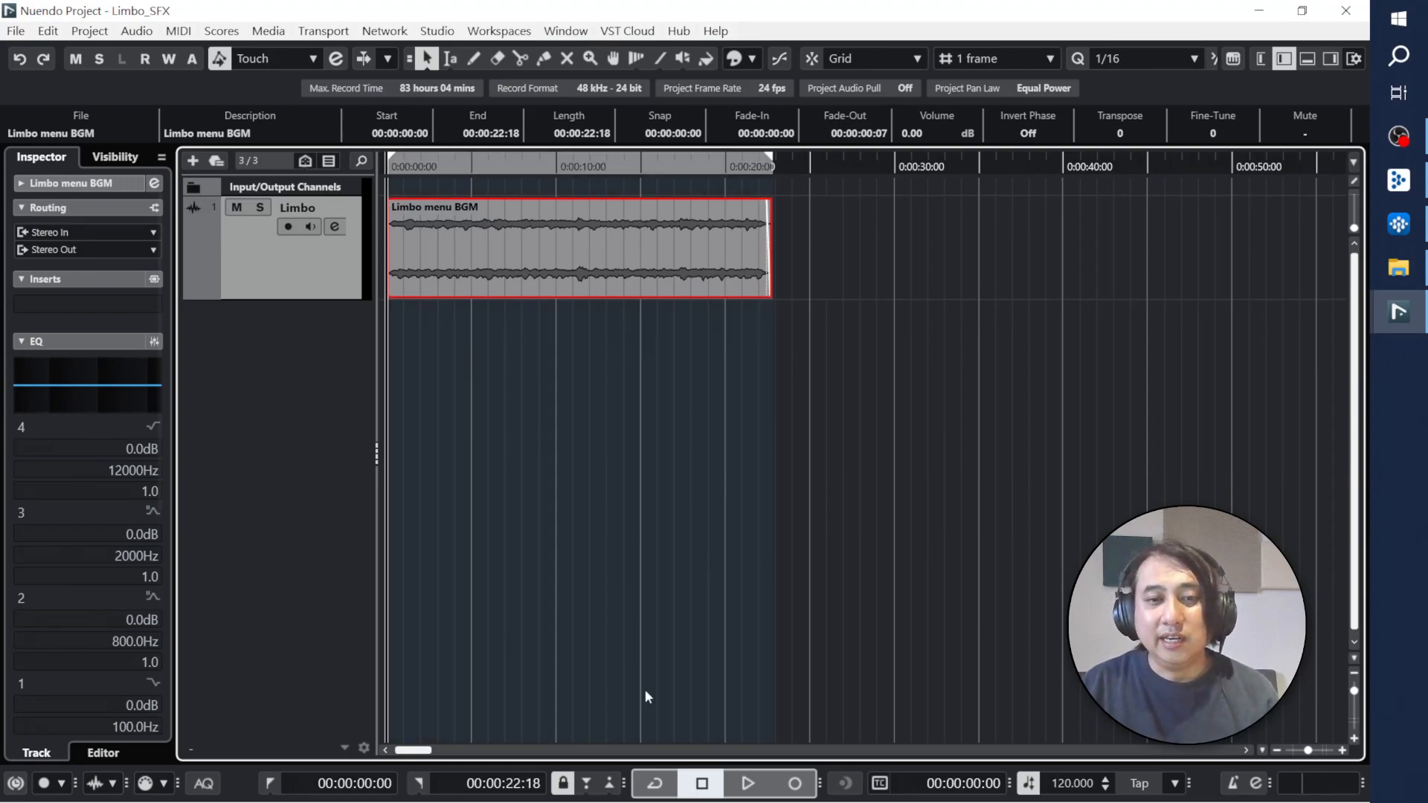
left_click(654, 783)
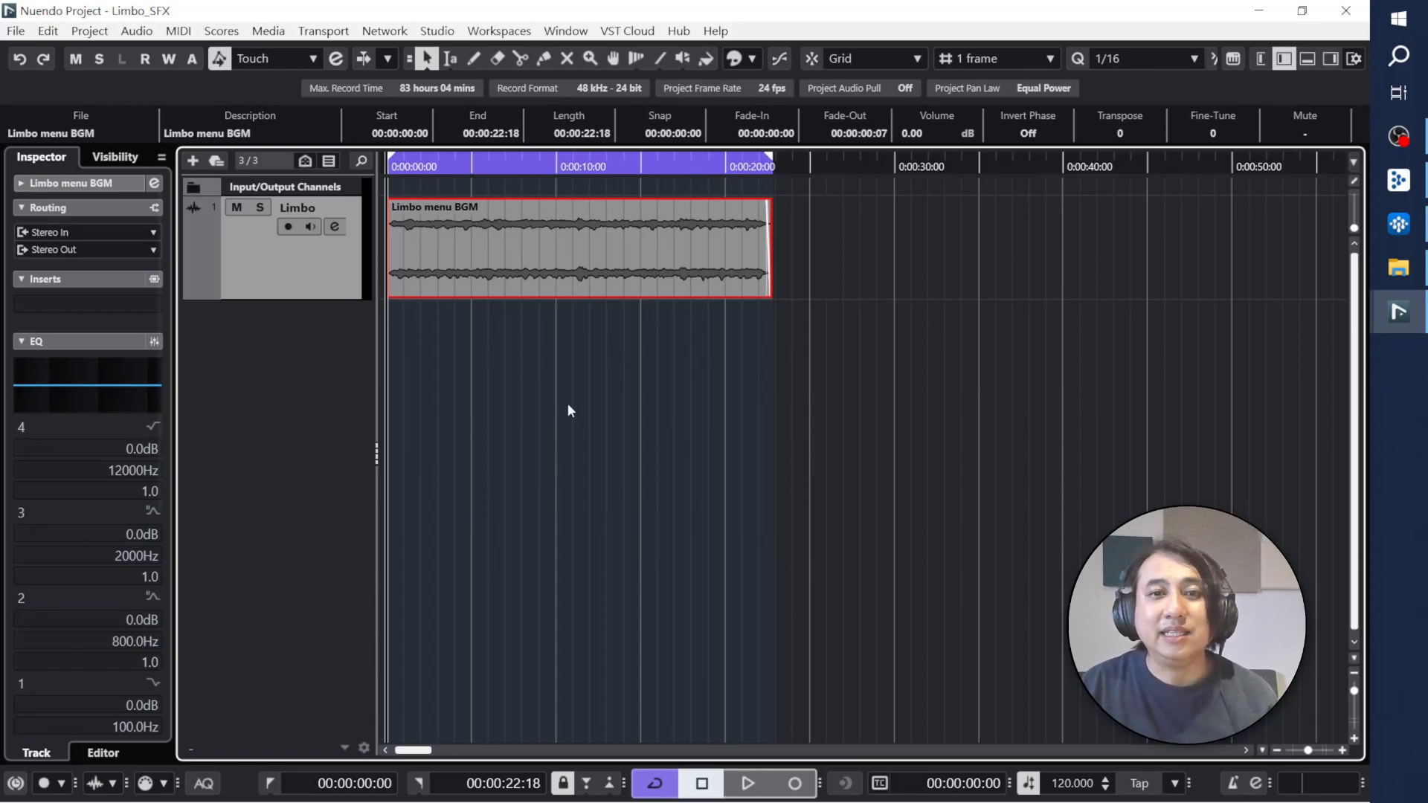
key("space")
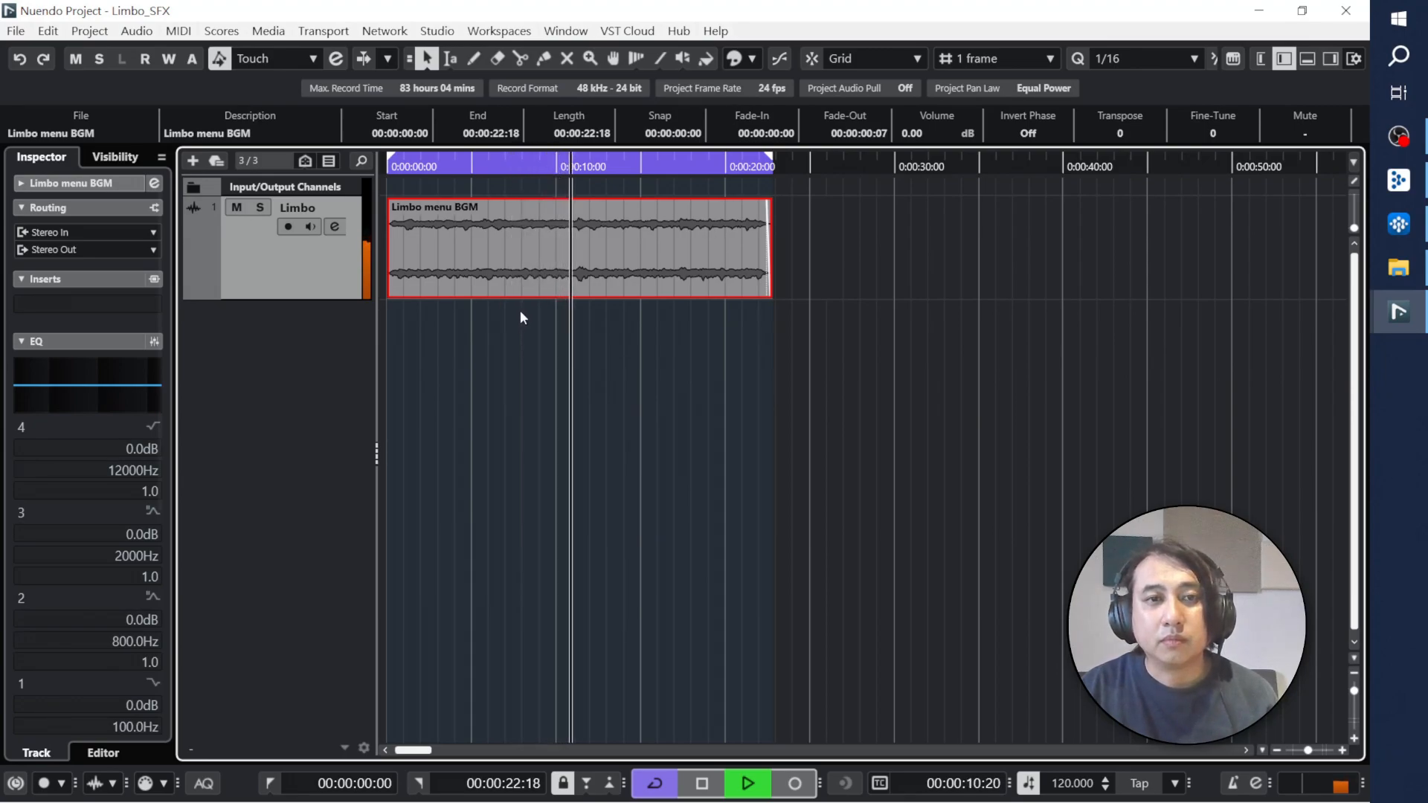
key("space")
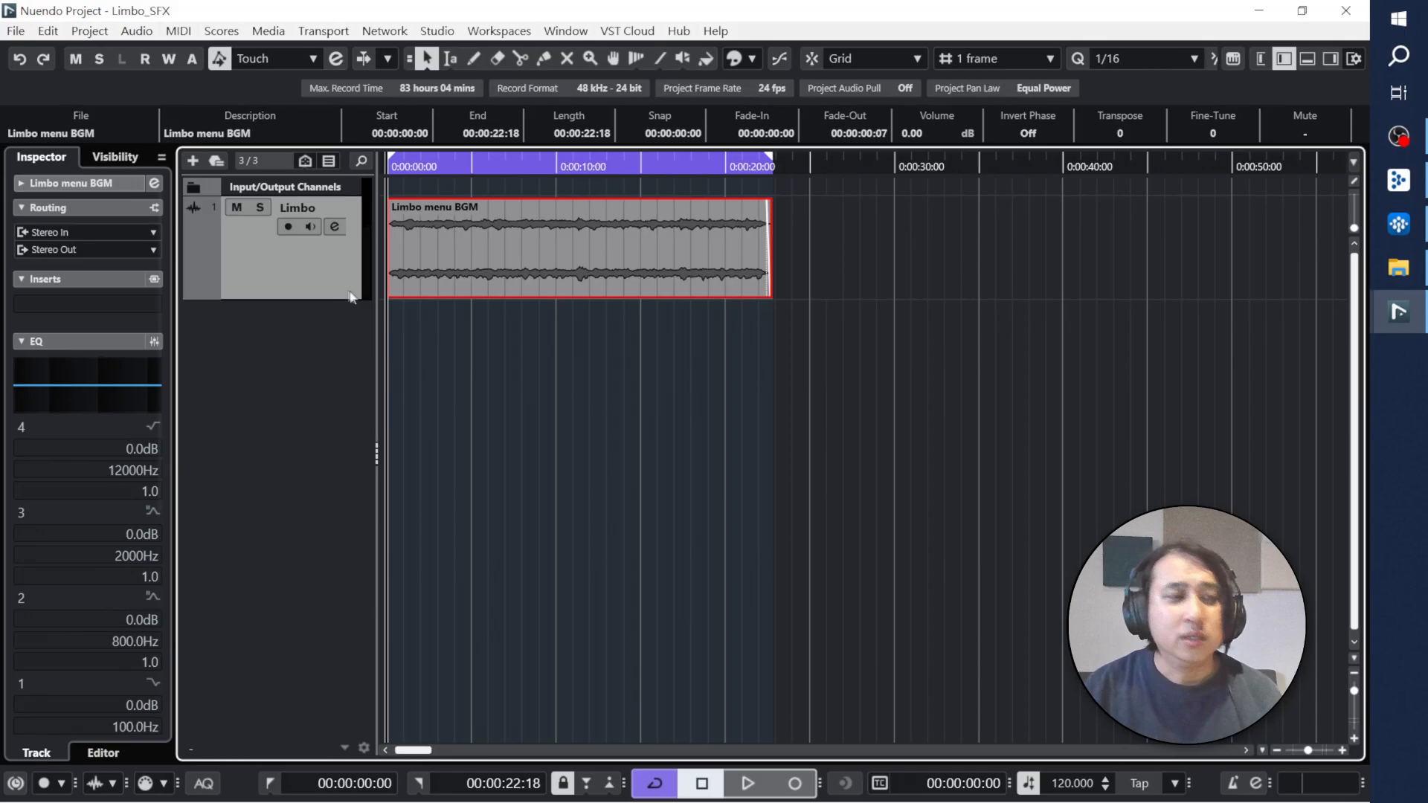
Step: Look at the BGM track's equalizer in its Channel Settings and close them
left_click(114, 380)
left_click(673, 411)
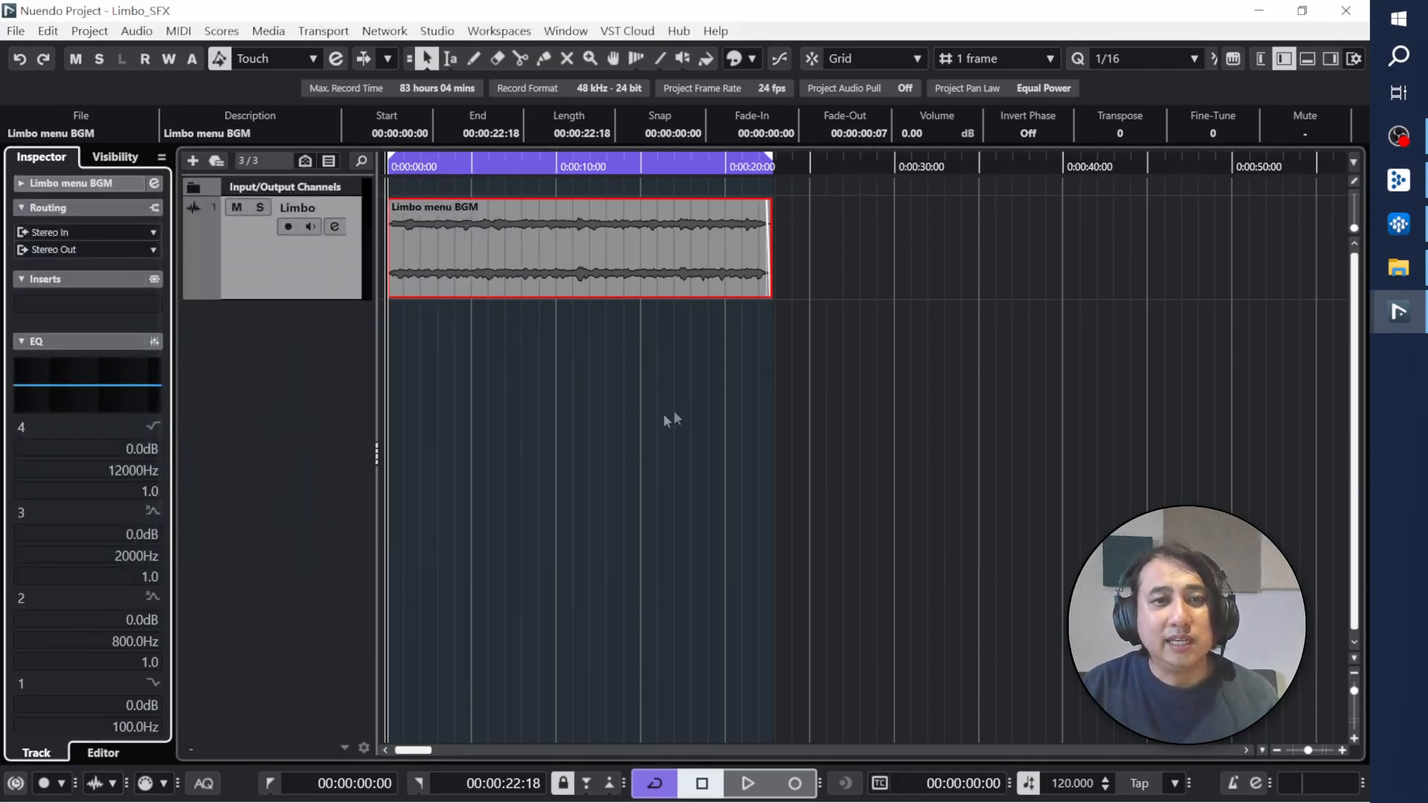
left_click(337, 227)
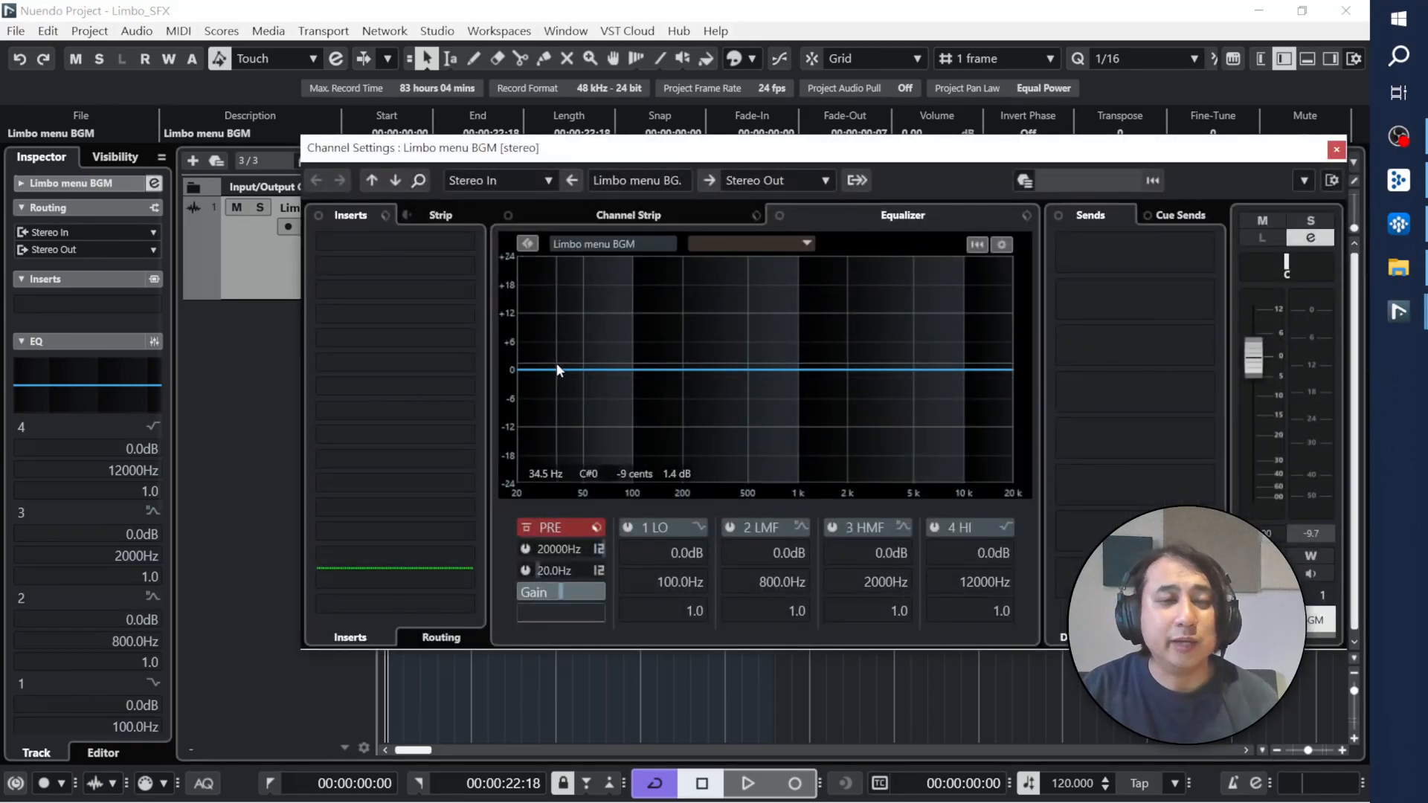
left_click(1336, 151)
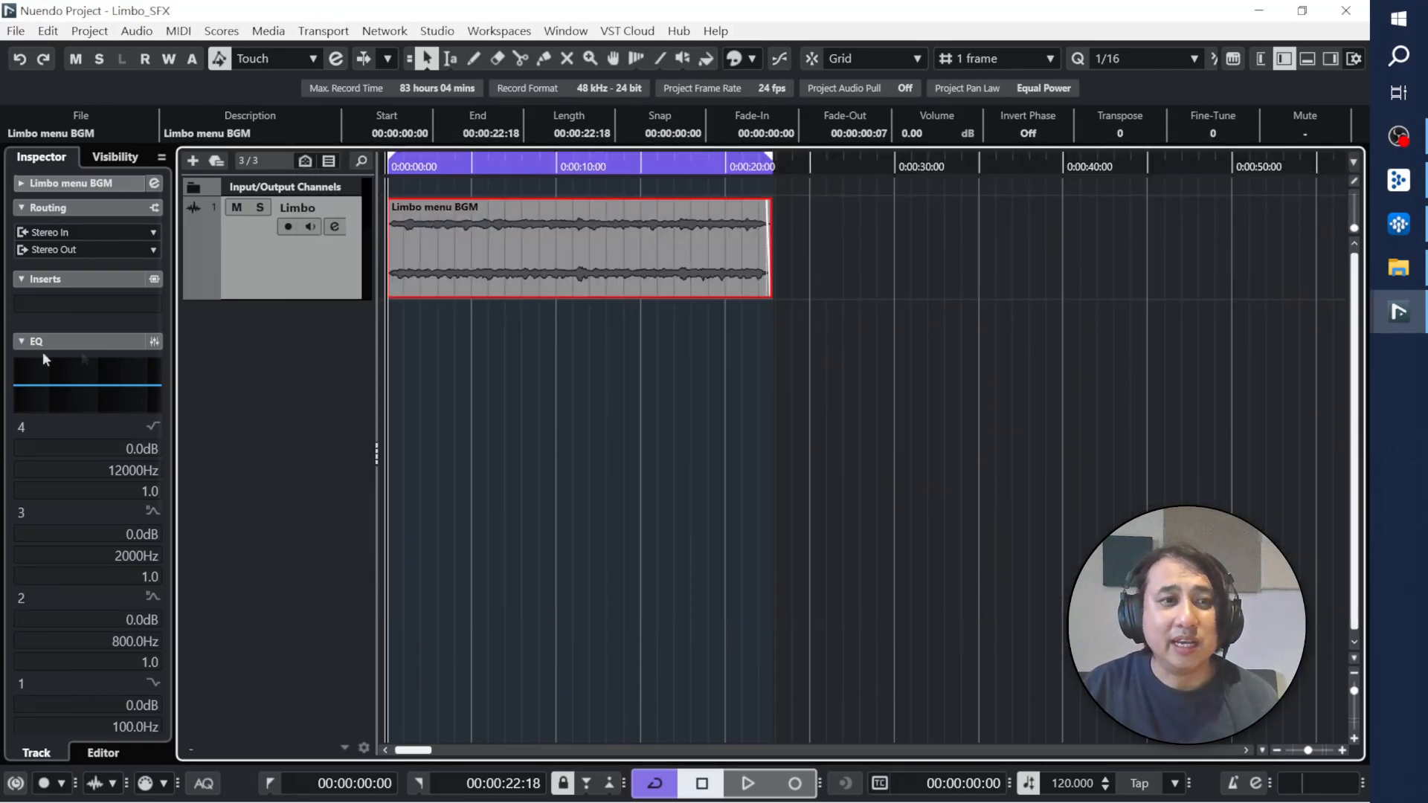
Step: Shape the BGM track's EQ during playback: band 4 to -18.3 dB at 1097 Hz and band 3 to 2.7 dB at 670.4 Hz
left_click(69, 379)
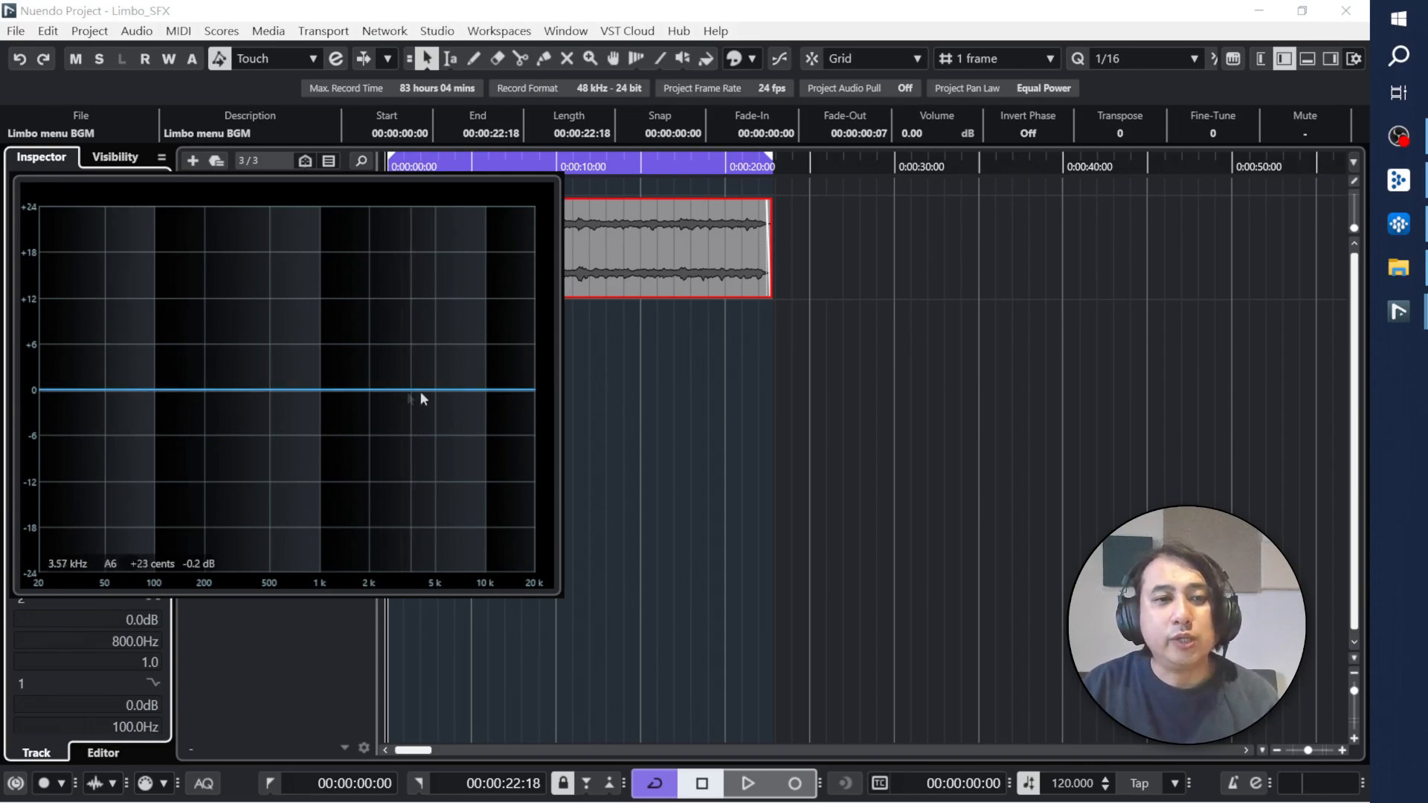
left_click_drag(517, 390, 386, 546)
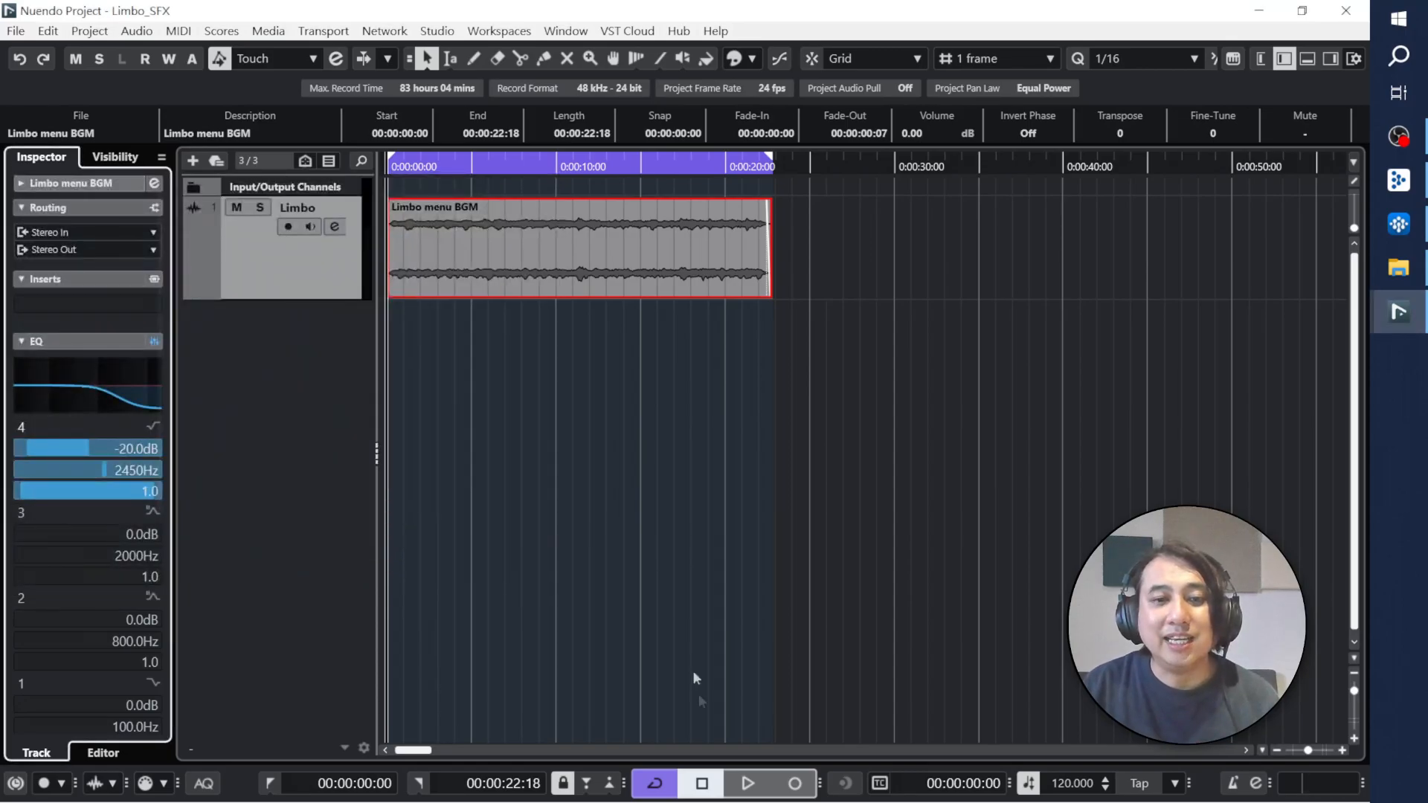
left_click(747, 783)
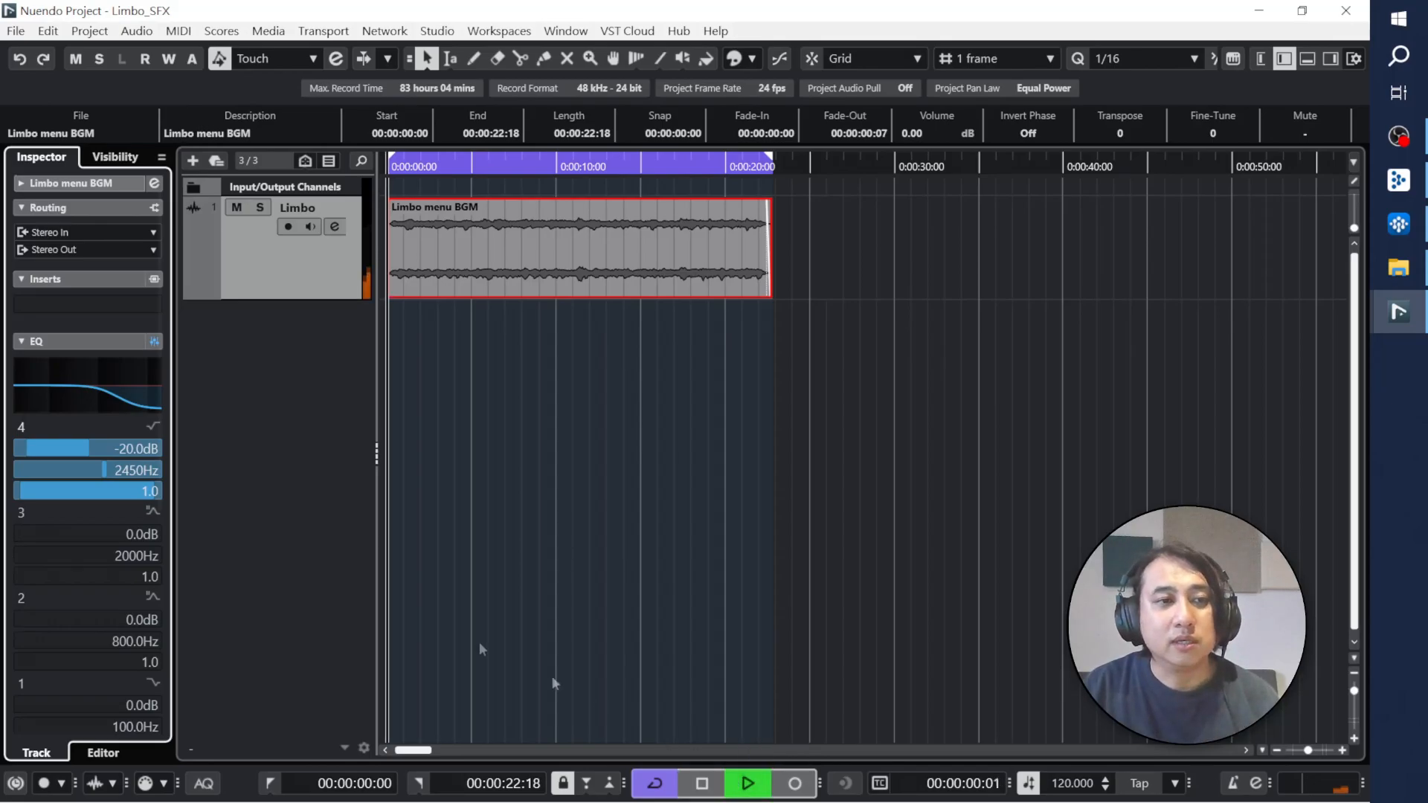
mouse_move(104, 386)
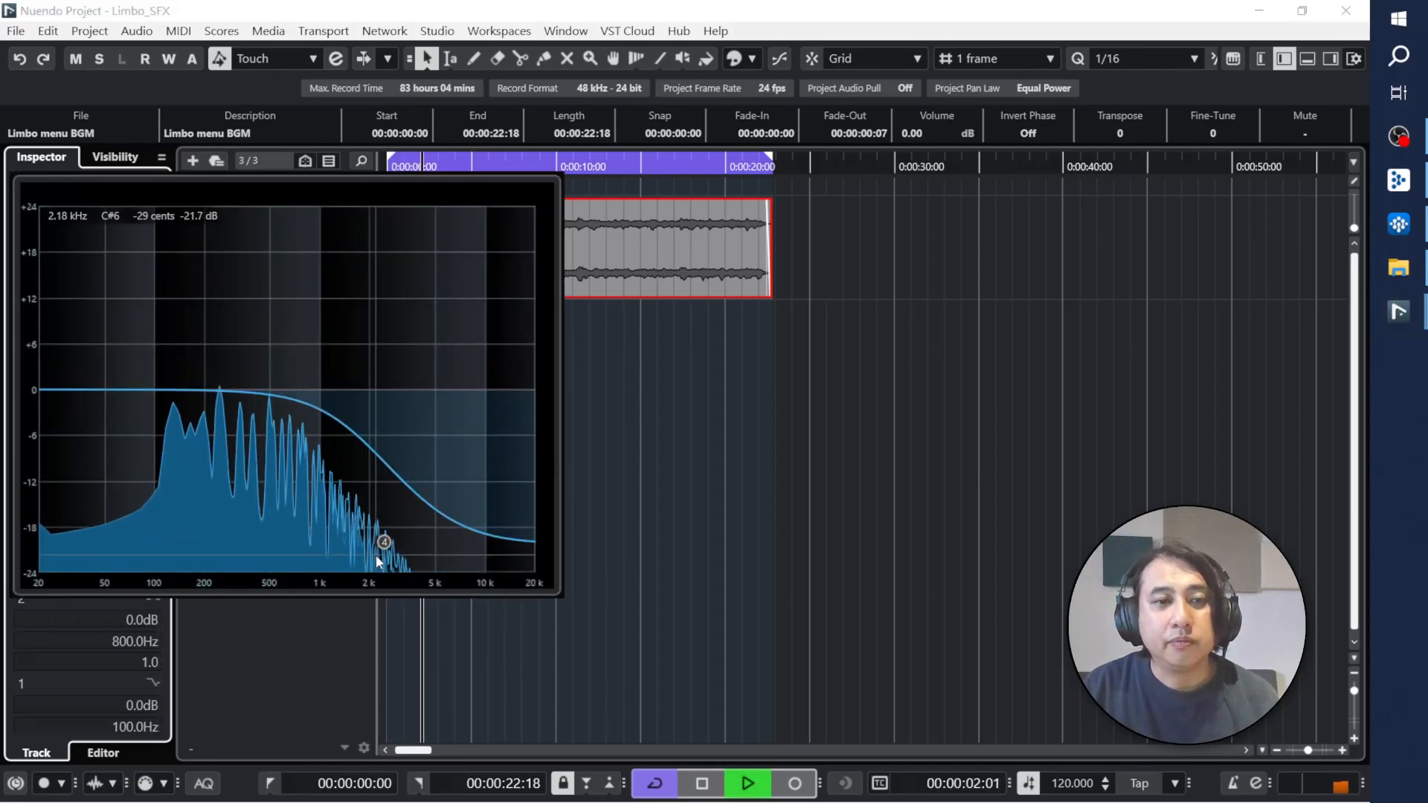
left_click_drag(384, 542, 324, 535)
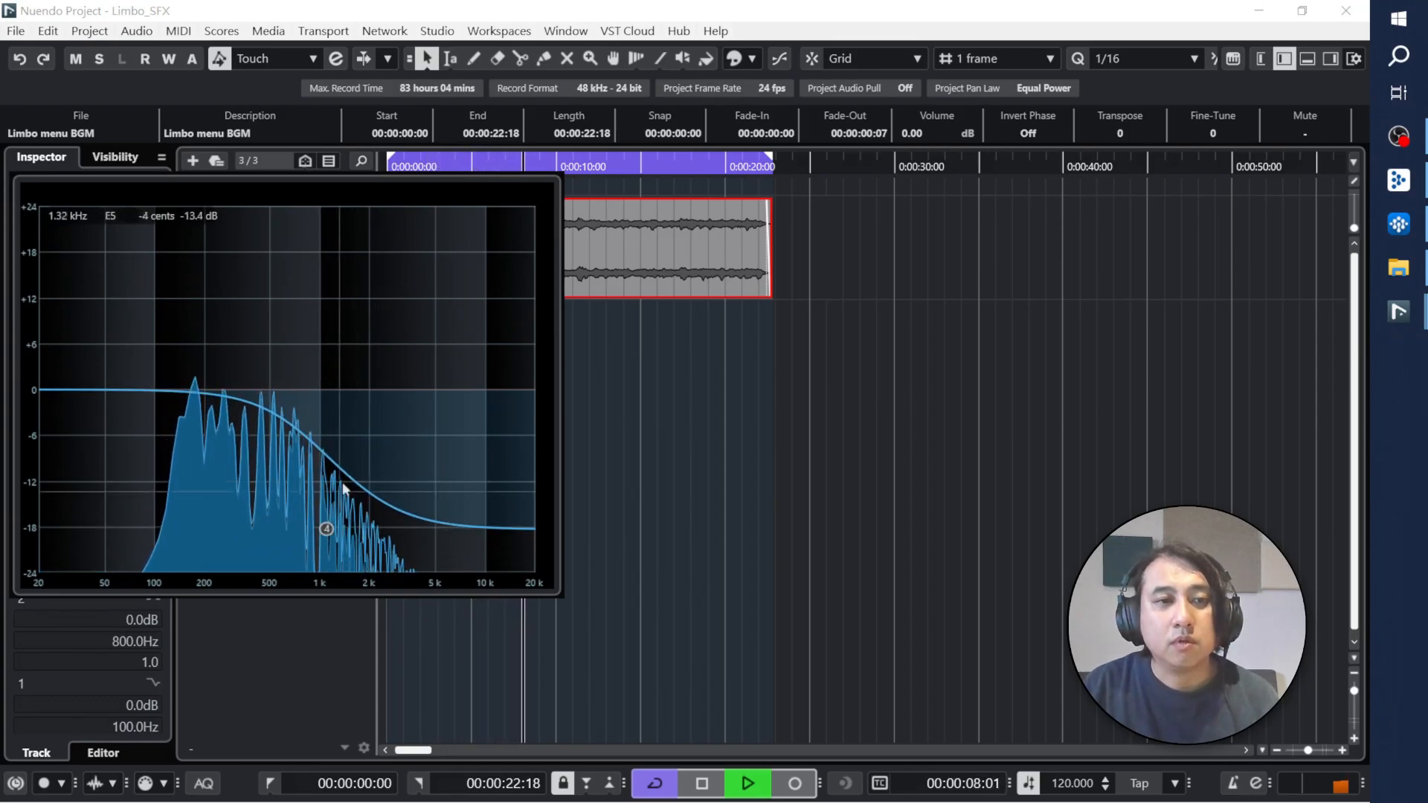
mouse_move(303, 389)
left_mouse_down()
mouse_move(290, 413)
mouse_move(332, 411)
mouse_move(344, 351)
mouse_move(384, 313)
mouse_move(381, 292)
mouse_move(436, 279)
mouse_move(360, 304)
mouse_move(292, 369)
left_mouse_up()
key("space")
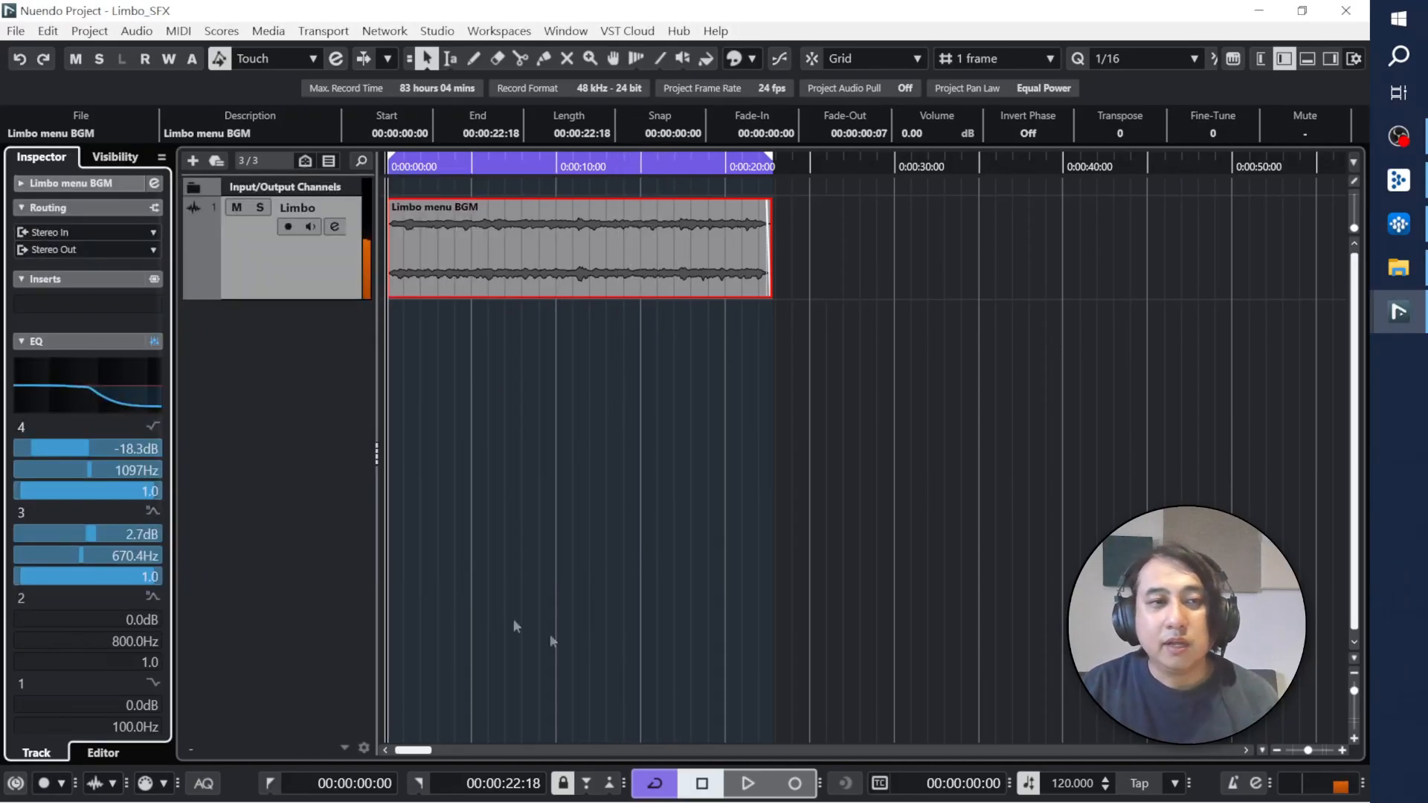
Step: Add EQ band 2 at 149.1 Hz with 0.4 dB and band 1 at 21.6 Hz with 0.1 dB
left_click(115, 385)
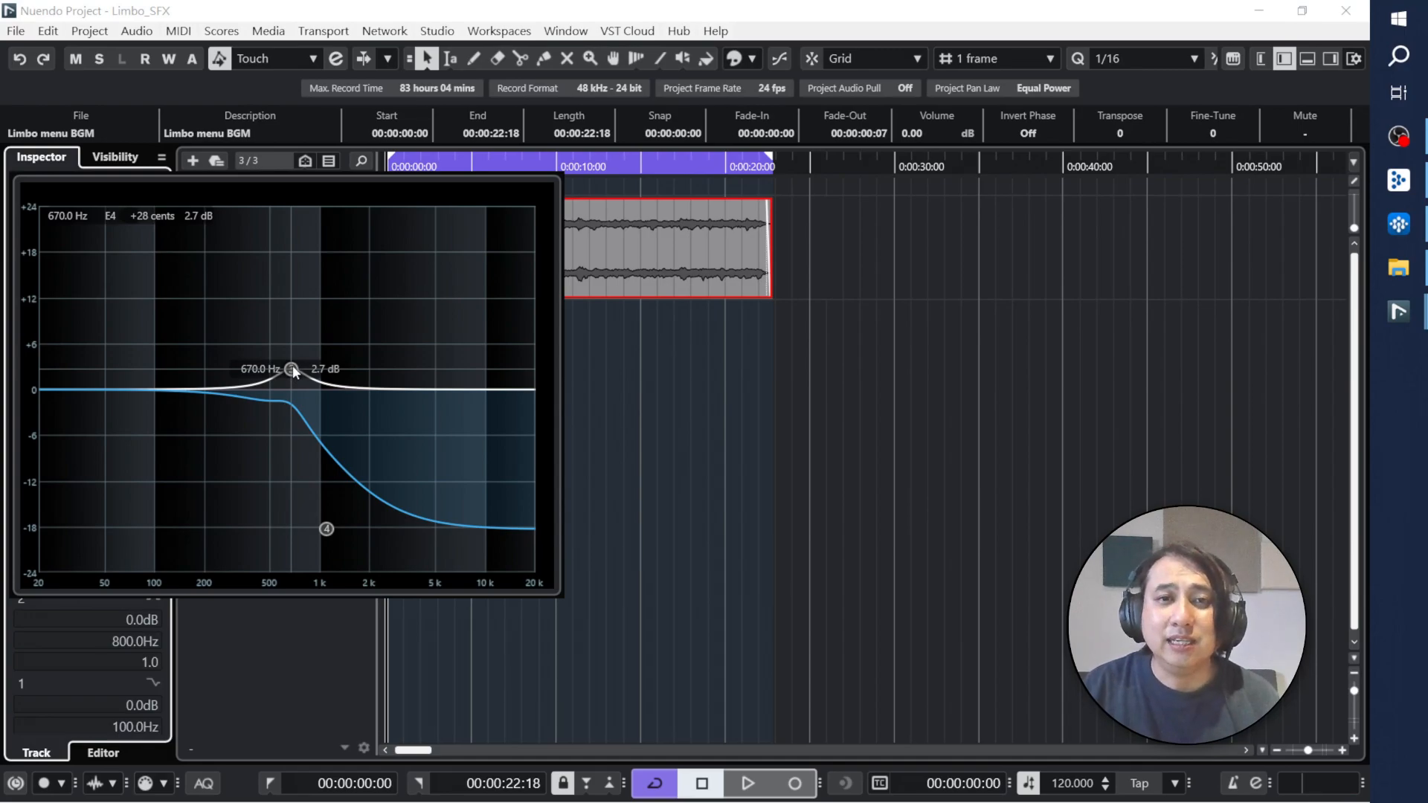
left_click_drag(302, 390, 183, 387)
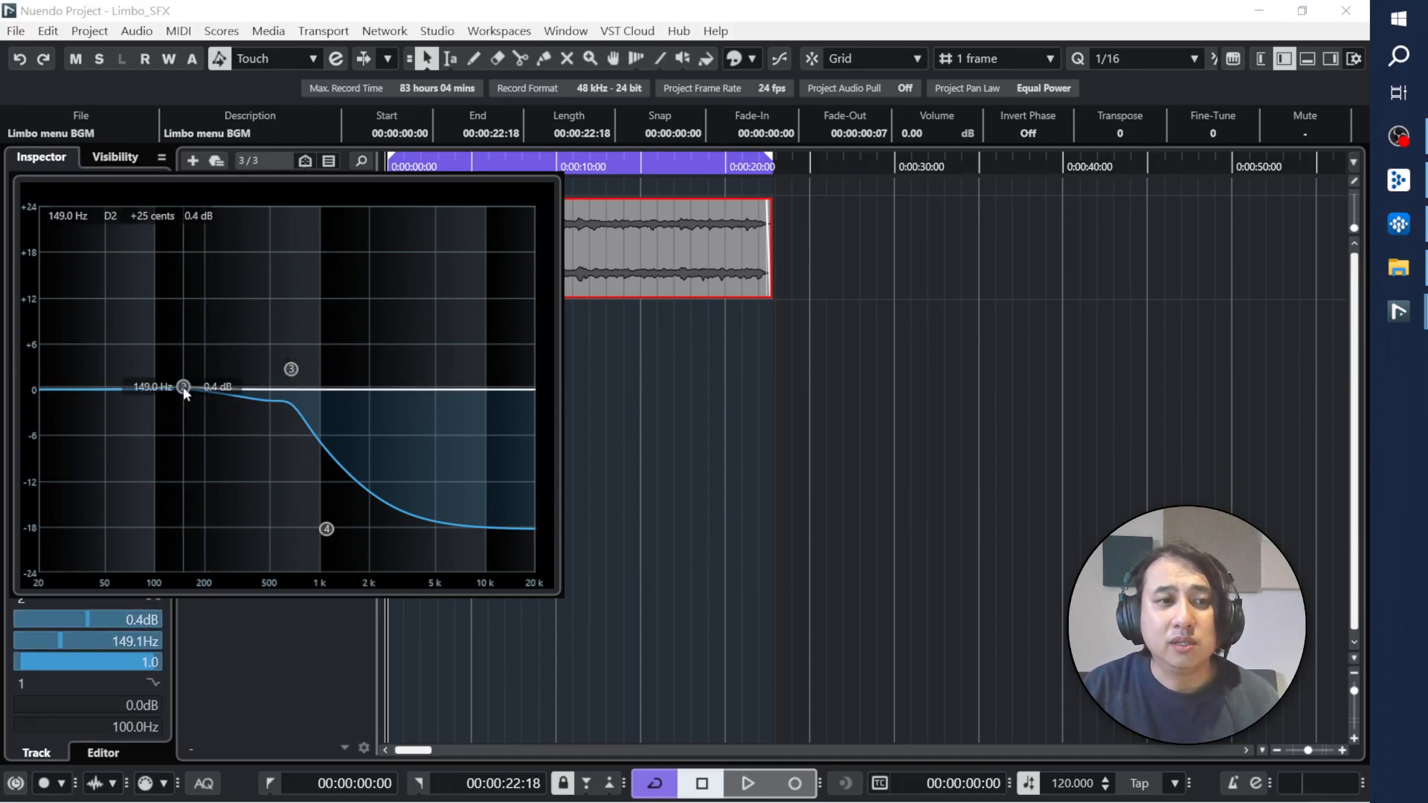
left_click(45, 387)
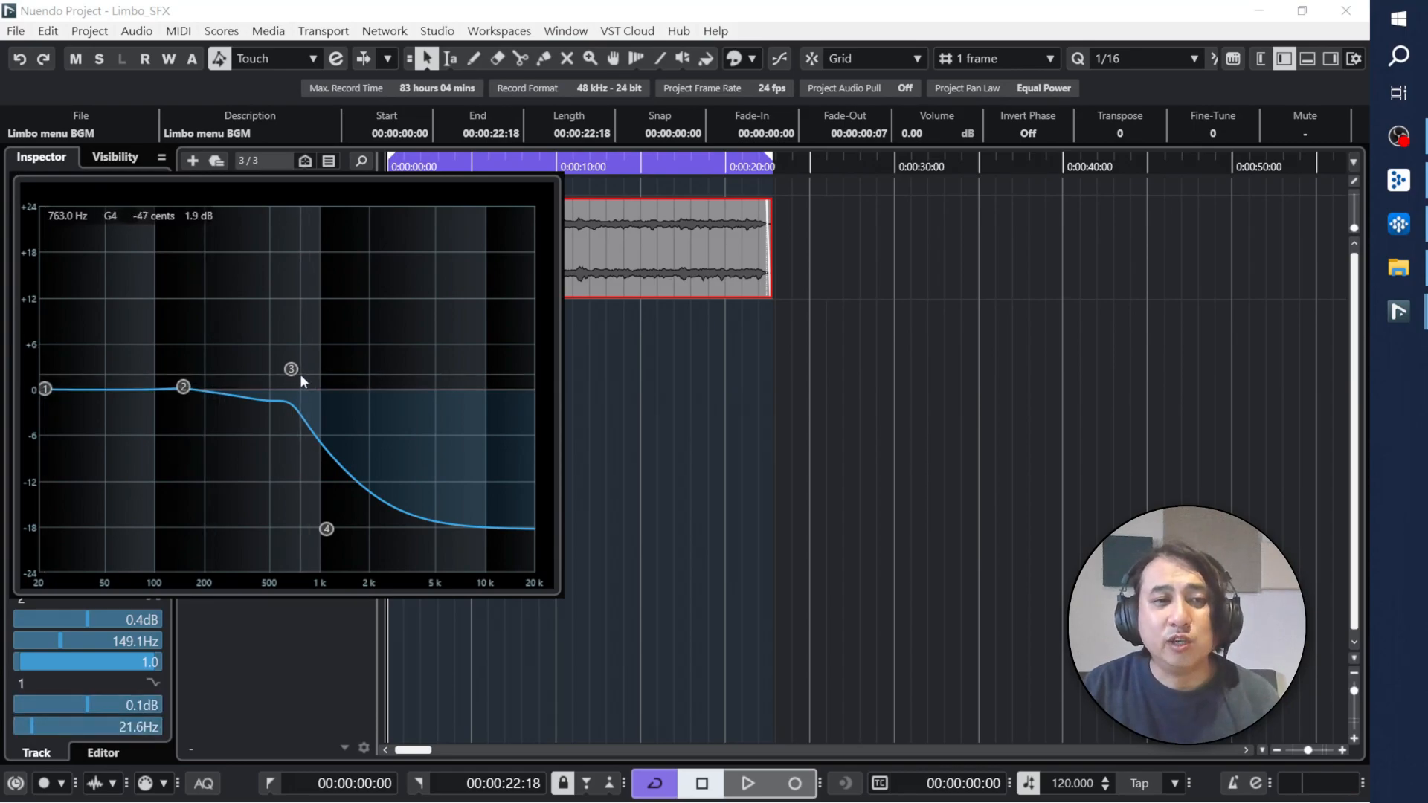
Step: Try EQ band 3 as a strong boost around 5 kHz and bring it back to -0.2 dB at 753.4 Hz
left_click_drag(295, 367, 439, 271)
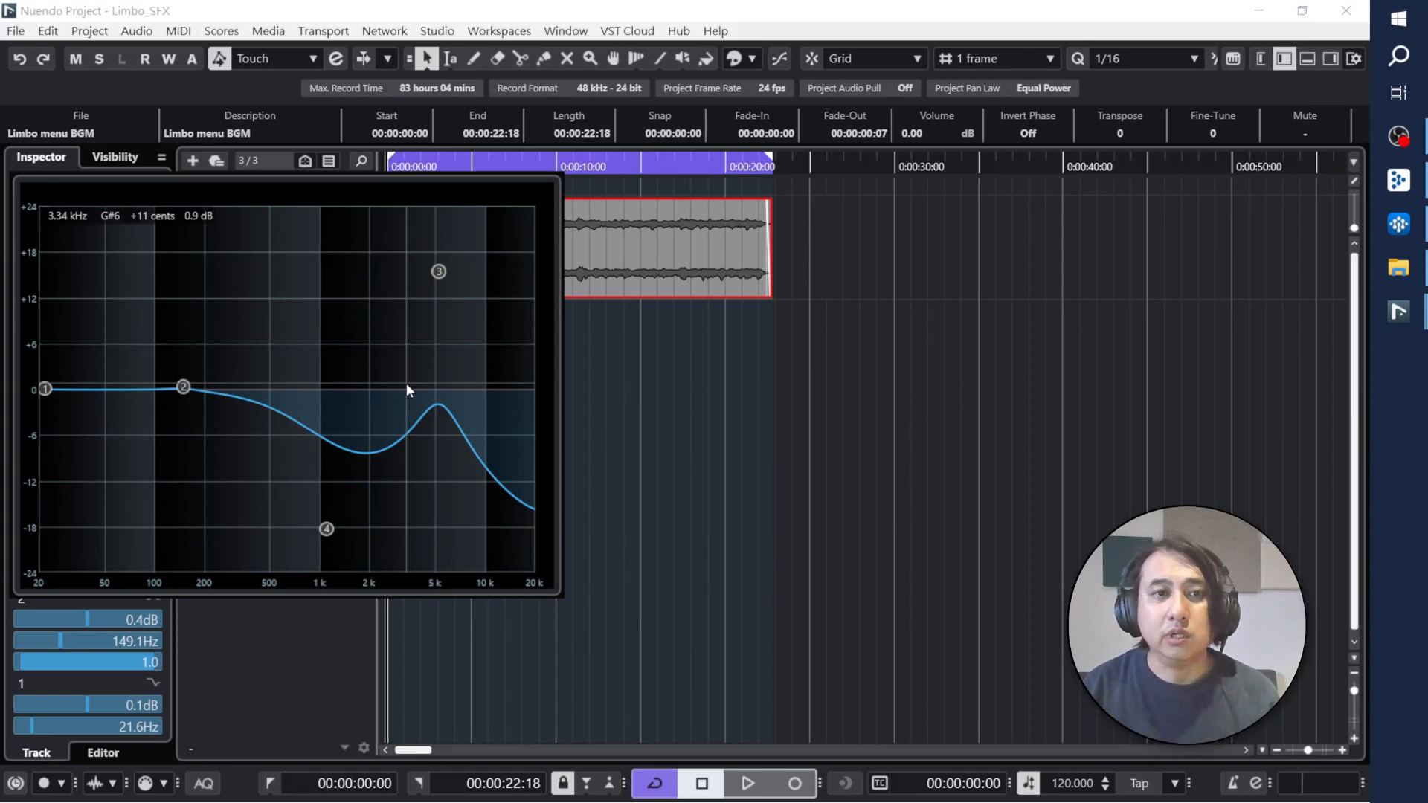
mouse_move(441, 275)
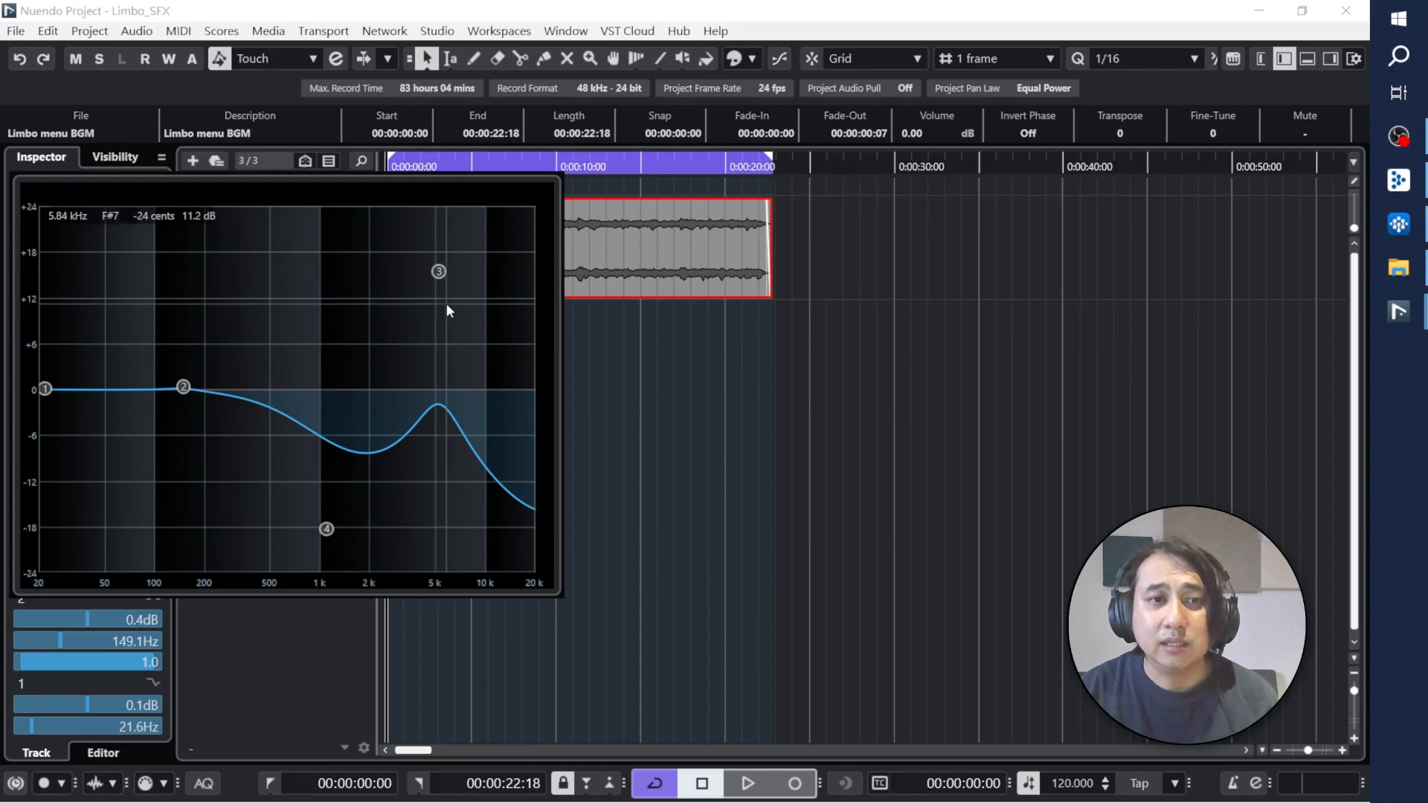
left_click_drag(443, 276, 298, 389)
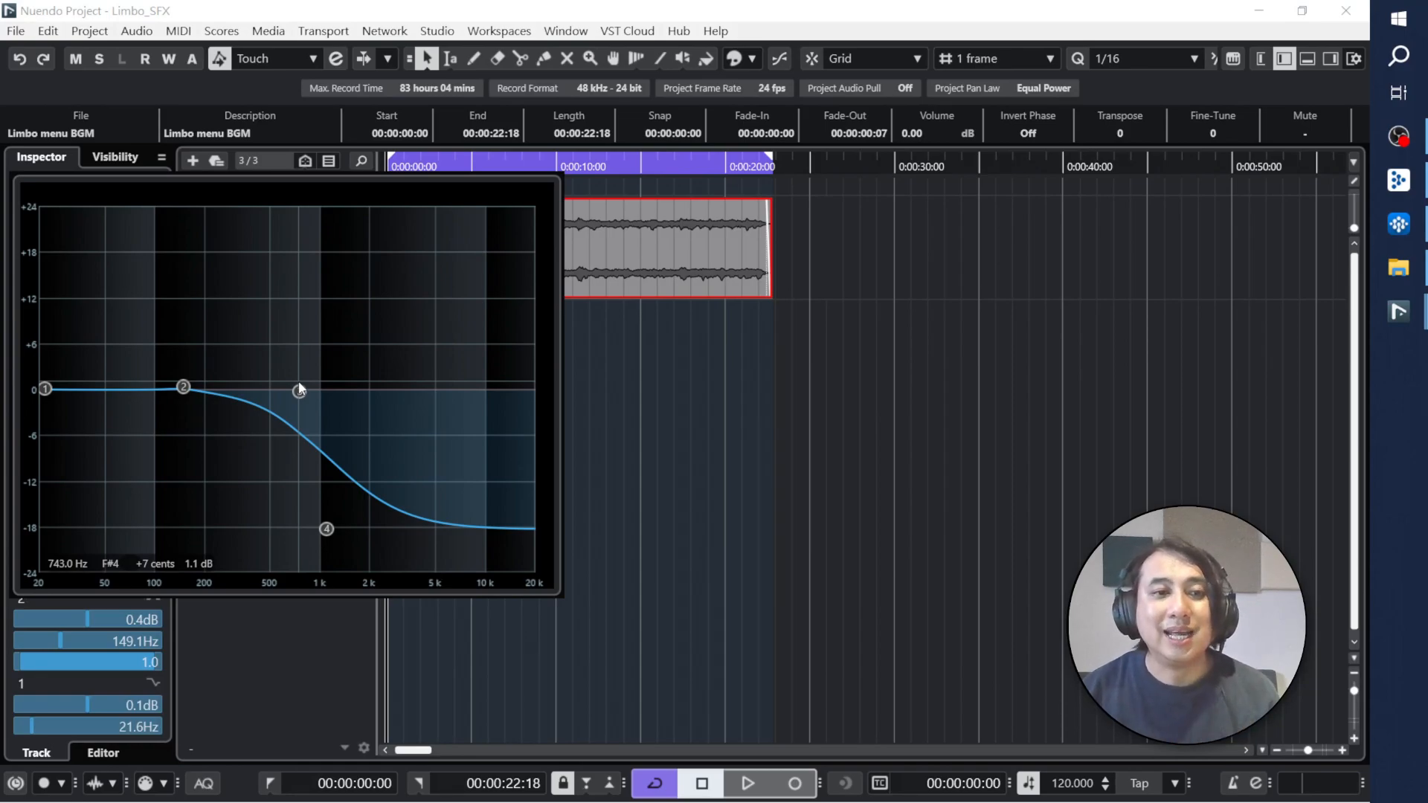
Step: Lower EQ band 4 to -20.2 dB at 814.3 Hz while listening to the loop, and stop playback
left_click_drag(328, 531, 326, 537)
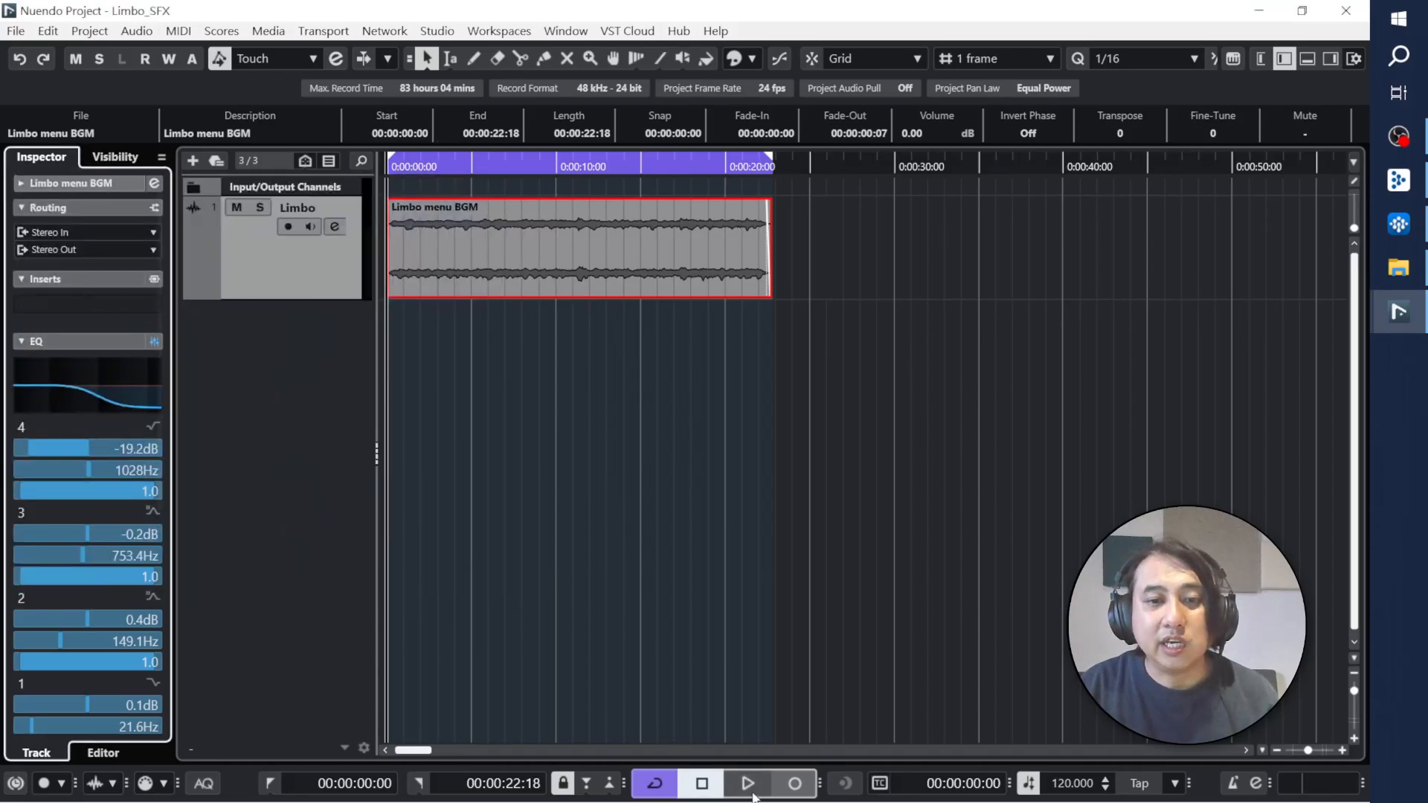
left_click(748, 784)
mouse_move(82, 372)
mouse_move(323, 538)
left_mouse_down()
mouse_move(296, 568)
mouse_move(241, 569)
mouse_move(305, 543)
left_mouse_up()
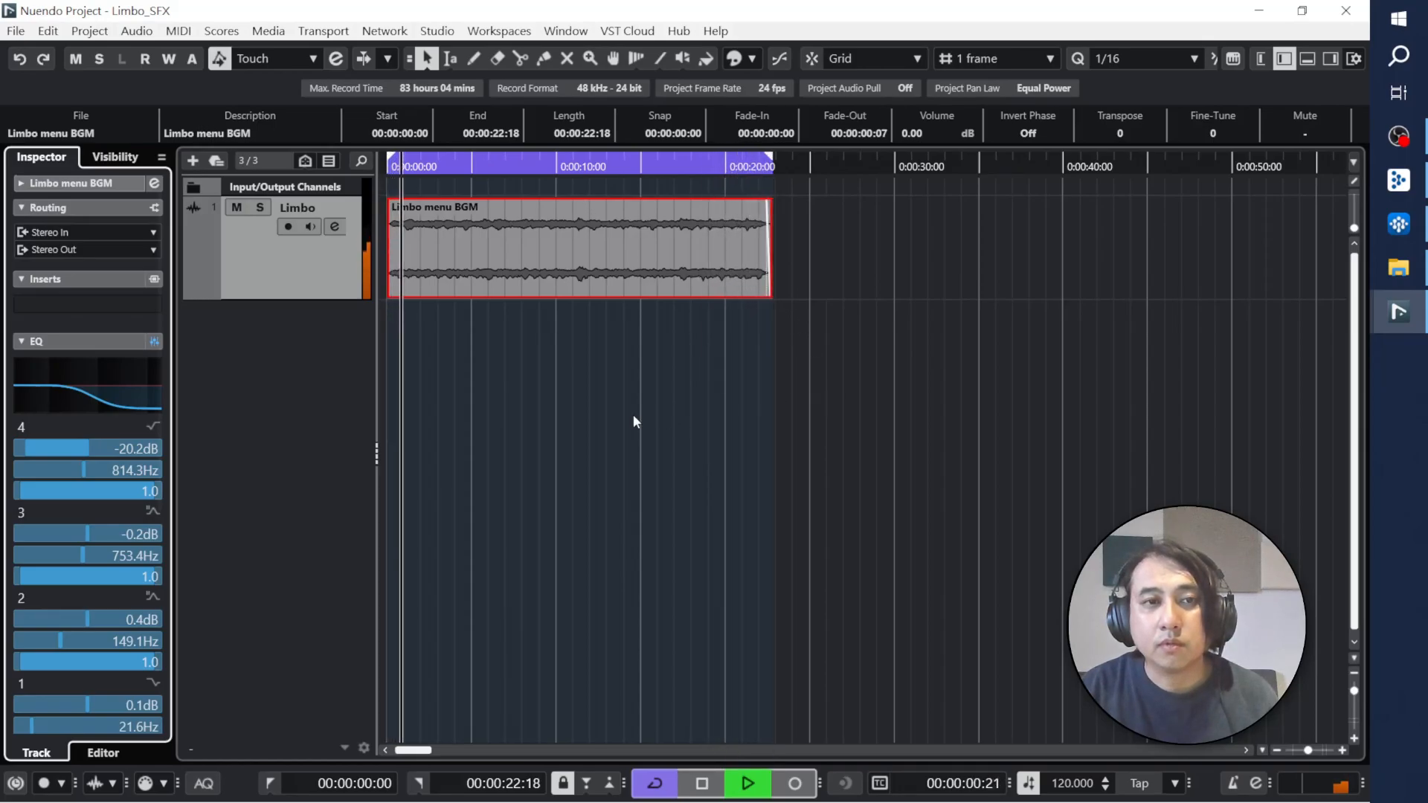
key("space")
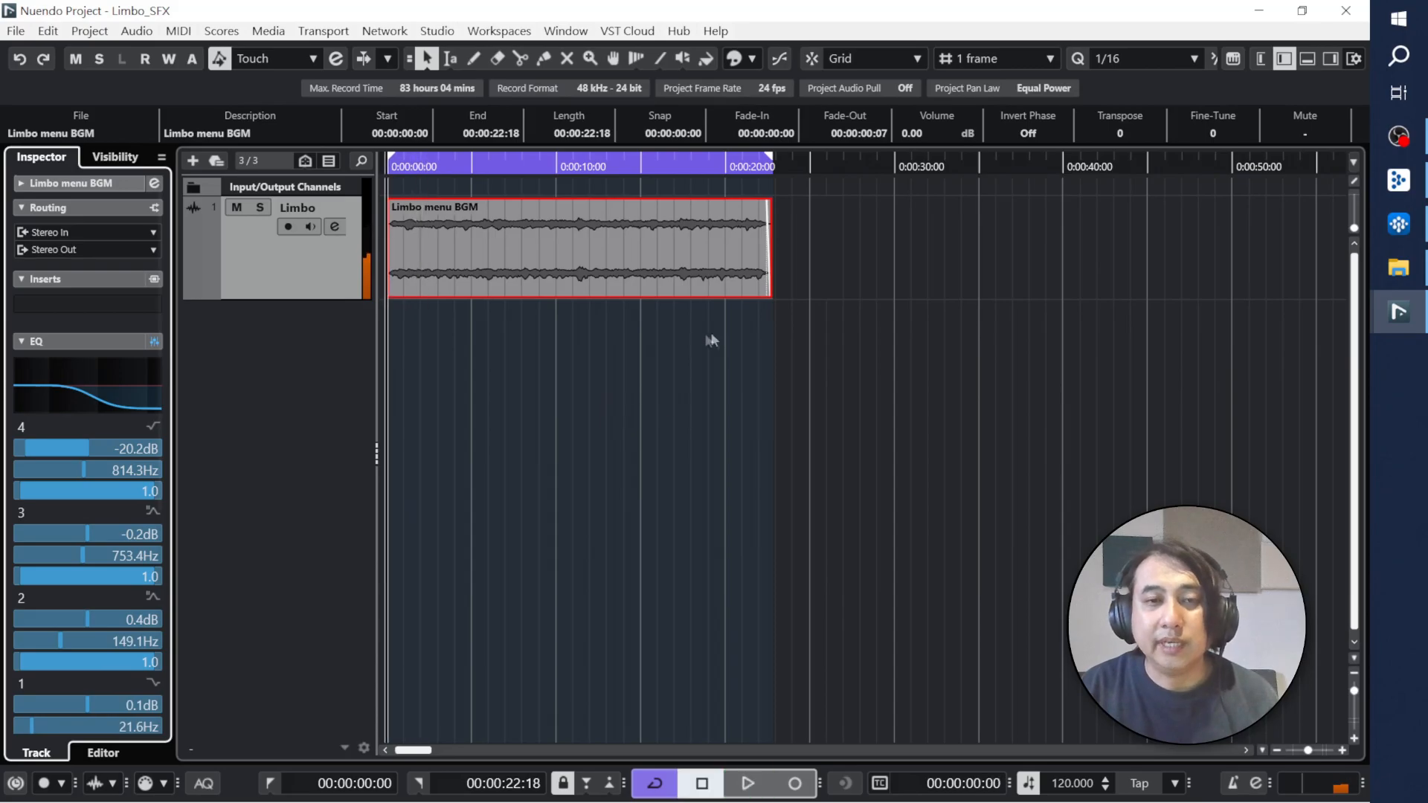
Step: Shorten the BGM clip to end at 00:00:22:14 with a 9-frame fade-out and match the loop range to it
left_click_drag(764, 202, 763, 207)
left_click_drag(766, 293, 763, 294)
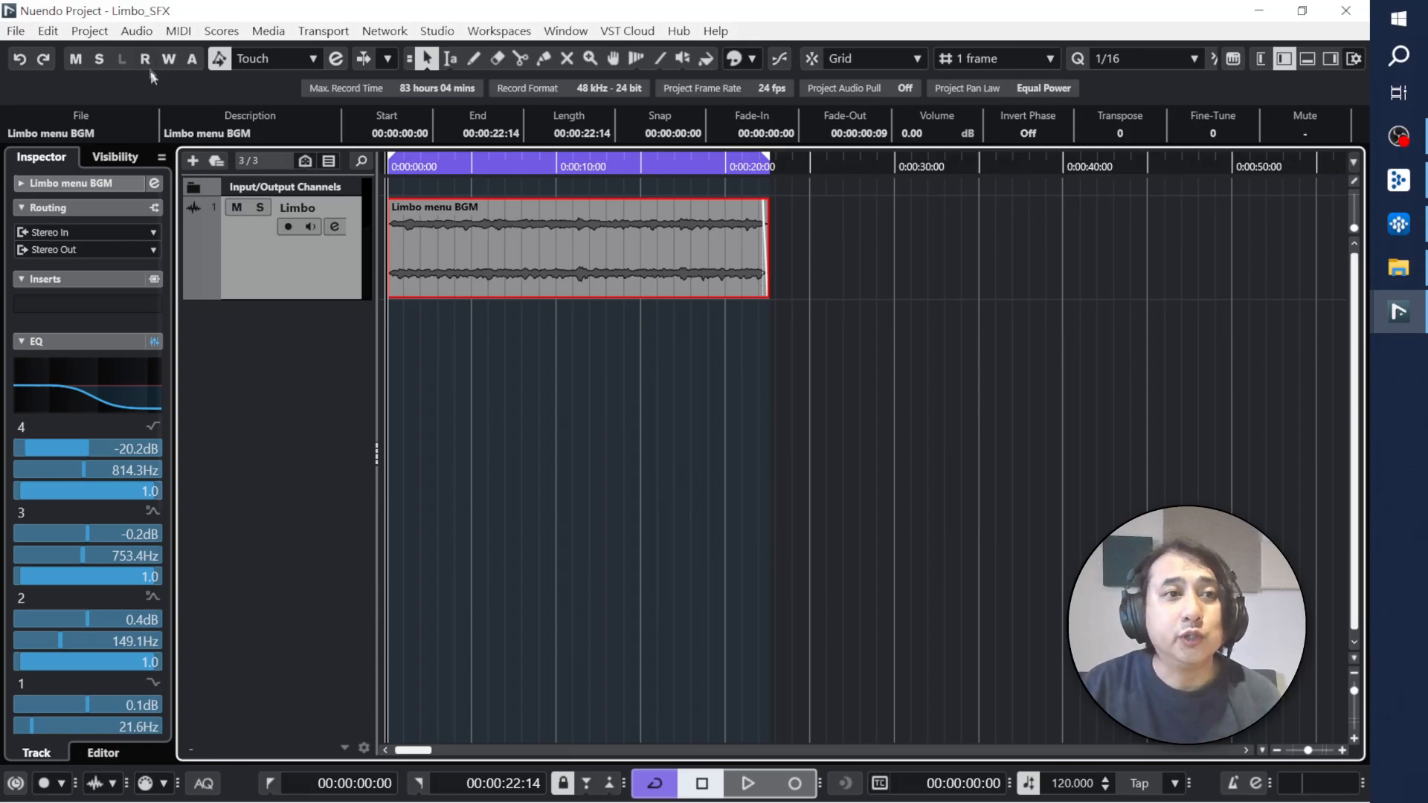
Step: Open the project's Game Audio Connect window and place it over the arrangement area
left_click(139, 35)
mouse_move(89, 31)
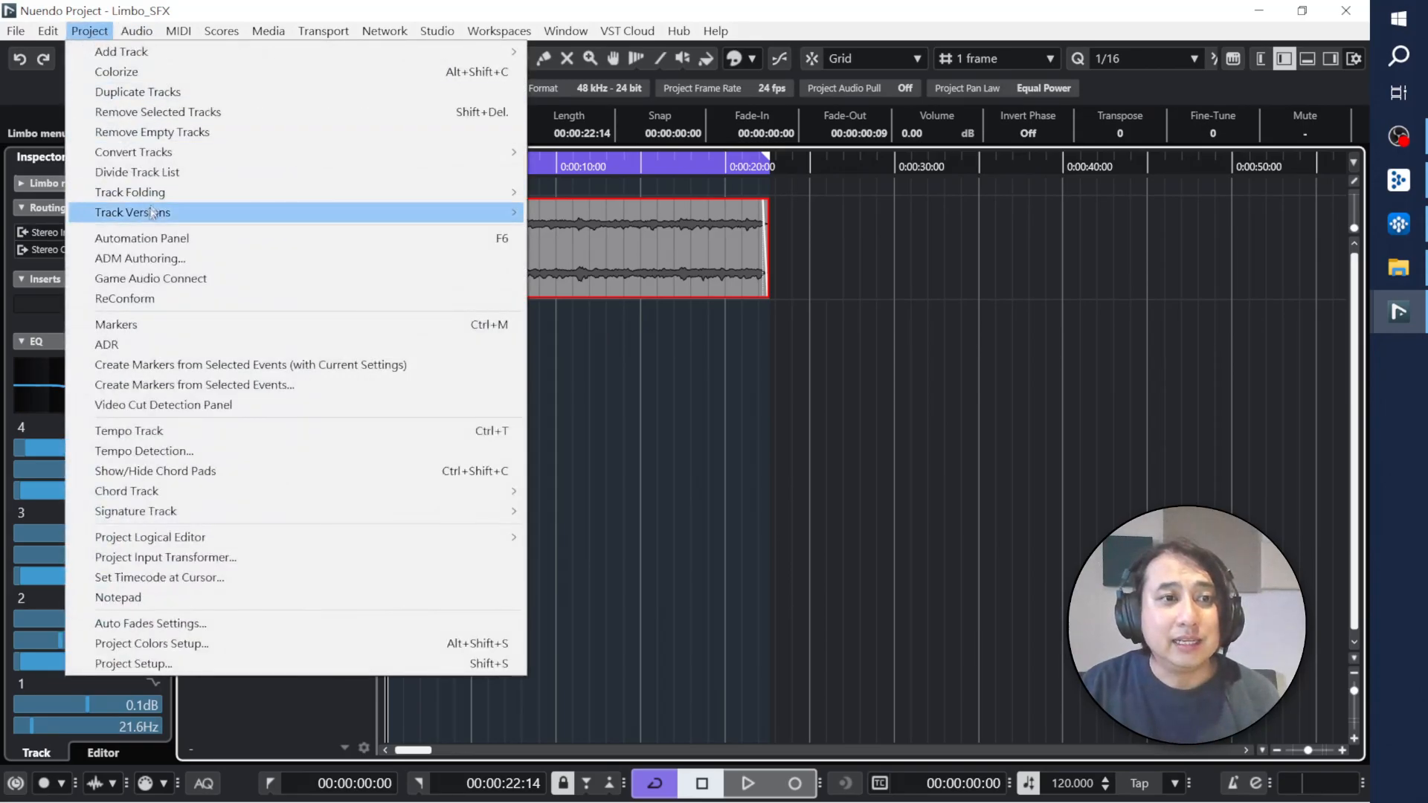
left_click(192, 283)
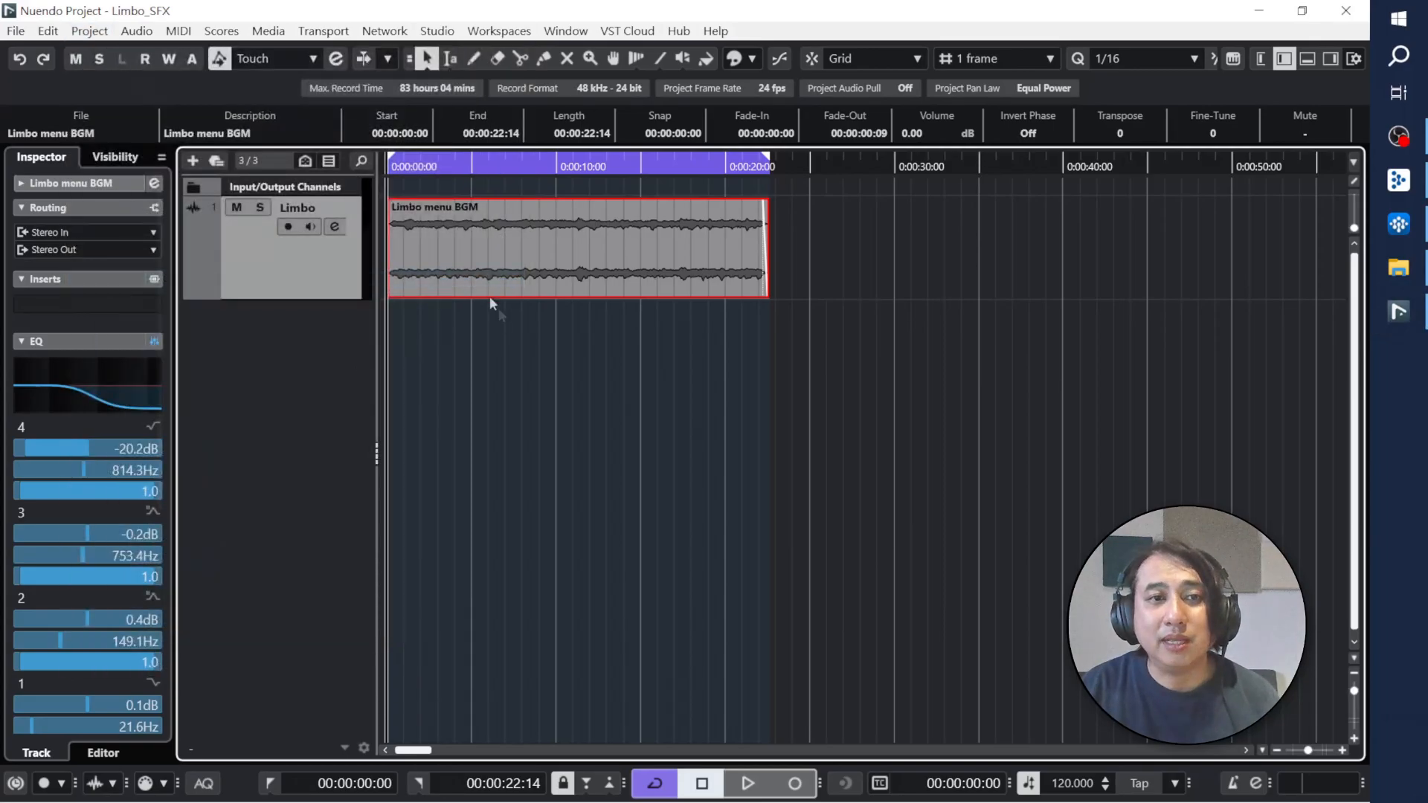
left_click(98, 39)
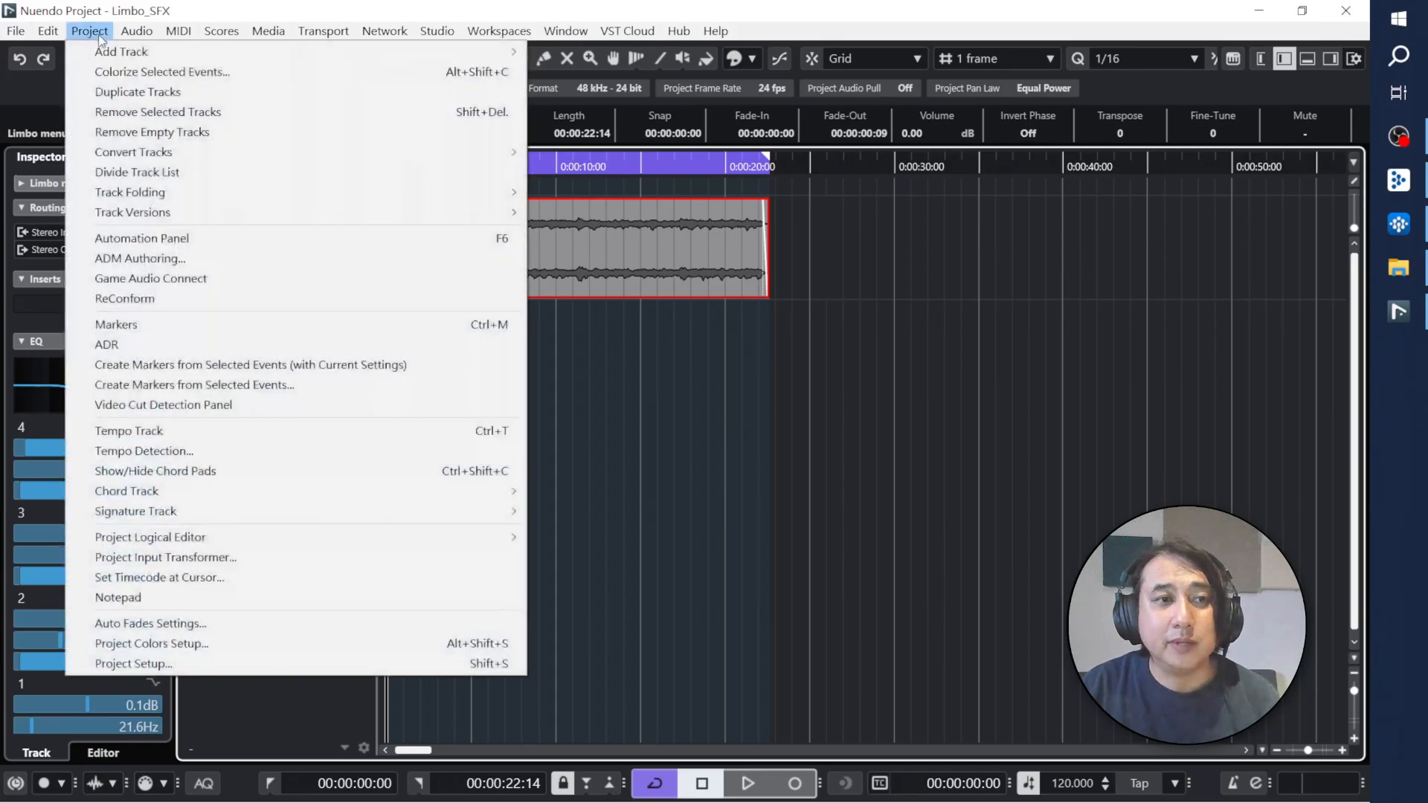
left_click(148, 282)
left_click_drag(913, 541, 693, 410)
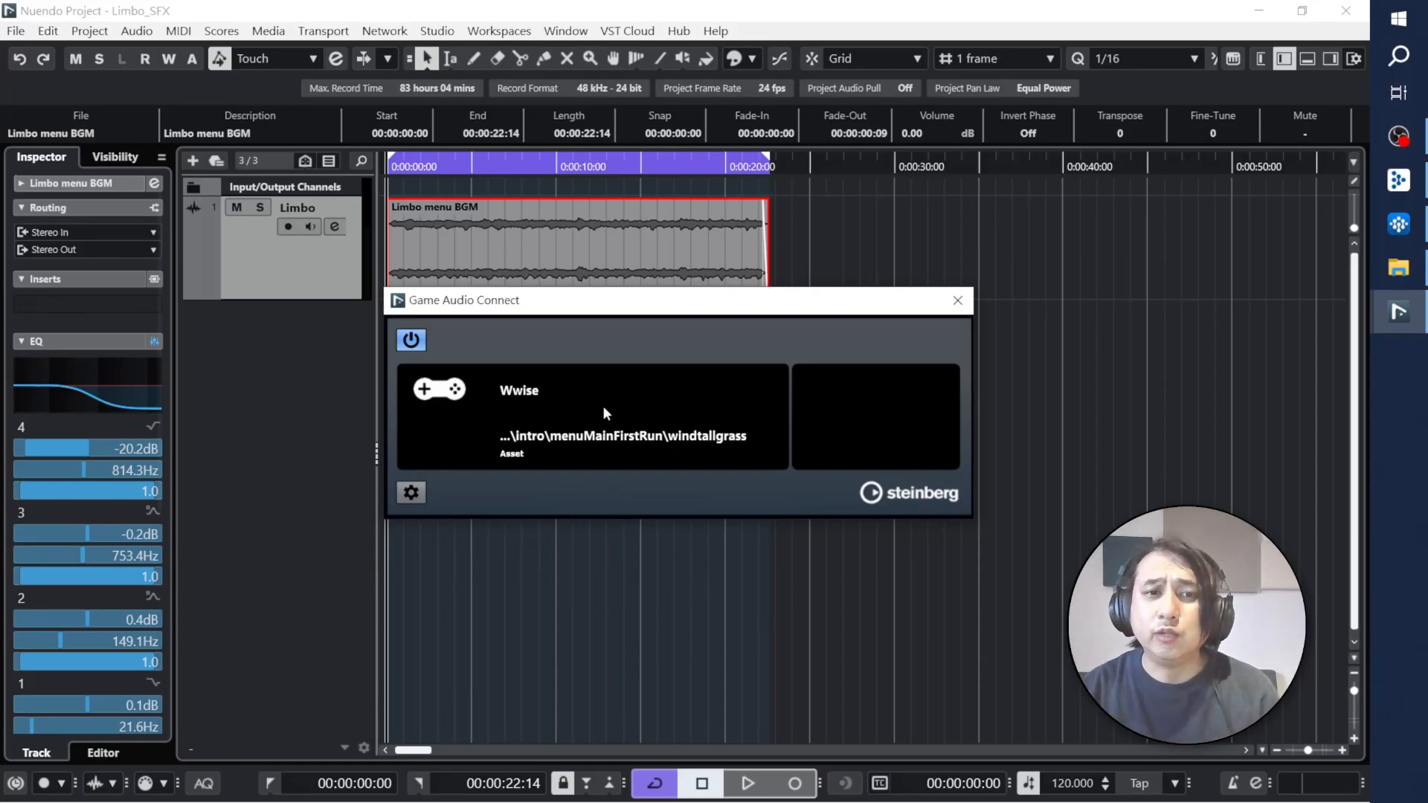
Step: Switch Game Audio Connect off and on again, review its connection settings, and return to the project
left_click(413, 341)
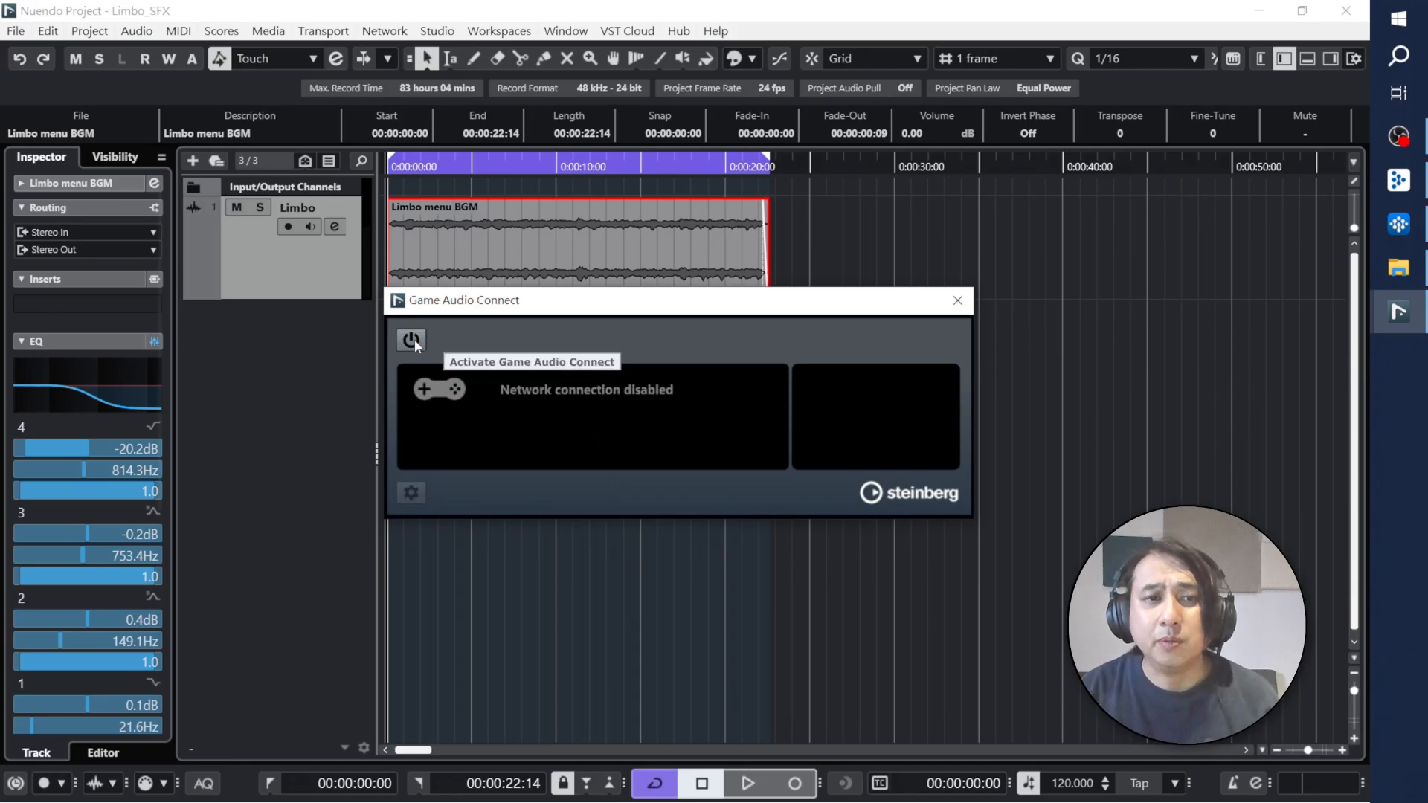
left_click(414, 340)
left_click(413, 491)
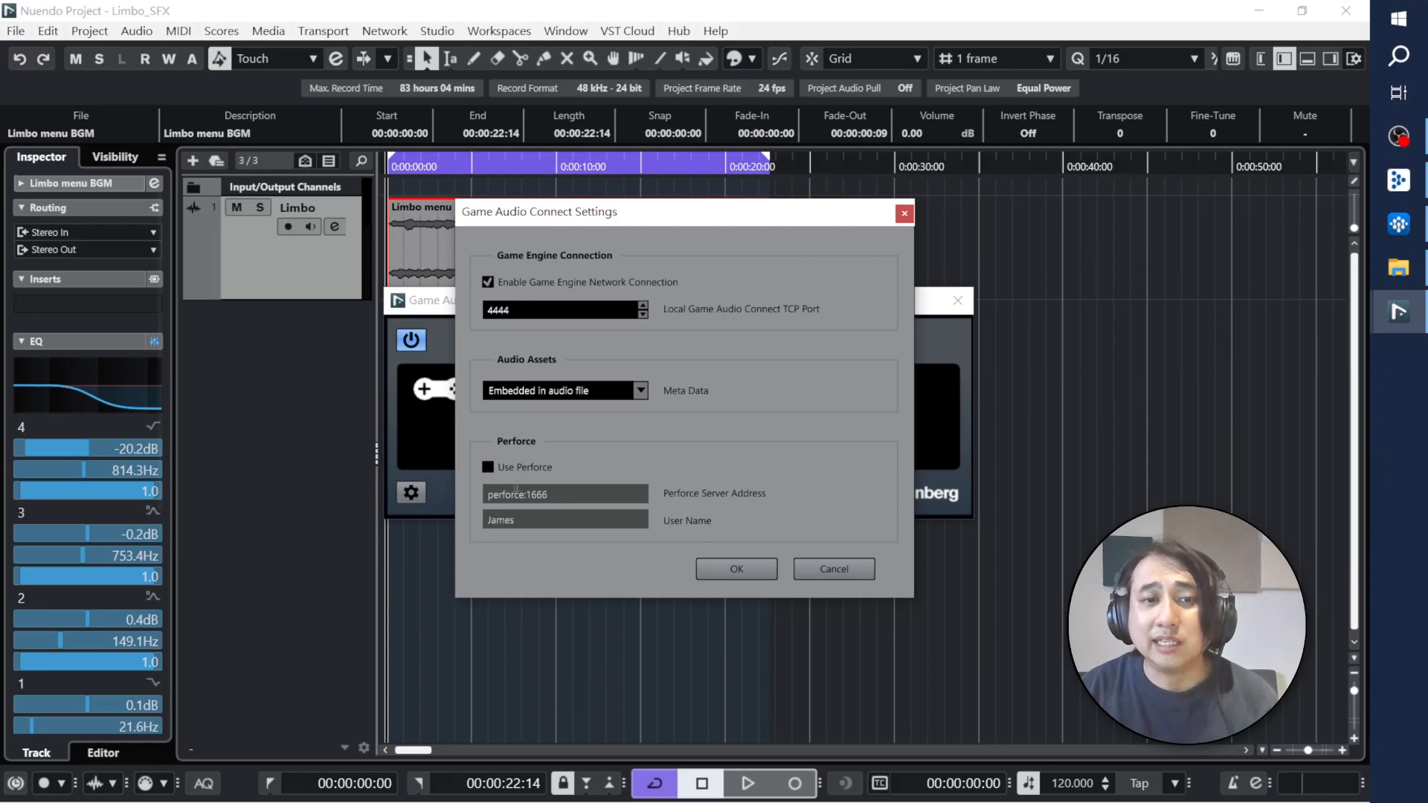
left_click(726, 570)
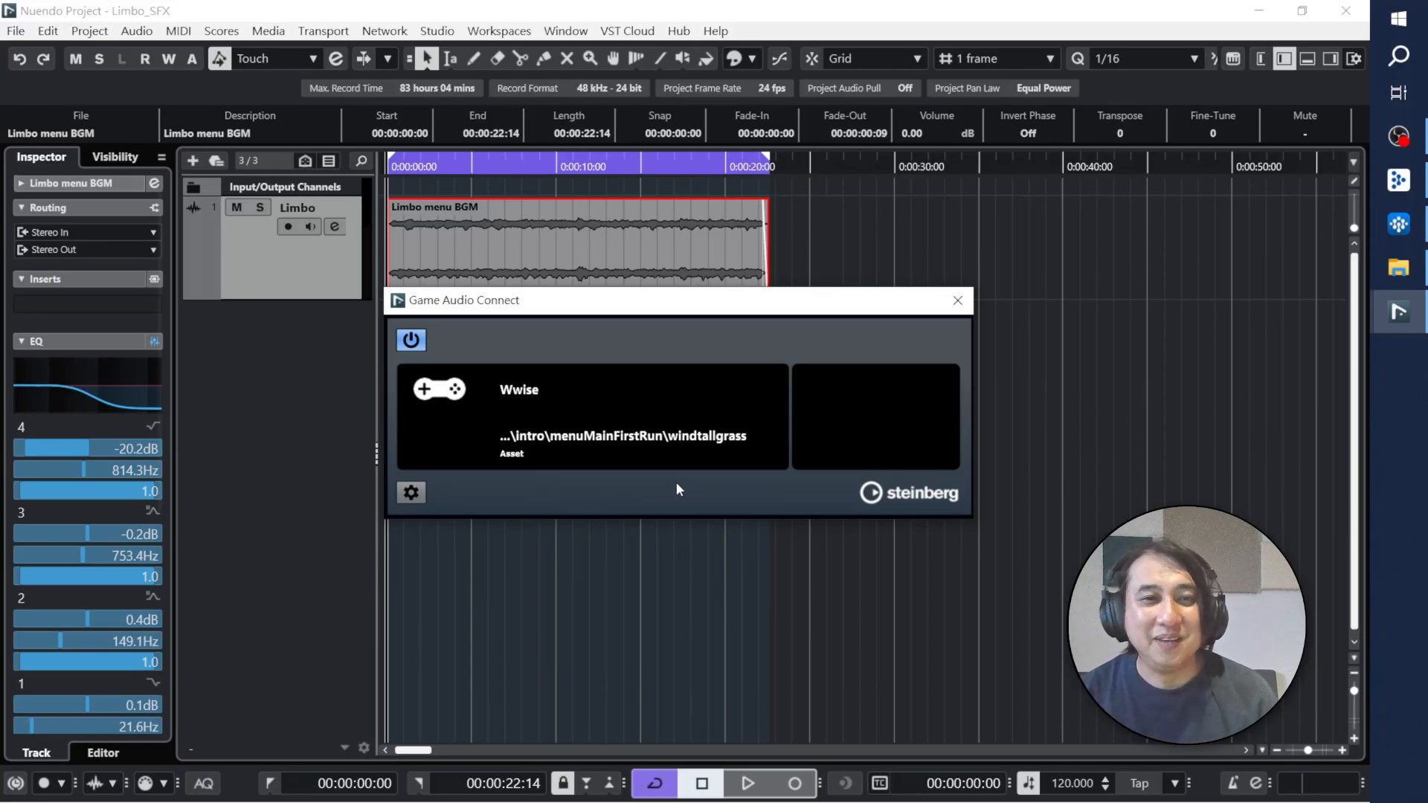
left_click_drag(543, 306, 810, 401)
left_click(295, 476)
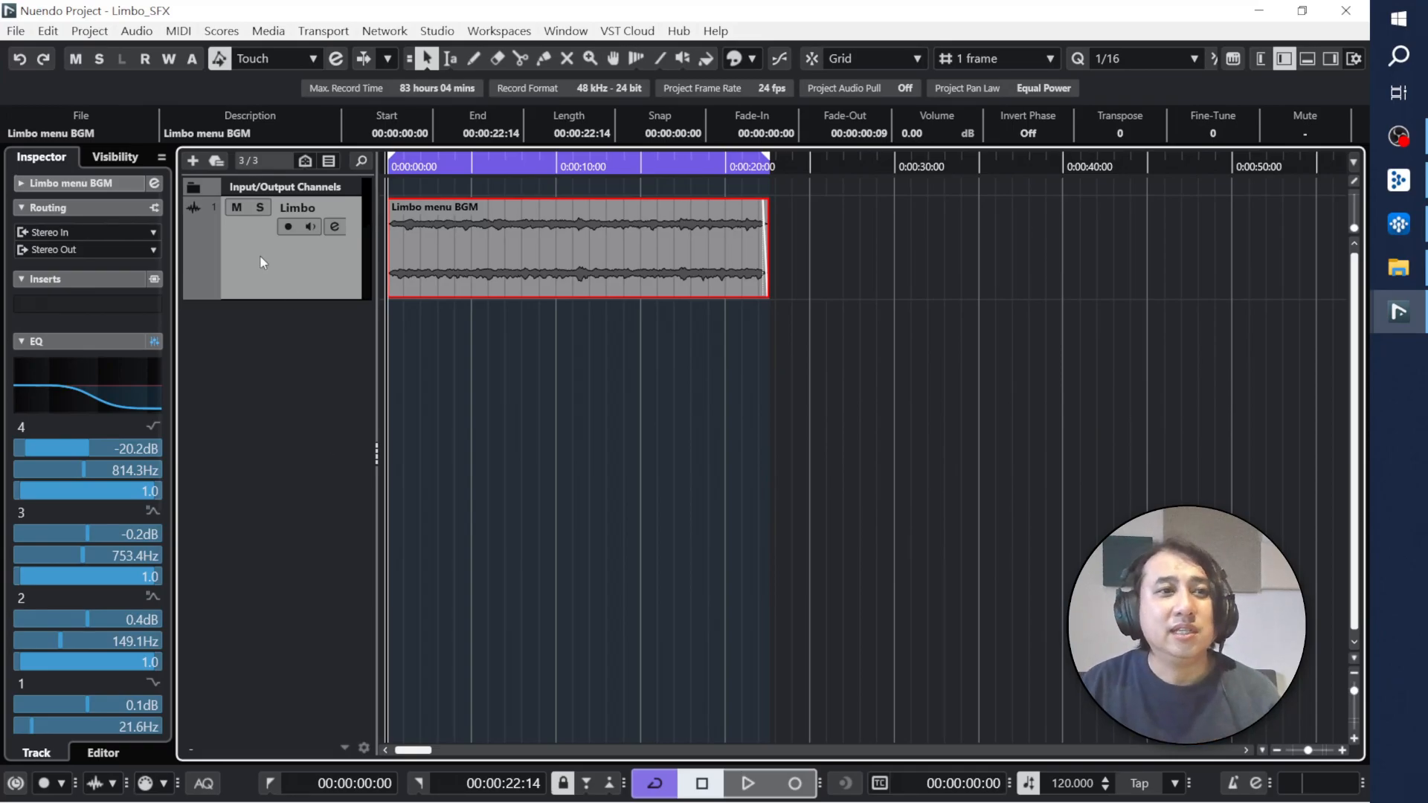
Step: Open the Key Commands settings and check which export options the project offers, including Selected Events
left_click(47, 31)
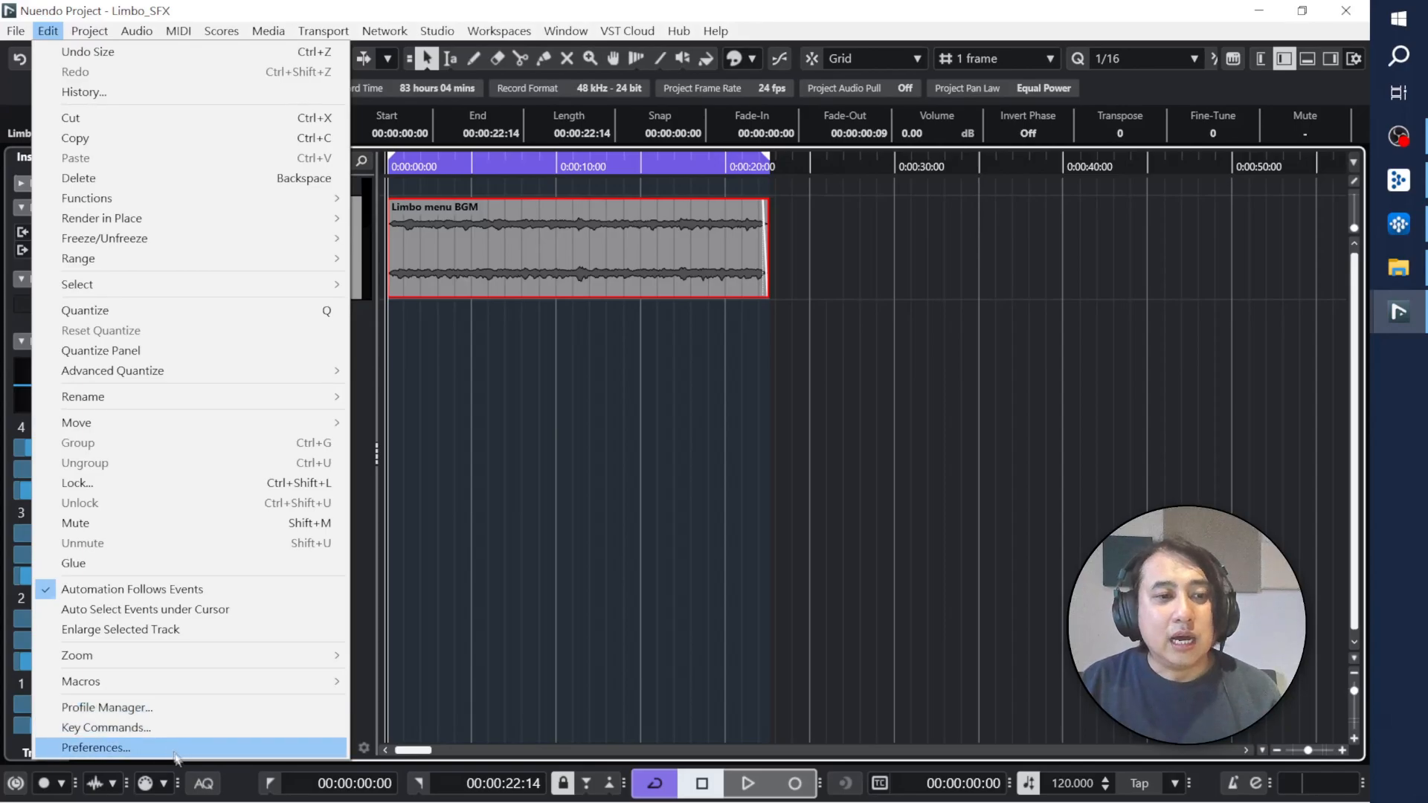
left_click(197, 728)
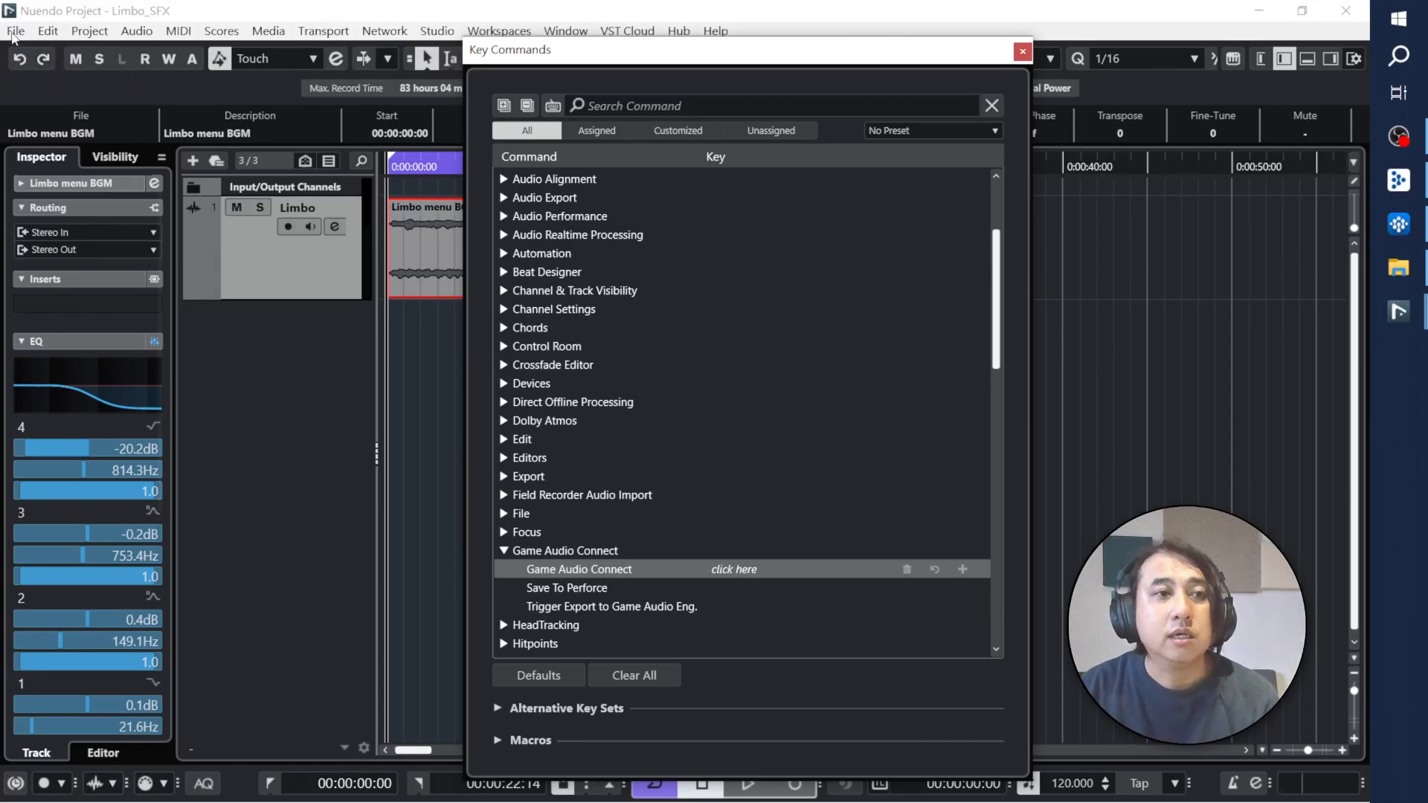
left_click(16, 30)
mouse_move(113, 333)
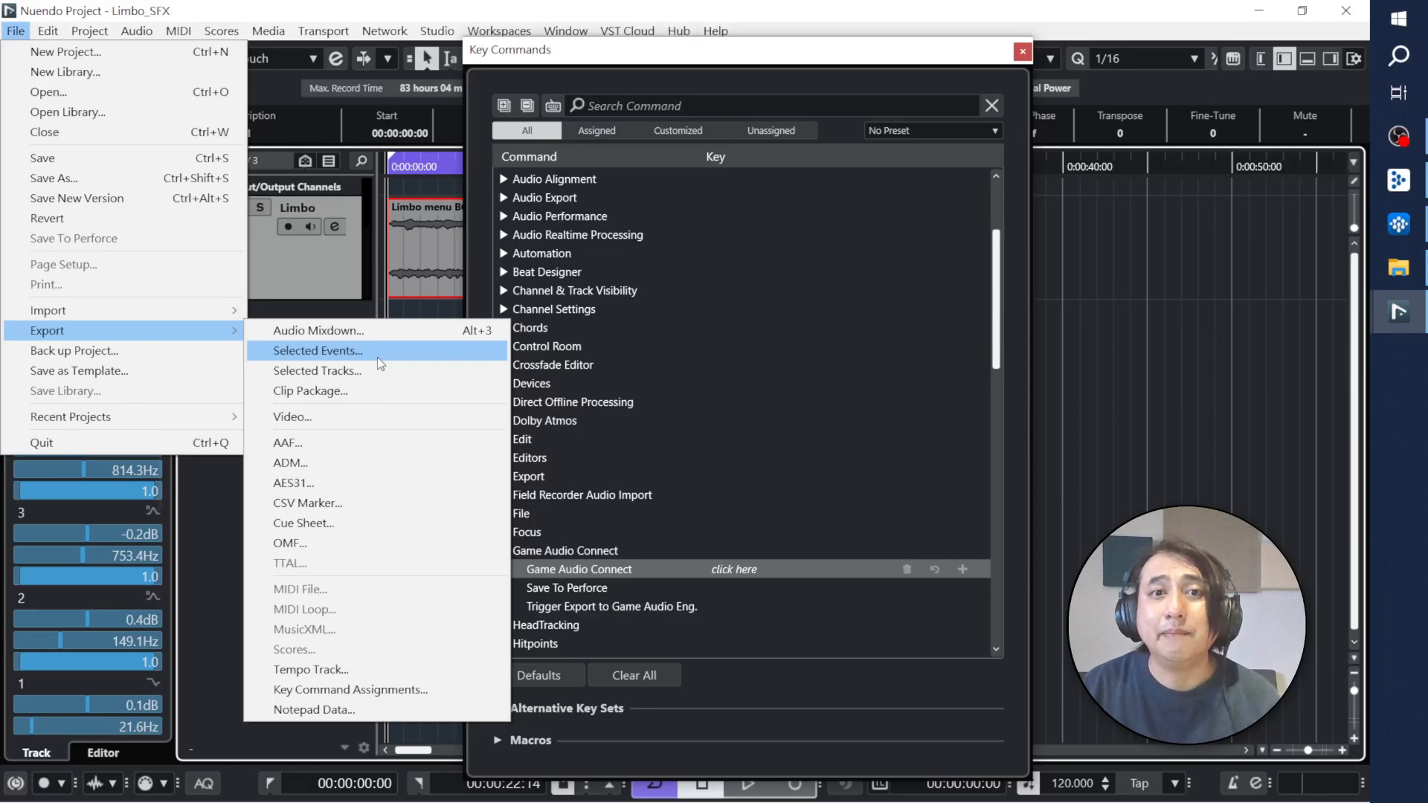
left_click(788, 58)
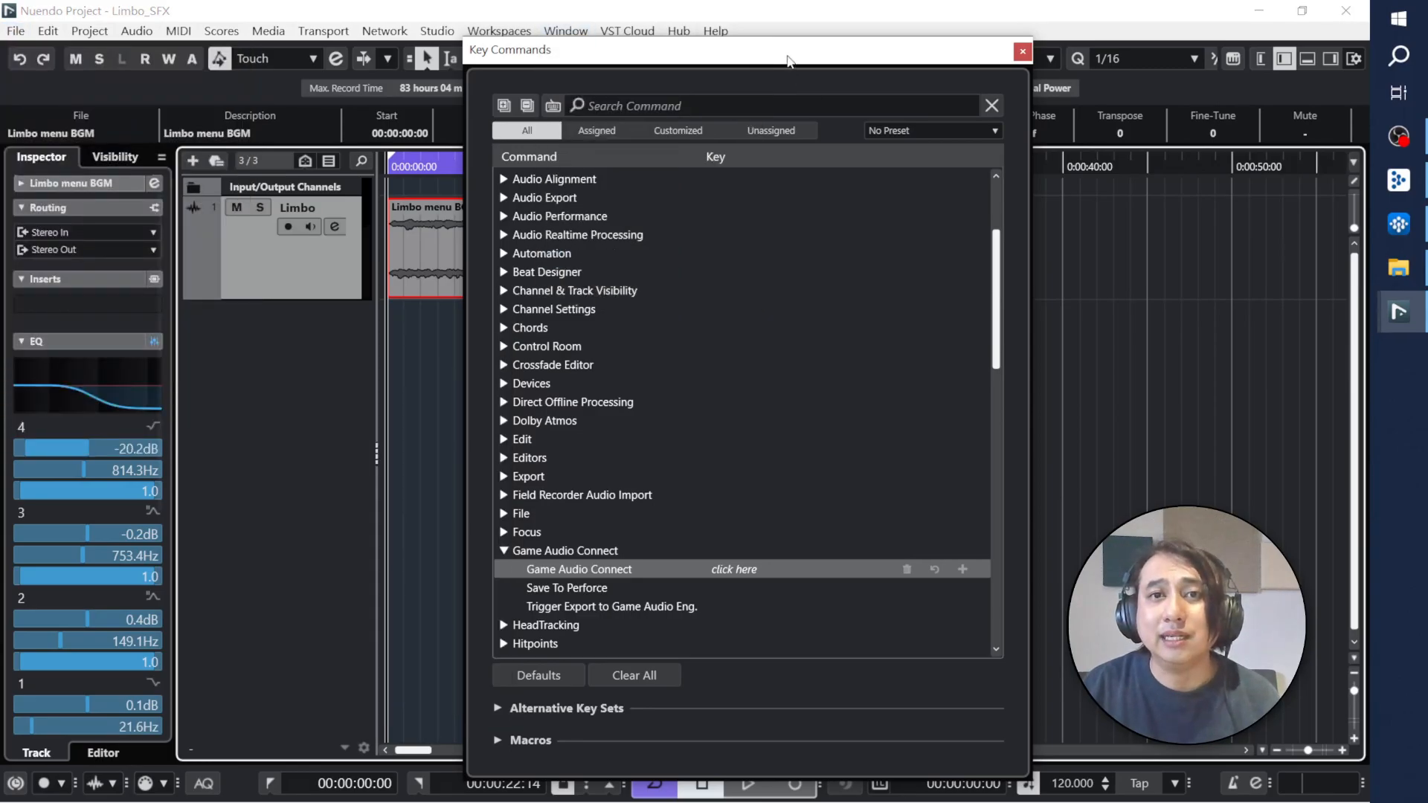
Step: Search the key commands for "export", assign Alt+4 to Export Selected Events by overriding its existing use, and close the settings
left_click(621, 110)
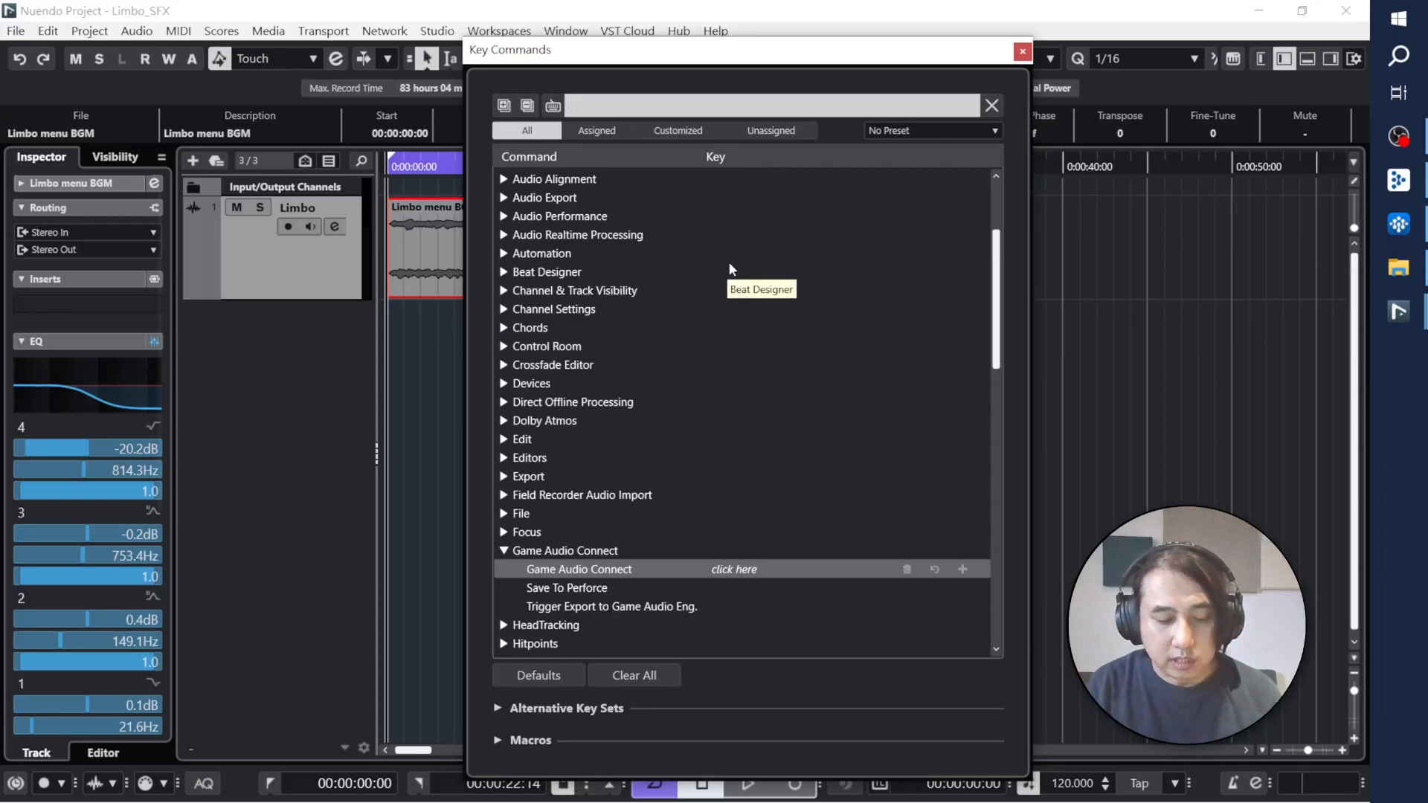
type("export")
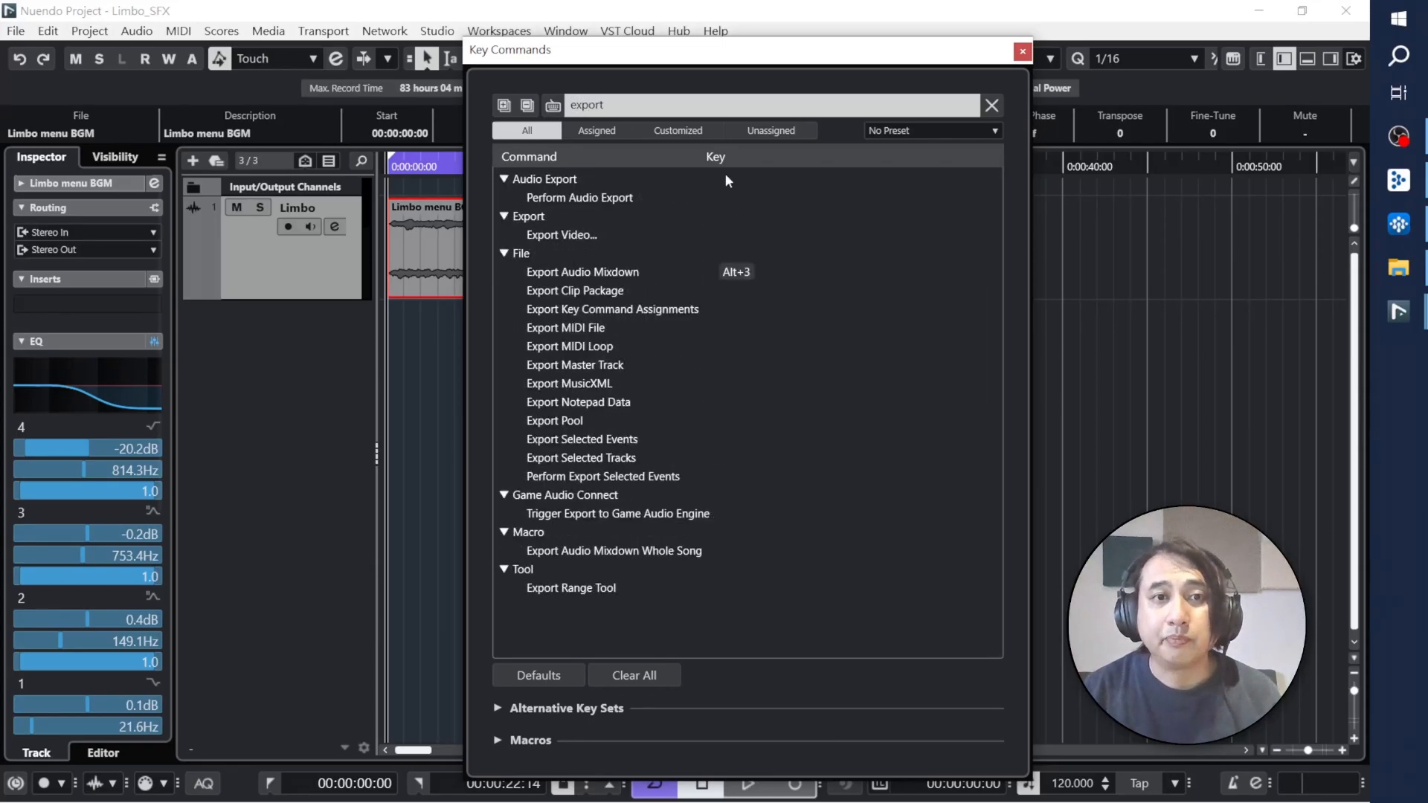
left_click(601, 440)
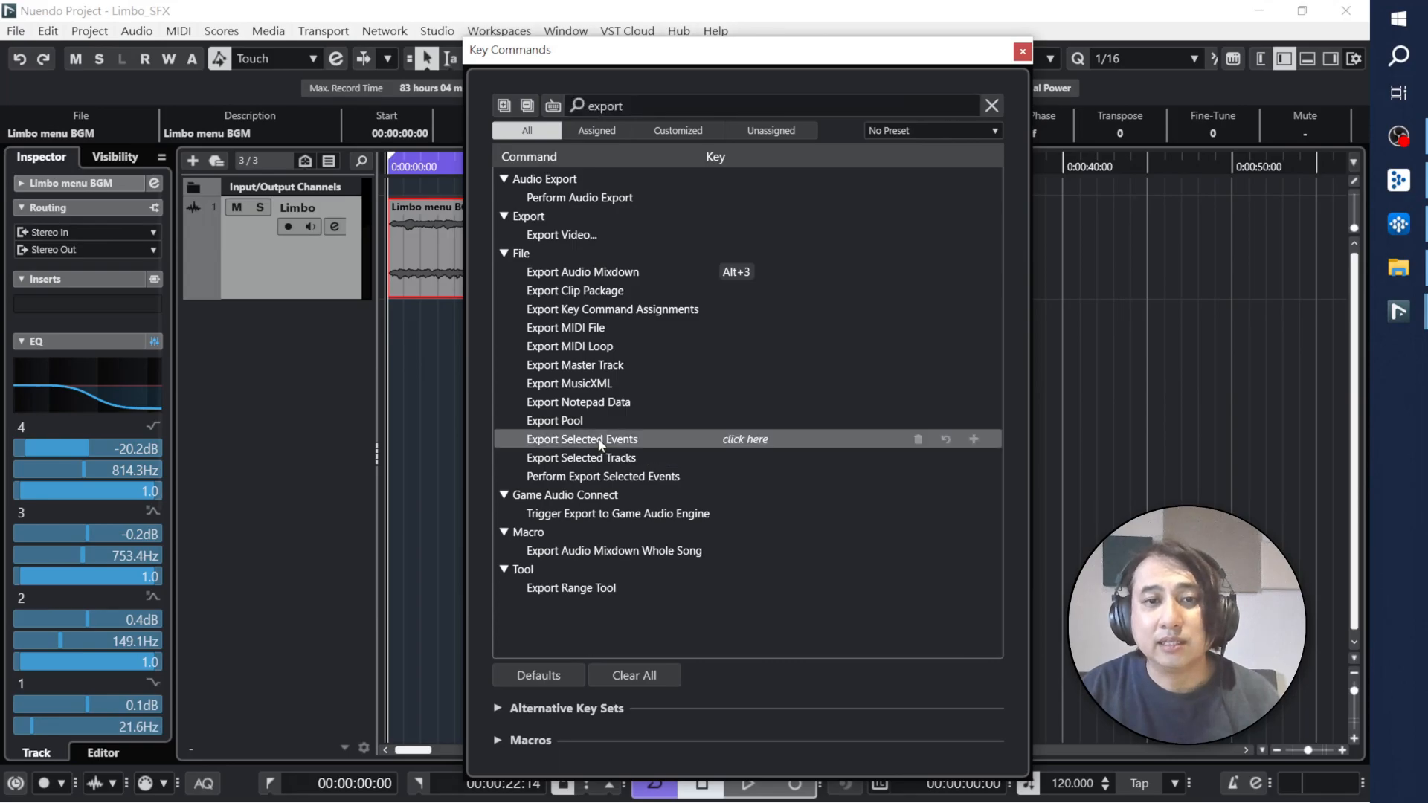
left_click(752, 442)
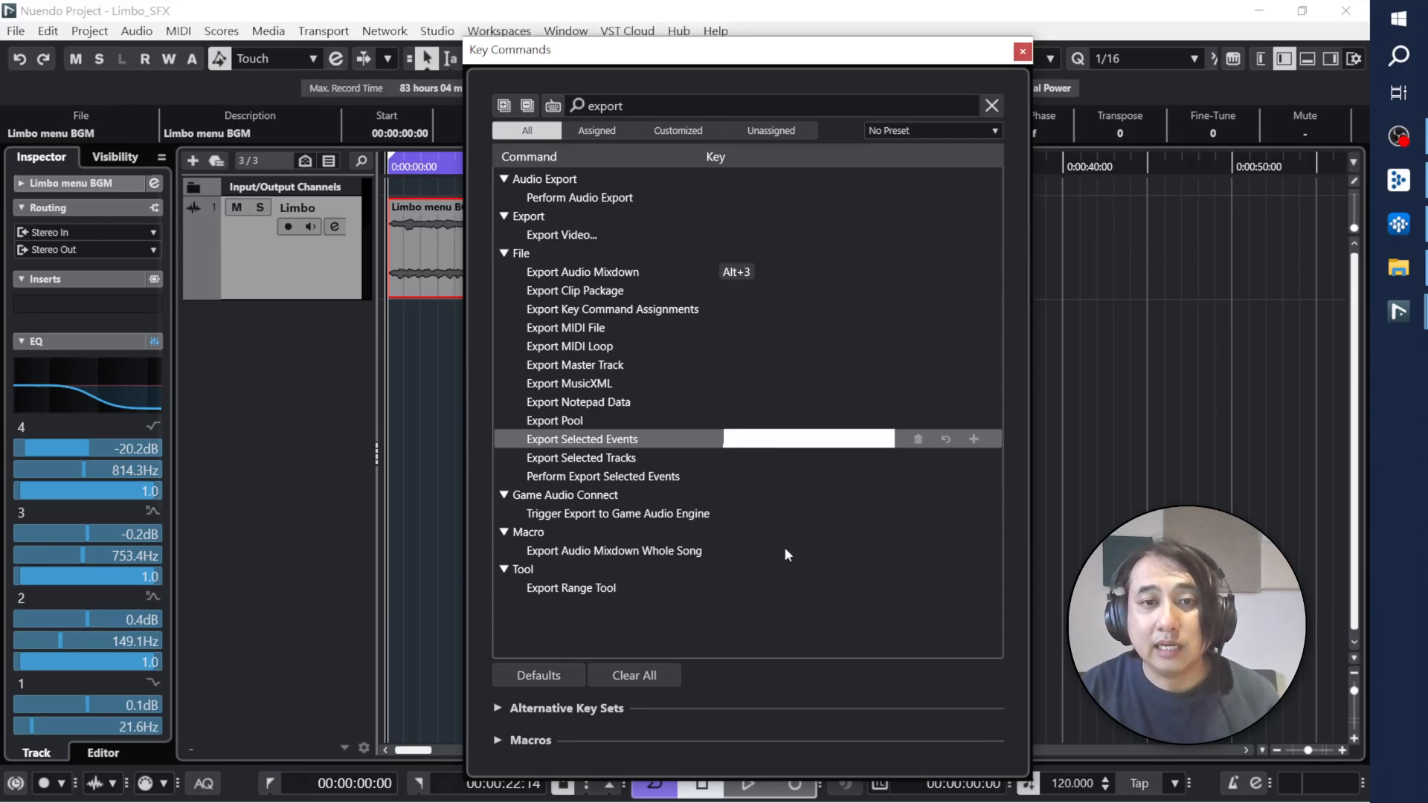
key("alt+4")
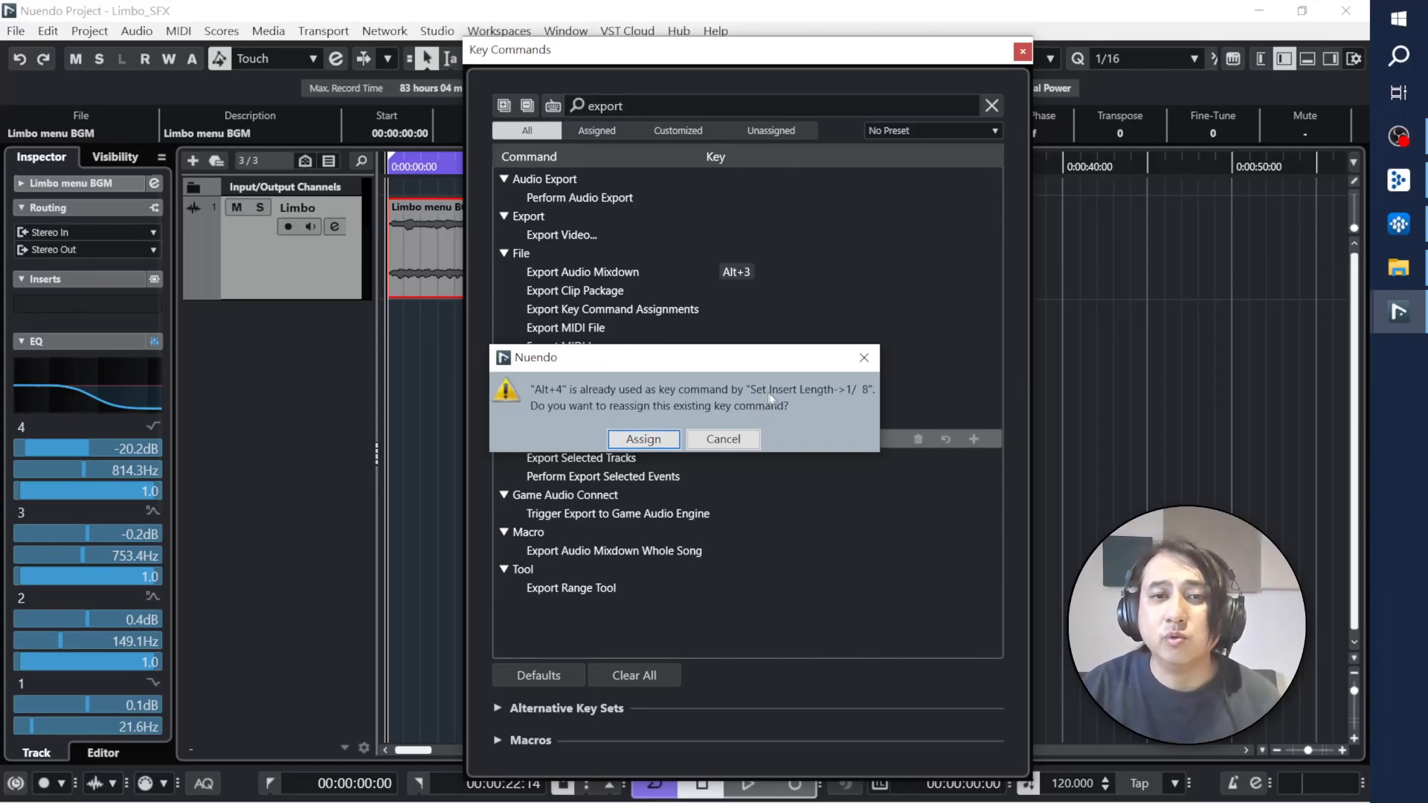
left_click(643, 440)
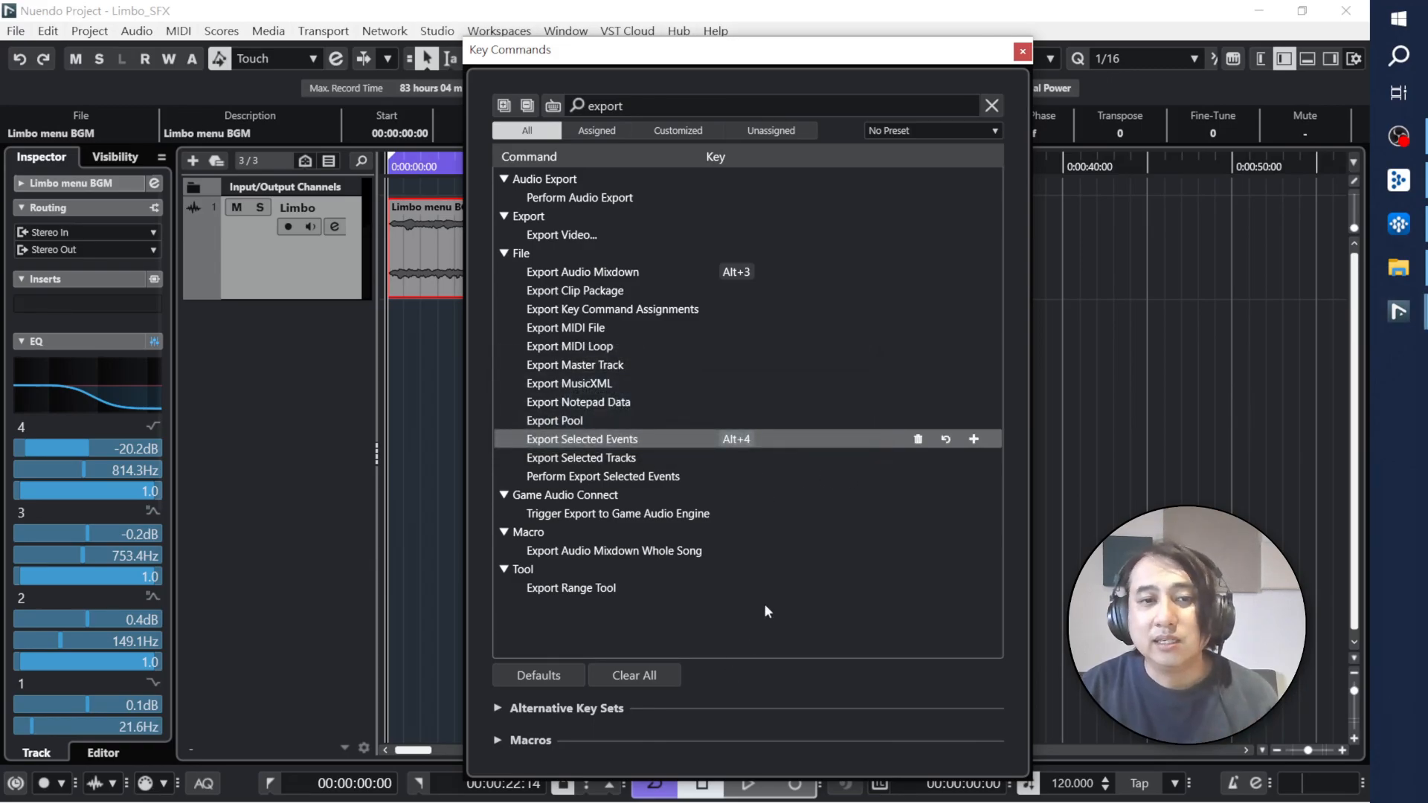
left_click(1022, 51)
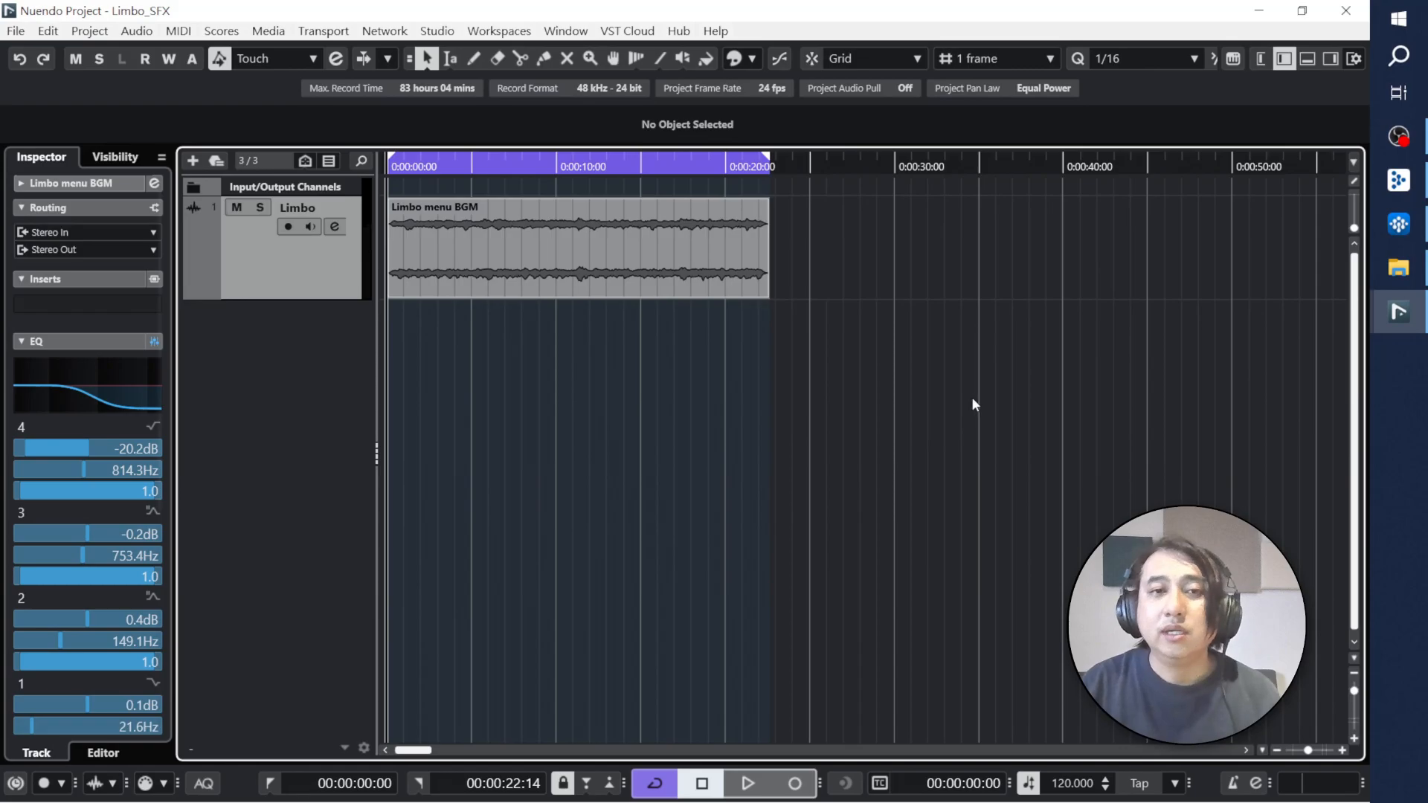
Step: Bring up the Game Audio Connect window to check the connected Wwise asset, and return to the project
mouse_move(1397, 312)
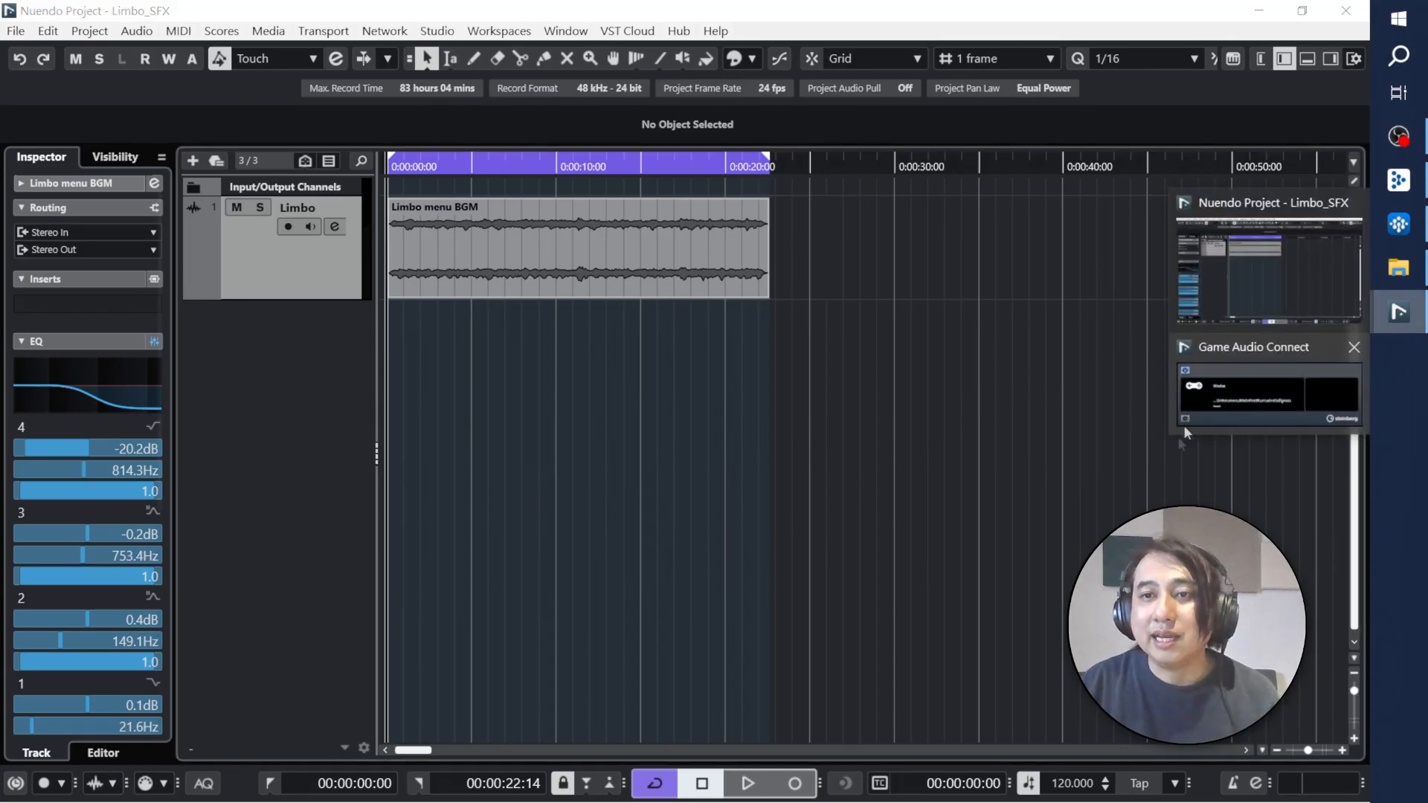
left_click(1241, 402)
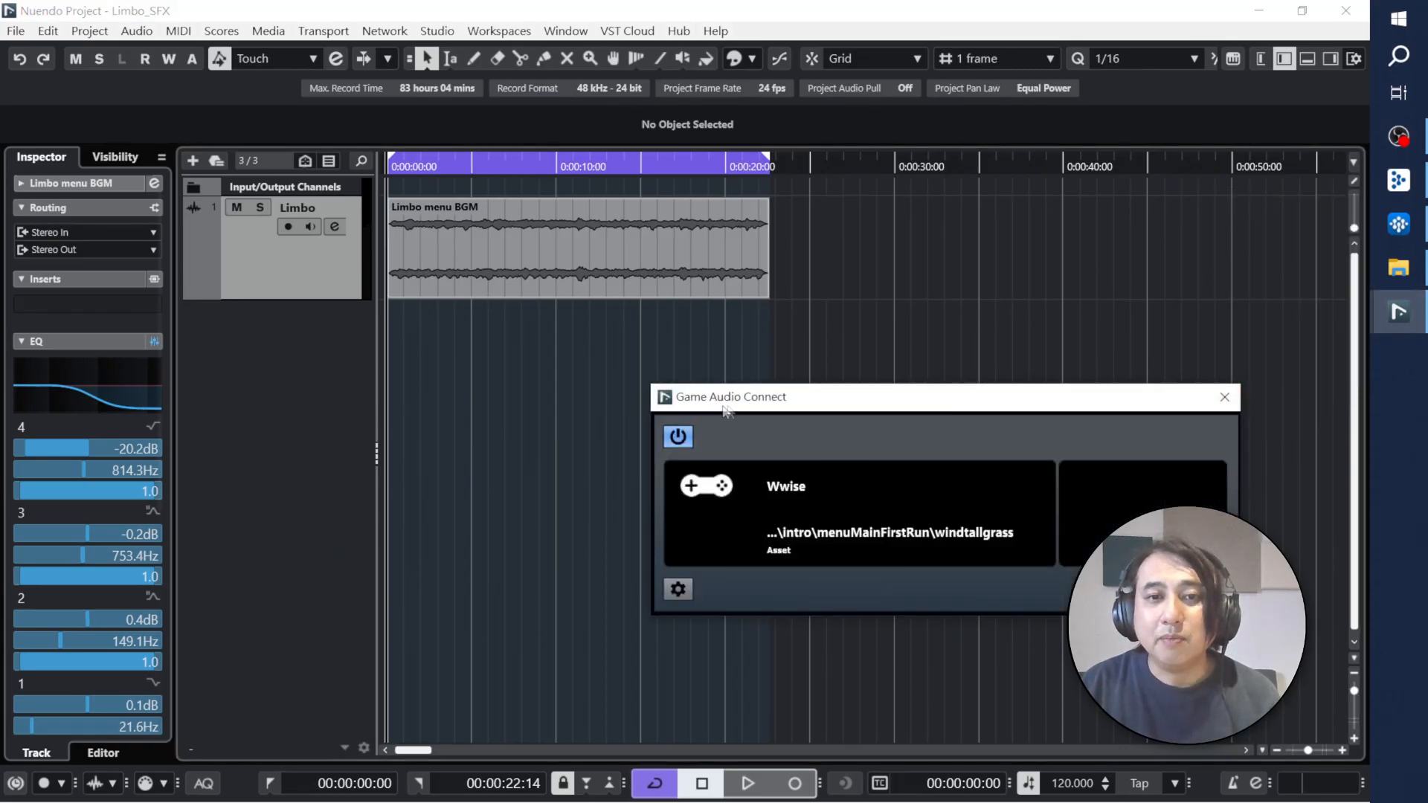
left_click(566, 430)
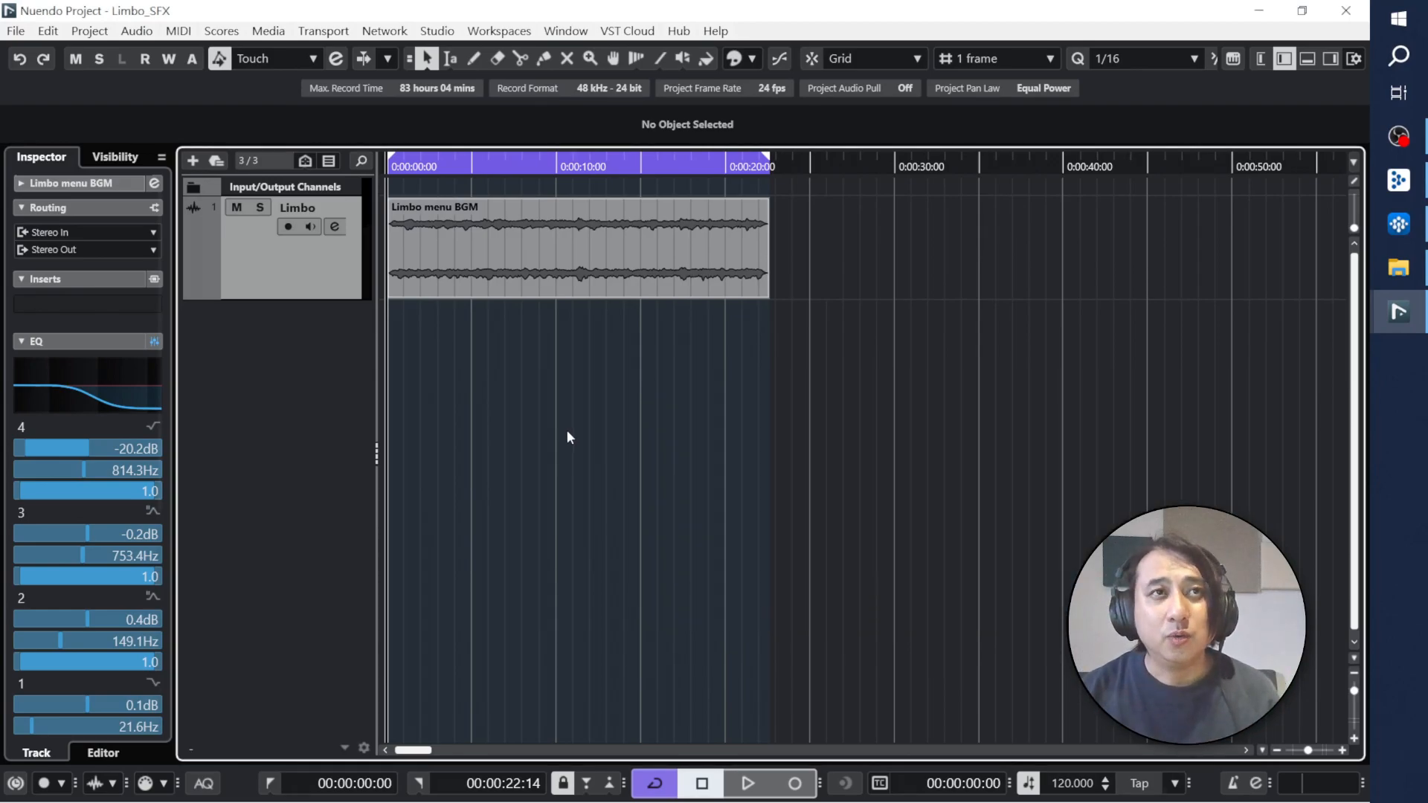
Step: Switch to Wwise and collapse the windtallgrass and sfx_windtallgrasstapeFRZ entries in the menuMainFirstRun contents
mouse_move(1399, 186)
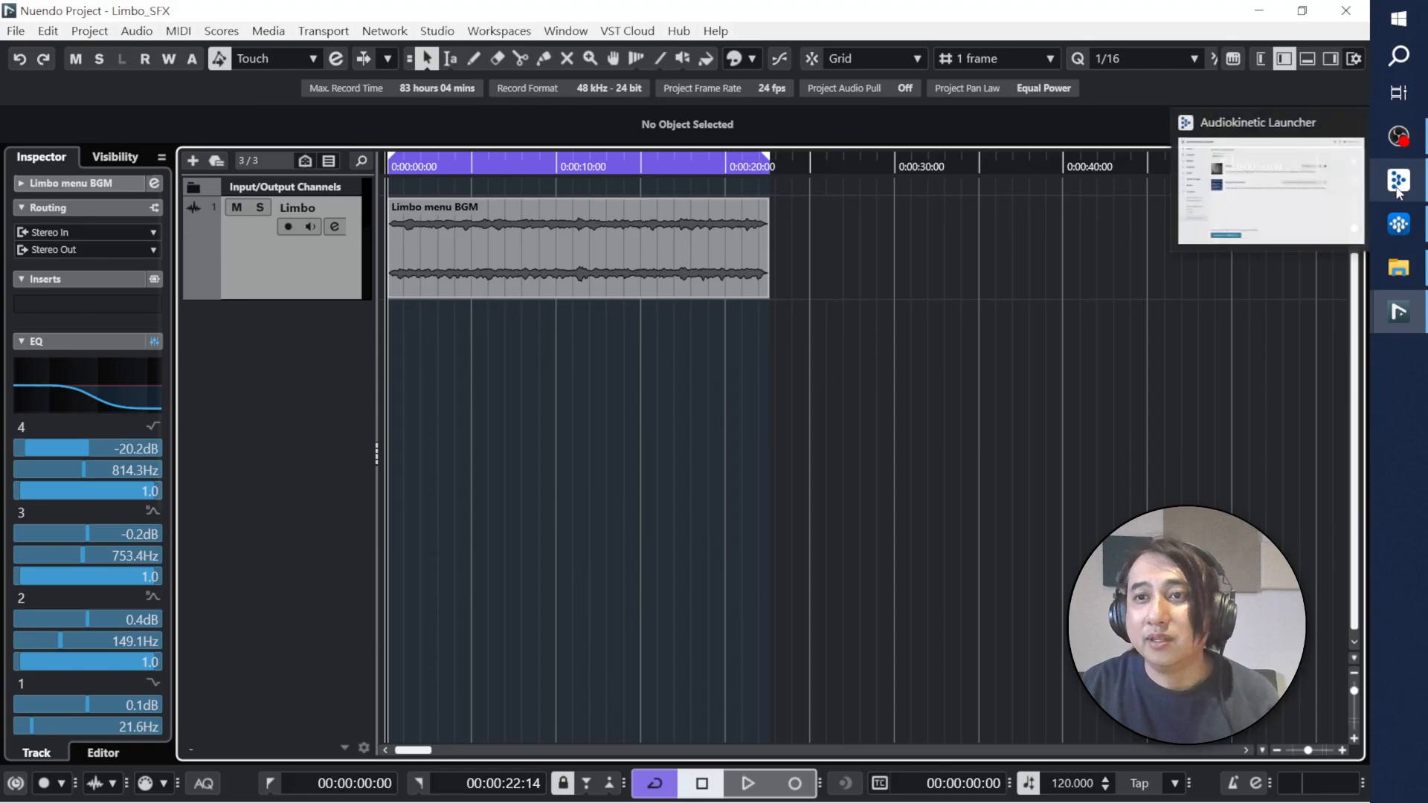
left_click(1398, 223)
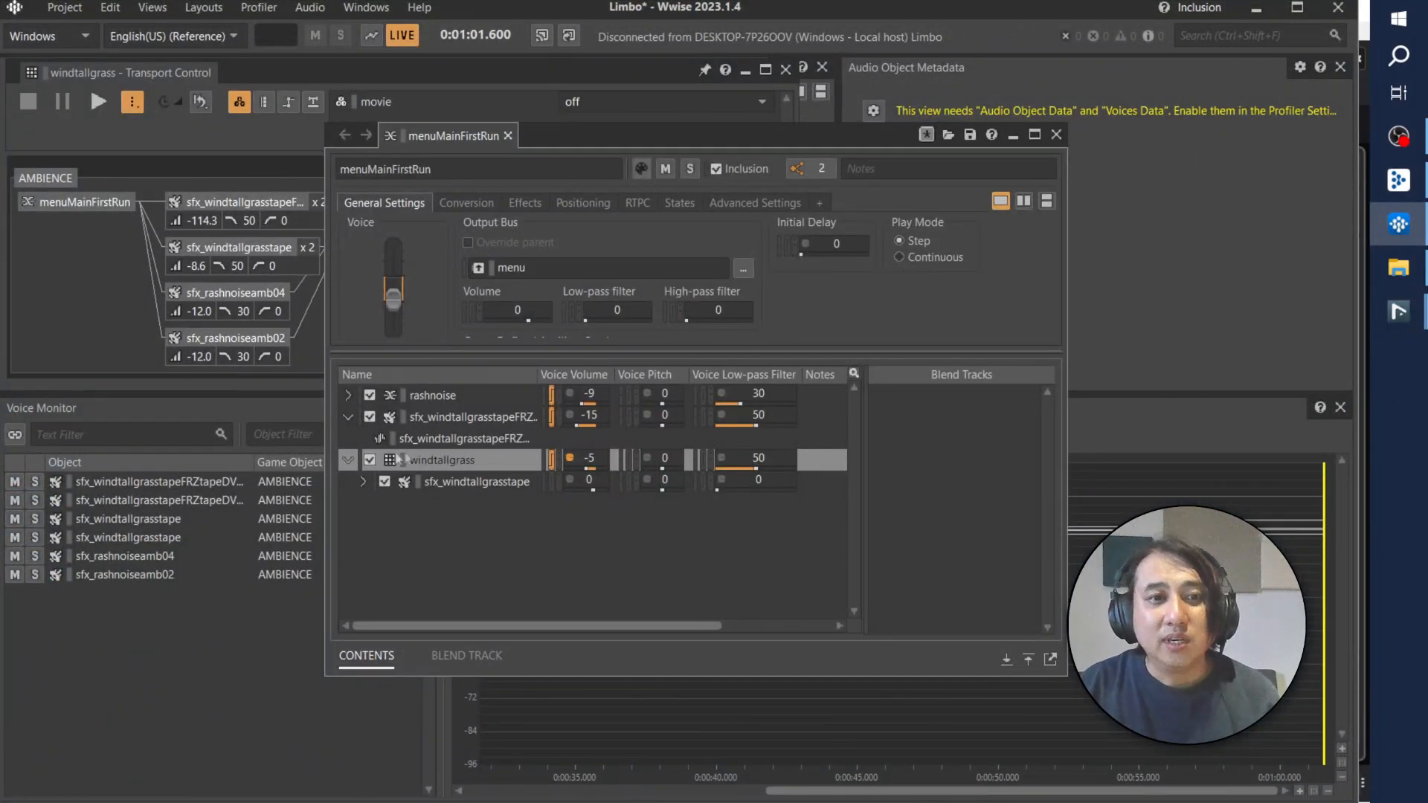
left_click(347, 461)
left_click(348, 421)
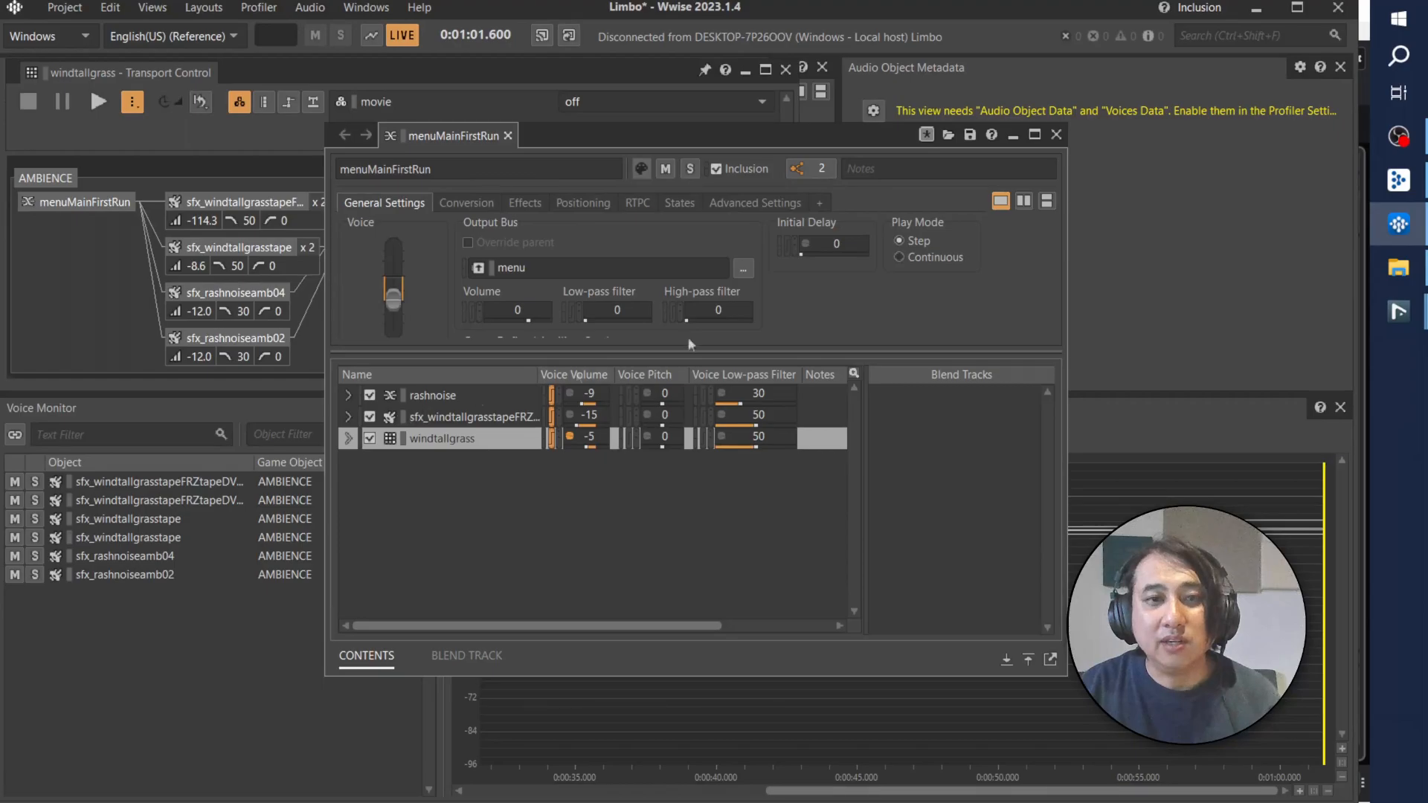
Step: Minimise Wwise and the Nuendo project to reveal the Game Audio Connect window, and move it lower over the Audiokinetic Launcher
left_click(1254, 8)
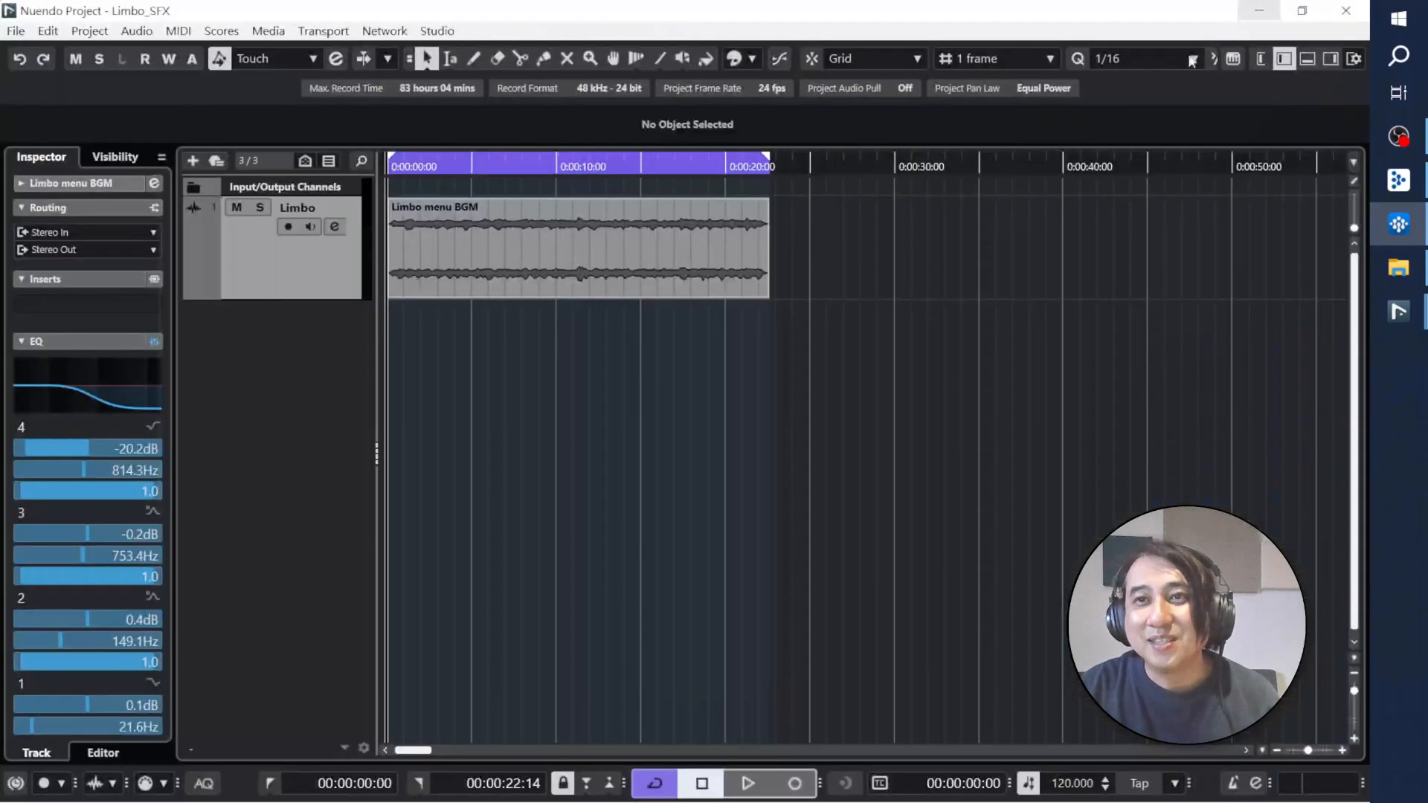
left_click(1258, 12)
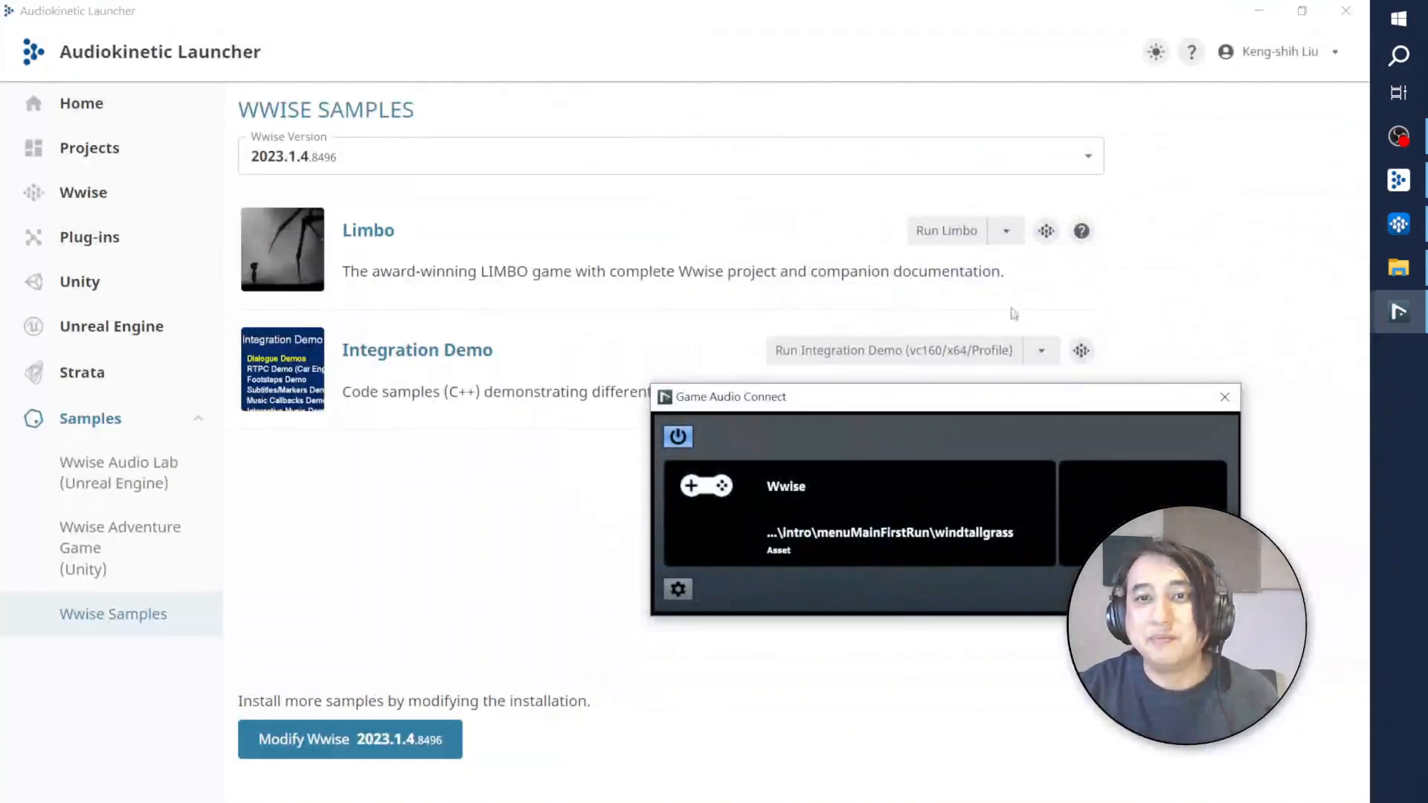
left_click_drag(1103, 401, 1191, 460)
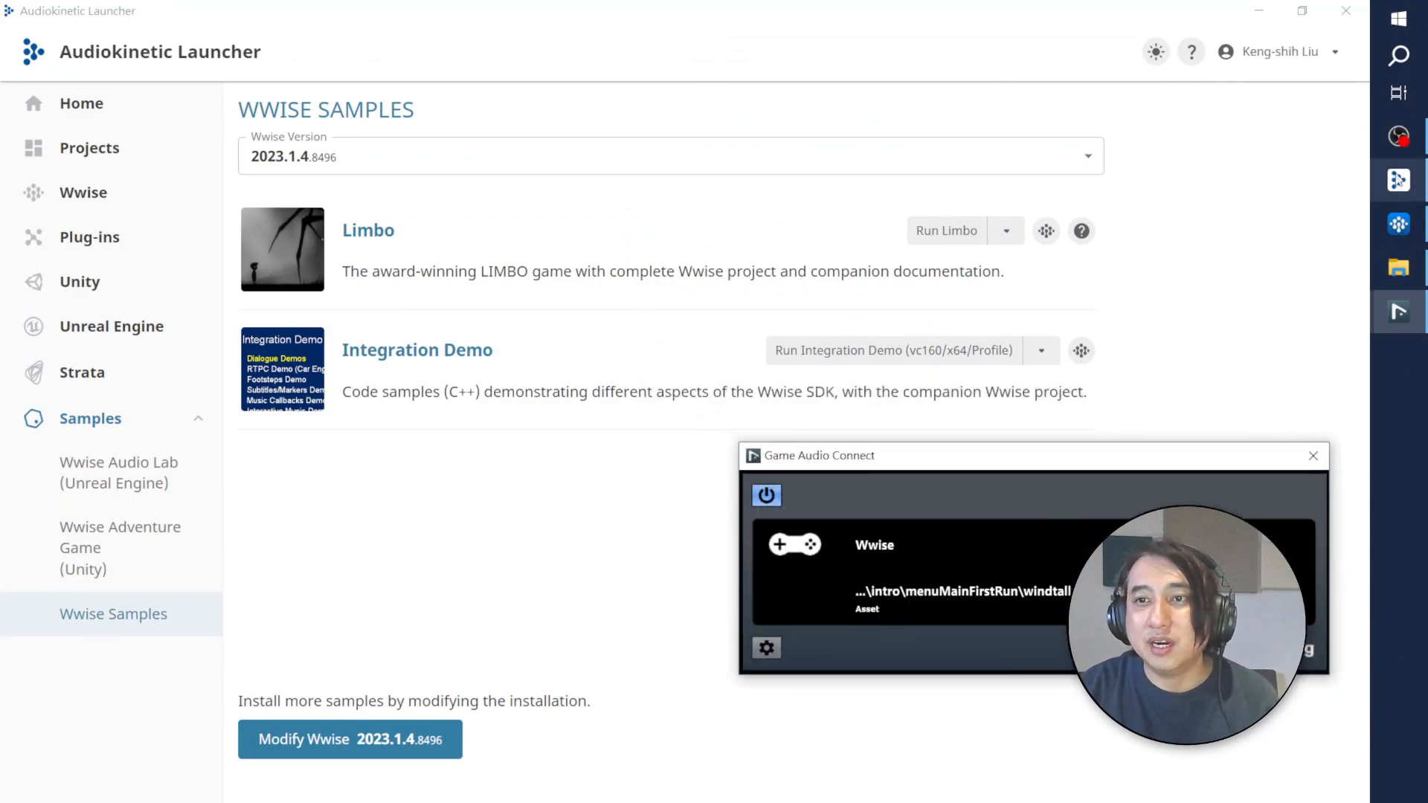
Step: Return to Wwise, play the windtallgrass sound for a few seconds, and stop it
left_click(1398, 227)
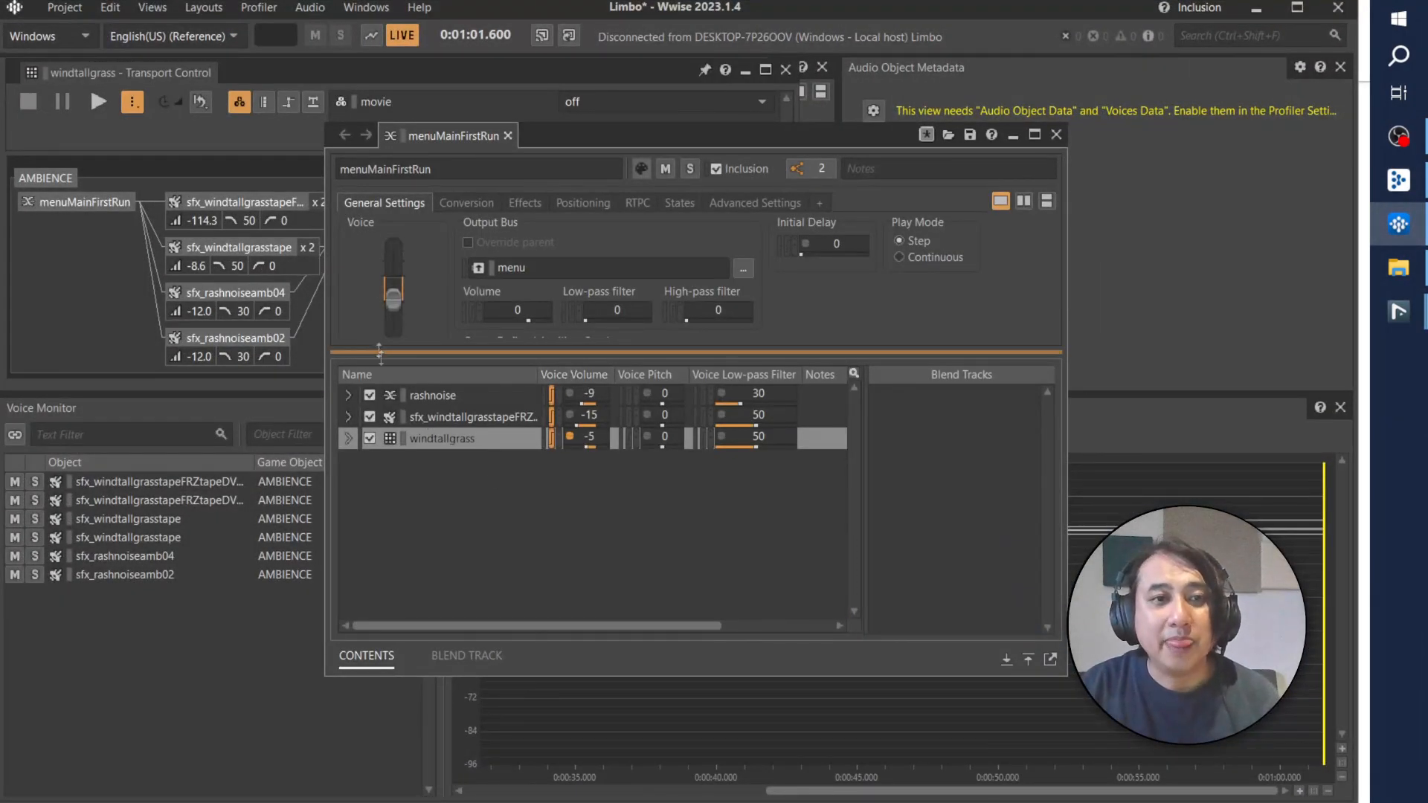
left_click(99, 105)
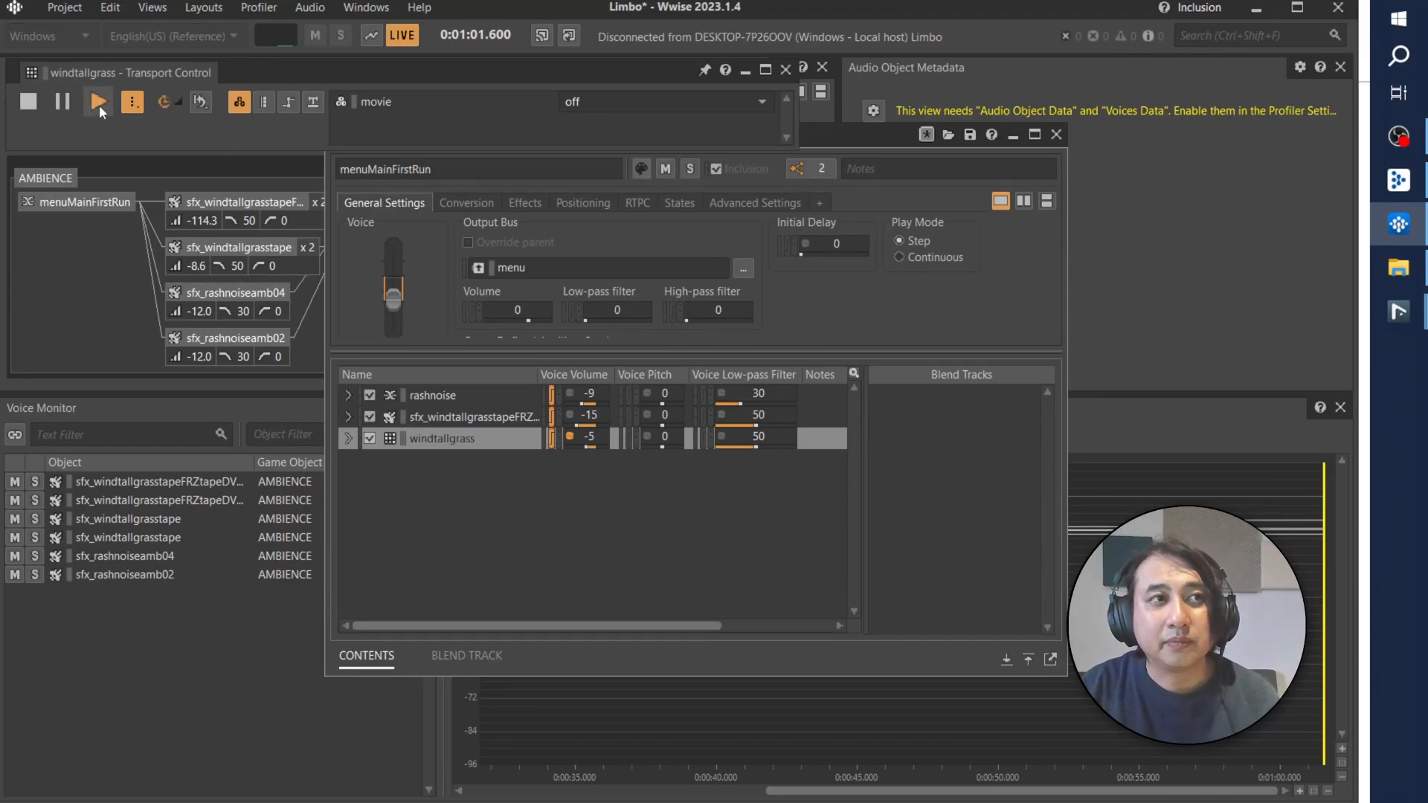
left_click(28, 102)
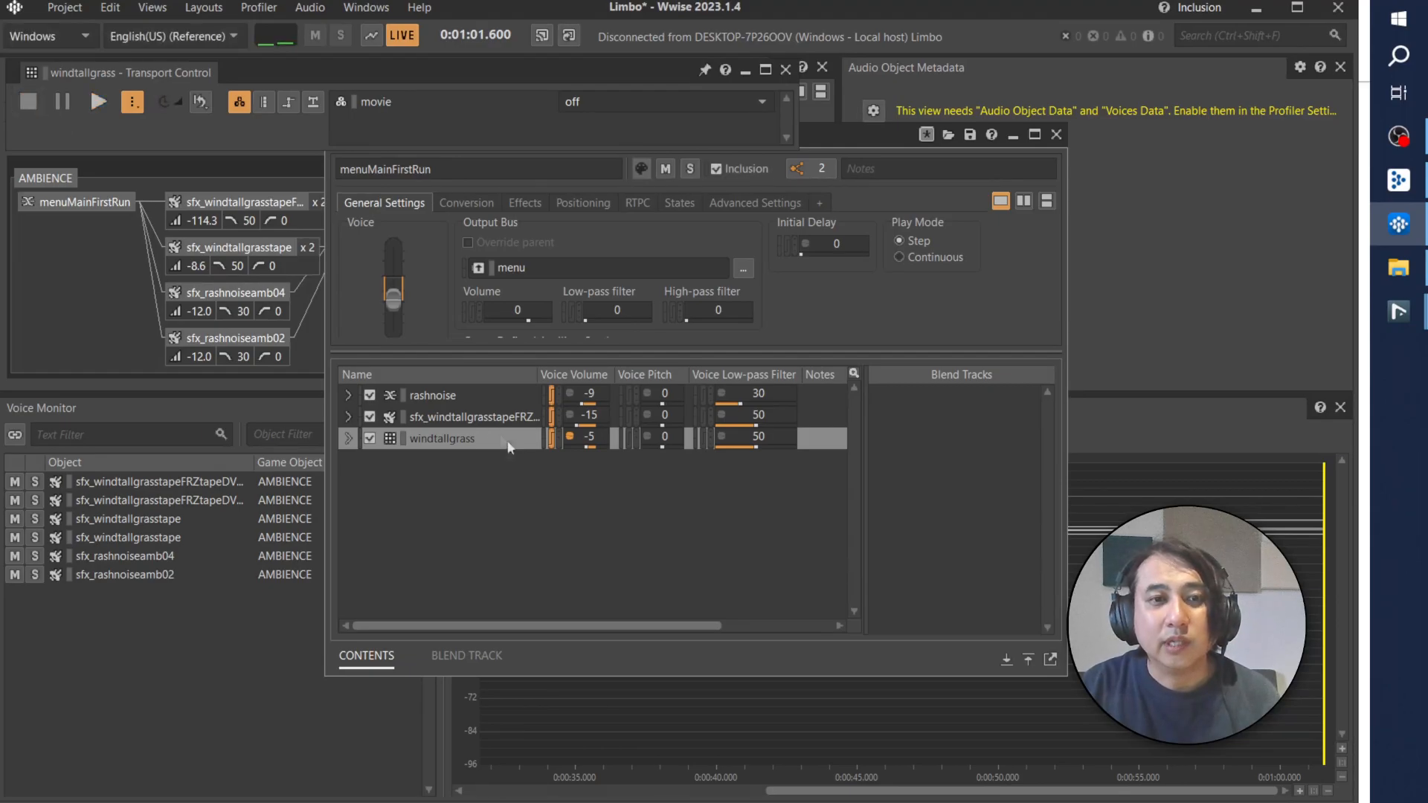
left_click(435, 399)
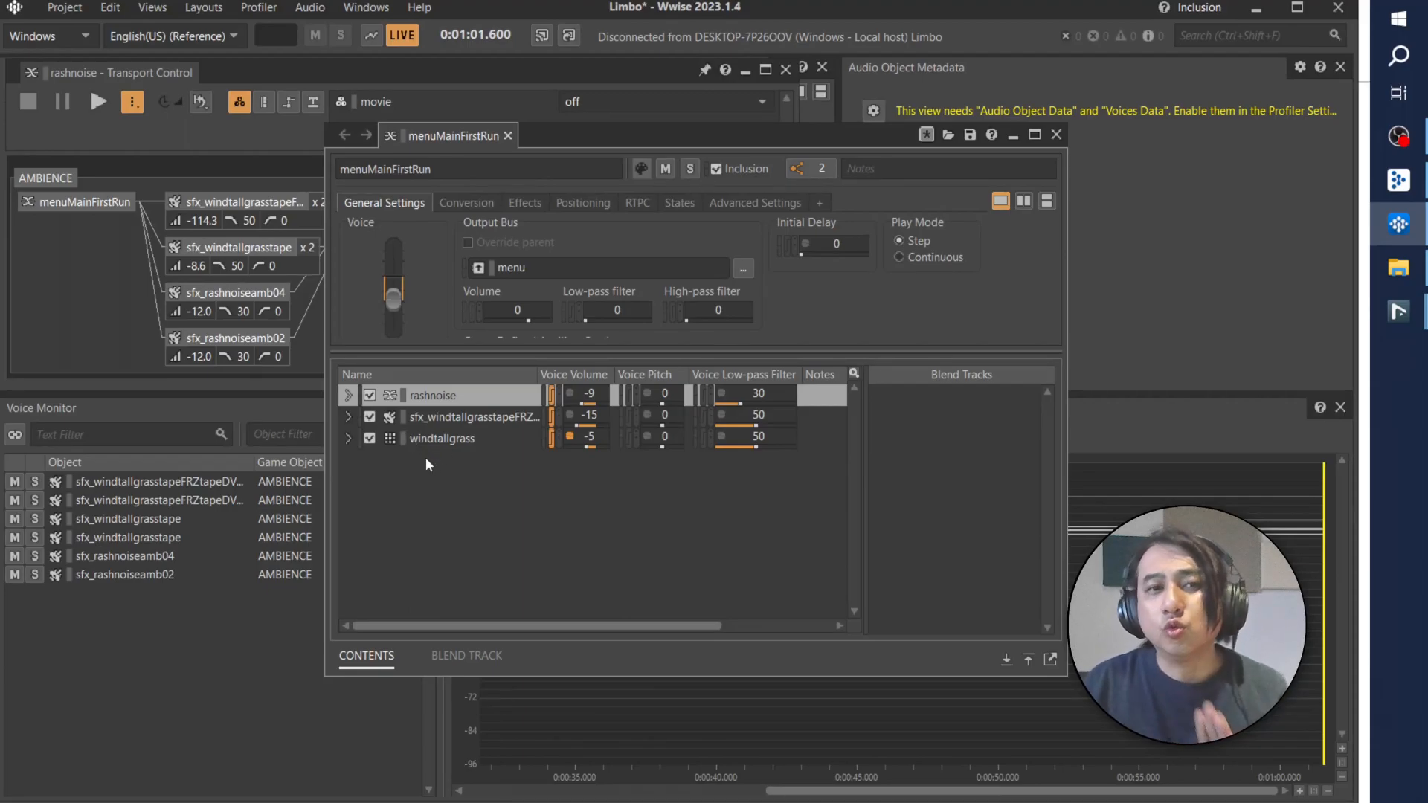
right_click(439, 402)
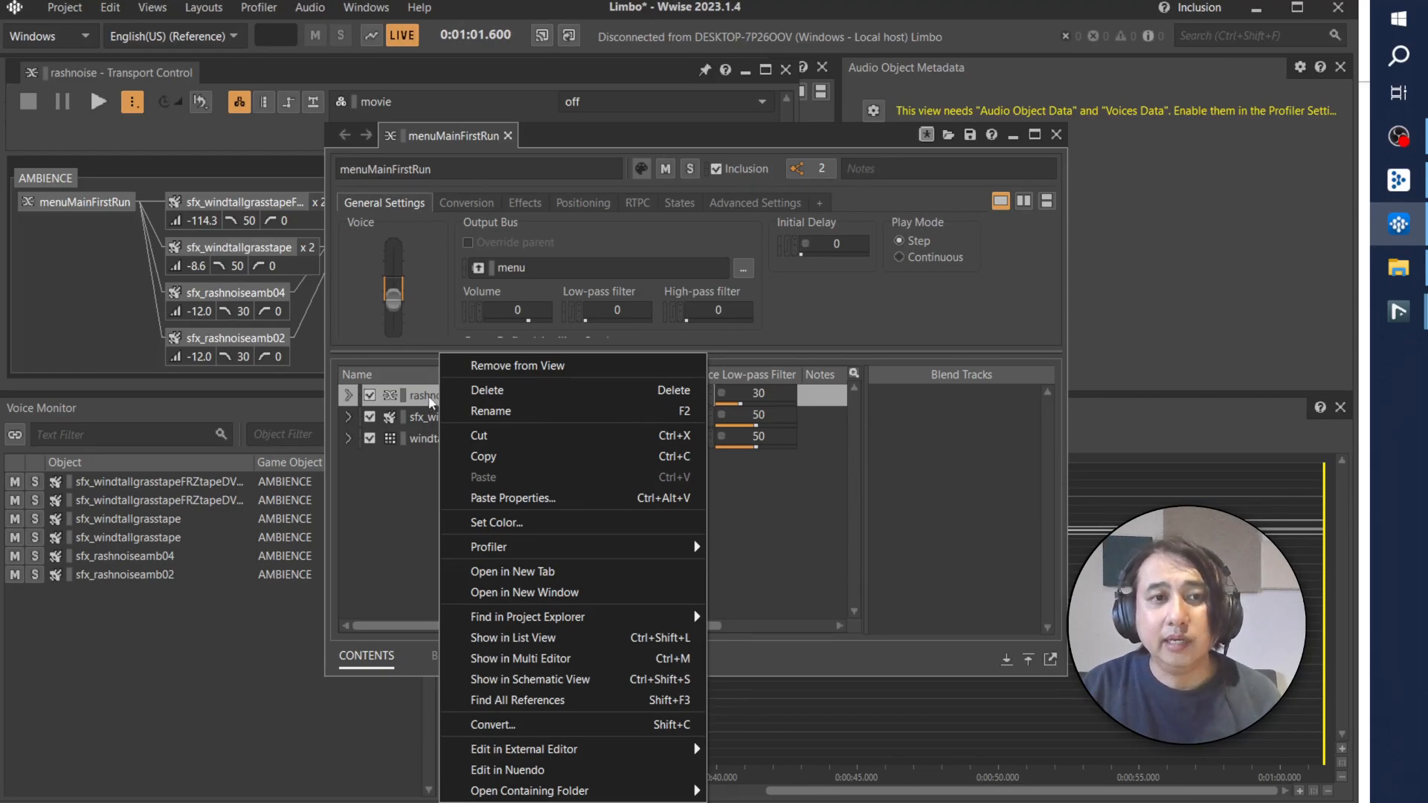
key("Escape")
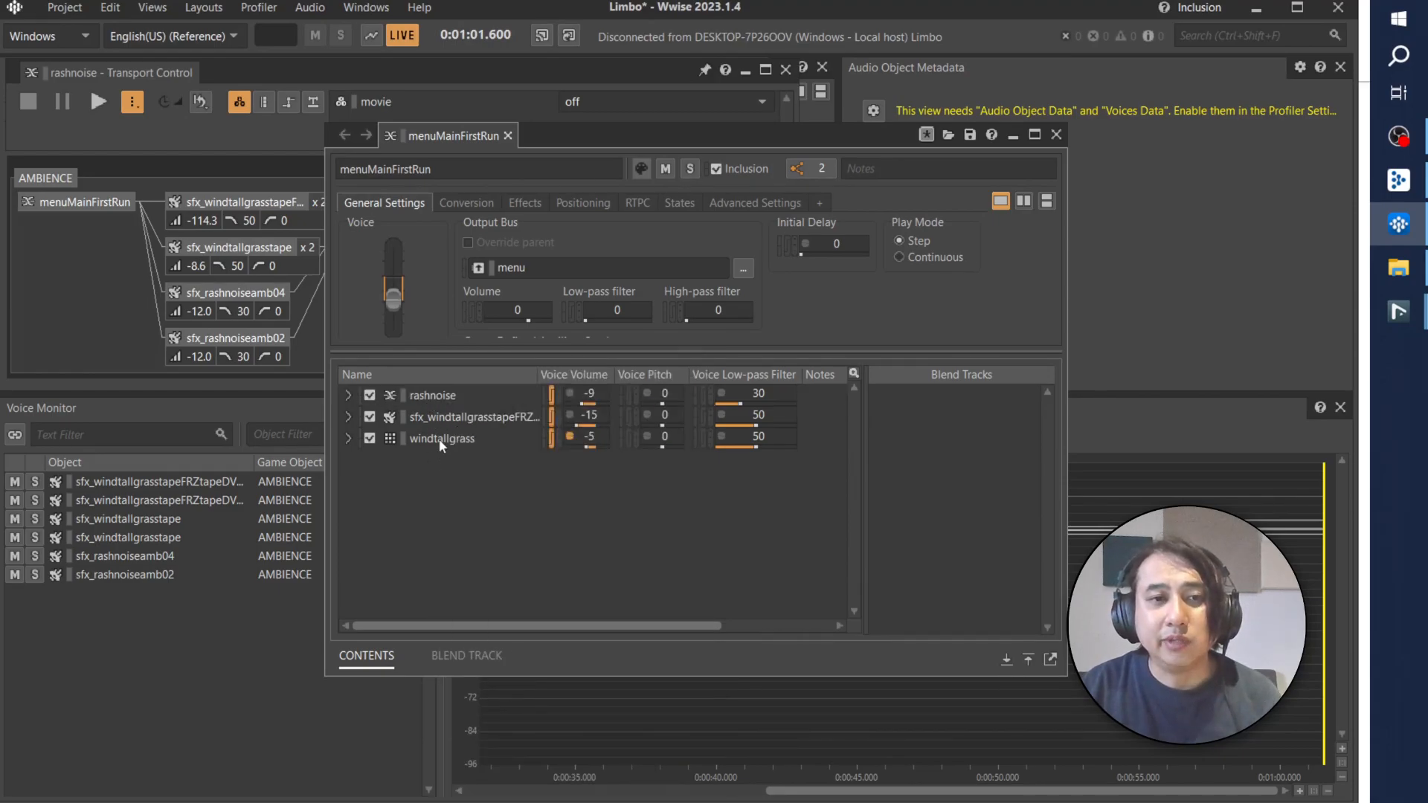
Step: Duplicate the windtallgrass container within menuMainFirstRun by copying and pasting it
left_click(440, 442)
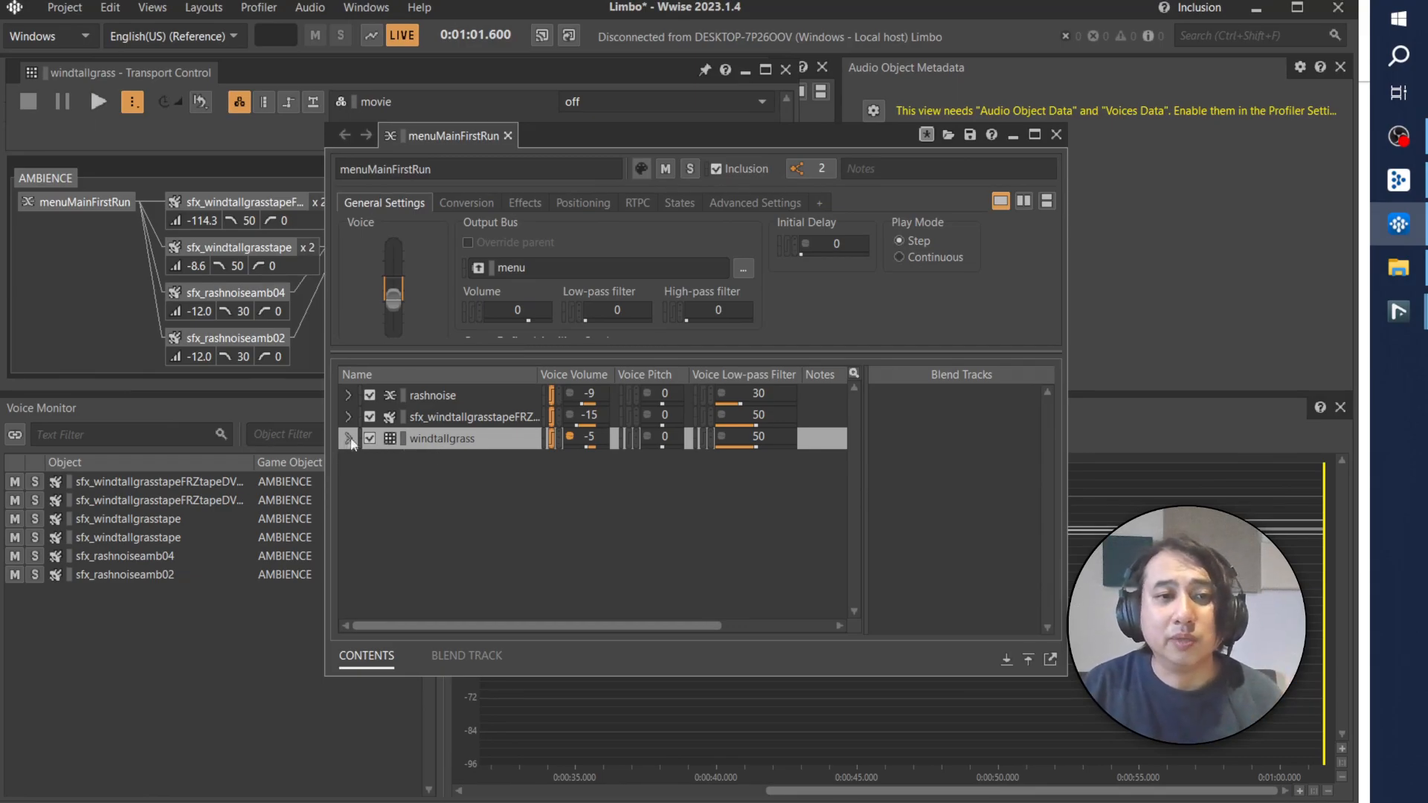
right_click(448, 441)
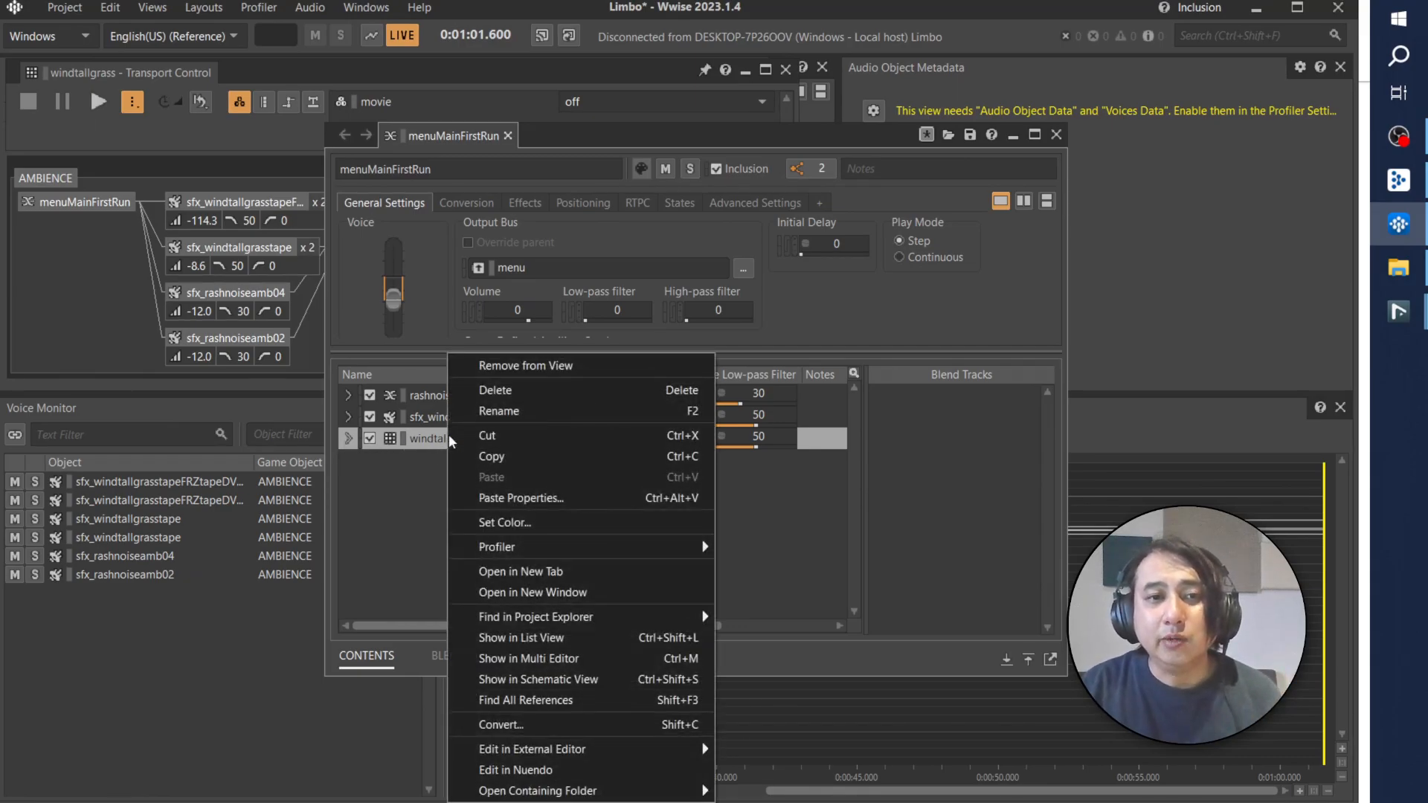
left_click(556, 463)
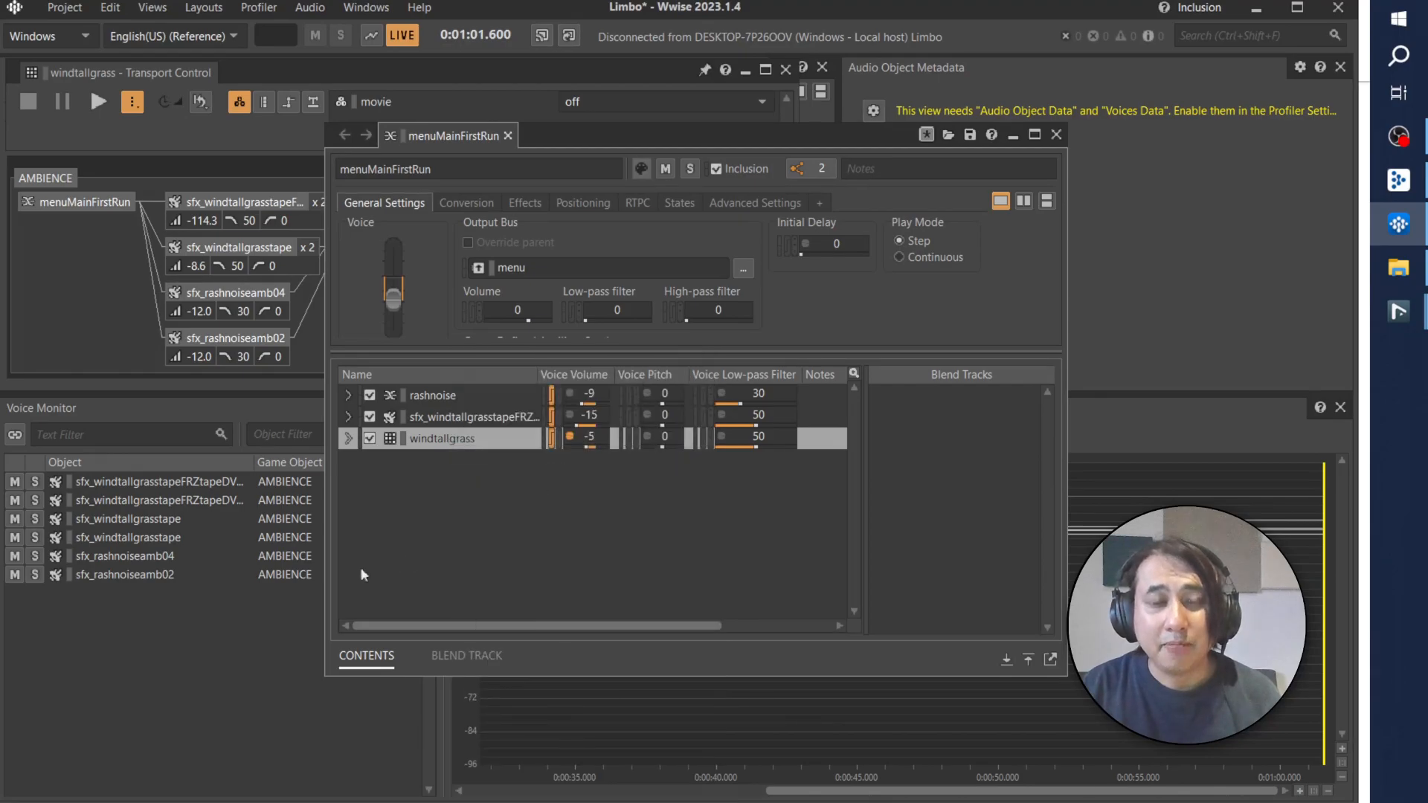
right_click(422, 466)
left_click(413, 455)
right_click(428, 439)
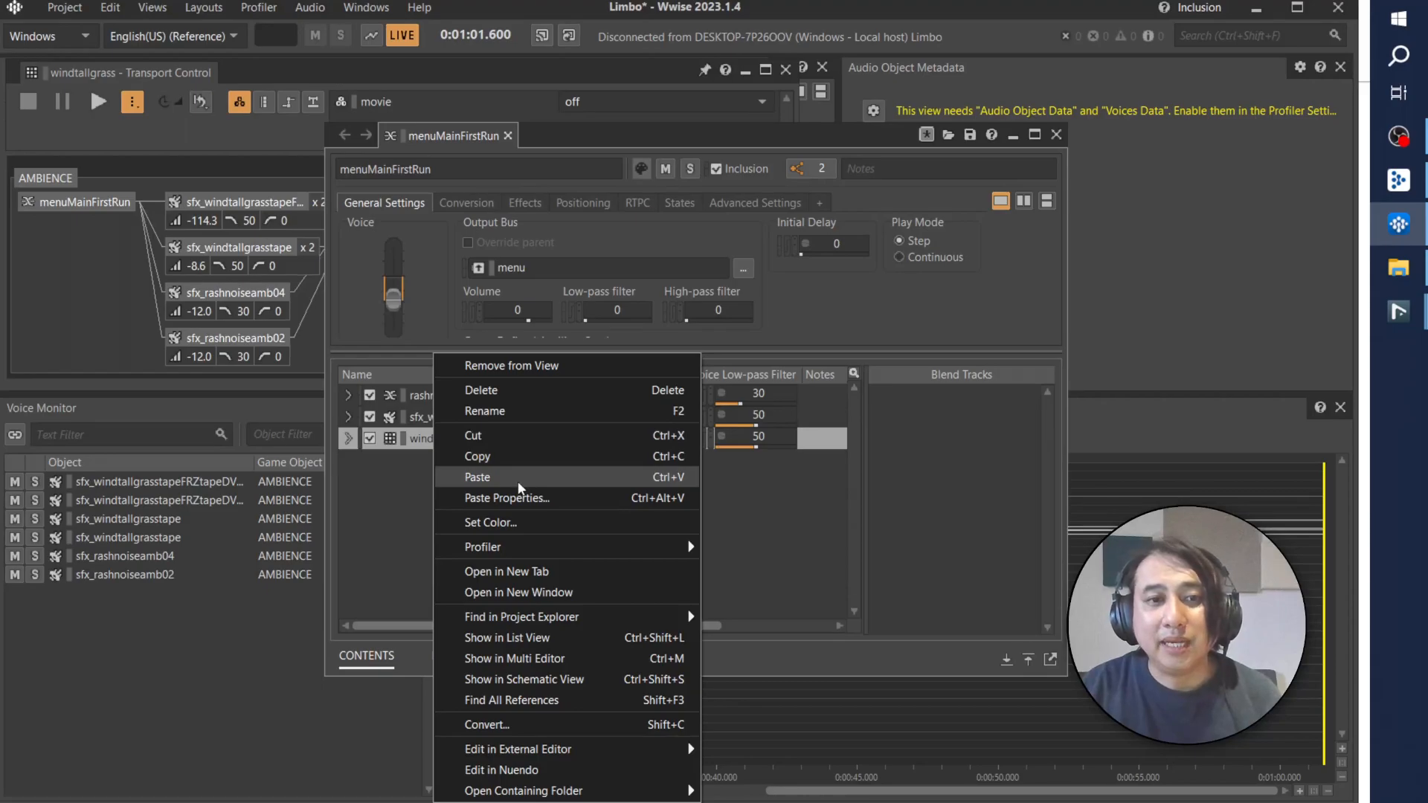
left_click(524, 480)
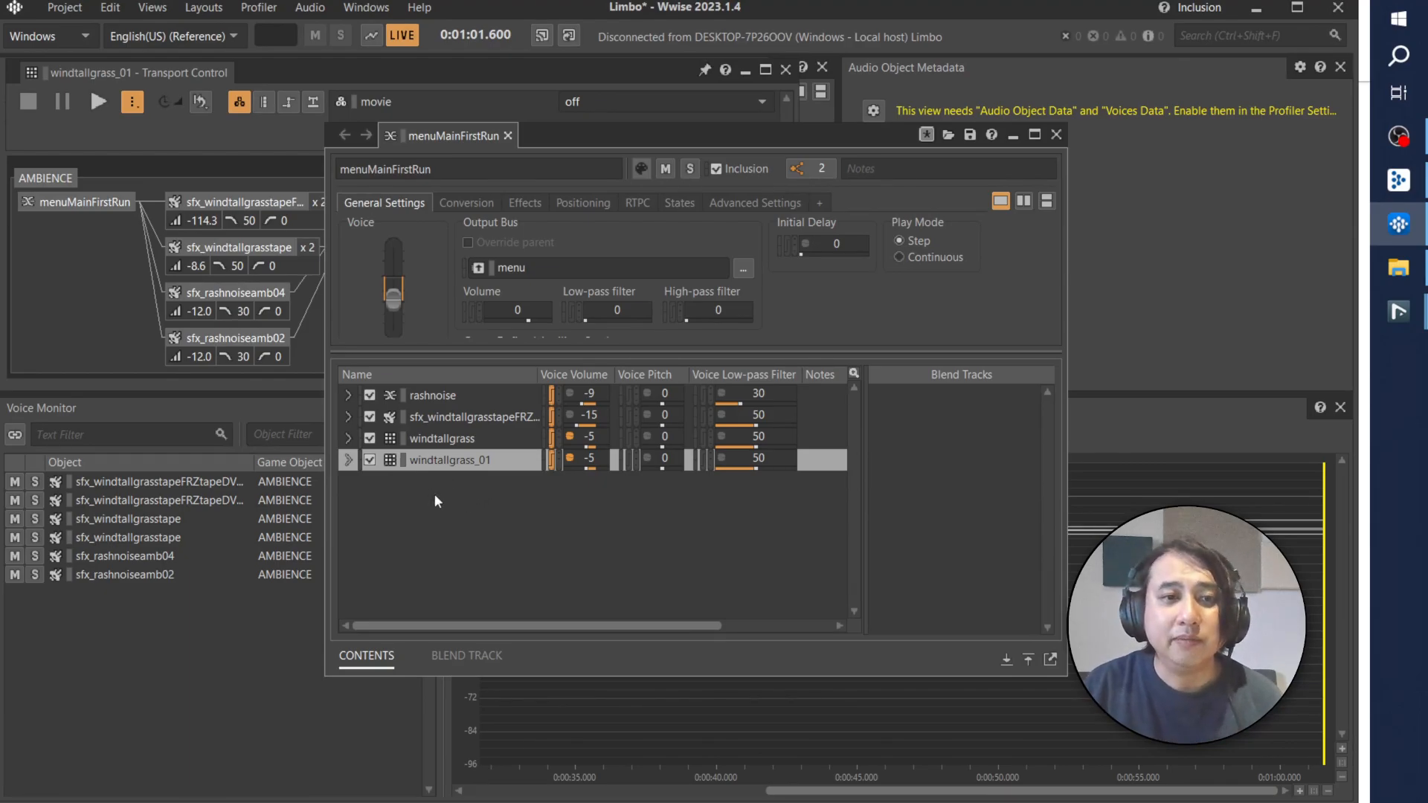
Step: Expand the duplicated windtallgrass container and rename it Limbo Menu BGM
left_click(348, 460)
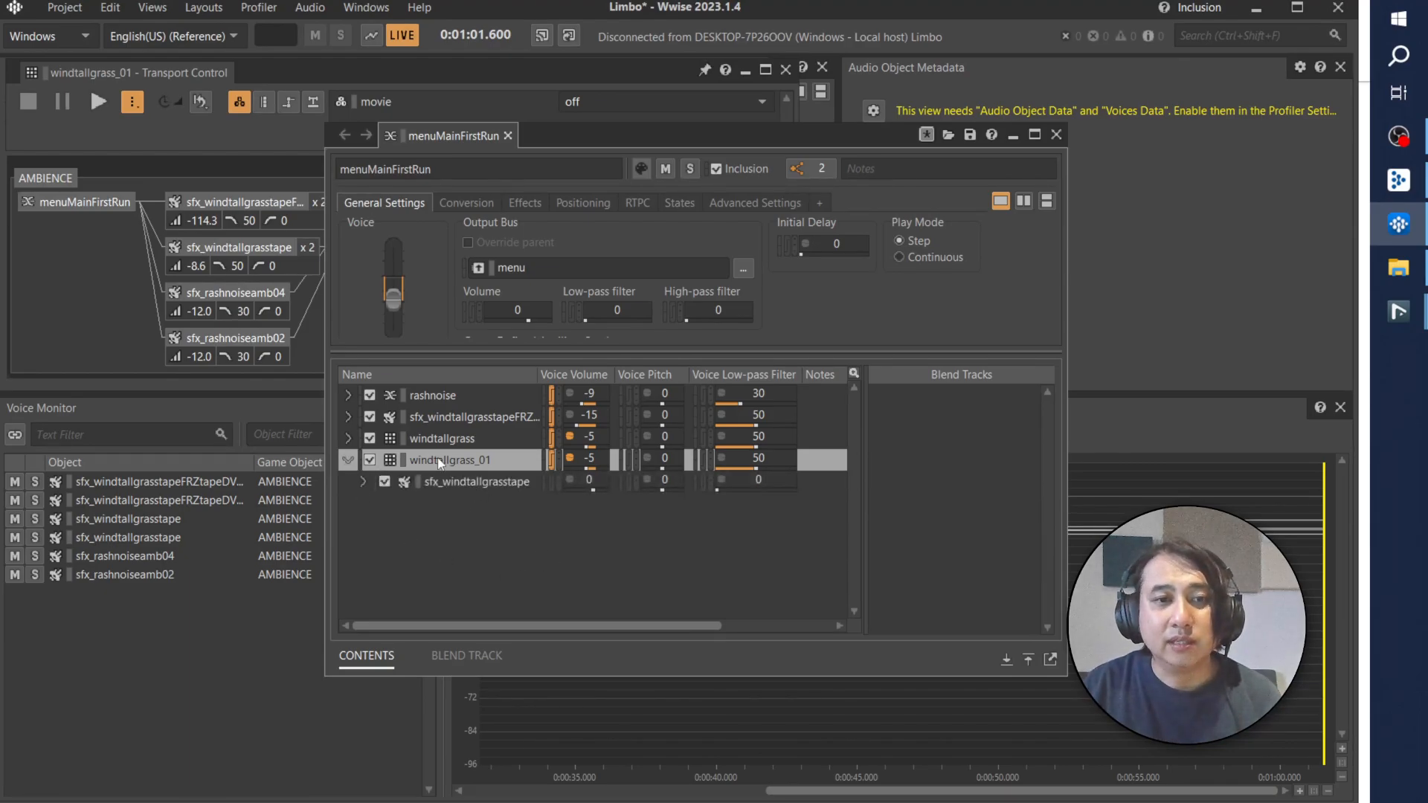
key("F2")
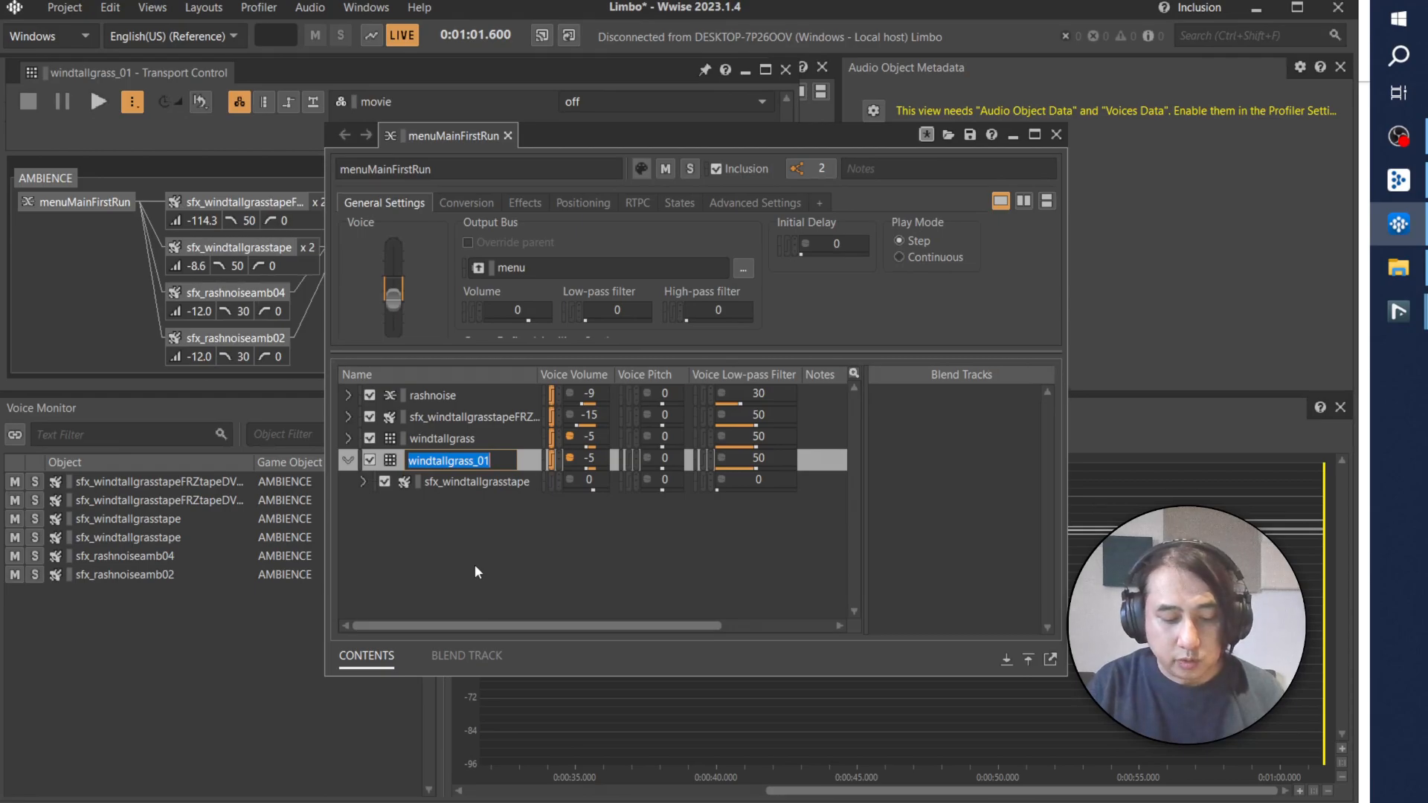
type("L")
type("BO")
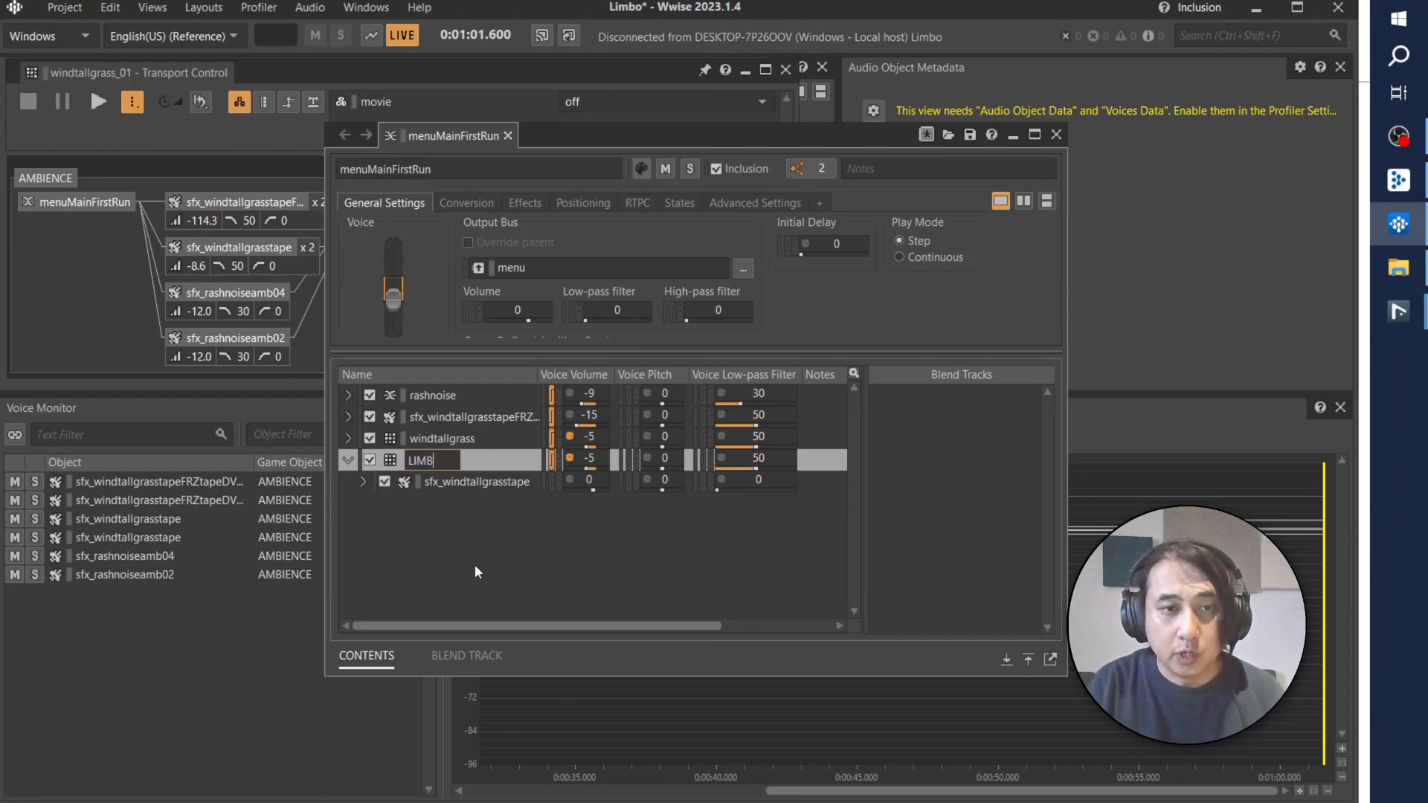
key("BackSpace")
key("BackSpace")
key("BackSpace")
key("BackSpace")
key("BackSpace")
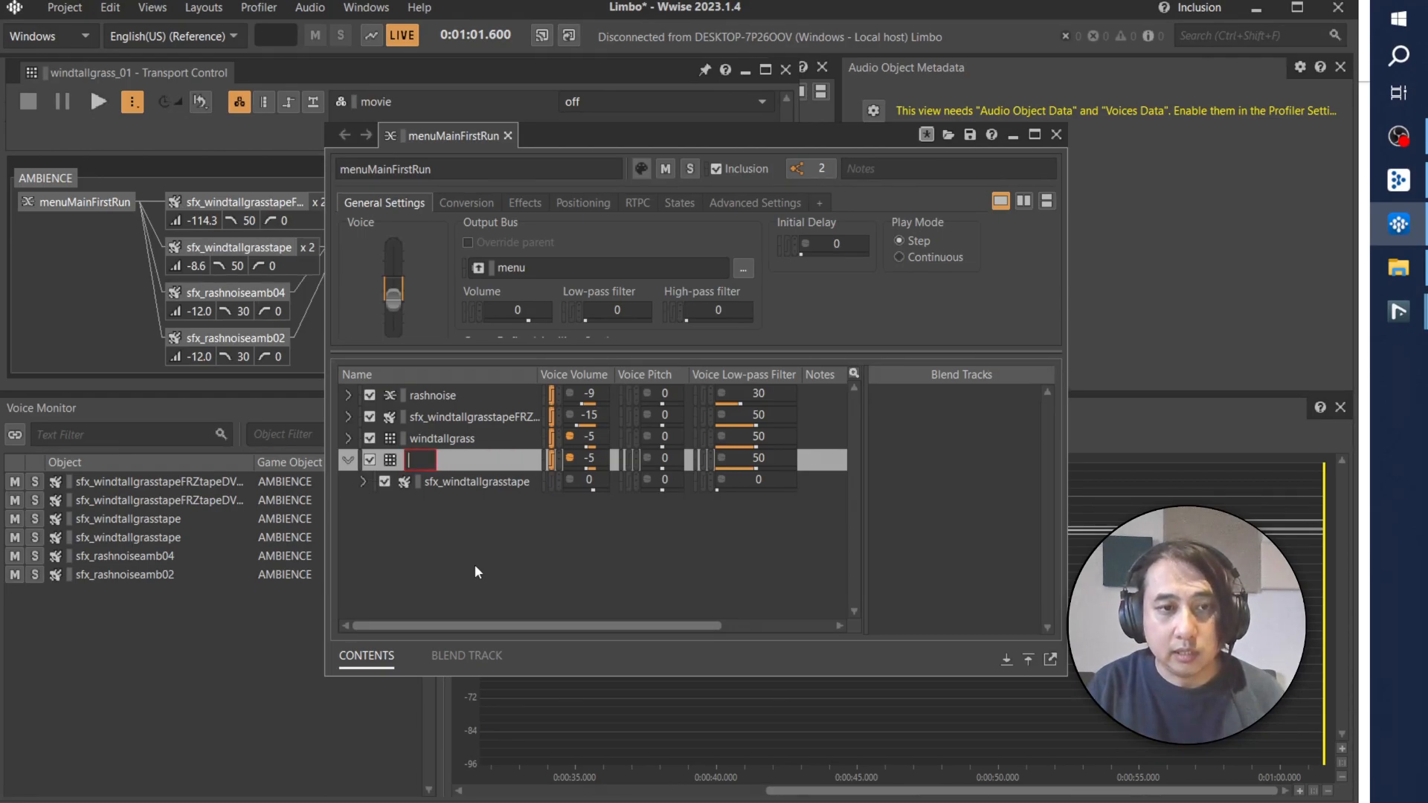
type("Limbo M")
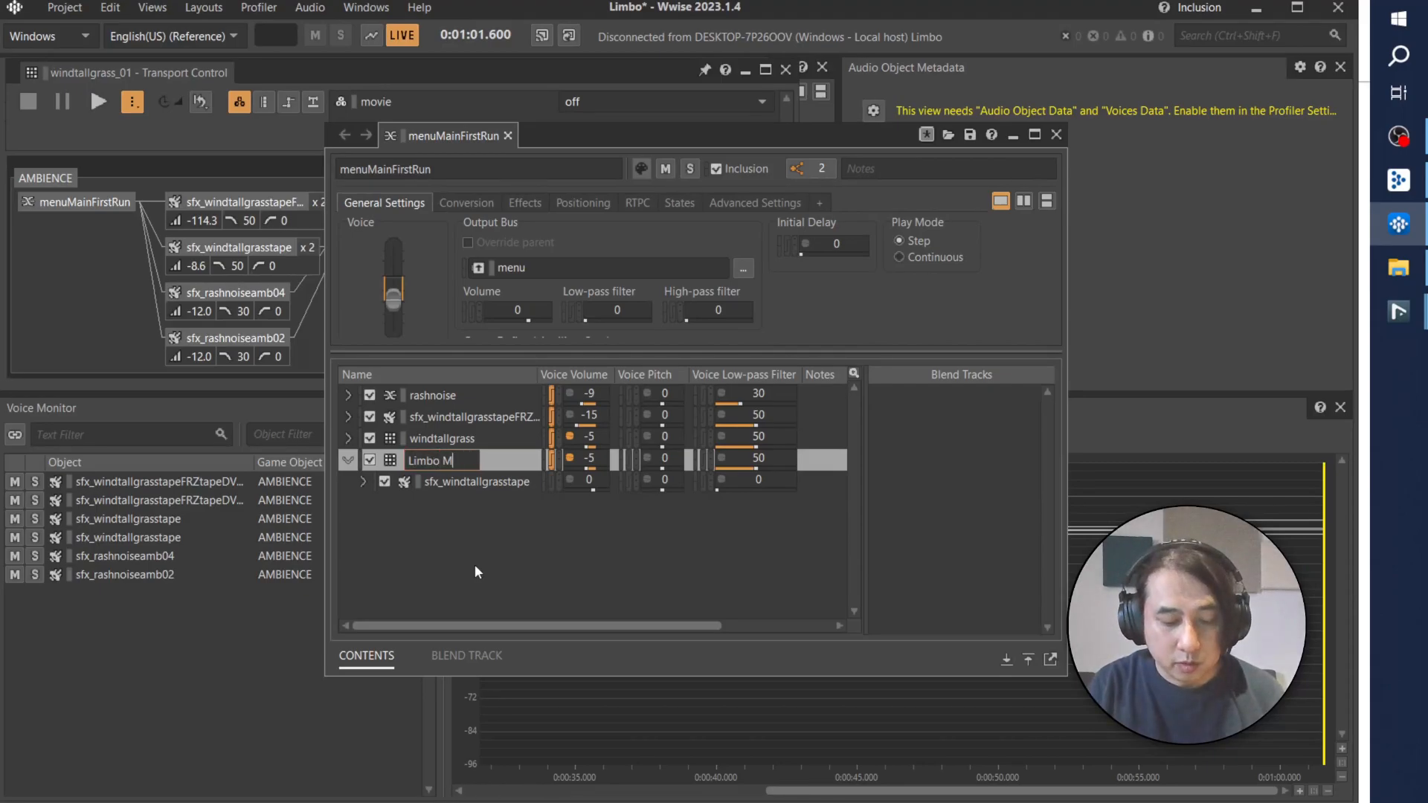
type("enu BGM")
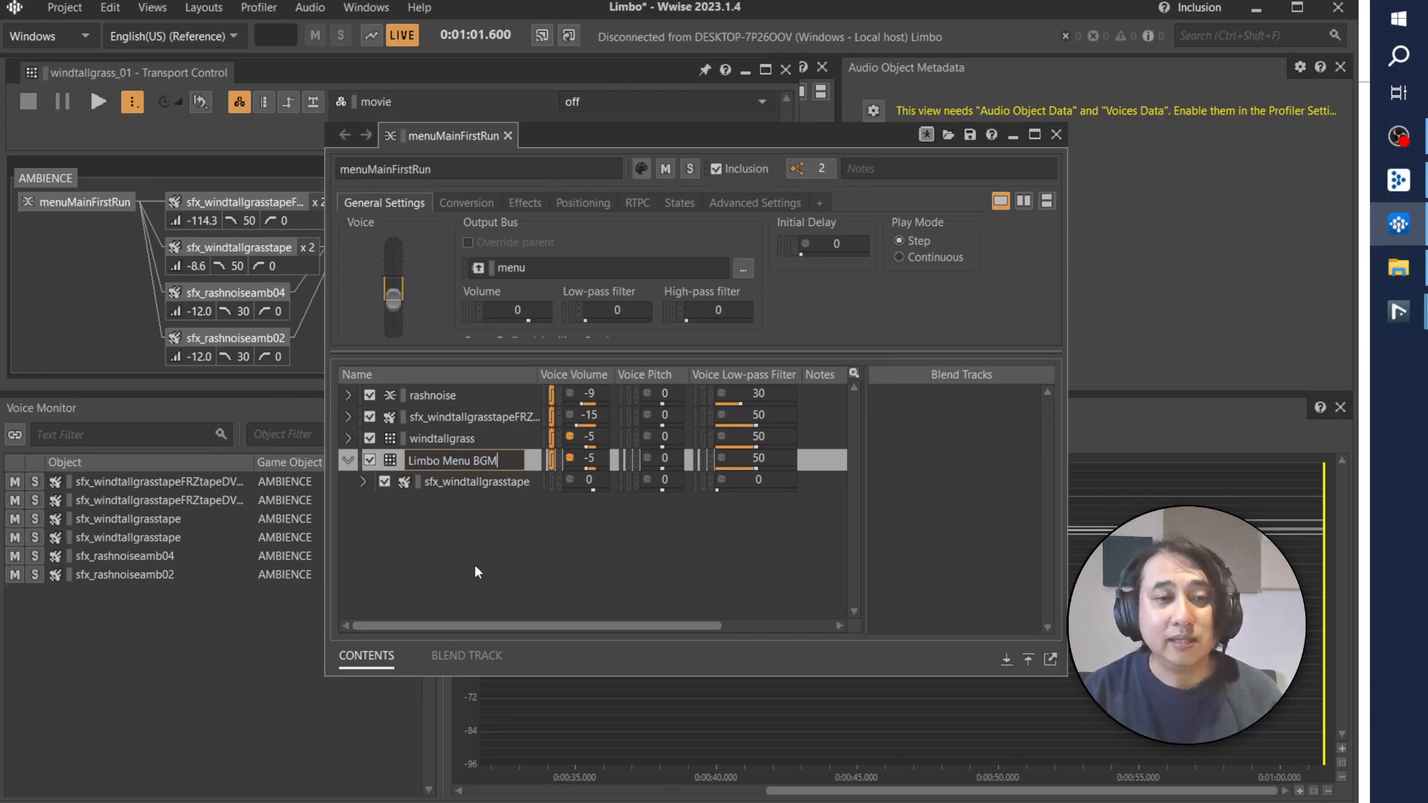
left_click(467, 498)
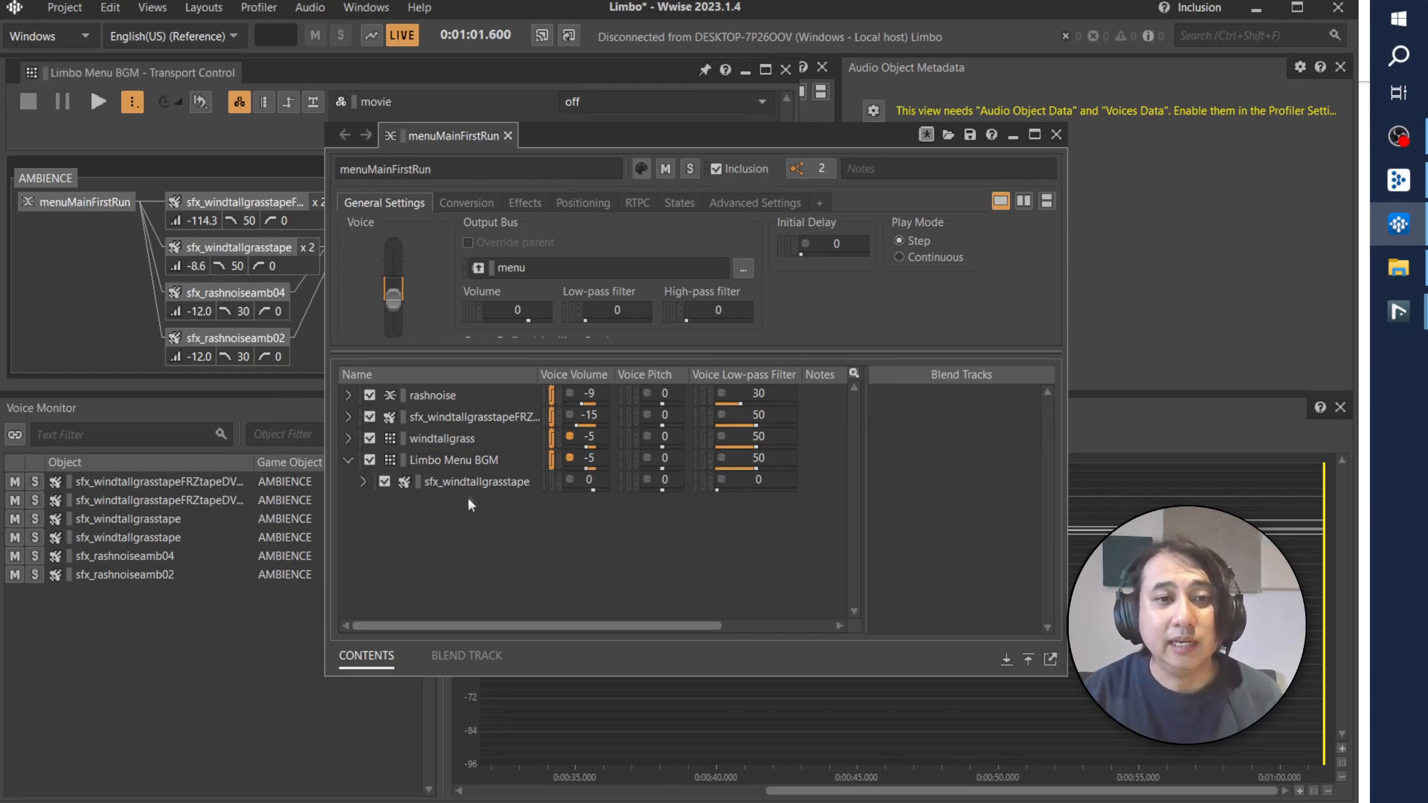
Step: Rename the sfx_windtallgrasstape sound inside Limbo Menu BGM as bgm
left_click(458, 482)
key("F2")
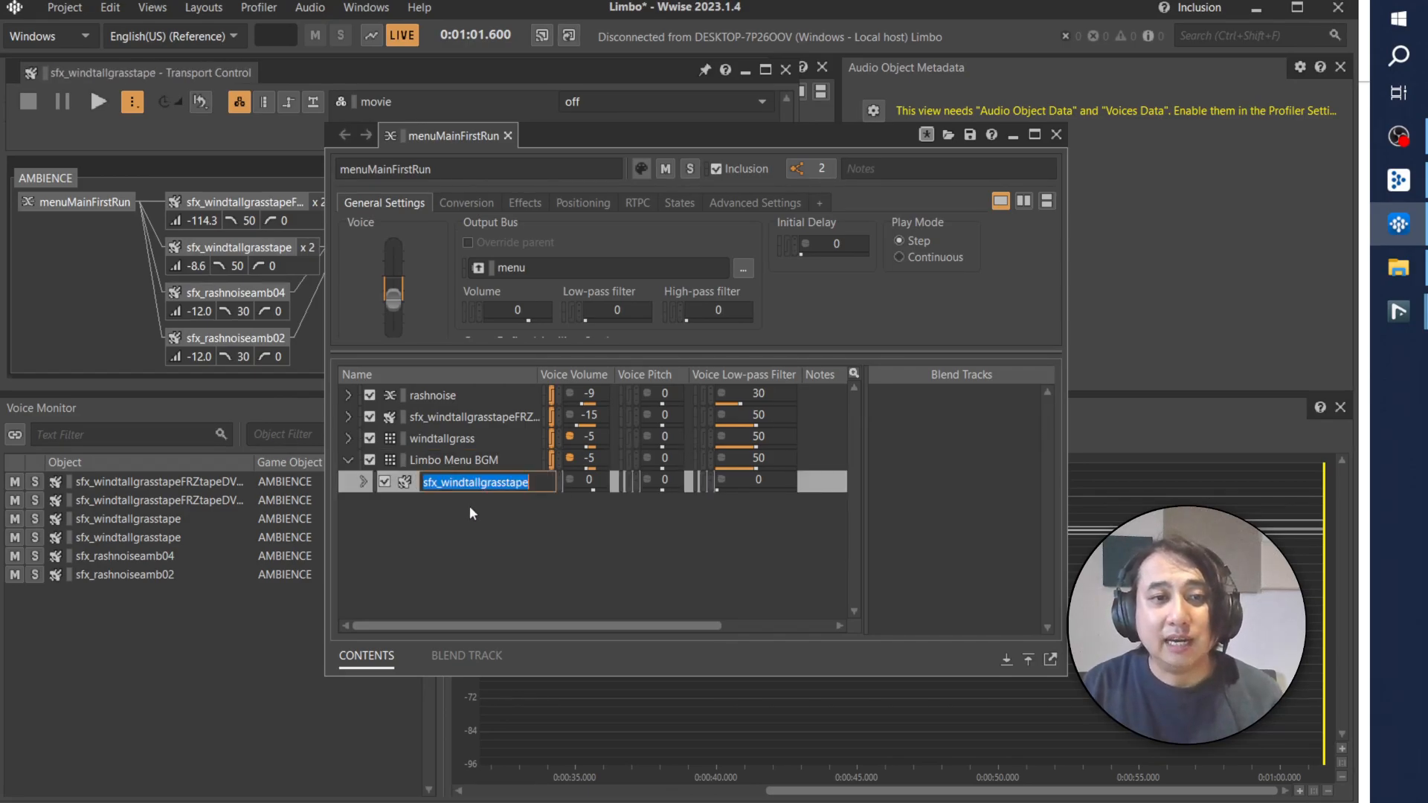
left_click(439, 481)
left_click_drag(438, 482, 360, 492)
type("bgm")
key("Right")
key("Right")
key("Right")
key("Right")
key("Right")
key("Right")
key("Right")
key("Right")
key("Right")
key("Right")
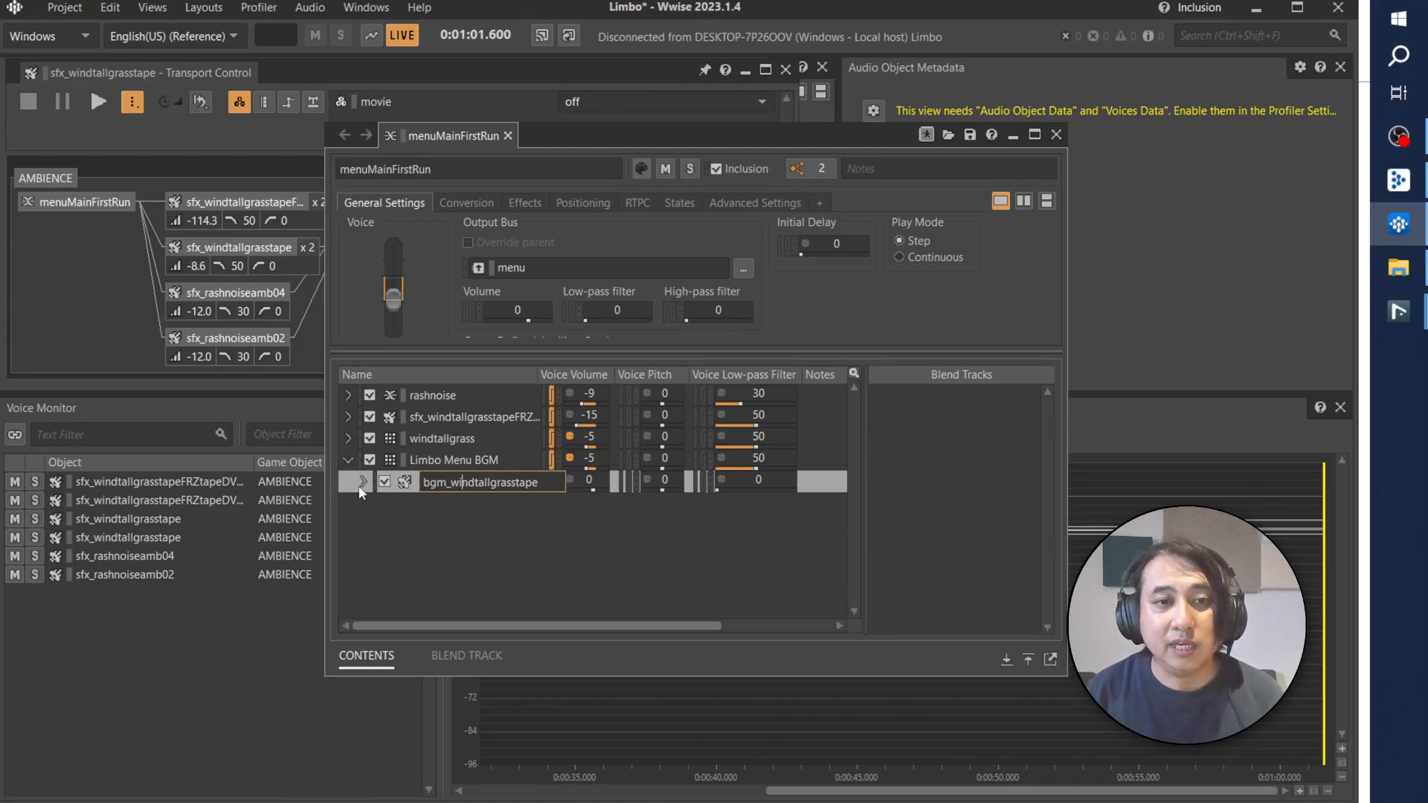
key("Right")
key("Right")
key("Right")
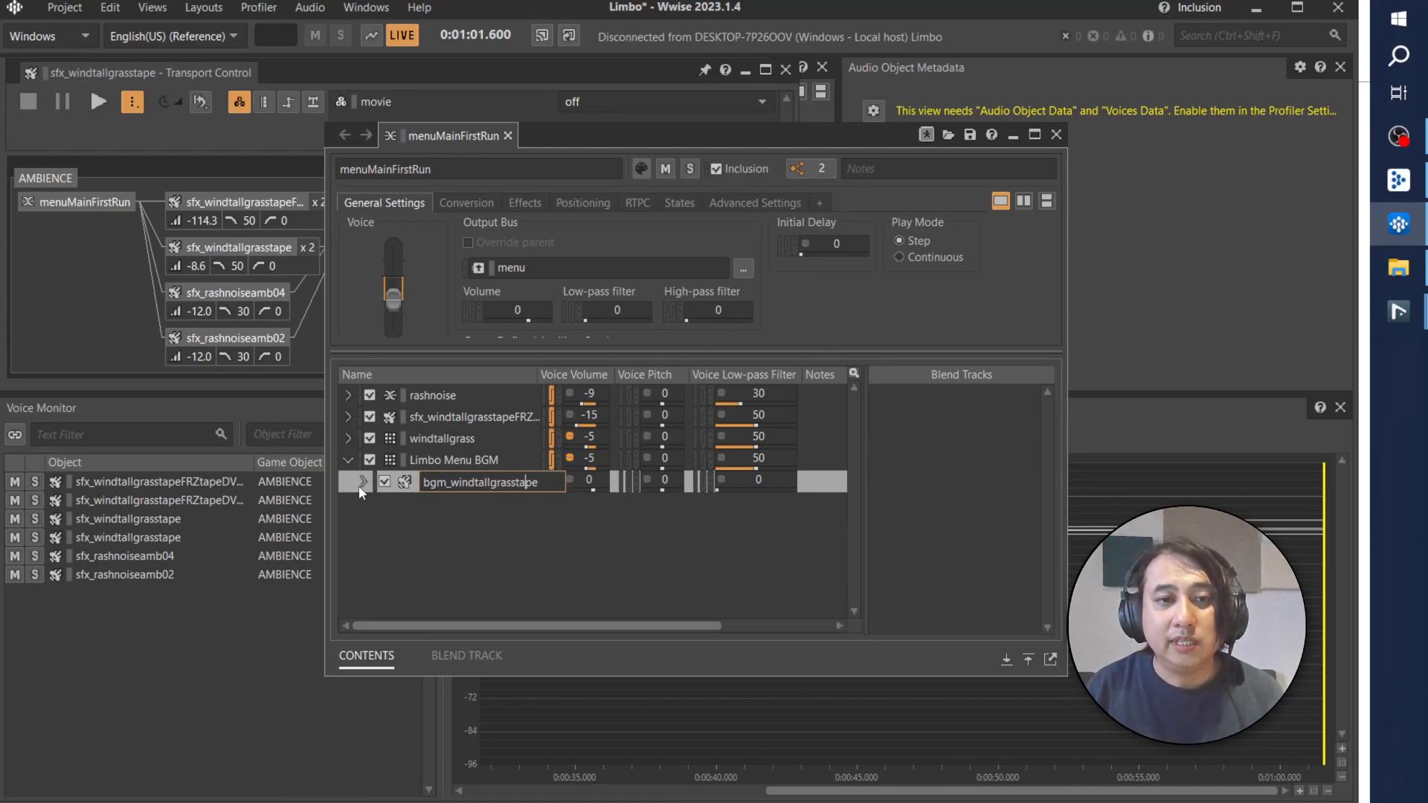
key("BackSpace")
key("BackSpace")
key("BackSpace")
key("BackSpace")
key("BackSpace")
key("BackSpace")
key("BackSpace")
key("BackSpace")
key("BackSpace")
key("BackSpace")
key("BackSpace")
key("BackSpace")
key("BackSpace")
key("BackSpace")
key("BackSpace")
key("BackSpace")
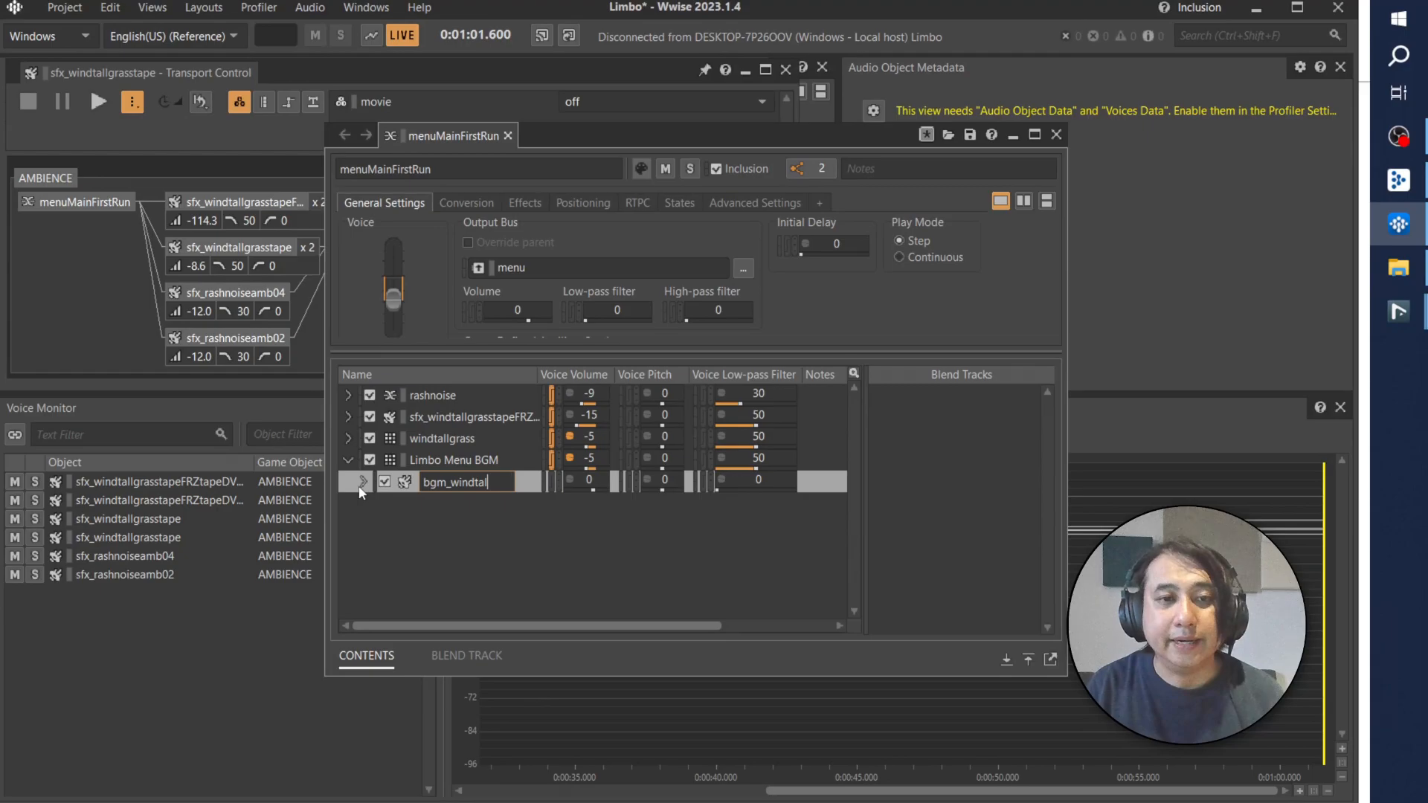
key("BackSpace")
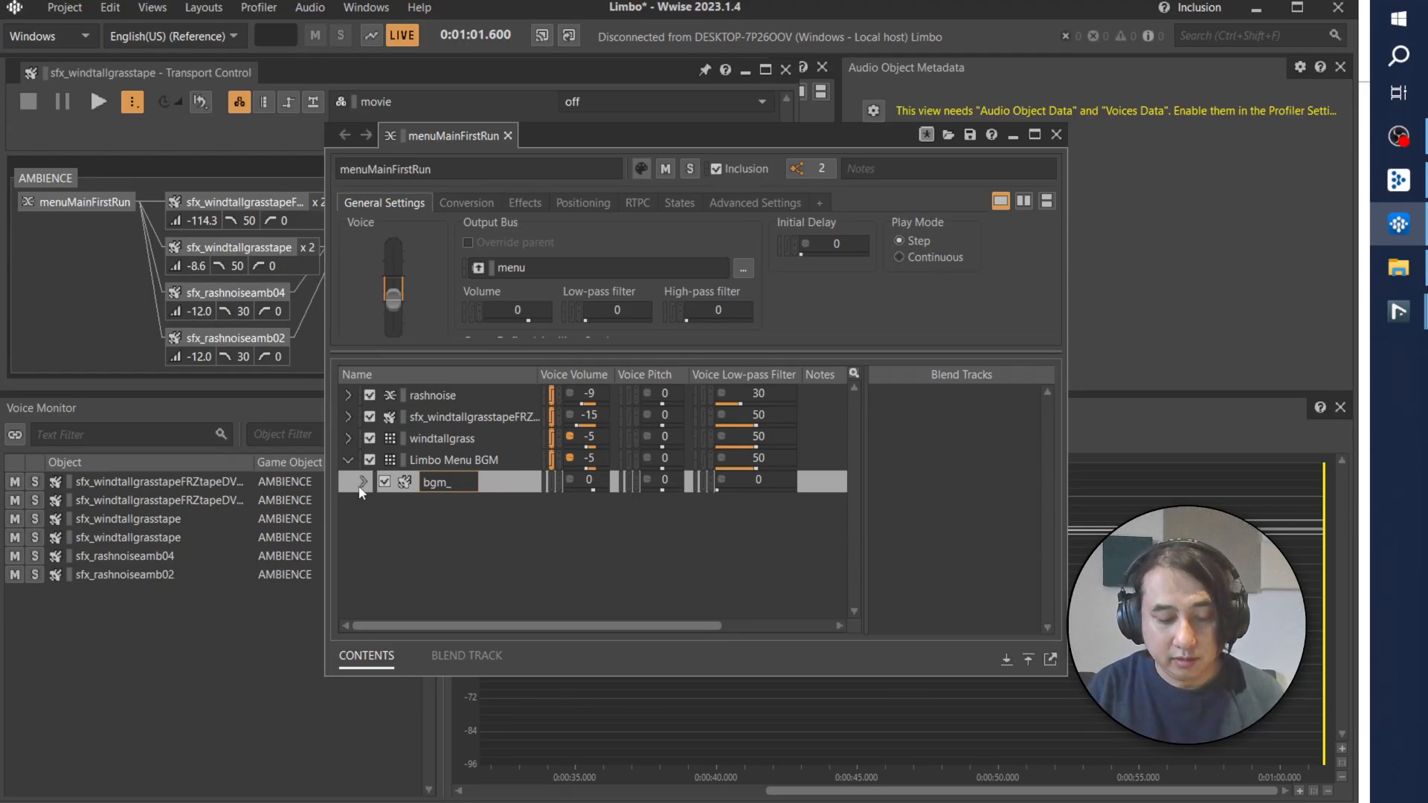
key("BackSpace")
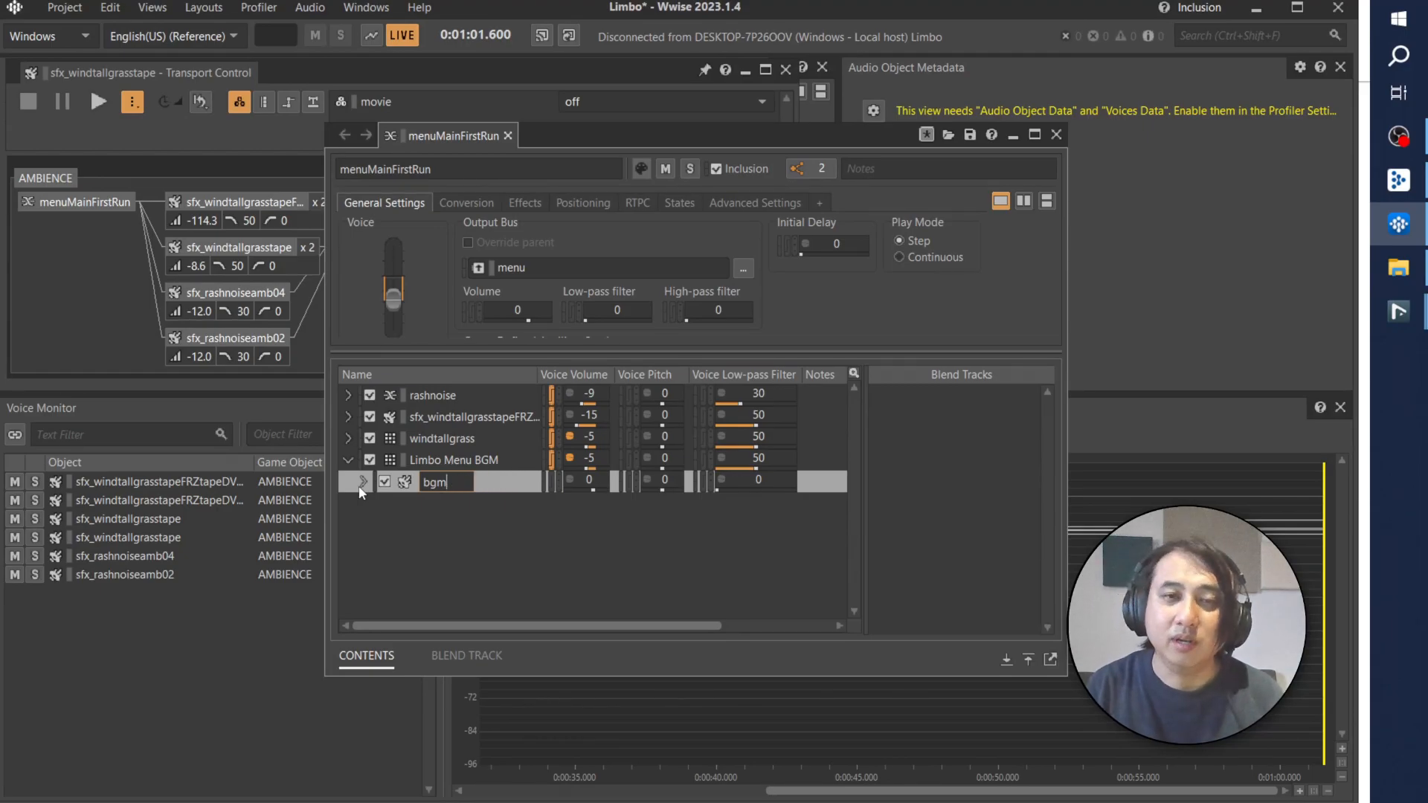
left_click(387, 553)
Step: Play the bgm sound and the Limbo Menu BGM container briefly, stopping playback at the end
left_click(465, 479)
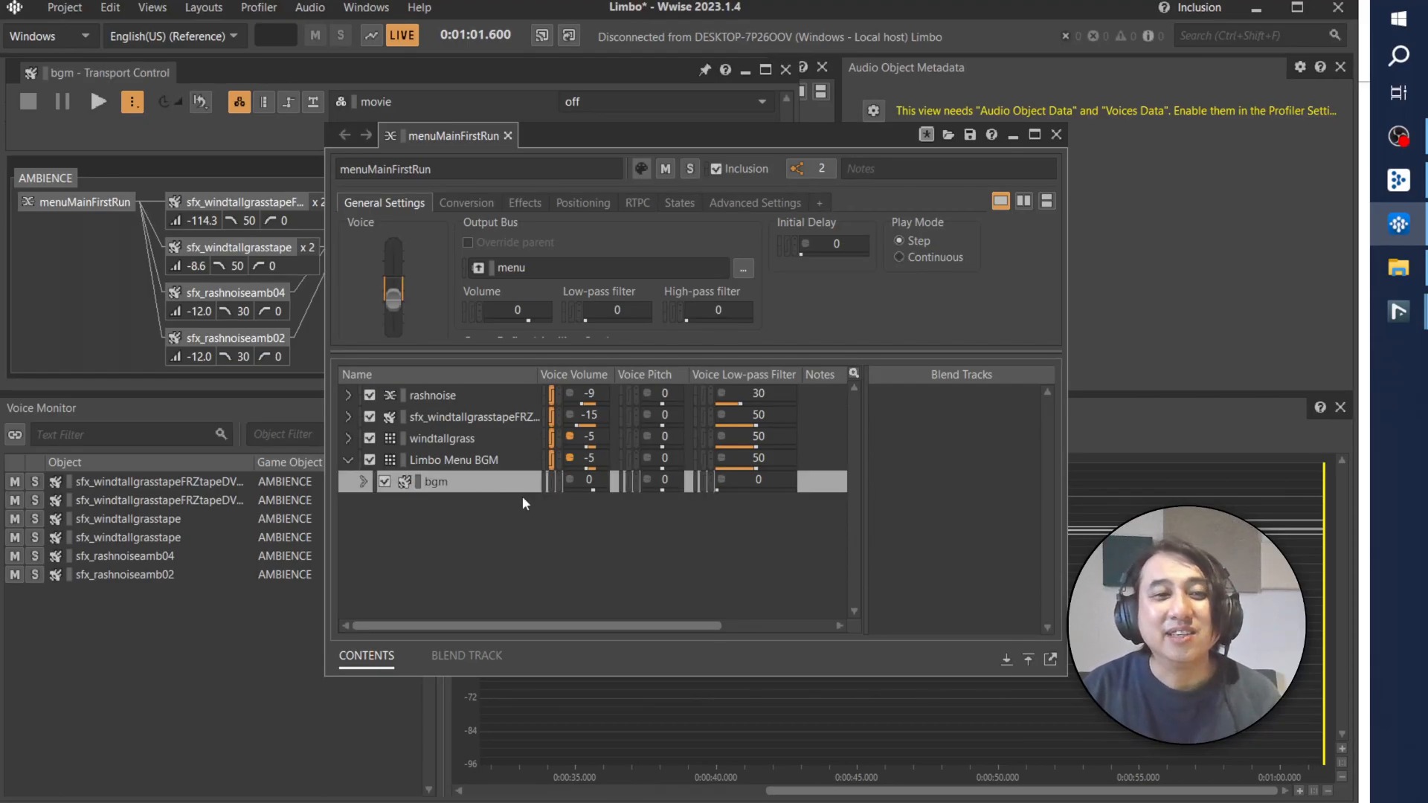
left_click(97, 102)
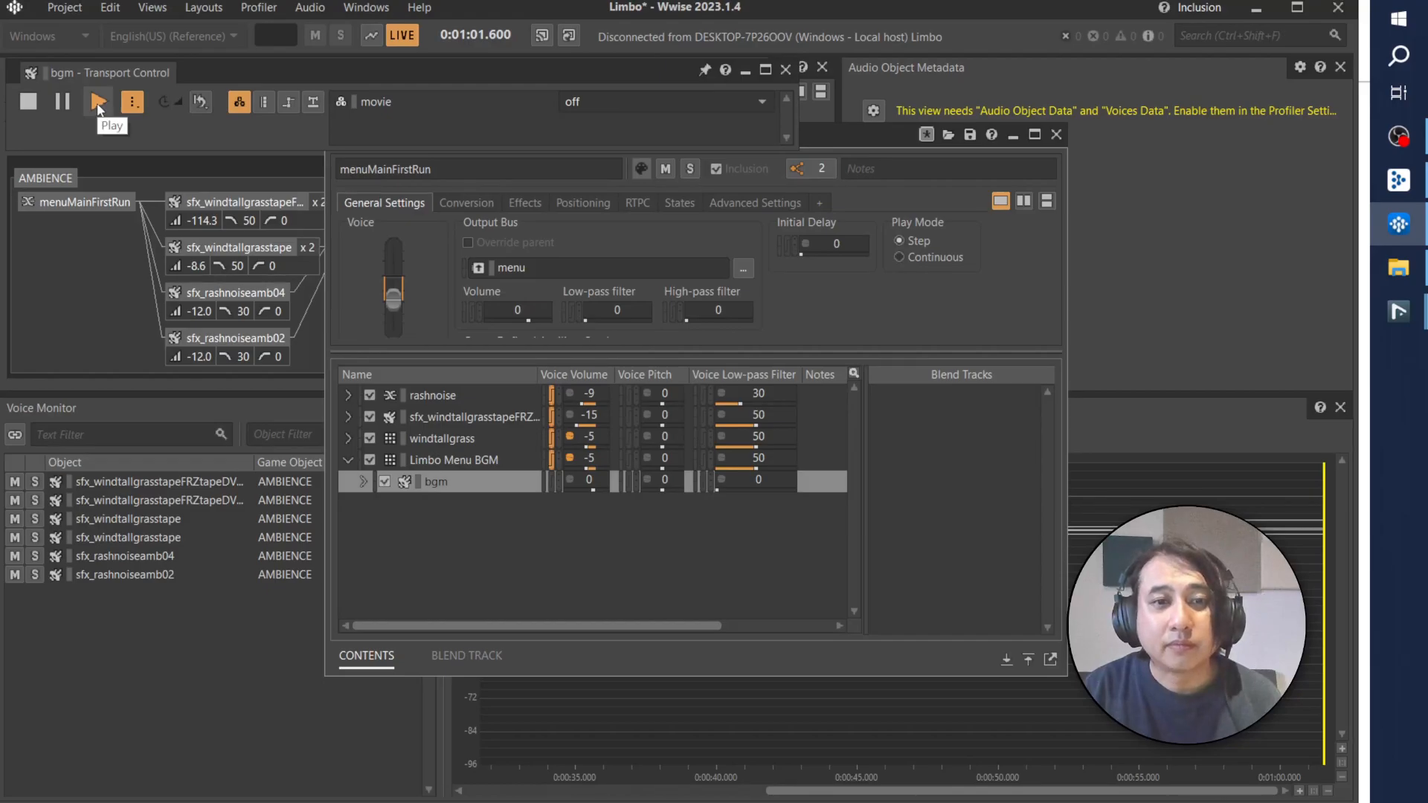
left_click(97, 104)
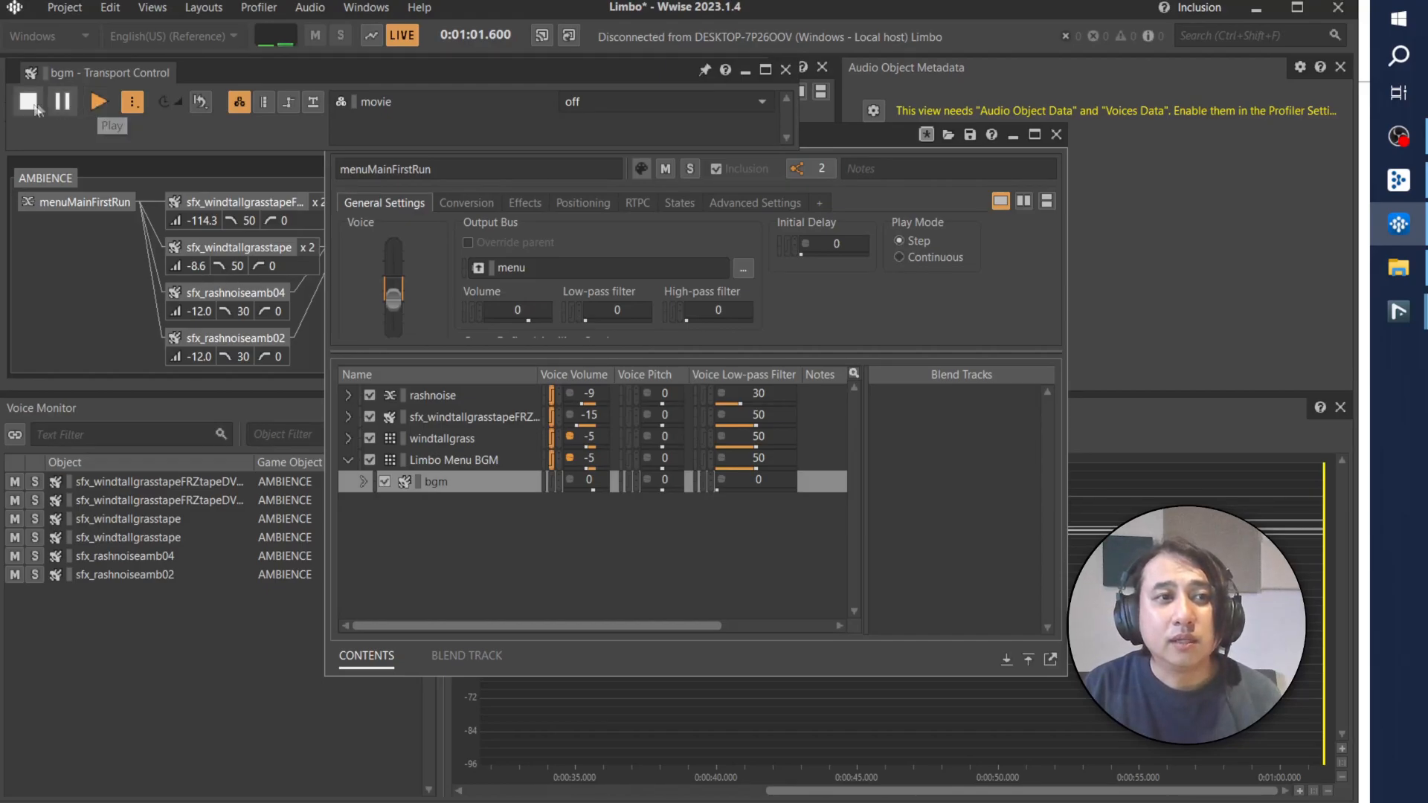
left_click(442, 457)
left_click(99, 101)
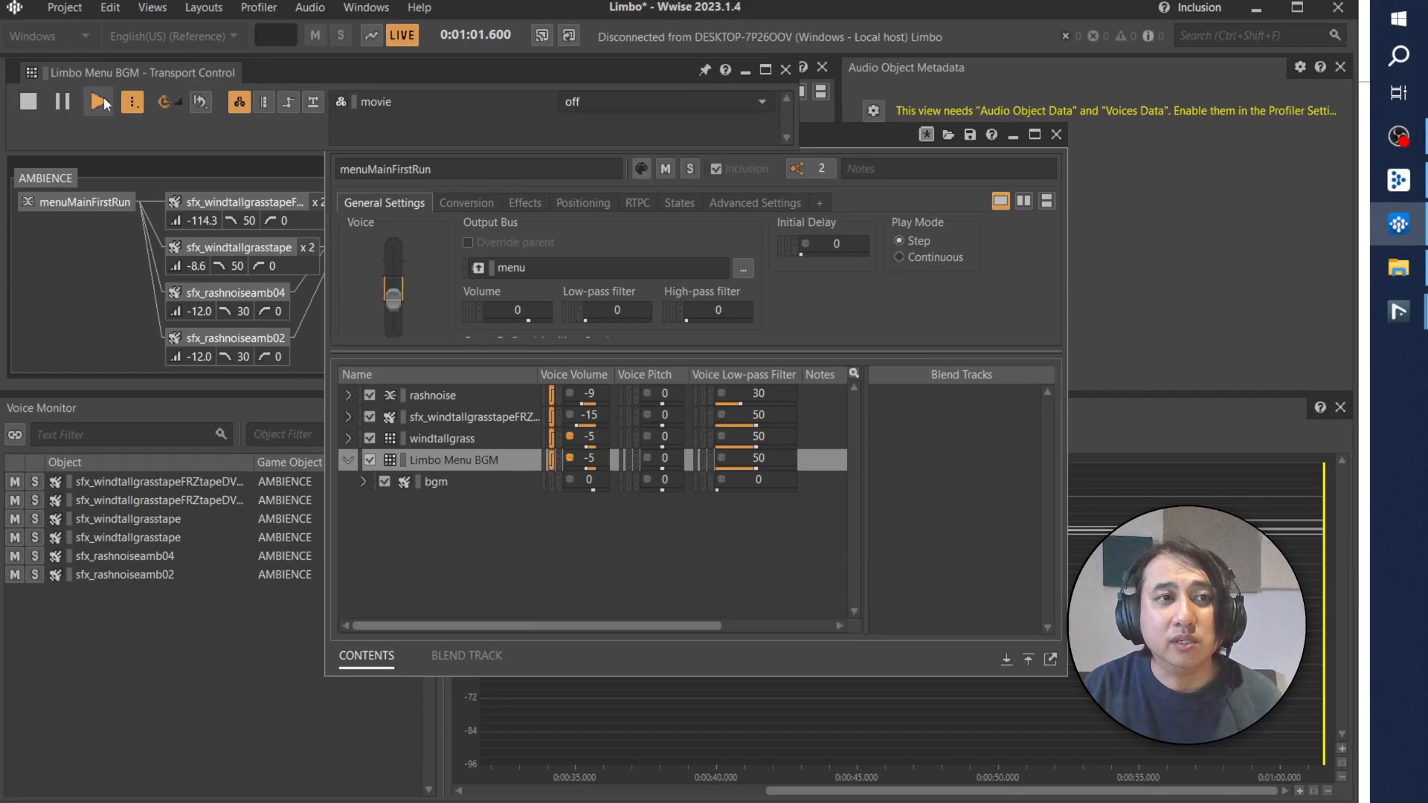
left_click(28, 102)
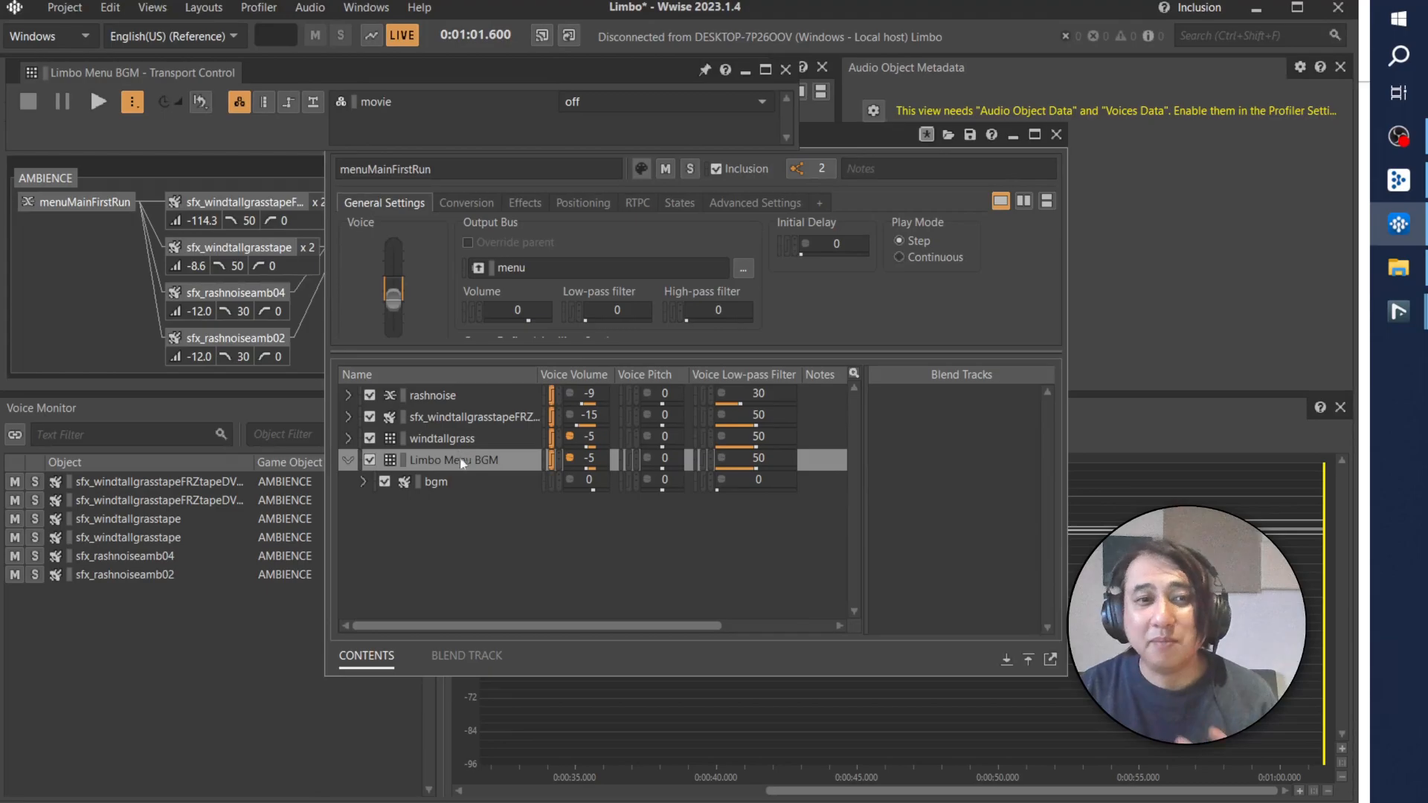
Step: Select the bgm sound, switch to Nuendo to check the connected asset in the Game Audio Connect window, and close that window
left_click(473, 513)
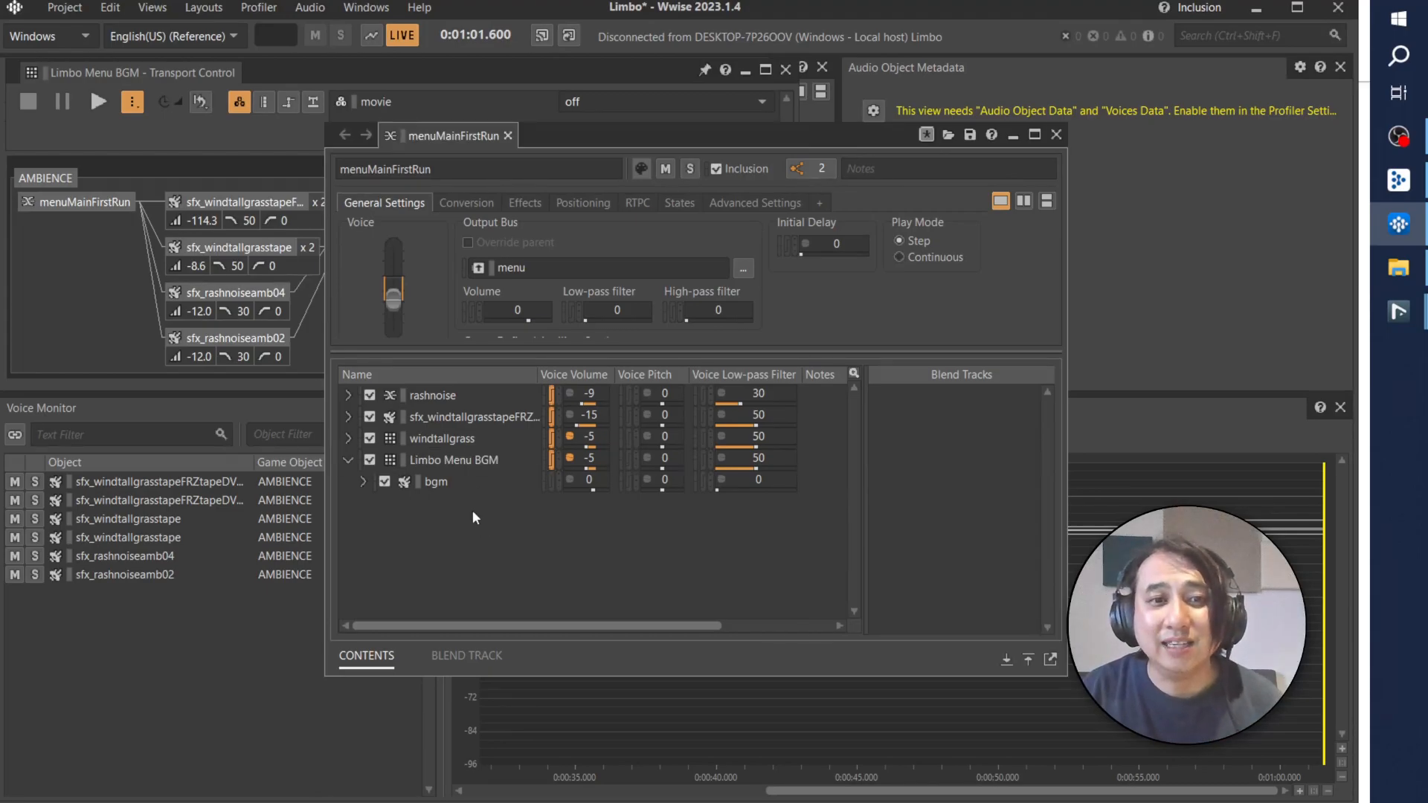
left_click(439, 481)
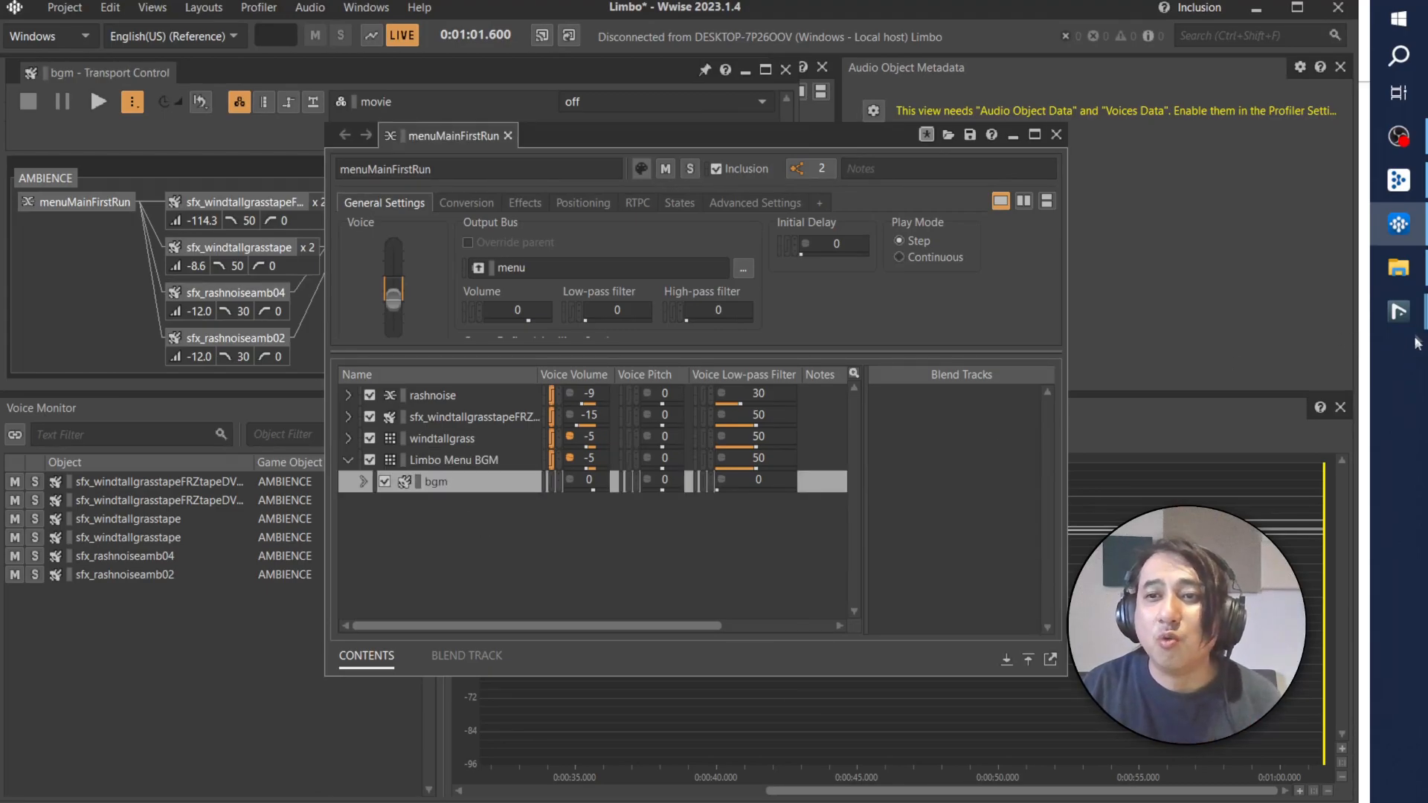
mouse_move(1411, 330)
left_click(1294, 306)
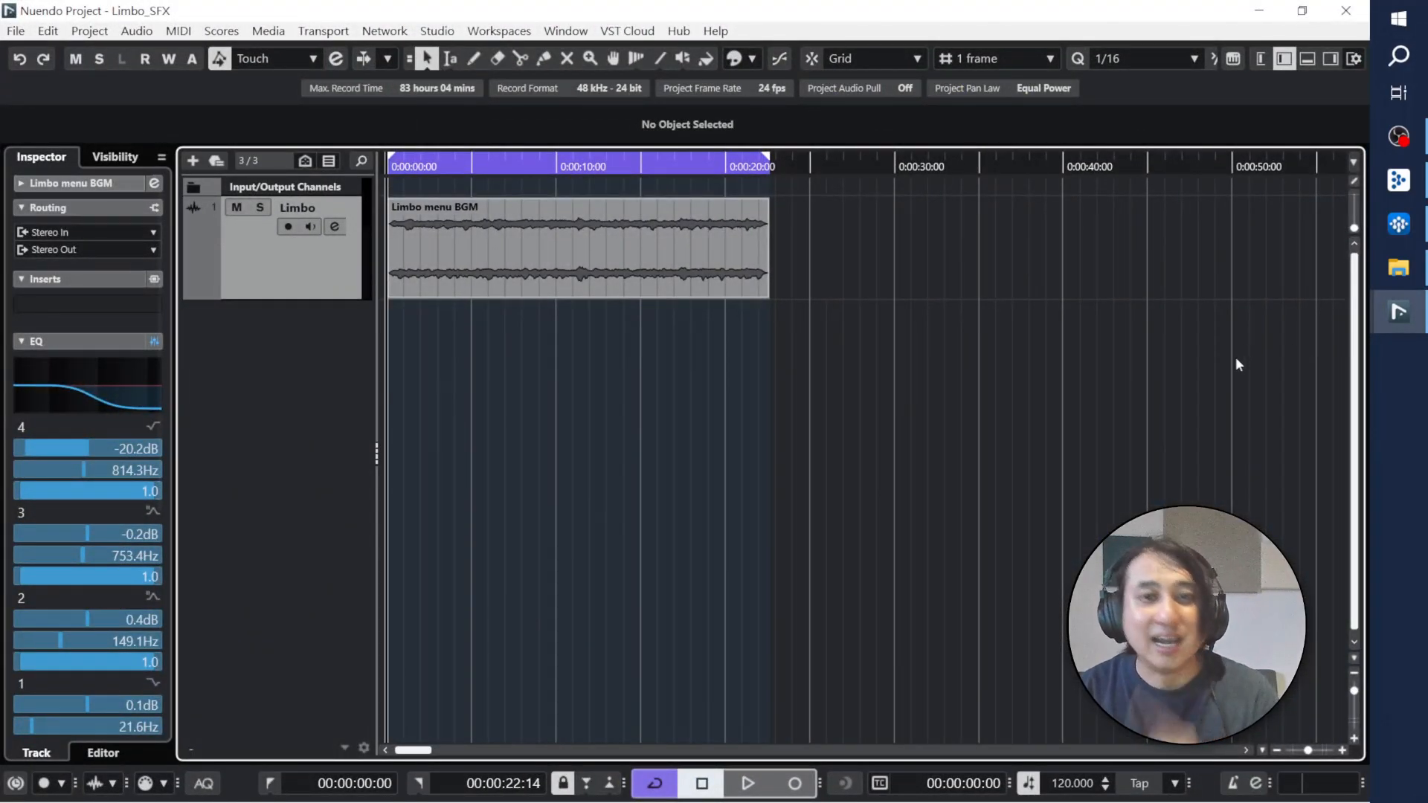
mouse_move(1399, 312)
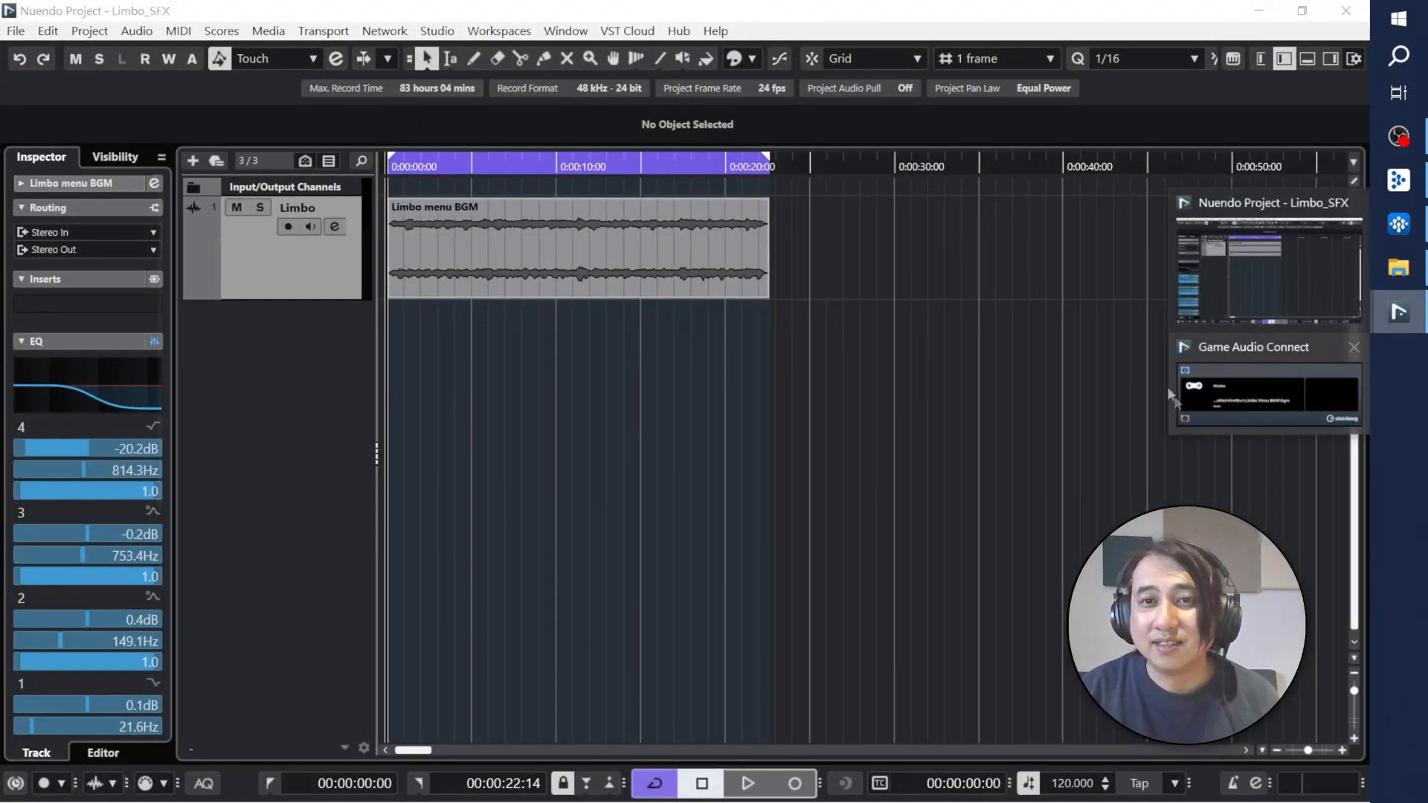
left_click(1255, 424)
left_click_drag(1024, 464, 497, 366)
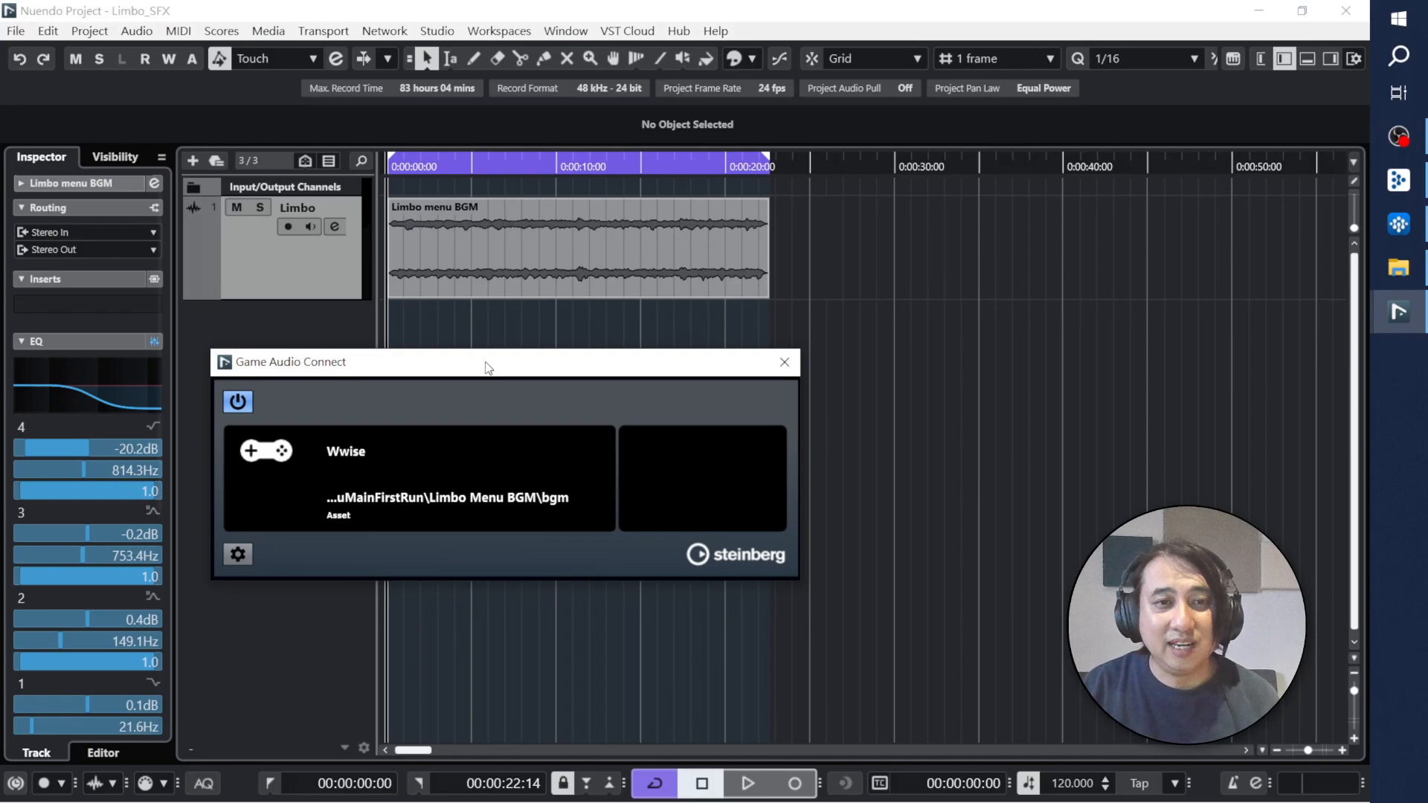
left_click(784, 362)
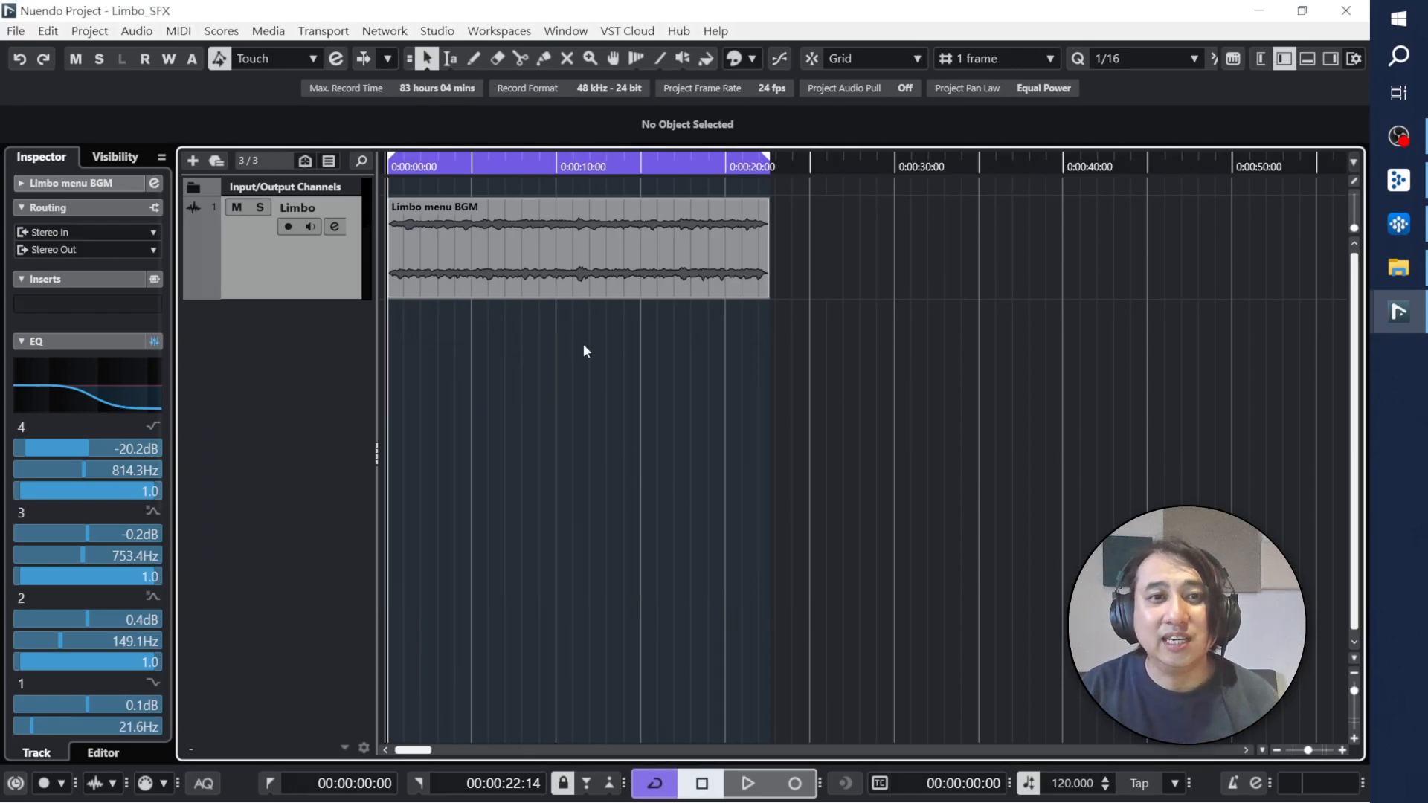
Step: Select the Limbo menu BGM event on the Limbo track and open the Export Selected Events dialog for it
left_click(500, 253)
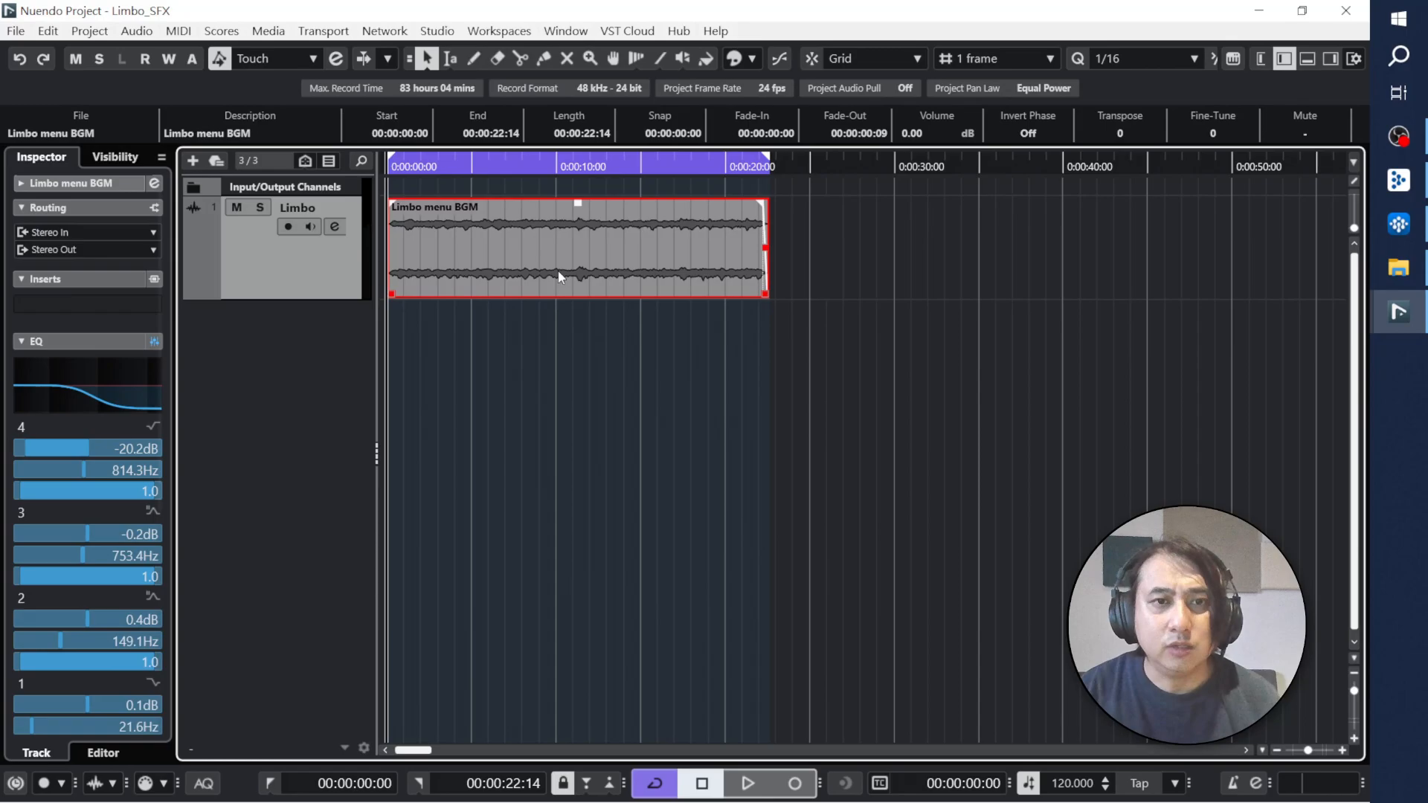
left_click_drag(559, 277, 560, 274)
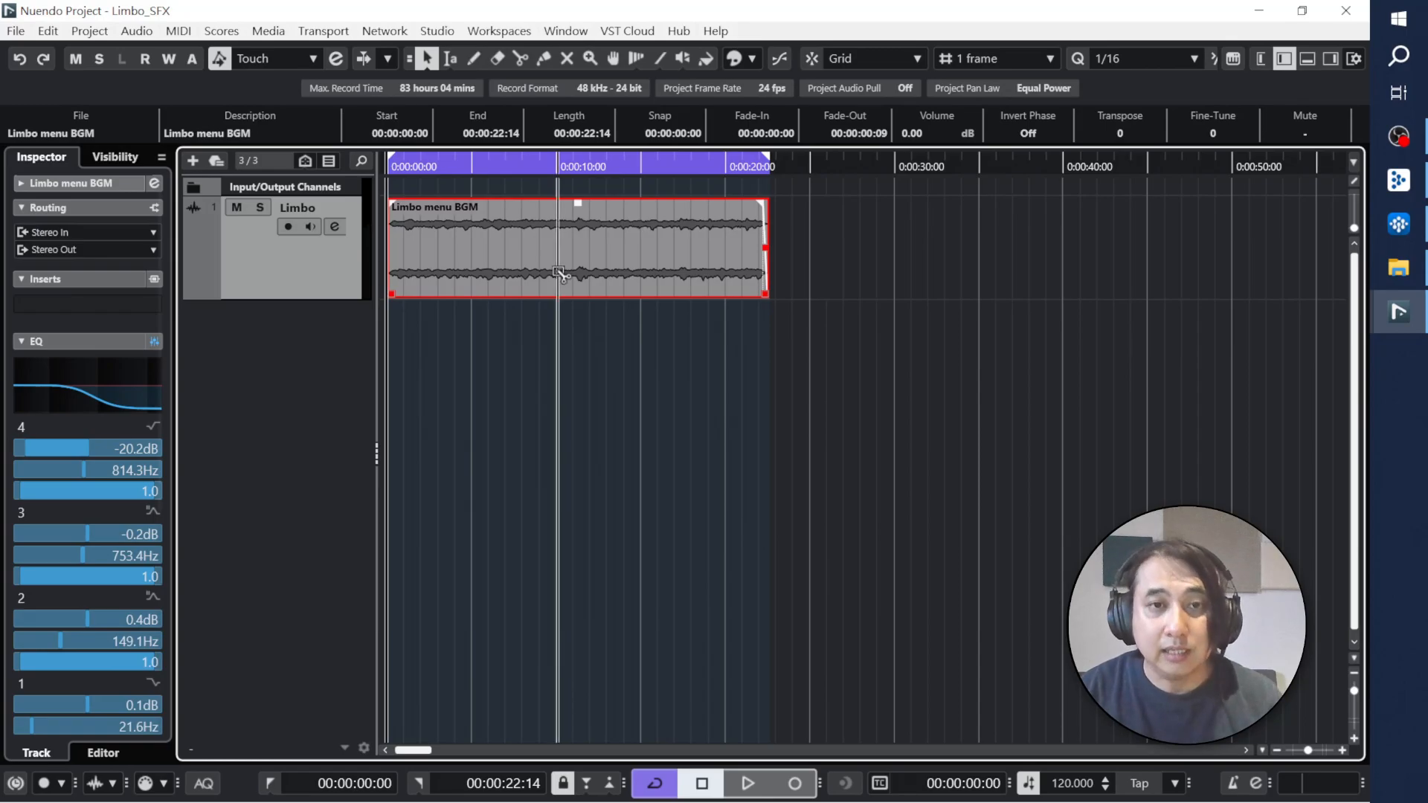
key("alt+e")
left_click(593, 215)
left_click_drag(664, 106, 584, 88)
Step: Try the As Separate Events and As Block Events export modes, and return the mode to As One Event
left_click(623, 136)
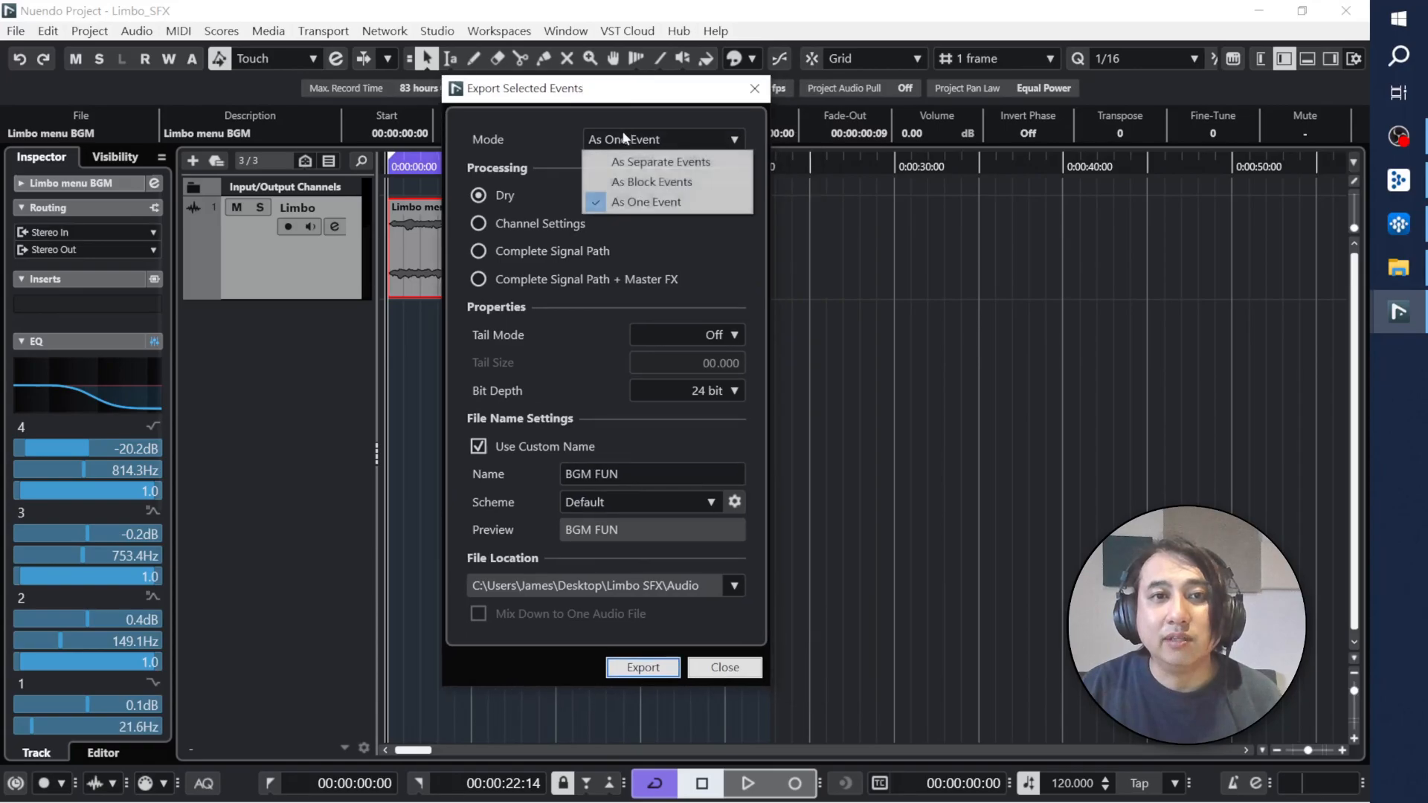
left_click(658, 162)
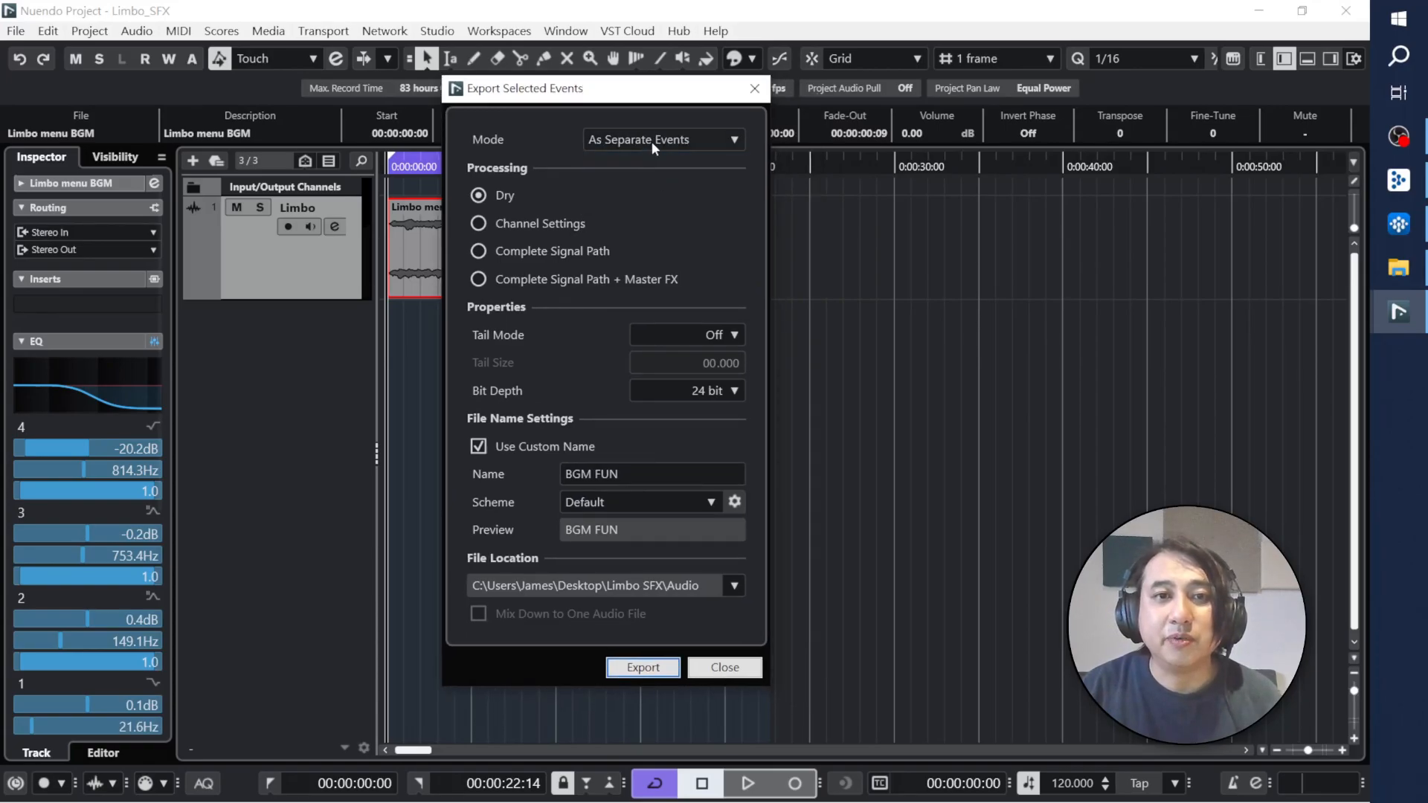
left_click(652, 140)
left_click(679, 185)
left_click(643, 142)
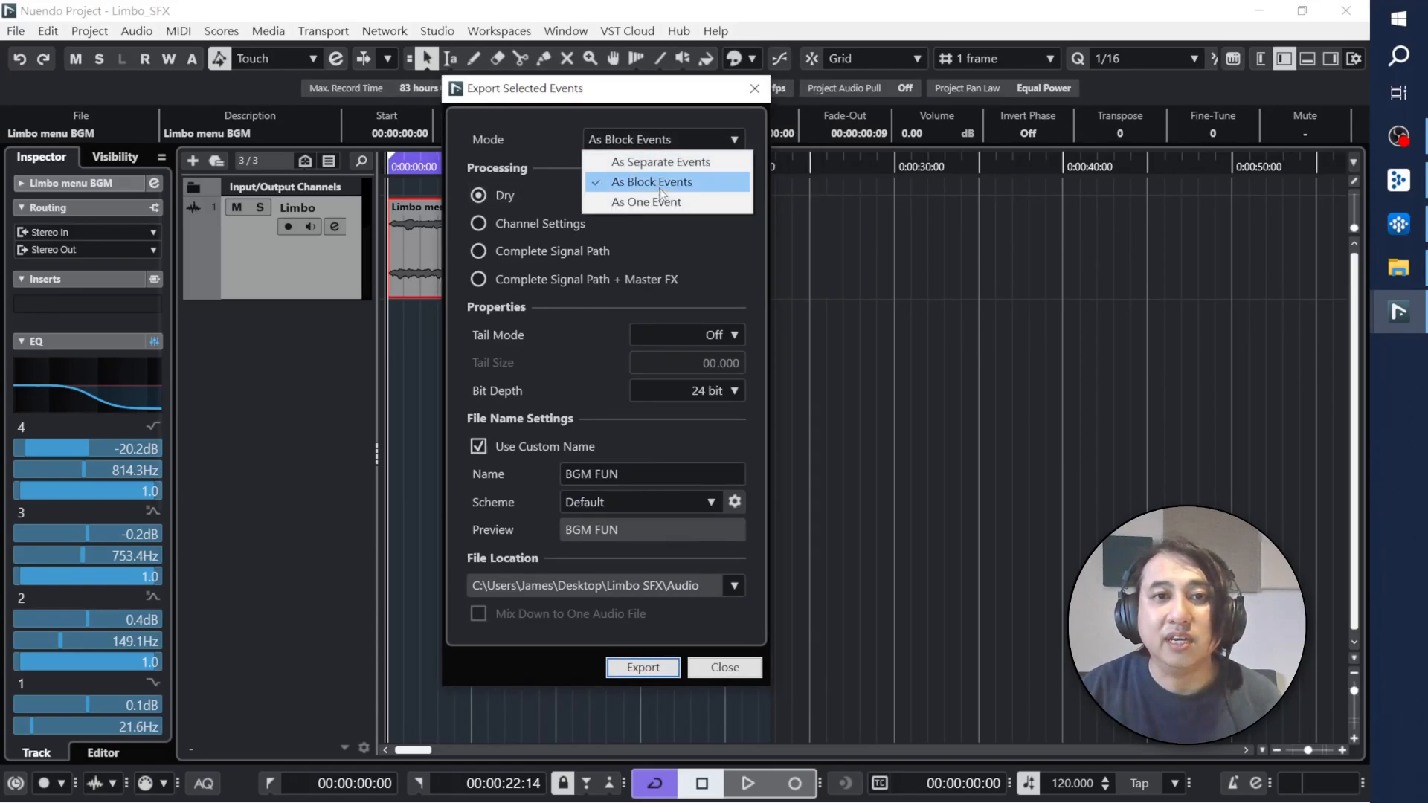
left_click(664, 204)
left_click(640, 141)
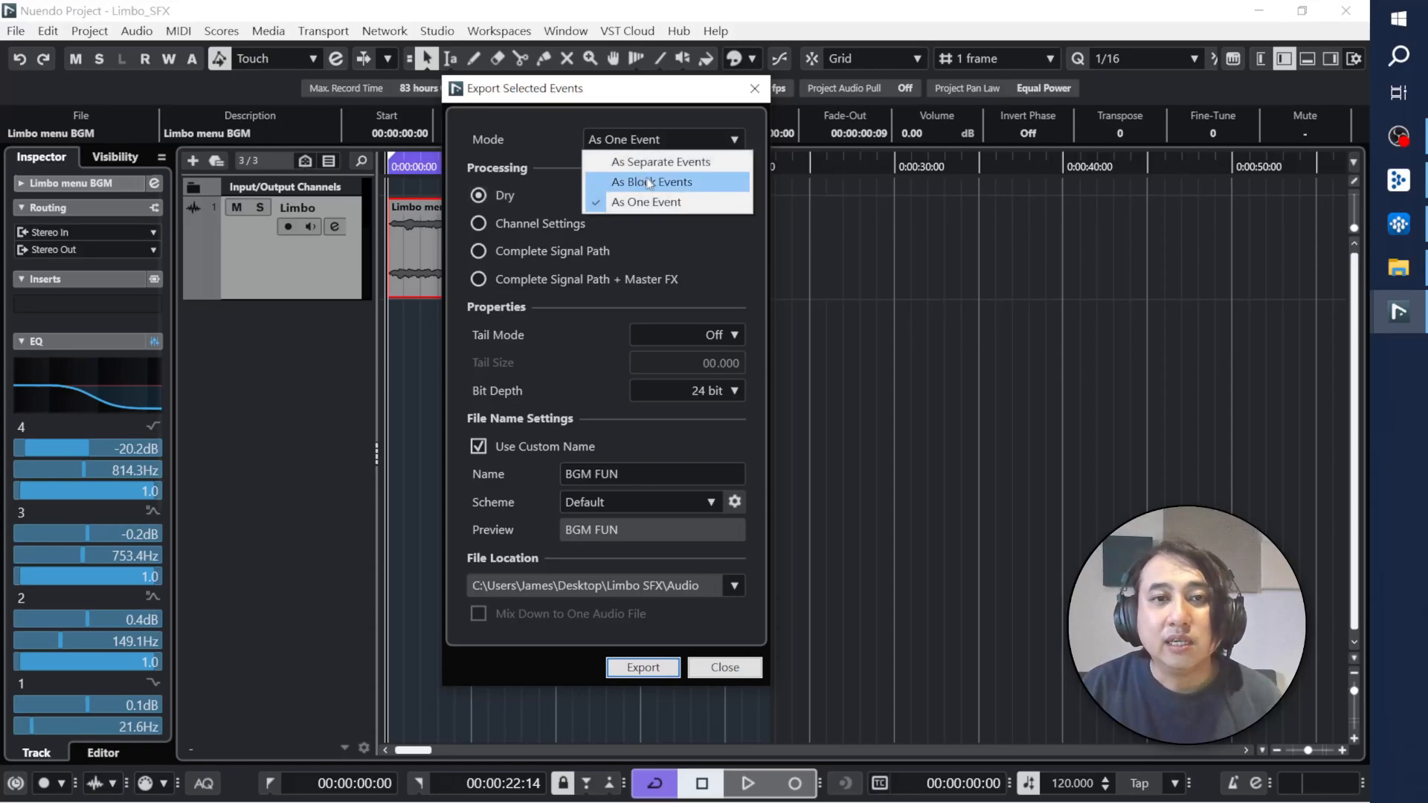
left_click_drag(591, 91, 685, 103)
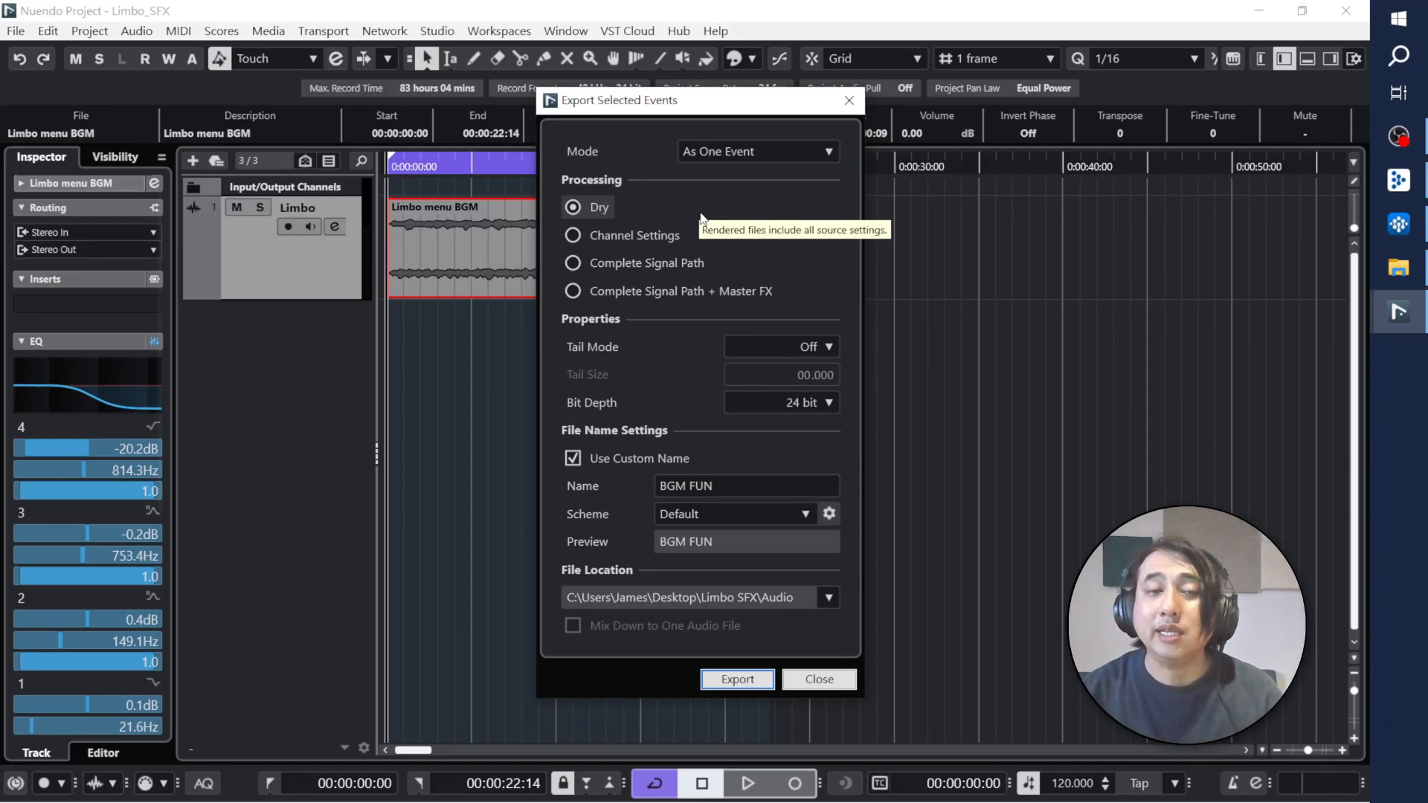
left_click(722, 154)
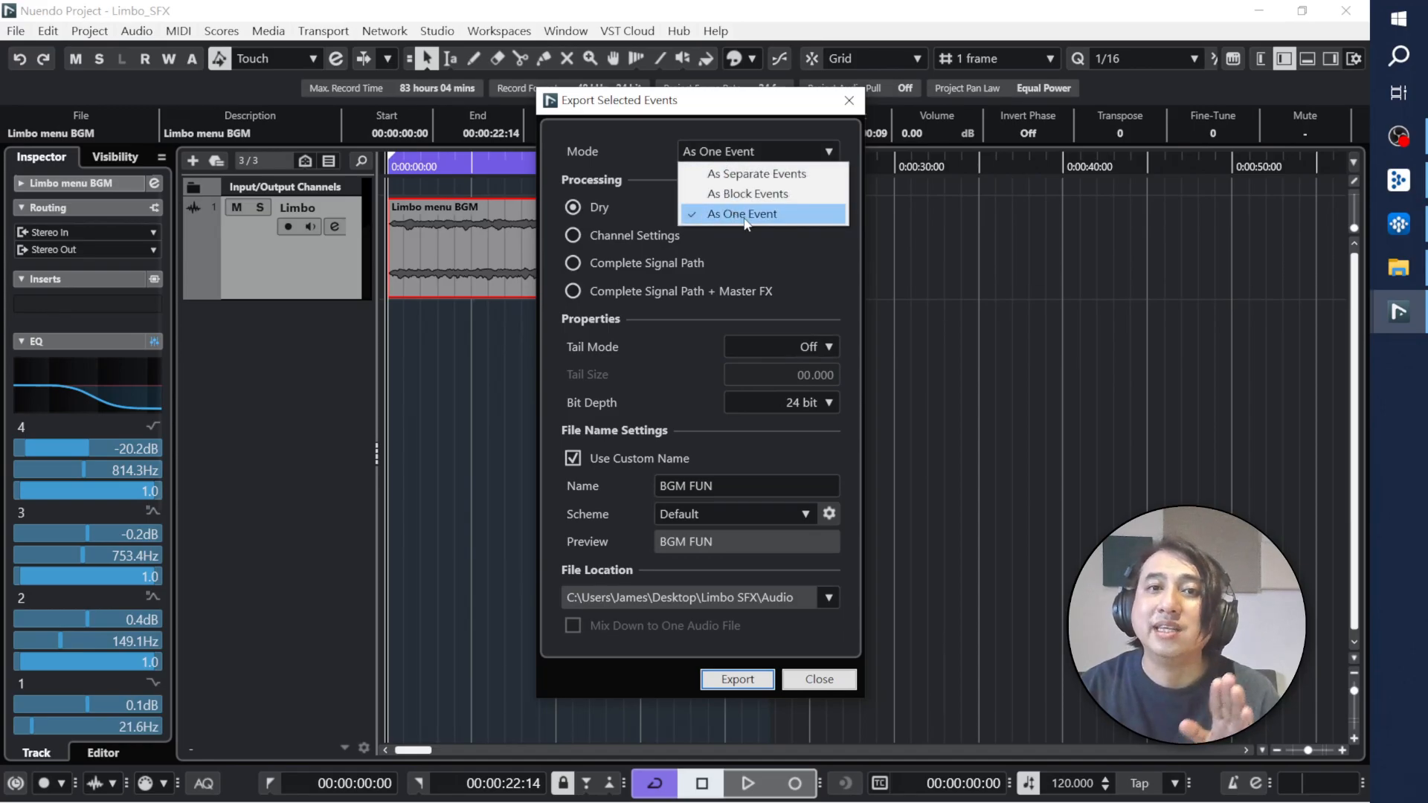
left_click(746, 215)
left_click(735, 153)
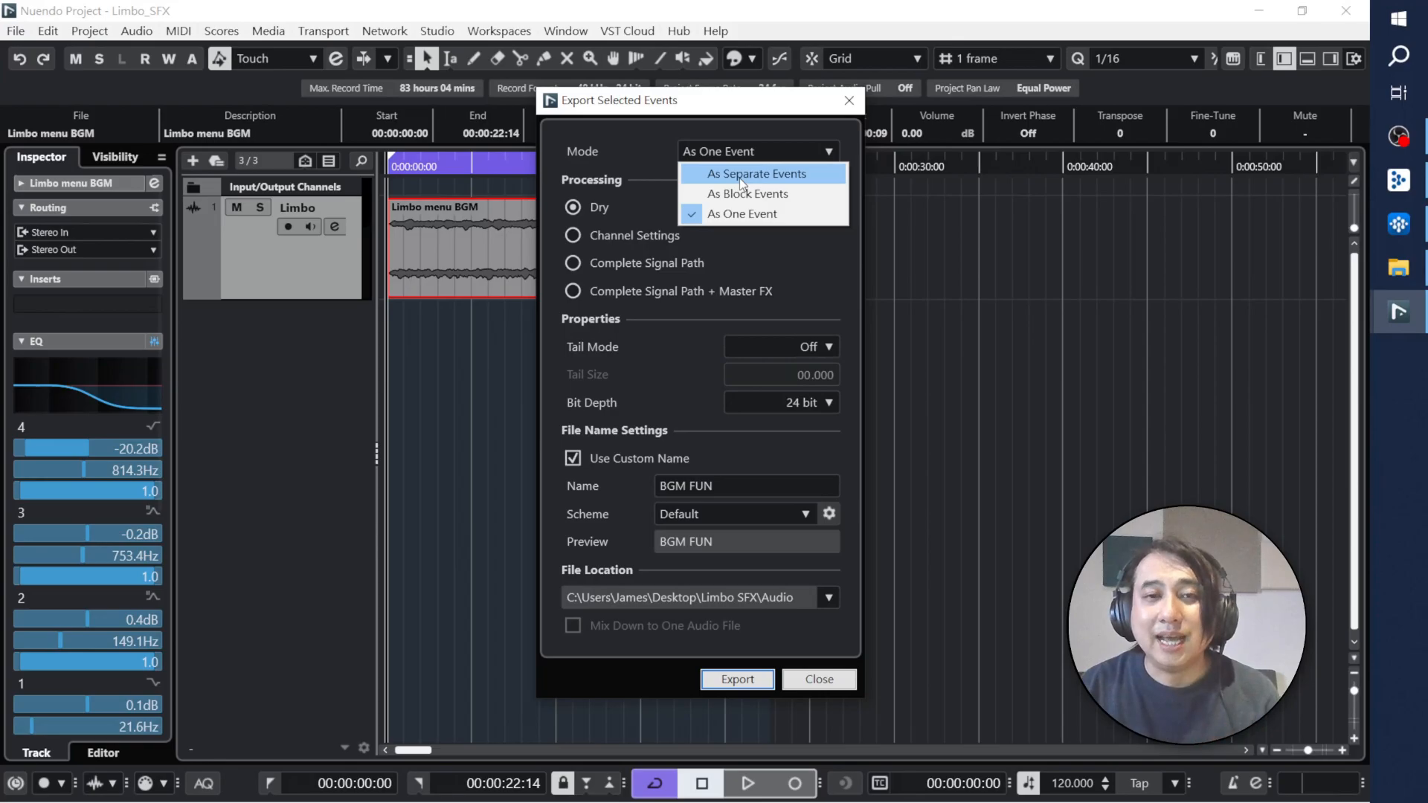
left_click(741, 175)
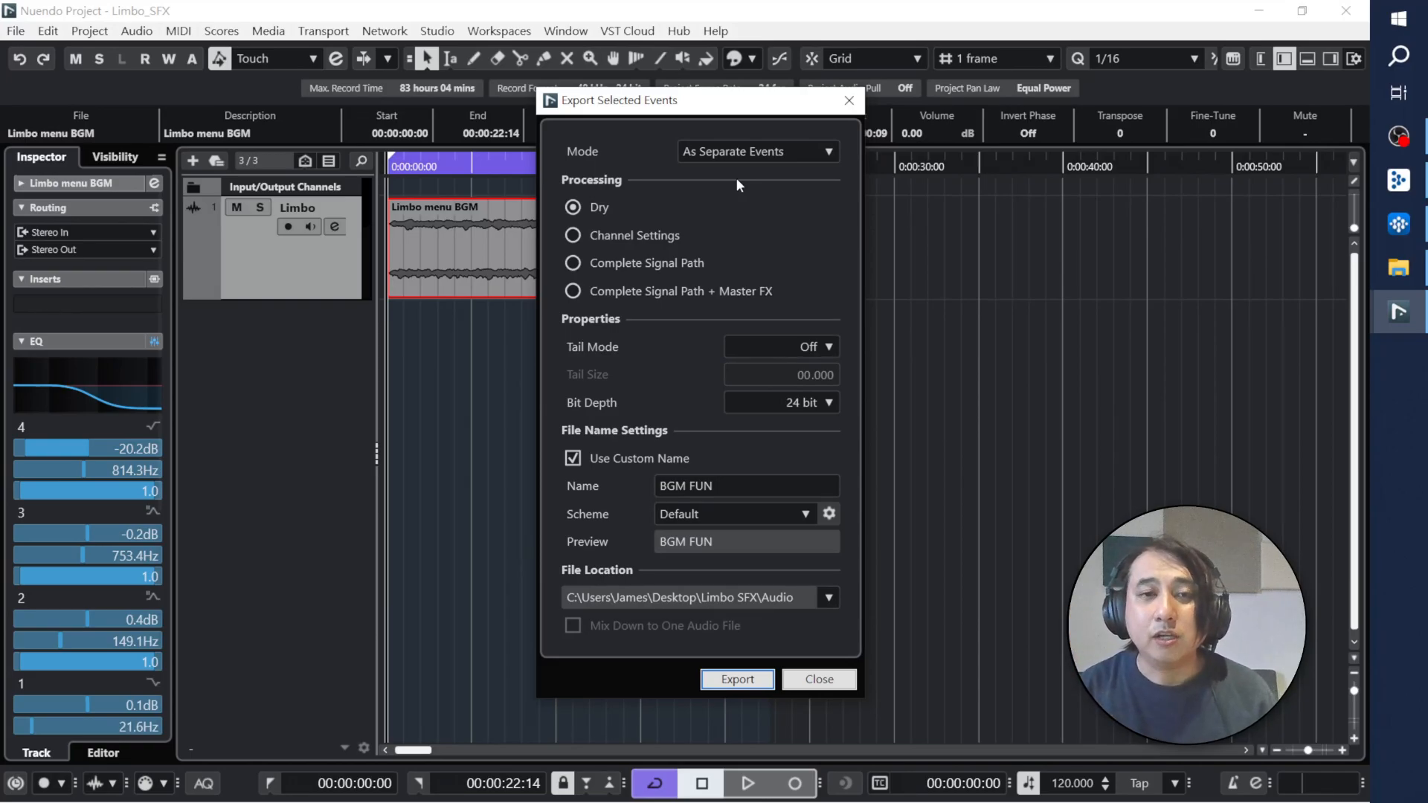
left_click(748, 151)
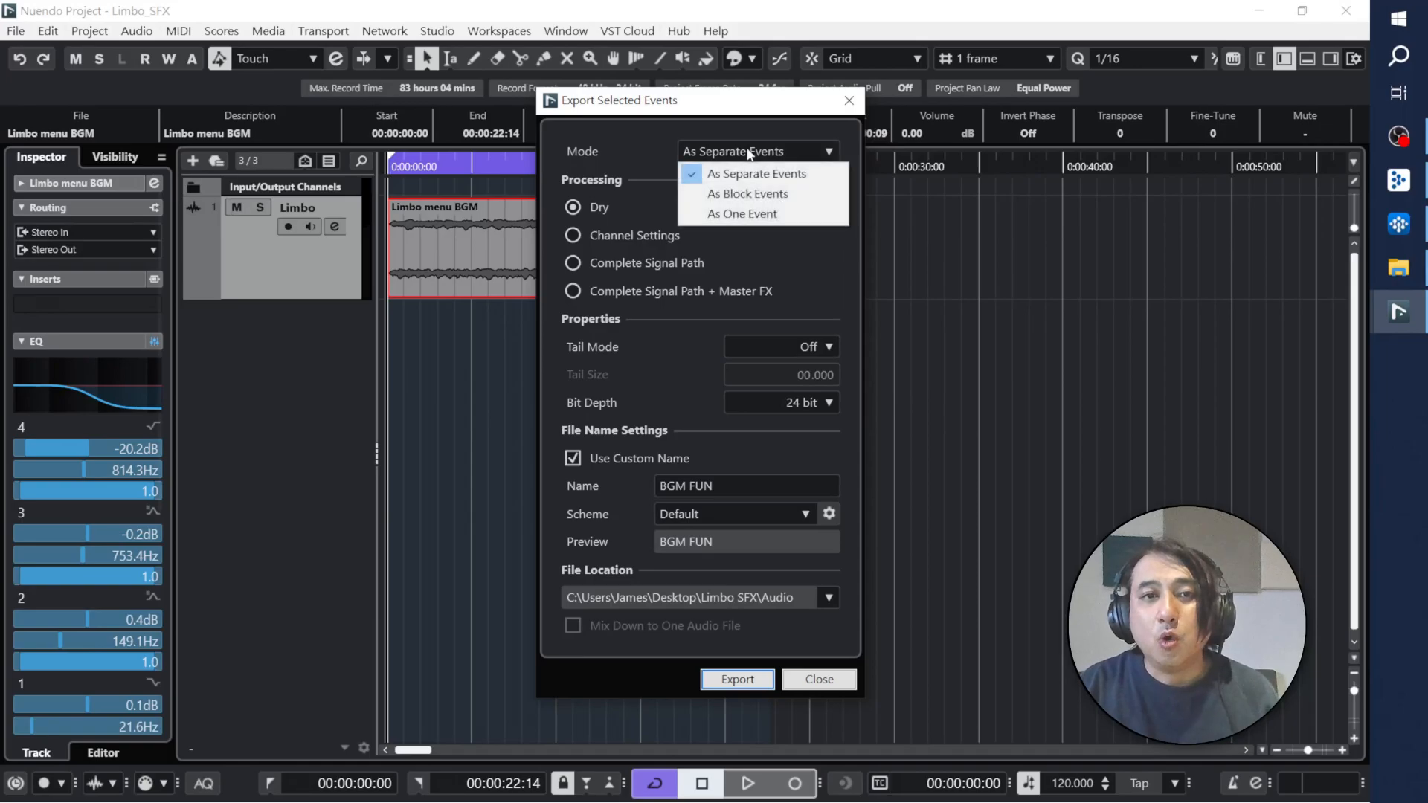
left_click(748, 214)
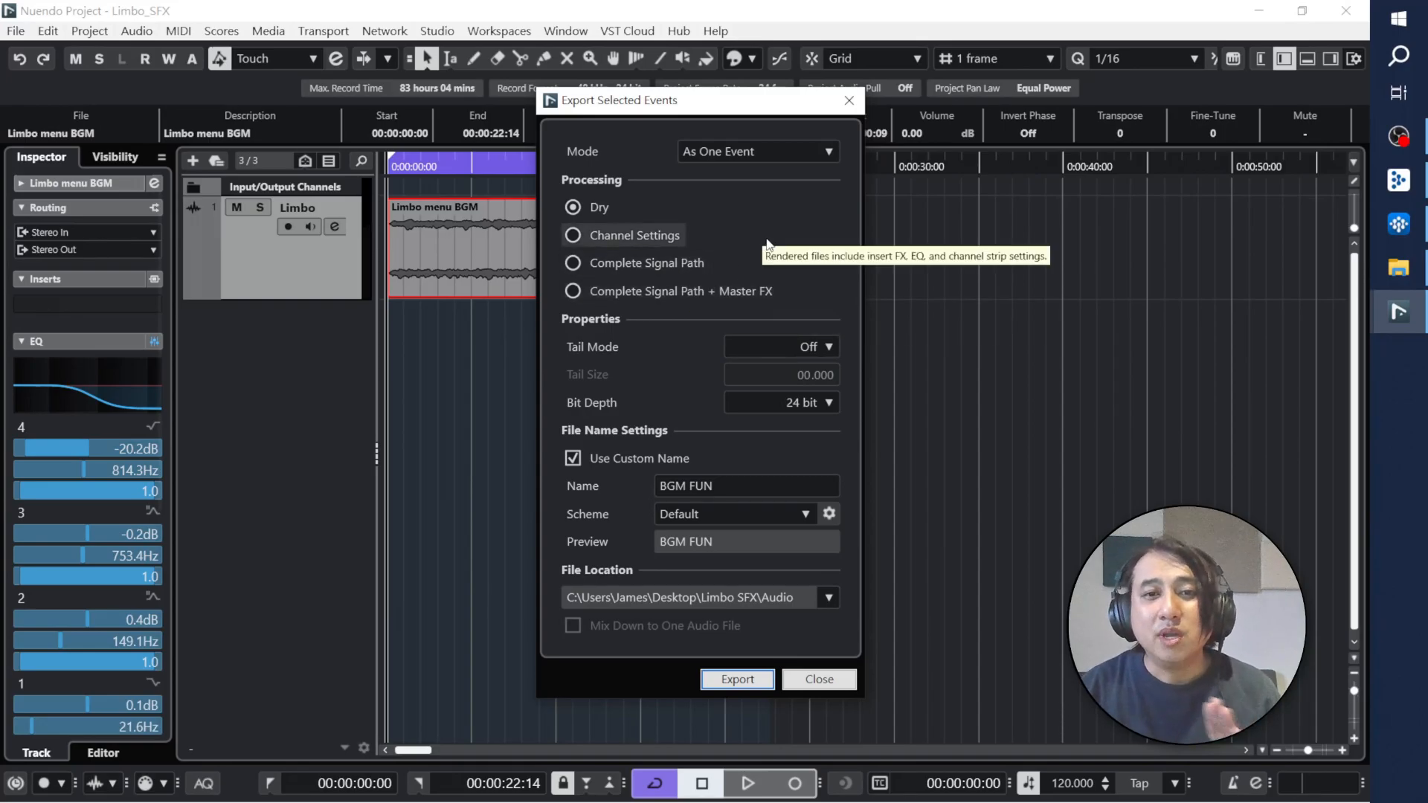
Step: Set the export processing to Channel Settings and the custom file name to BGM
left_click(669, 239)
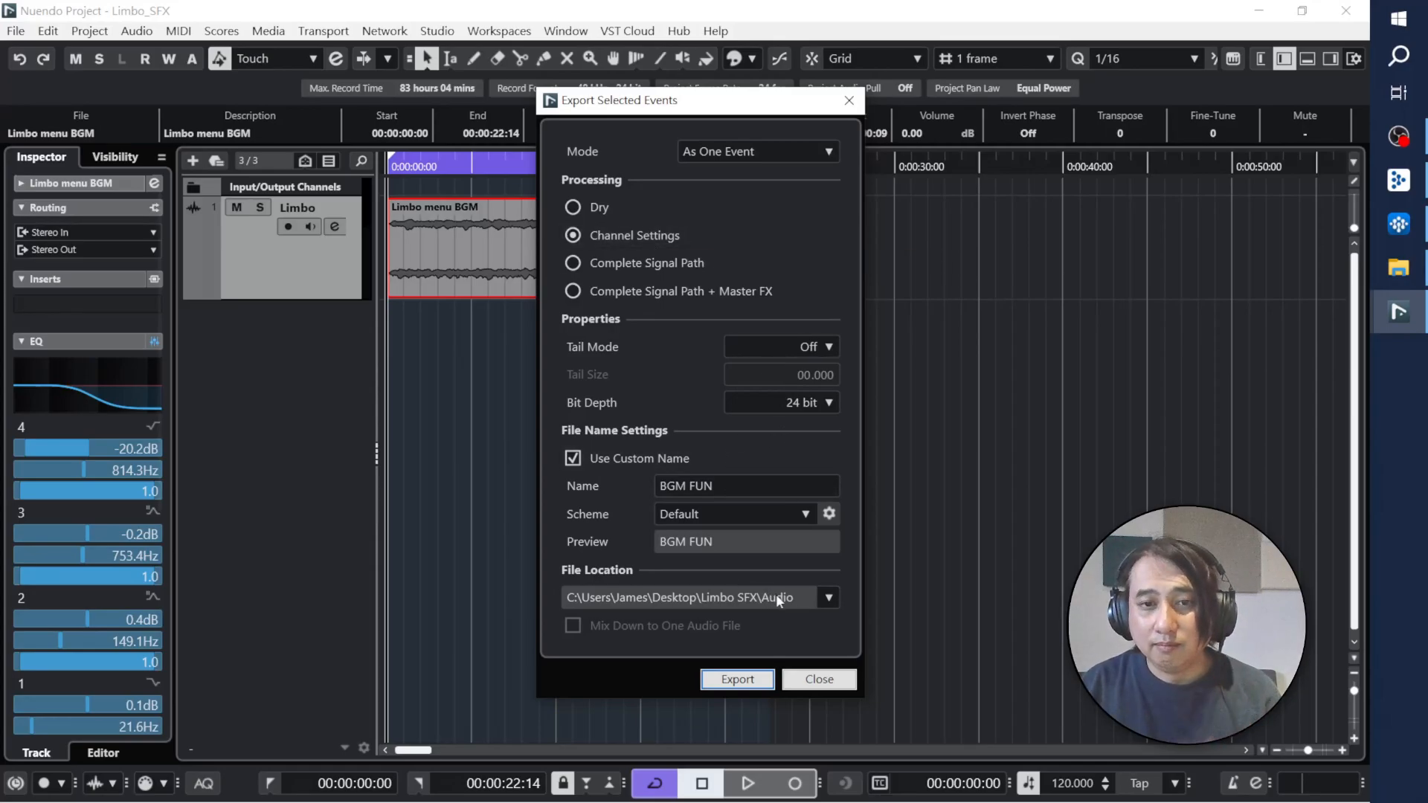
left_click(729, 487)
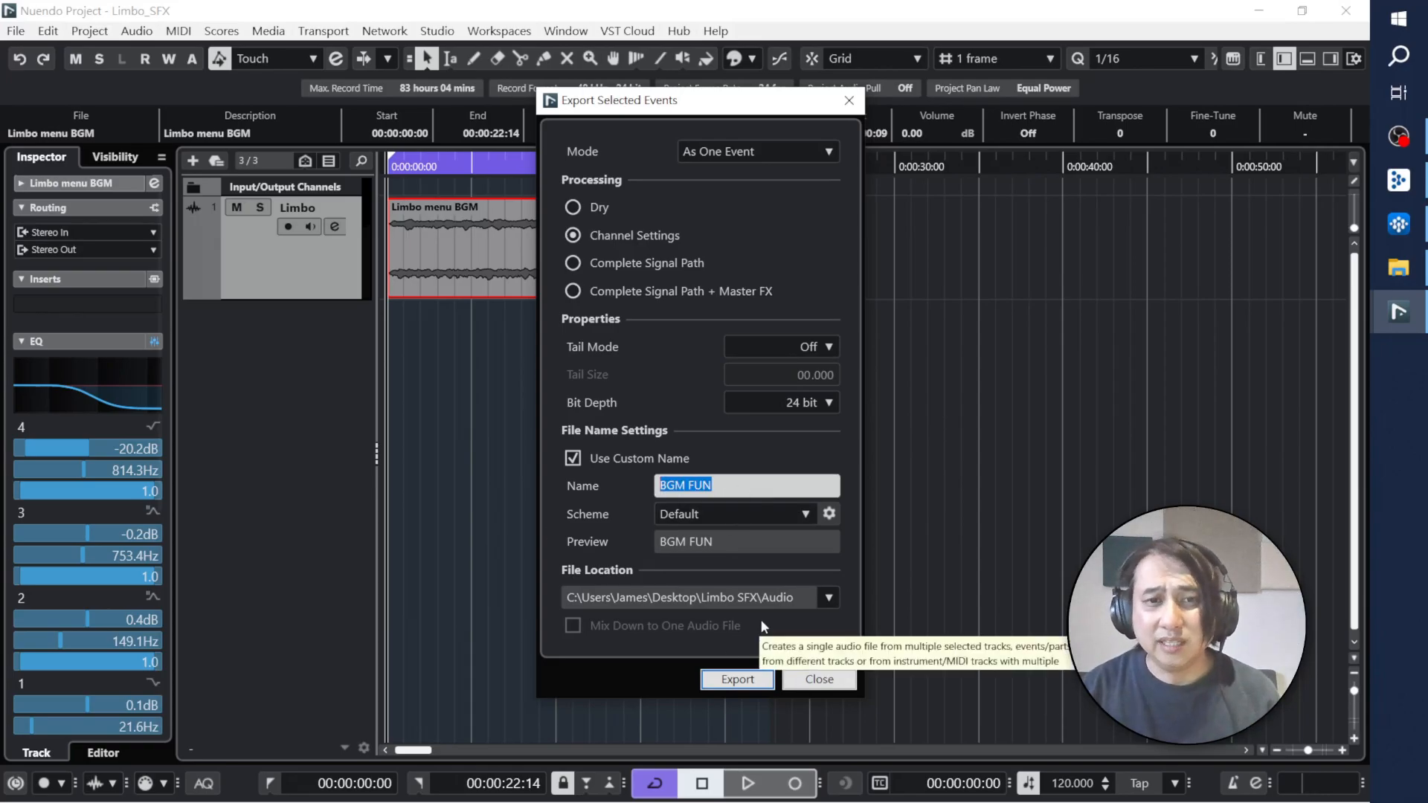
key("BackSpace")
type("BGM")
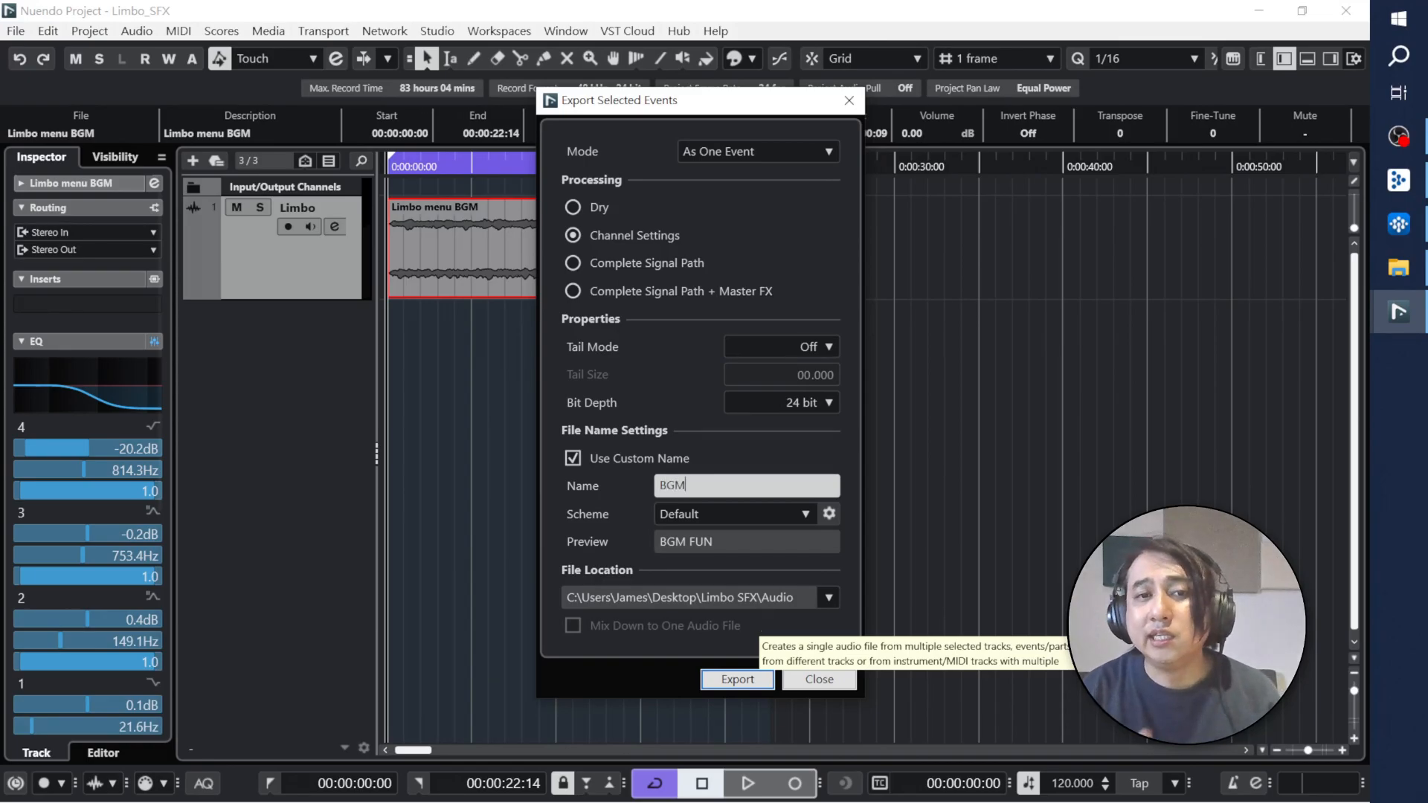
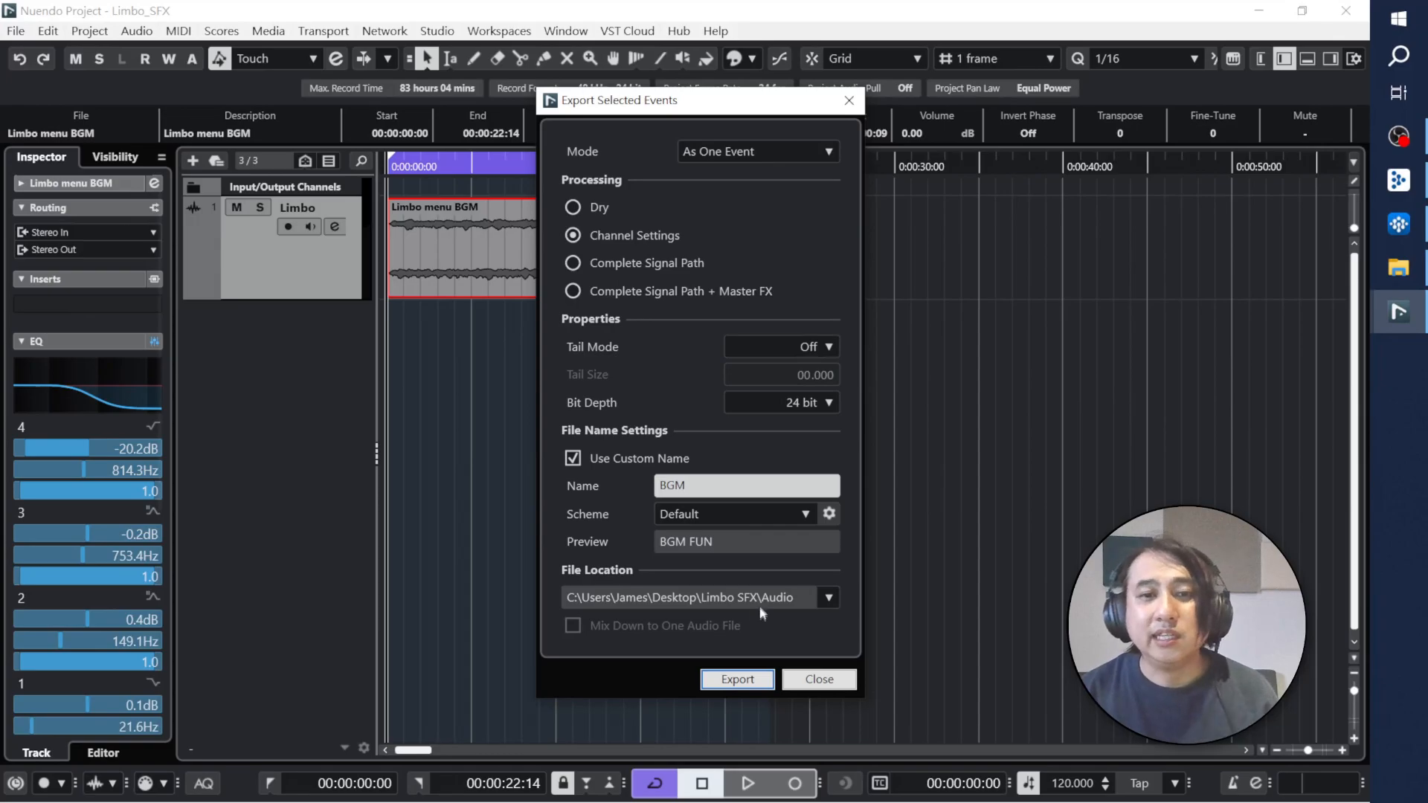
Step: Check the file location options, keep the project audio folder, and export the event
left_click(829, 598)
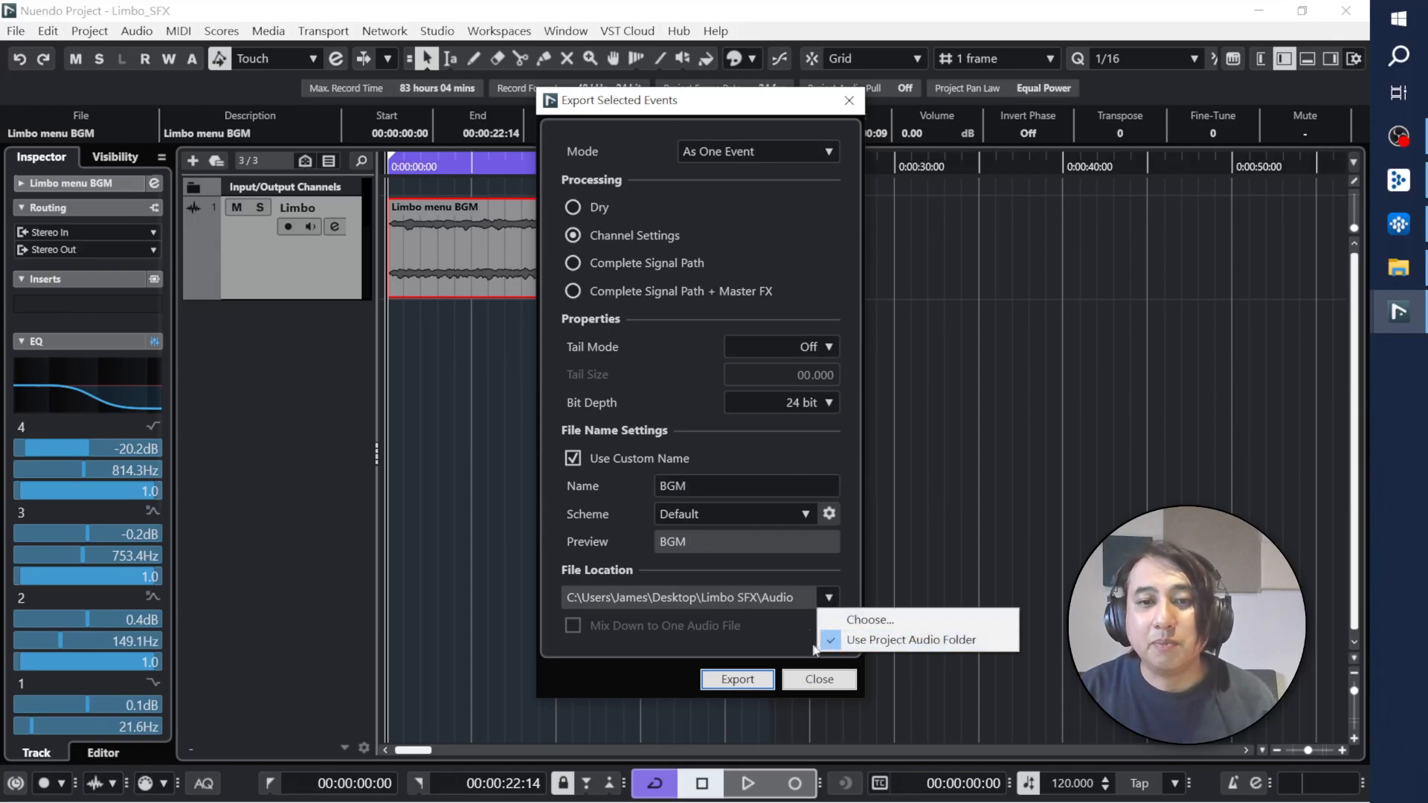
left_click(790, 634)
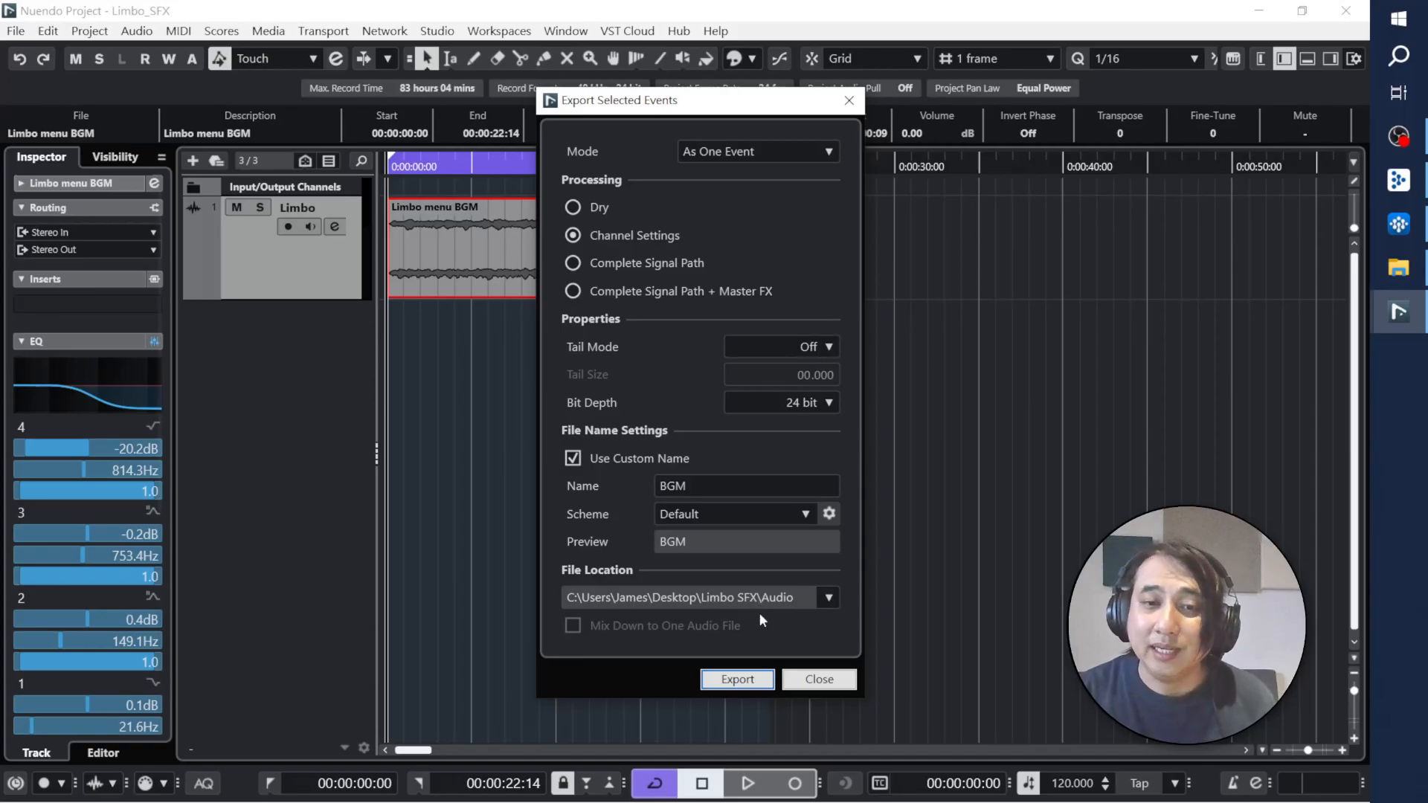
left_click(743, 680)
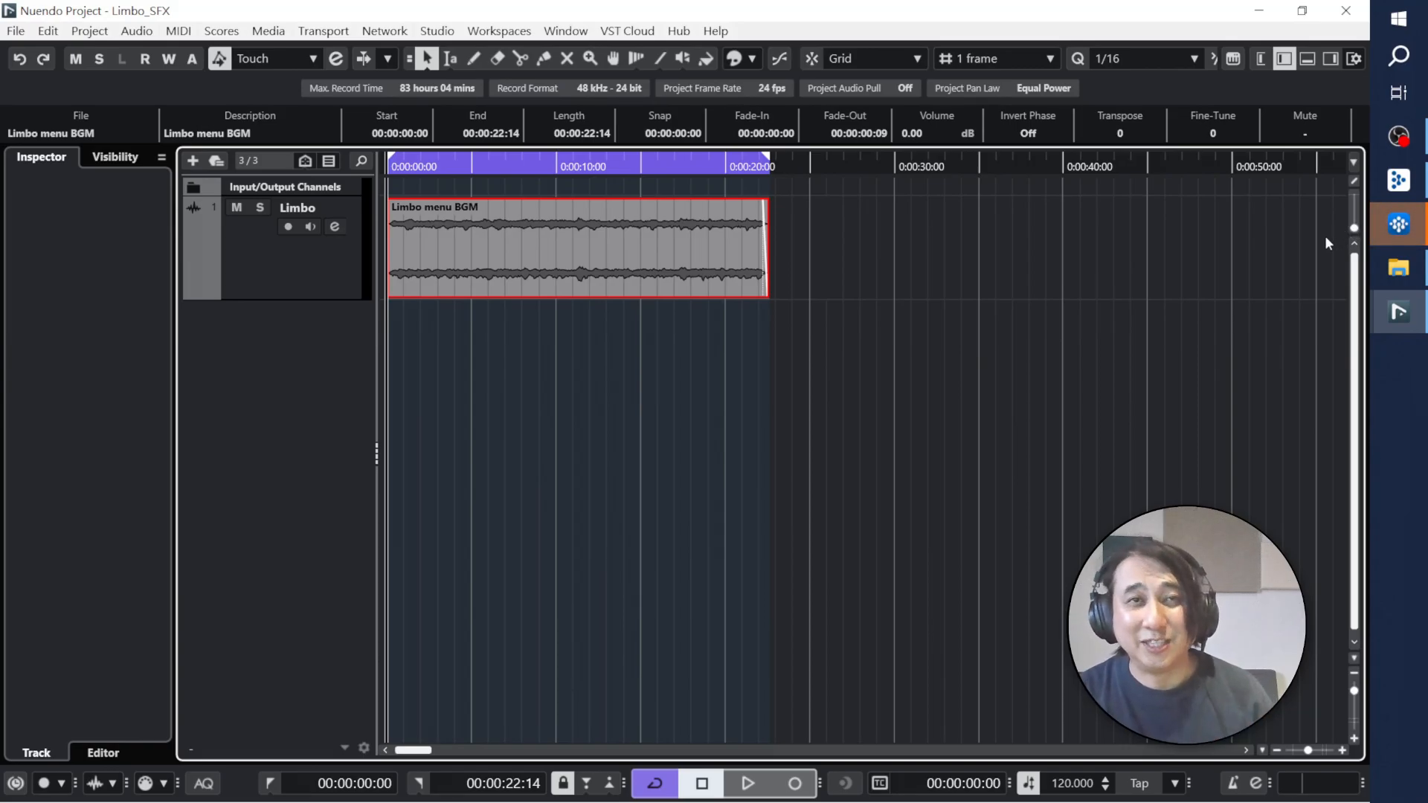
Step: Switch to Wwise and import BGM.wav as an Audio Source into the bgm sound of Limbo Menu BGM
left_click(1399, 224)
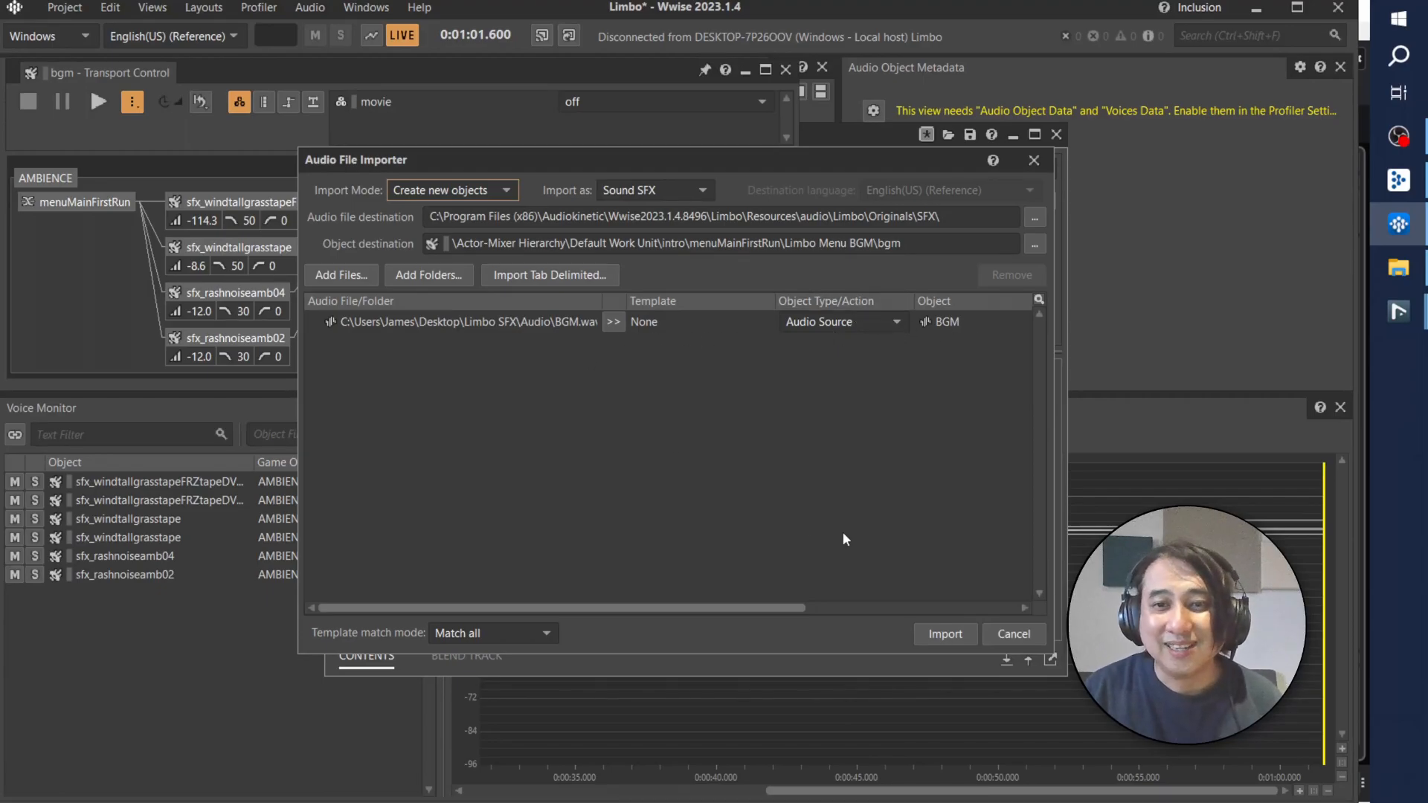
left_click(942, 636)
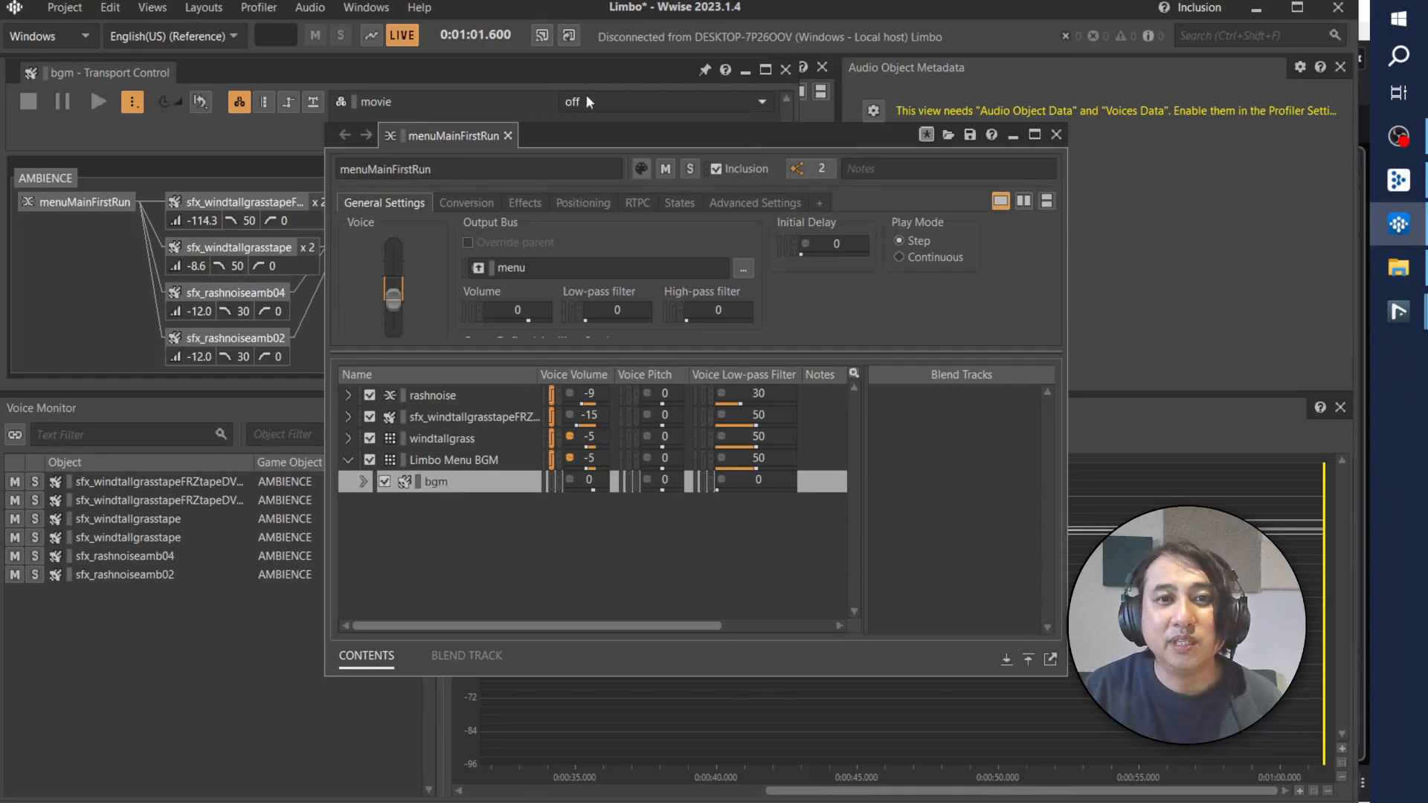
left_click_drag(604, 134, 744, 98)
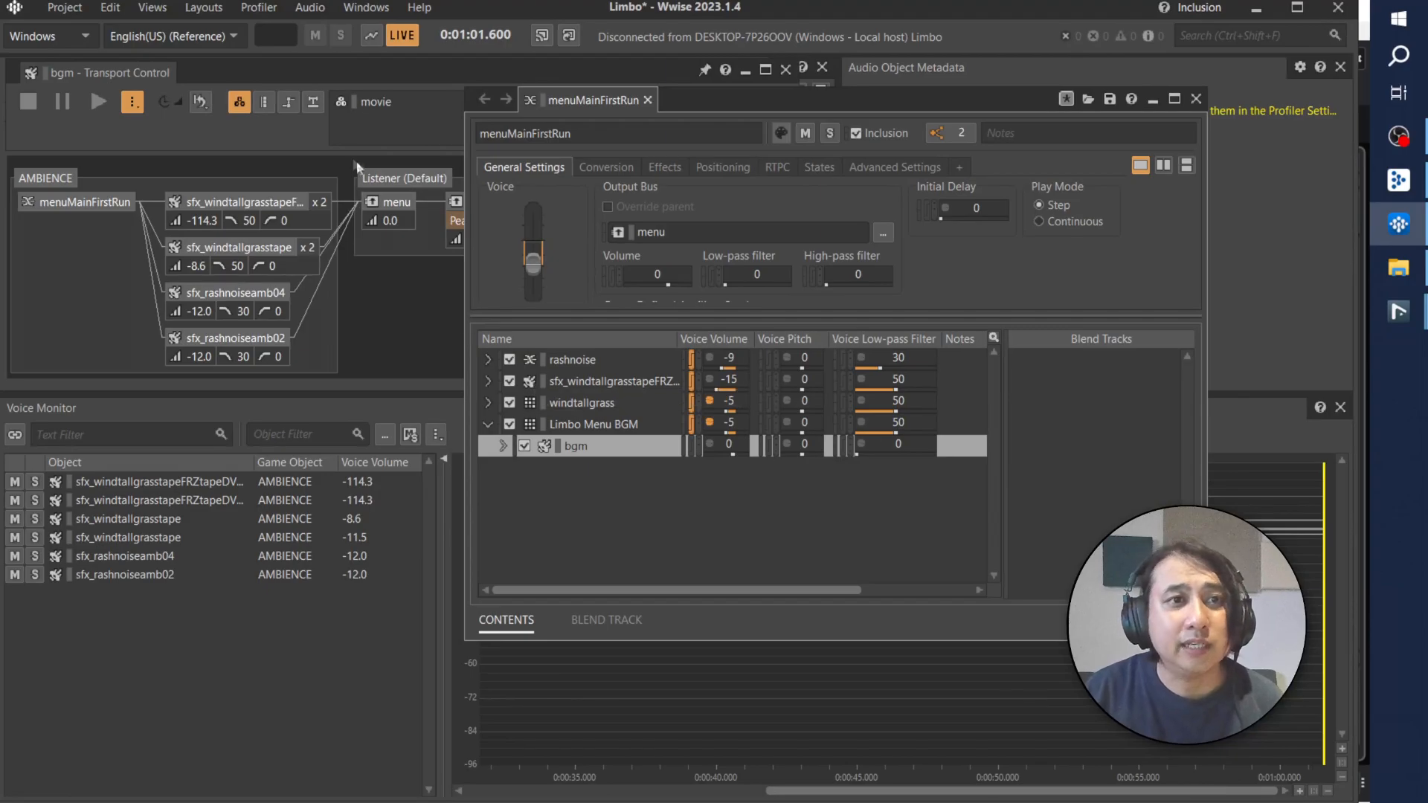
Step: Change to User Layout 1 and expand menuMainFirstRun with its Limbo Menu BGM, windtallgrass and rashnoise containers
left_click(244, 8)
mouse_move(198, 8)
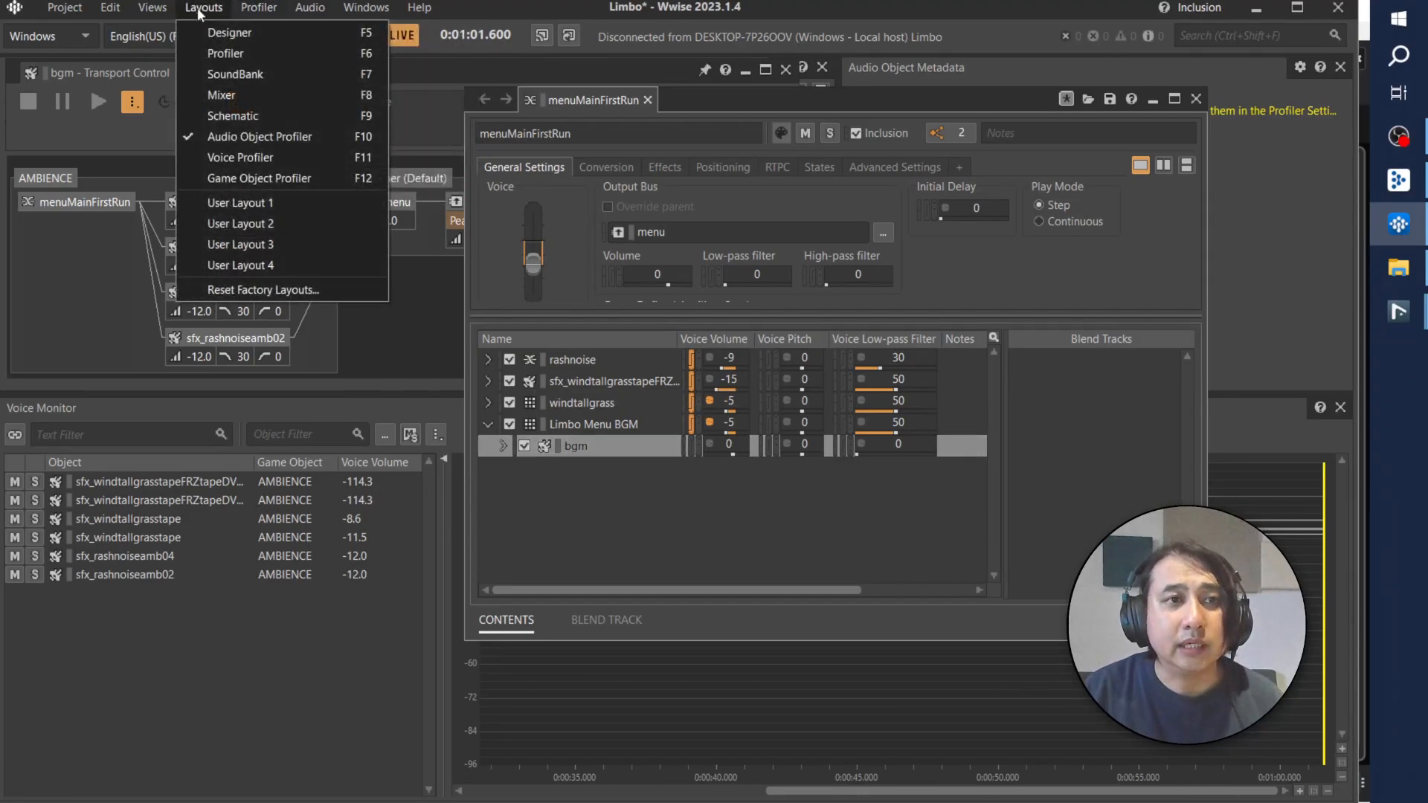
left_click(264, 208)
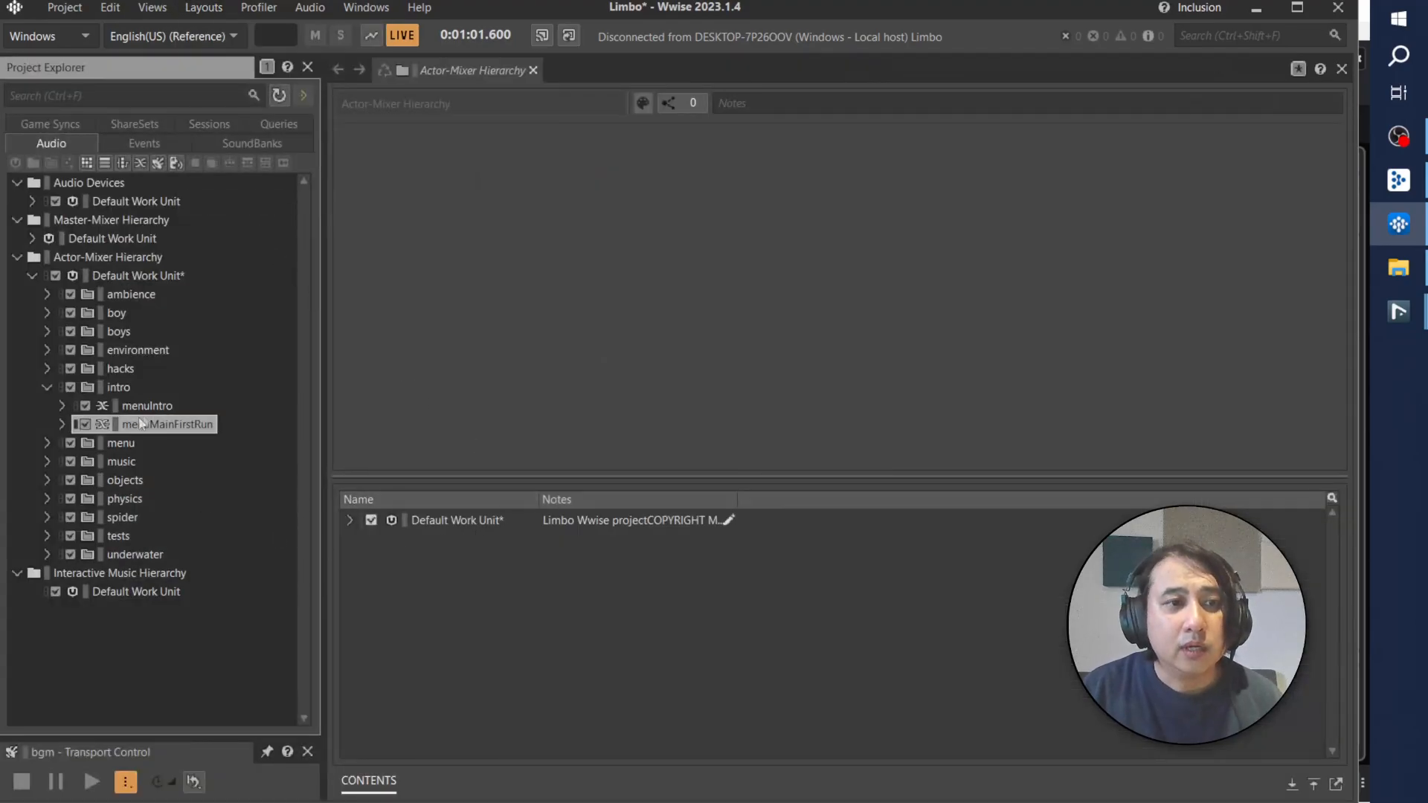
left_click(62, 424)
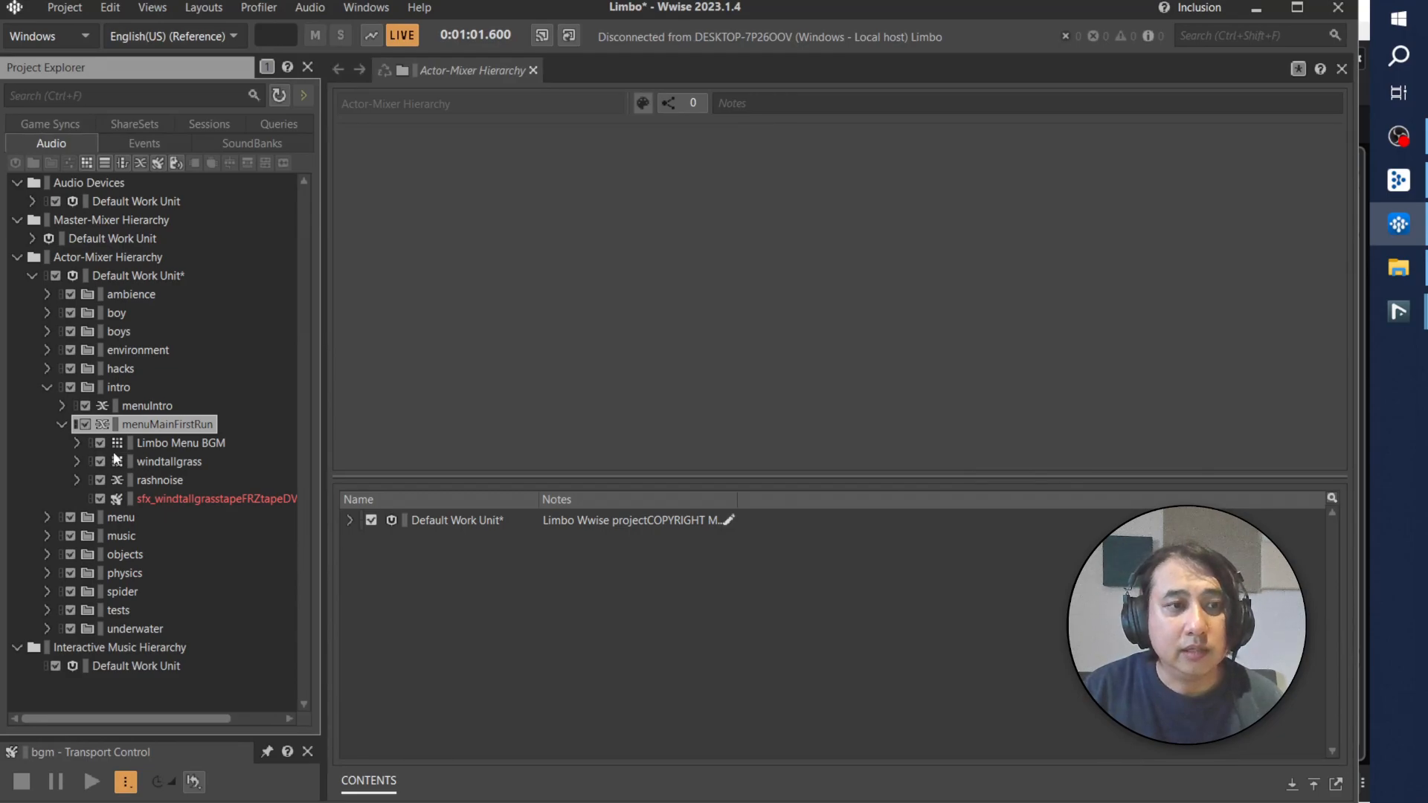
left_click(76, 442)
left_click(77, 480)
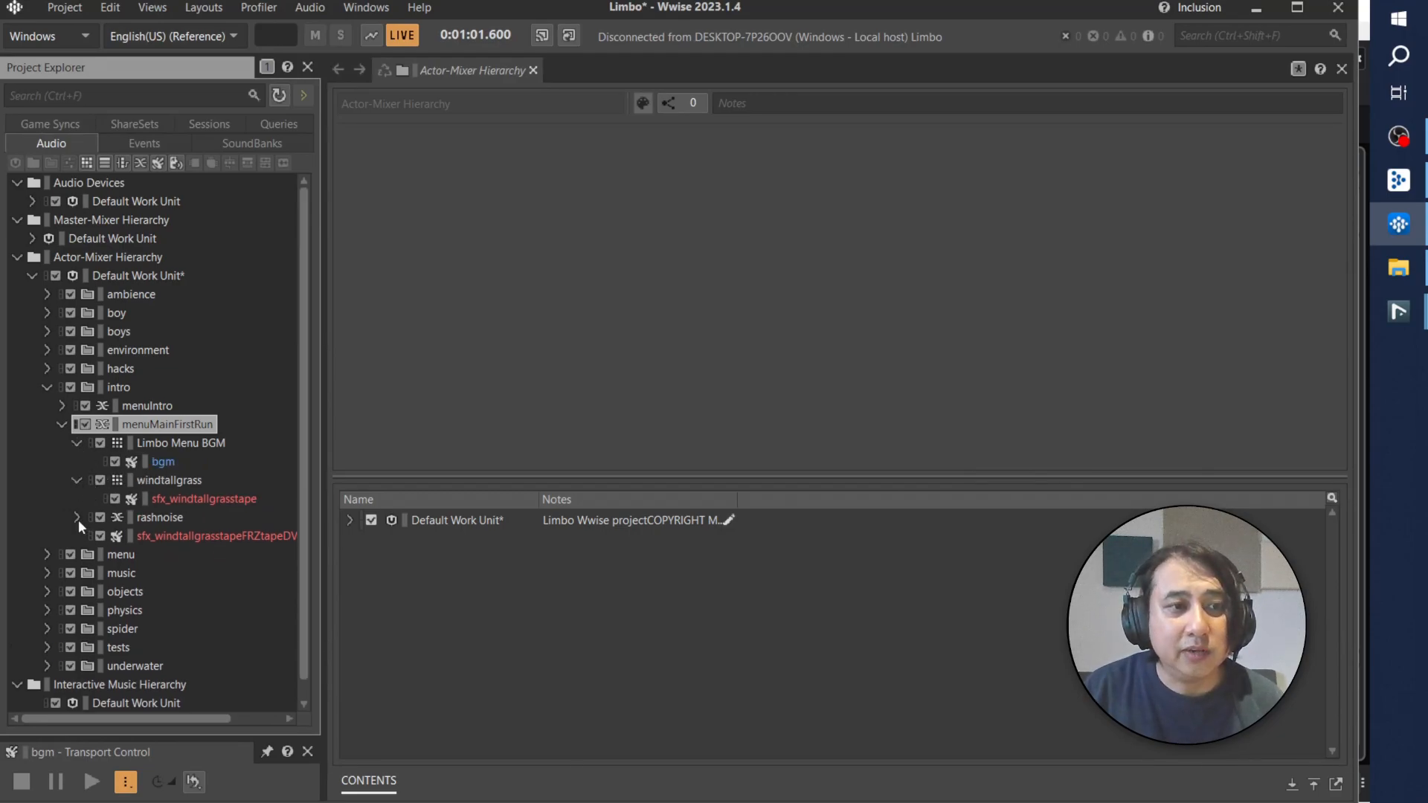
left_click(76, 517)
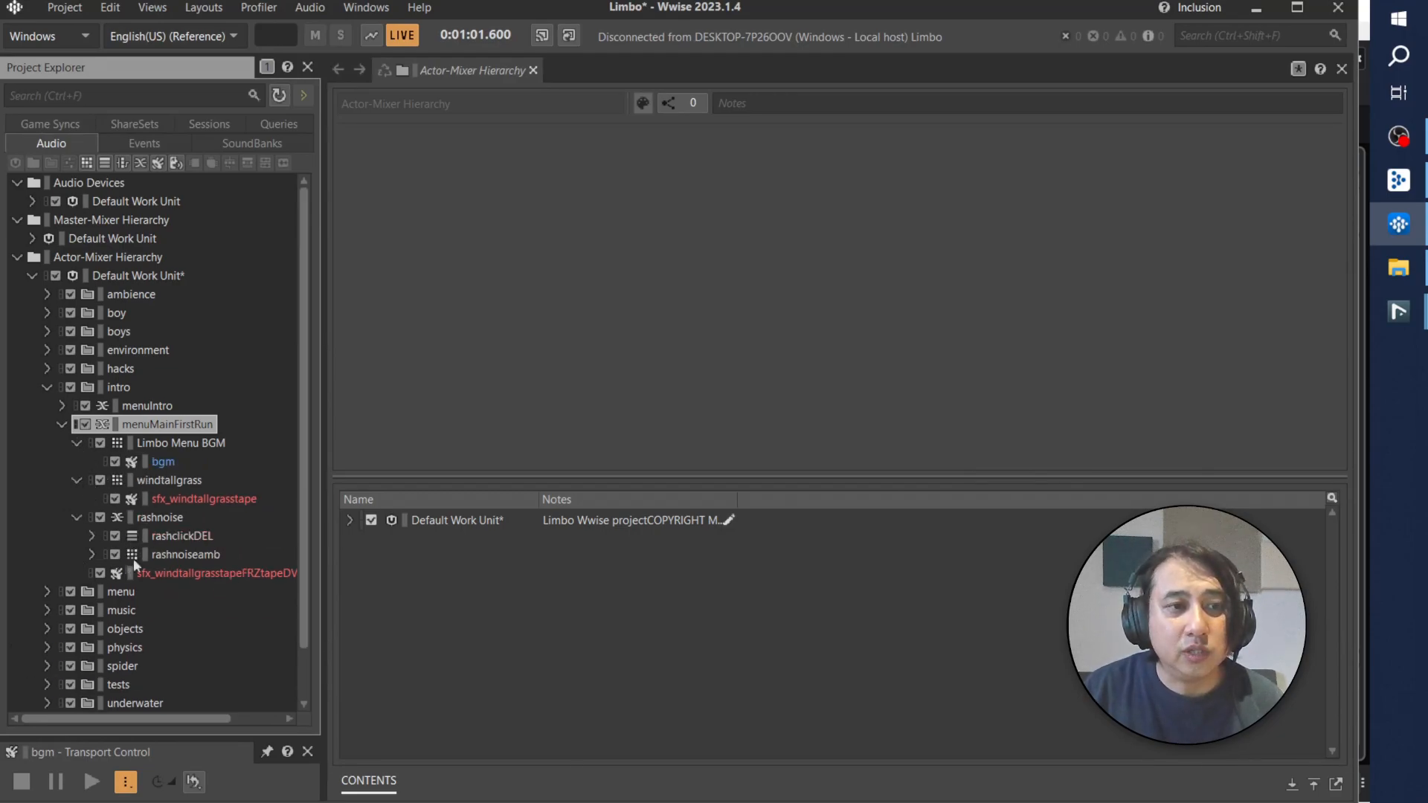
Step: Compare the bgm sound's source with the windtallgrass container and its sfx_windtallgrasstape source
left_click(190, 497)
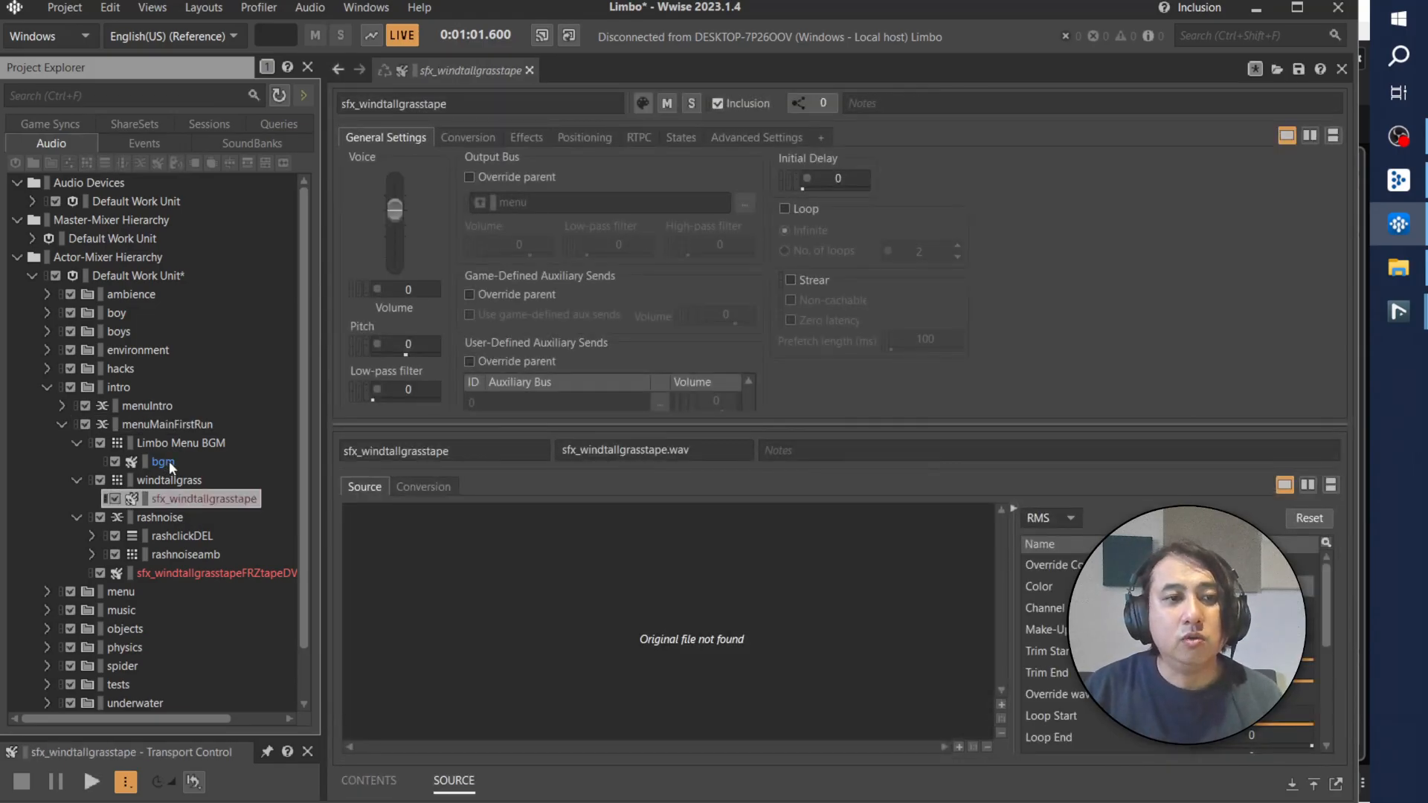
left_click(168, 459)
left_click(173, 479)
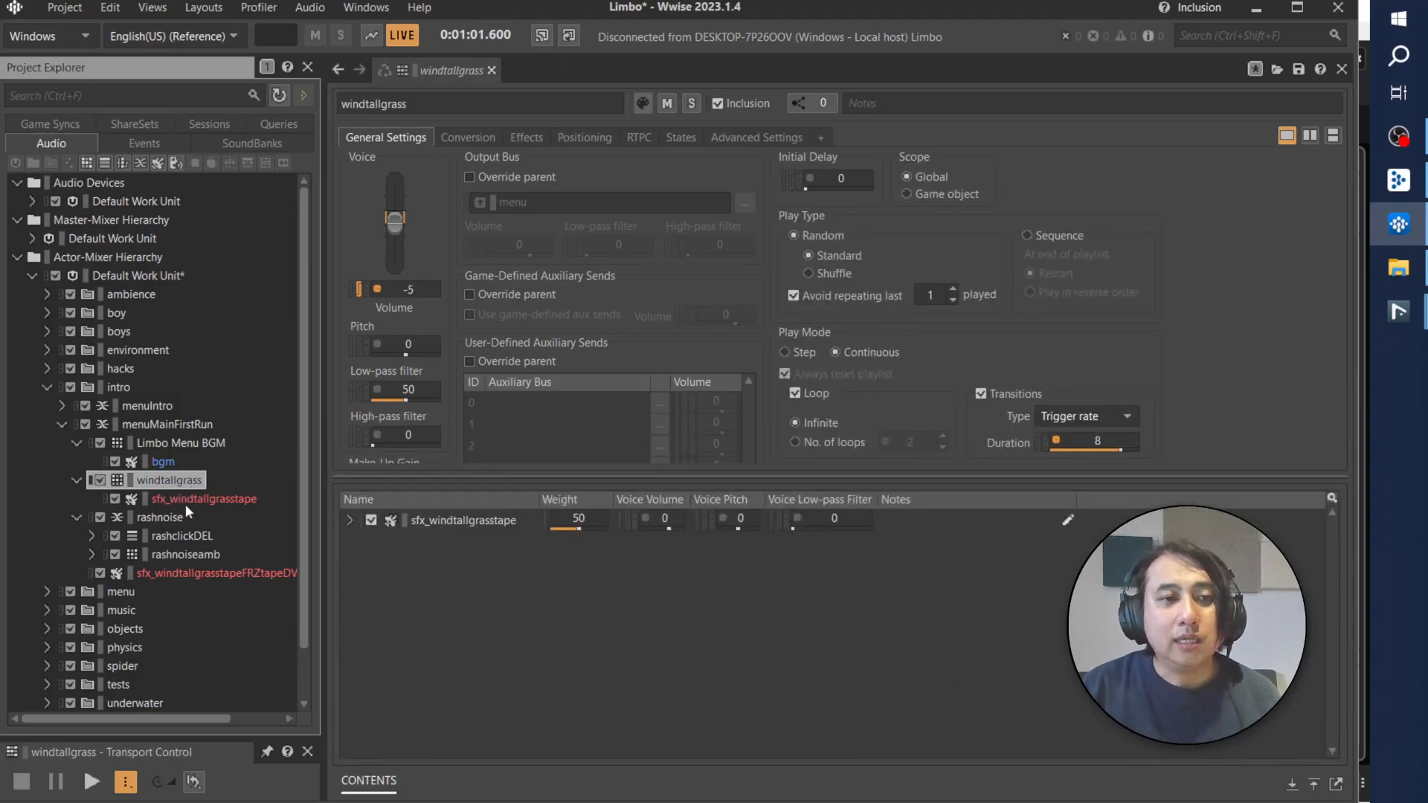
left_click(165, 462)
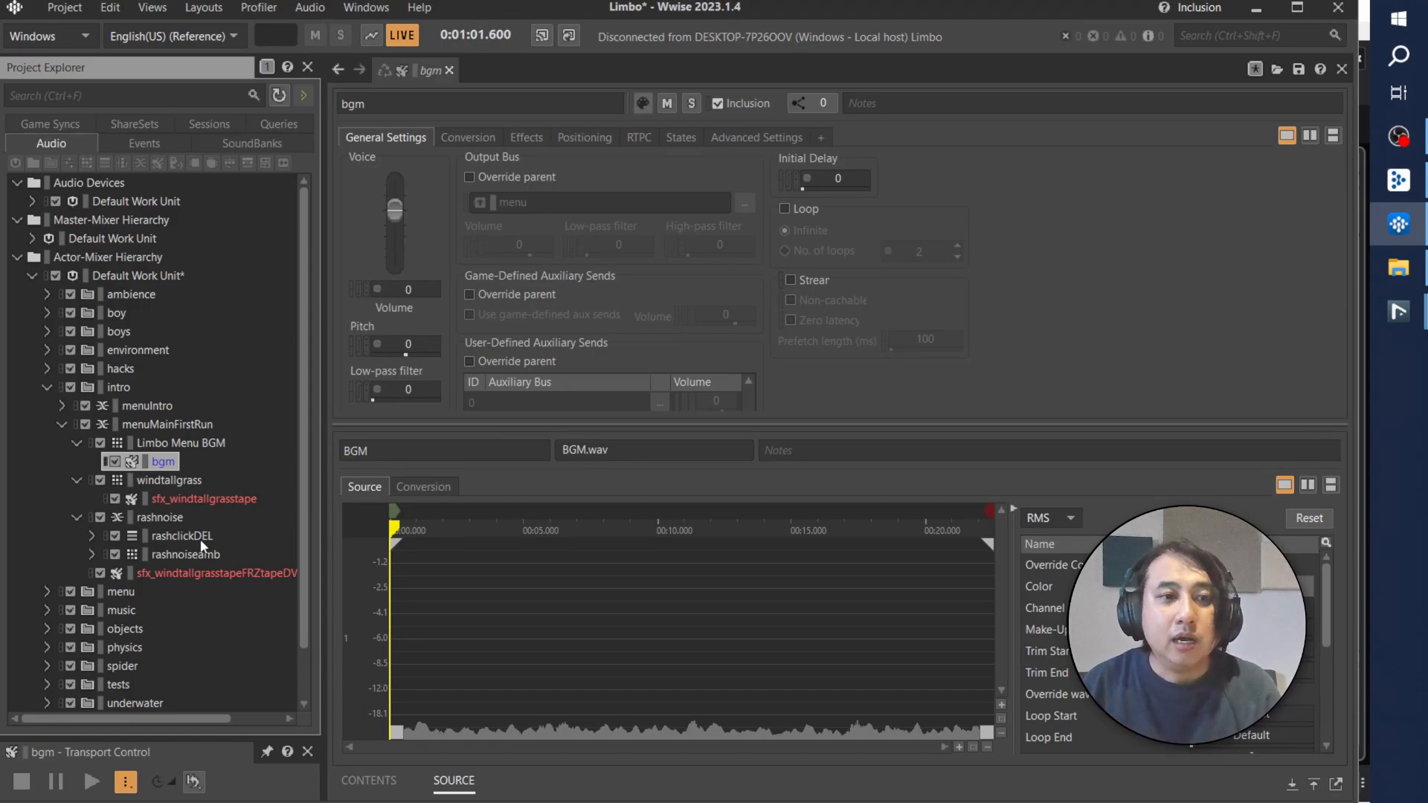
left_click(168, 482)
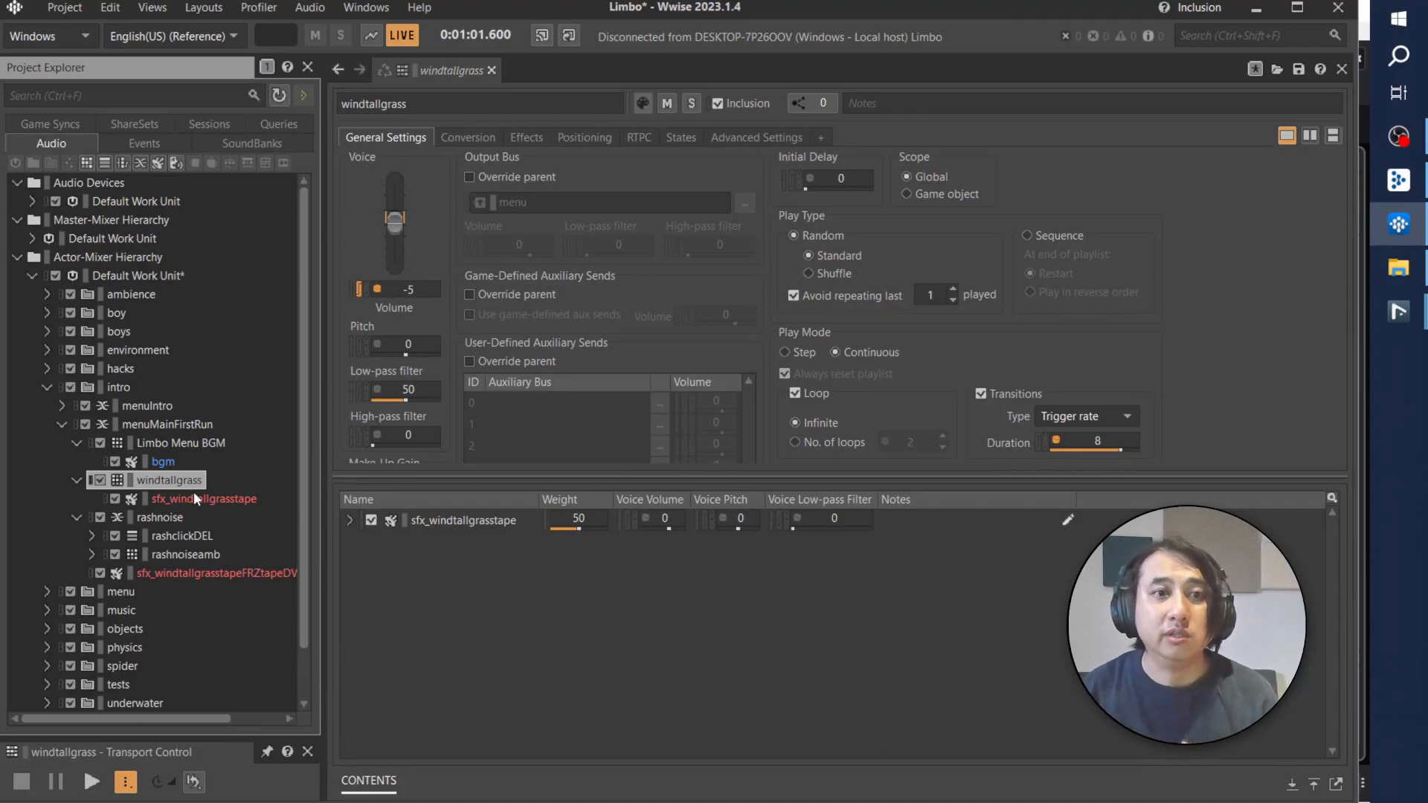
left_click(198, 496)
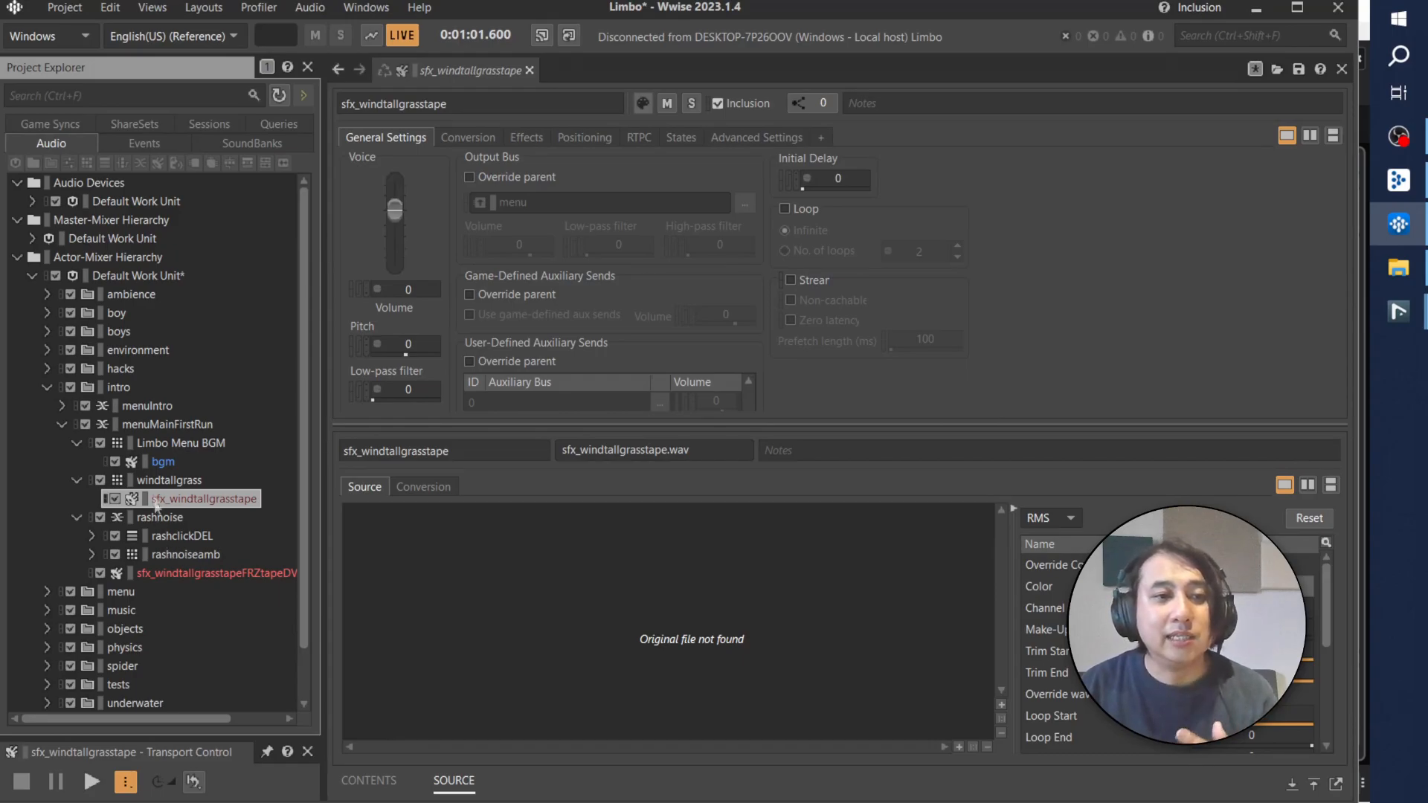
Step: Play the bgm sound and select its parent Limbo Menu BGM container to view the settings
left_click(162, 462)
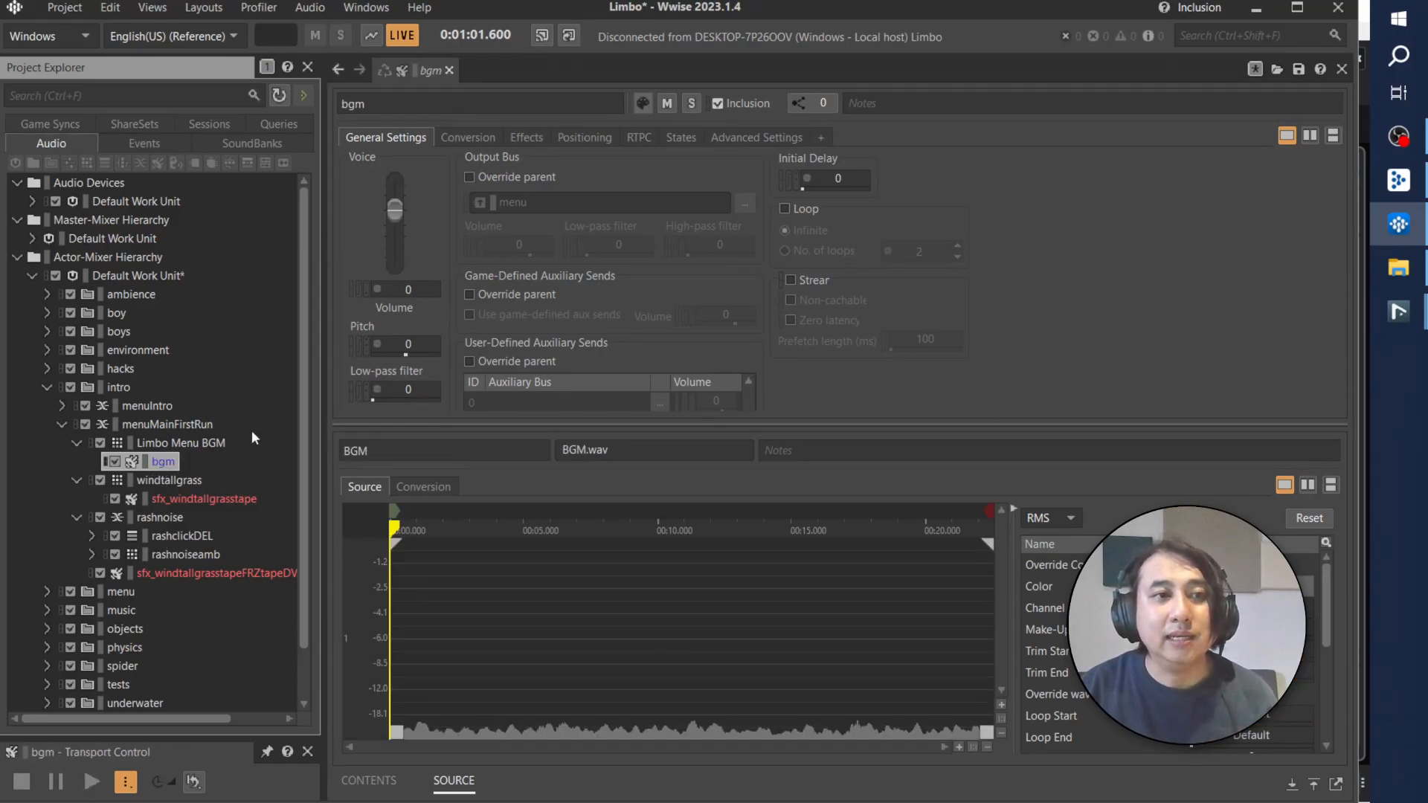
left_click(90, 788)
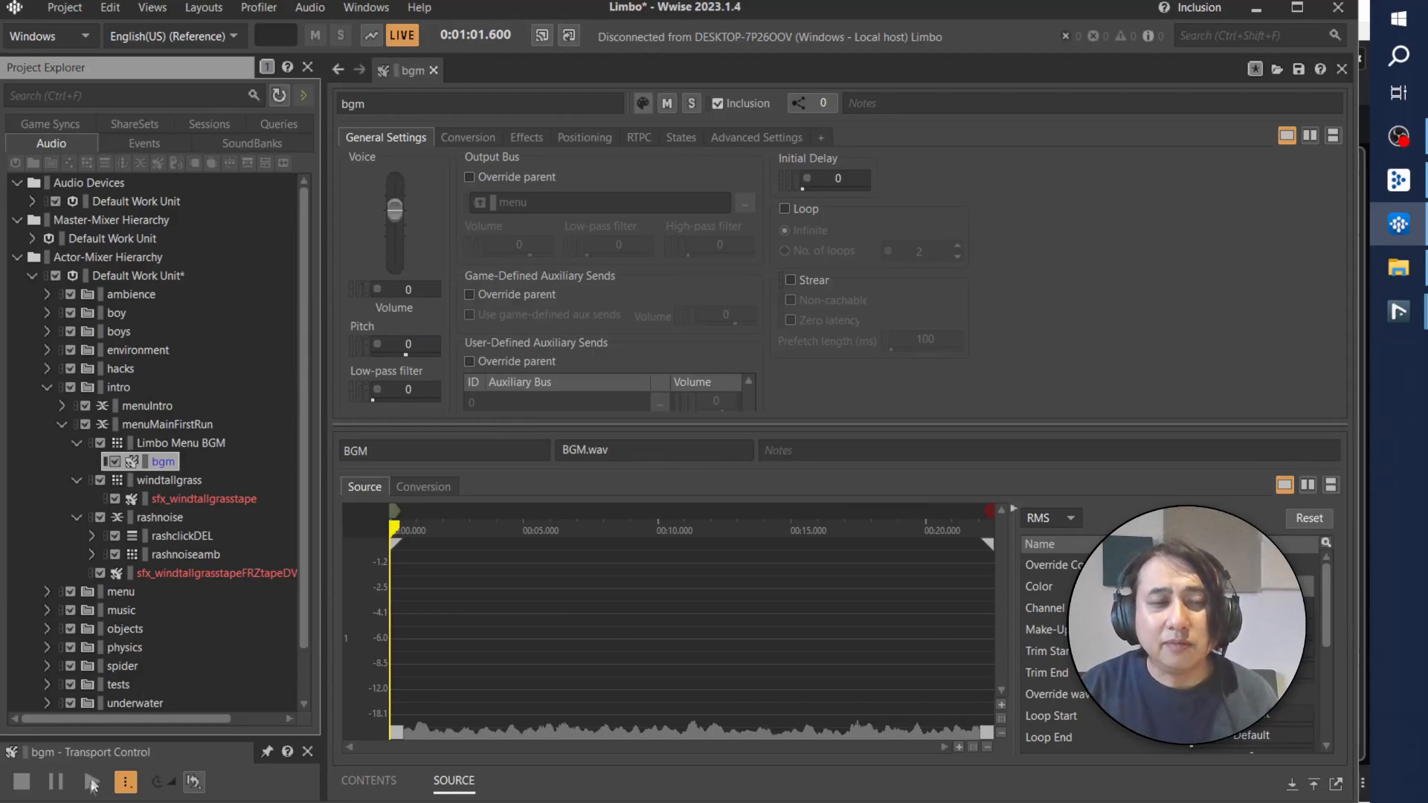
left_click(159, 444)
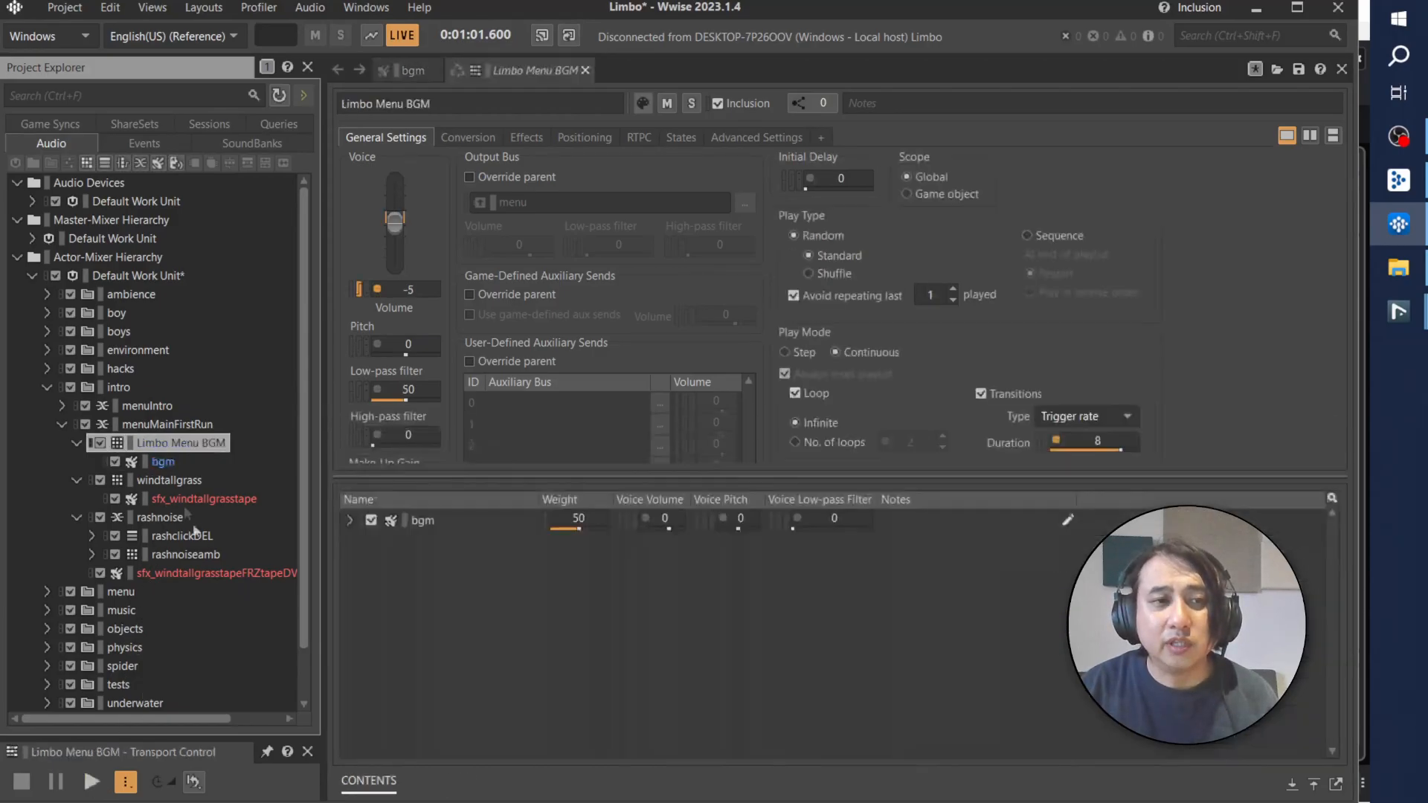
Step: Play the Limbo Menu BGM container to check whether its converted audio can be heard
left_click(92, 783)
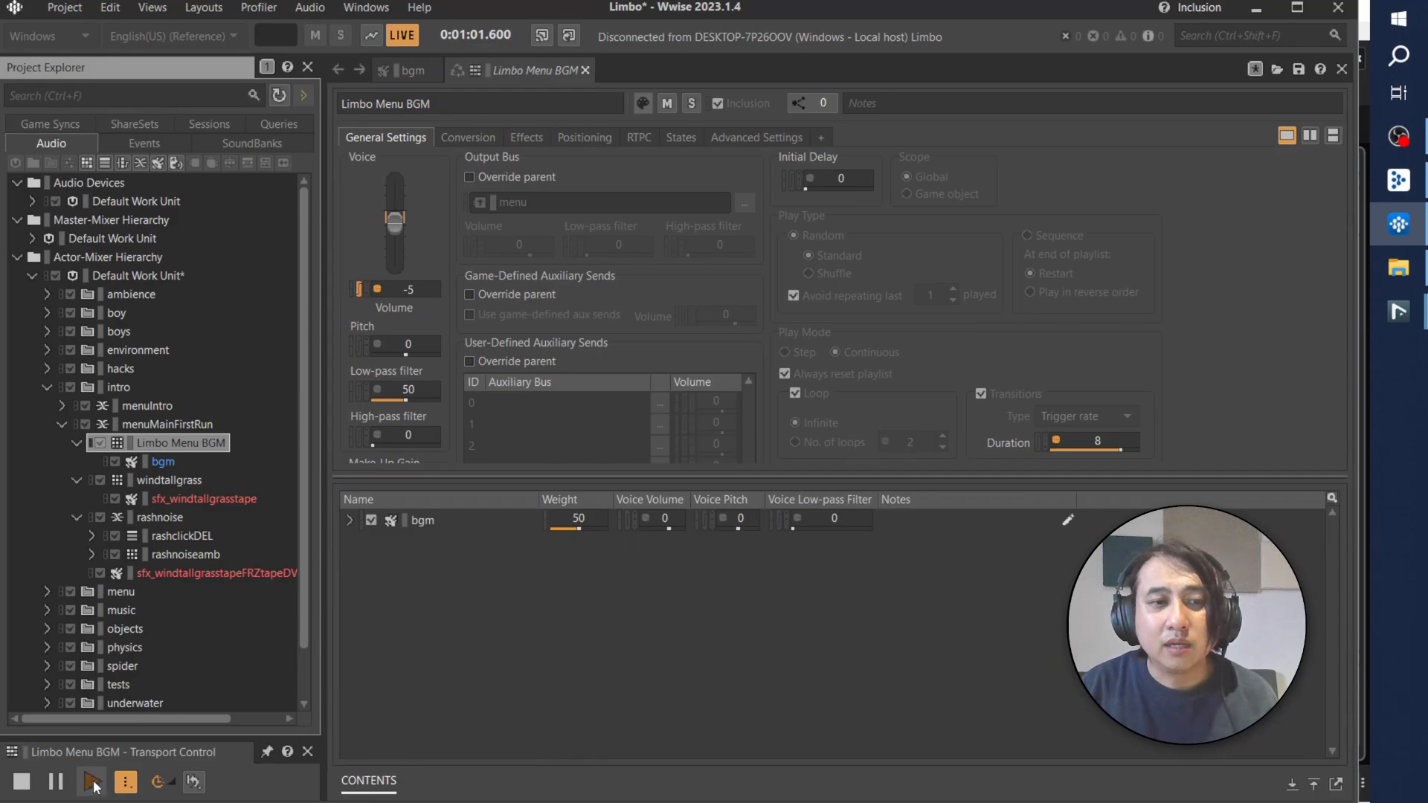
left_click(169, 463)
left_click(170, 437)
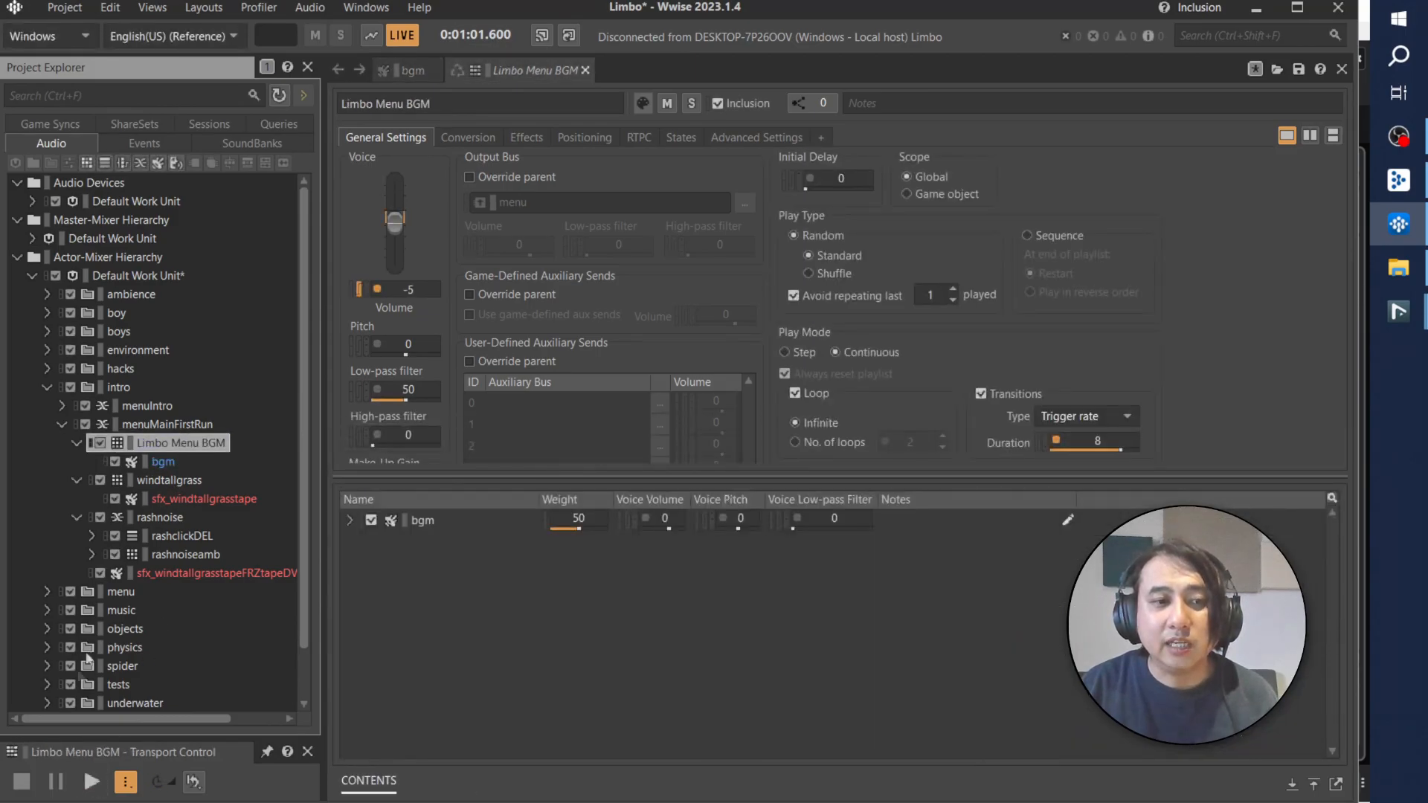
left_click(92, 782)
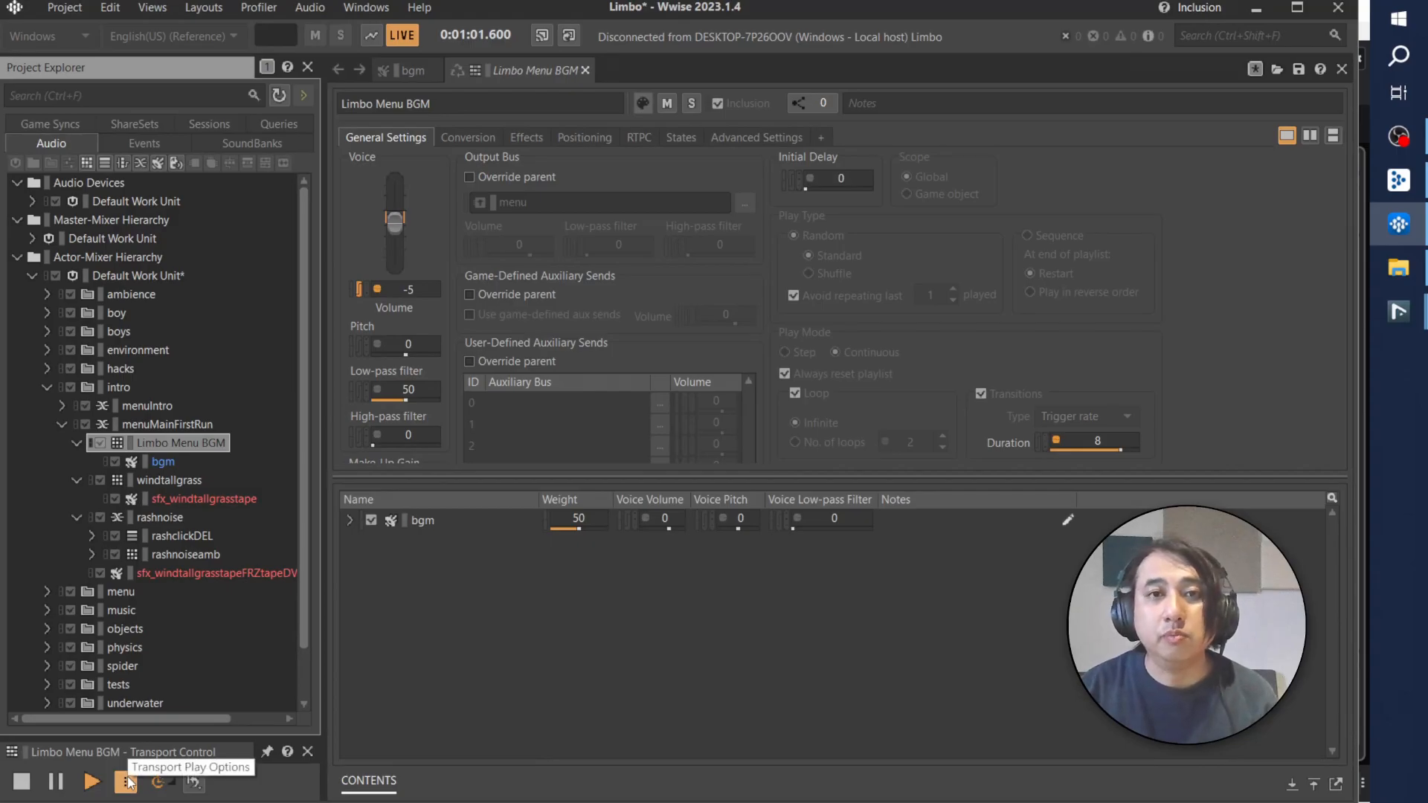
left_click(154, 8)
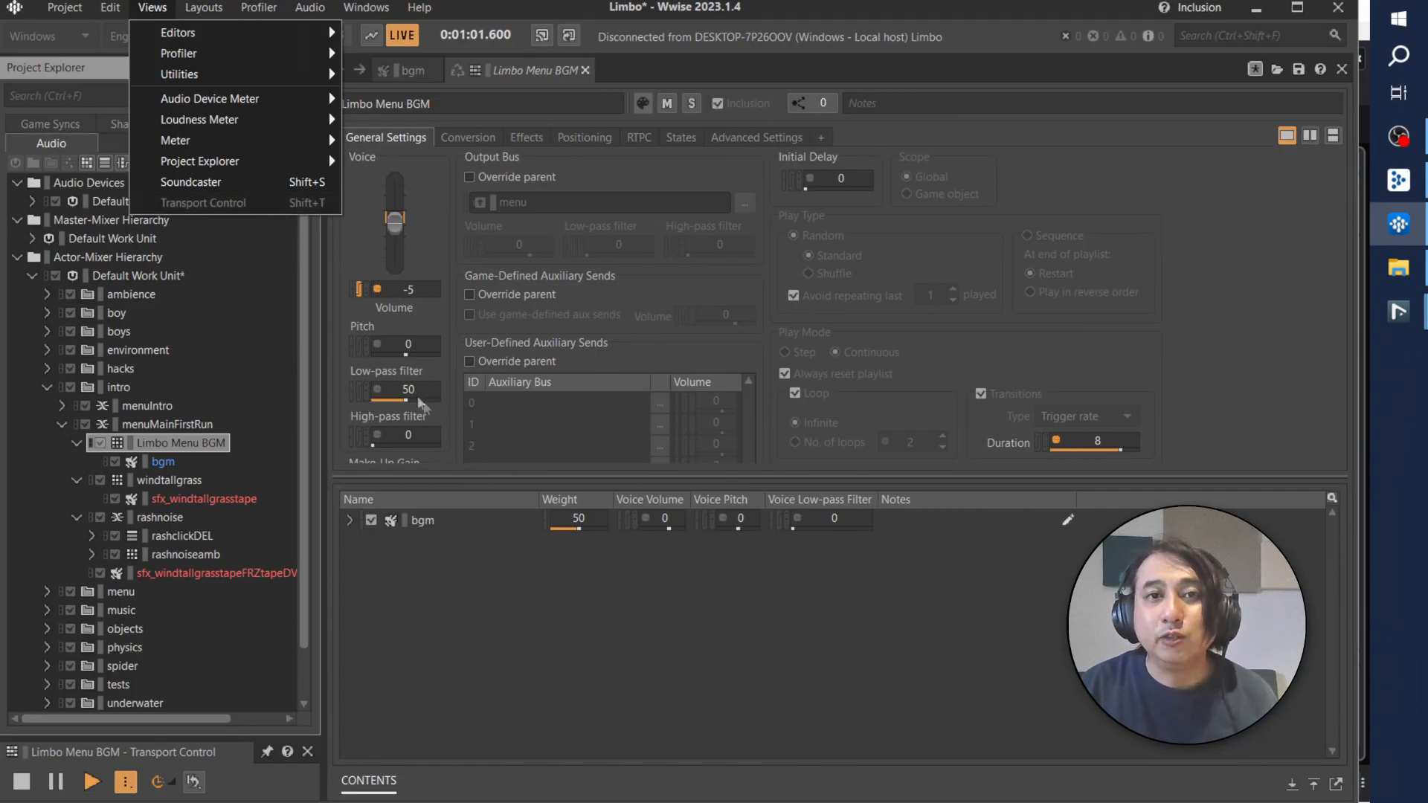
left_click(232, 774)
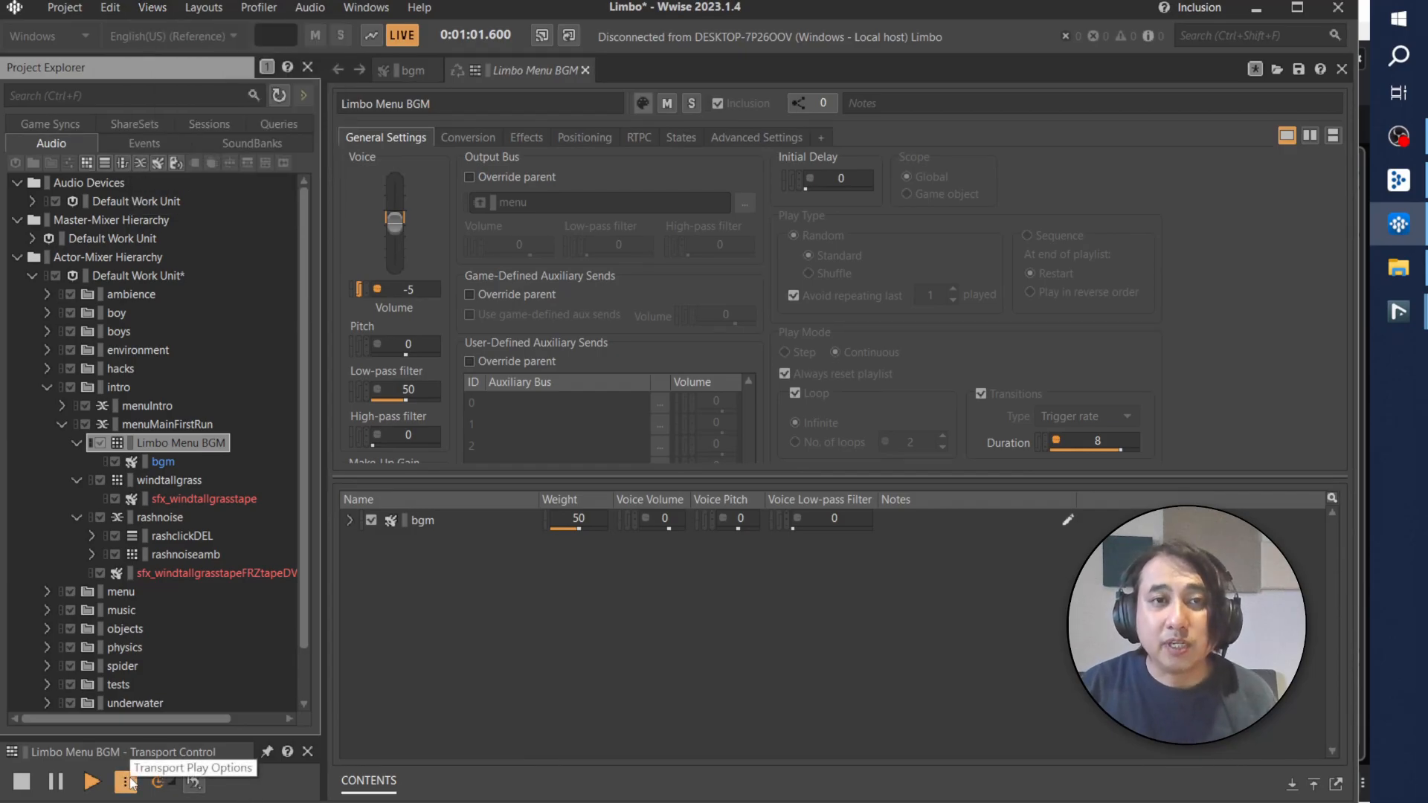
Step: Set the transport playback option to Play Originals, then play and stop Limbo Menu BGM
left_click(127, 783)
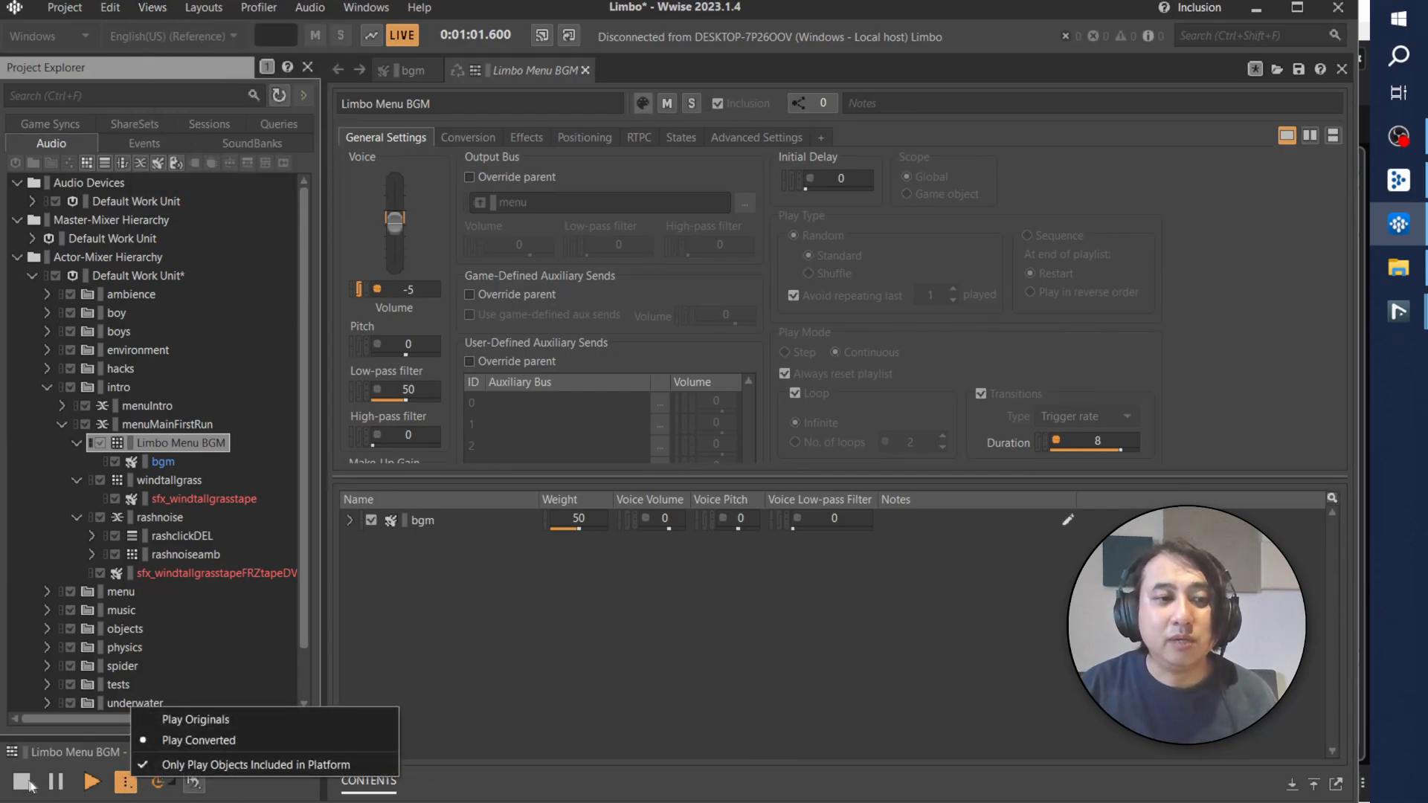
left_click(126, 784)
left_click(126, 785)
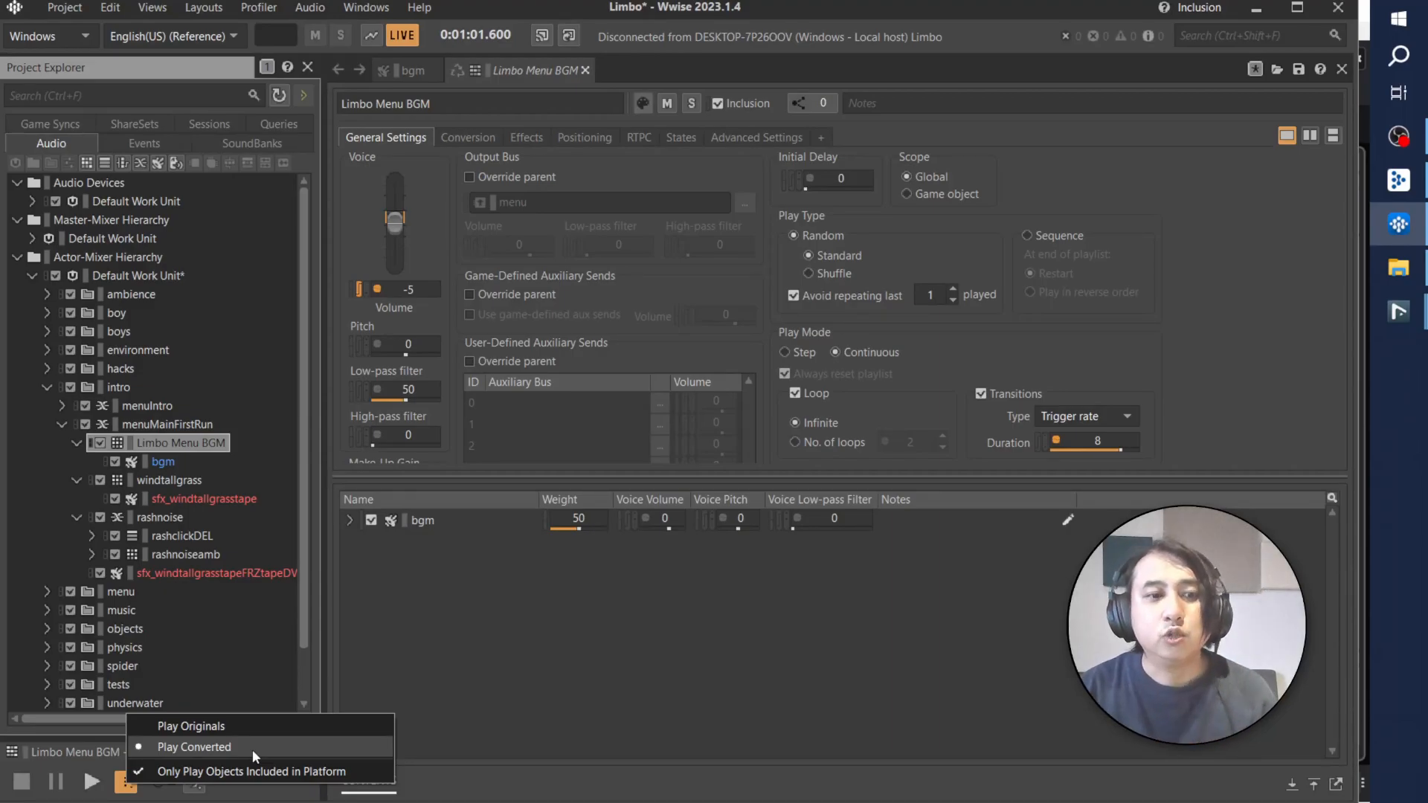
left_click(335, 726)
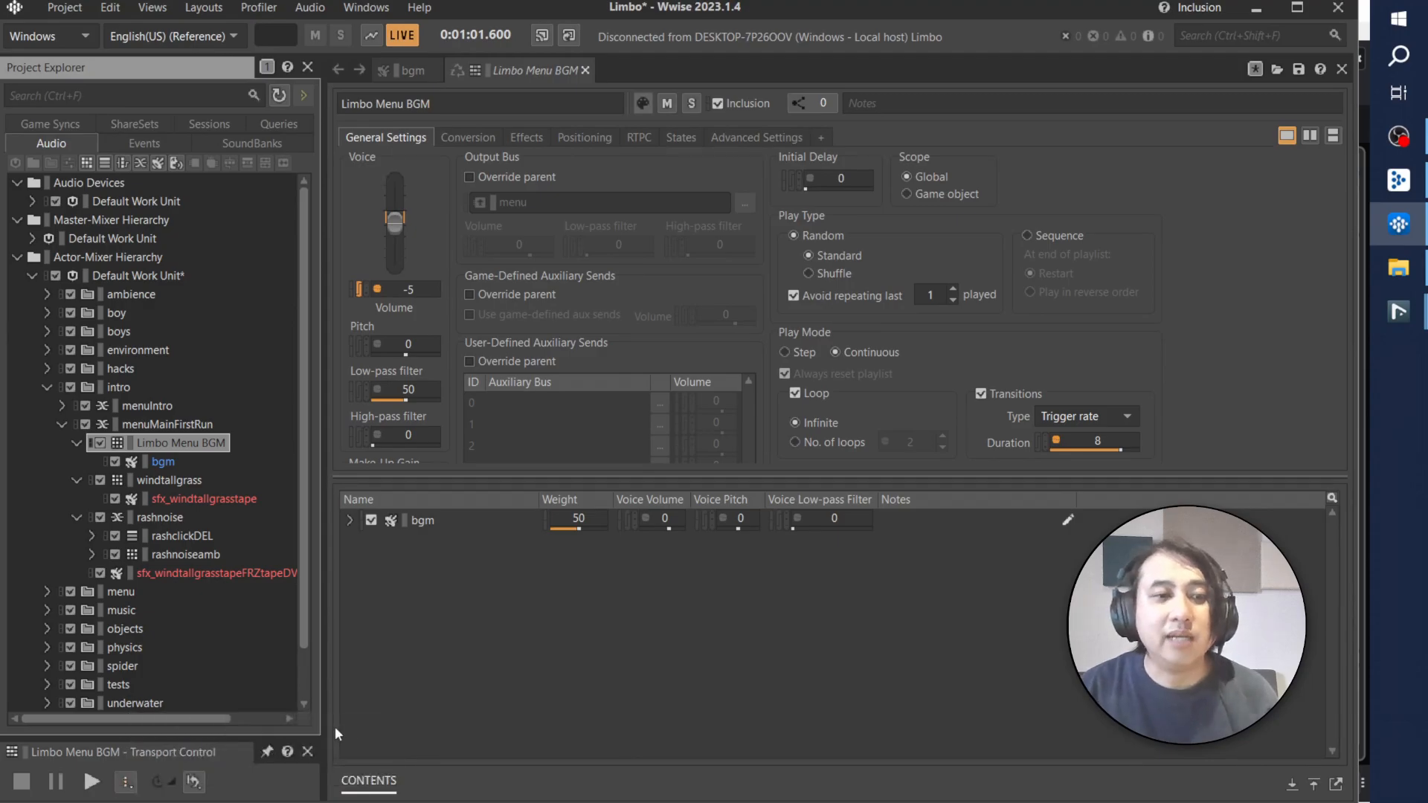
left_click(92, 782)
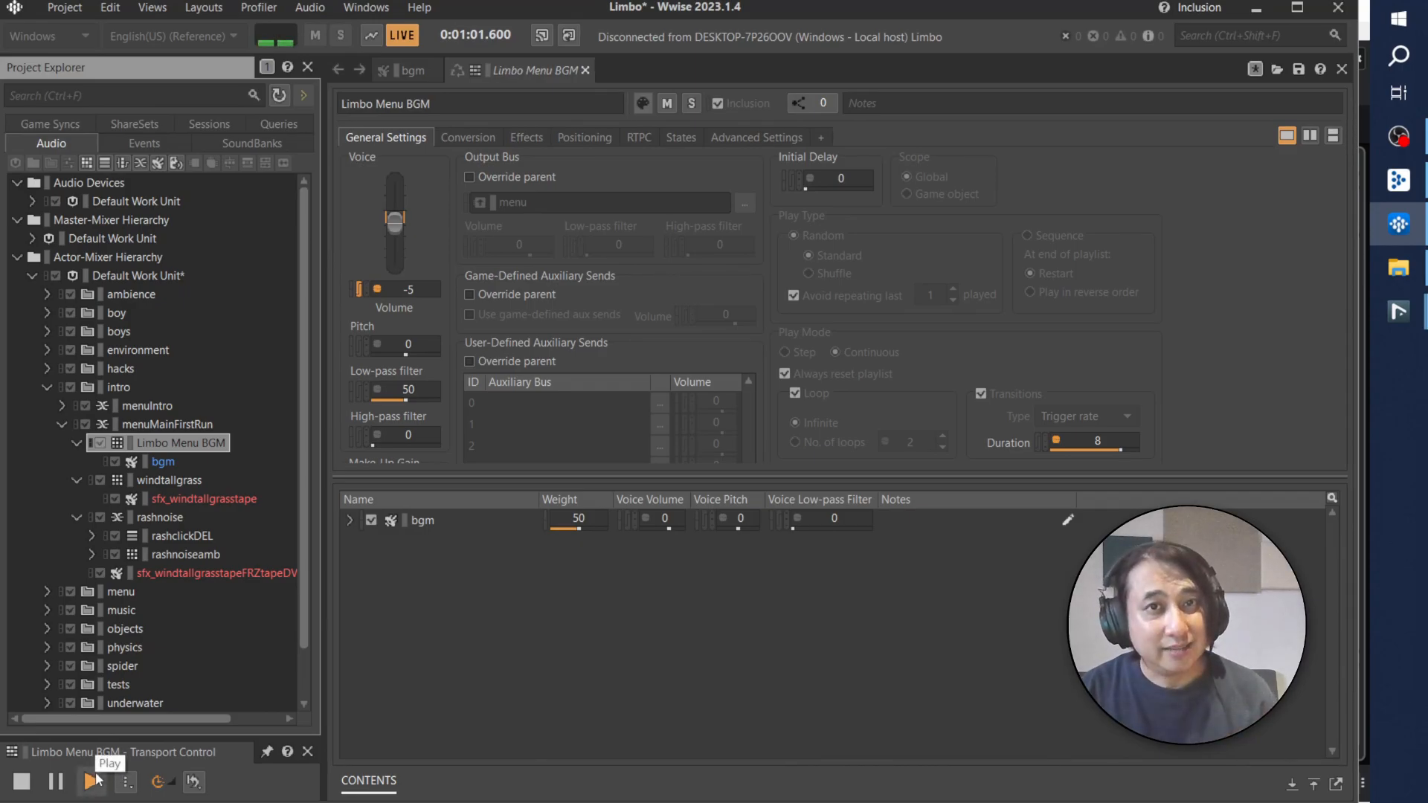
left_click(21, 782)
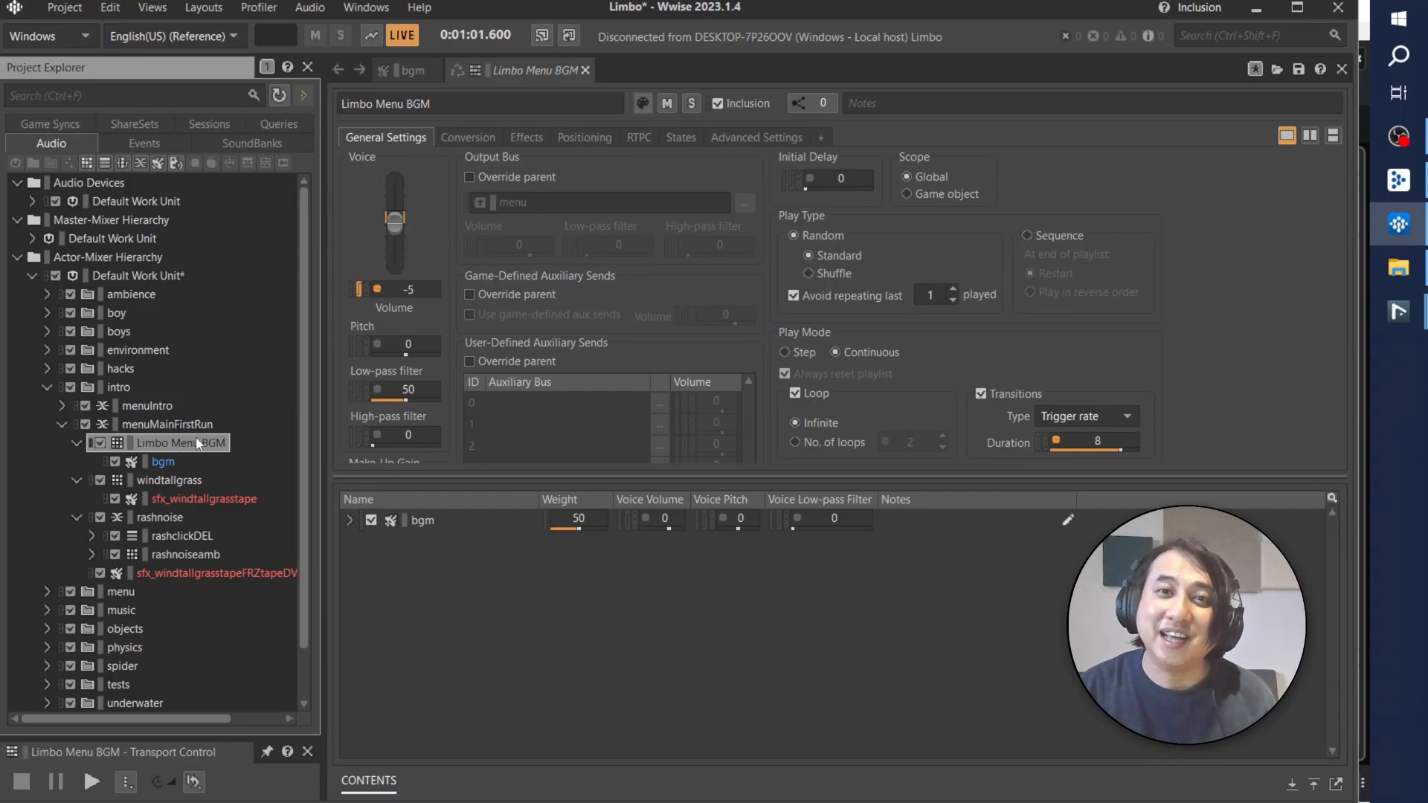
Step: Convert the bgm sound's audio file for Windows, using In Use versions as the sources
left_click(169, 464)
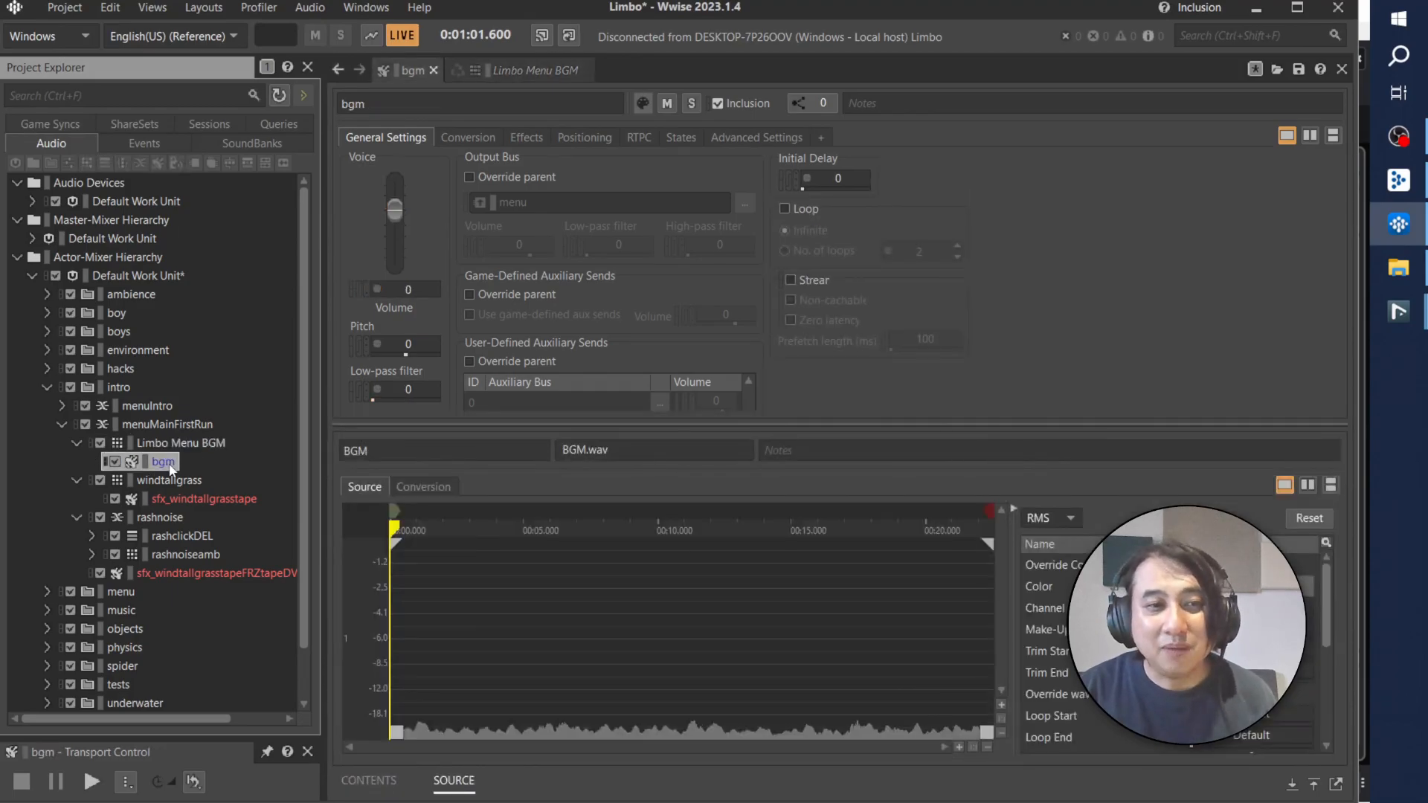
right_click(170, 466)
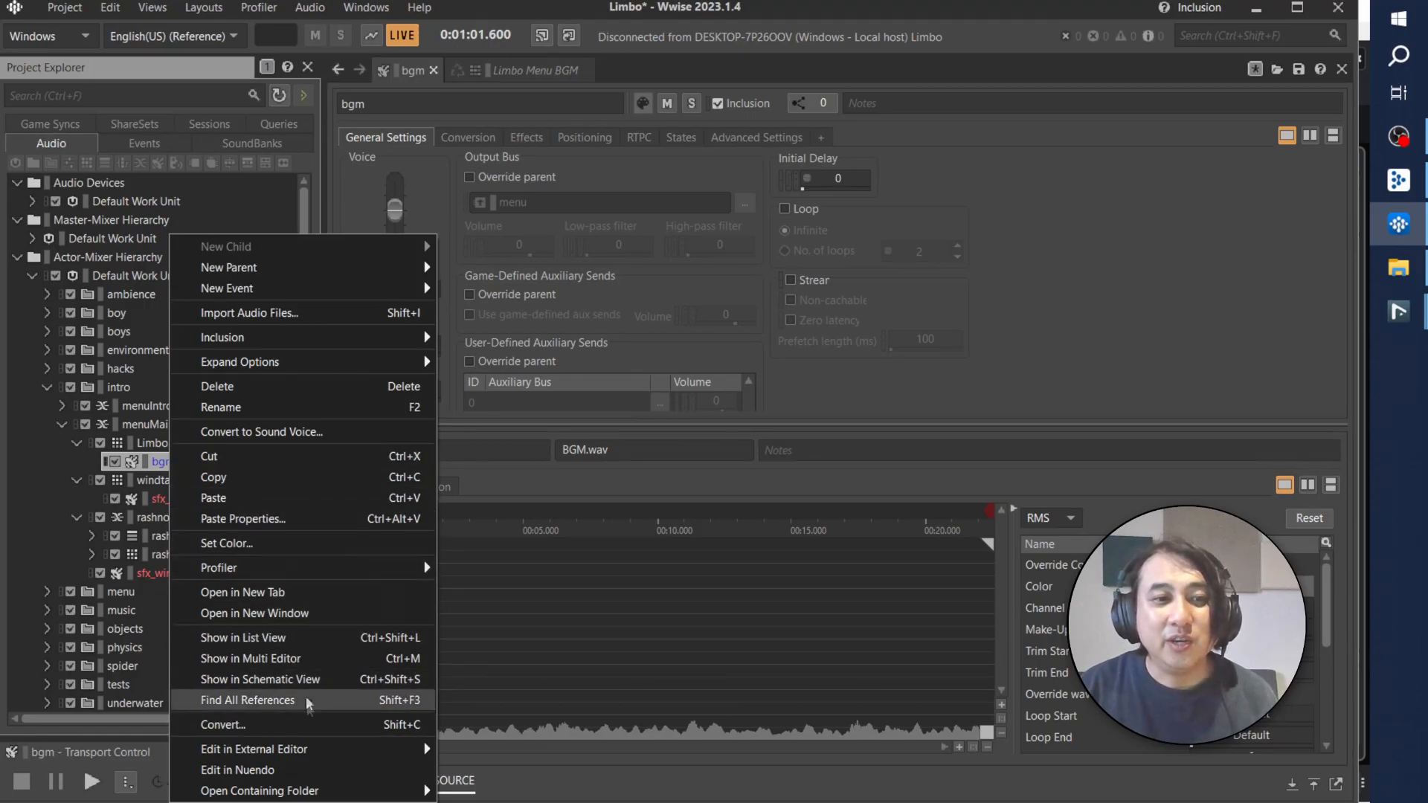
left_click(346, 720)
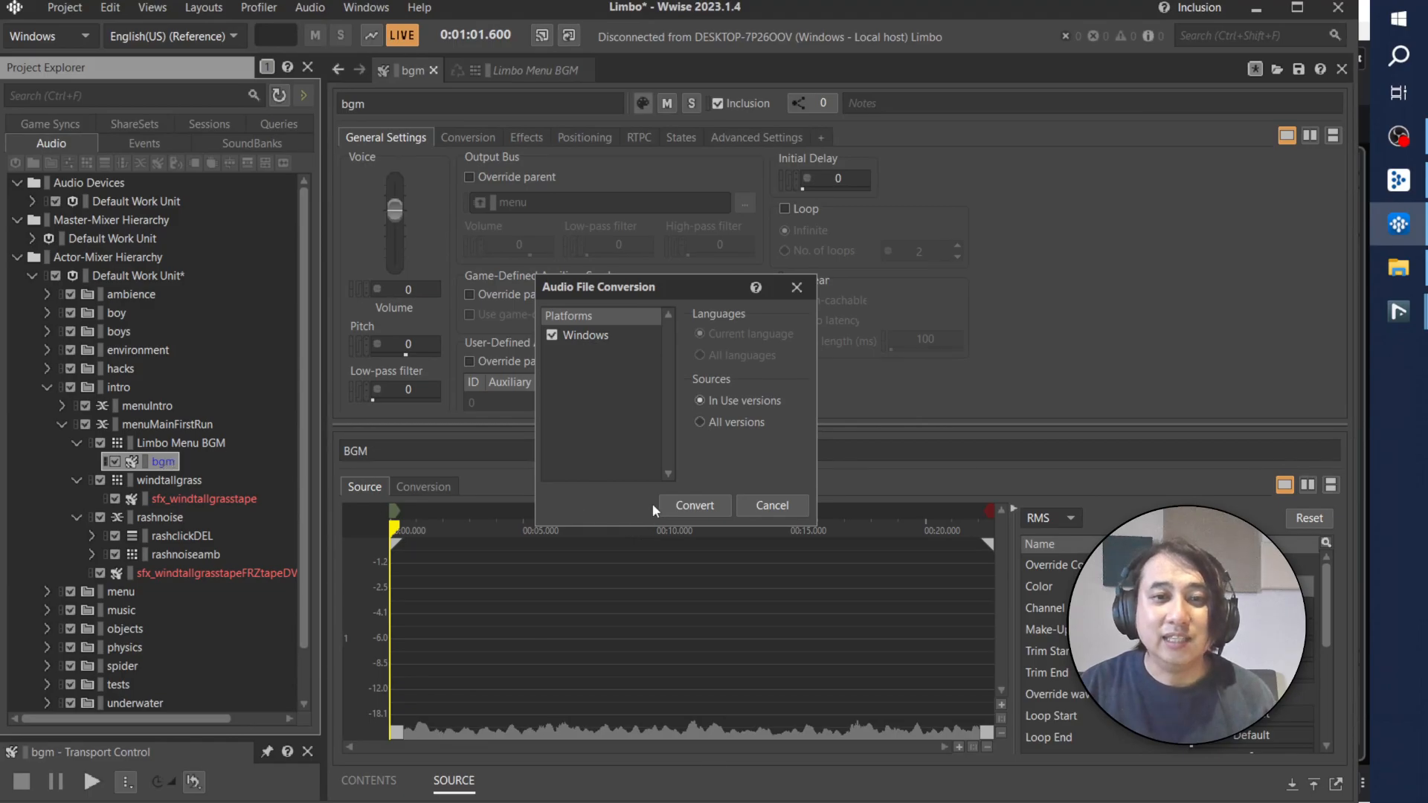
left_click(691, 505)
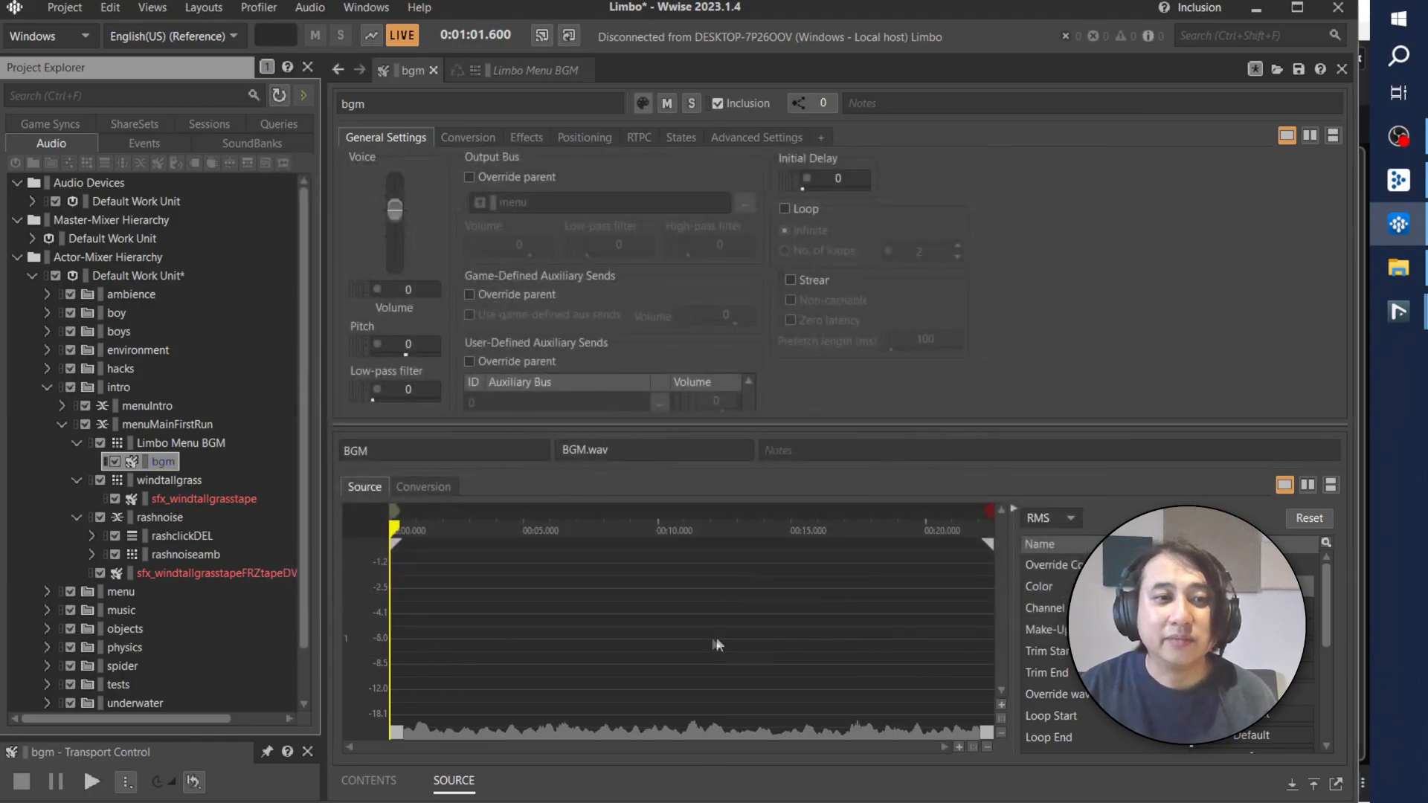
left_click(169, 480)
left_click(163, 463)
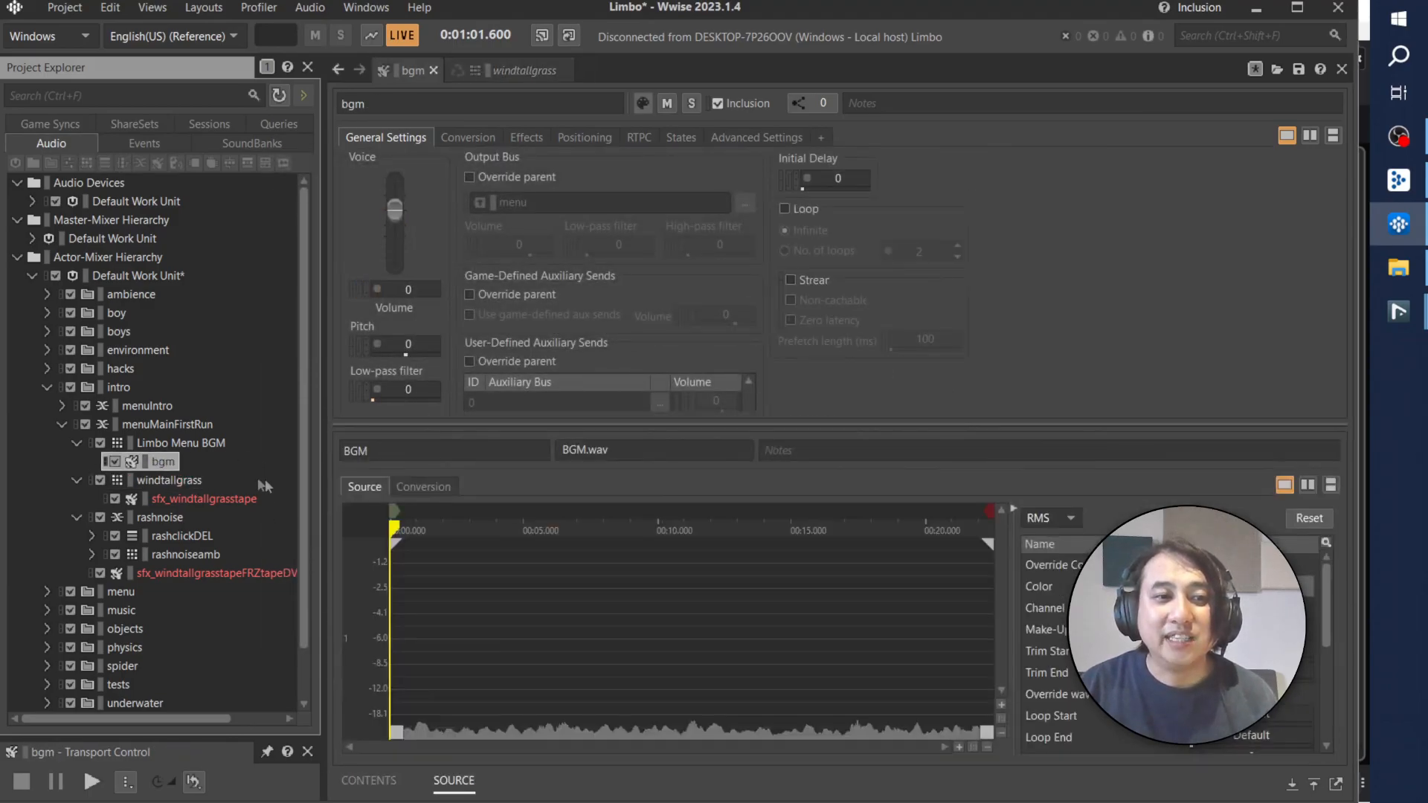
Step: Set the playback option back to Play Converted and audition the Limbo Menu BGM container
key("Up")
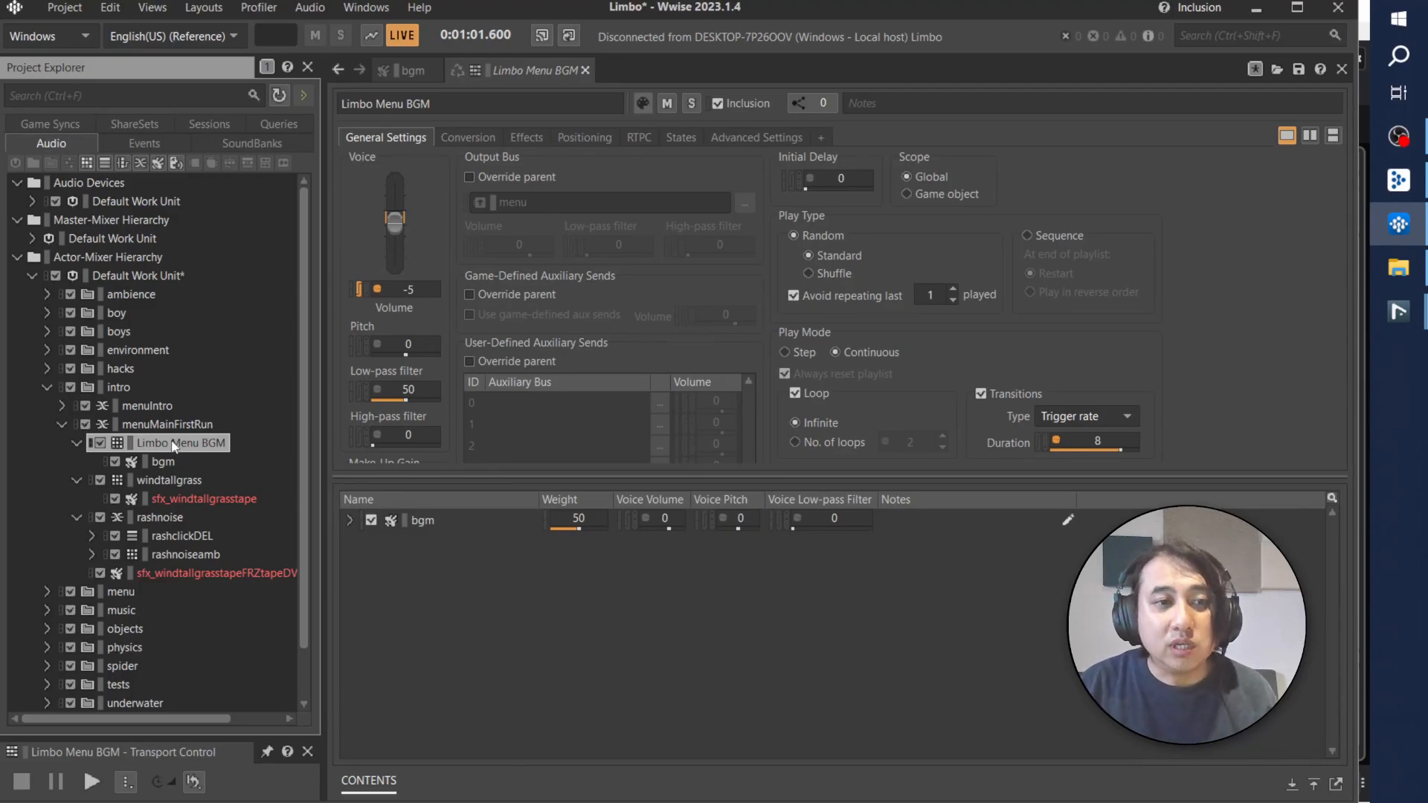
left_click(91, 781)
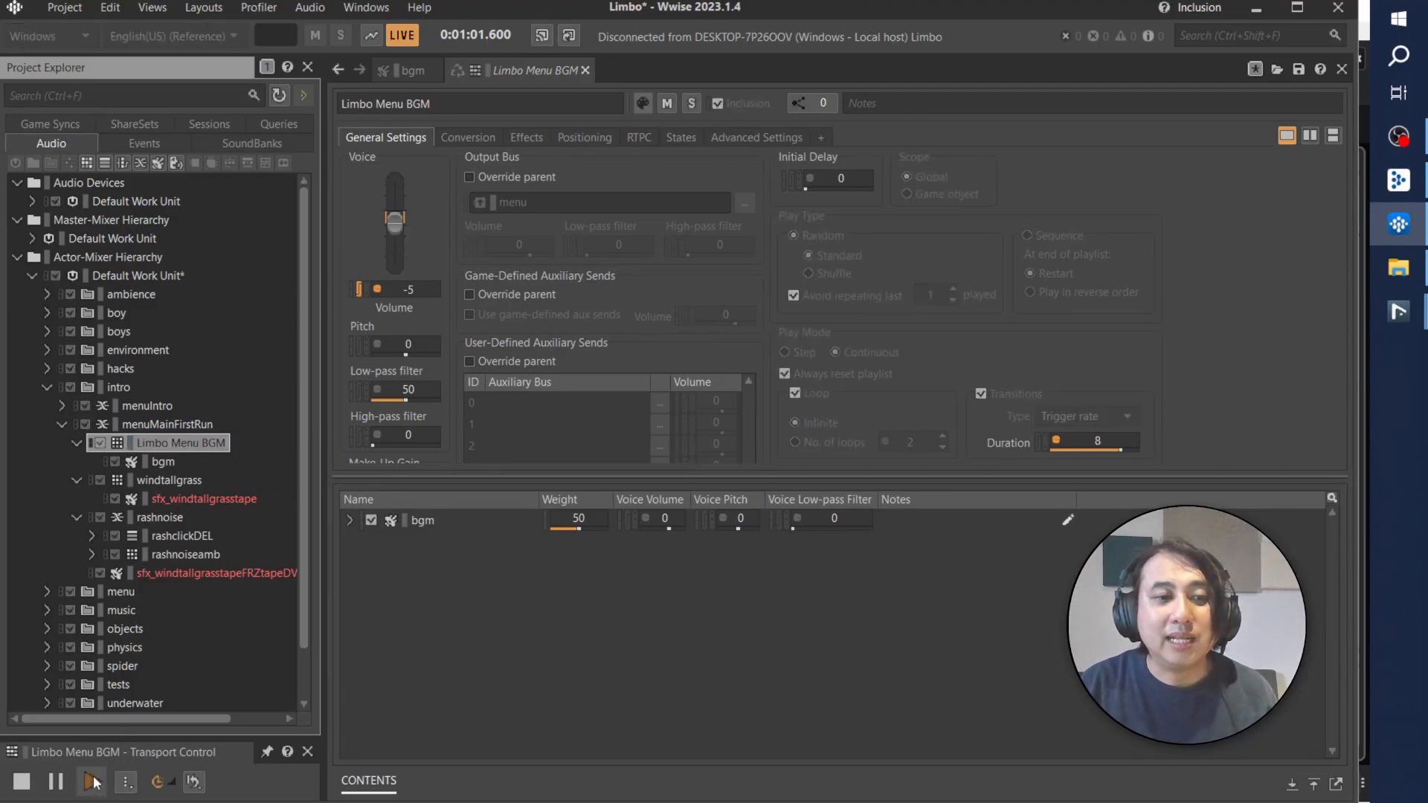
left_click(126, 781)
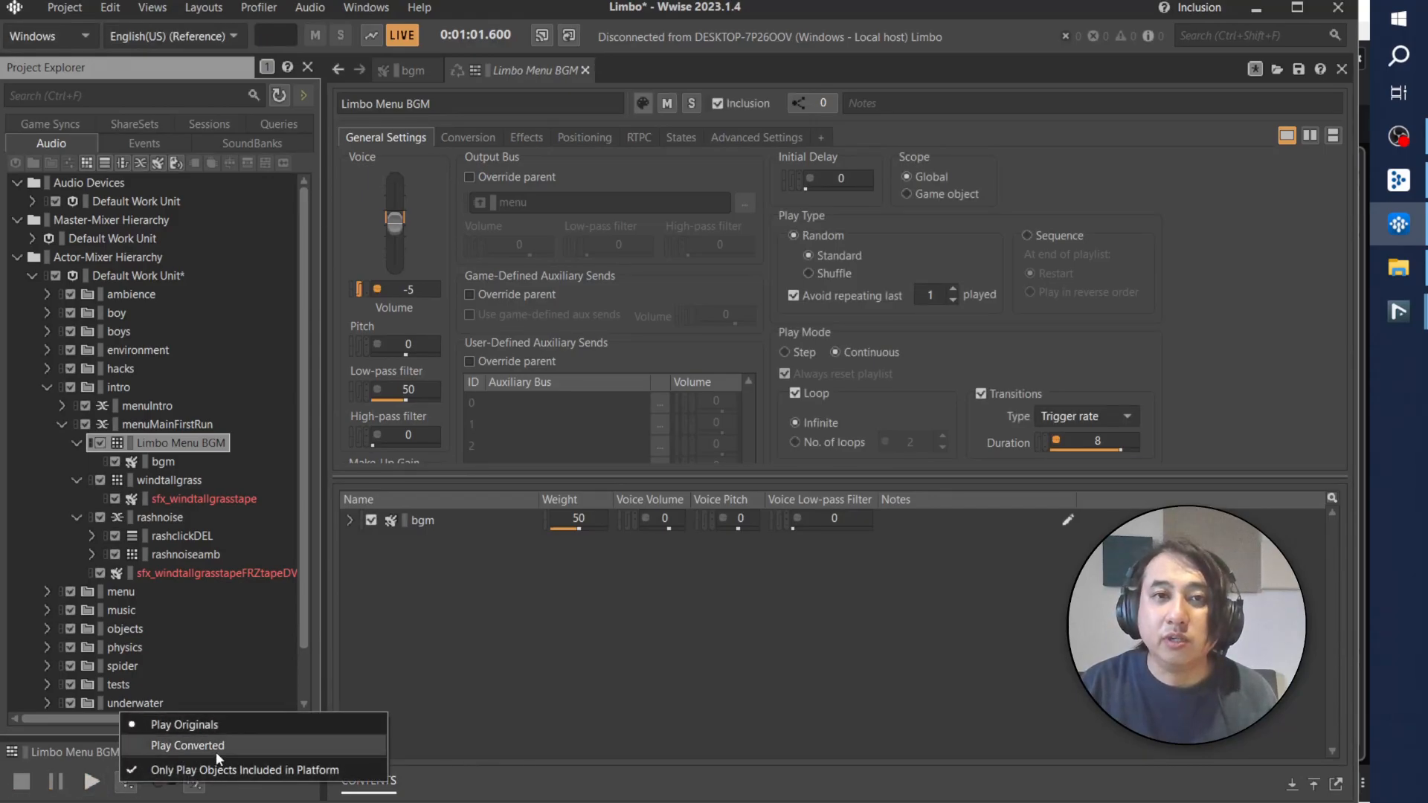
left_click(216, 753)
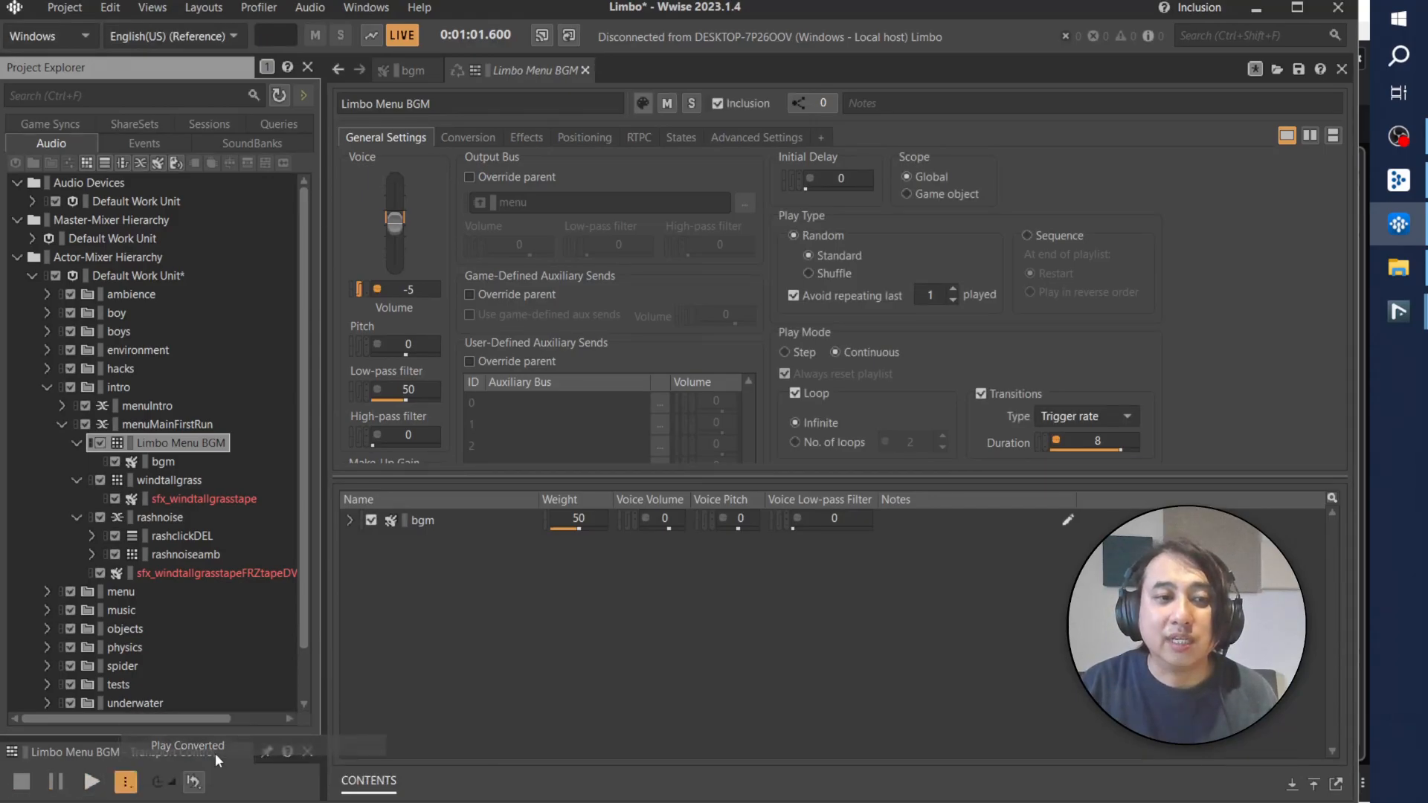
left_click(91, 782)
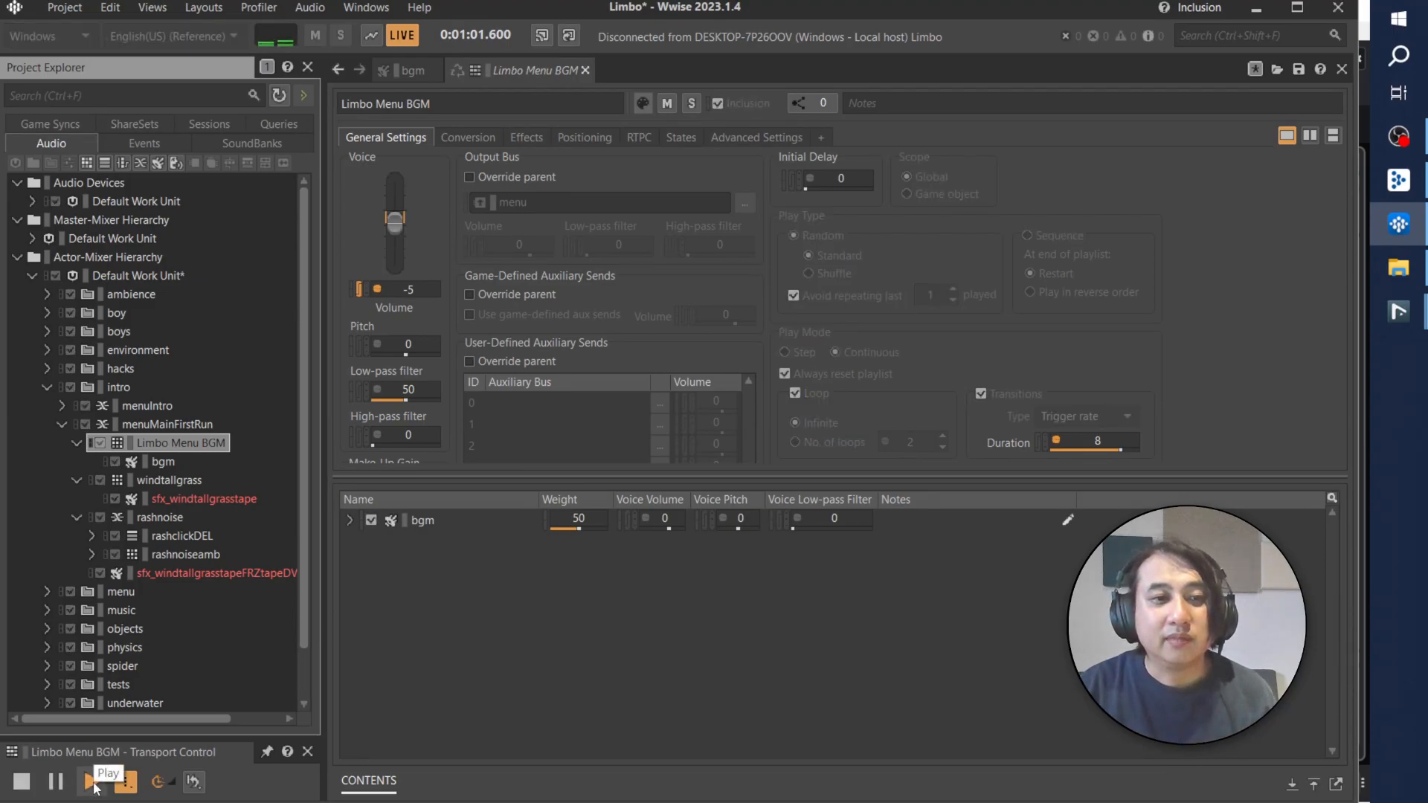
key("space")
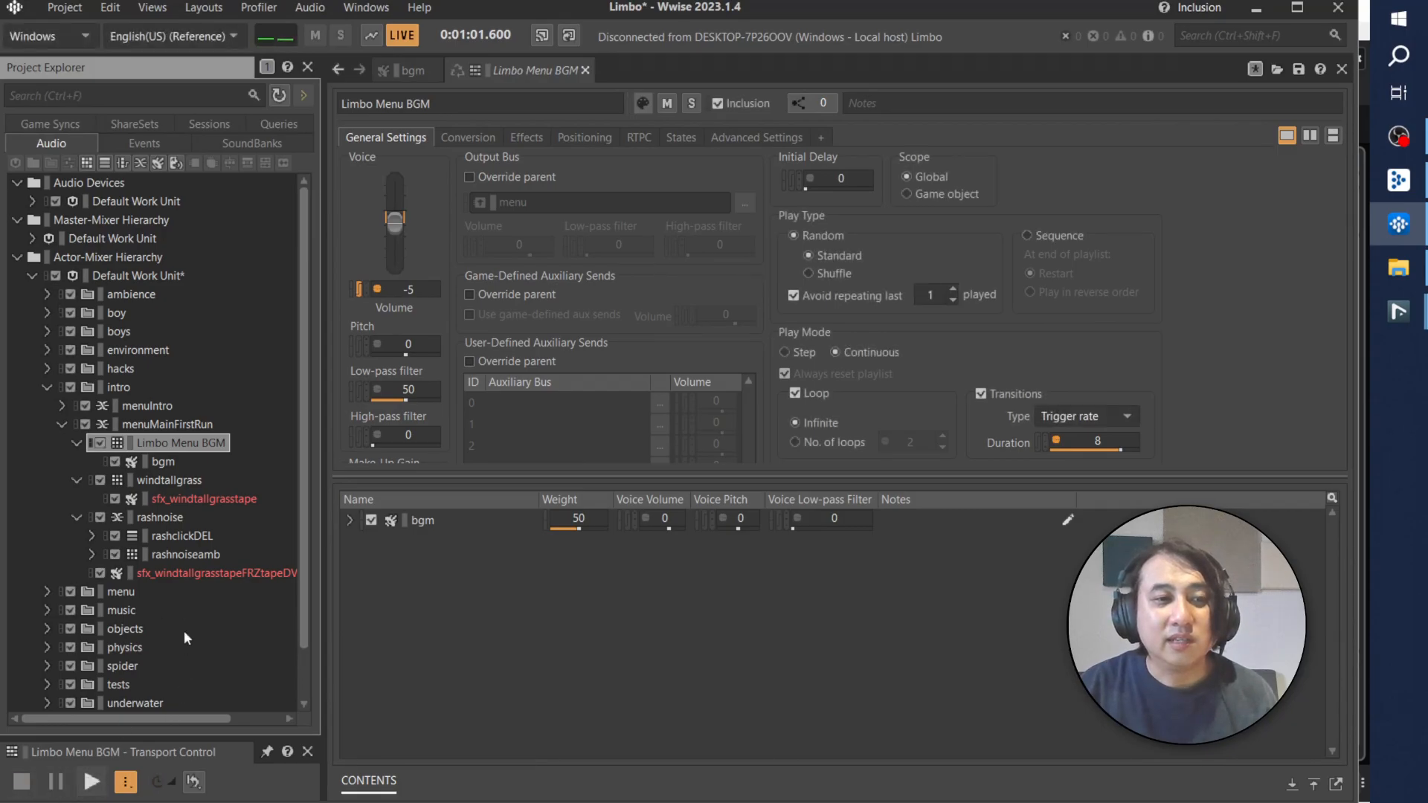
Step: List the contents of menuMainFirstRun and audition rashnoise, windtallgrass and Limbo Menu BGM one after another
left_click(165, 424)
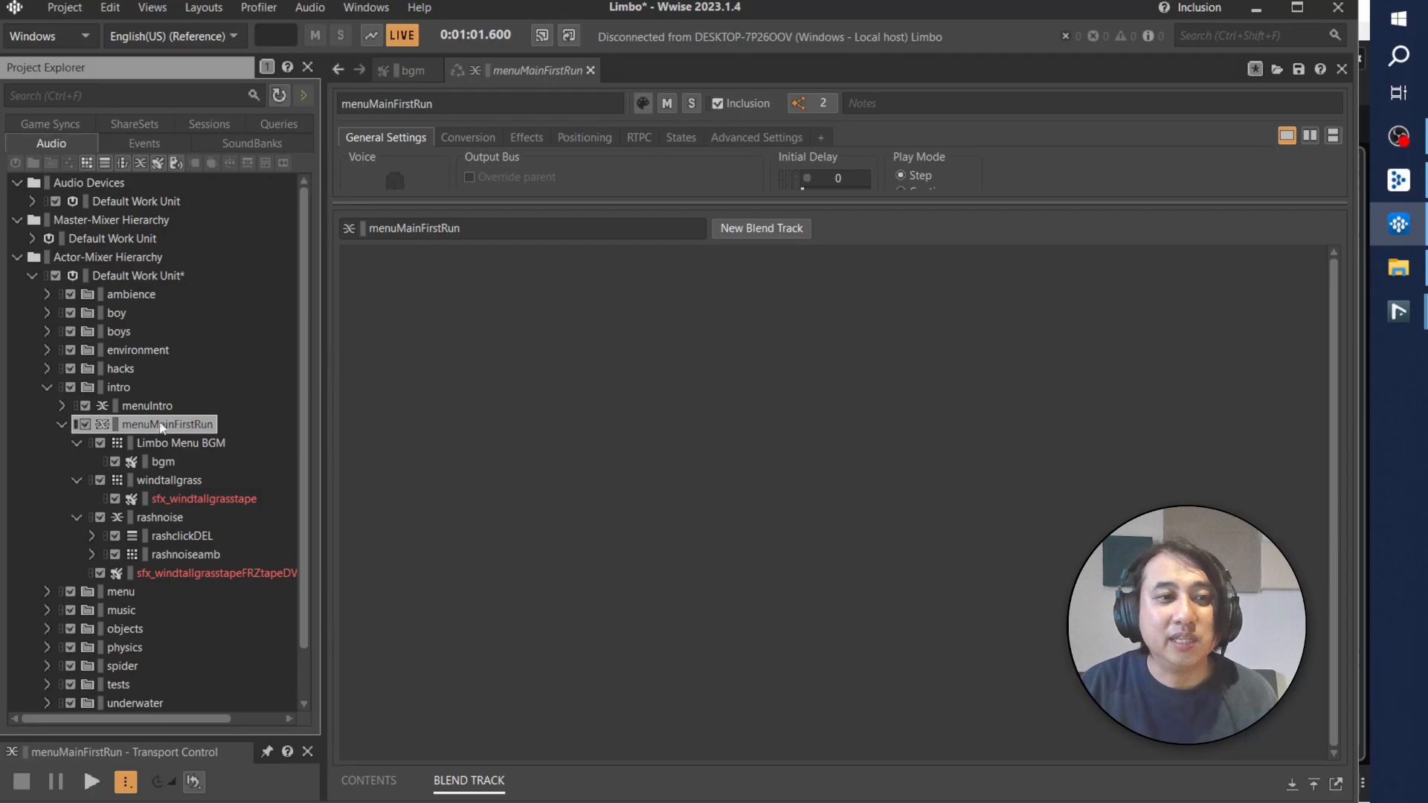
left_click(364, 783)
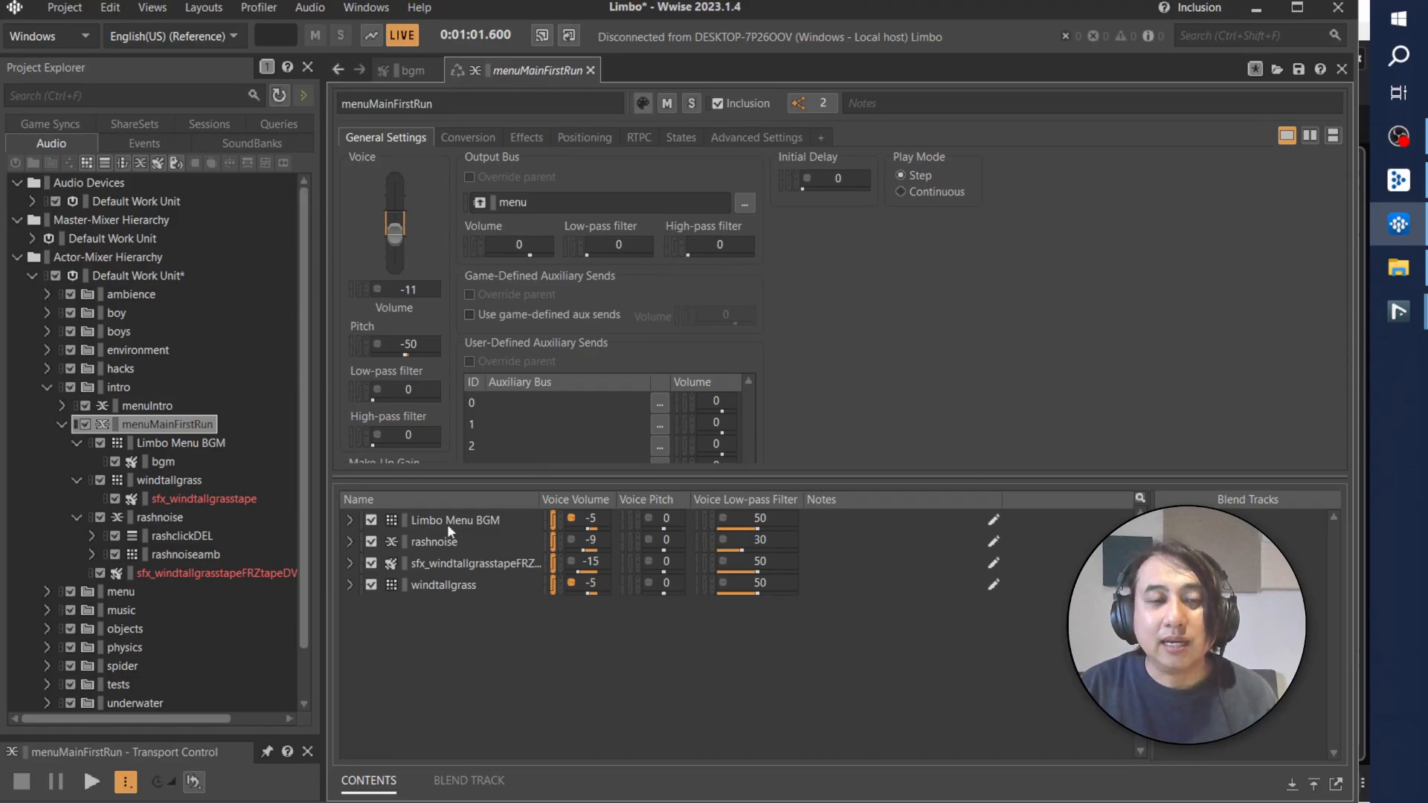
left_click(414, 550)
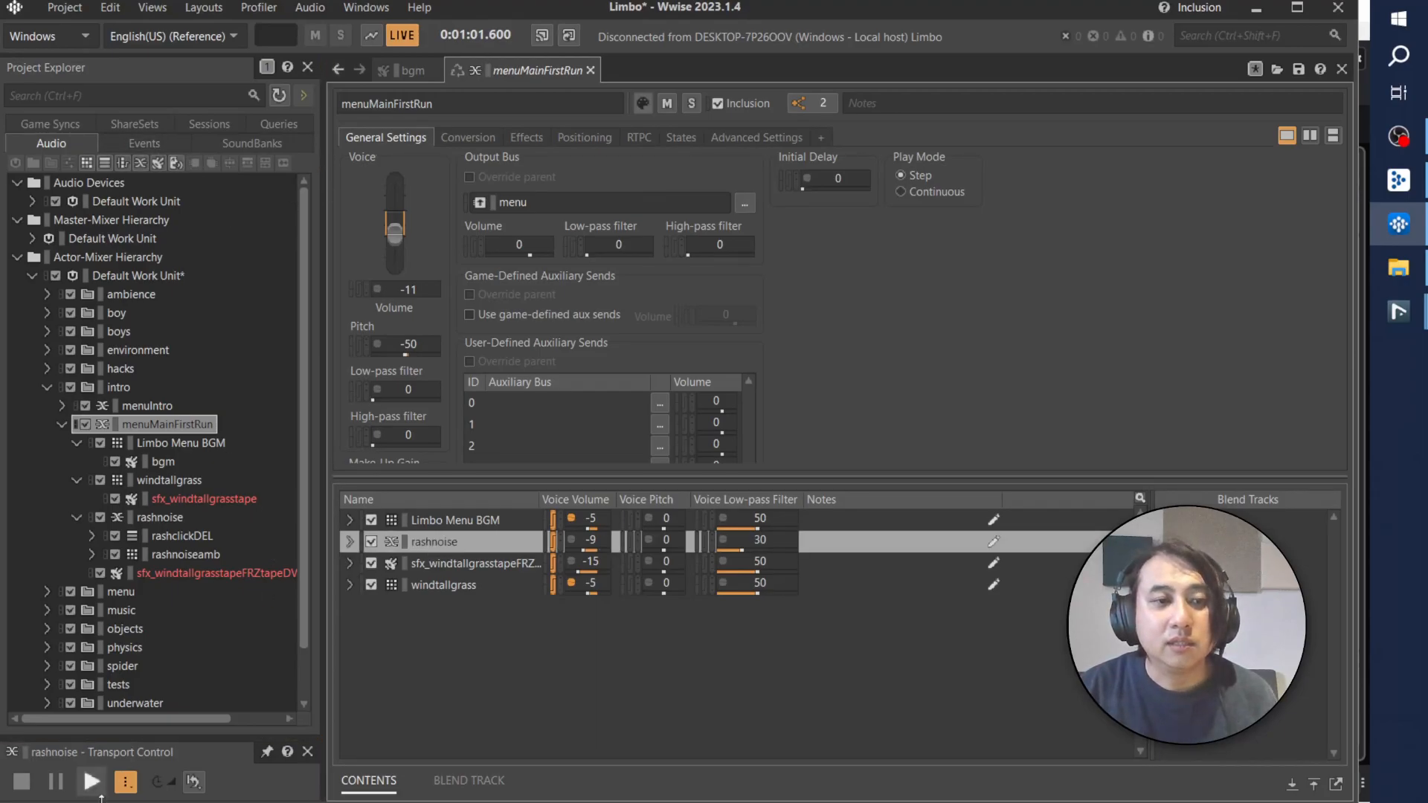
left_click(93, 782)
left_click(28, 787)
left_click(435, 588)
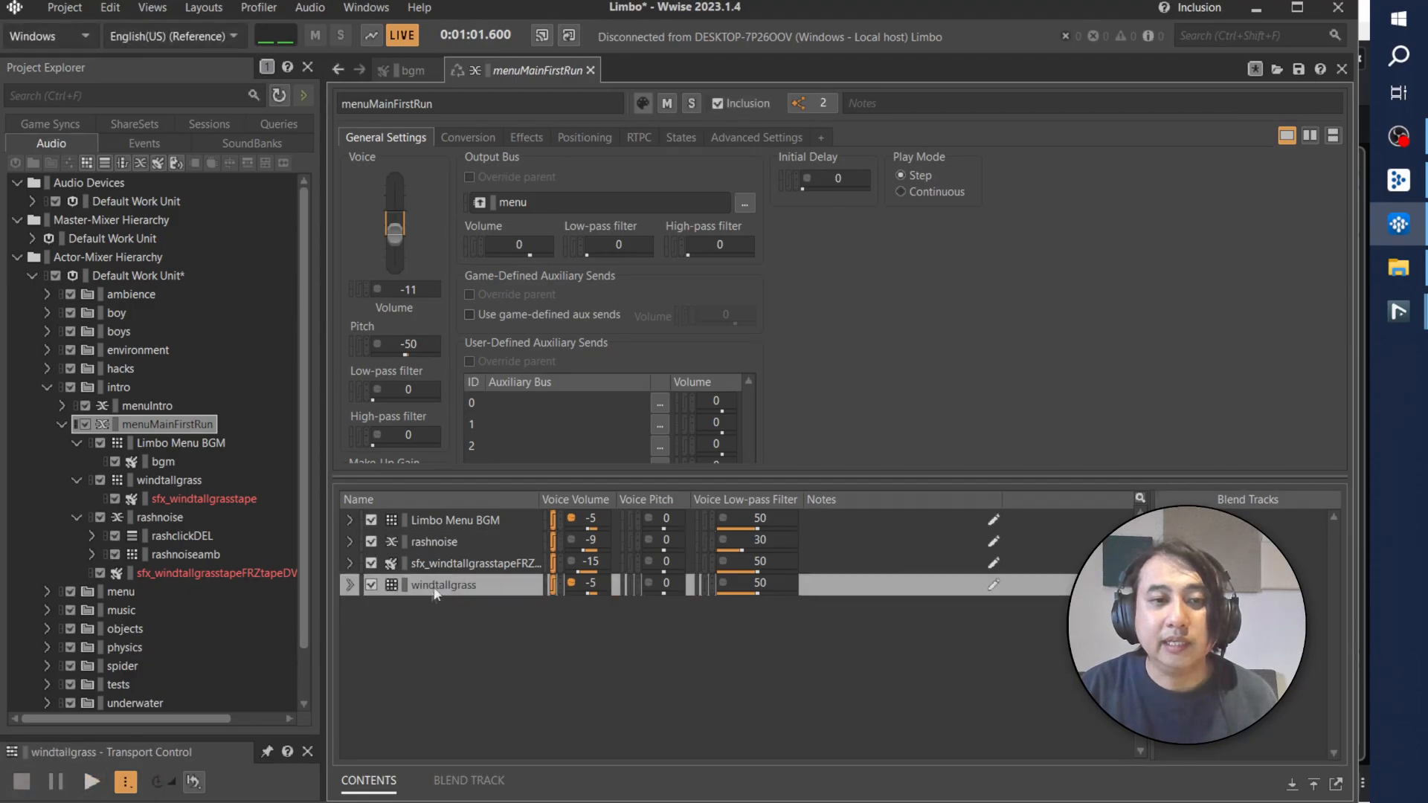
left_click(92, 783)
left_click(23, 782)
left_click(451, 525)
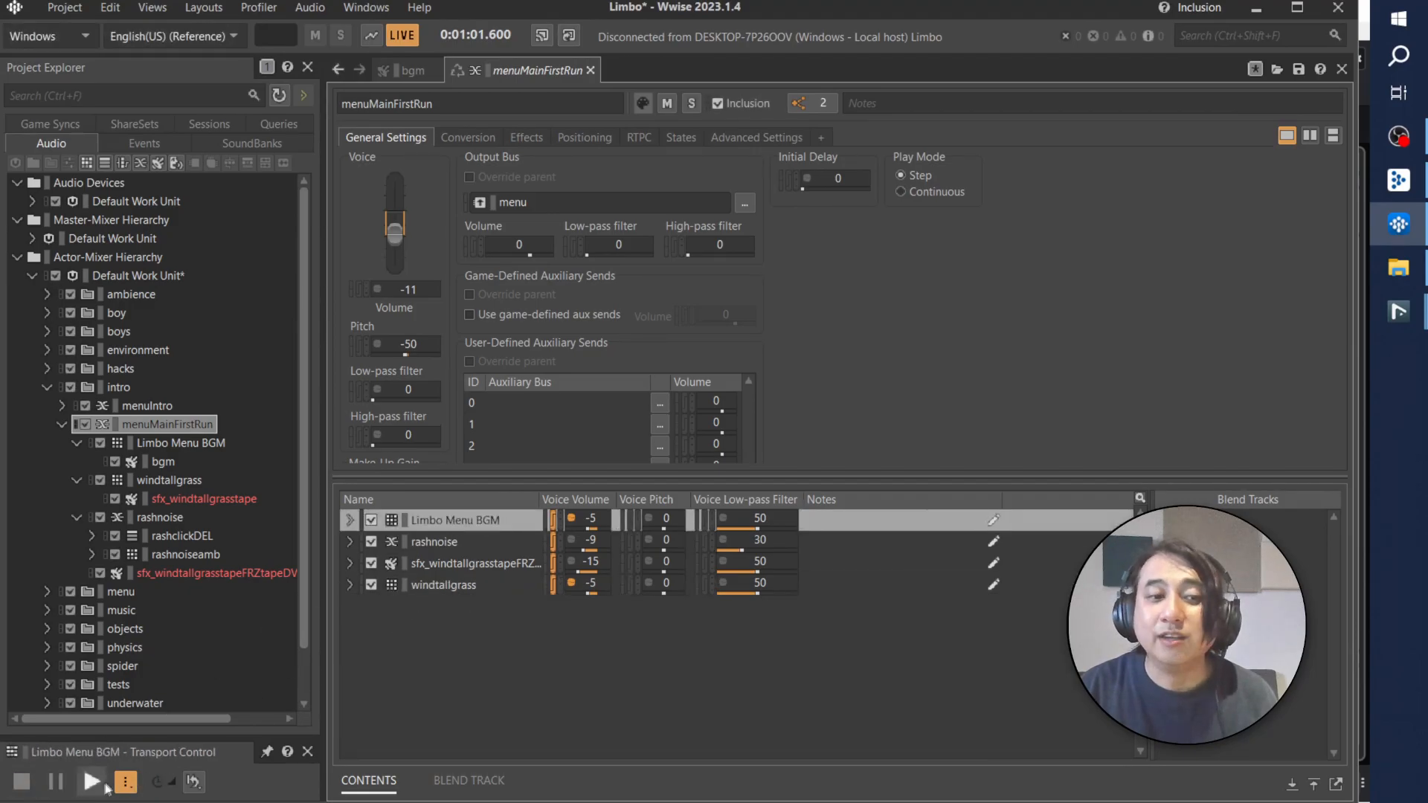
left_click(91, 782)
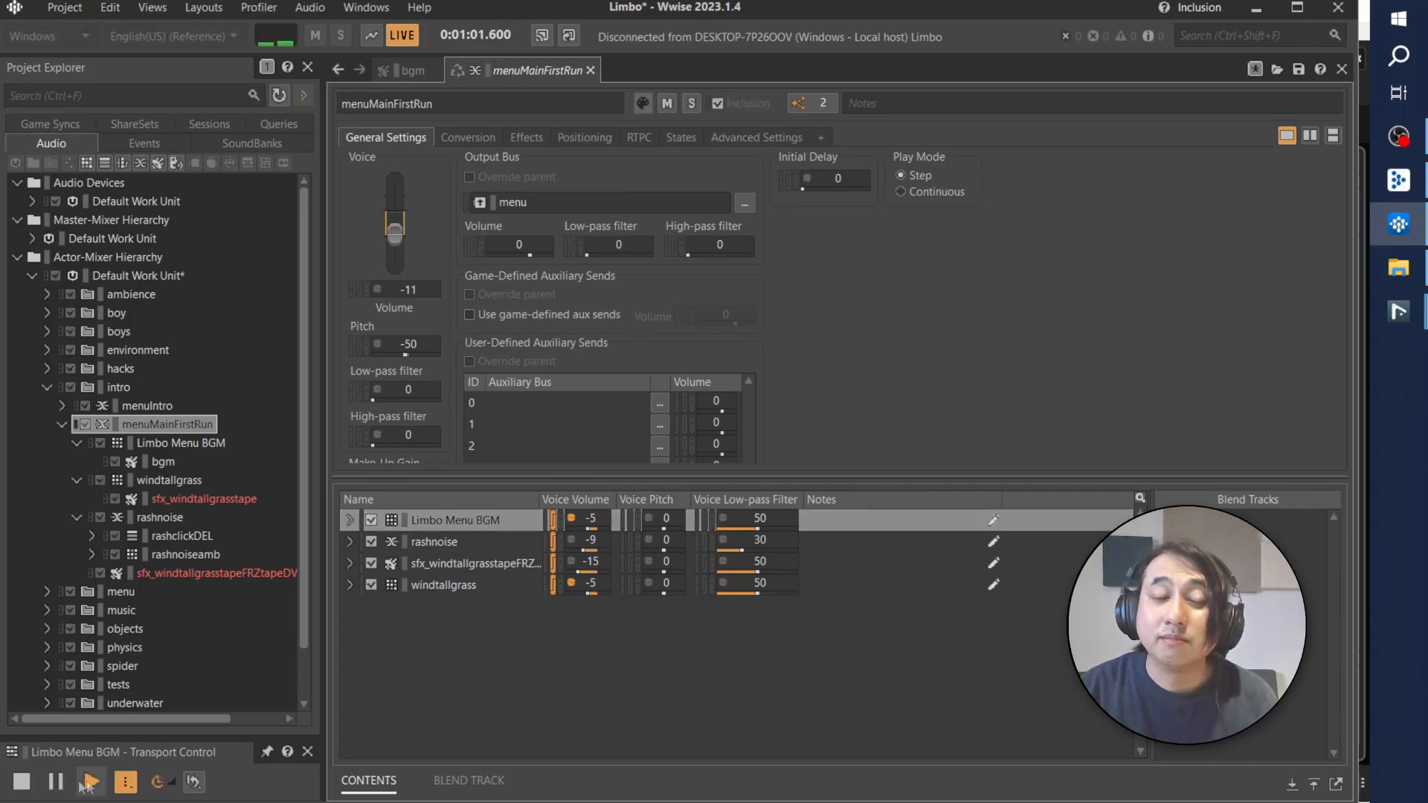
left_click(22, 781)
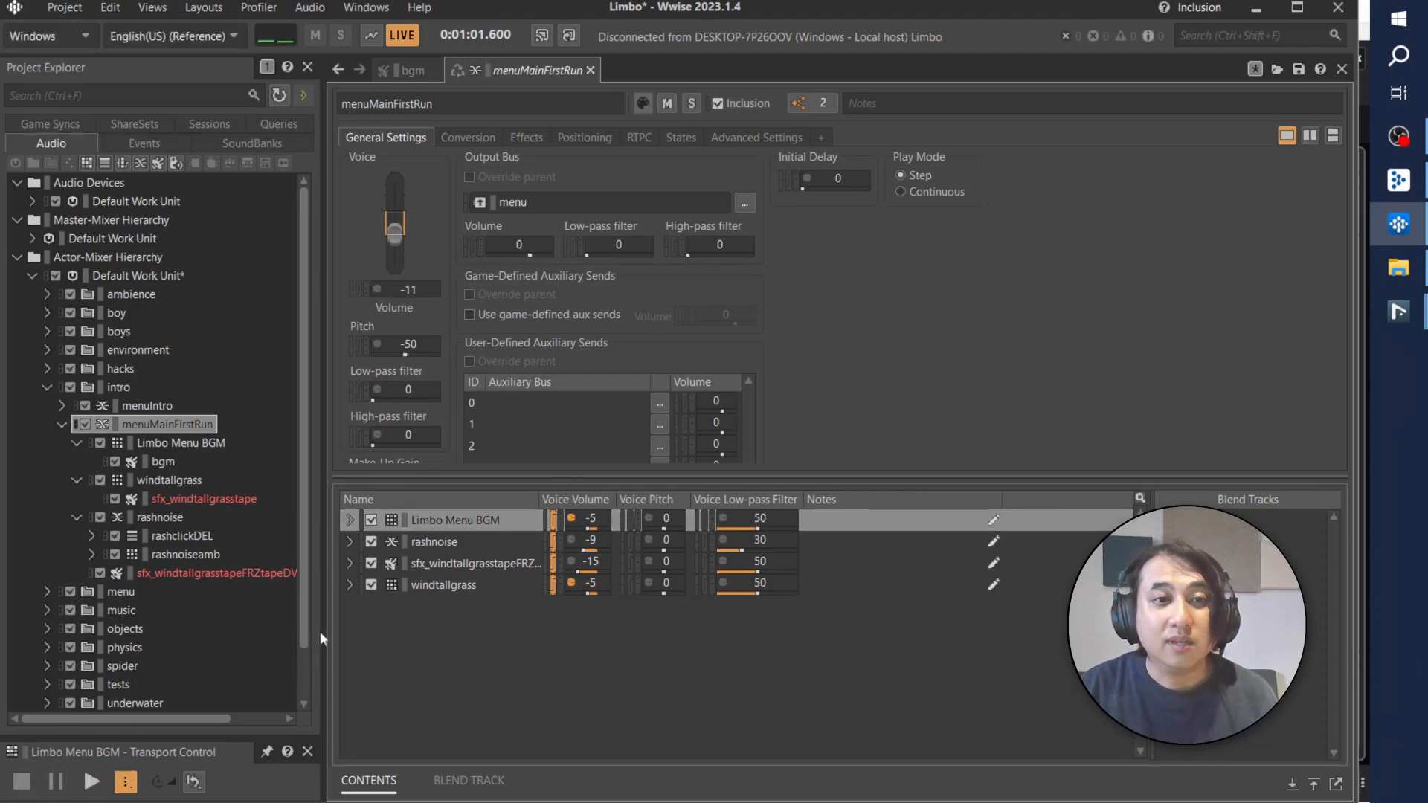
Step: Collapse menuMainFirstRun and generate all SoundBanks for the current platform, closing the report when it completes
left_click(63, 424)
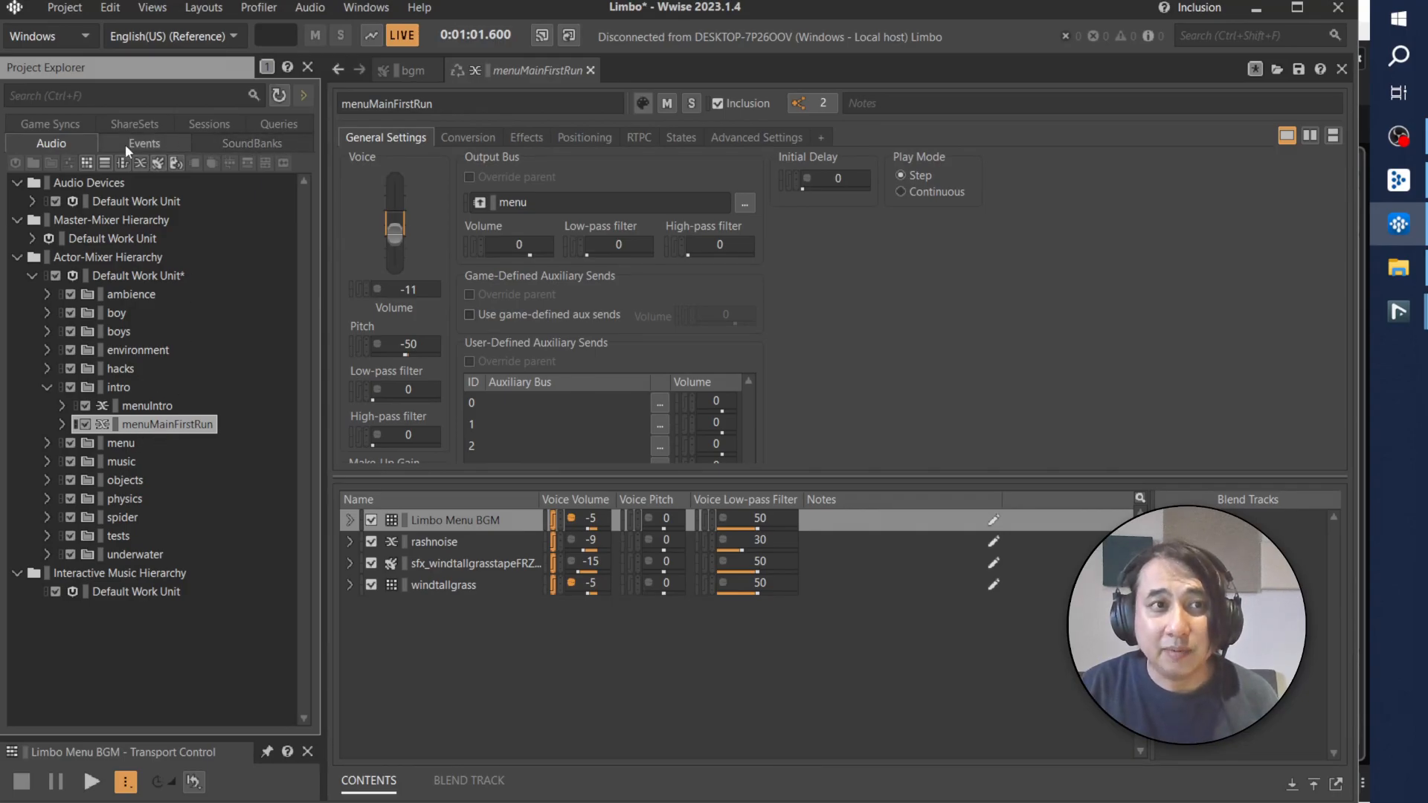
left_click(247, 145)
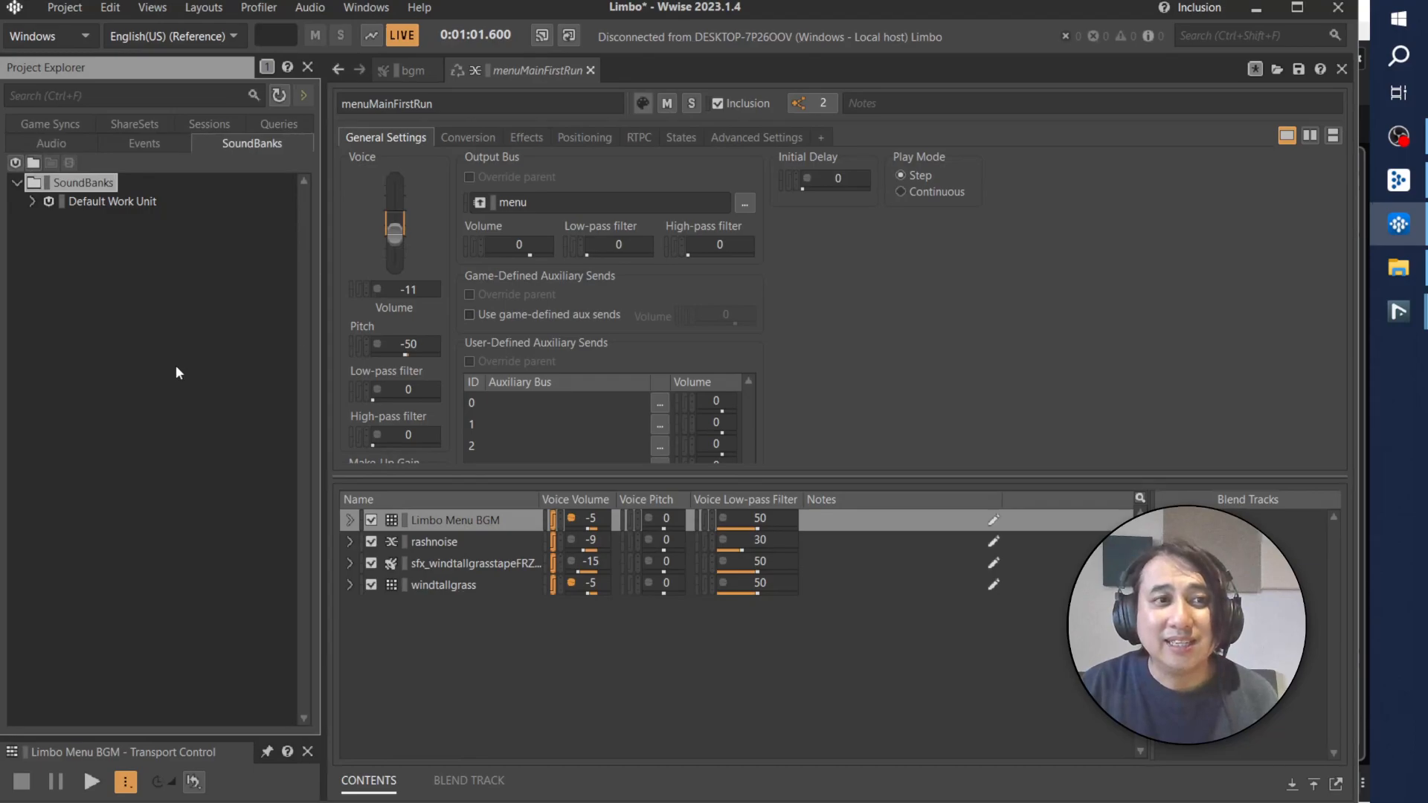
right_click(80, 184)
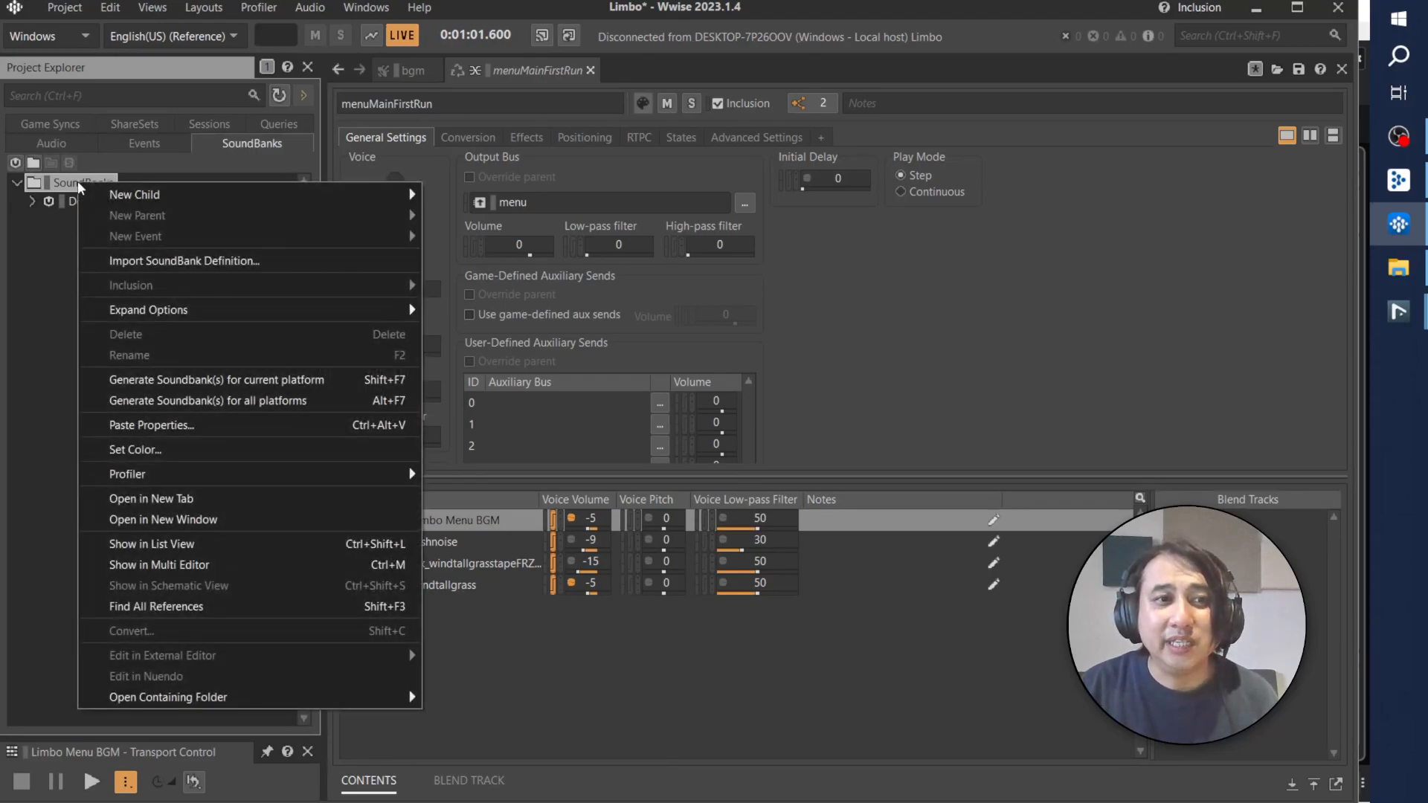
left_click(324, 380)
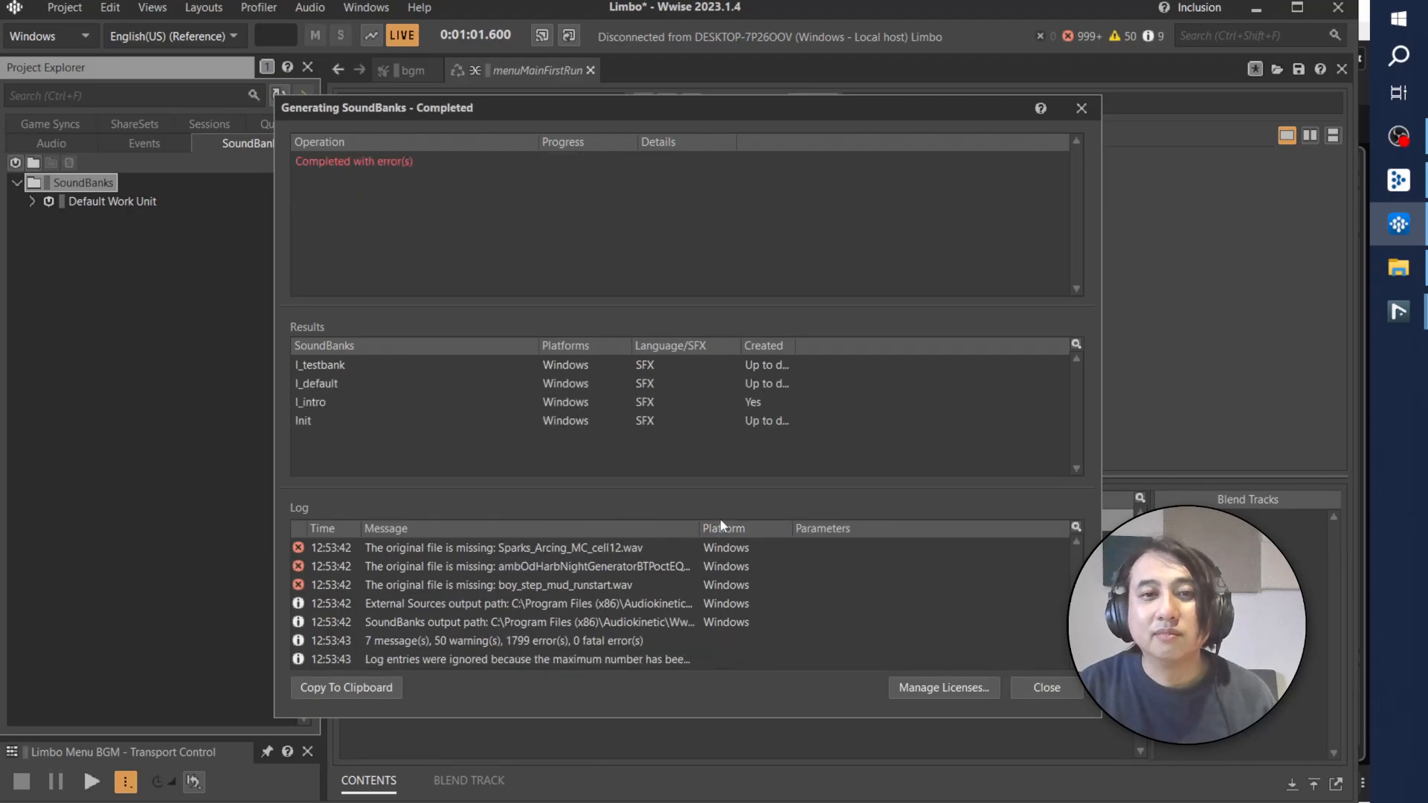
left_click(1046, 688)
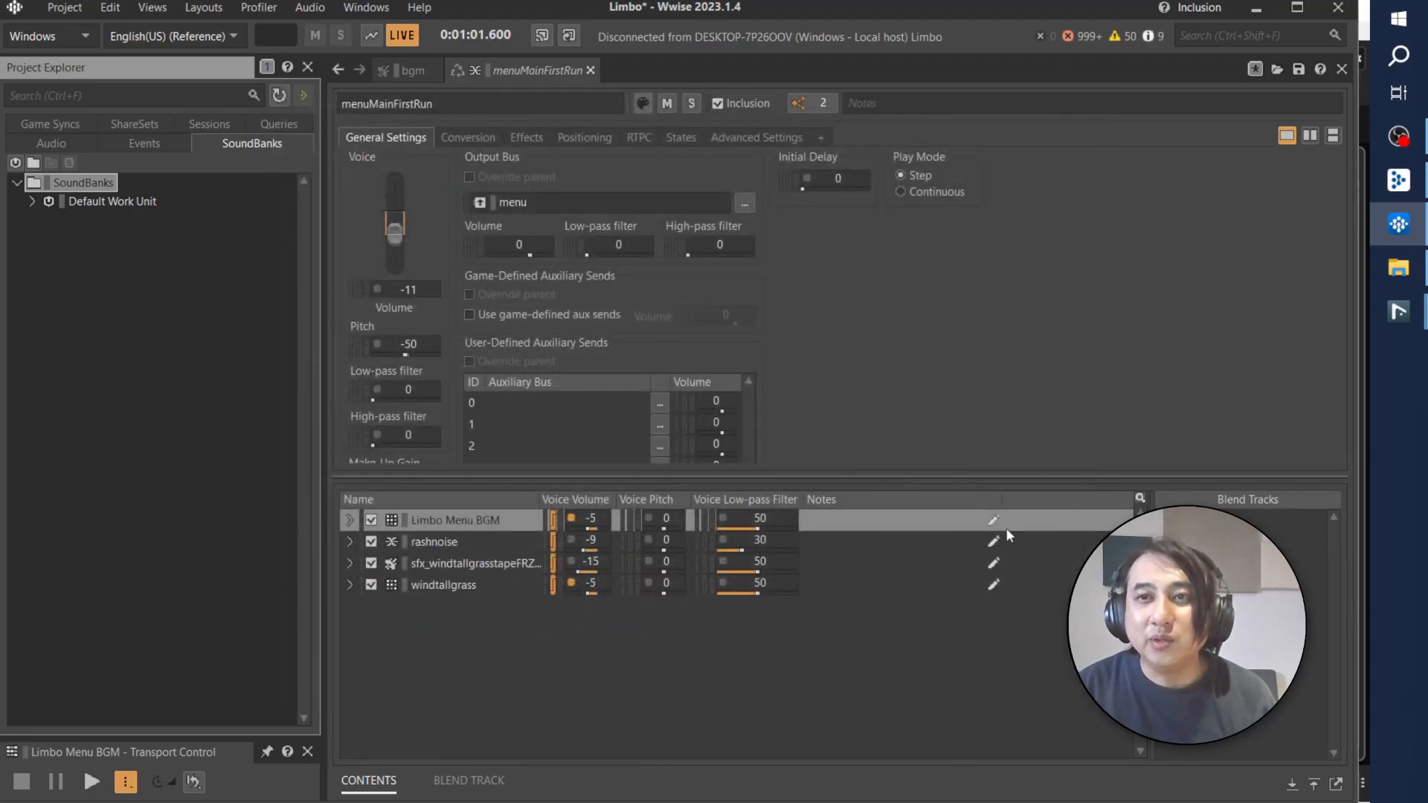
Step: Switch to the Audiokinetic Launcher, clear Game Audio Connect out of the way, and run Limbo to test its title screen before closing it
left_click(1257, 13)
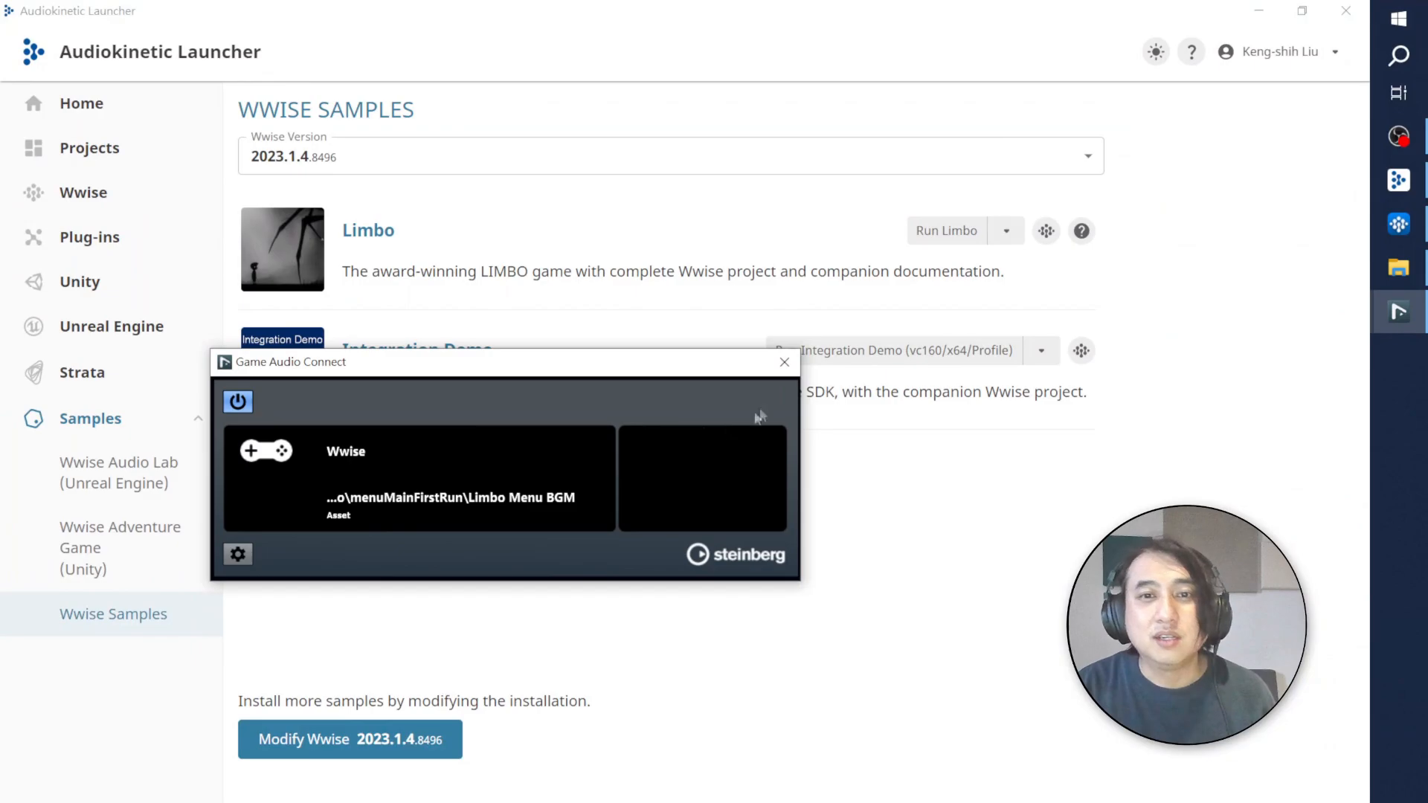
left_click_drag(670, 362, 1145, 548)
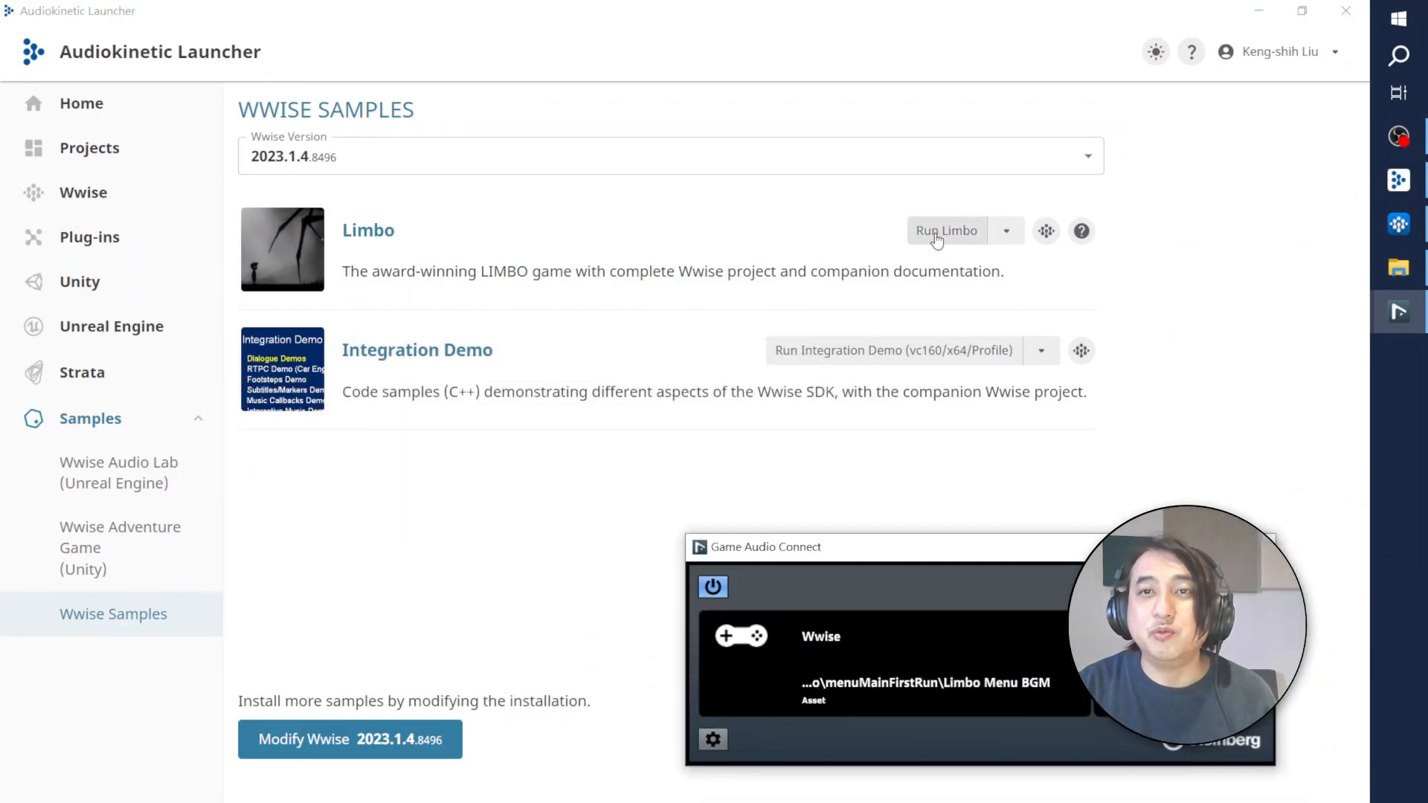
left_click(939, 235)
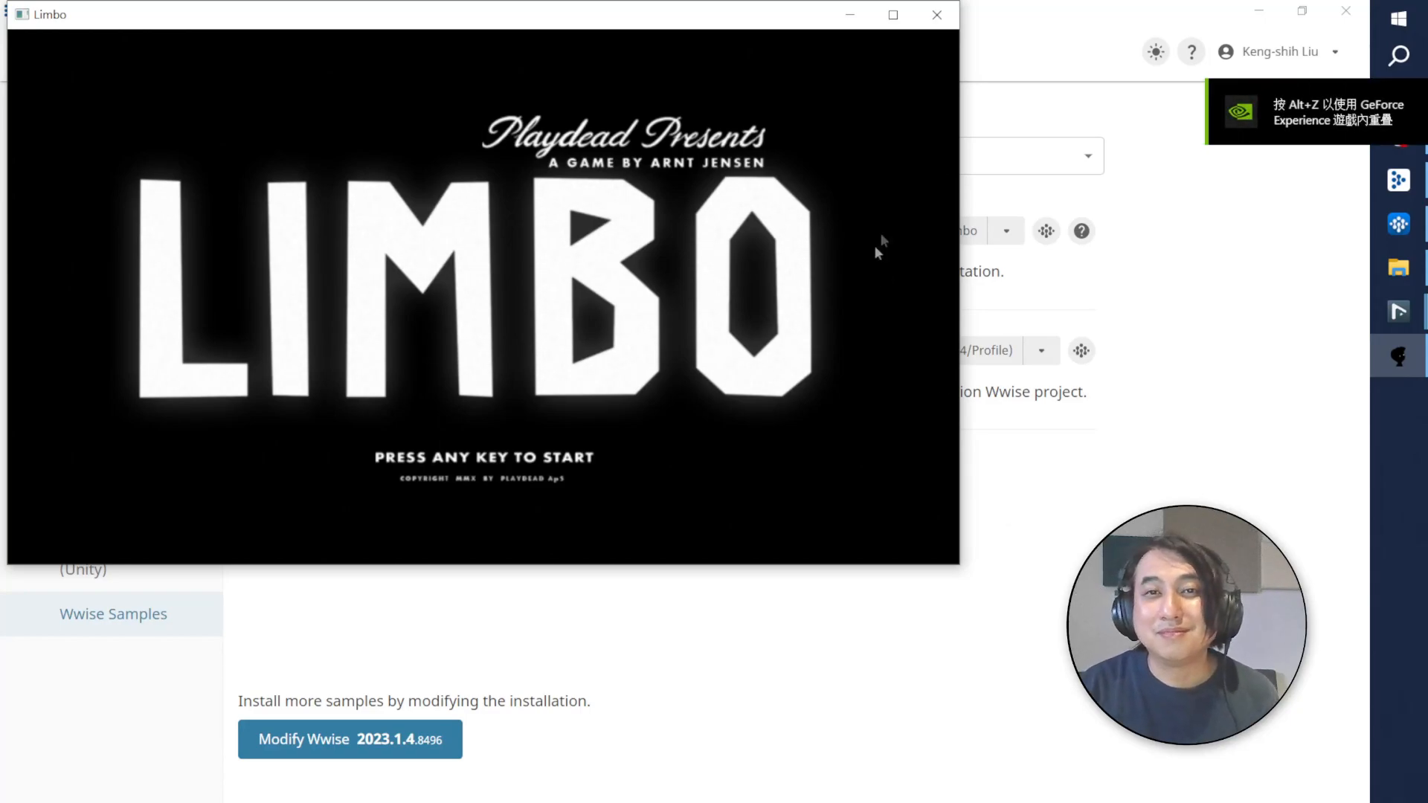
left_click(936, 15)
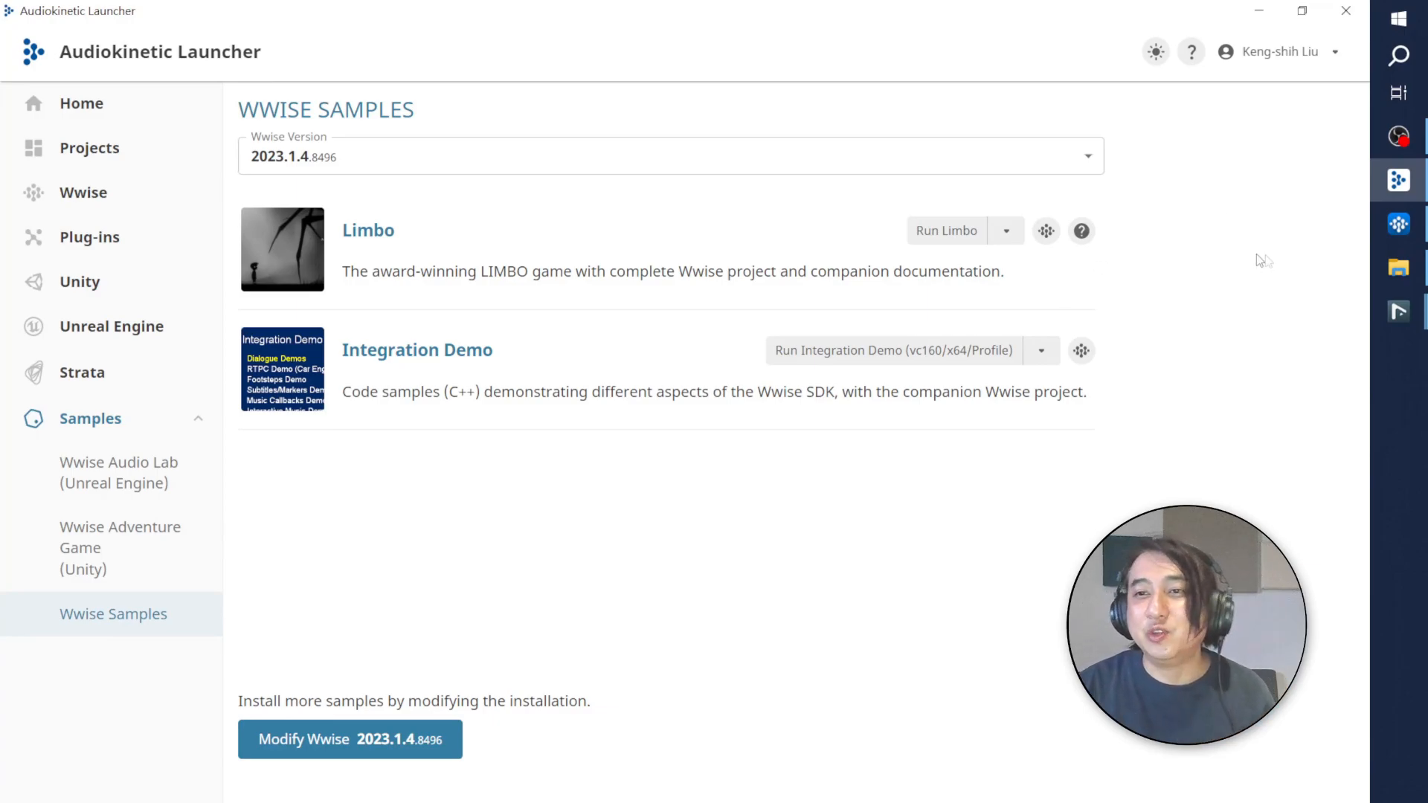
Step: Switch back to Wwise and audition rashnoise from the contents of menuMainFirstRun
mouse_move(1399, 223)
left_click(1349, 225)
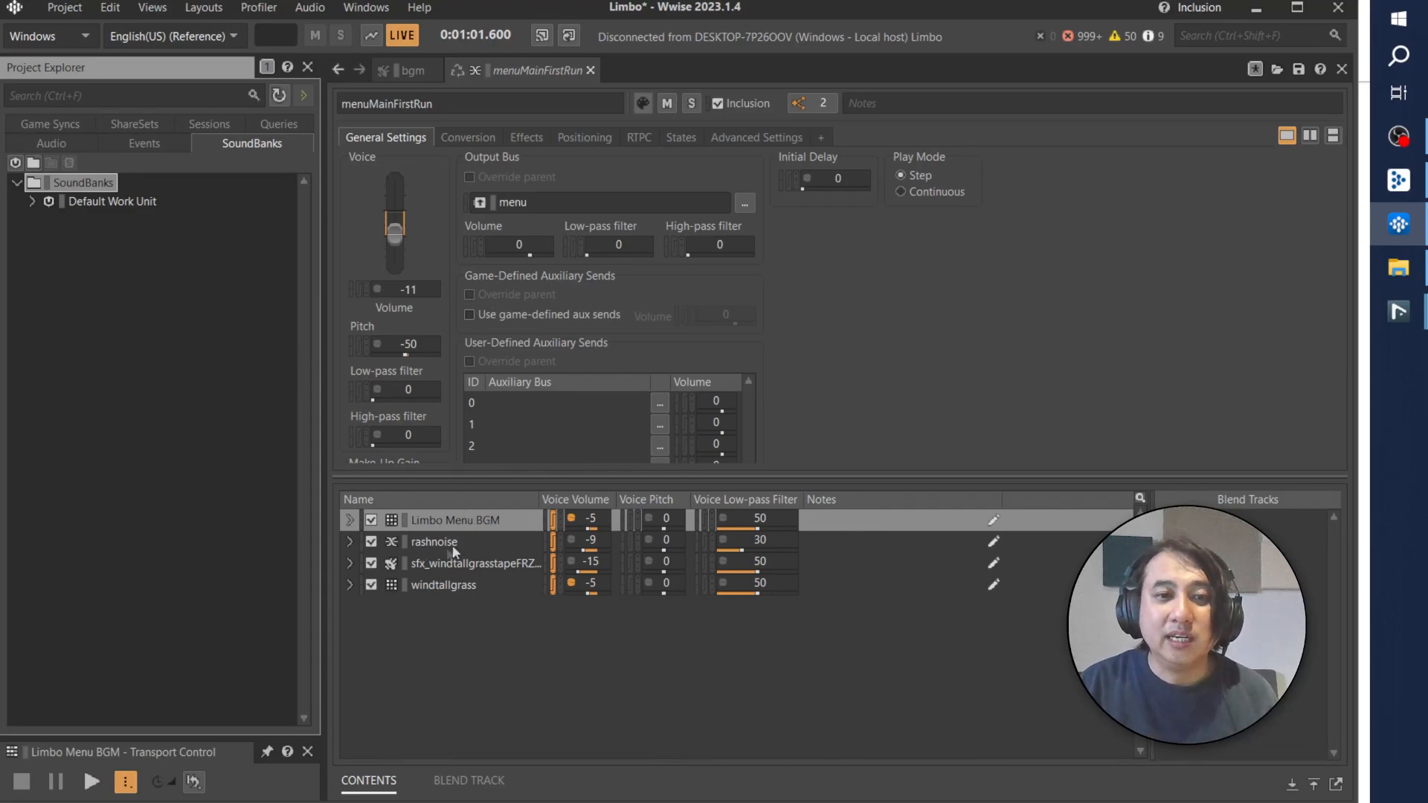
left_click(451, 586)
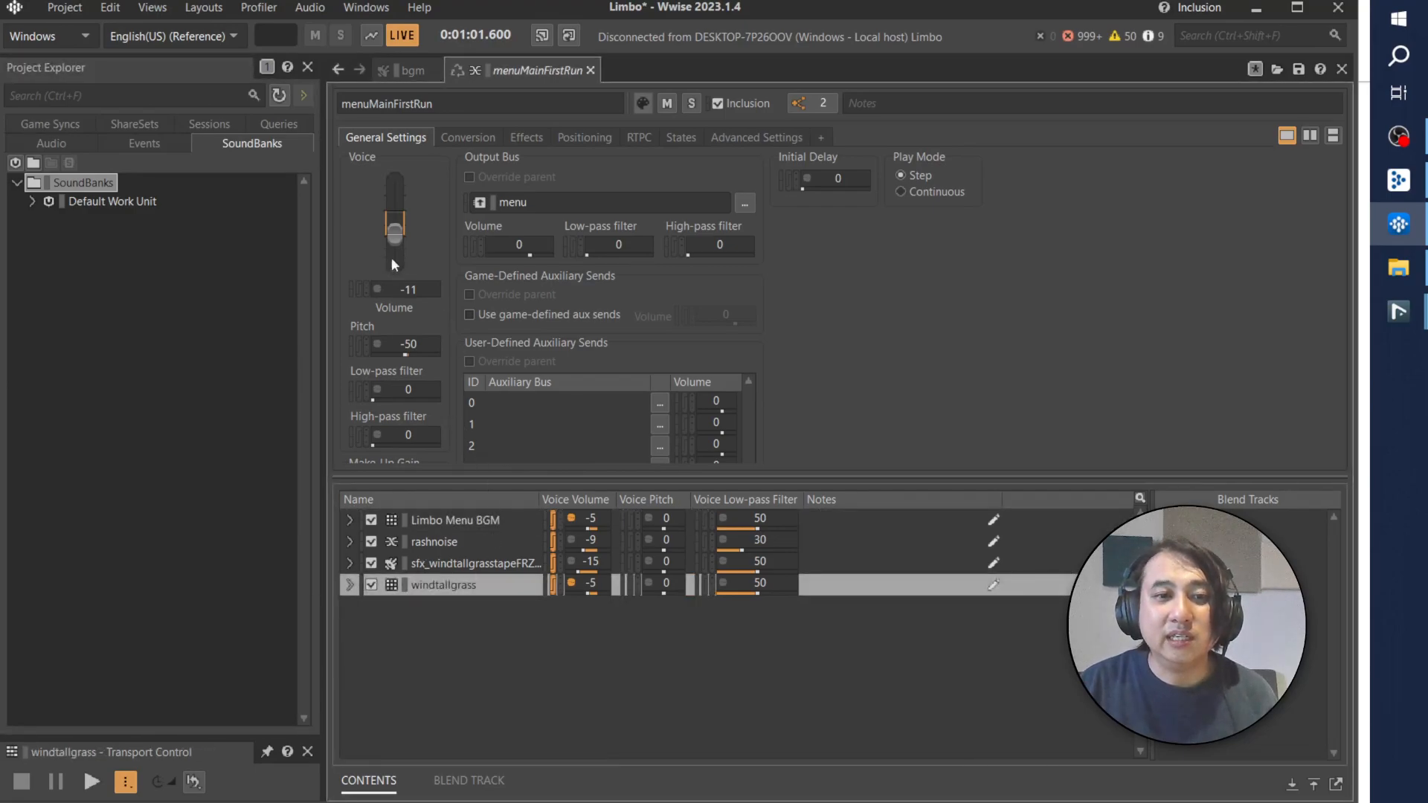
left_click(457, 542)
left_click(91, 781)
left_click(23, 781)
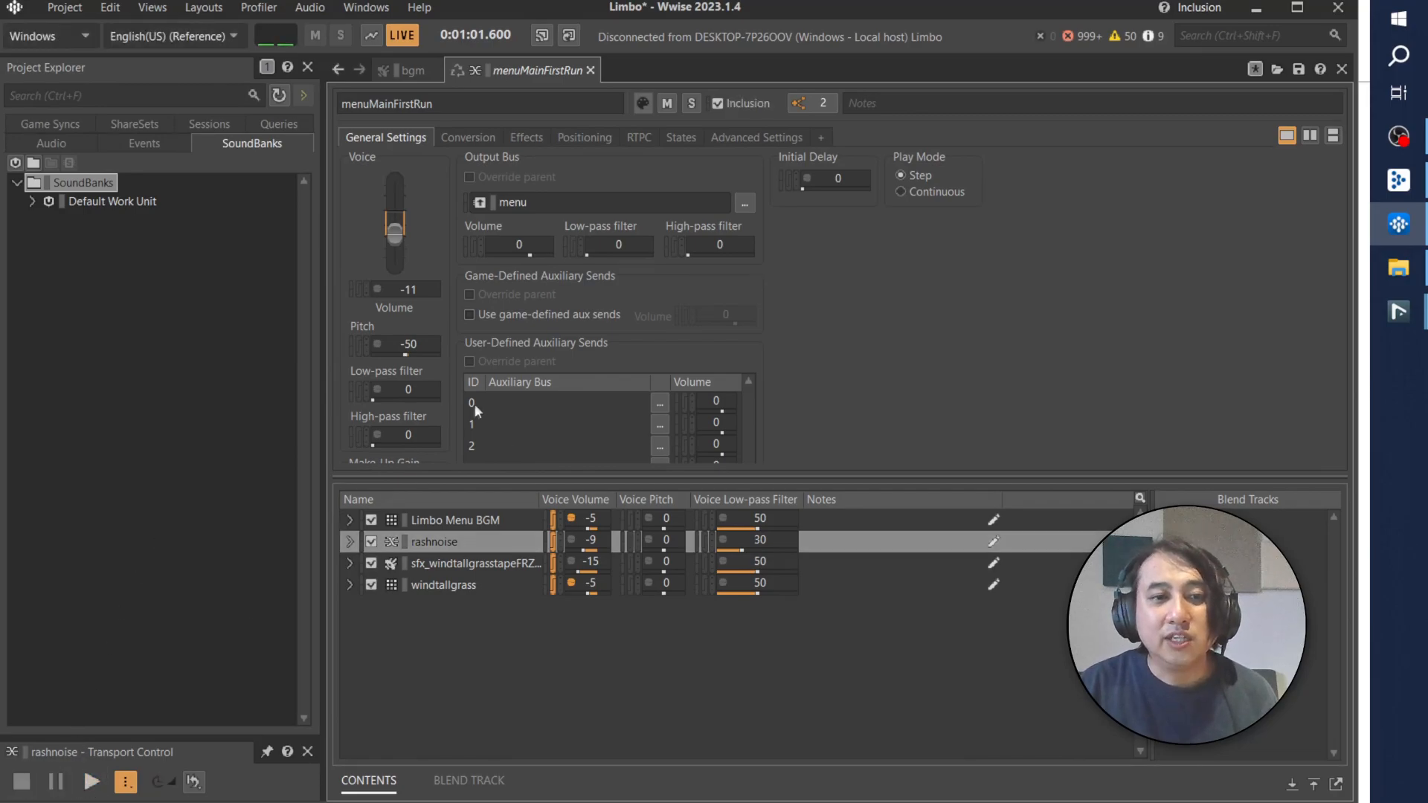
Step: Lower menuMainFirstRun's voice volume to -21 and audition it
left_click_drag(387, 227, 386, 243)
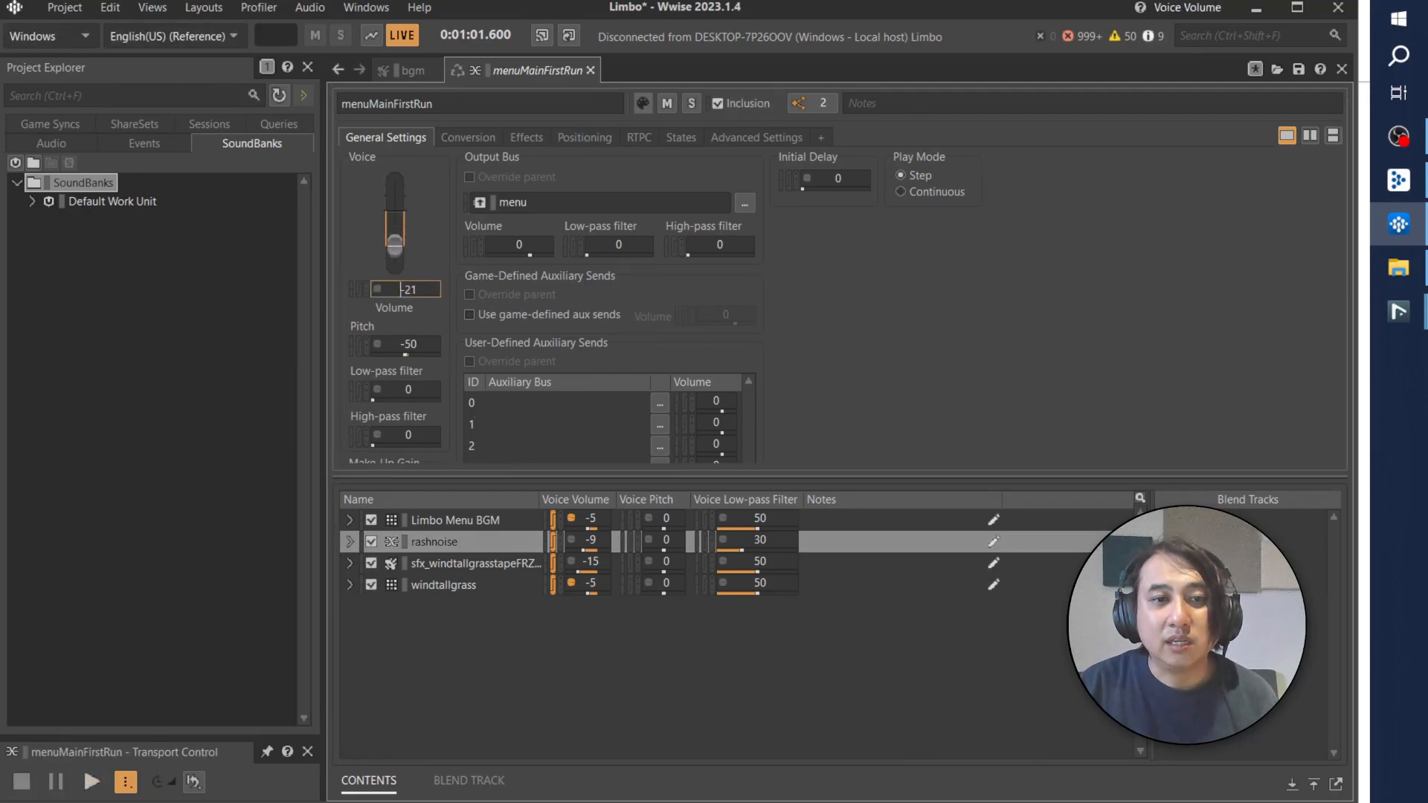
left_click(91, 781)
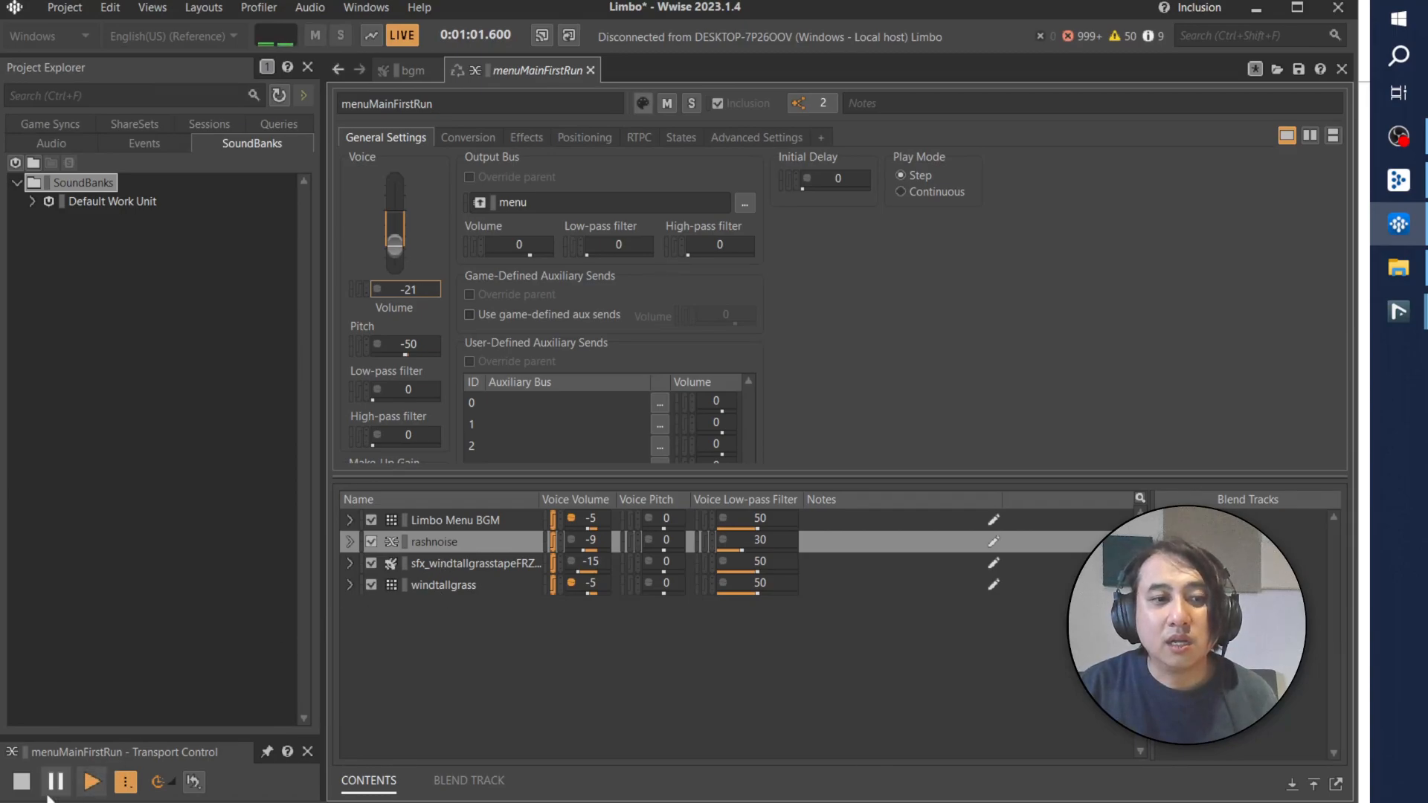
Step: Expand rashnoise in the contents list and audition rashnoiseamb, followed by rashnoise itself
left_click(460, 543)
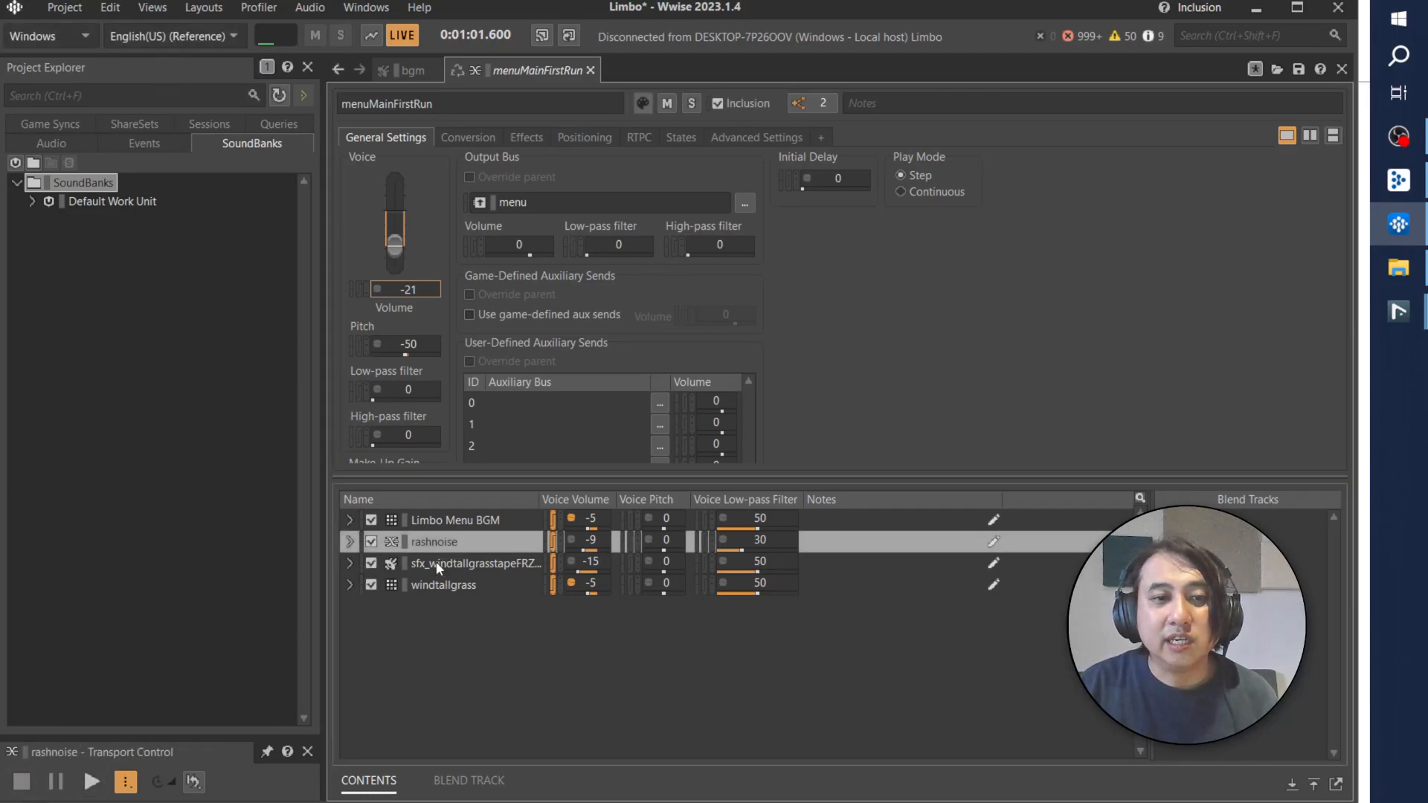
left_click(350, 542)
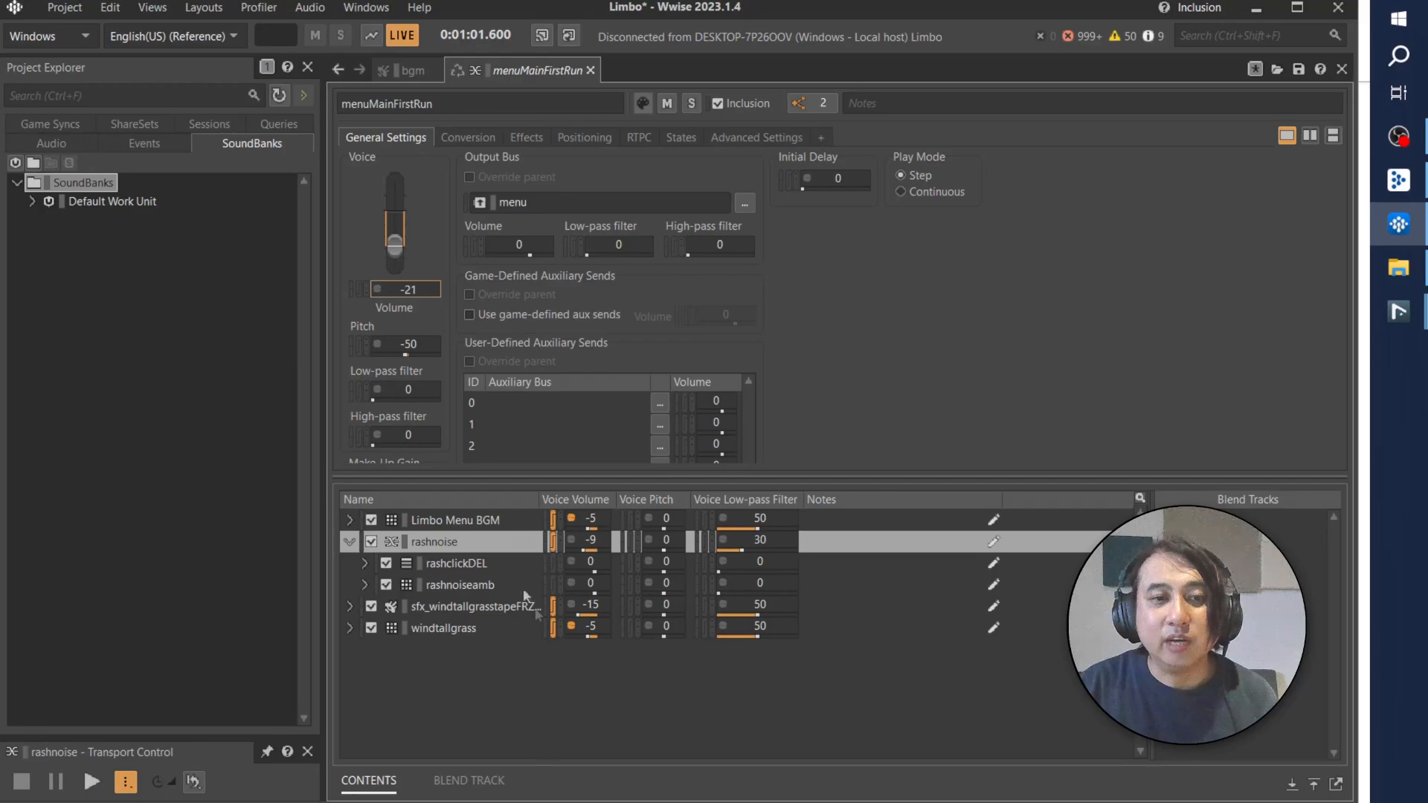
left_click(458, 561)
left_click(457, 586)
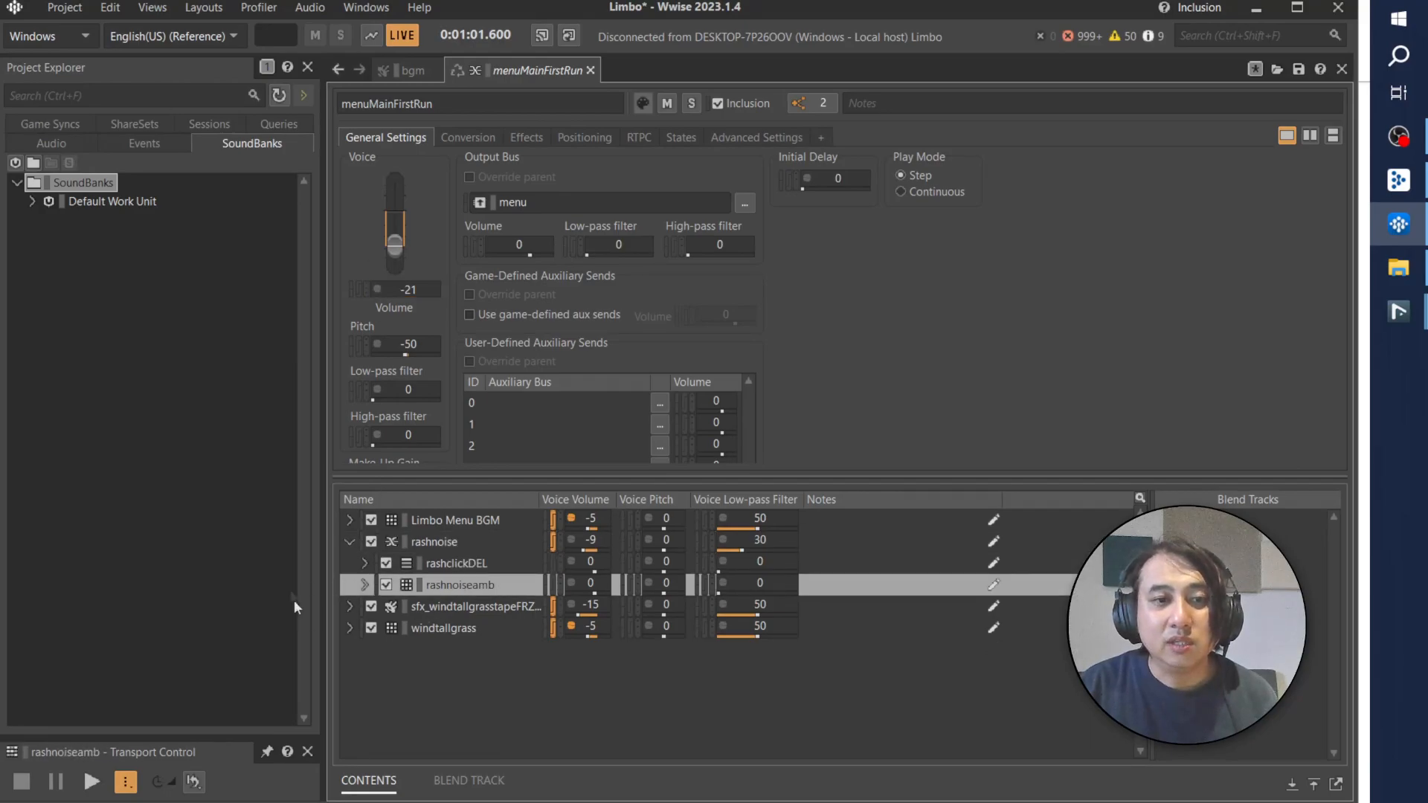
left_click(93, 782)
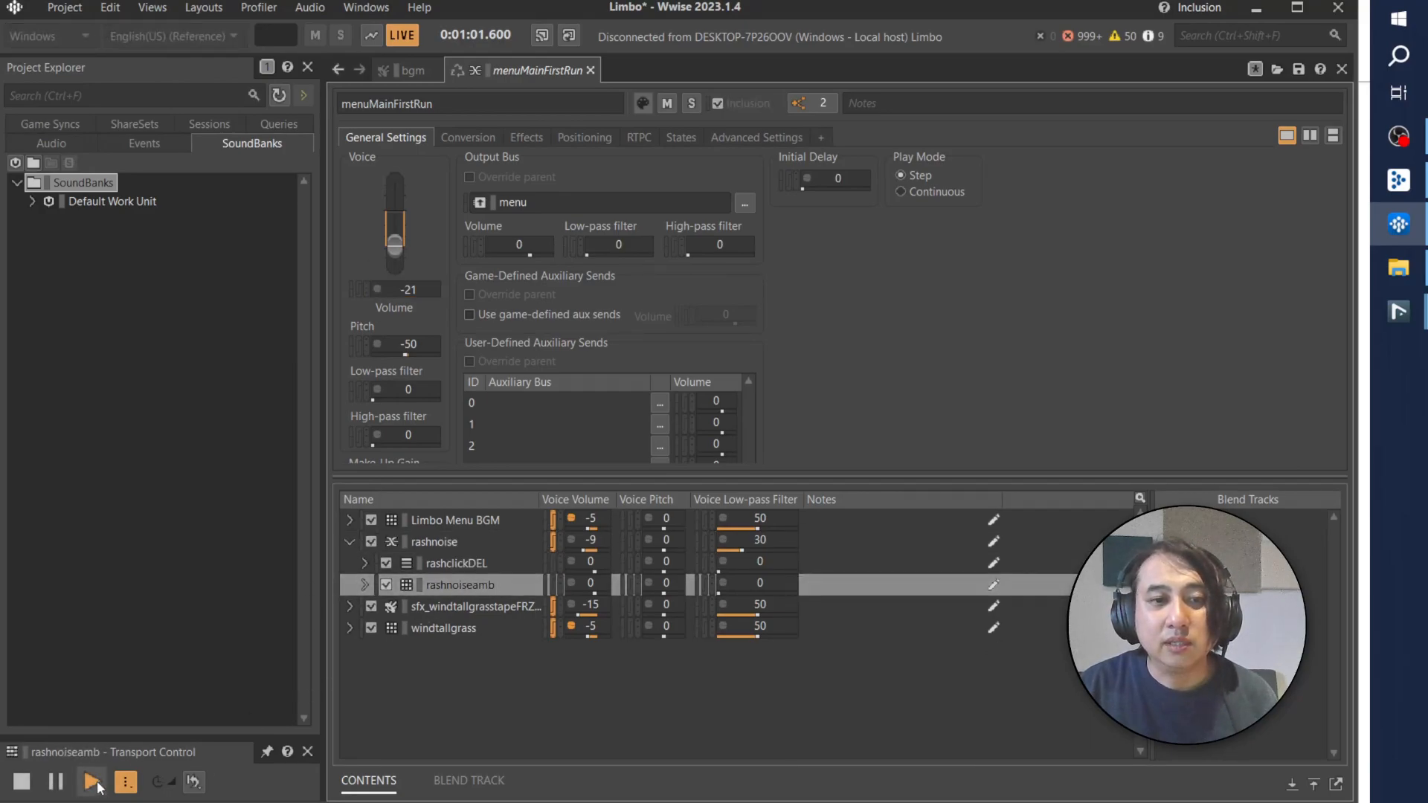
left_click(436, 540)
left_click(91, 782)
left_click(422, 563)
left_click(434, 543)
Step: Set menuMainFirstRun's voice volume to -20 and audition it again
left_click_drag(411, 290, 410, 288)
left_click(91, 781)
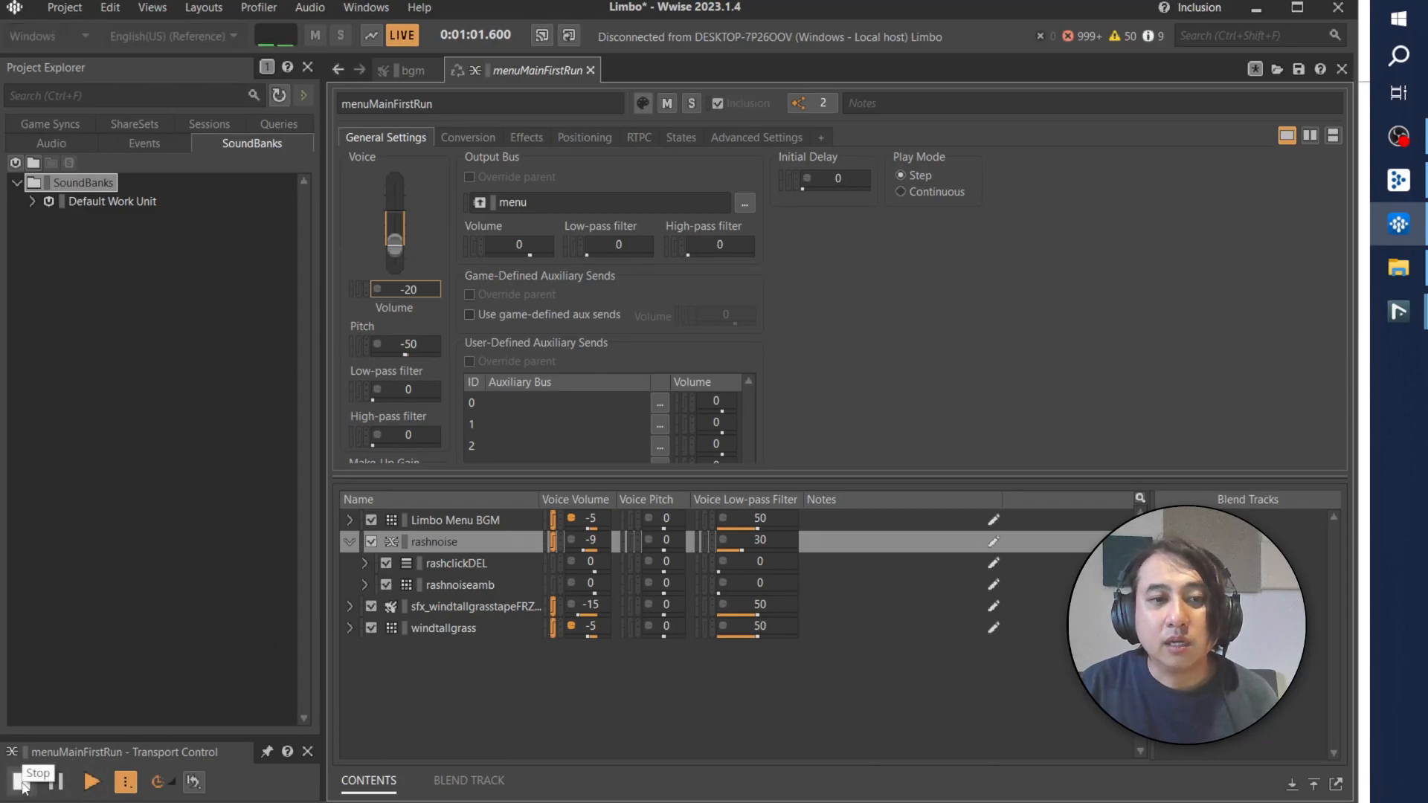
left_click(21, 782)
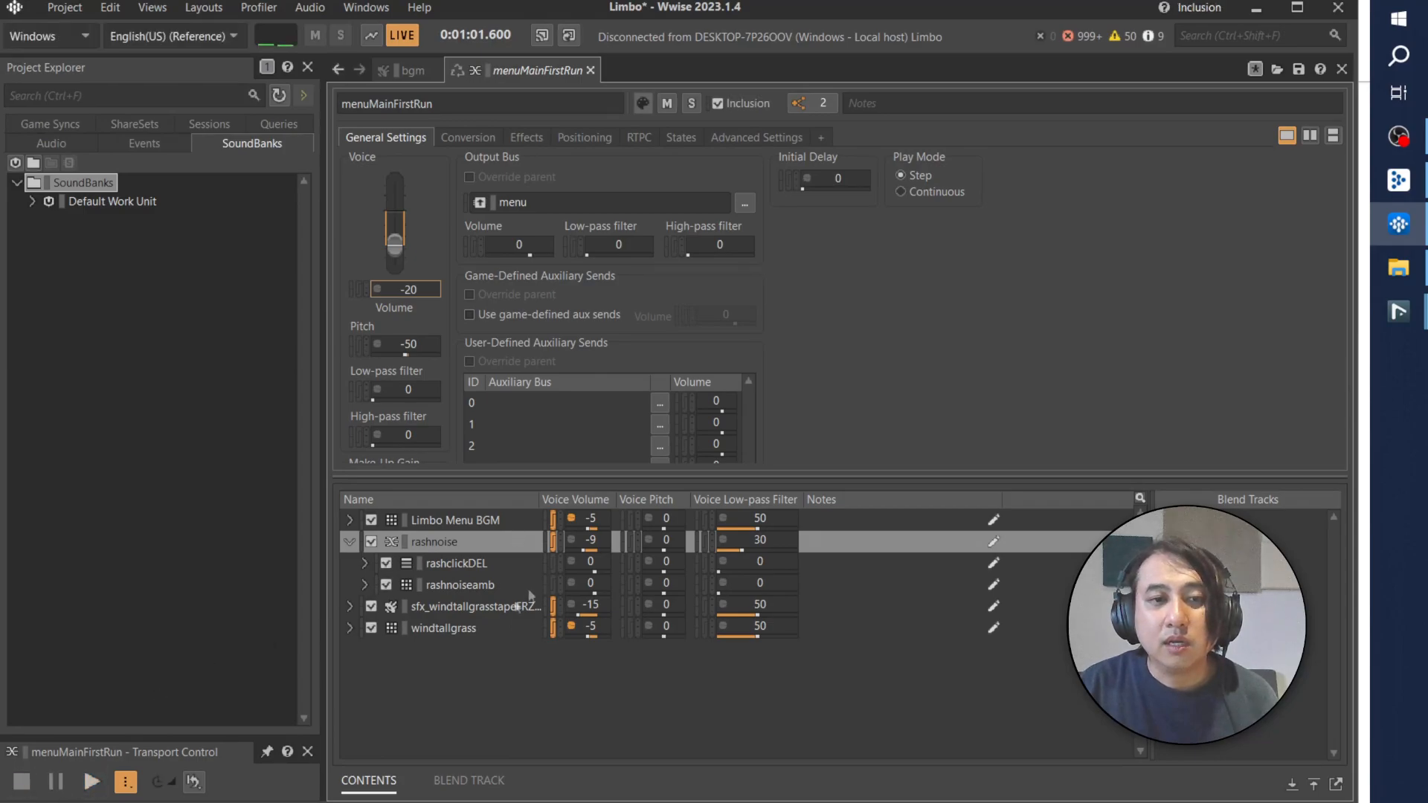
Step: Look through the rashnoise and windtallgrass entries, expanding windtallgrass and selecting its sfx_windtallgrasstape sound
left_click(436, 629)
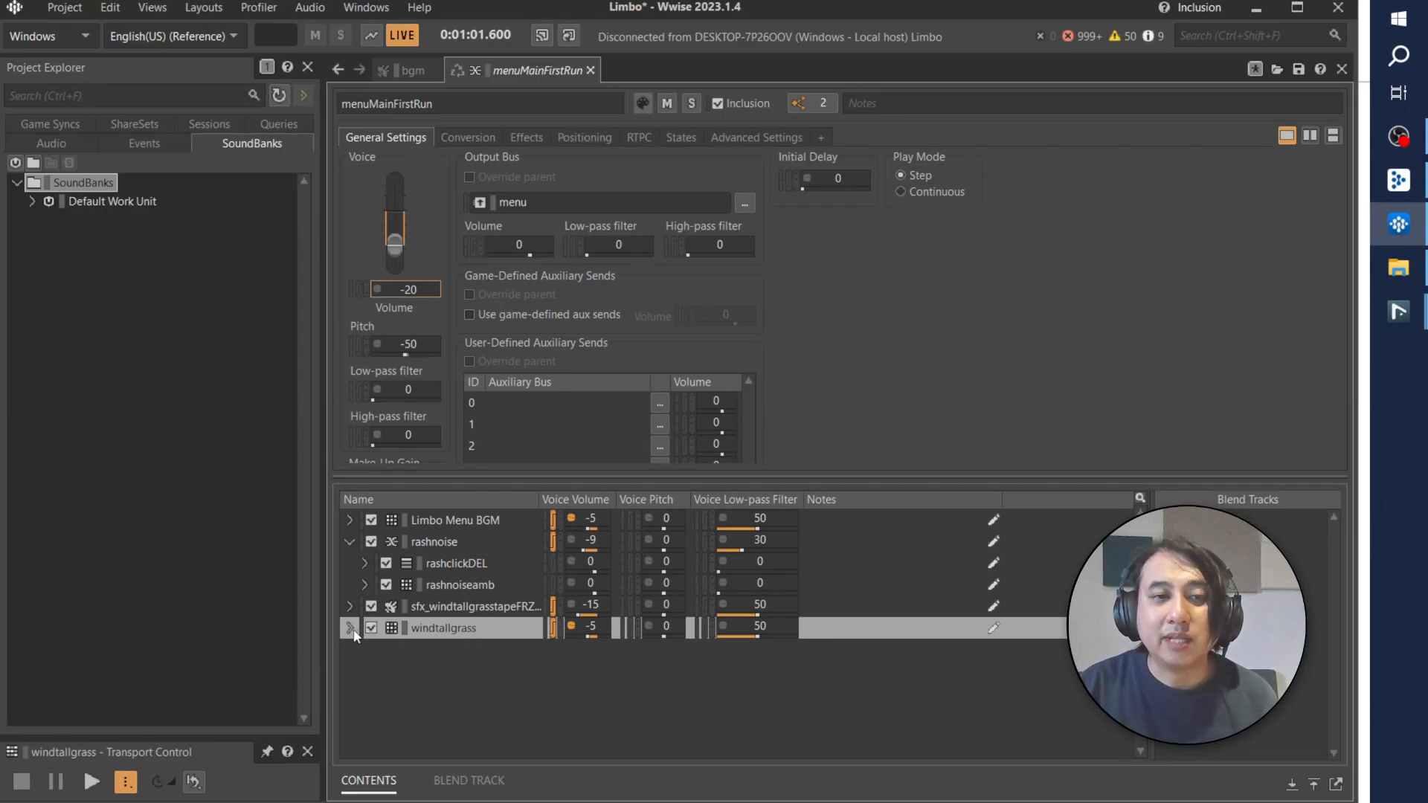
key("Up")
key("Up")
key("Up")
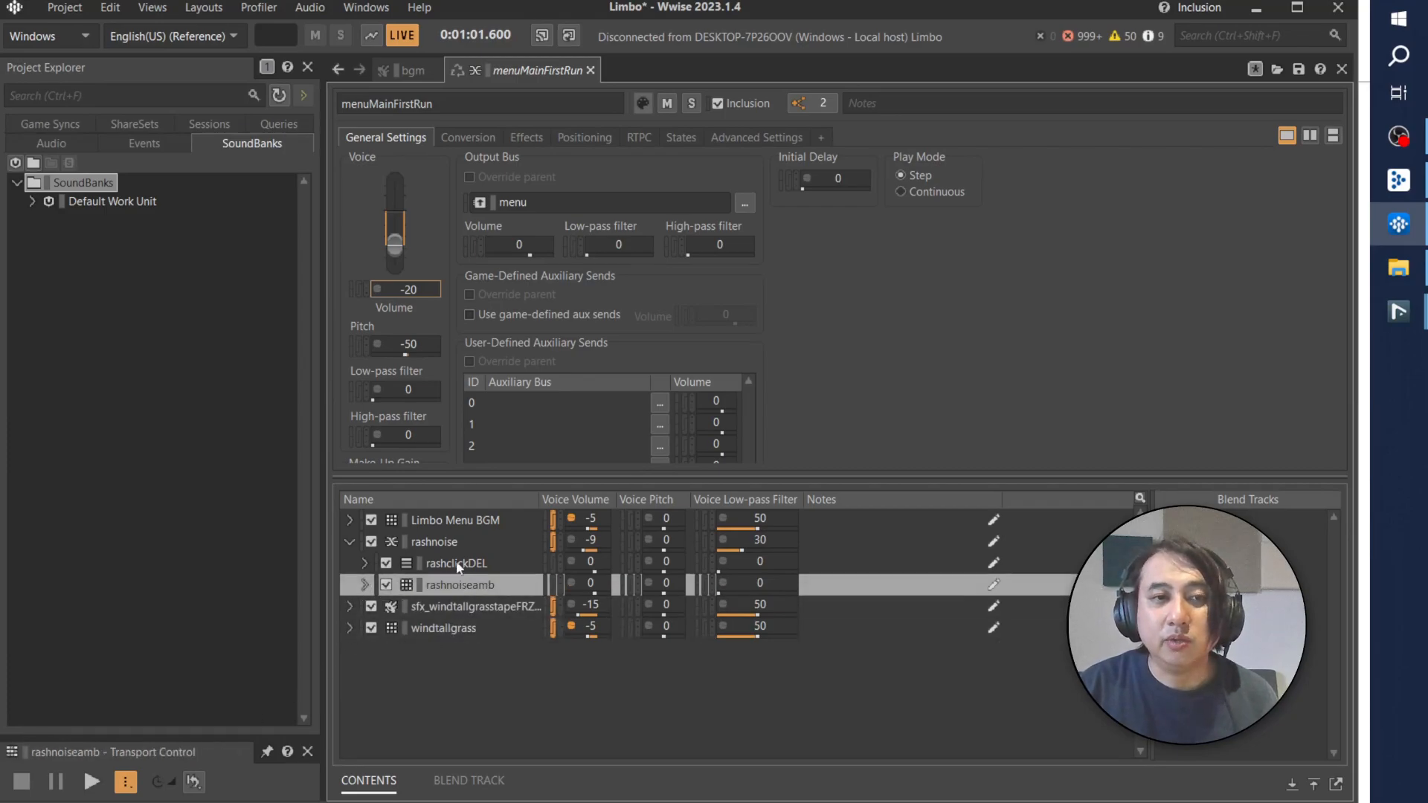
left_click(440, 619)
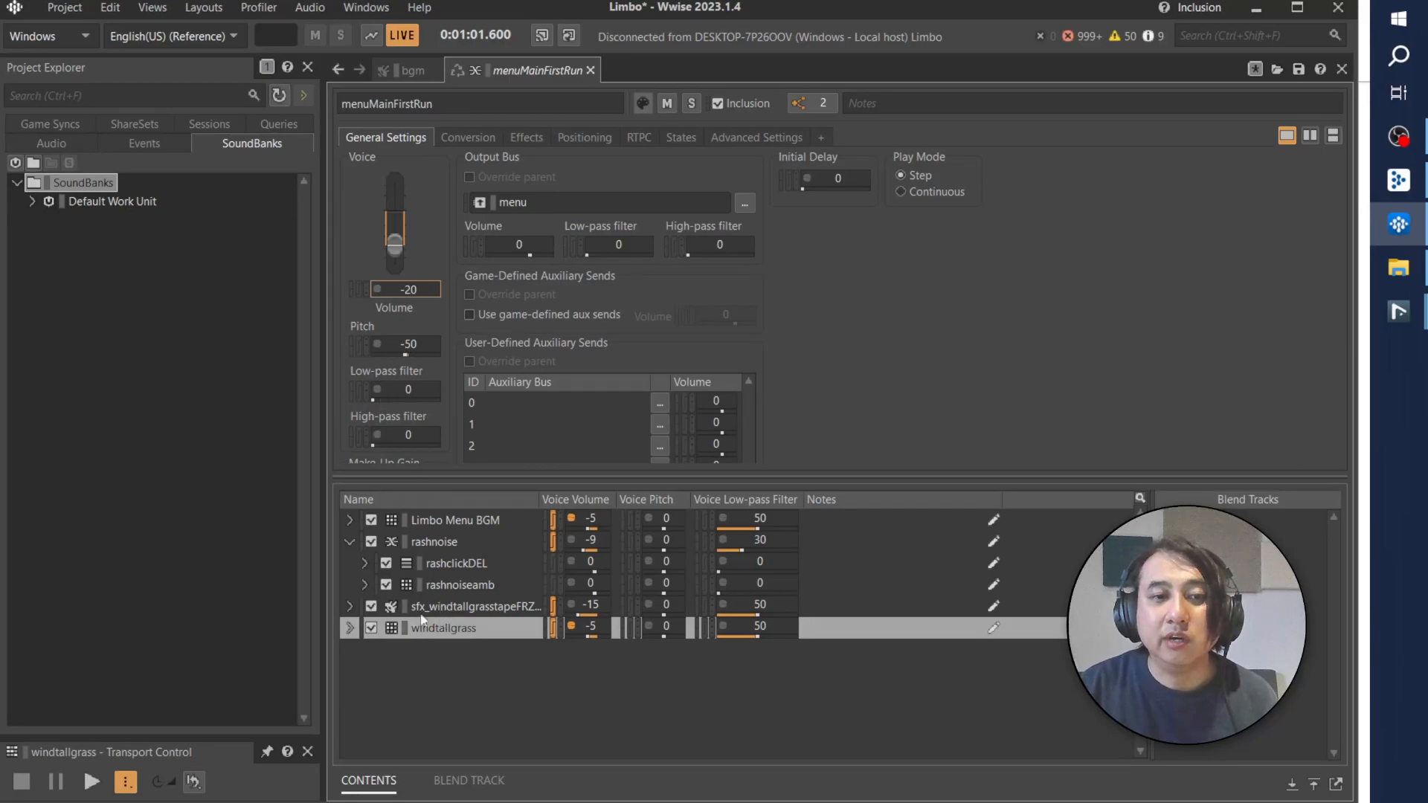
left_click(349, 628)
left_click(449, 650)
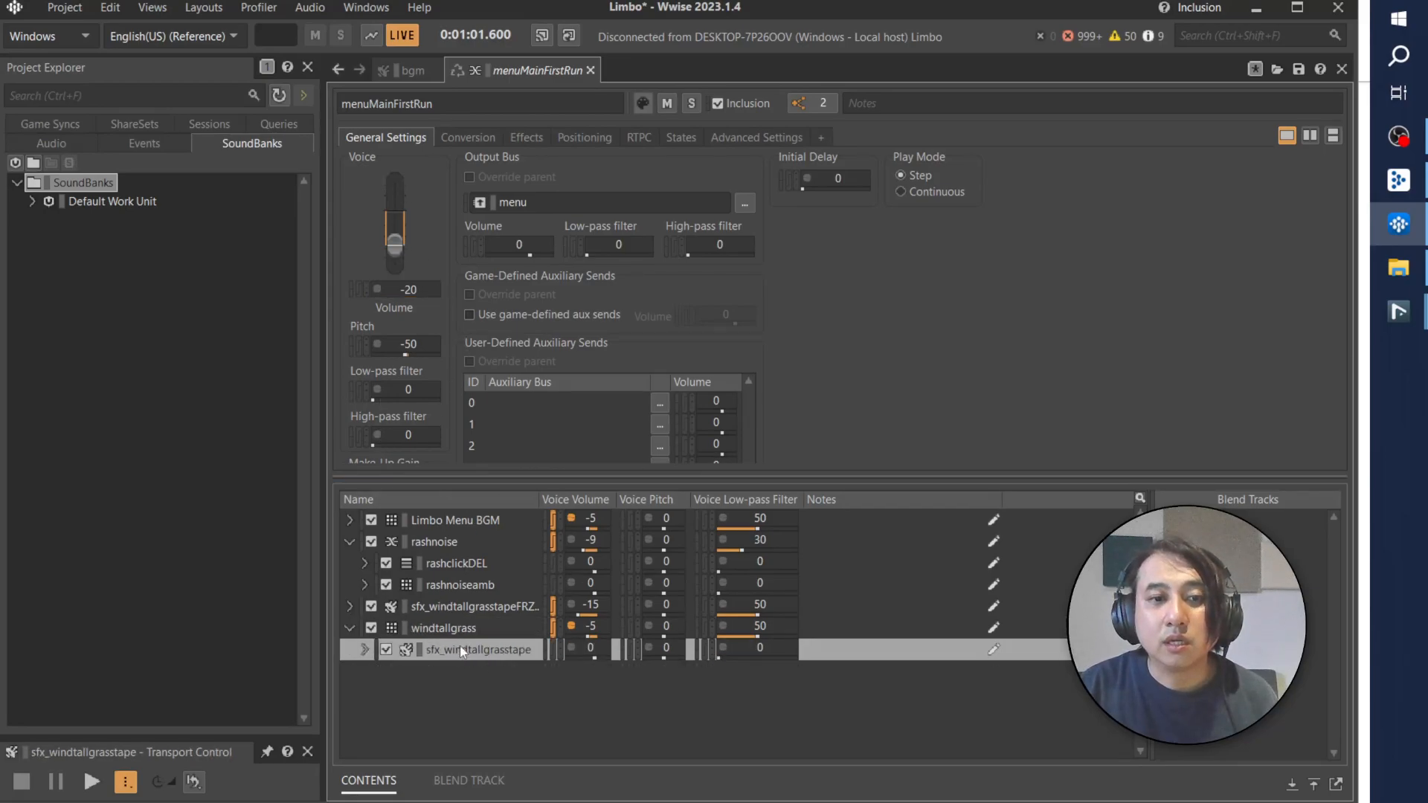
Step: Raise menuMainFirstRun's voice volume to -4, and open rashnoise to lower its own voice volume to -12
left_click_drag(394, 251, 394, 229)
left_click(457, 551)
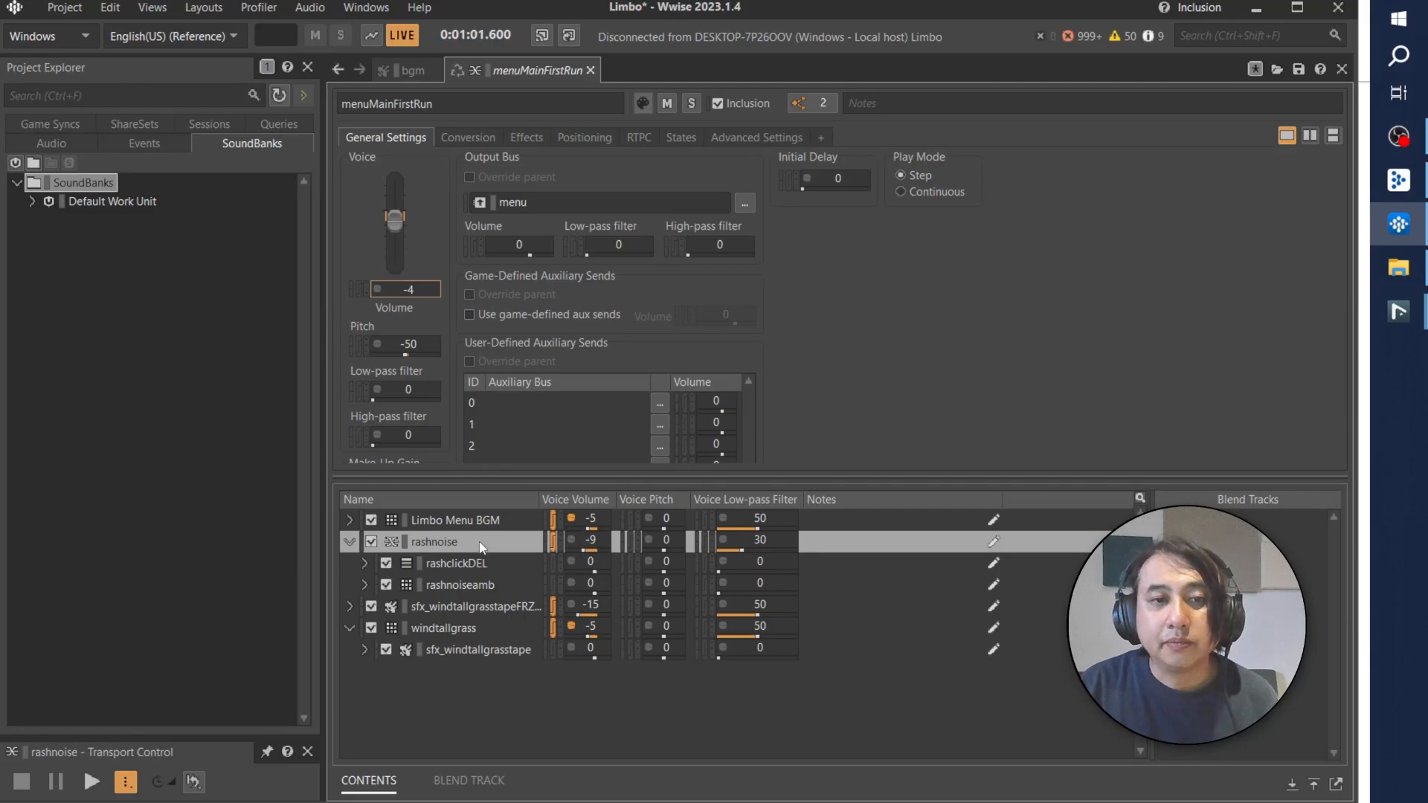
double_click(480, 545)
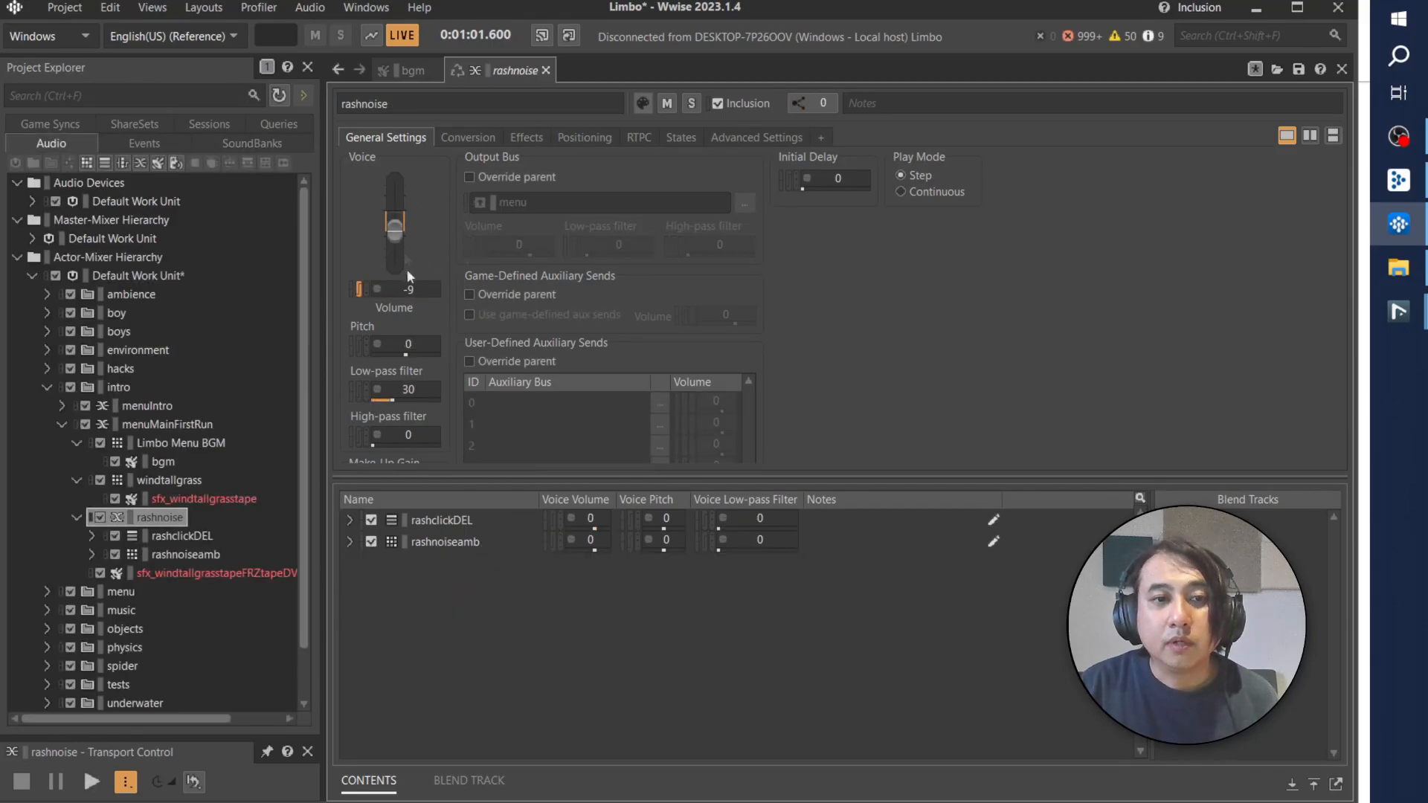
left_click_drag(394, 230, 399, 234)
Step: Check the rashclickDEL properties and lower rashnoiseamb's voice volume to -10
left_click(187, 554)
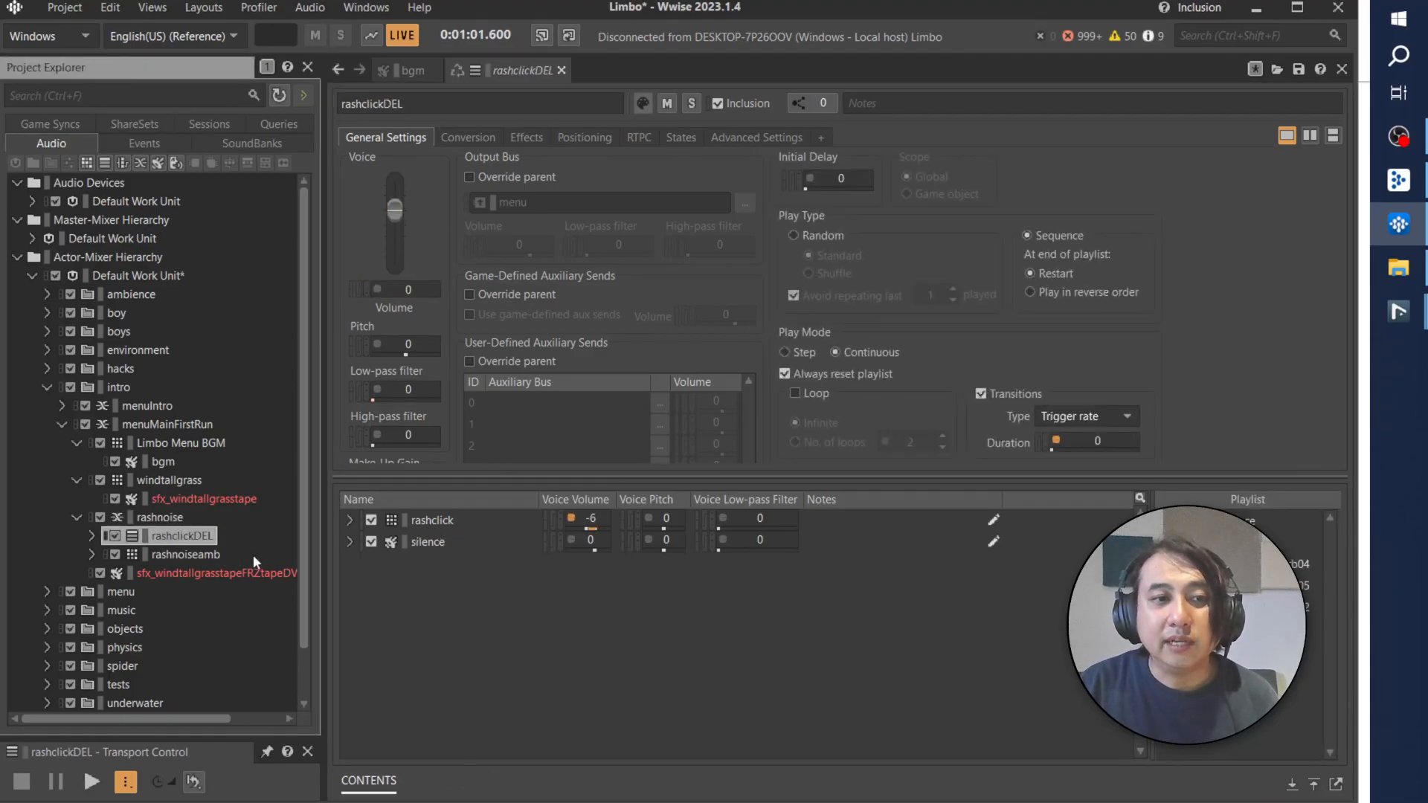
left_click(199, 537)
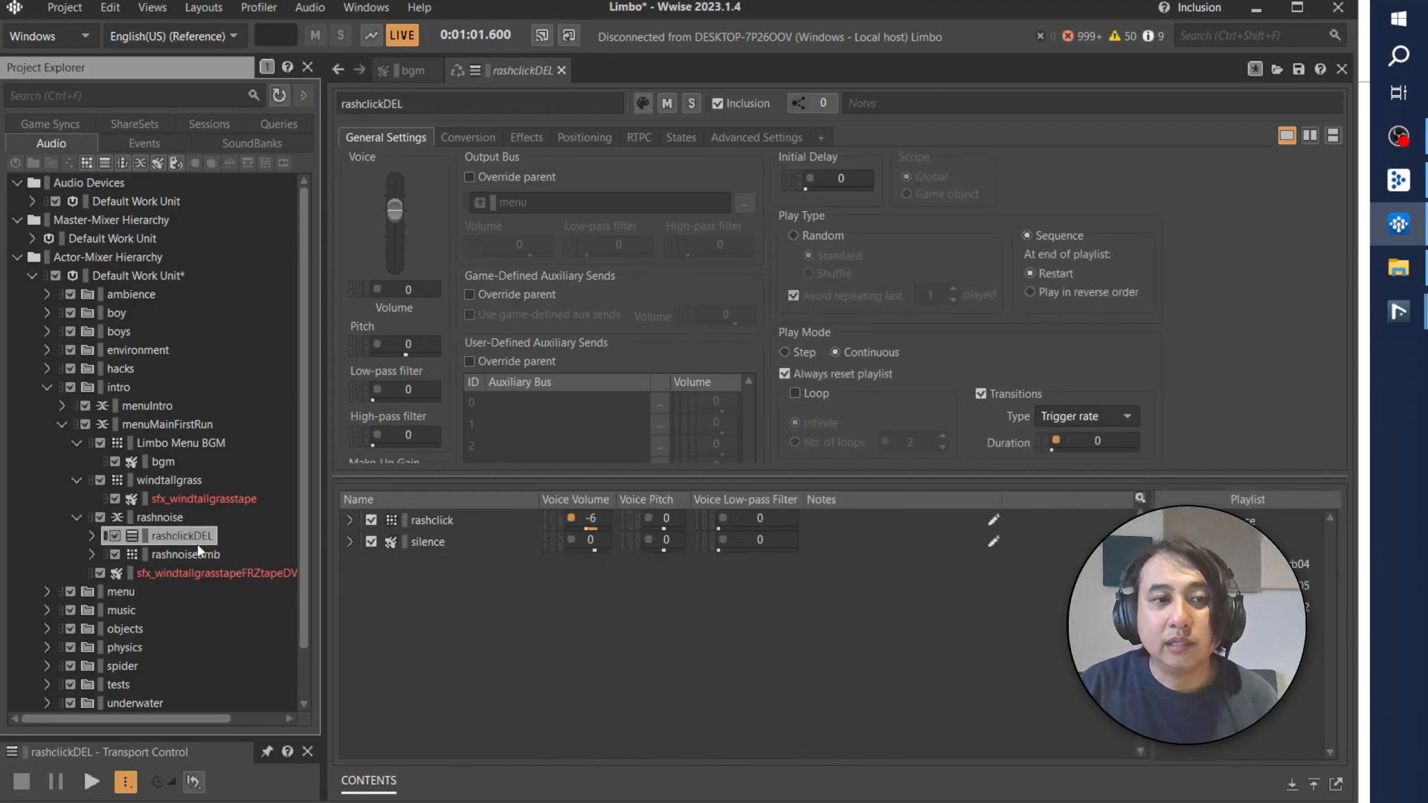
left_click(200, 554)
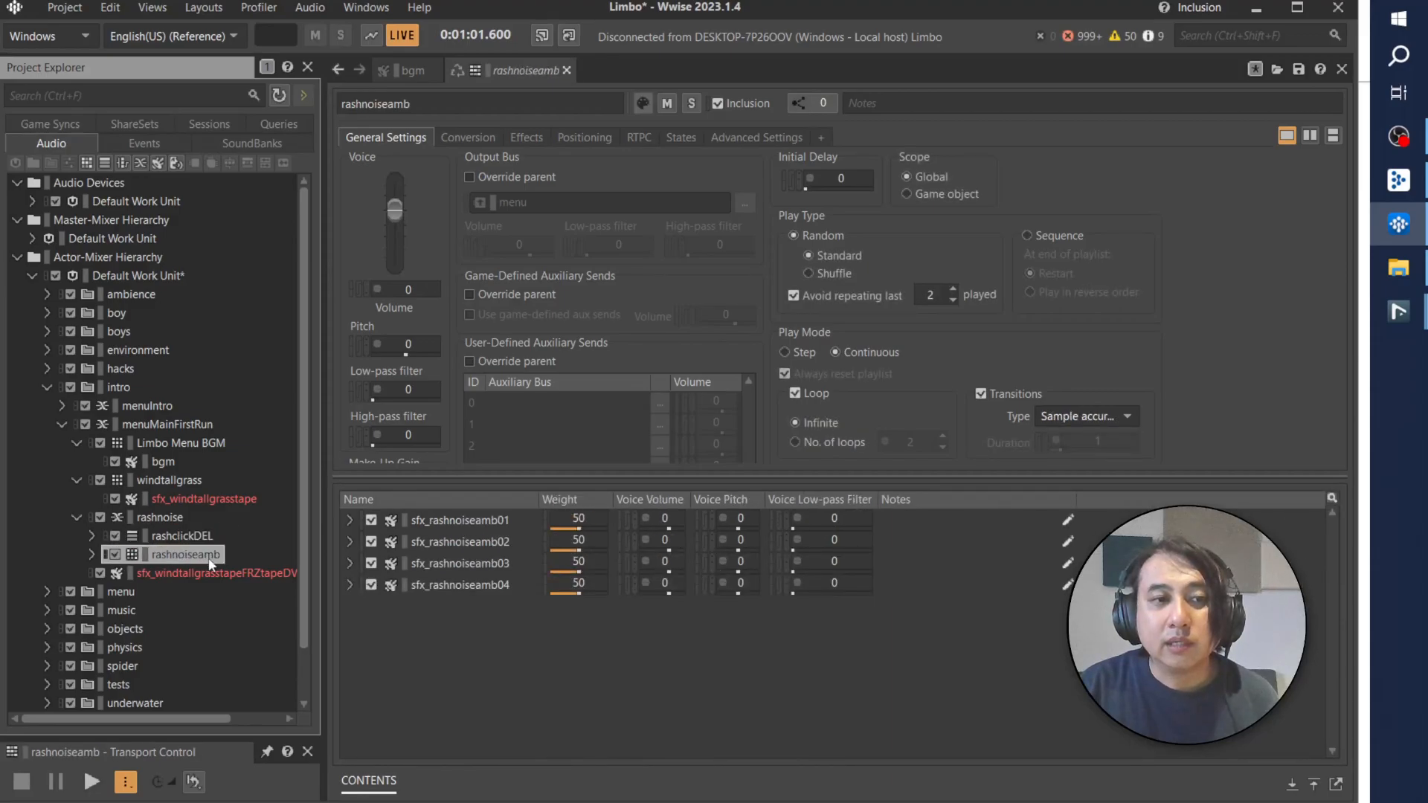
left_click_drag(395, 210, 395, 230)
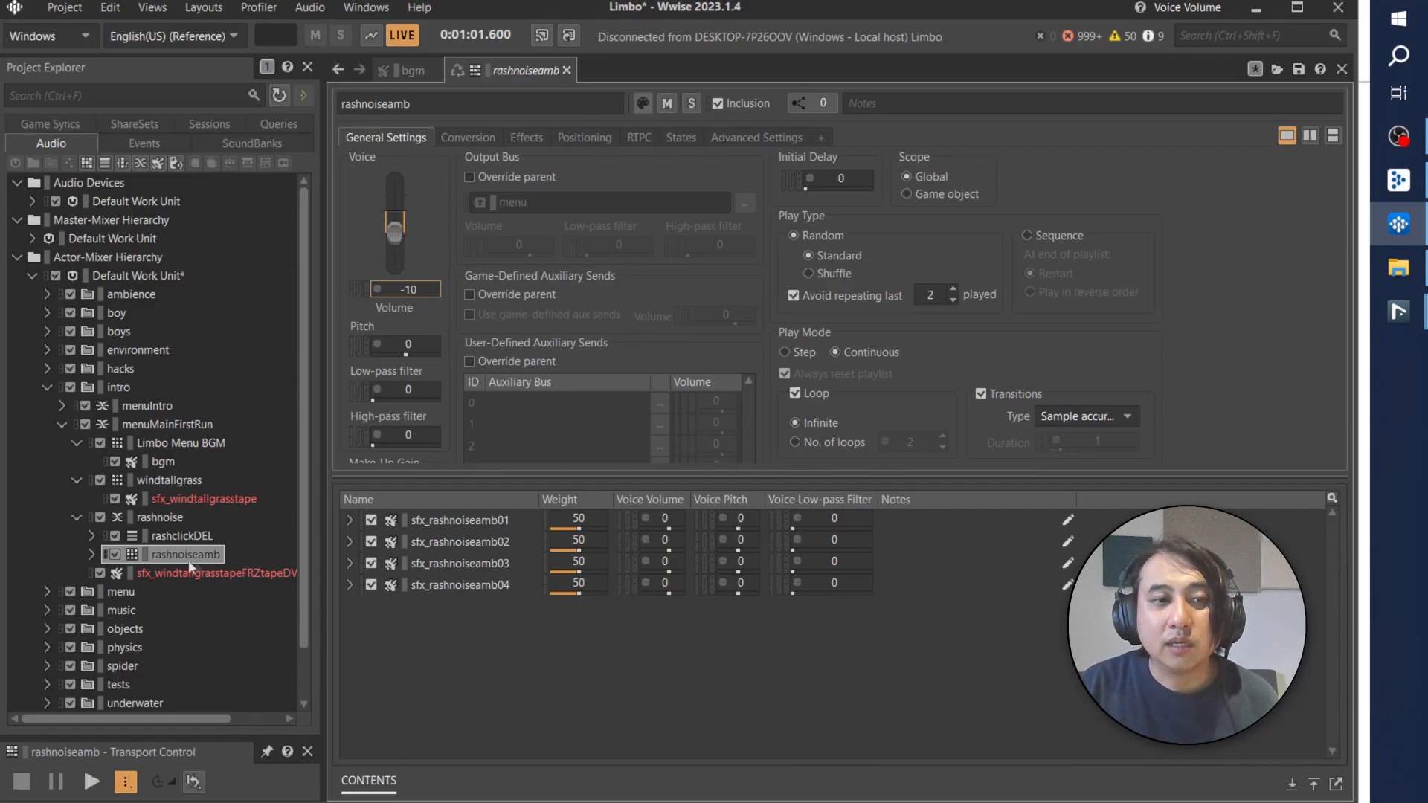
Step: Review the rashnoise and windtallgrass properties and audition the parent menuMainFirstRun container
left_click(154, 516)
left_click(170, 480)
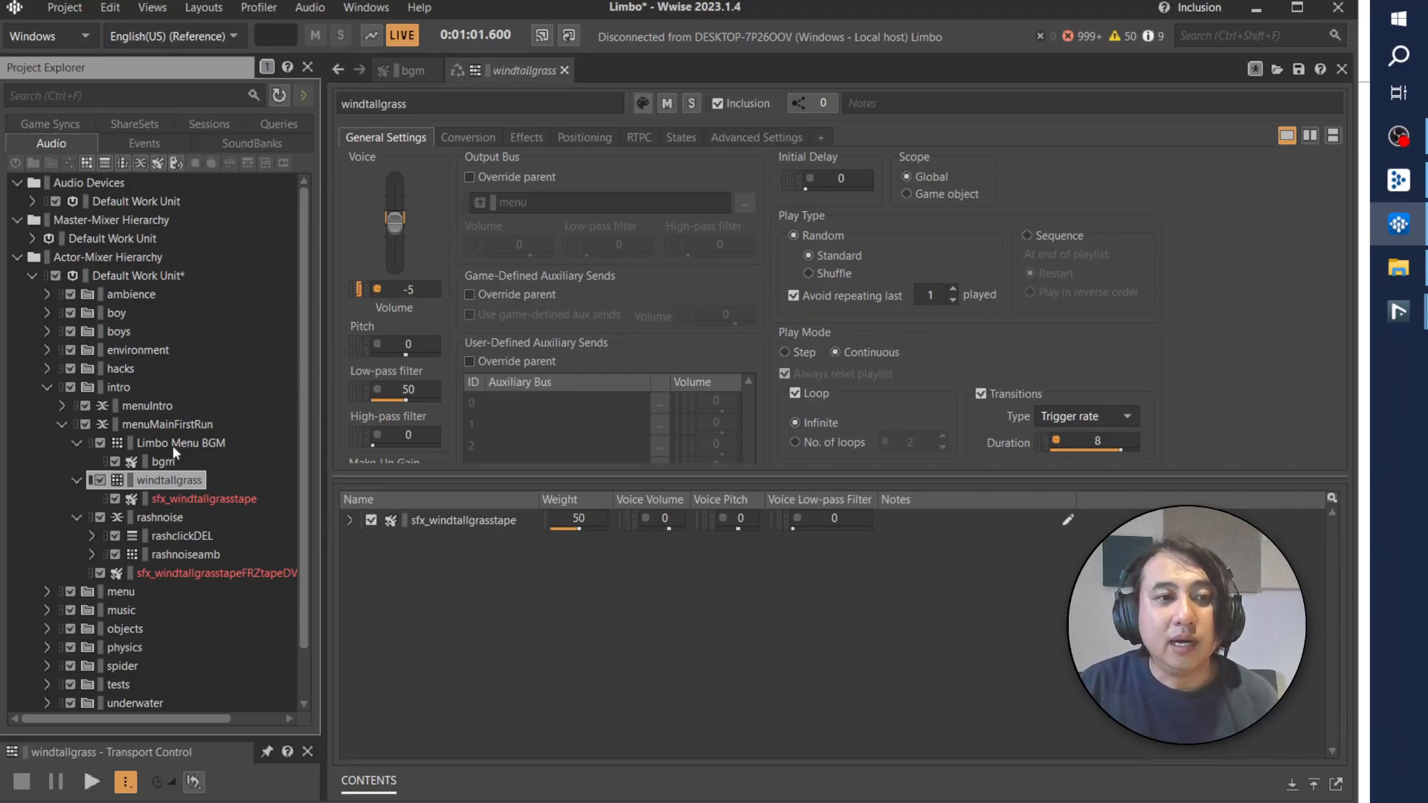
left_click(183, 426)
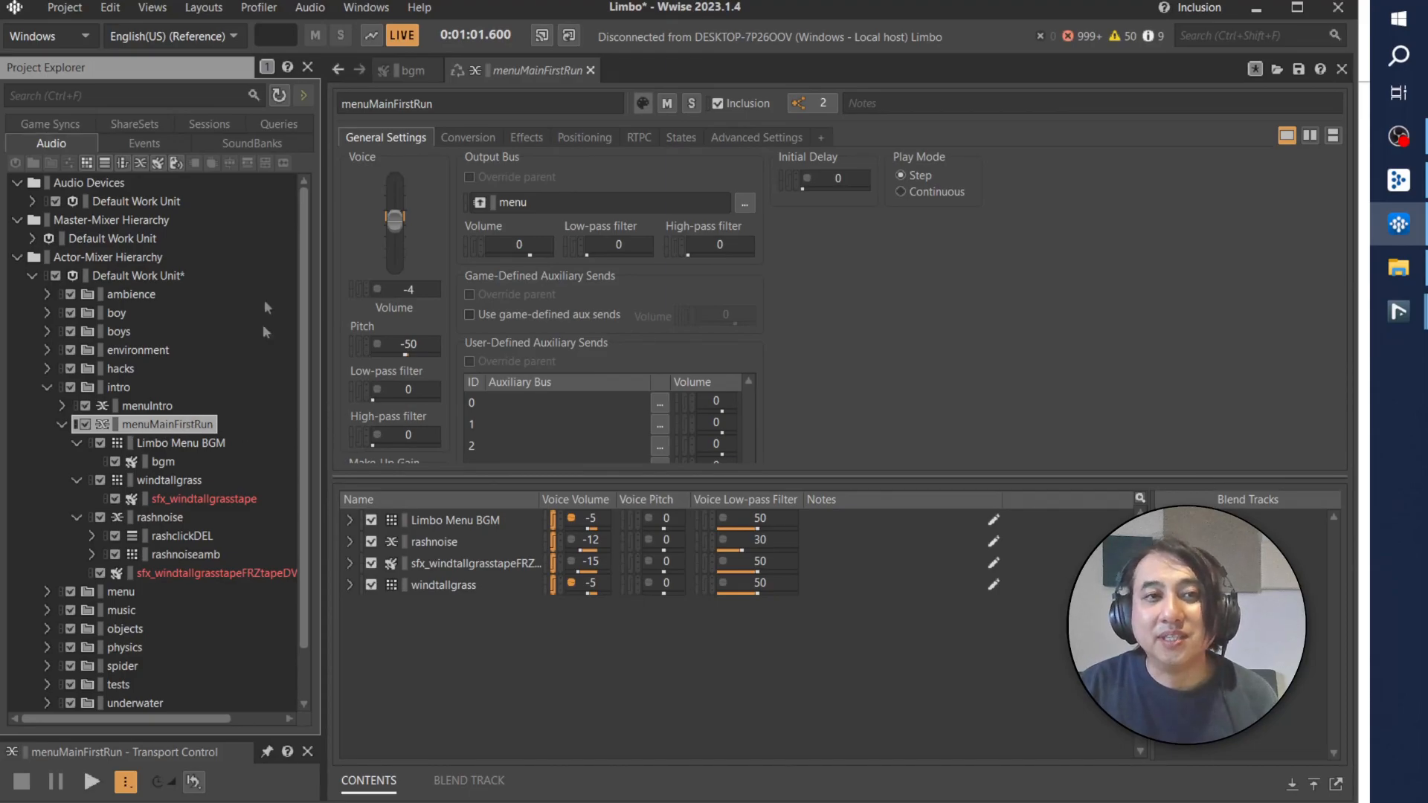
left_click(93, 788)
left_click(159, 443)
left_click(161, 427)
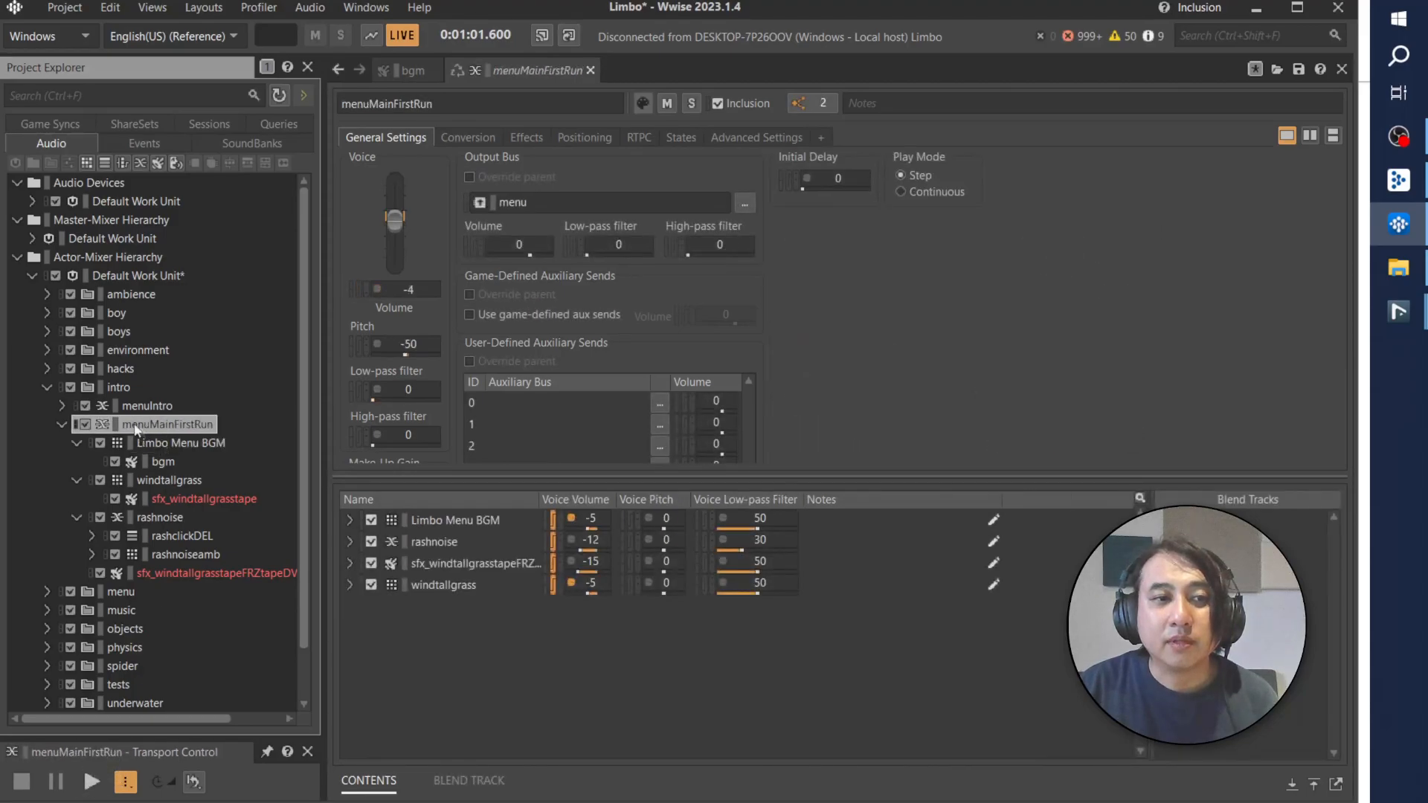
Step: Raise menuMainFirstRun's voice volume to -2 and audition it, finishing with Limbo Menu BGM selected in its contents
left_click_drag(396, 220, 395, 215)
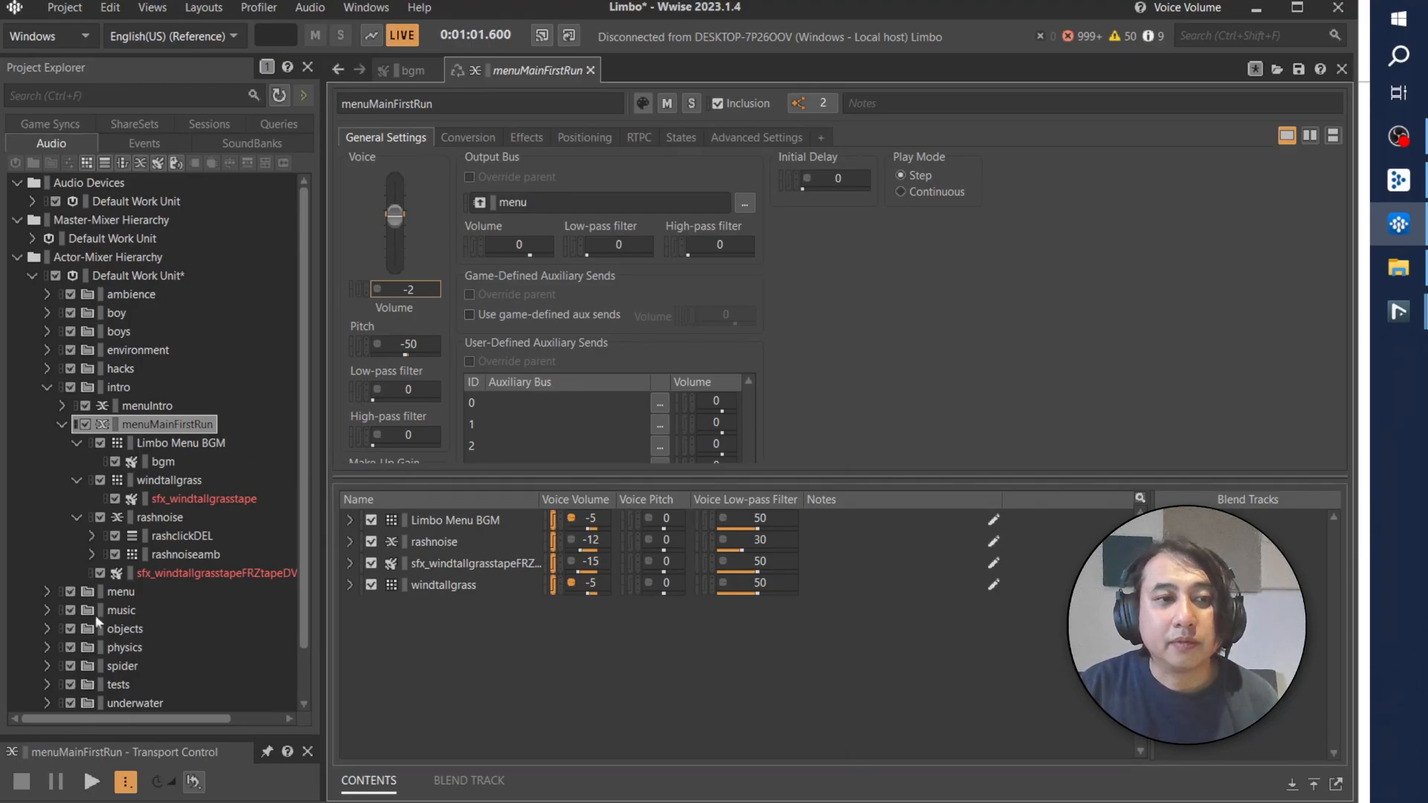
left_click(94, 787)
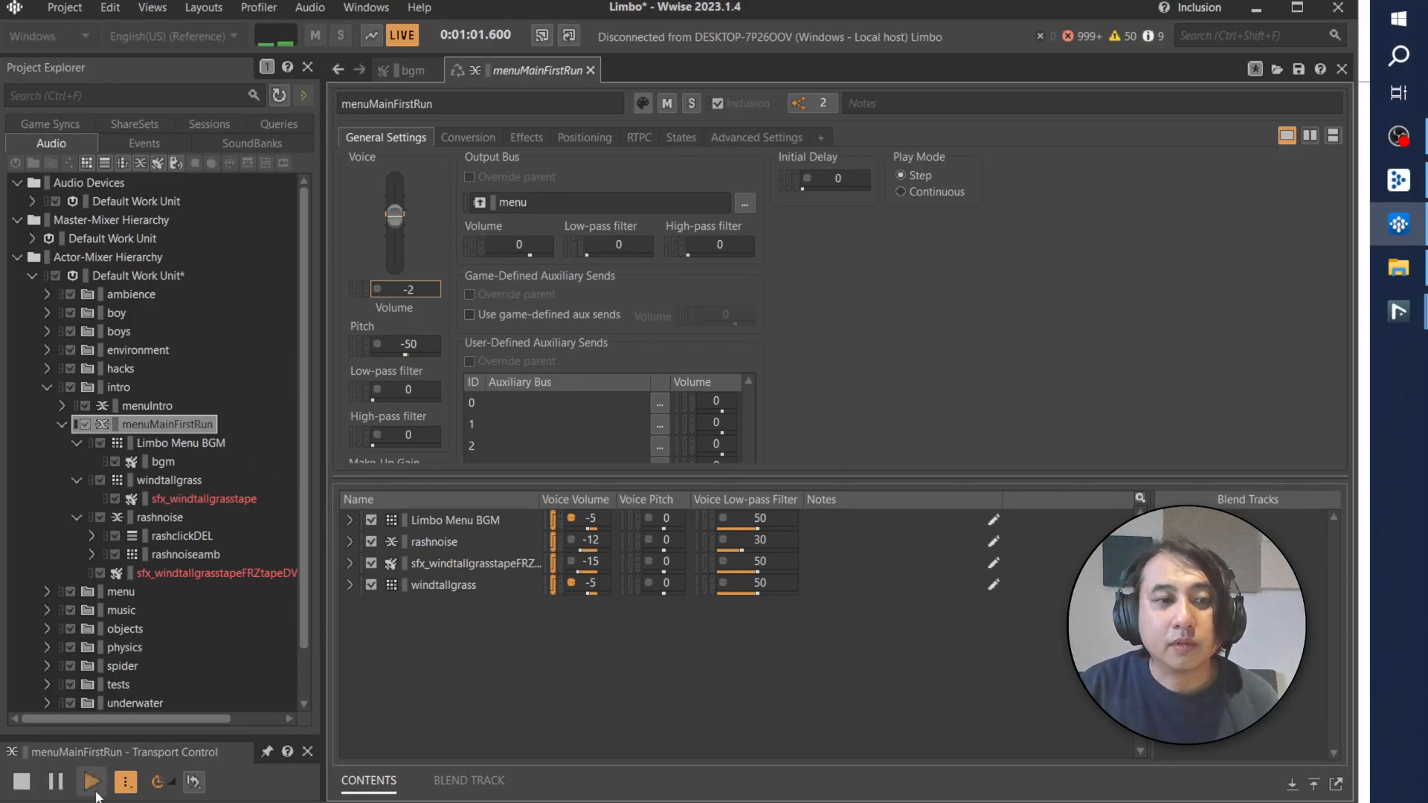
left_click(26, 791)
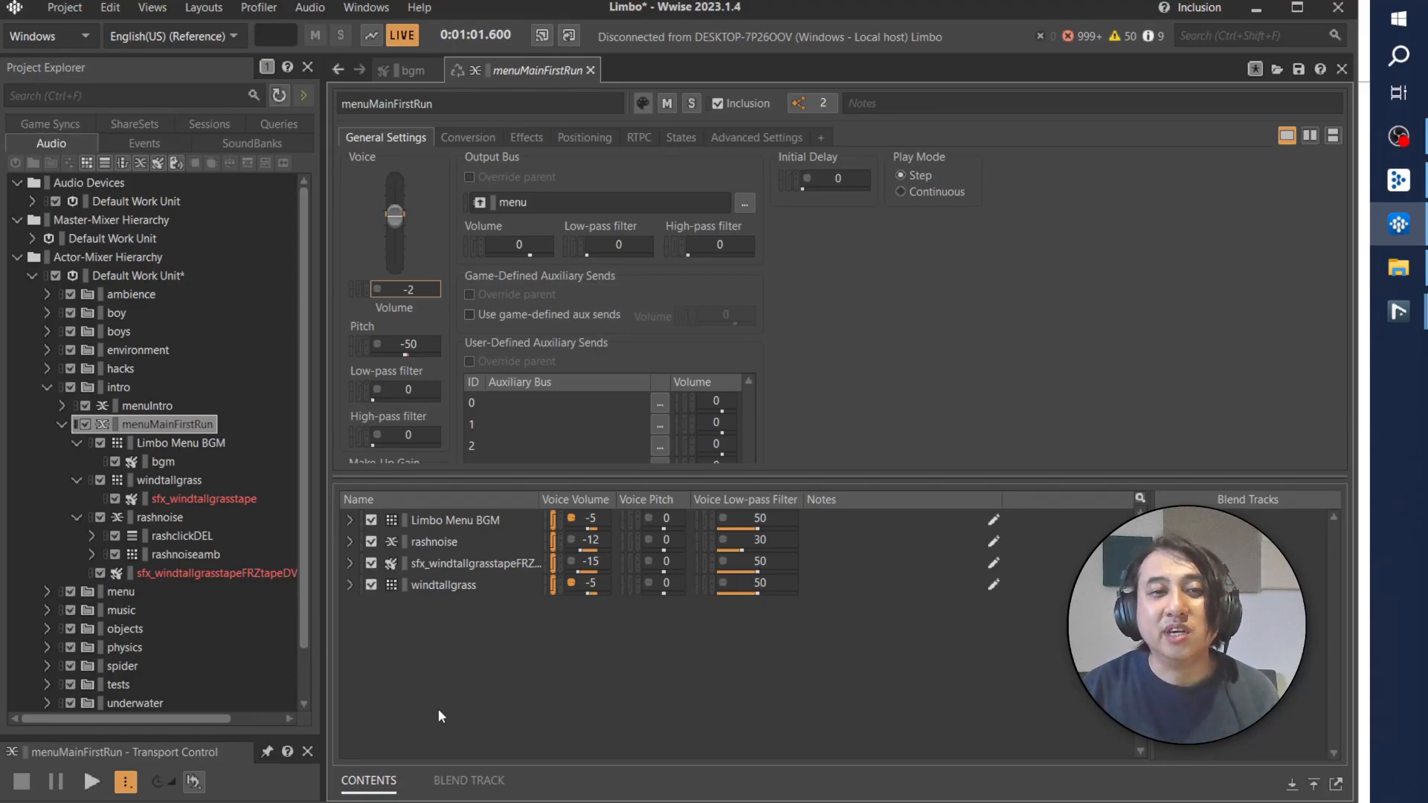
left_click(456, 522)
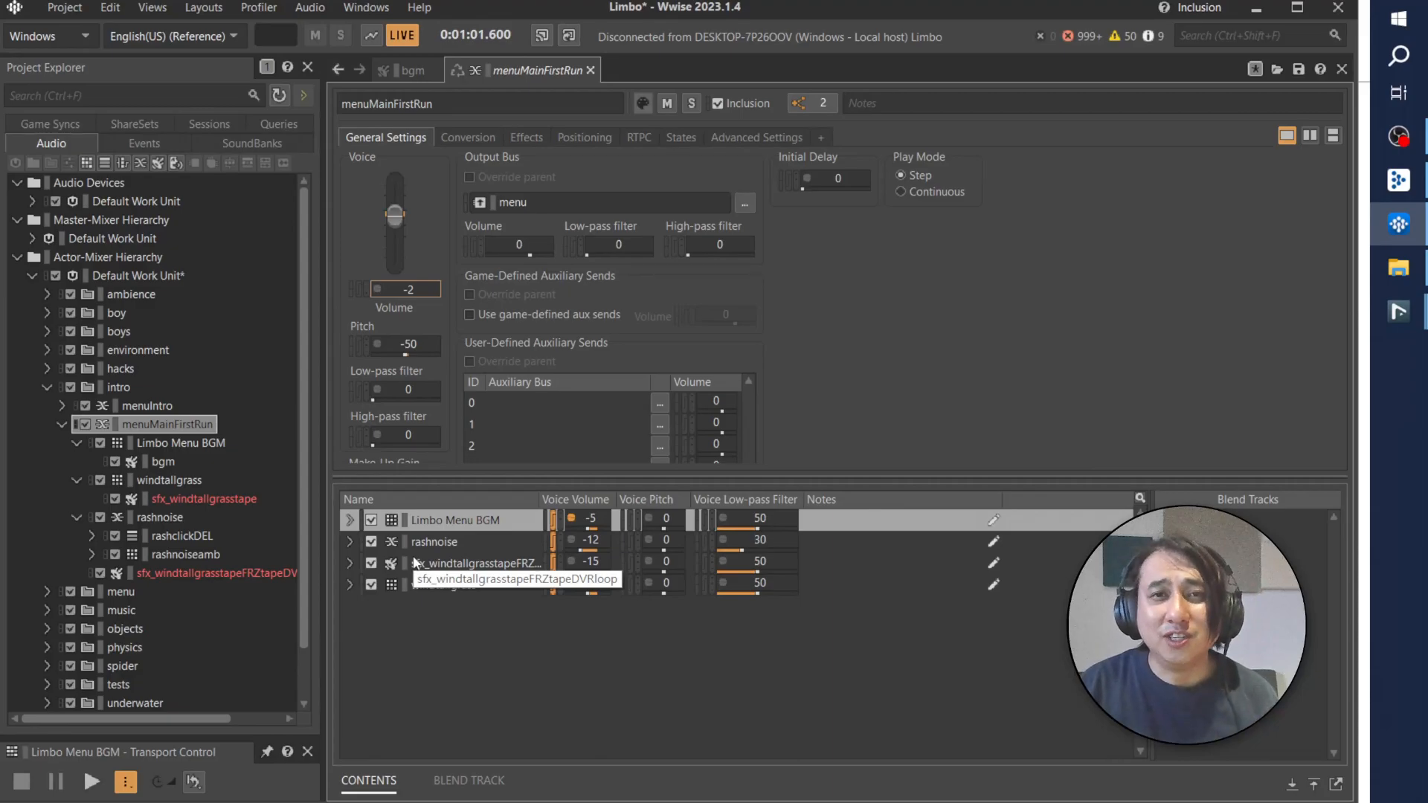
Step: Expand Limbo Menu BGM in the contents list and set the voice volume of menuMainFirstRun to -1
left_click(350, 520)
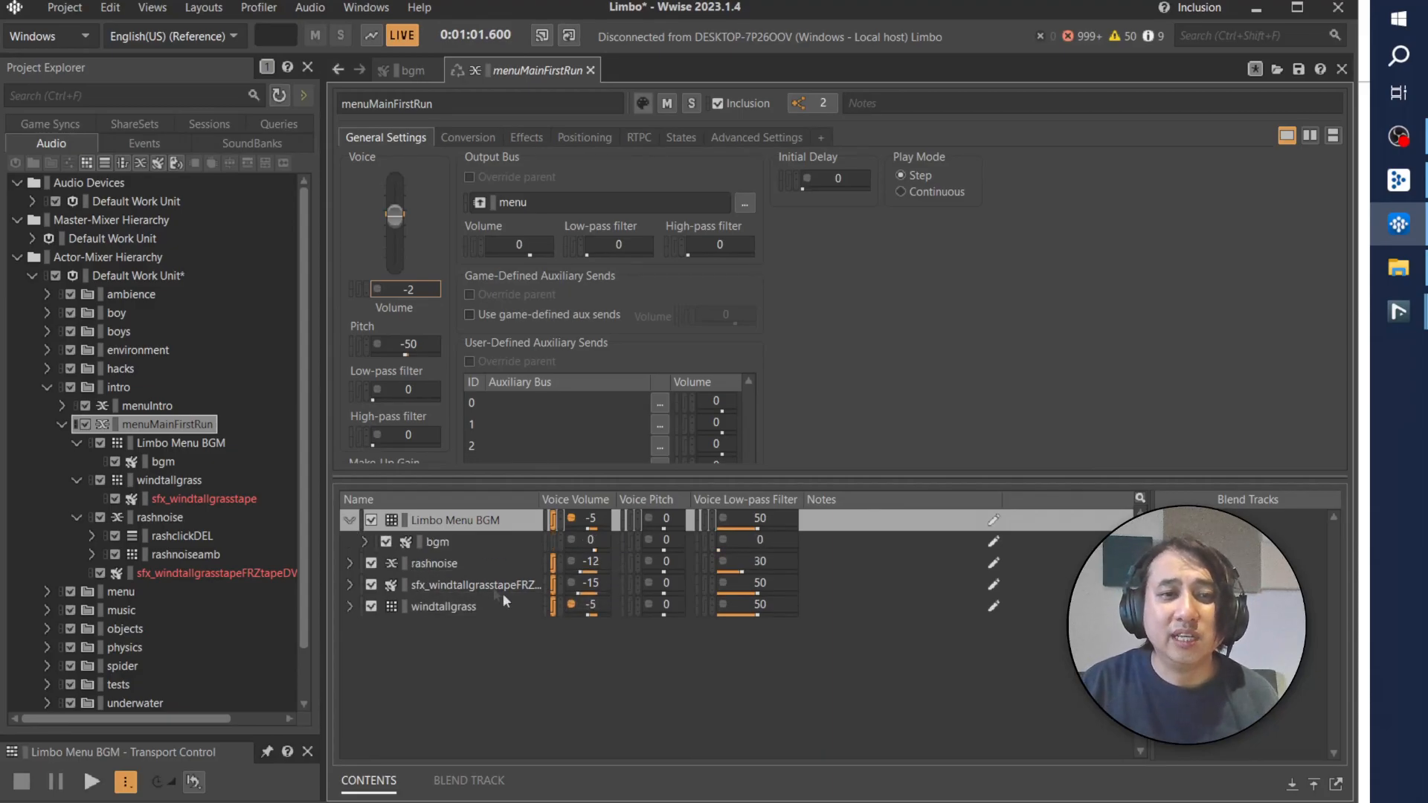
left_click(440, 543)
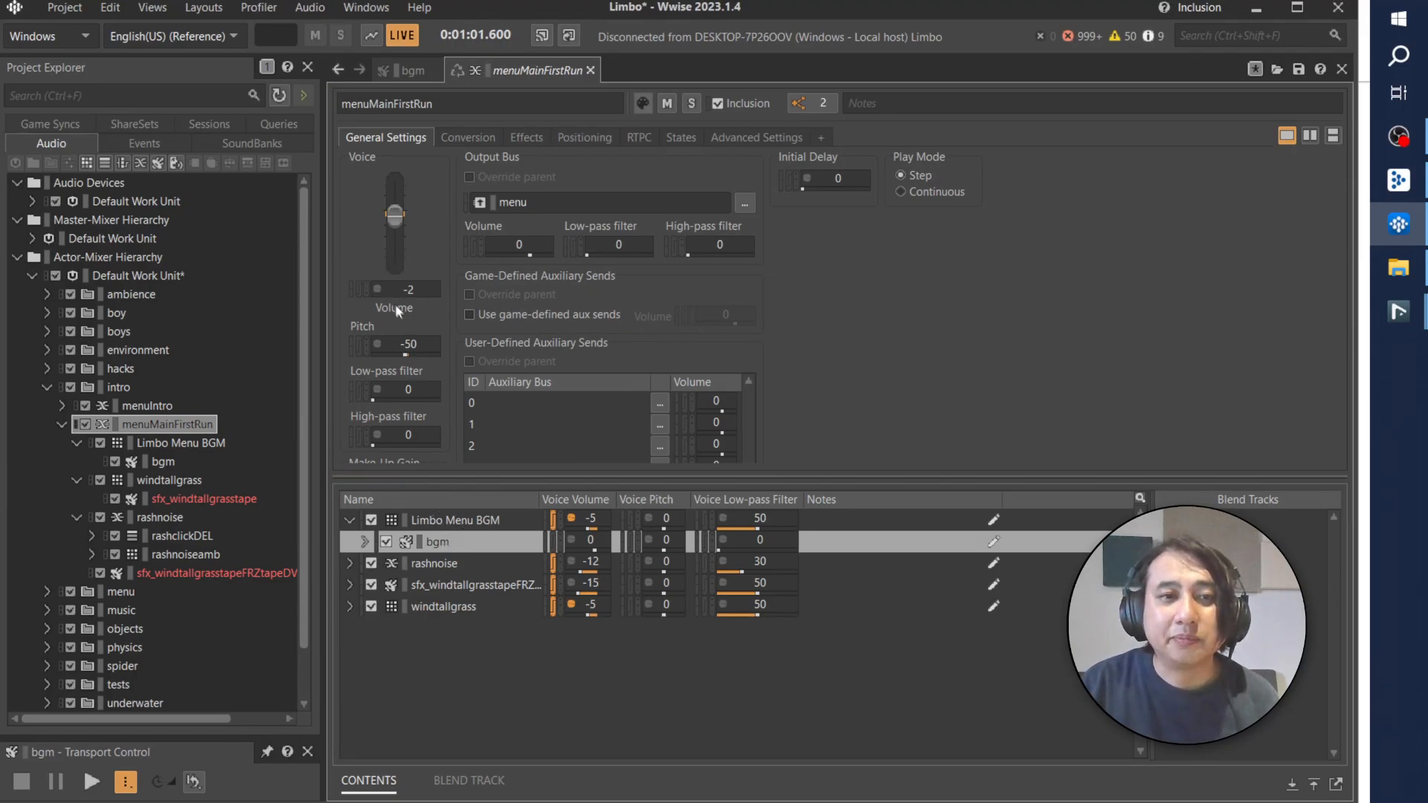
mouse_move(408, 289)
left_mouse_down()
mouse_move(407, 307)
mouse_move(407, 287)
left_mouse_up()
Step: Open the bgm sound, audition it and lower its voice volume to -12
left_click(447, 543)
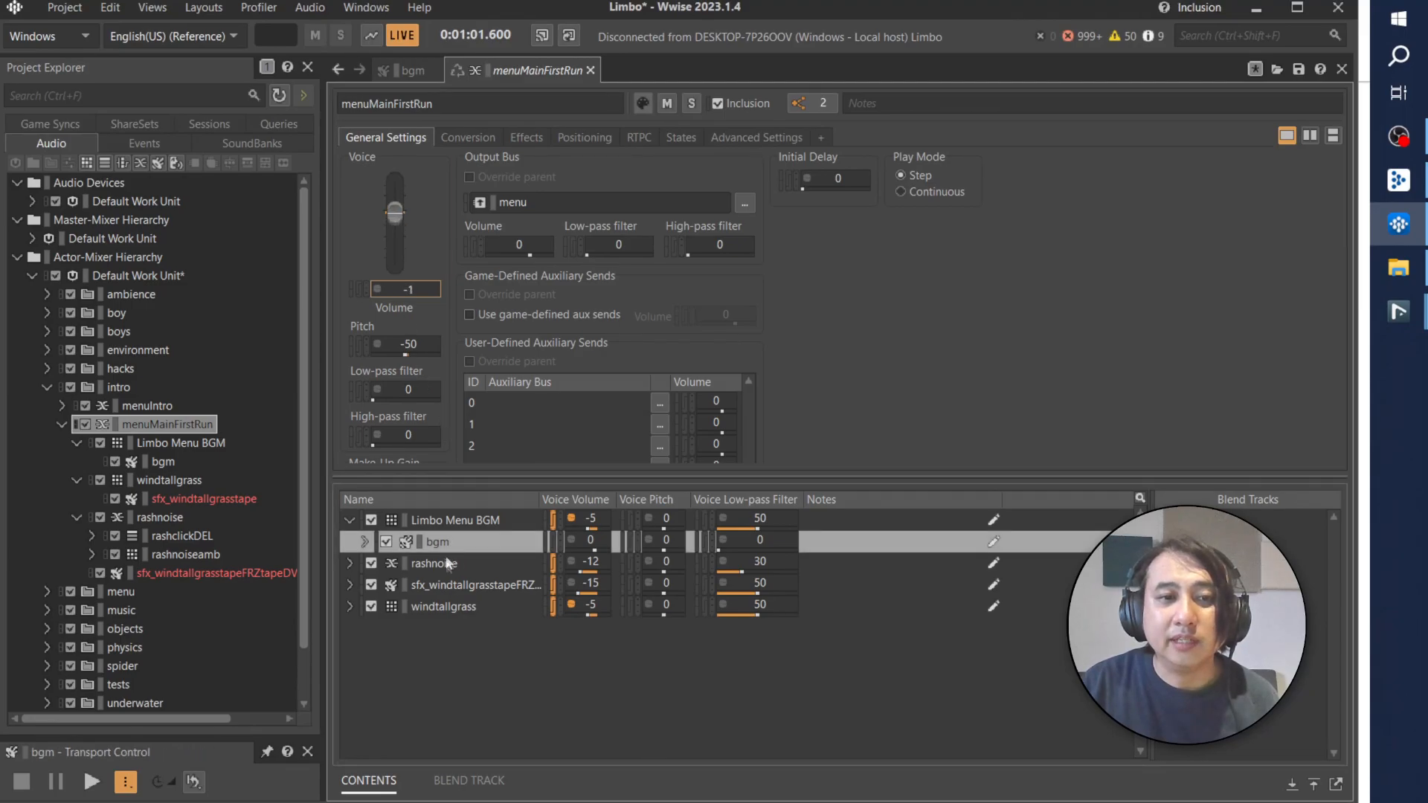
double_click(445, 542)
left_click_drag(407, 290, 407, 300)
left_click(91, 781)
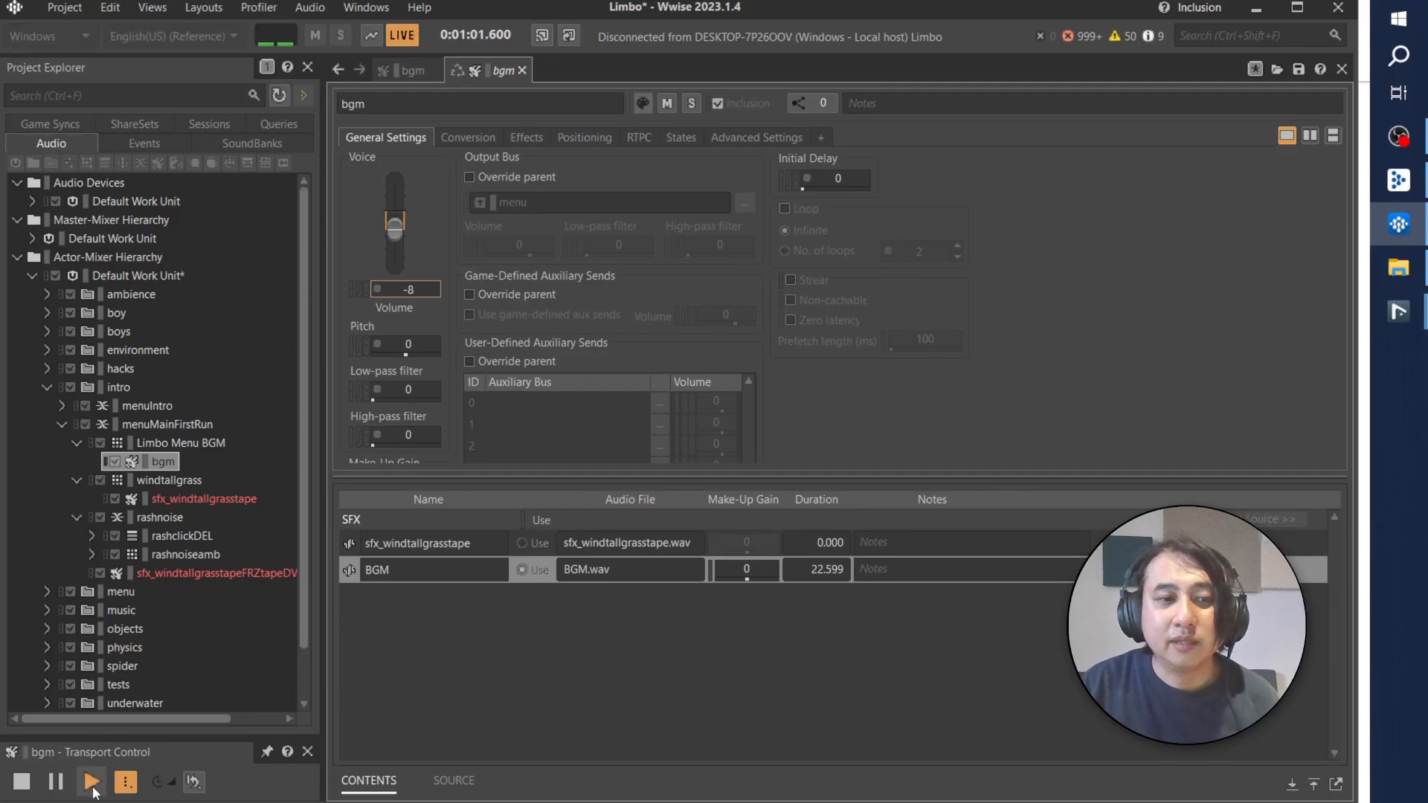
left_click_drag(394, 227, 392, 243)
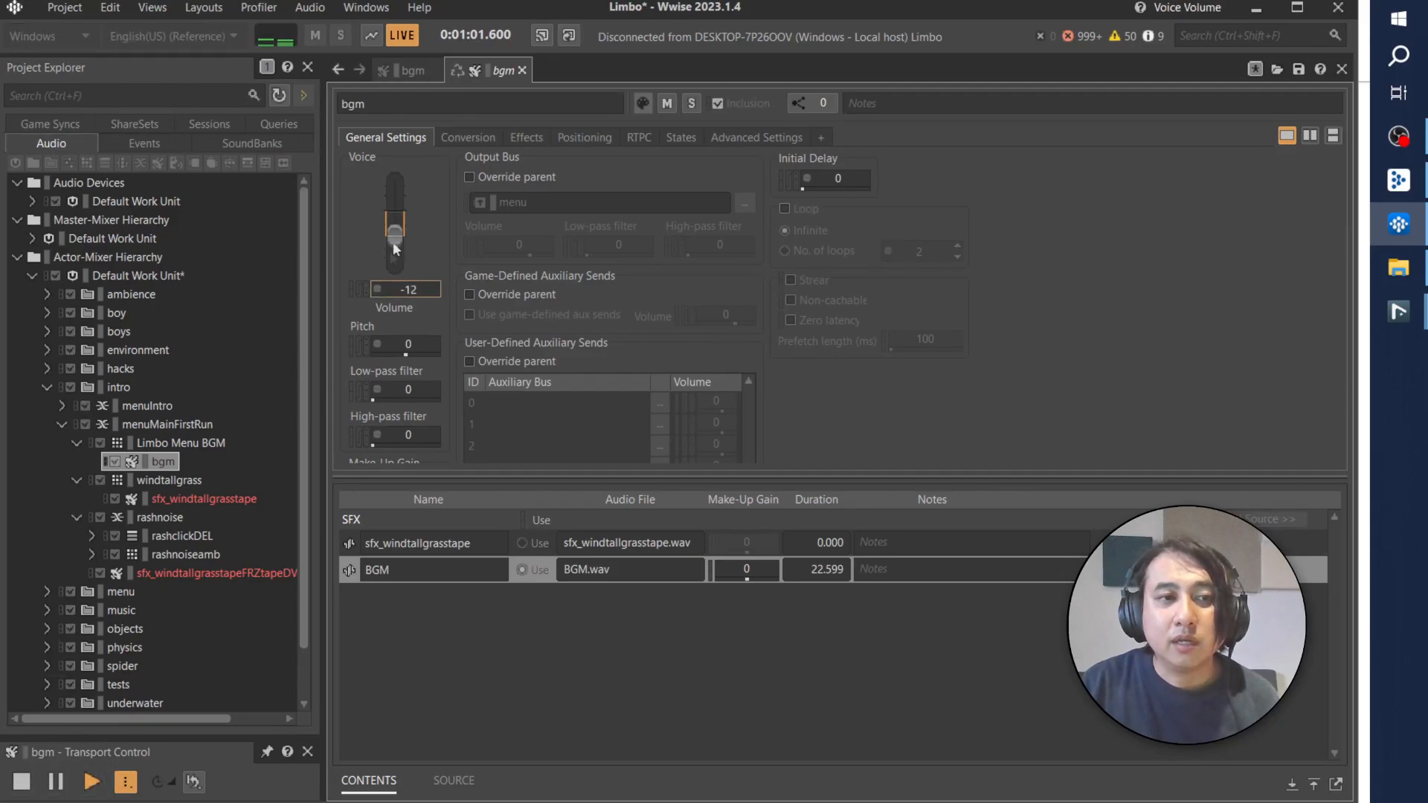
left_click(54, 784)
Step: Set the voice volume of the Limbo Menu BGM container under menuMainFirstRun to -6
left_click(190, 423)
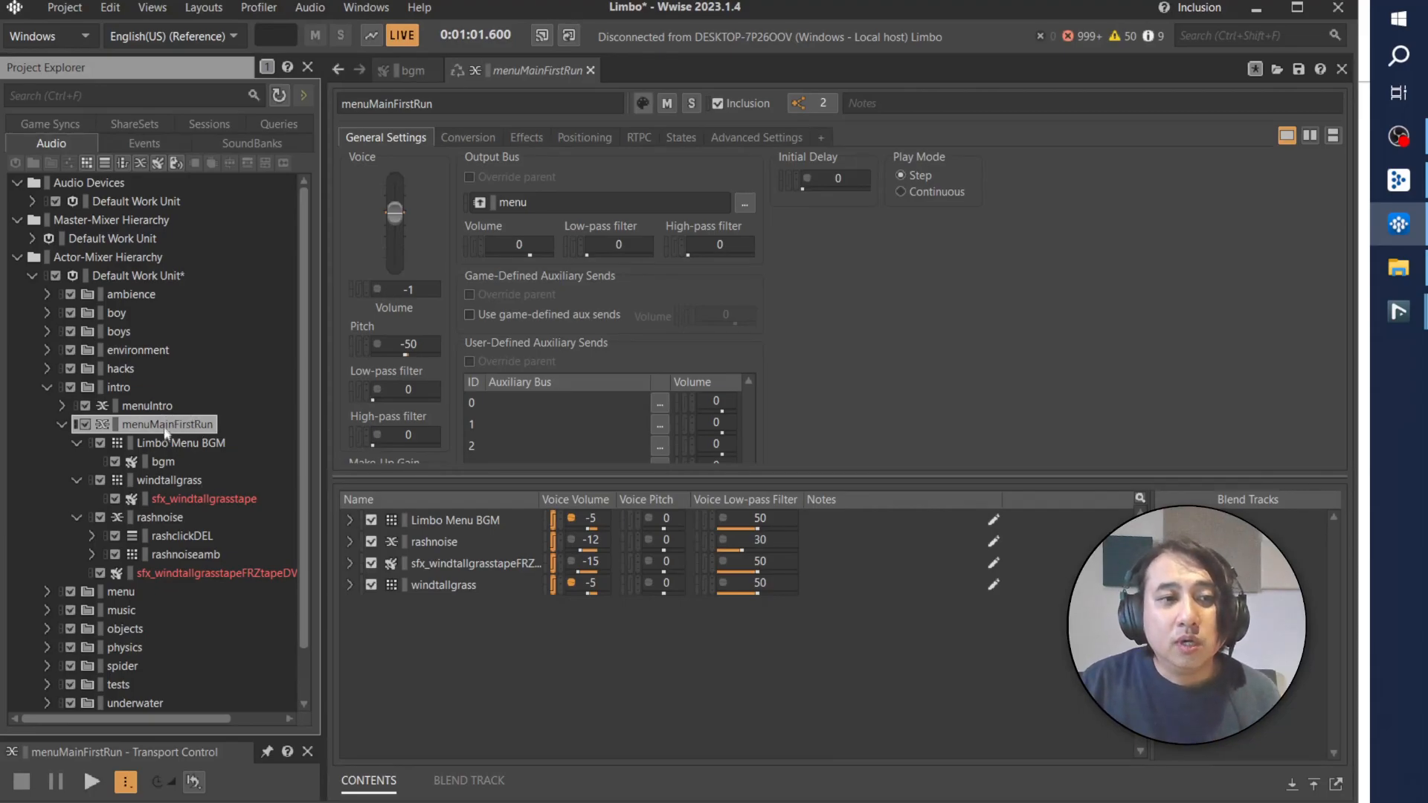
left_click(216, 554)
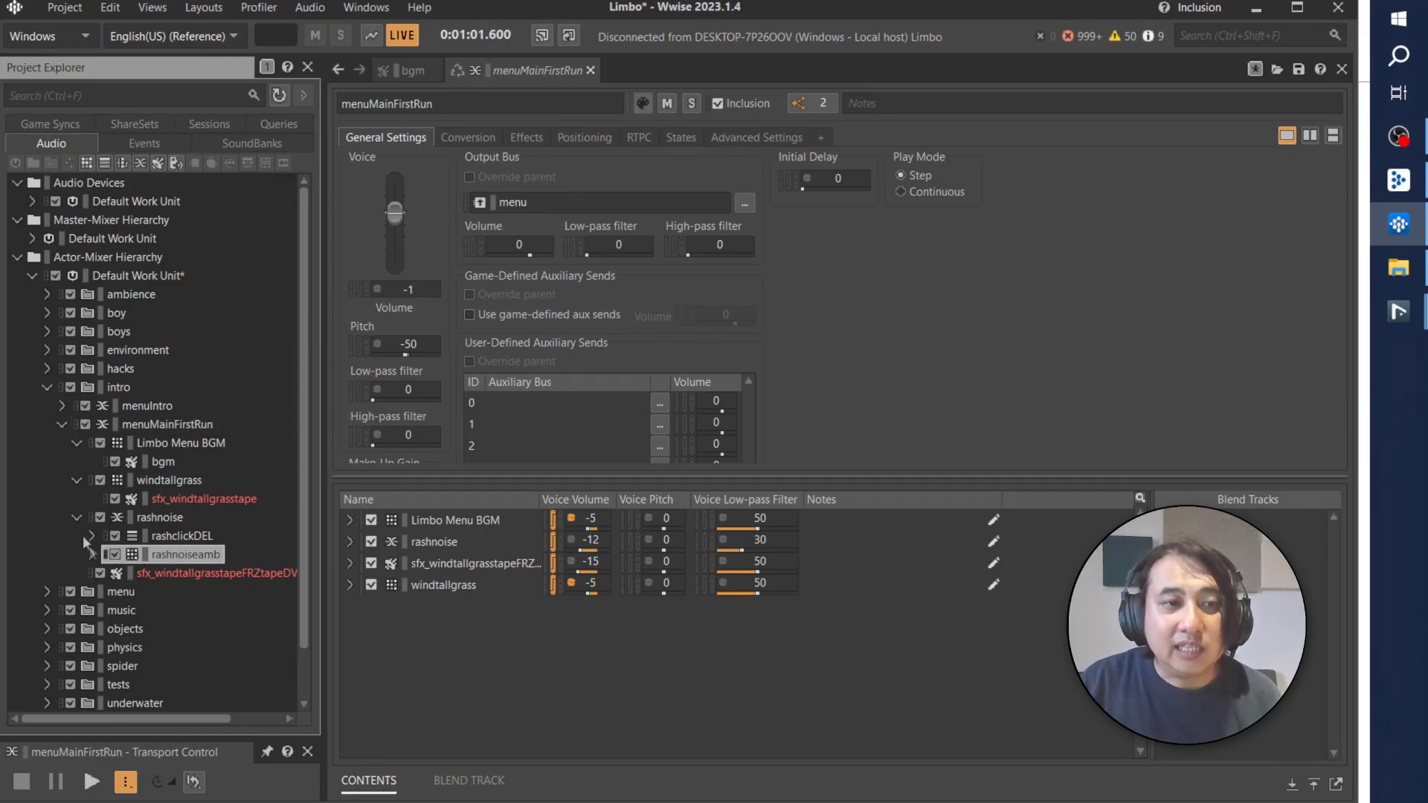
left_click(177, 444)
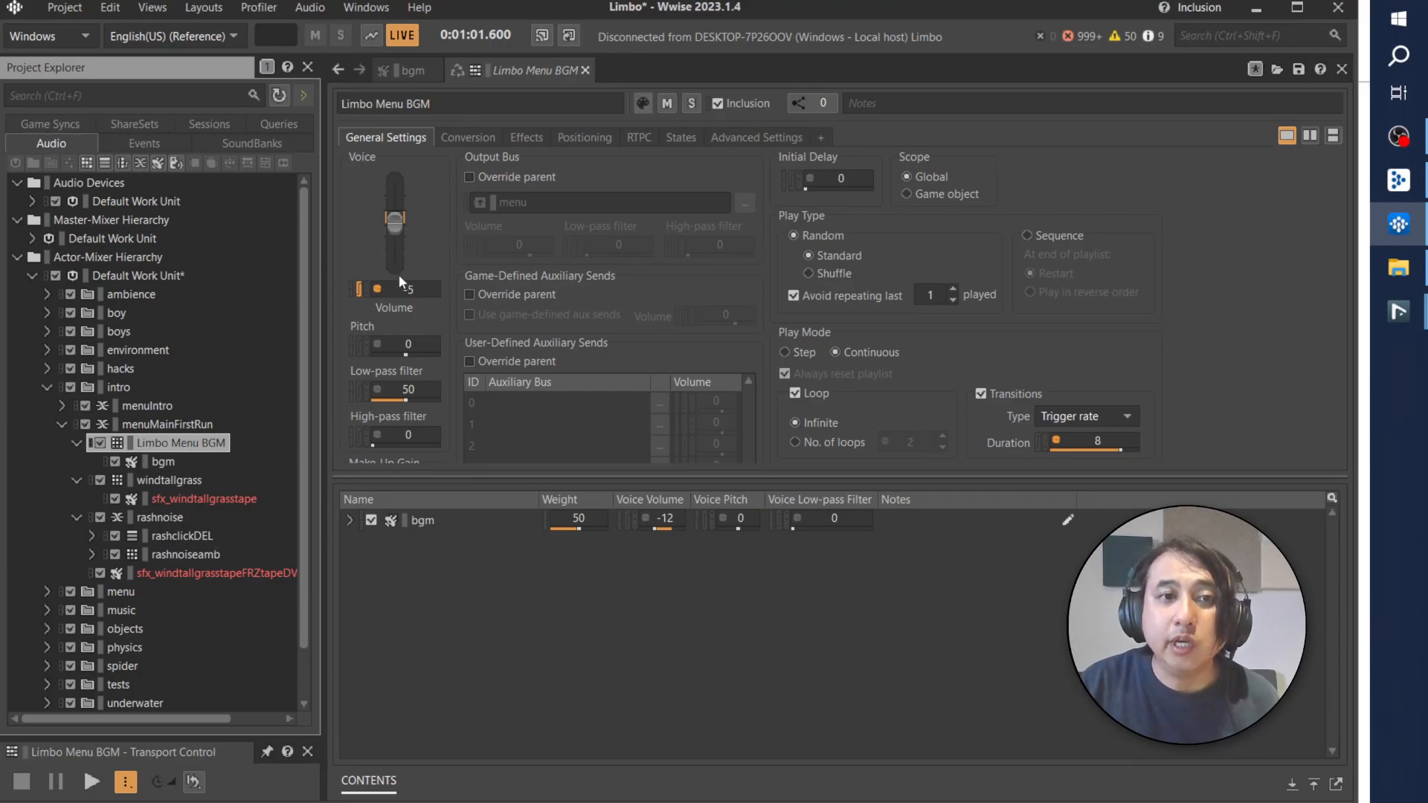
left_click_drag(394, 237, 394, 240)
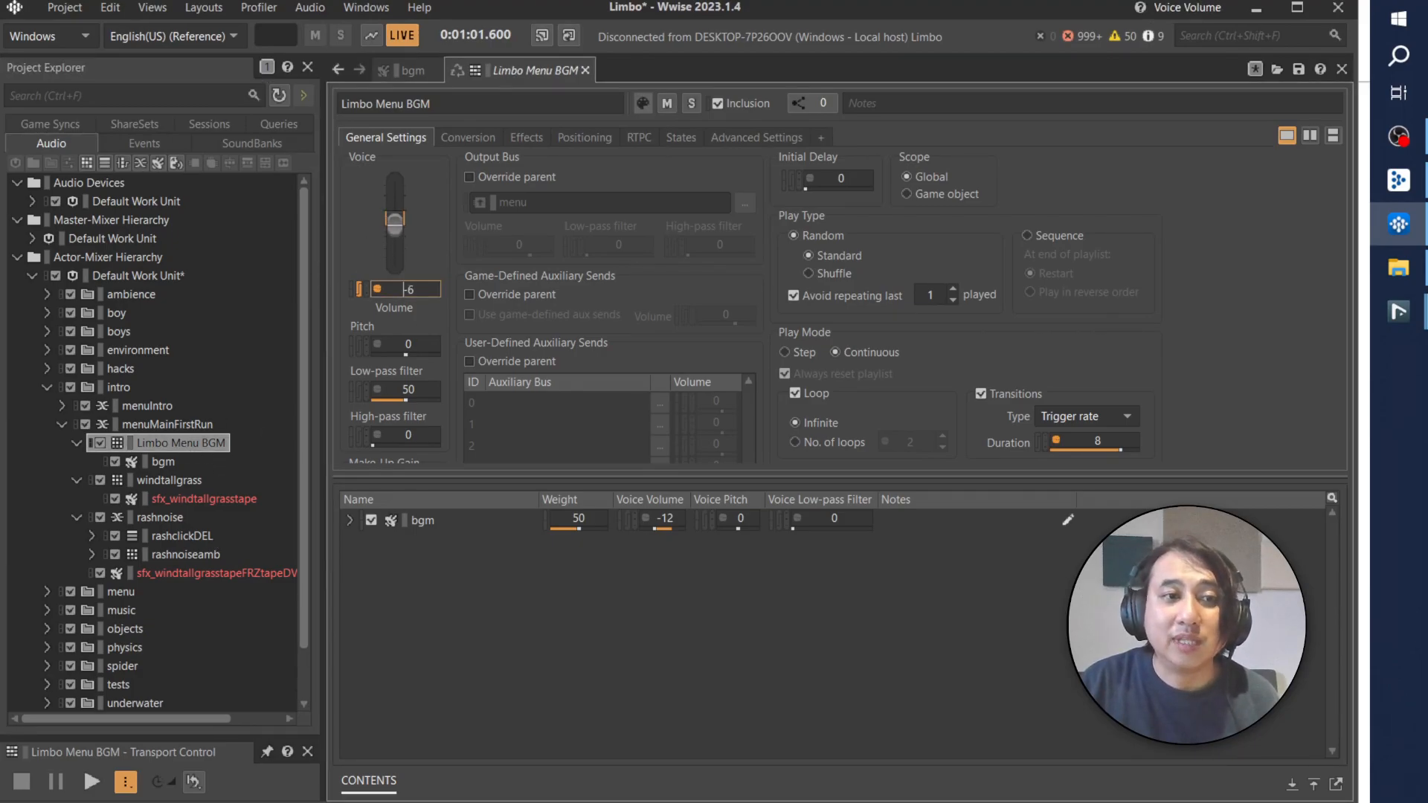
Step: Raise the voice volume of the menuMainFirstRun container to 1
left_click(171, 426)
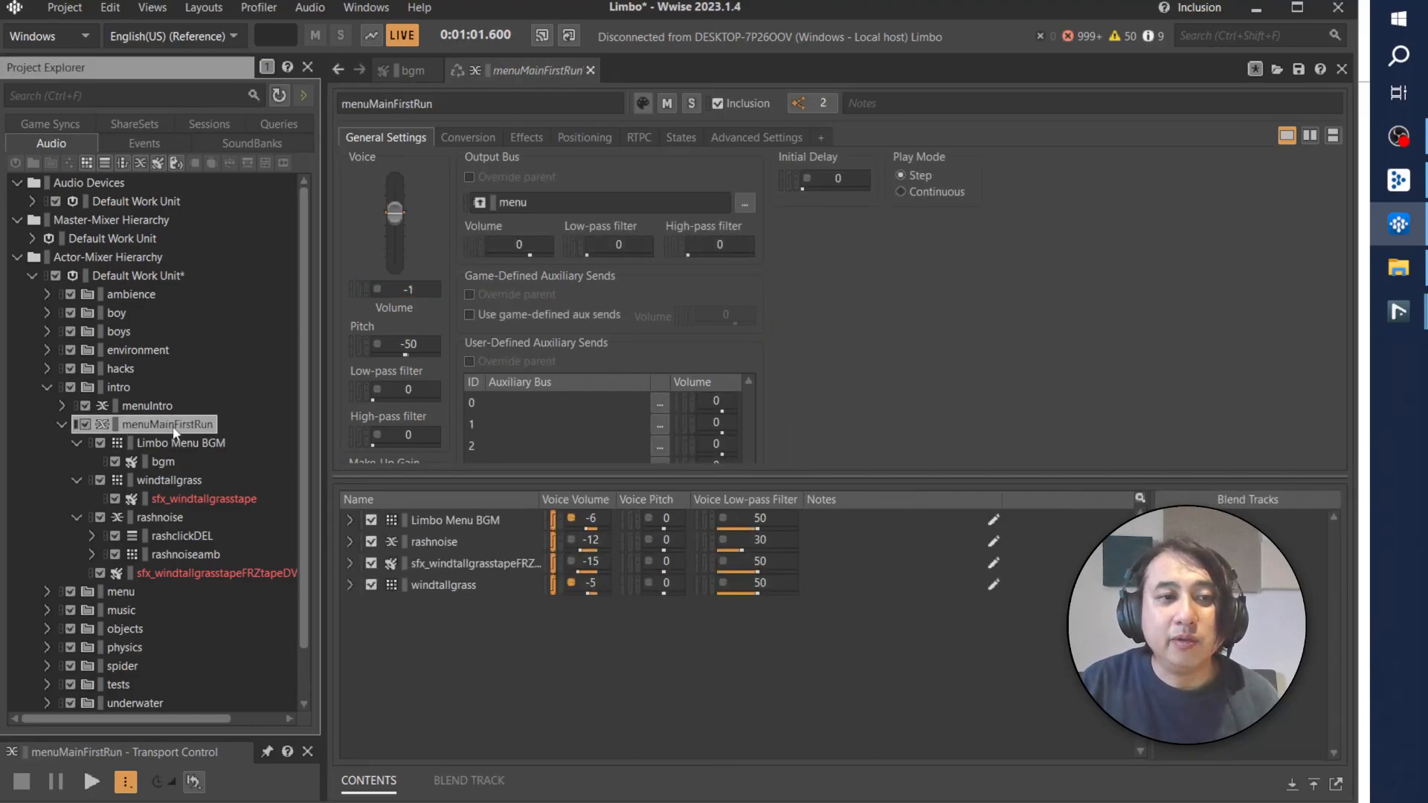
left_click(395, 217)
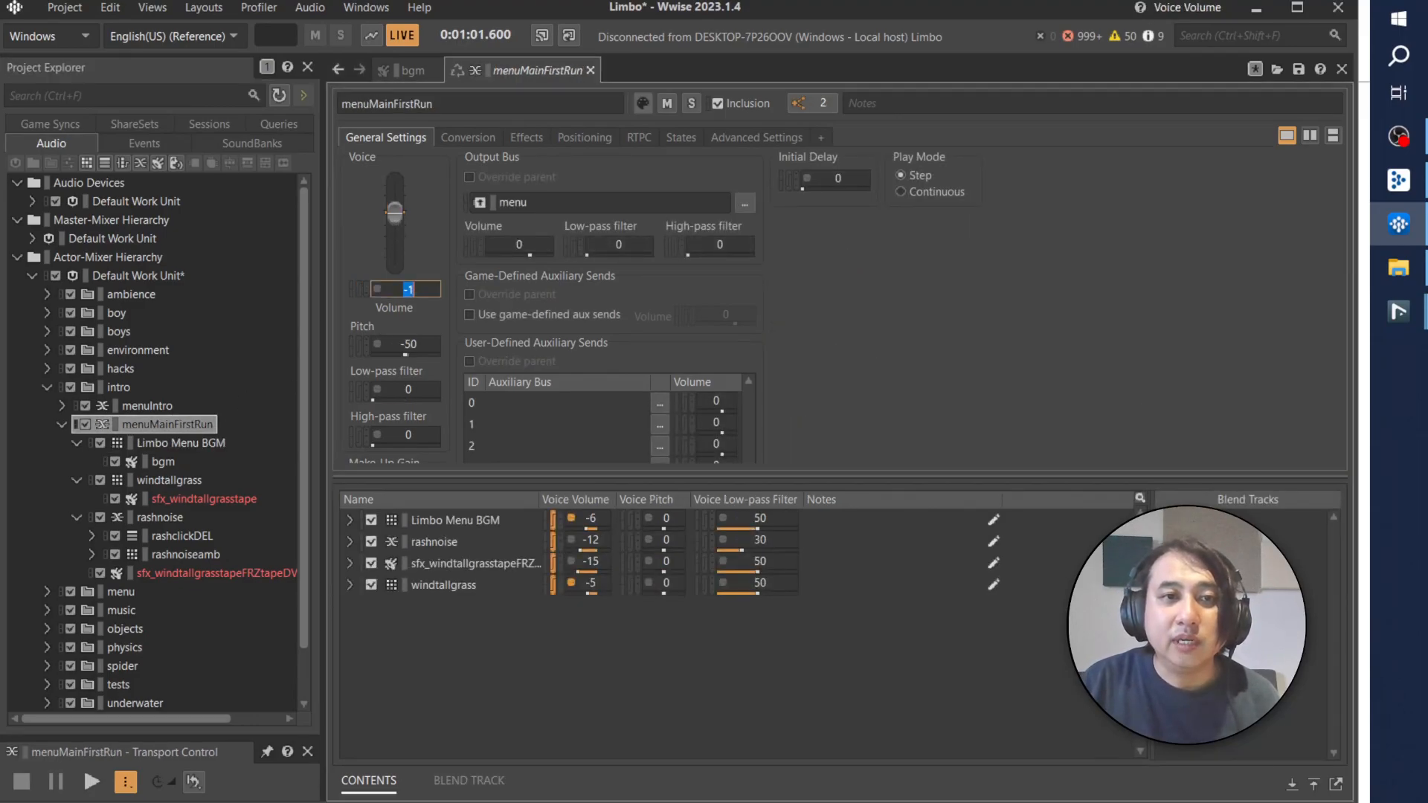
mouse_move(395, 218)
left_mouse_down()
mouse_move(395, 242)
mouse_move(397, 212)
left_mouse_up()
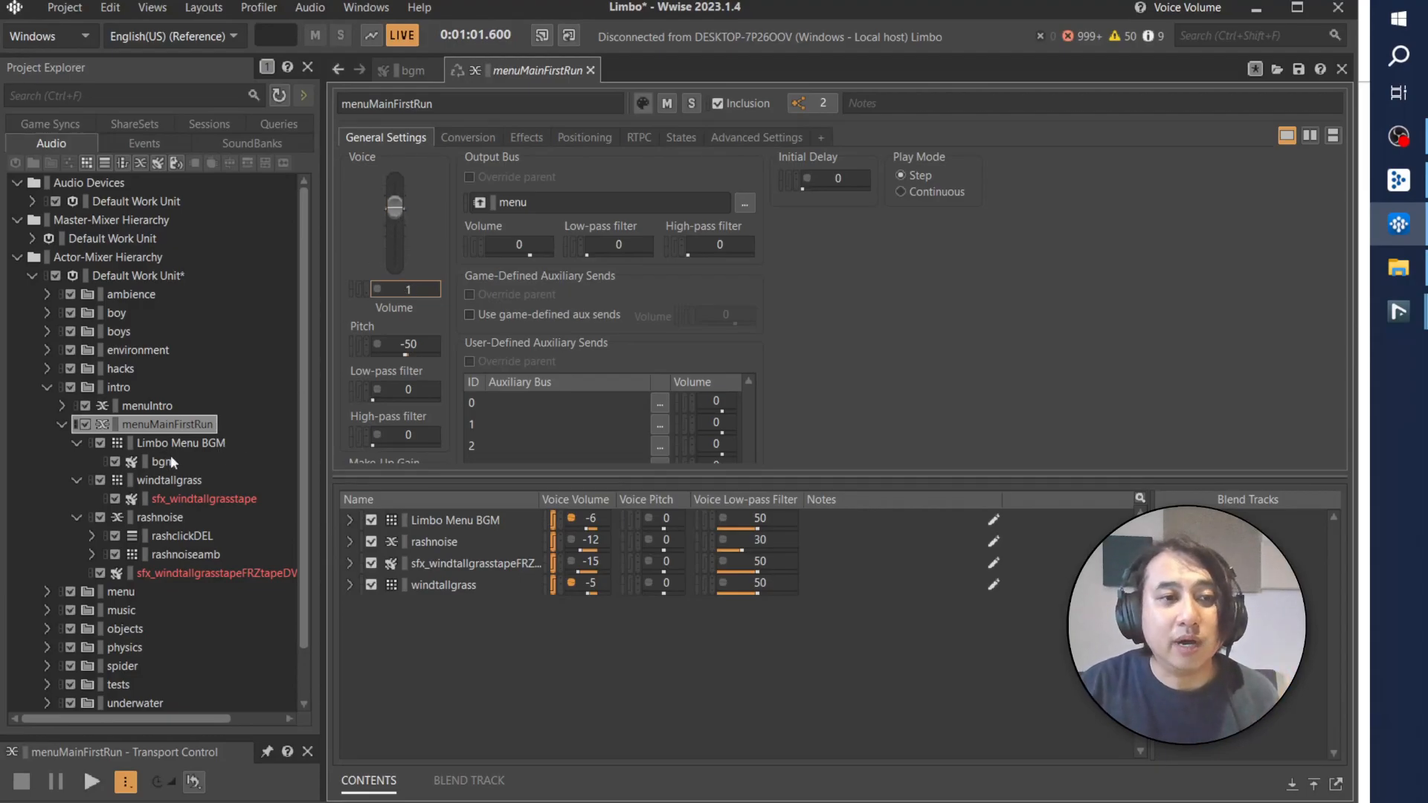
Step: Collapse the child containers of menuMainFirstRun and inspect the properties and children of rashnoise
left_click(76, 442)
left_click(78, 461)
left_click(77, 480)
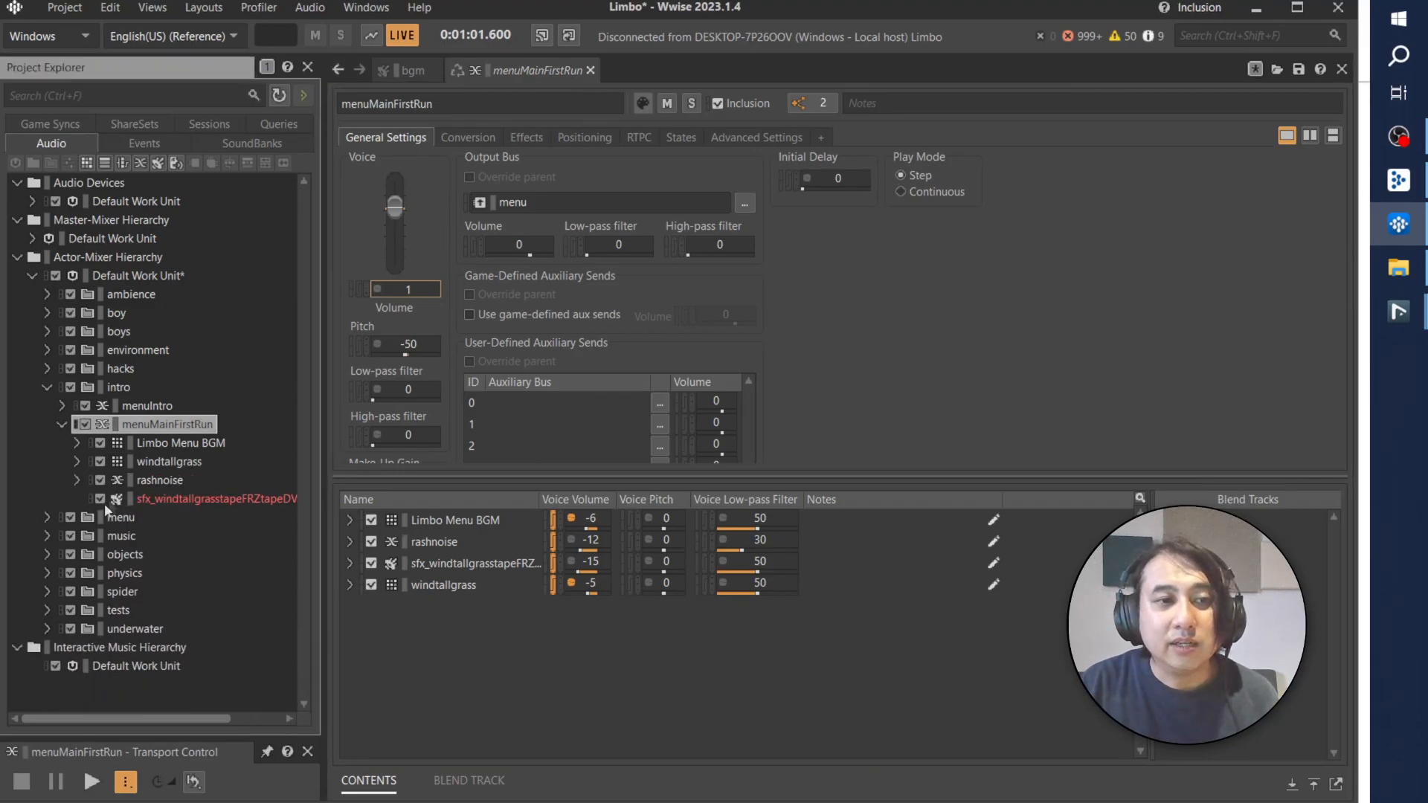
left_click(156, 479)
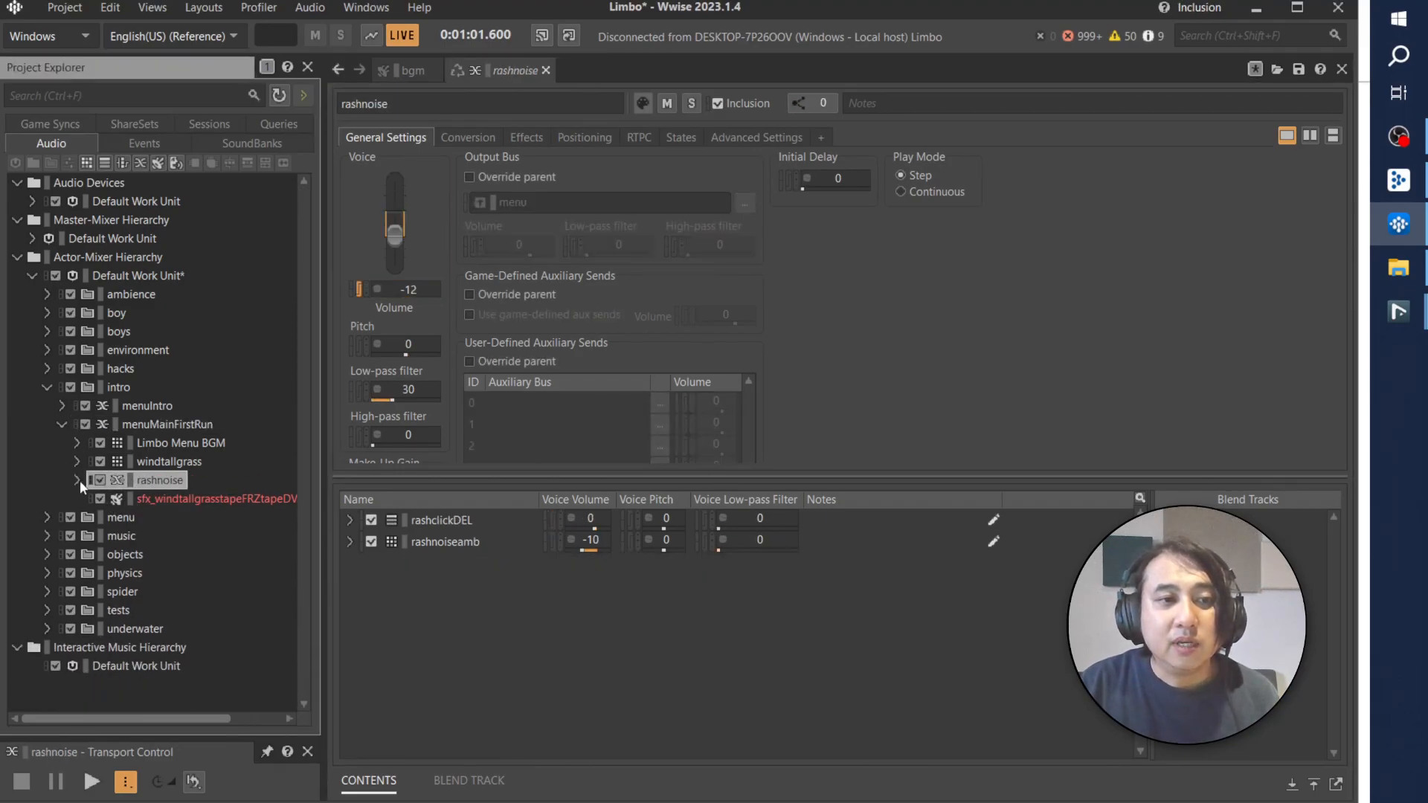
left_click(77, 480)
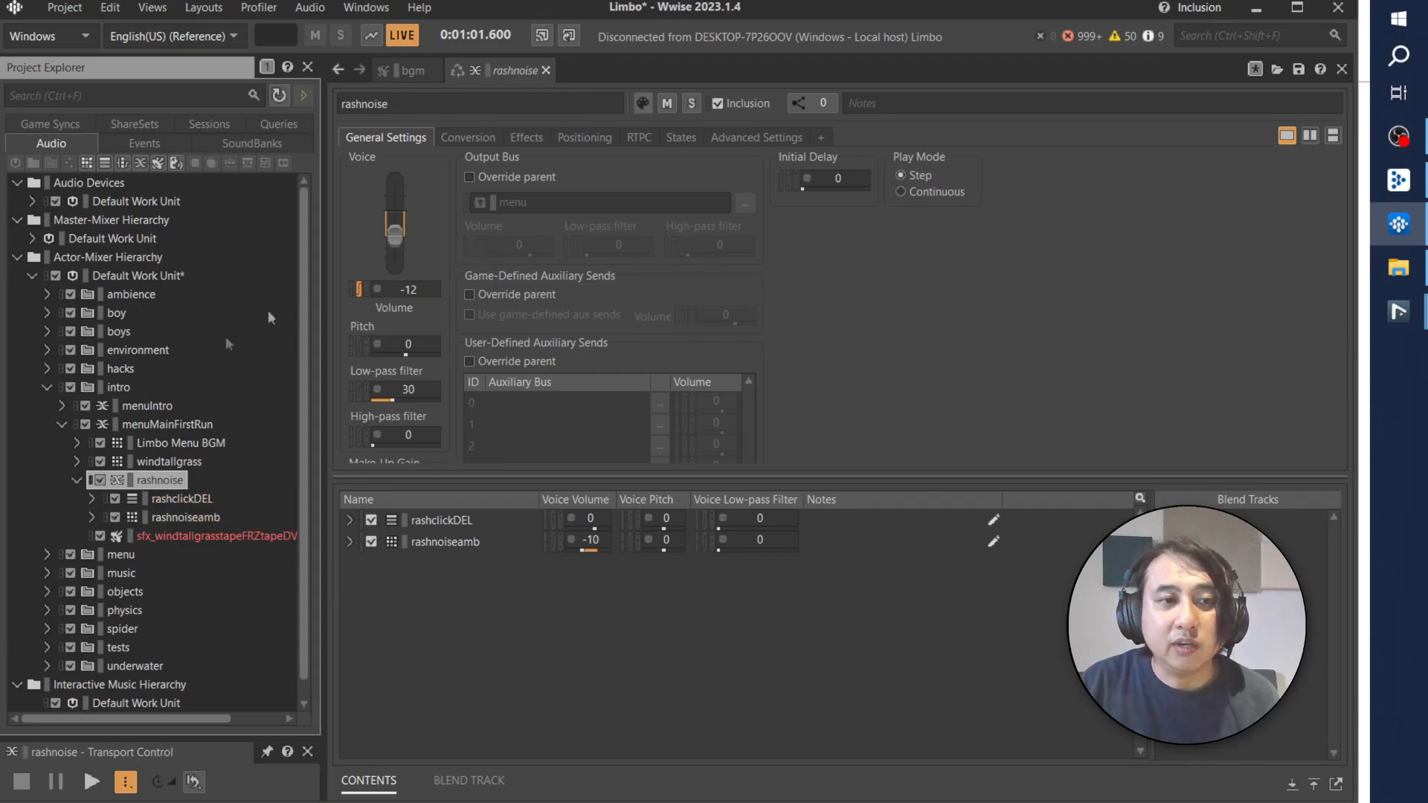
Step: Set the voice volume of the windtallgrass container to -6
left_click(142, 463)
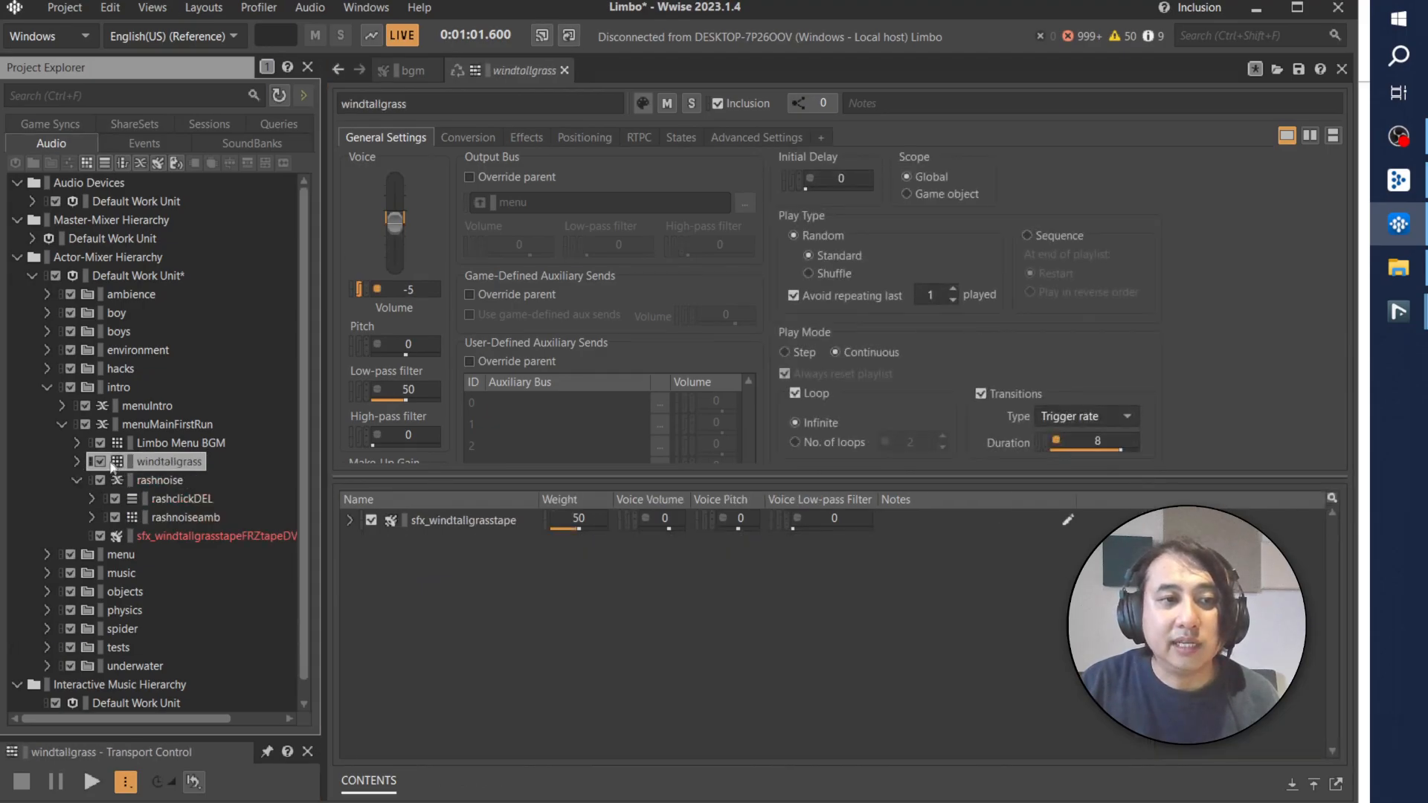
left_click(395, 221)
left_click_drag(395, 222, 394, 220)
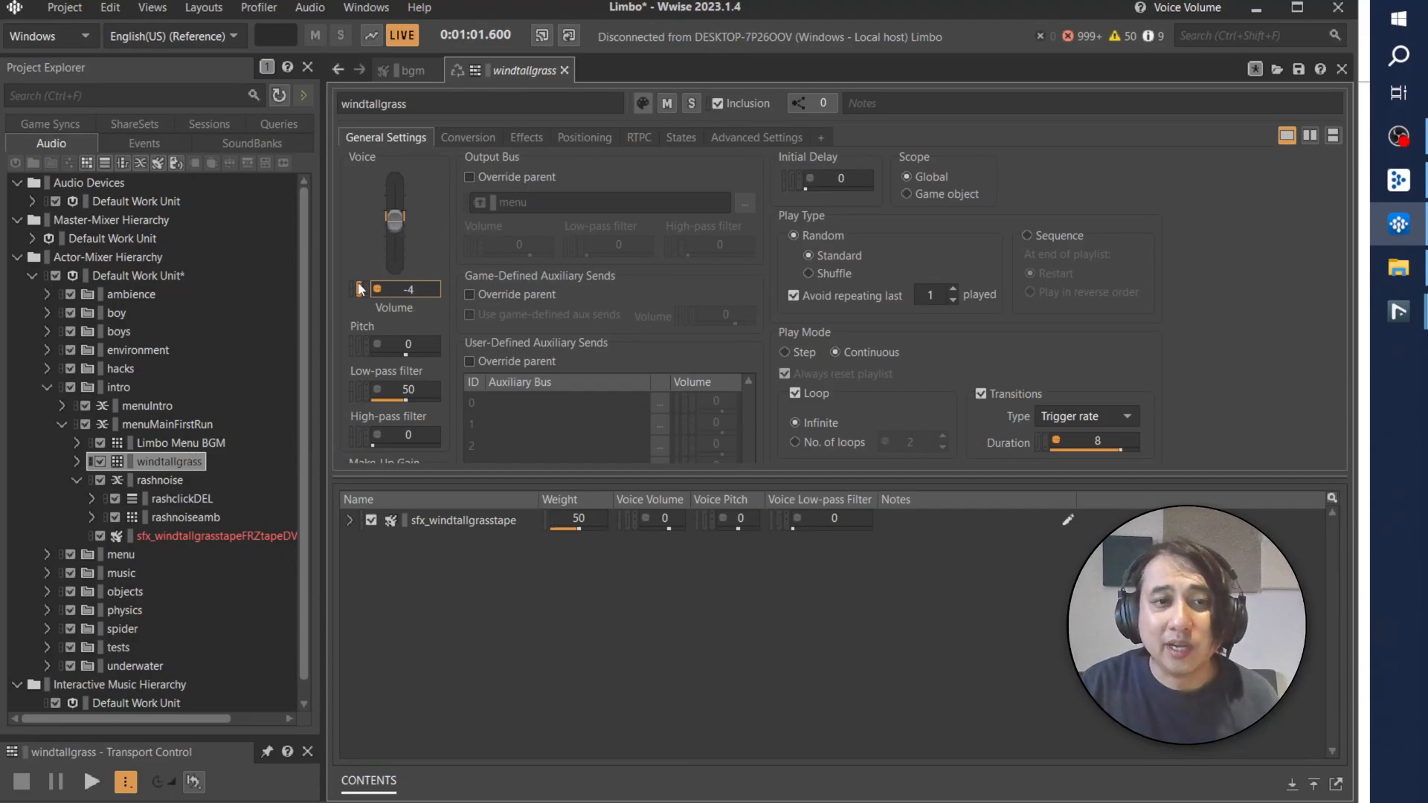
left_click_drag(400, 228, 398, 232)
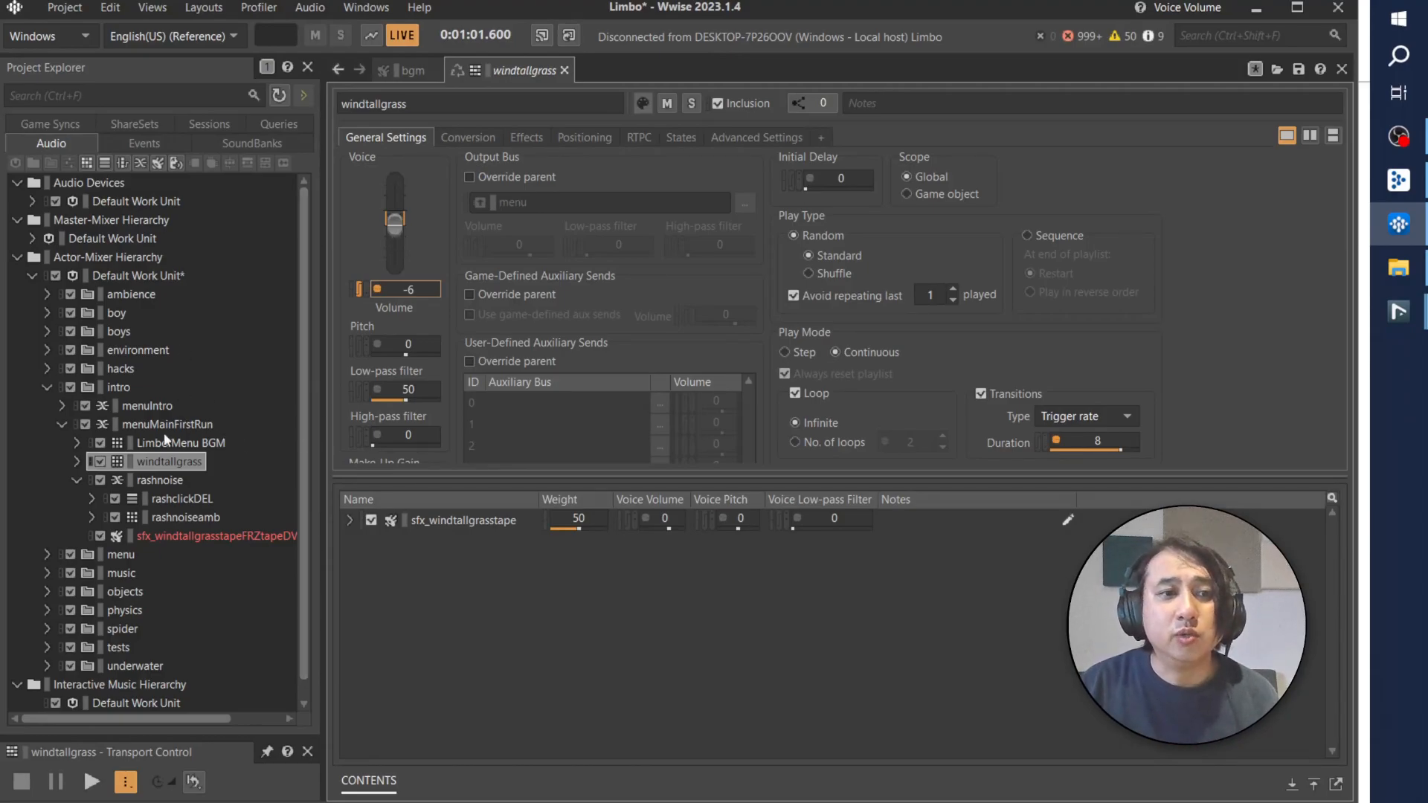
Step: Generate all SoundBanks for the current platform and close the generation report
left_click(249, 142)
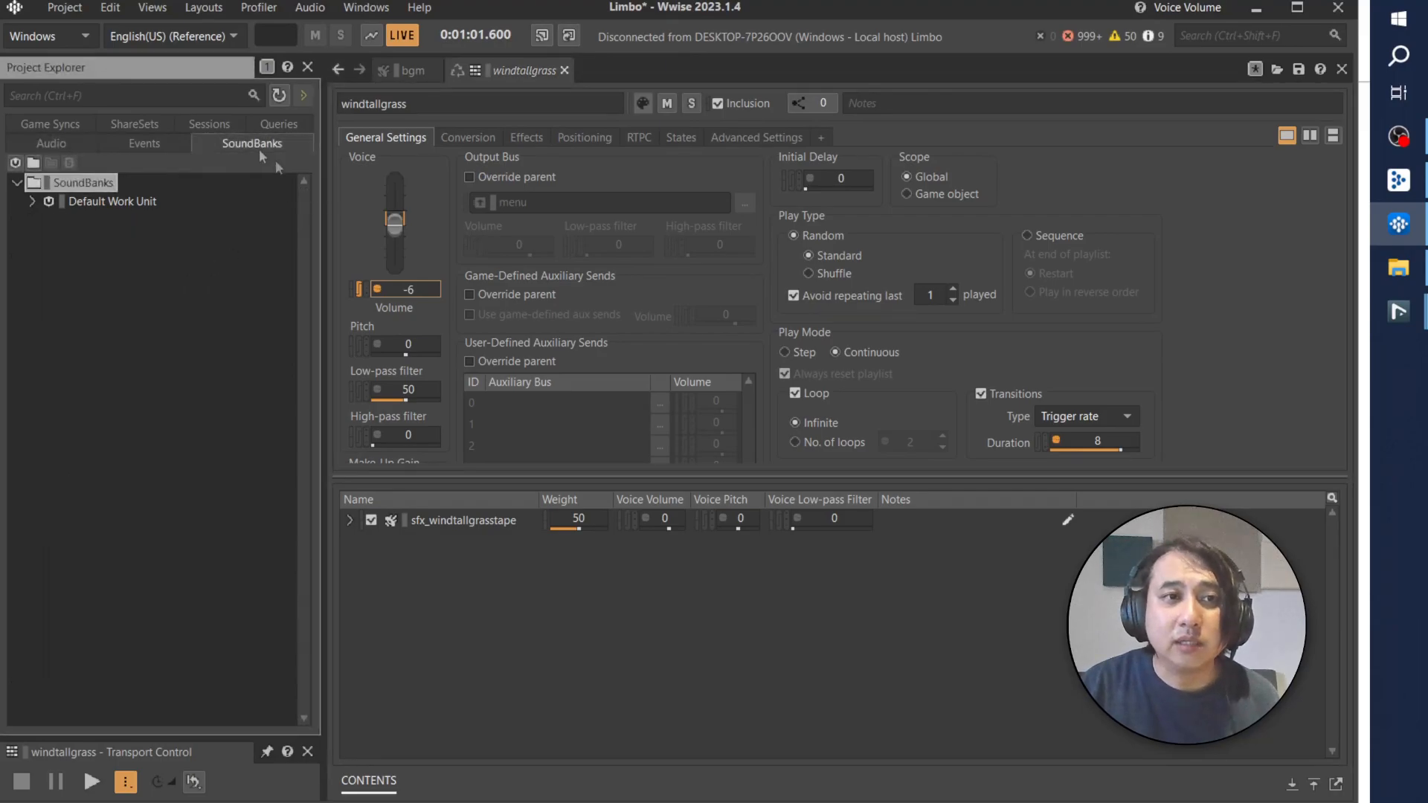
right_click(88, 186)
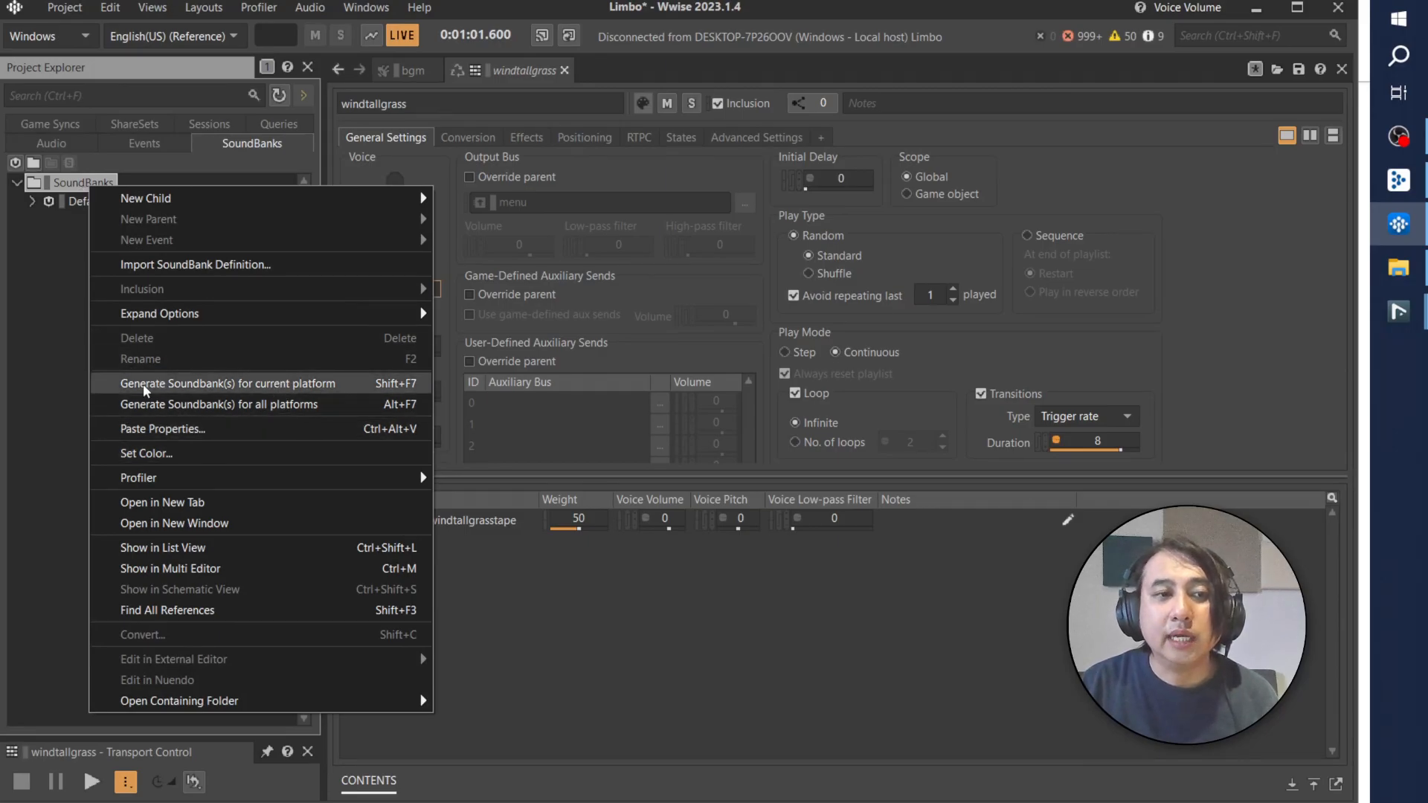
left_click(203, 384)
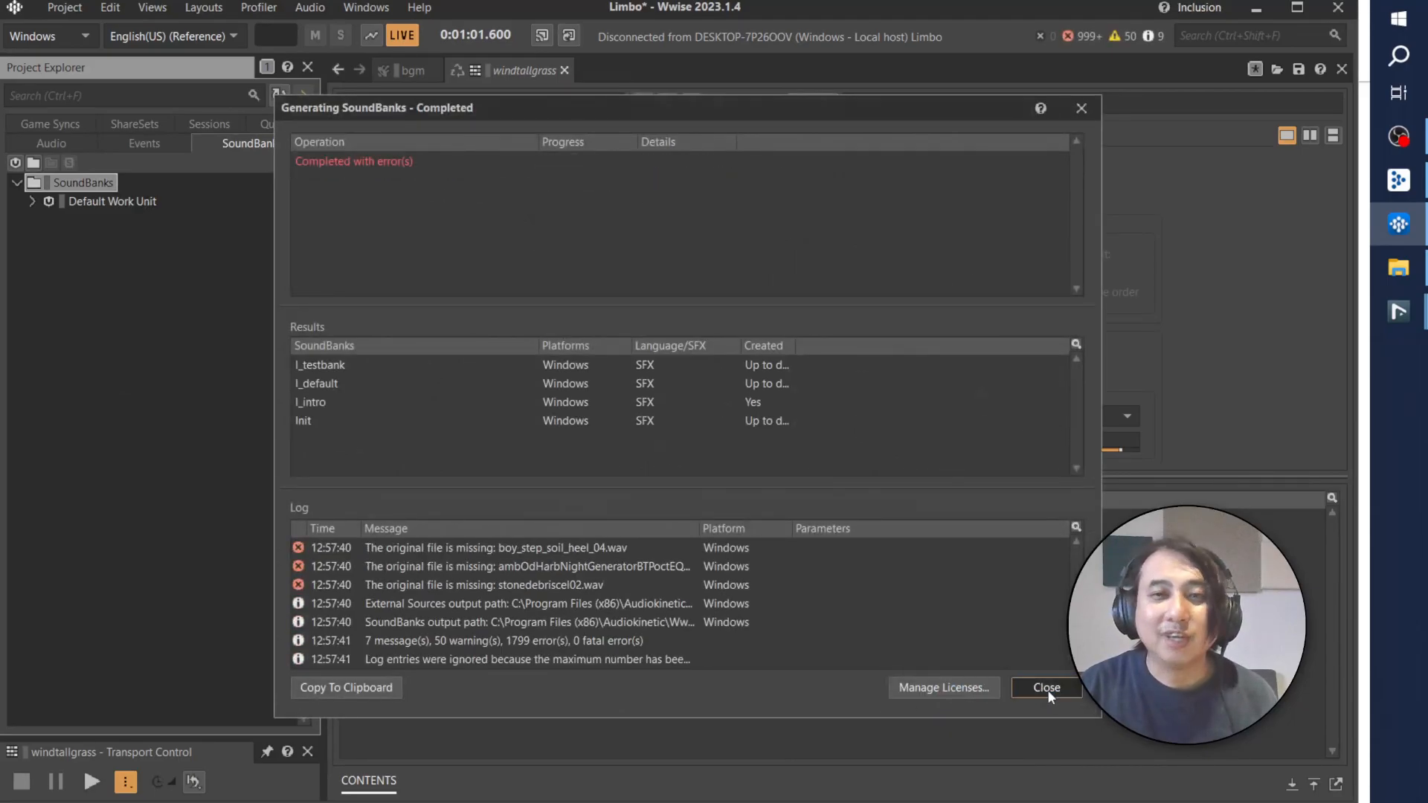
left_click(1048, 689)
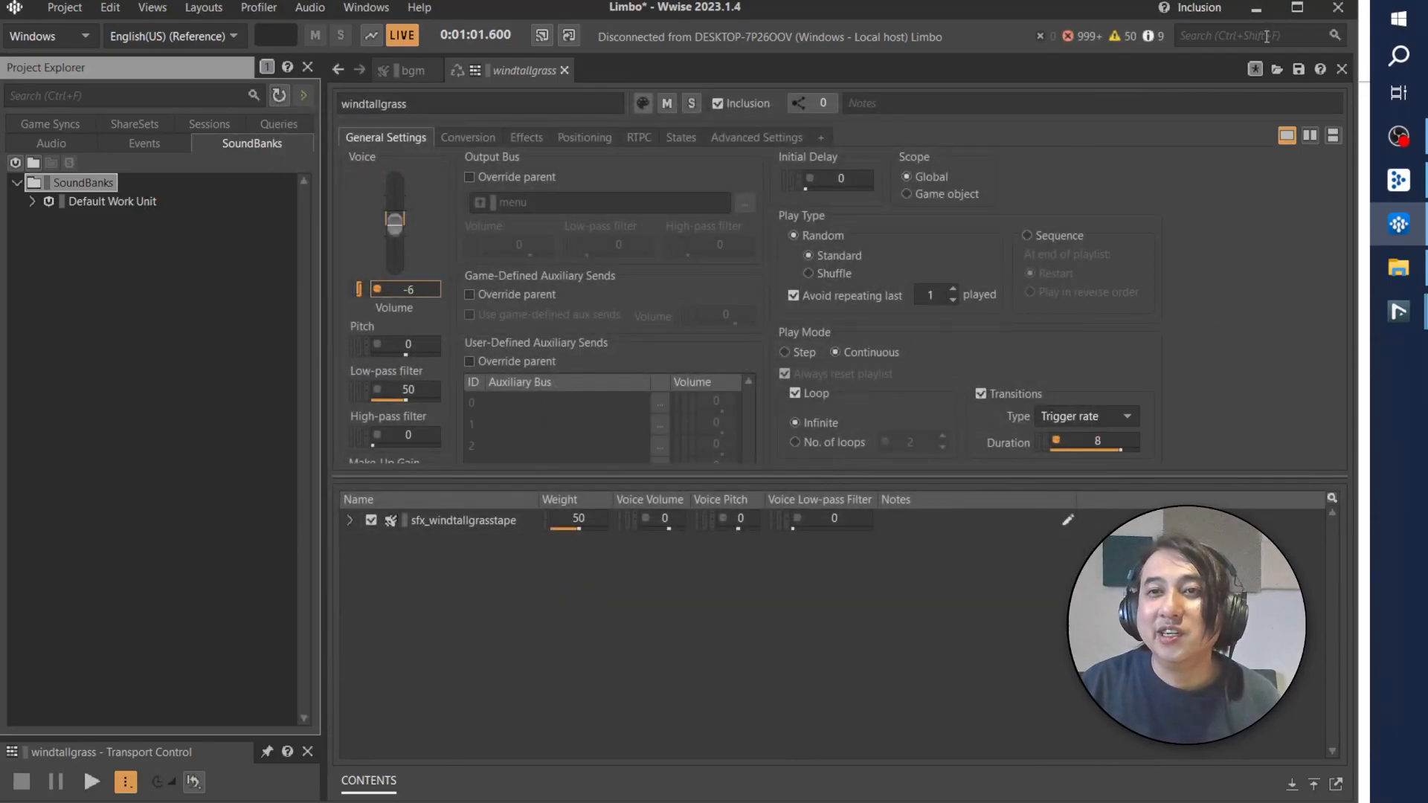
Step: Run the Limbo sample from the Audiokinetic Launcher to check the title screen audio, and close the game
left_click(1255, 12)
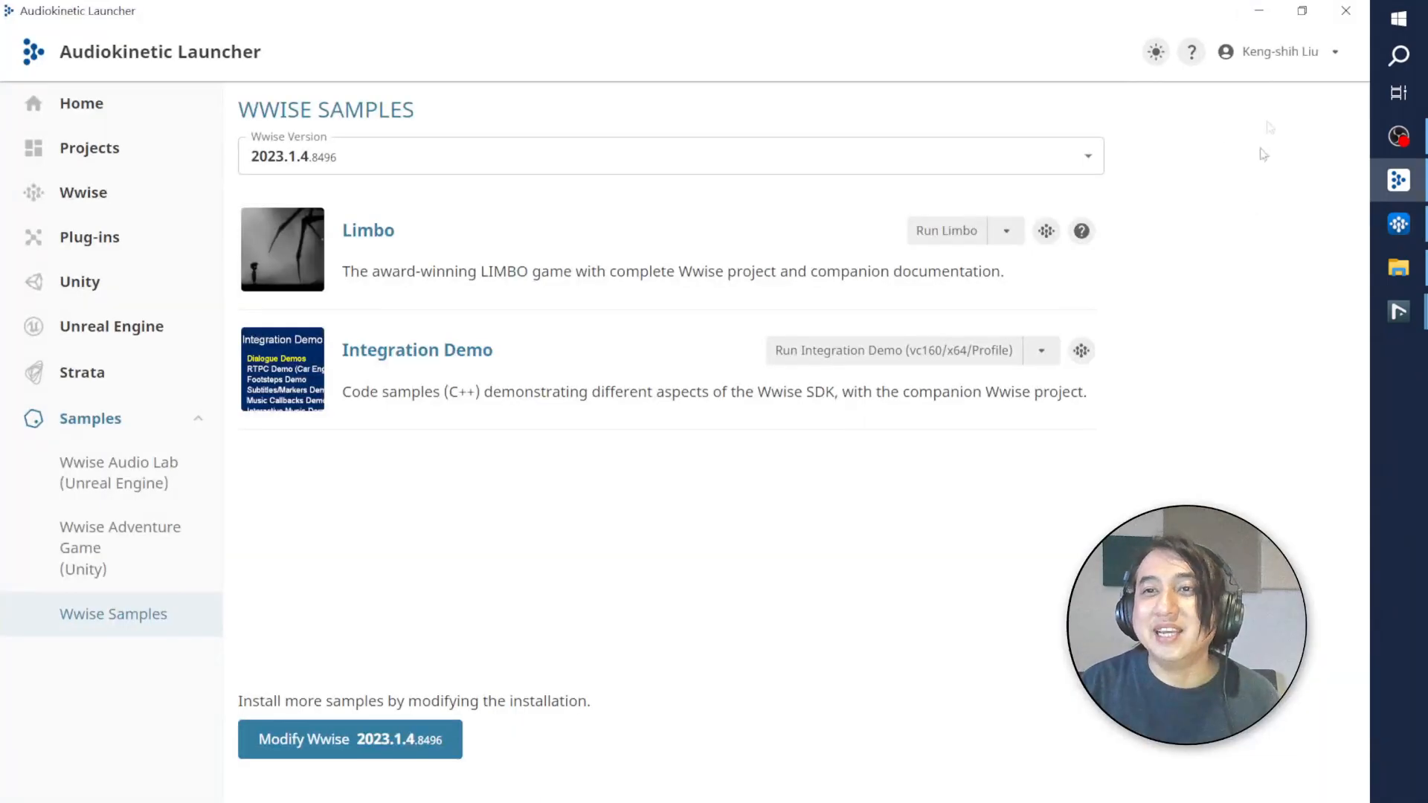
left_click(944, 232)
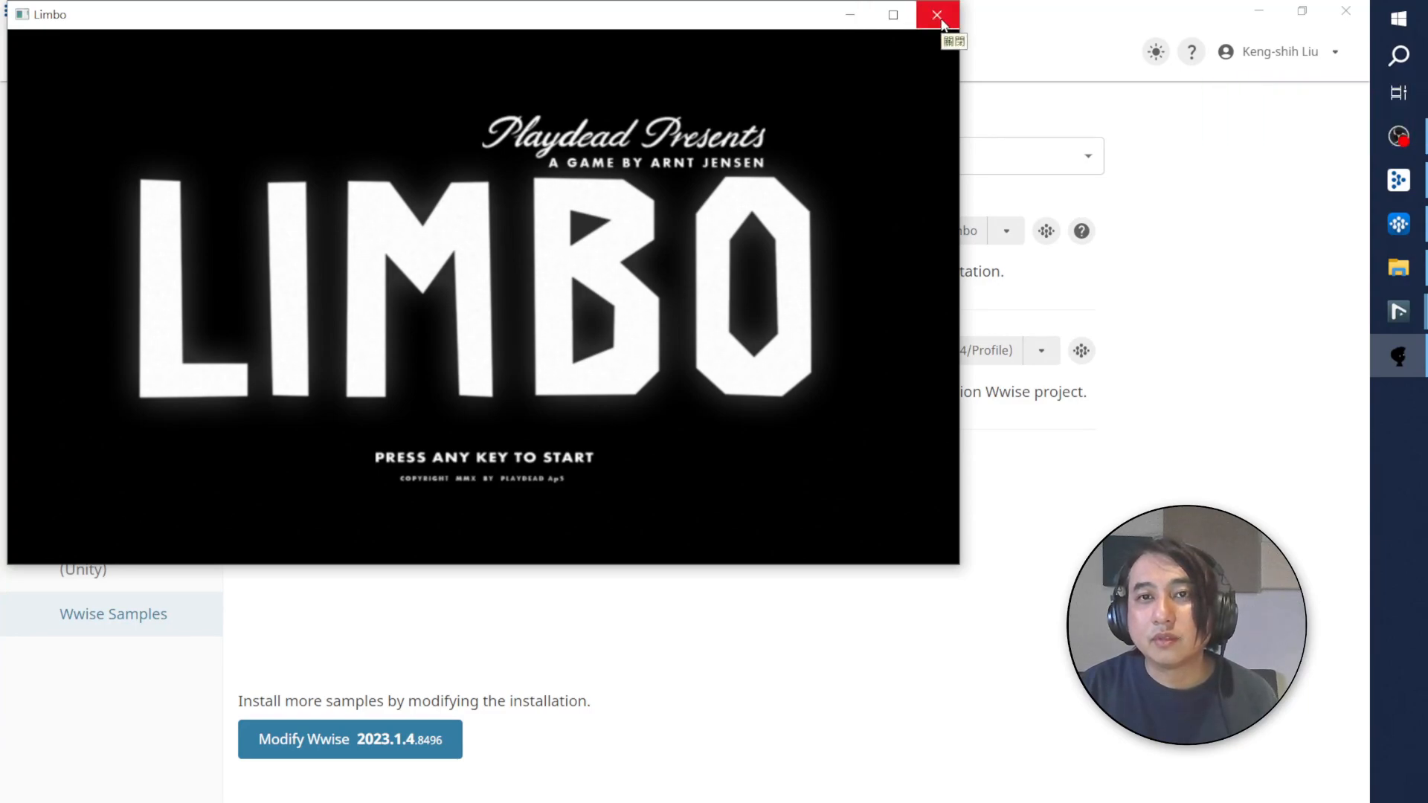
left_click(943, 26)
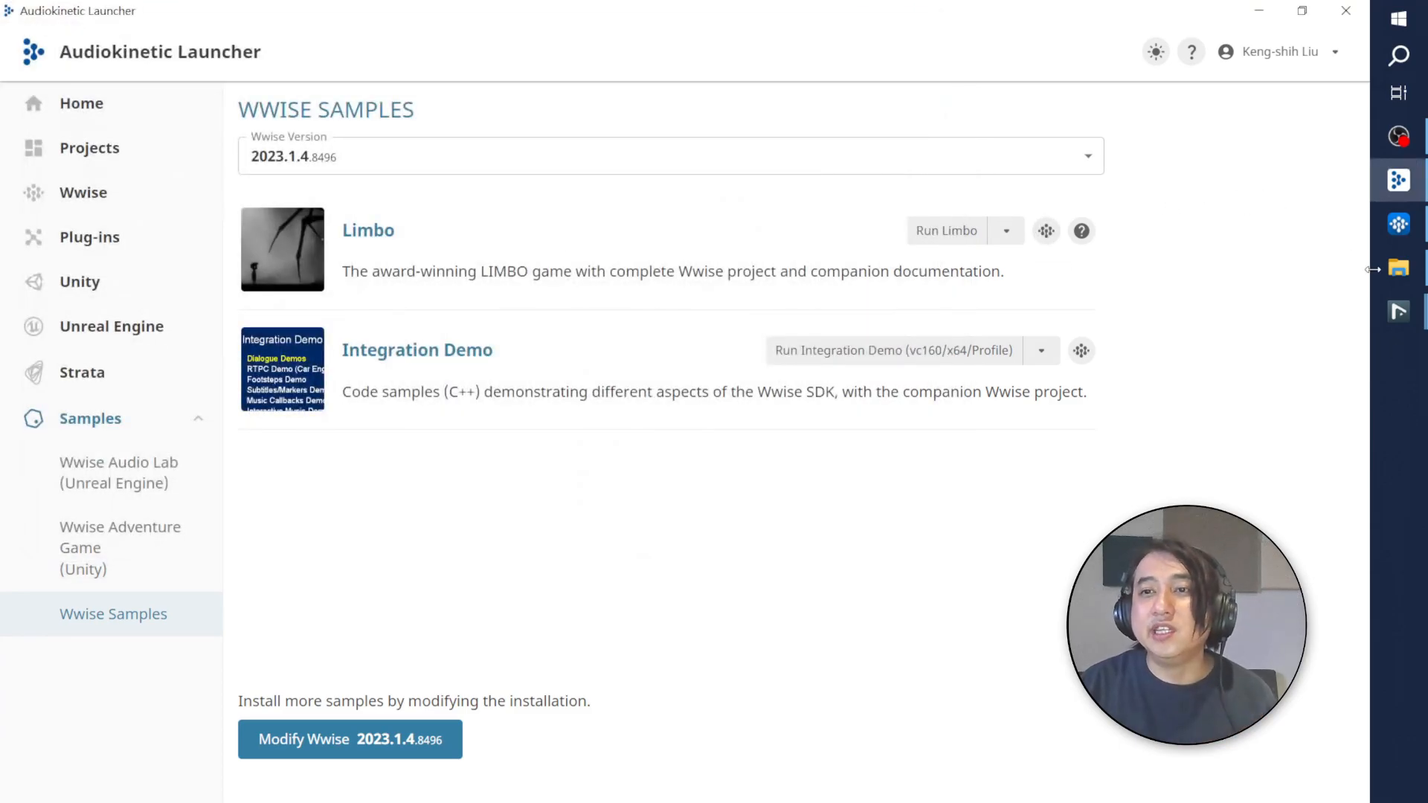
Step: Switch to the Limbo_SFX project in Nuendo and add a marker track named SFX above the Limbo menu BGM track
left_click(1380, 236)
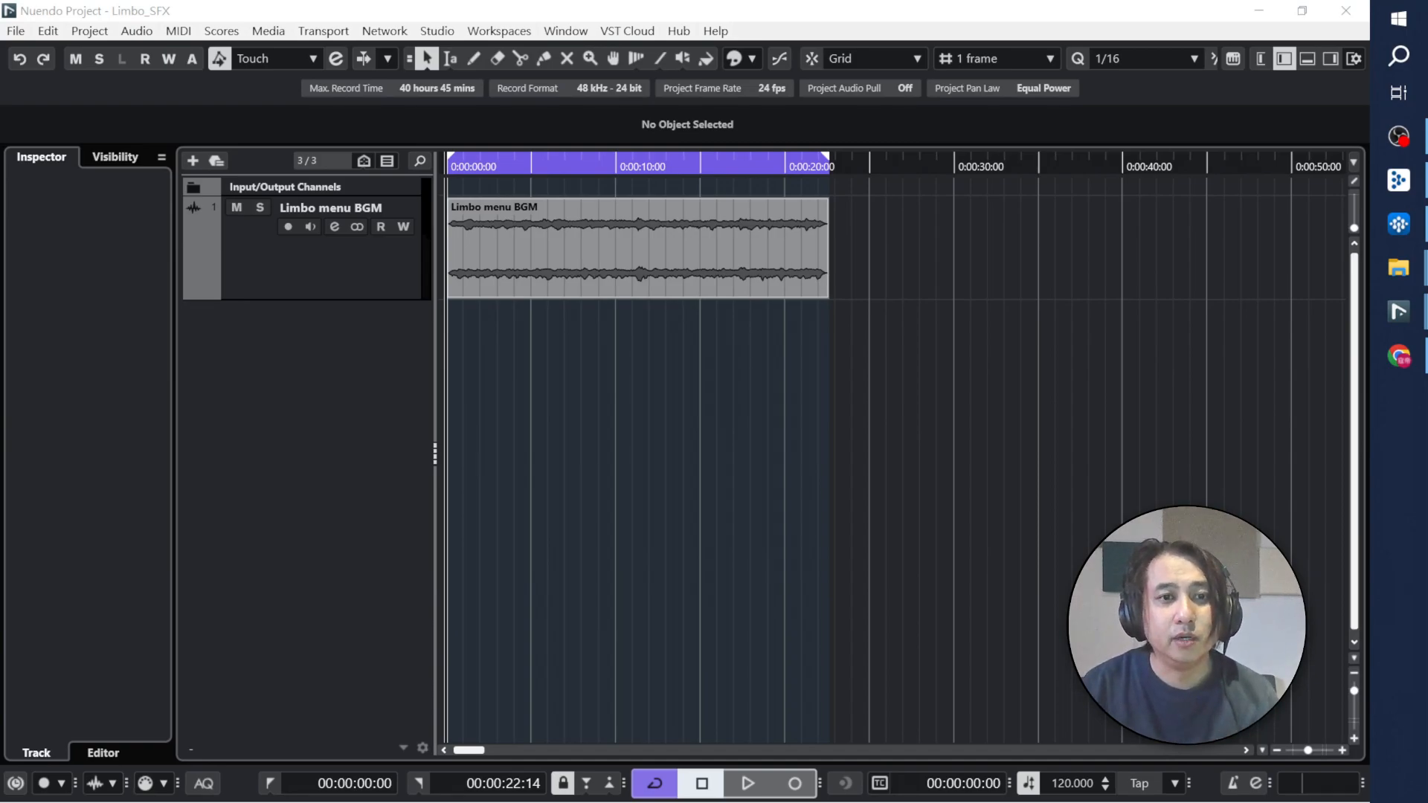
left_click(711, 580)
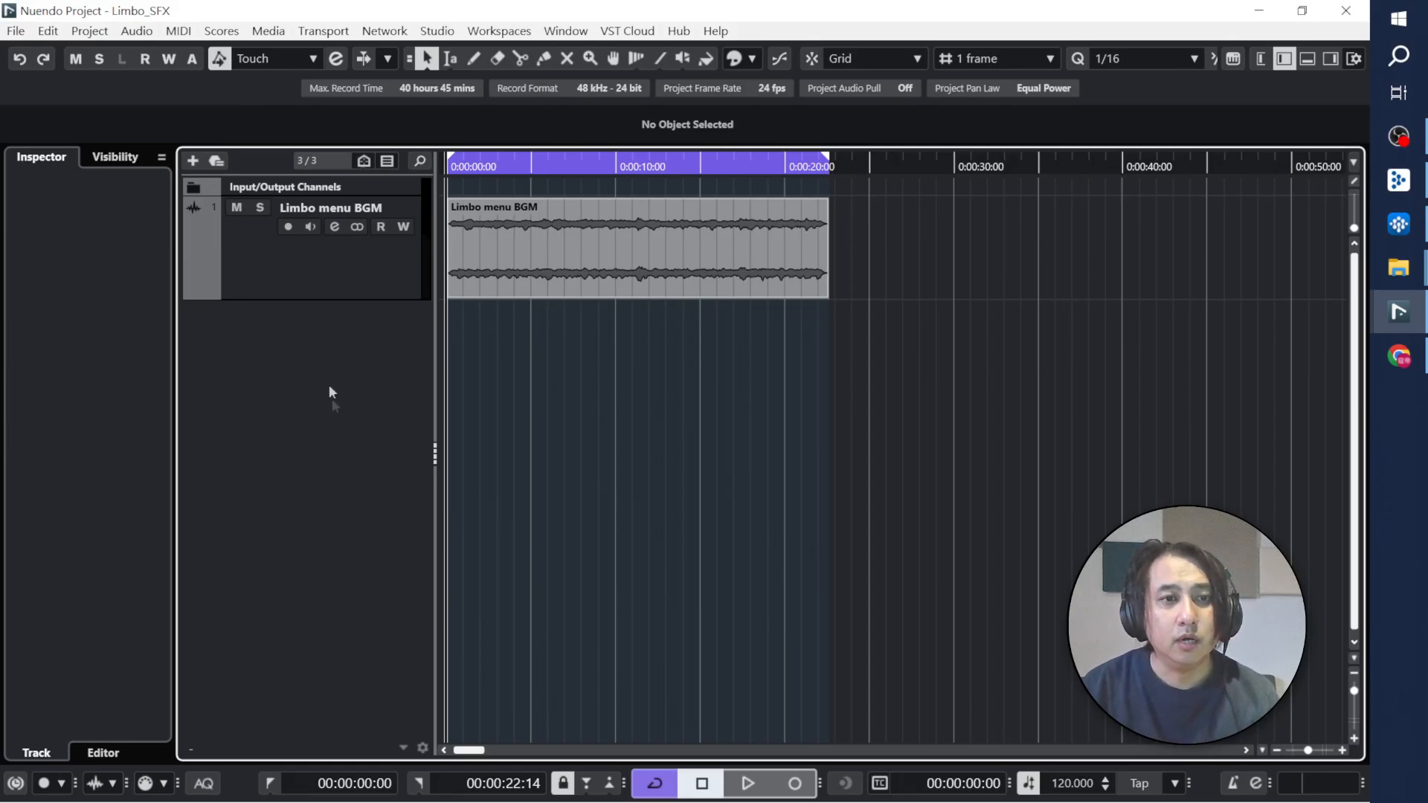
right_click(293, 332)
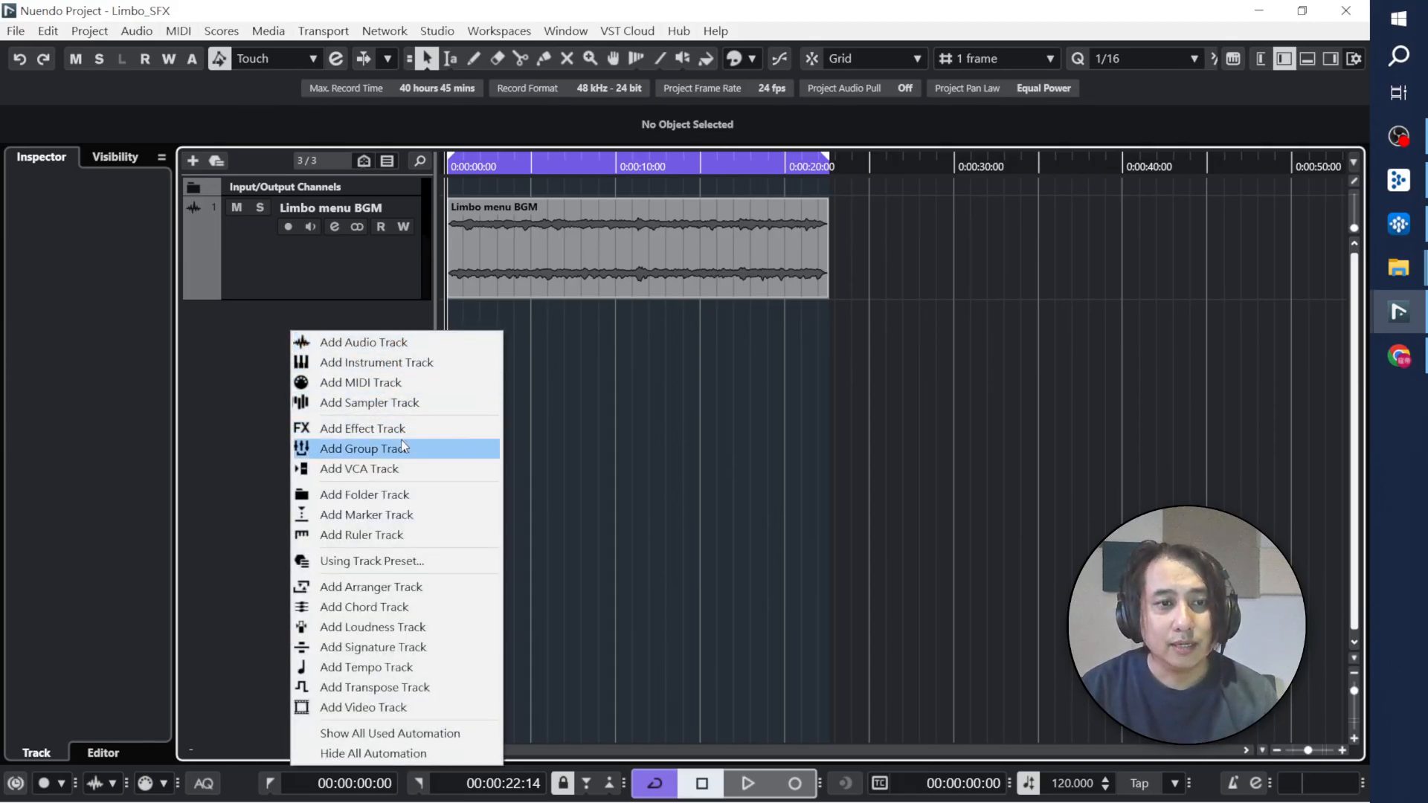
left_click(462, 515)
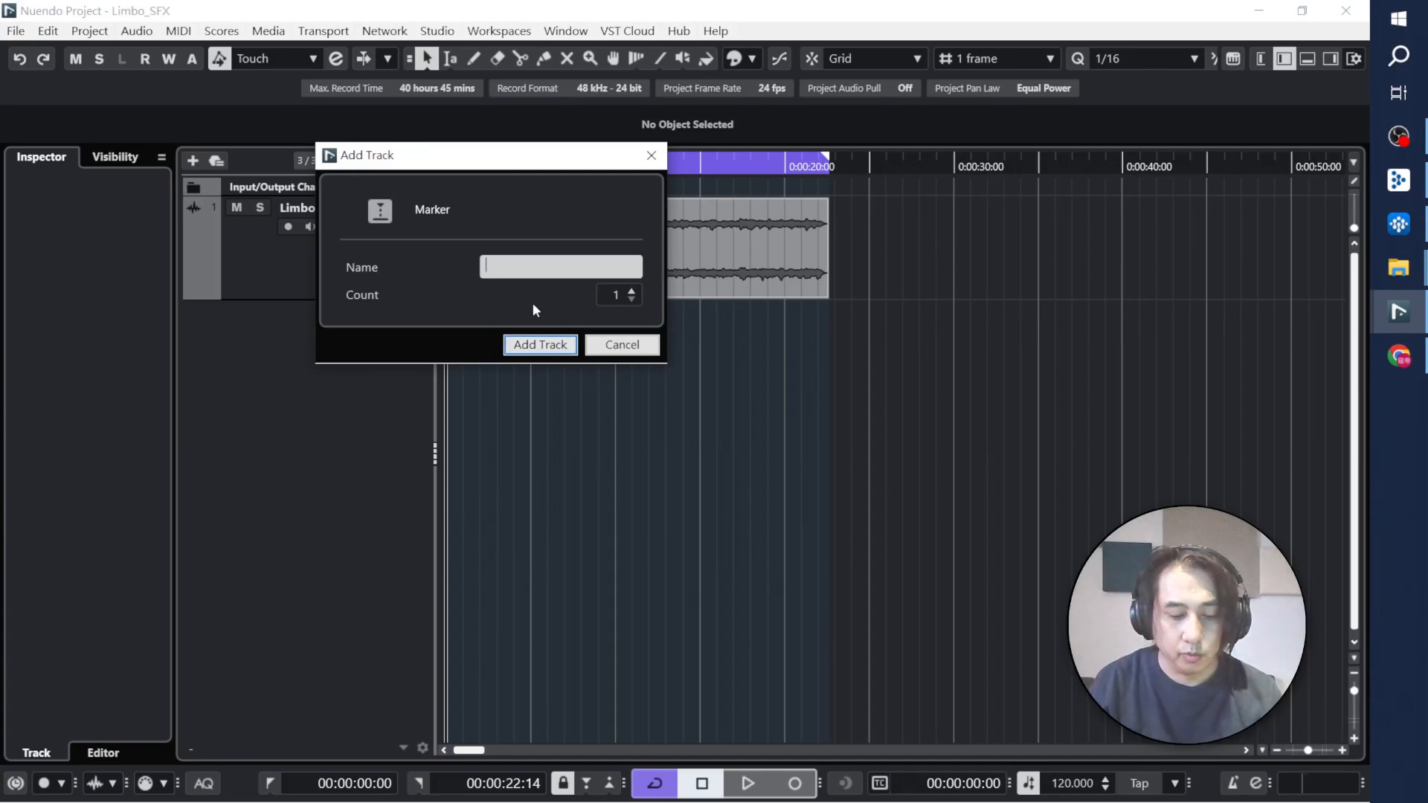
type("SFX")
key("Return")
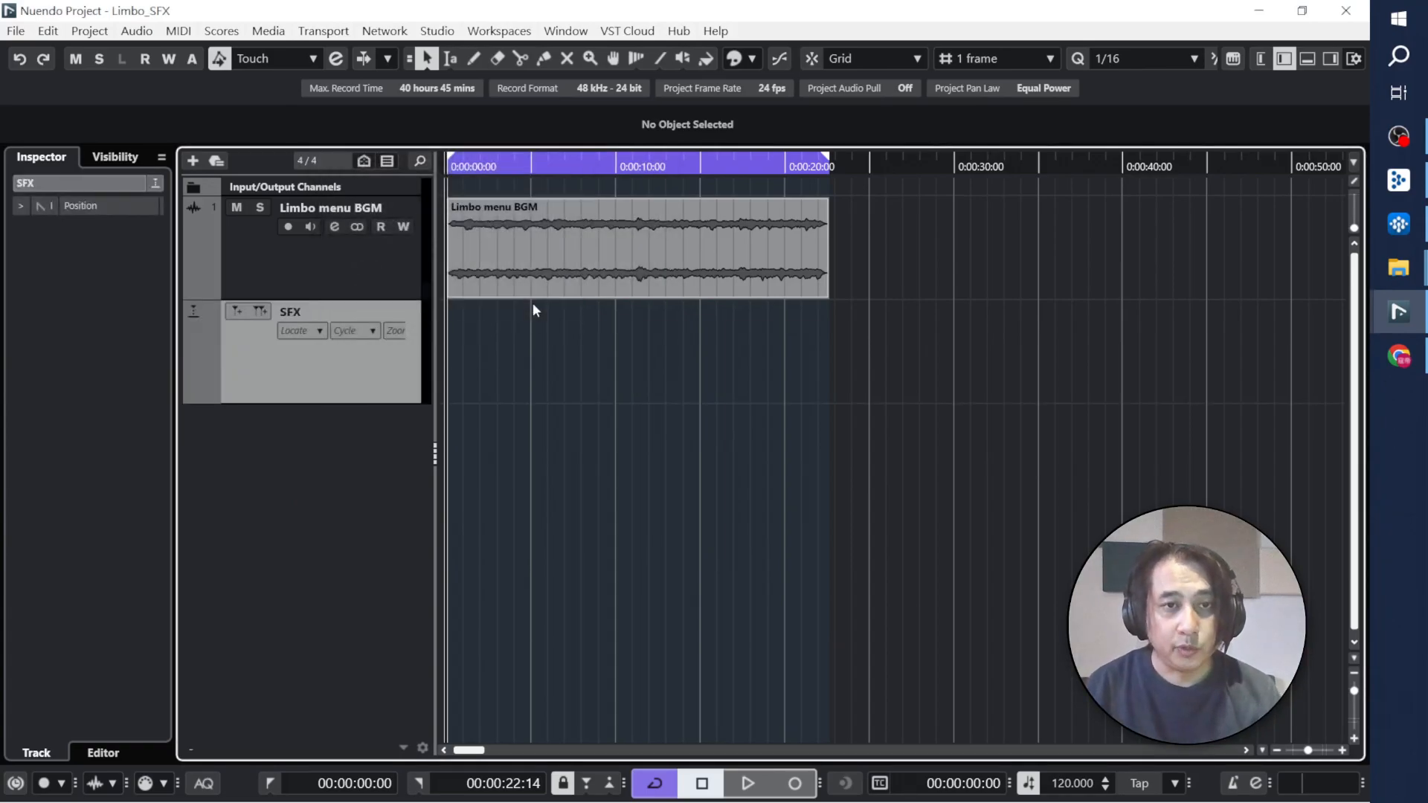
left_click_drag(416, 351, 378, 246)
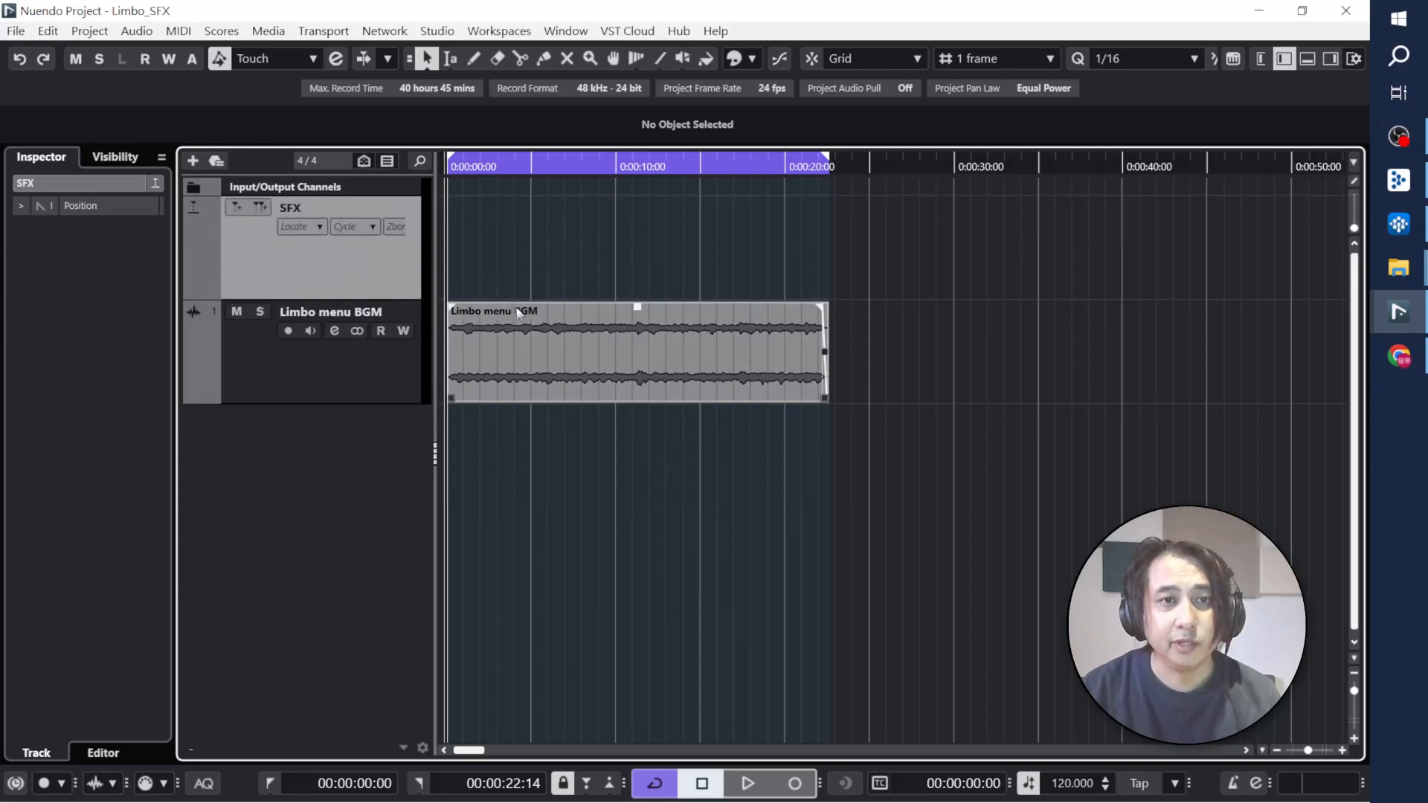
Step: Turn off cycle playback and shrink the locator range by moving the right locator back to 00:00:00:00
left_click(550, 353)
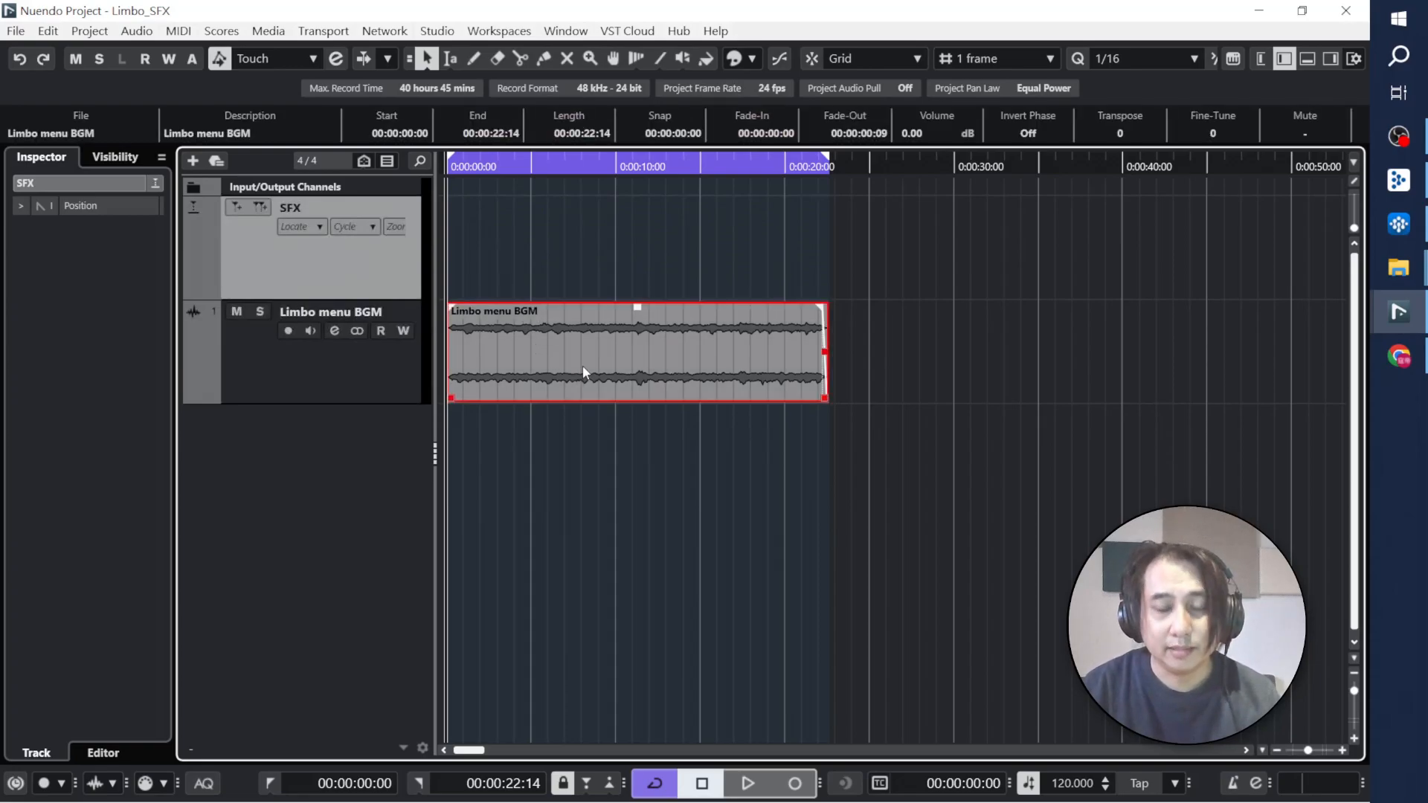
left_click(644, 791)
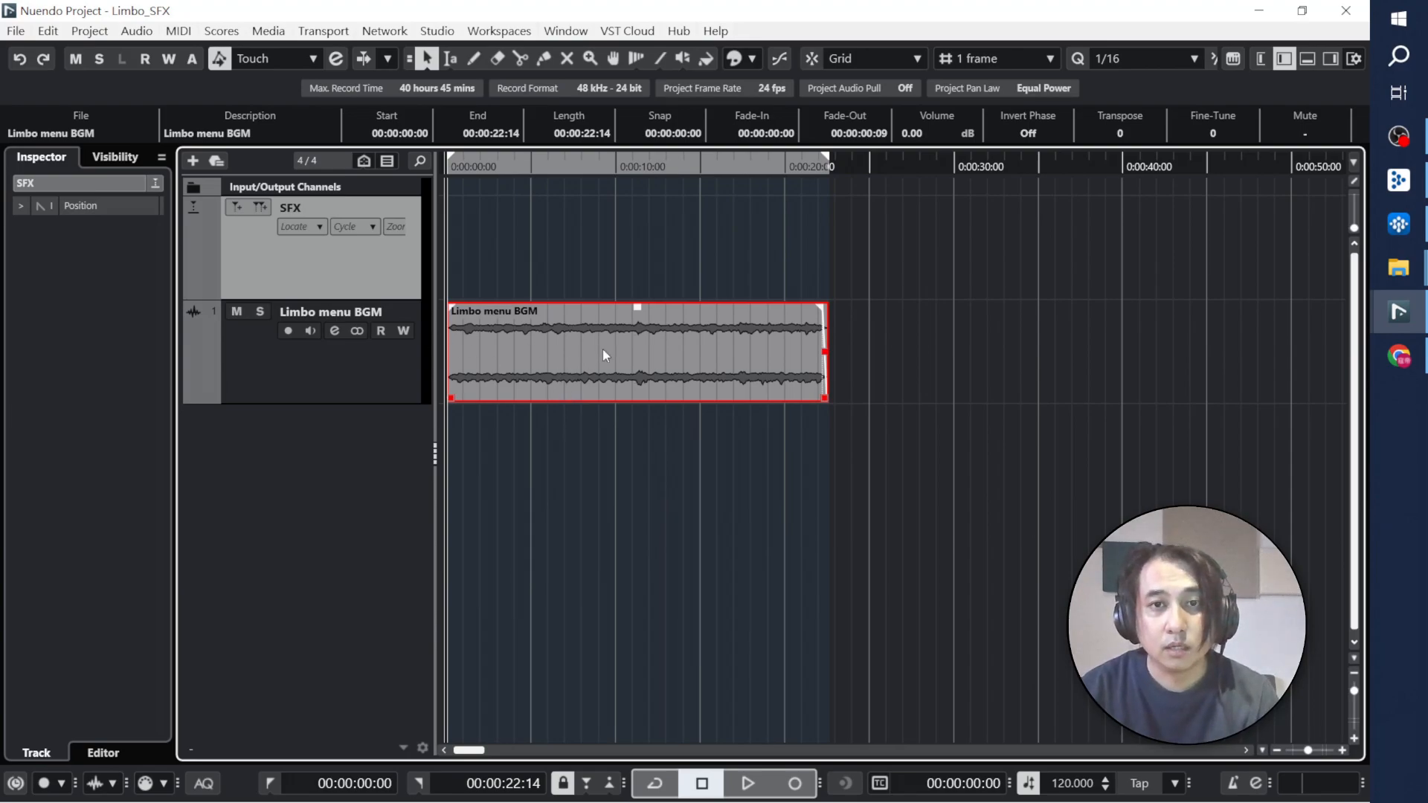
left_click_drag(827, 165, 735, 186)
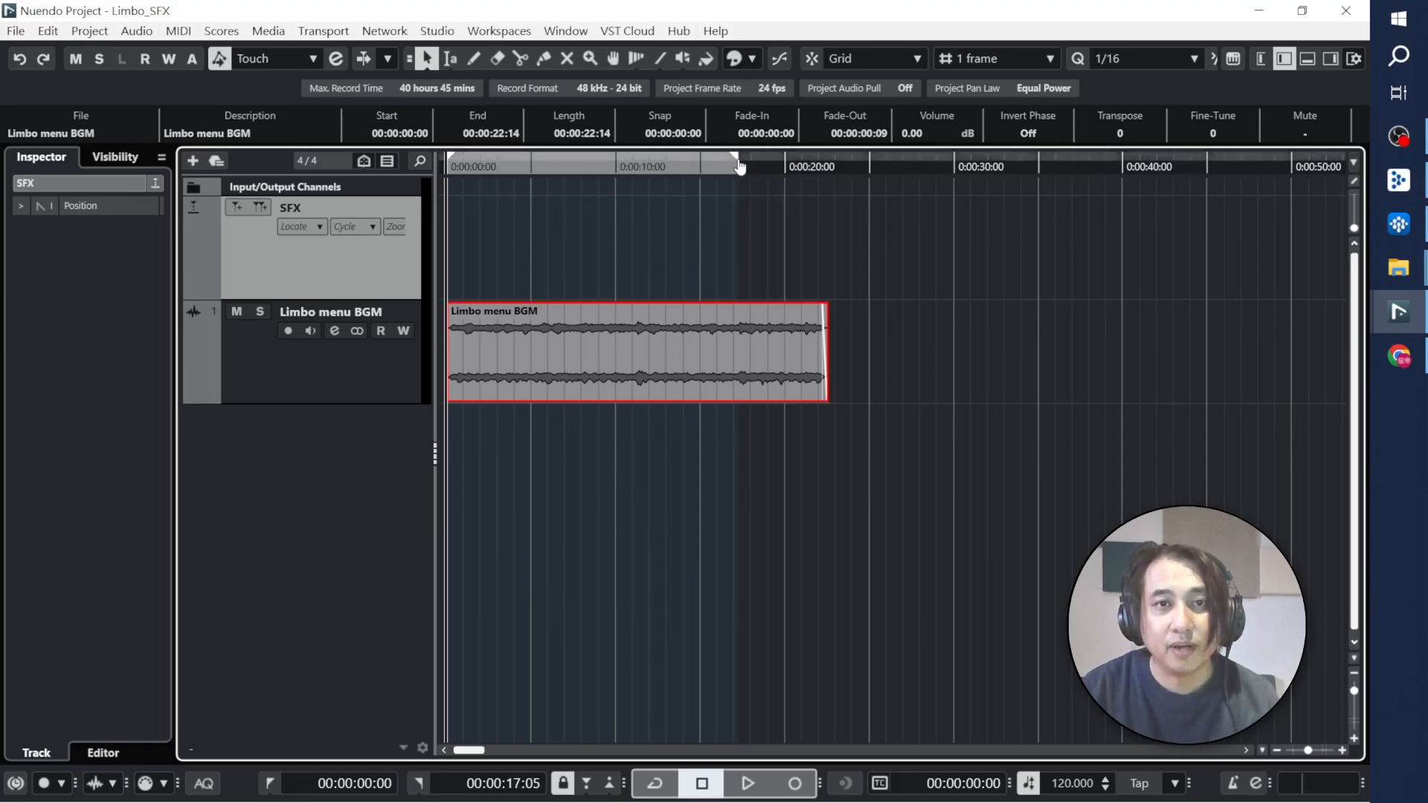
left_click_drag(735, 165, 425, 170)
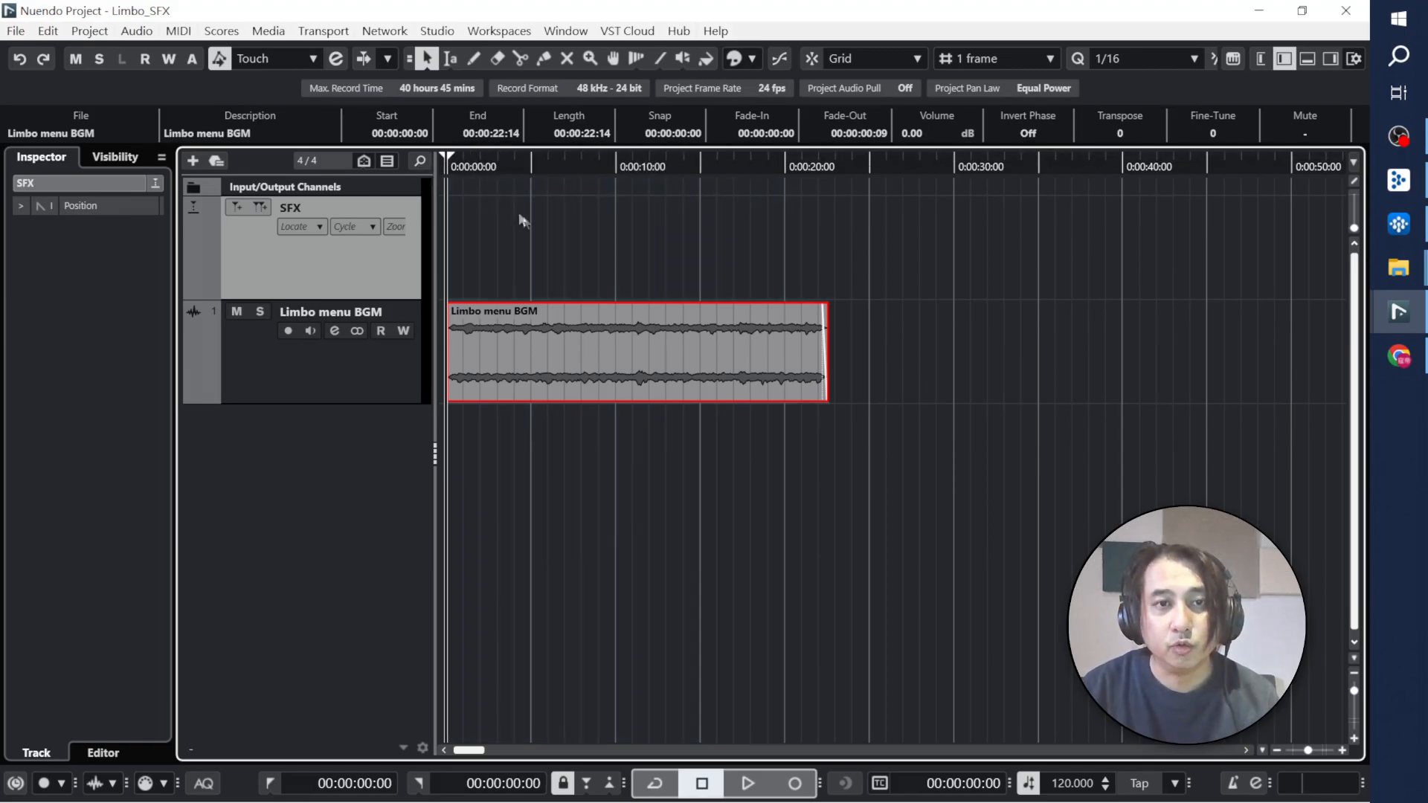
Step: Set the locators to the Limbo menu BGM event's range and add a cycle marker there on the SFX track
mouse_move(554, 350)
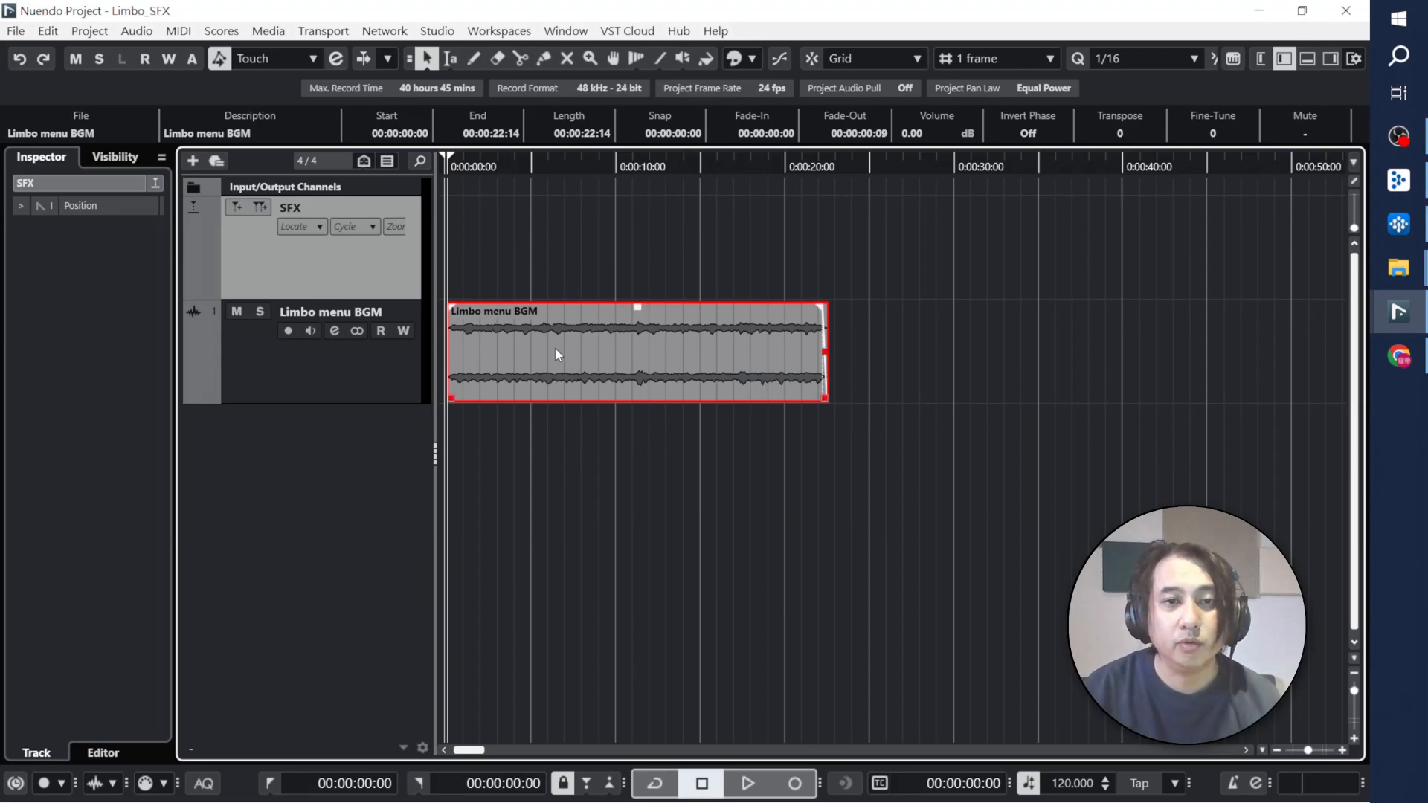
key("p")
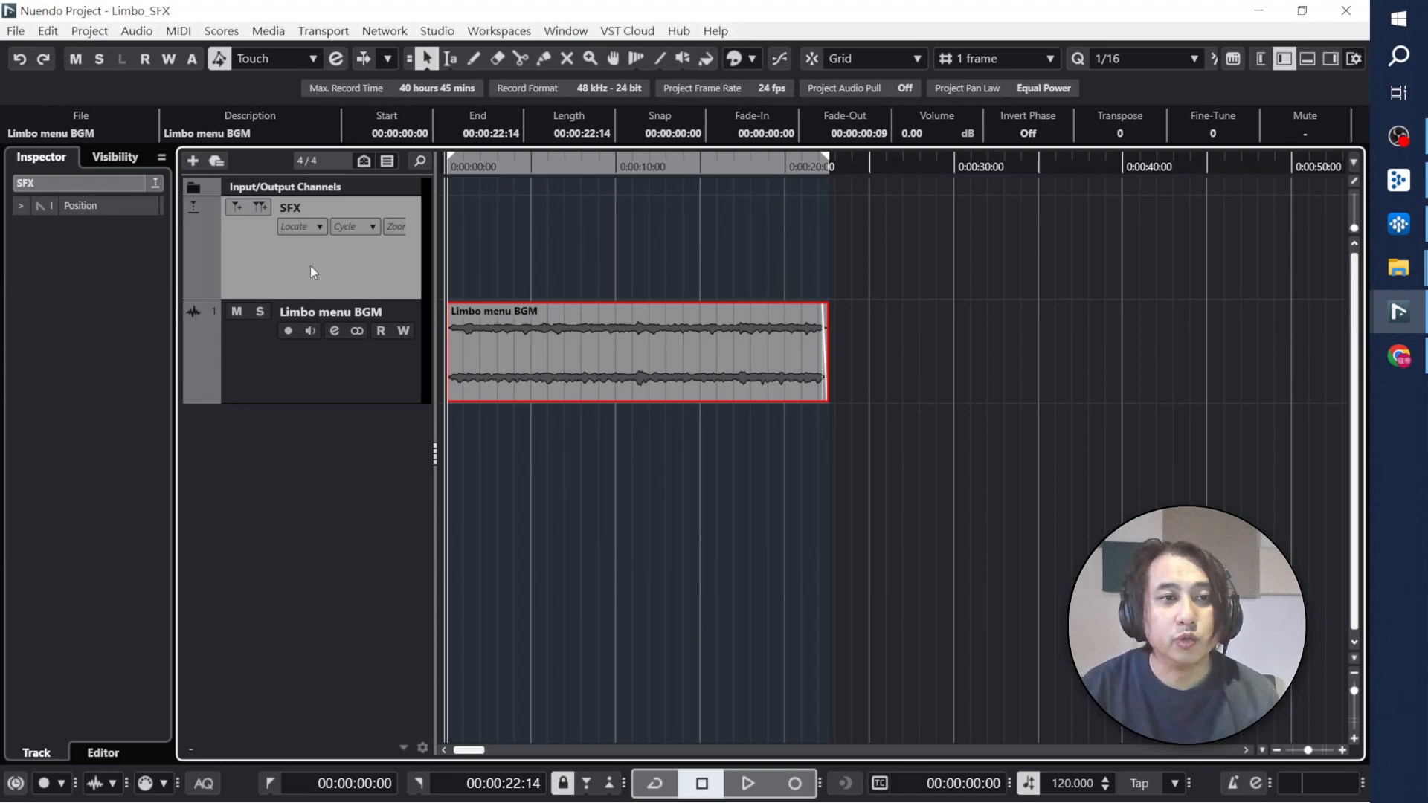
left_click(263, 209)
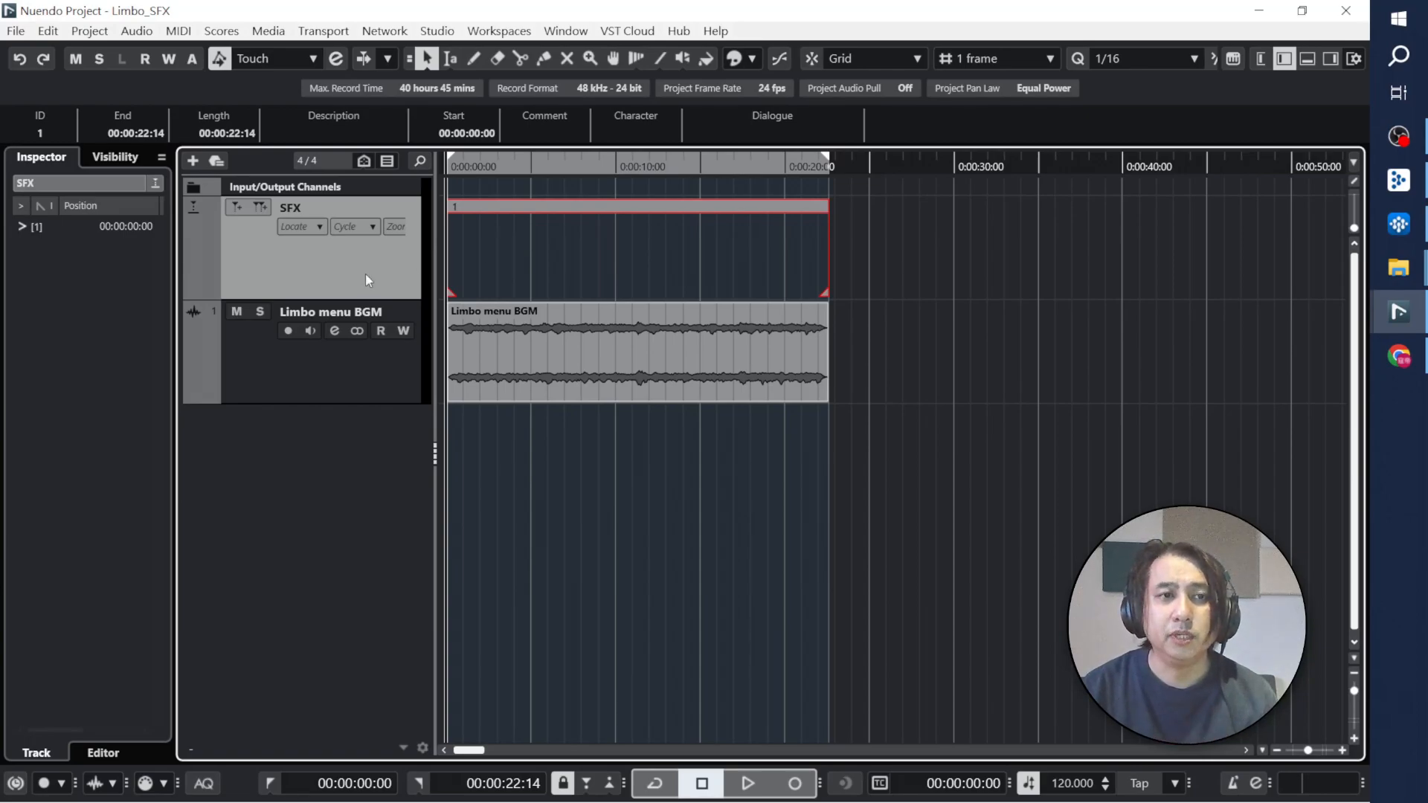
Step: Set the description of the new cycle marker on the SFX track to Menu BGM
left_click(522, 339)
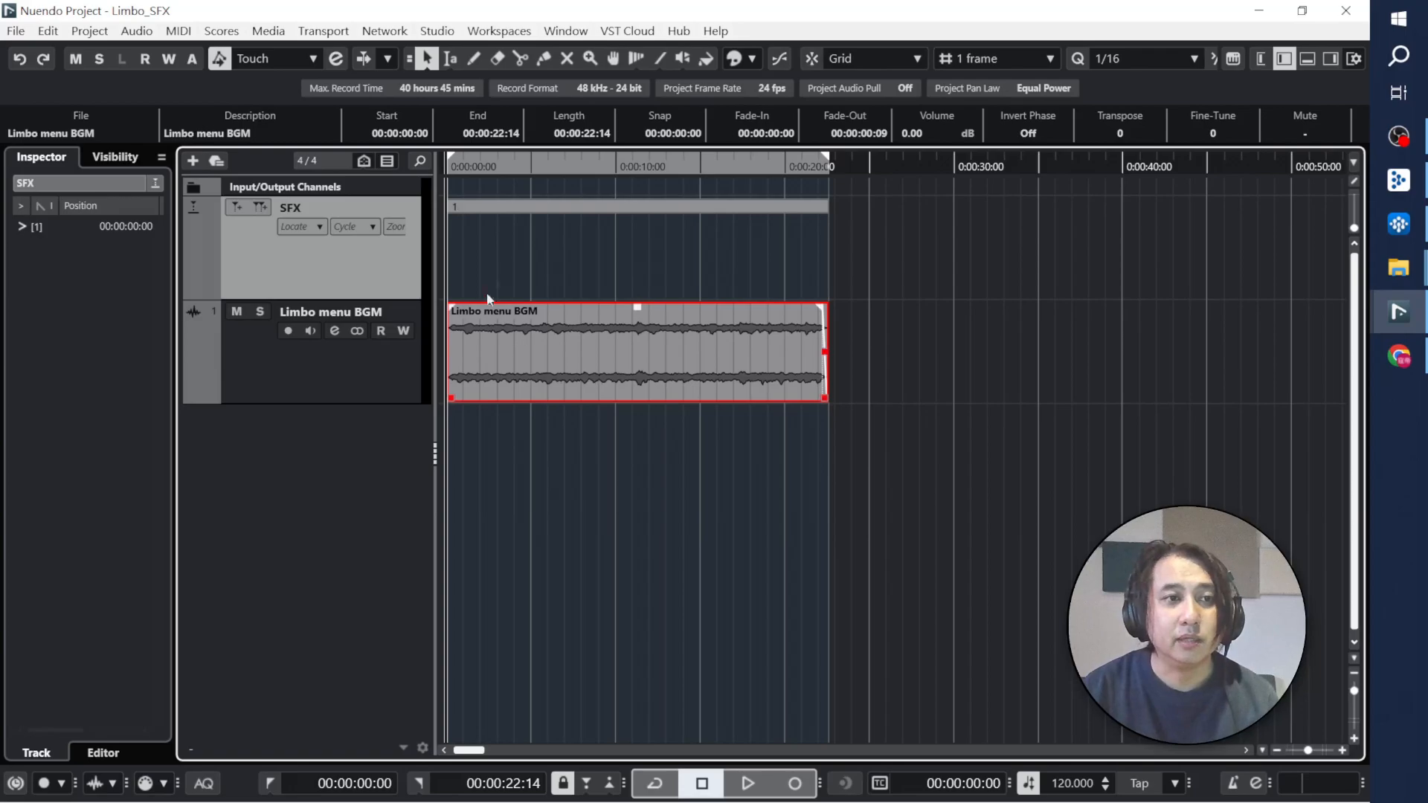
left_click(505, 206)
left_click(294, 133)
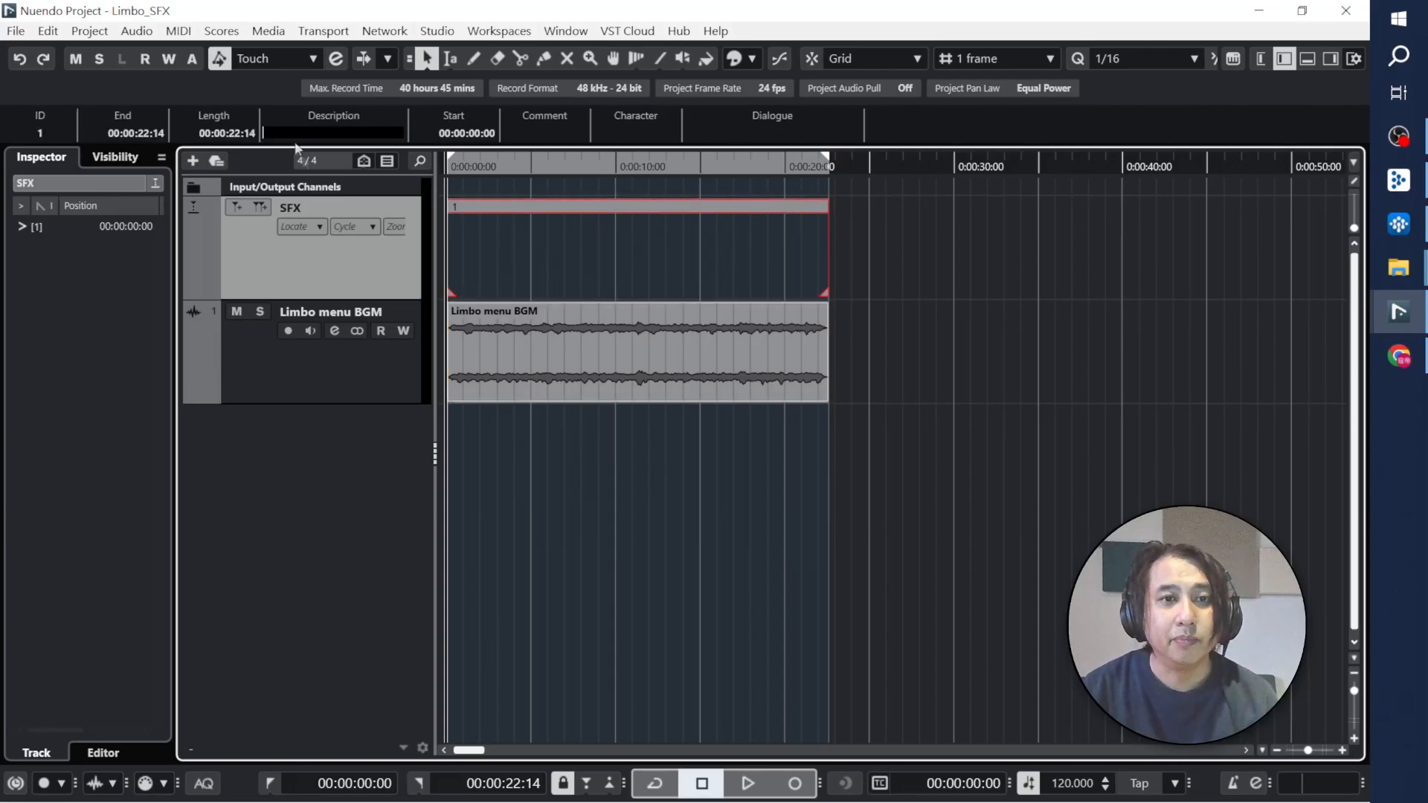
type("M")
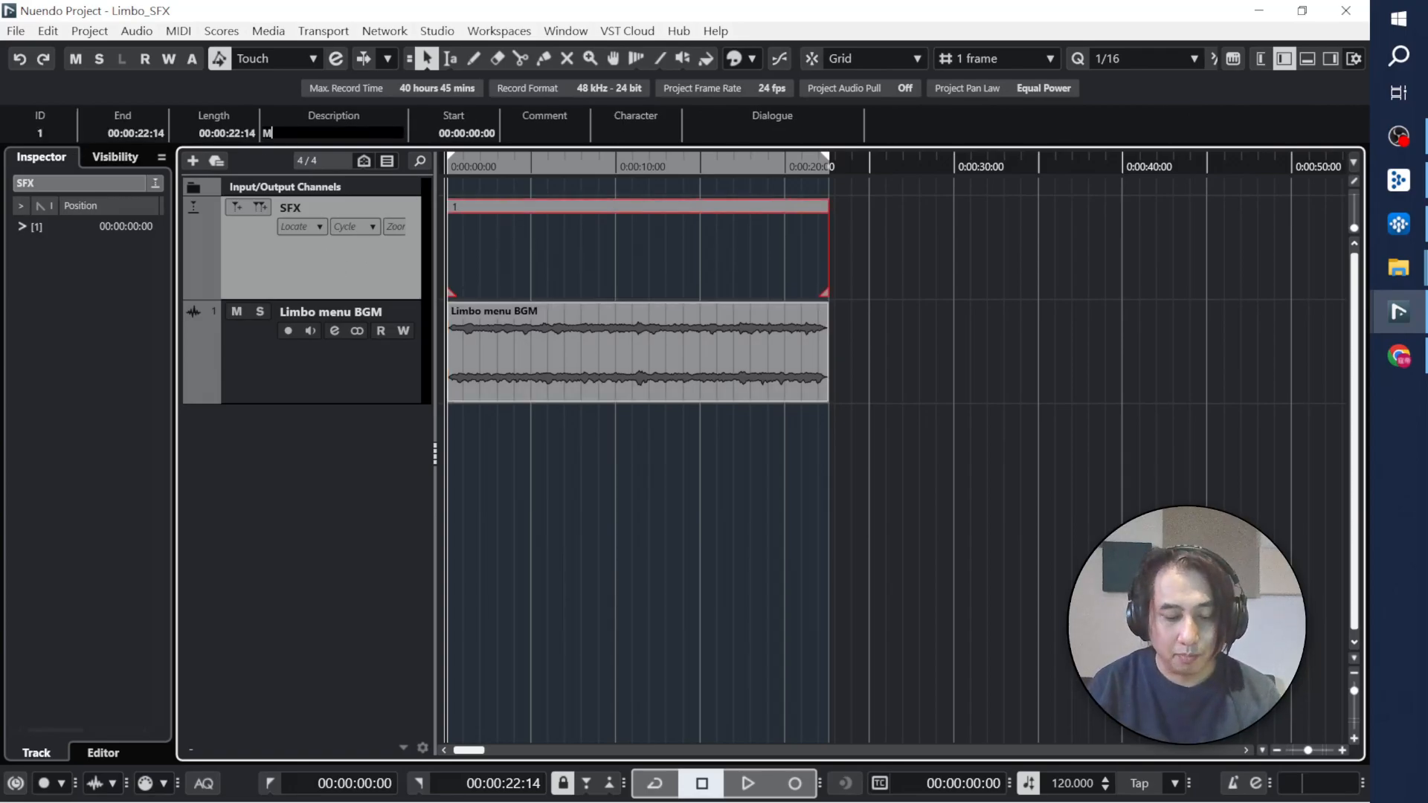
type("enu BGM")
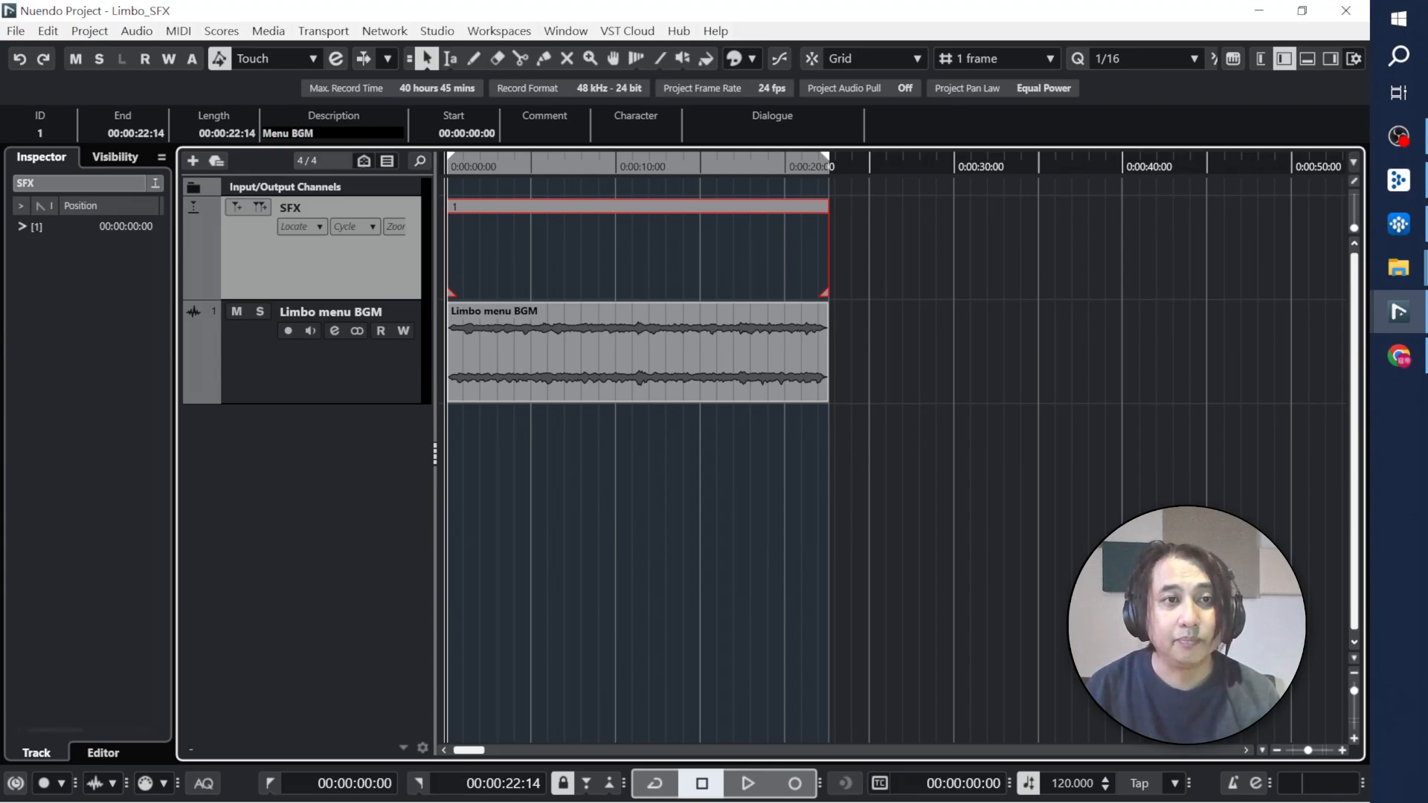
key("Return")
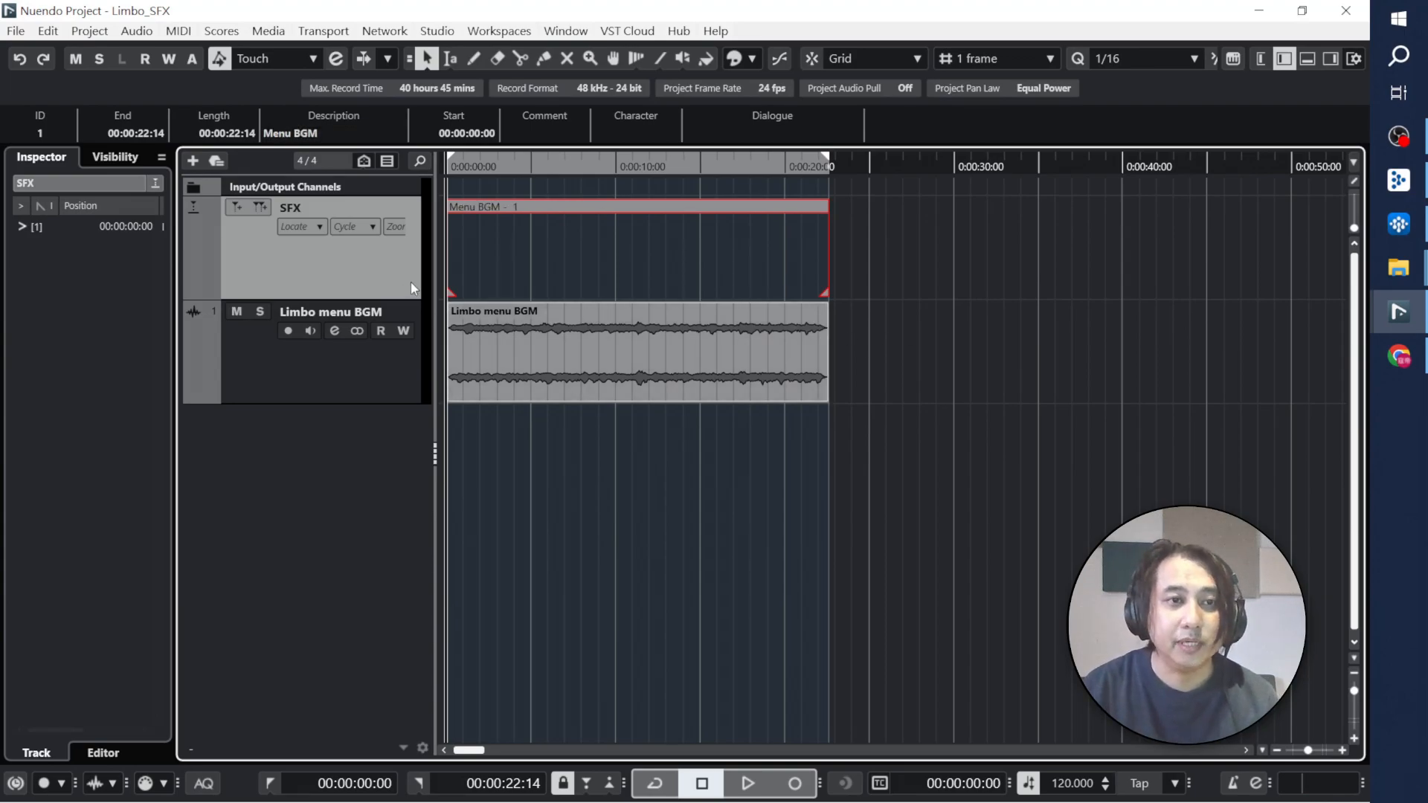
left_click(503, 430)
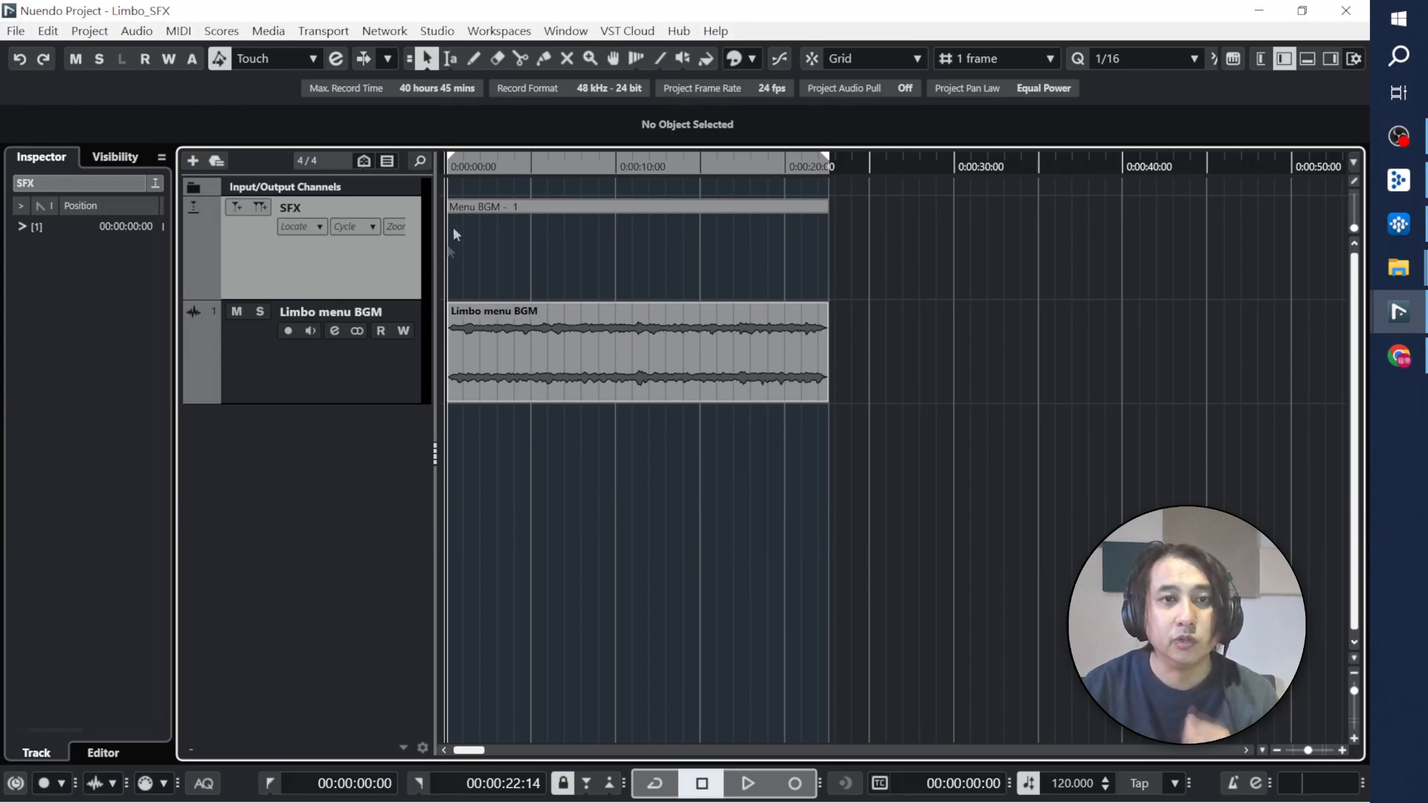
left_click(355, 365)
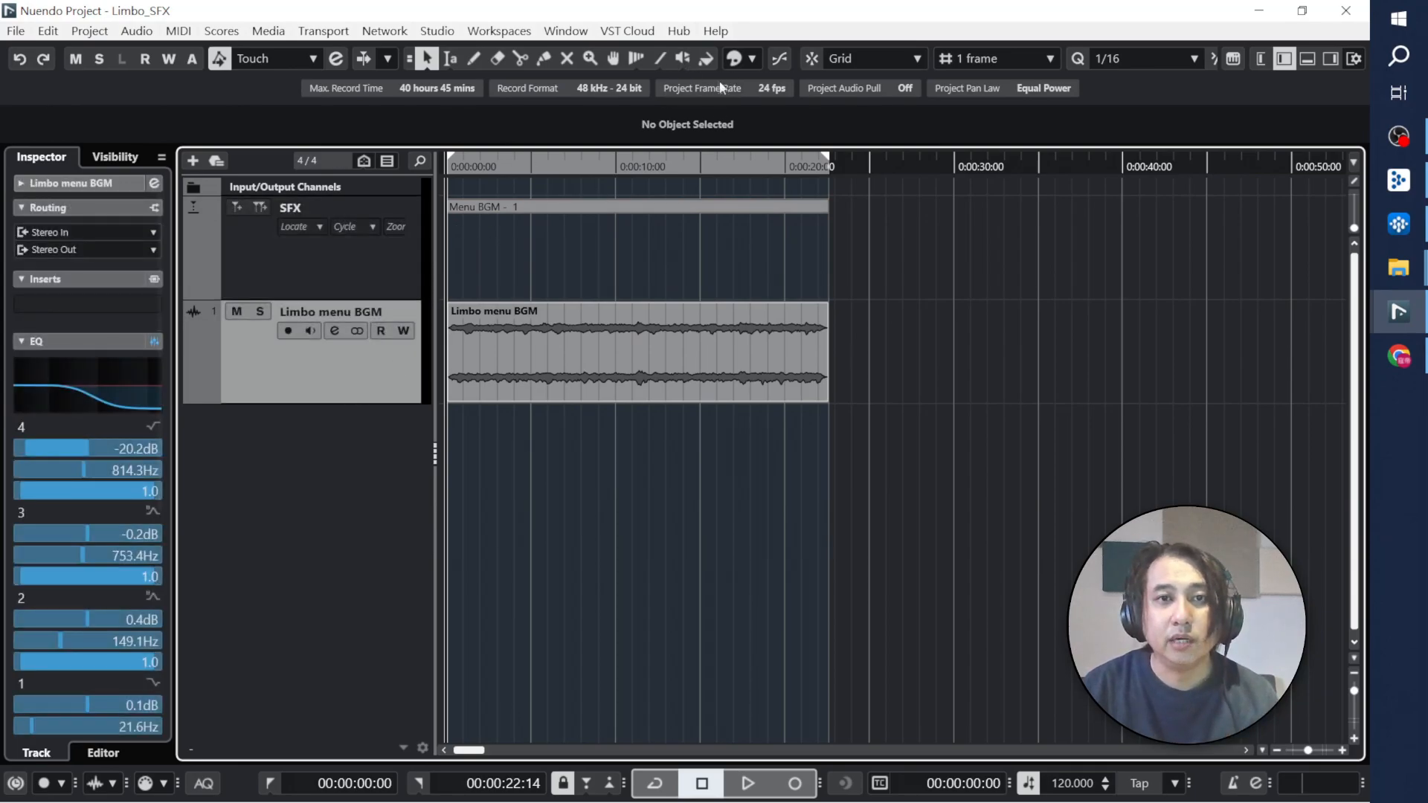
left_click(350, 268)
left_click(753, 59)
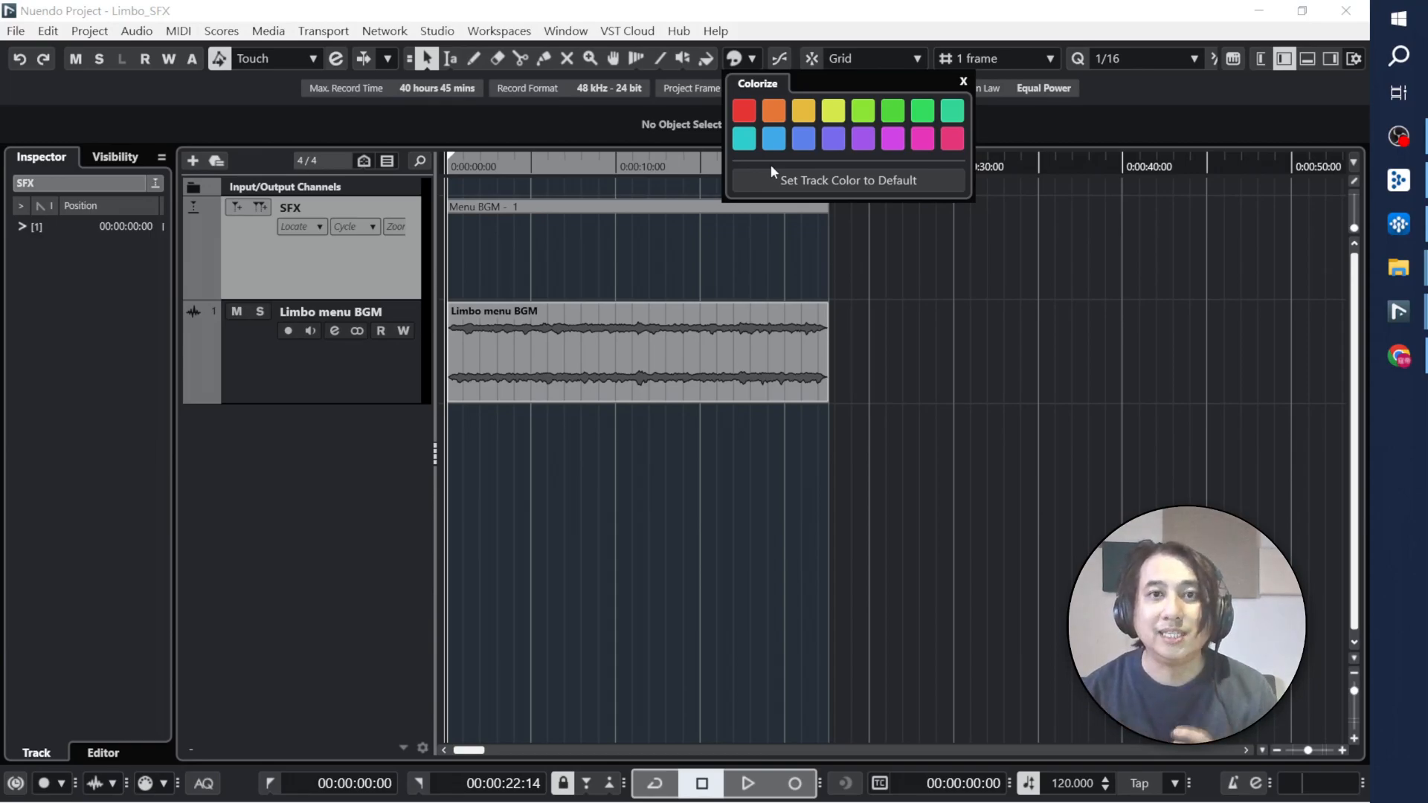
left_click(348, 279)
Step: Compare the time details of the Menu BGM cycle marker with those of the Limbo menu BGM audio event
left_click(546, 270)
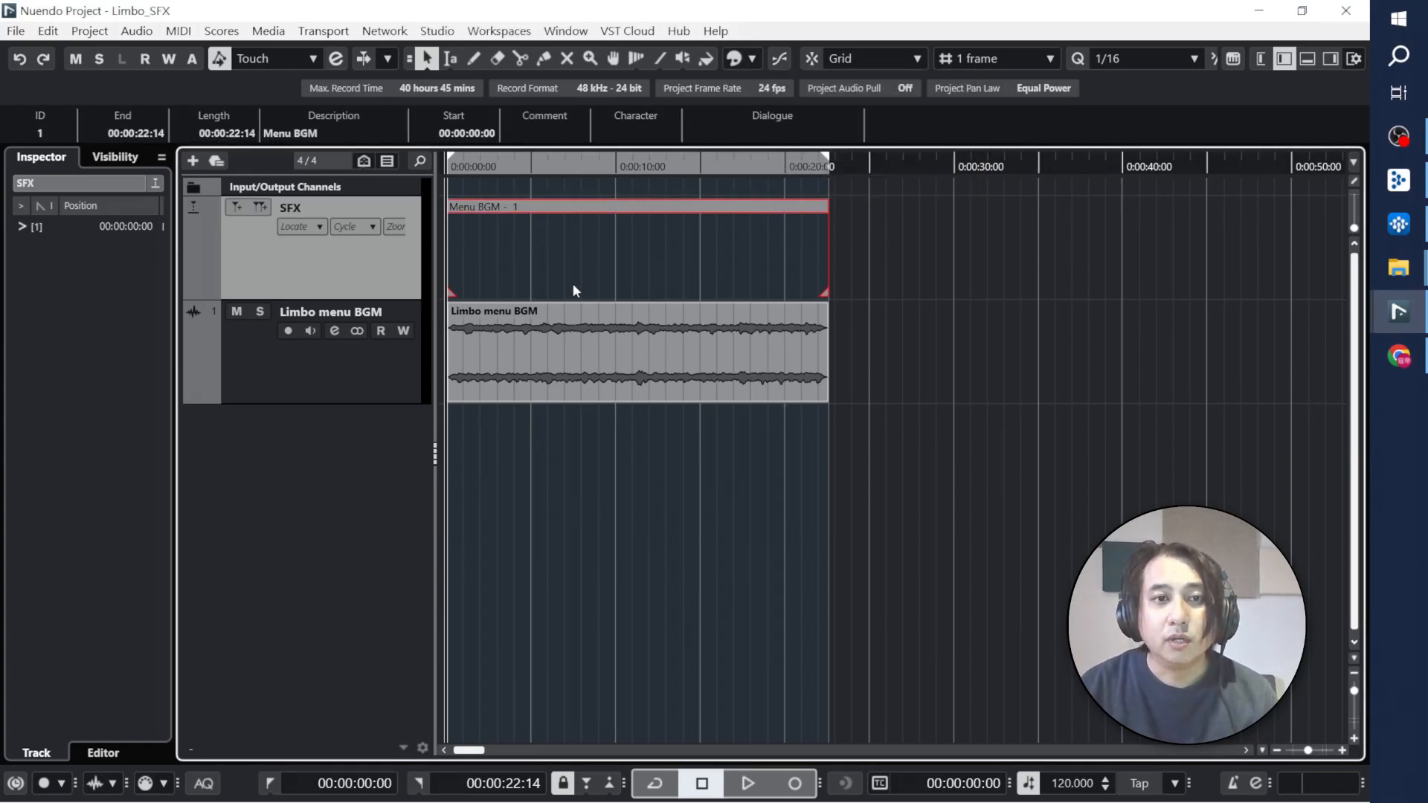
left_click(660, 328)
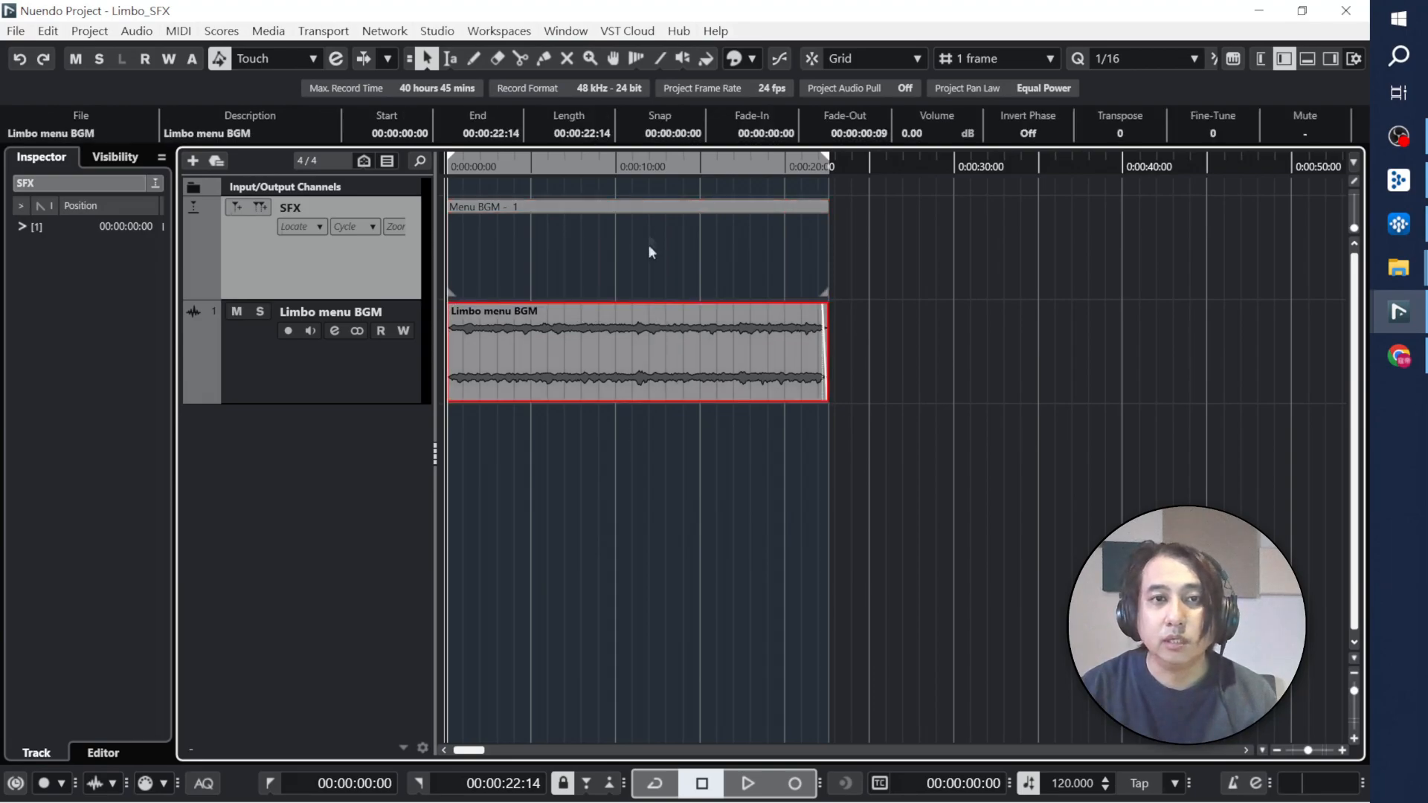
left_click(641, 223)
left_click(658, 319)
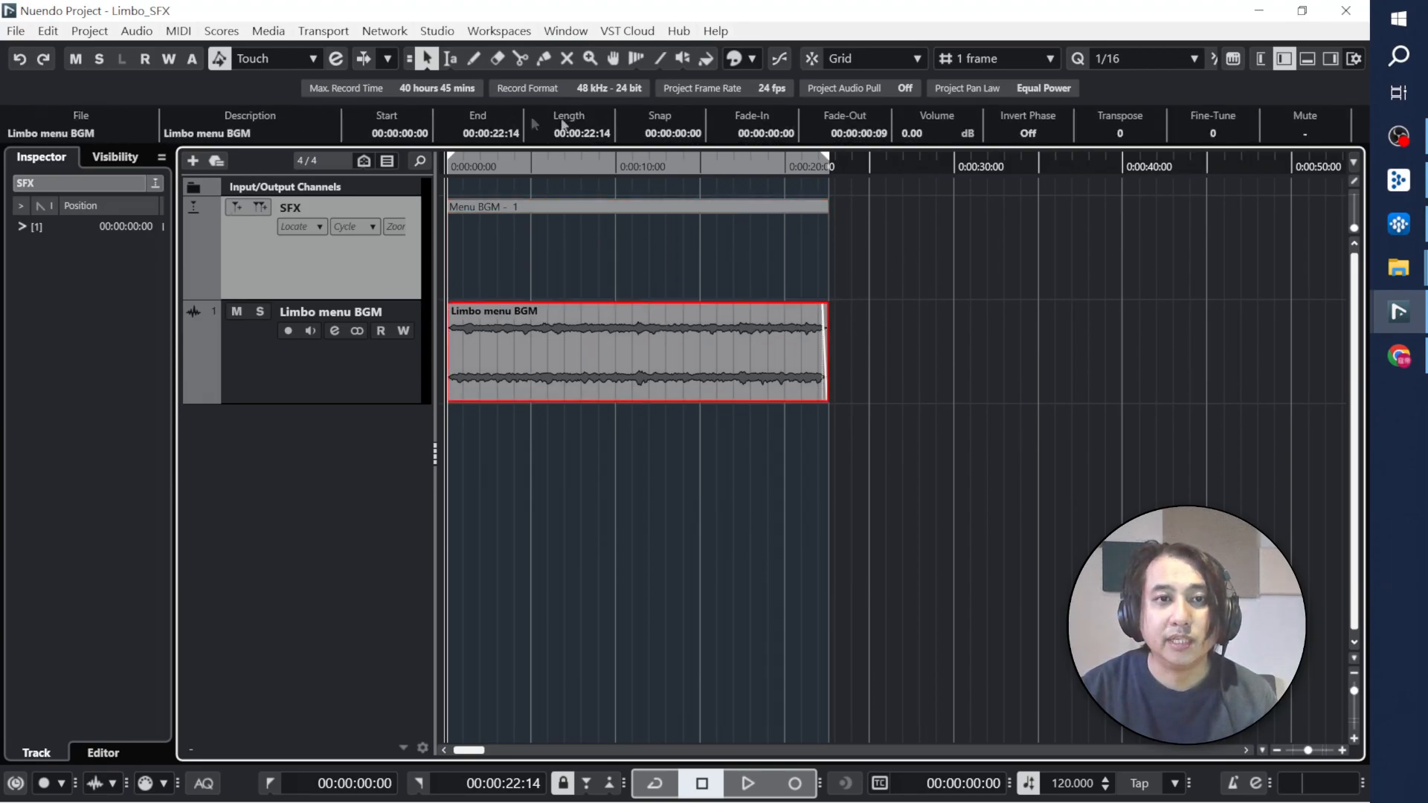
left_click(890, 255)
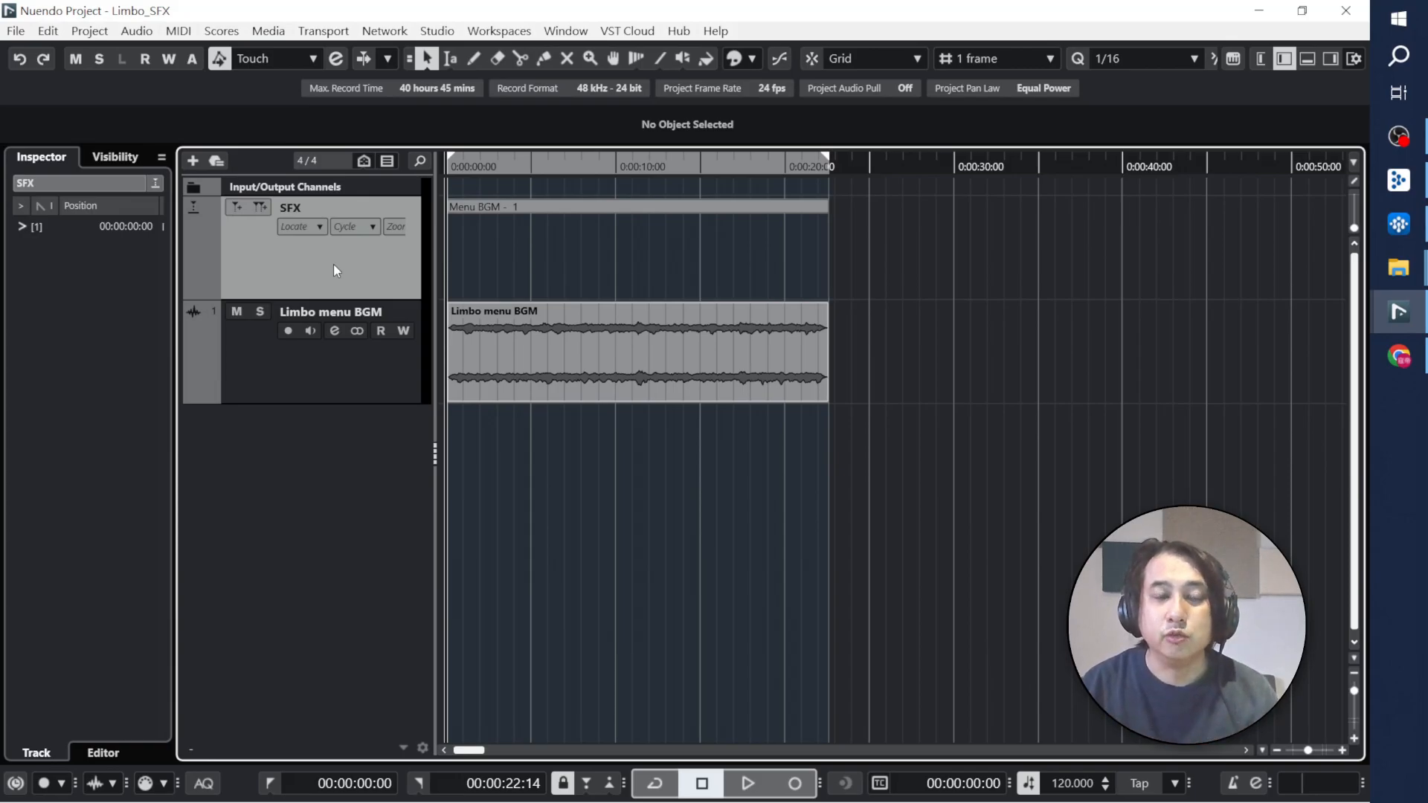
left_click(571, 208)
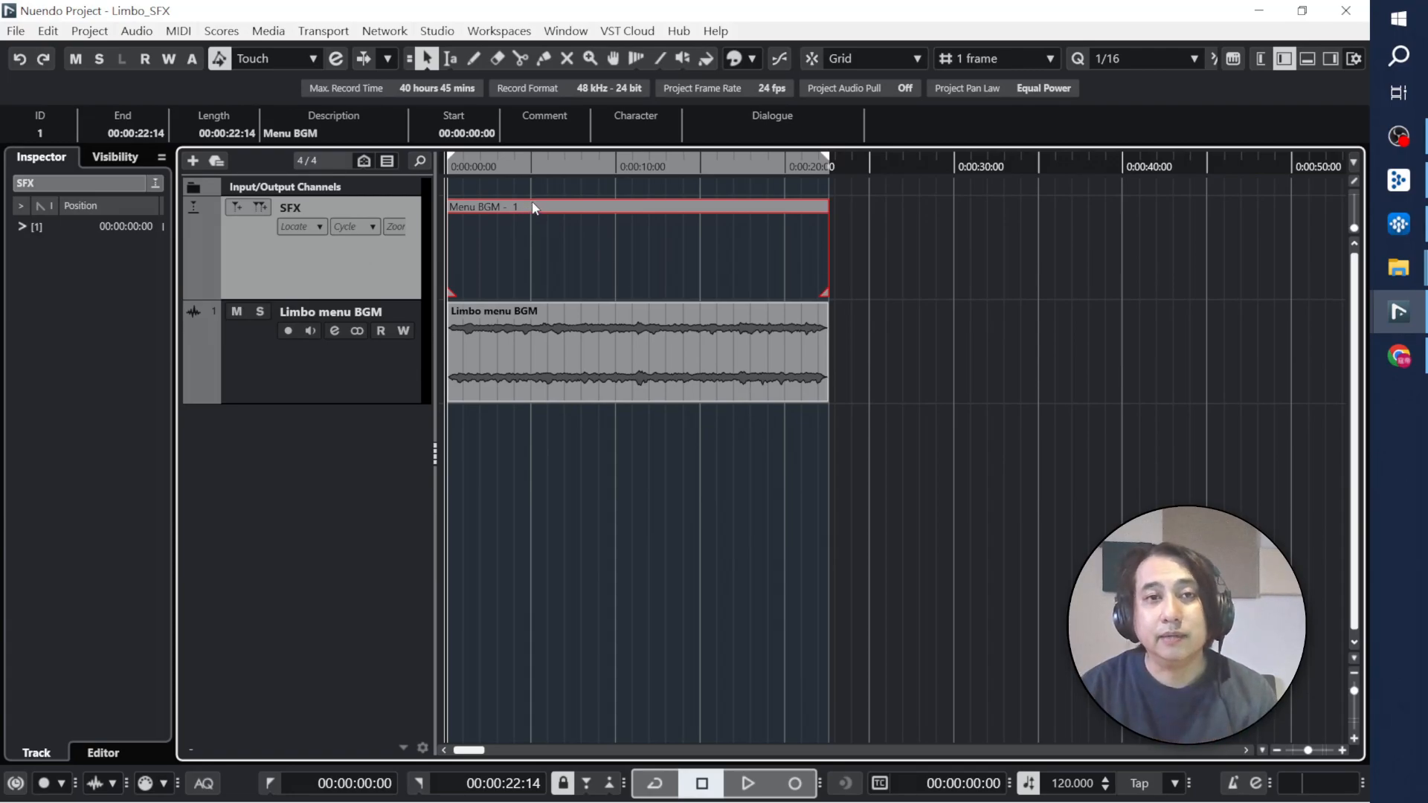
left_click(876, 251)
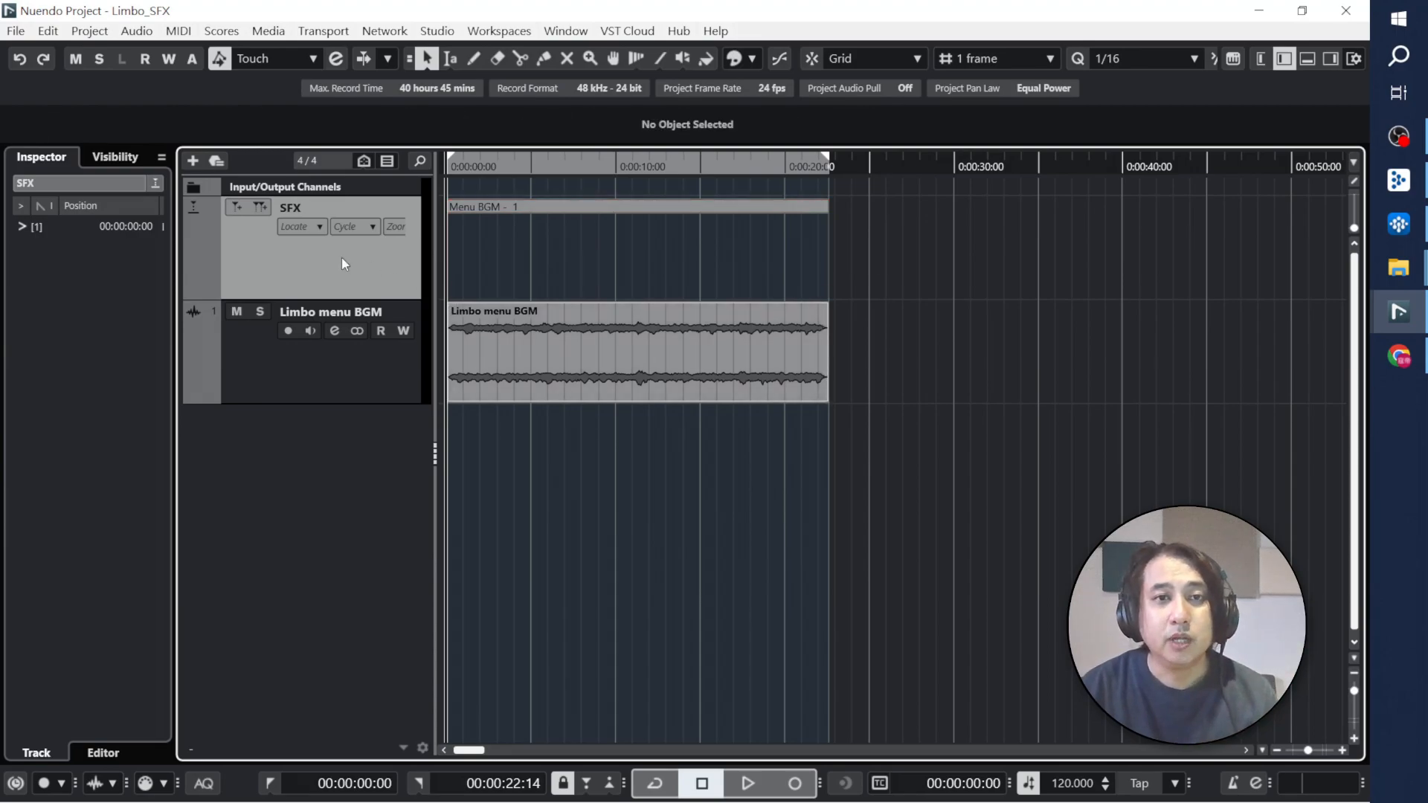
Step: Colorize the SFX marker track light blue and the Limbo menu BGM track a deeper blue
left_click(744, 60)
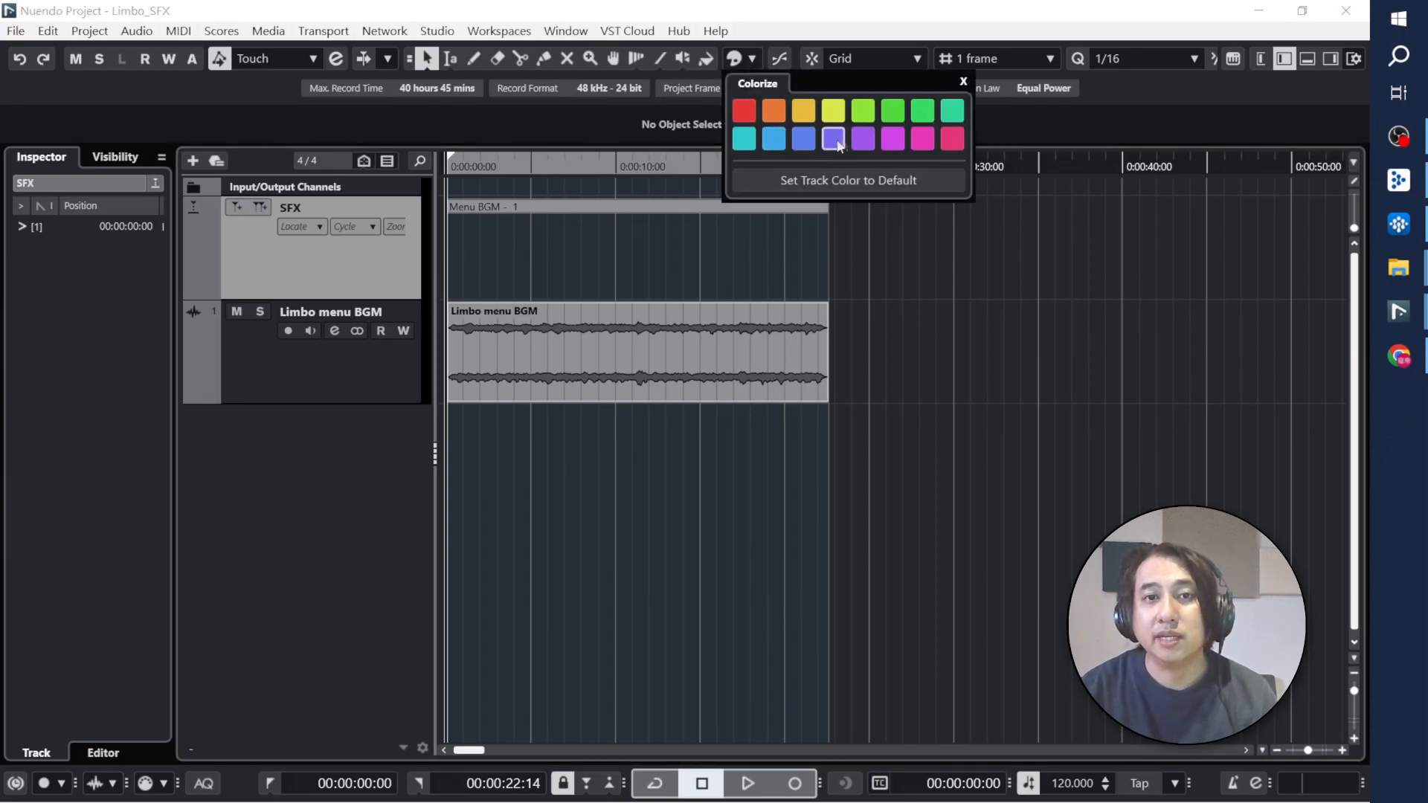
left_click(773, 139)
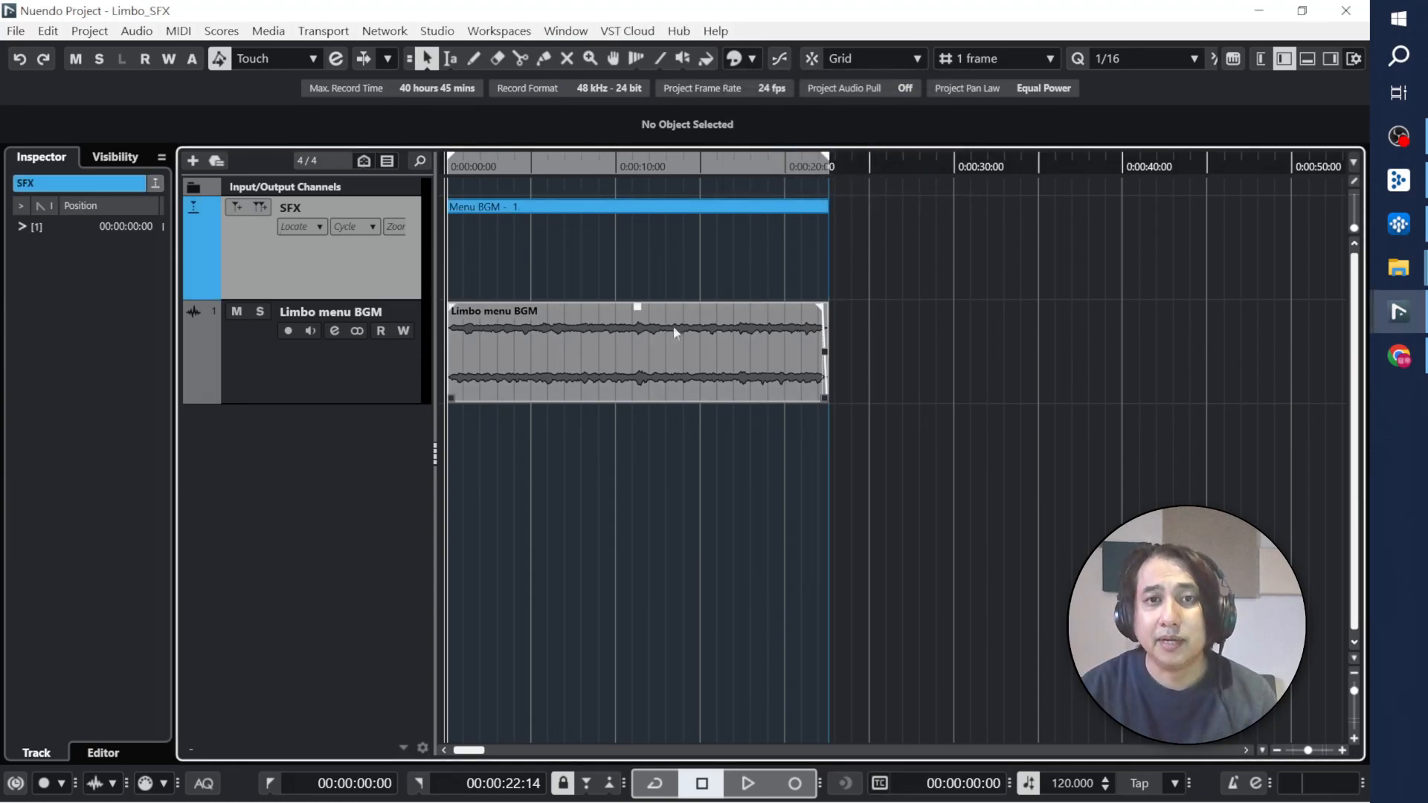
left_click(307, 380)
left_click(740, 59)
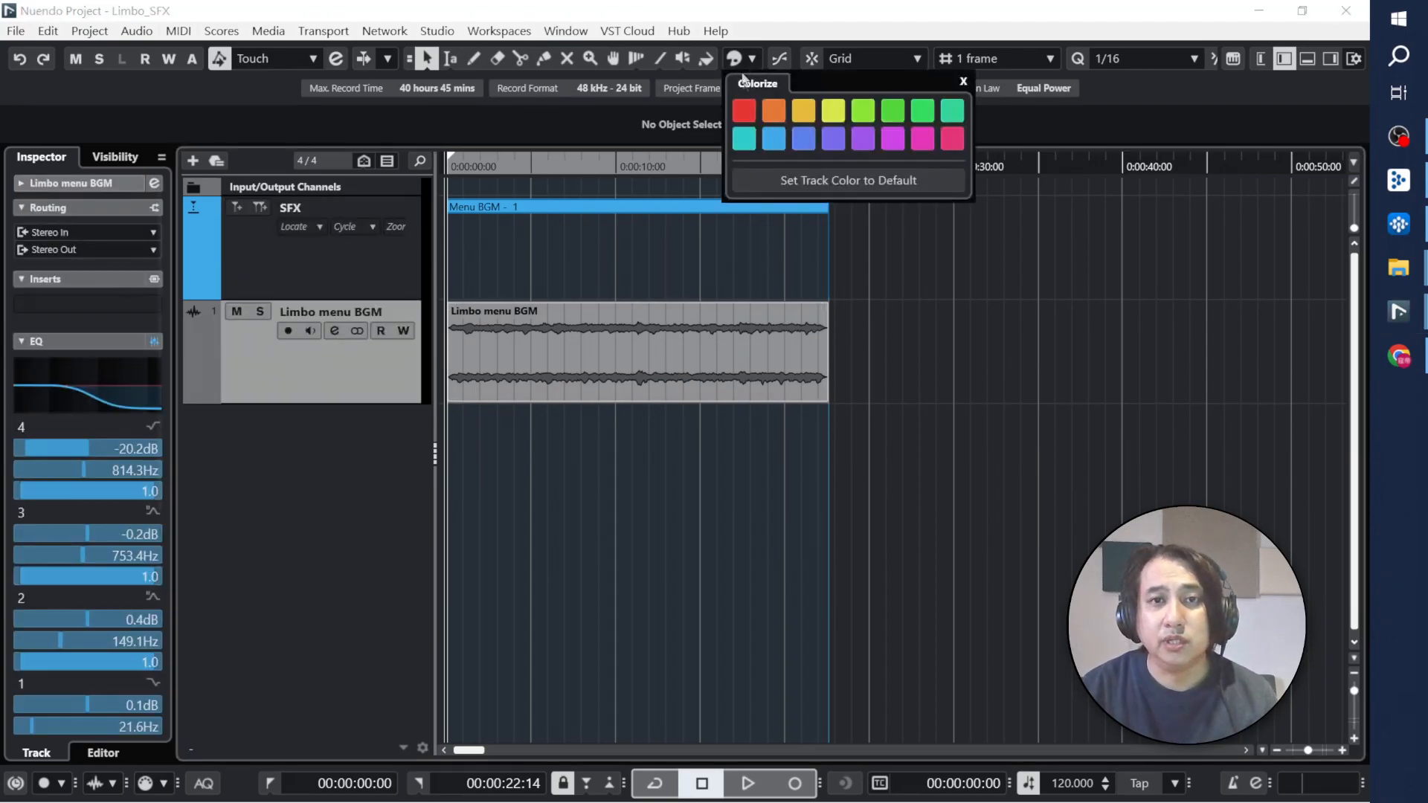
left_click(804, 139)
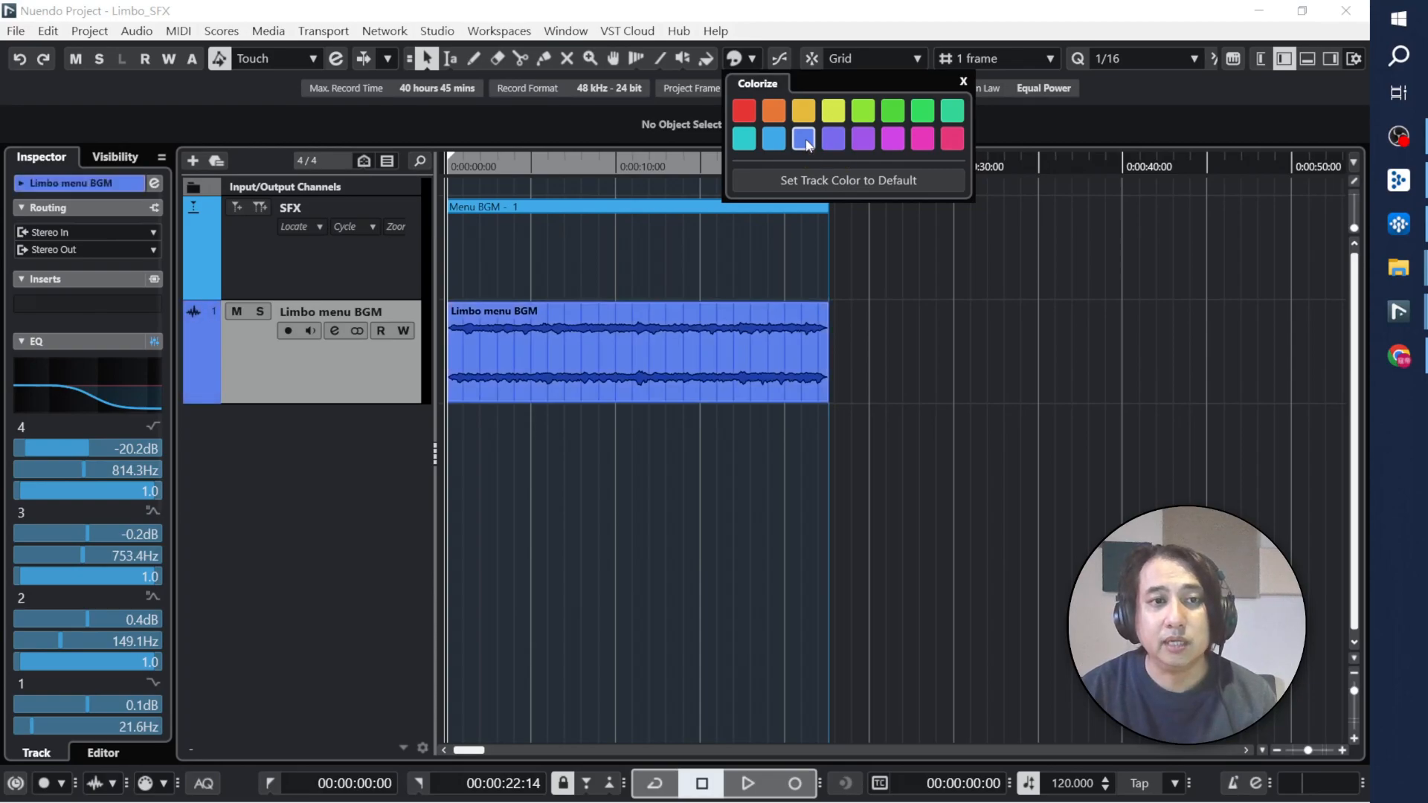
Step: Move the project cursor to 00:00:24:22 and add a position marker there on the SFX track
left_click(373, 281)
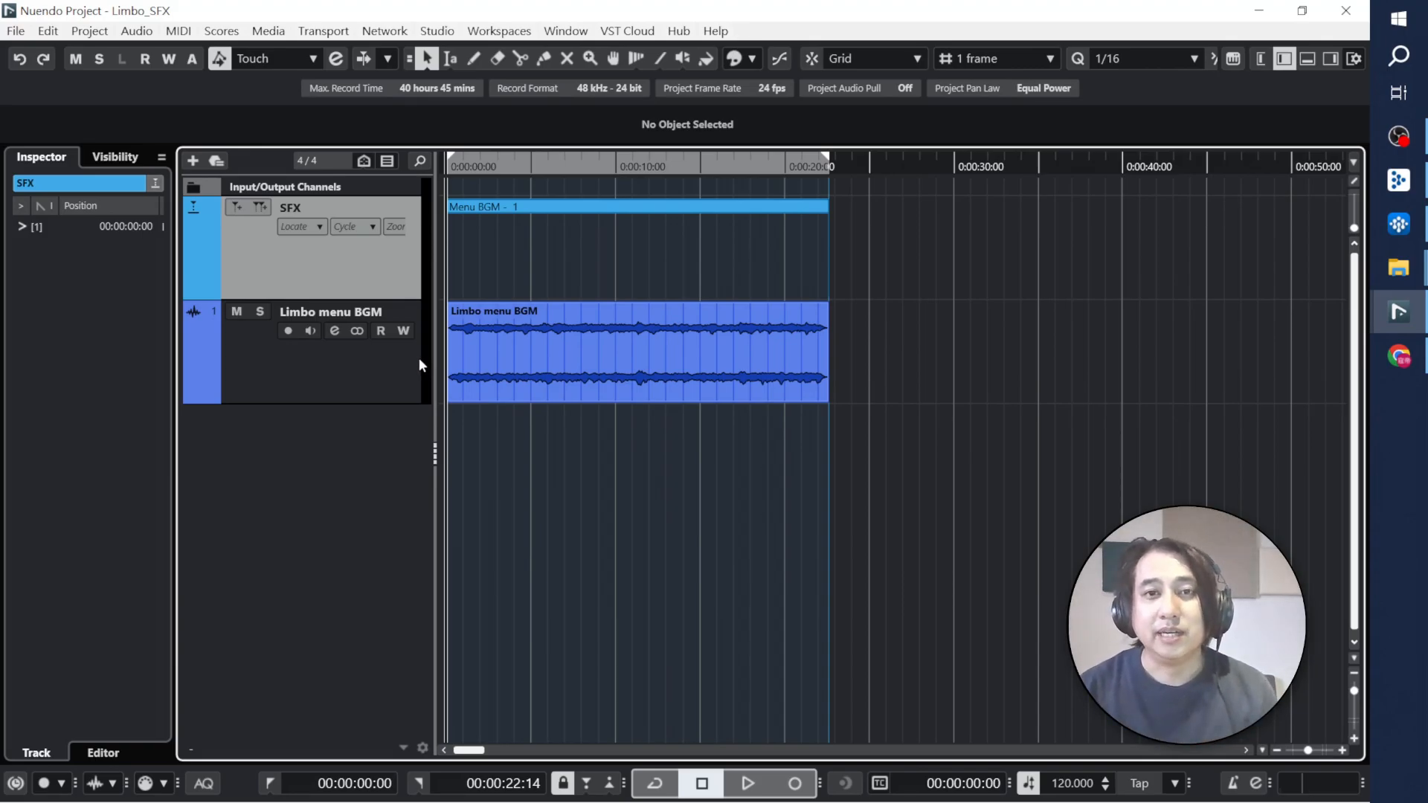
left_click(874, 165)
left_click_drag(874, 165, 871, 166)
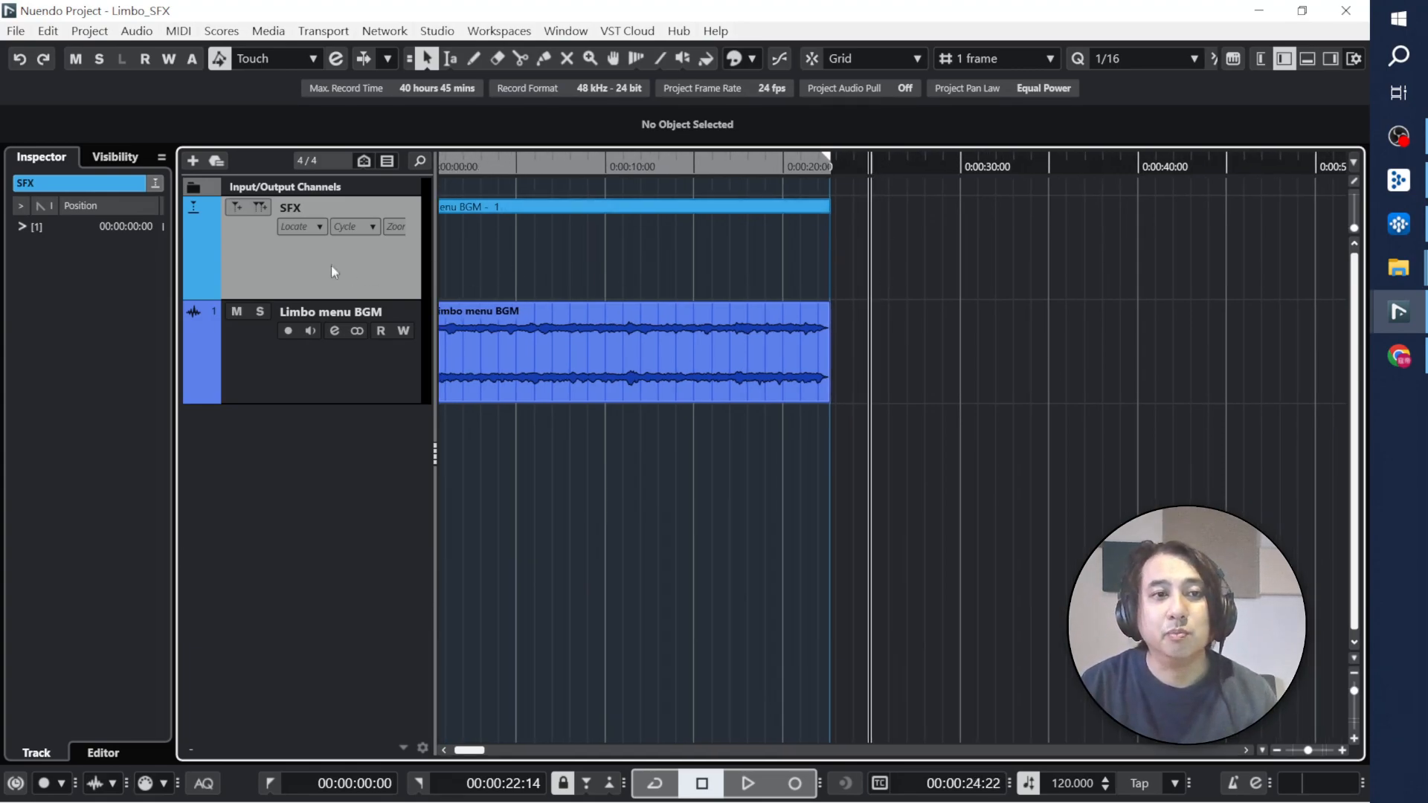
left_click(238, 211)
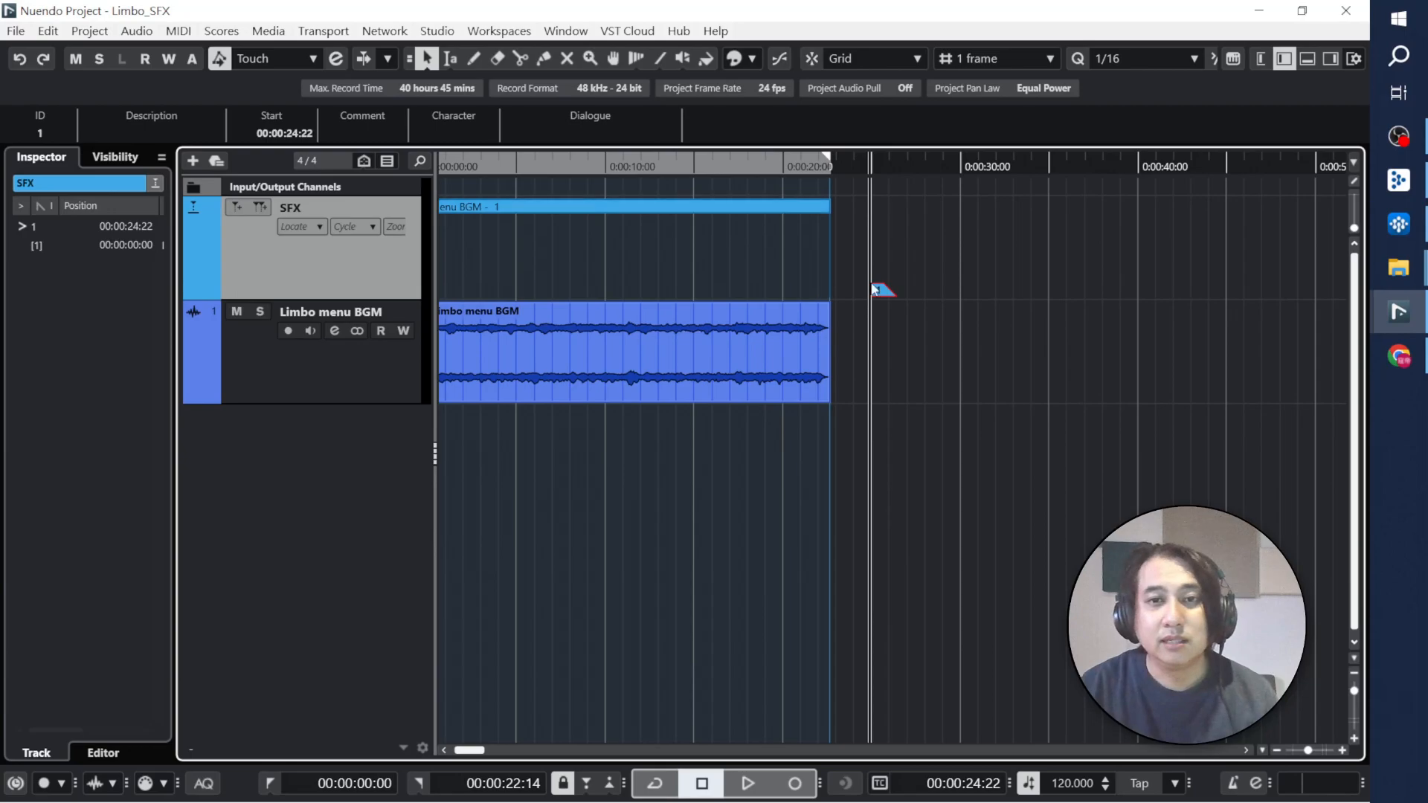
Step: Set the description of the position marker after the menu BGM to Footsteps
left_click(131, 128)
type("Foo")
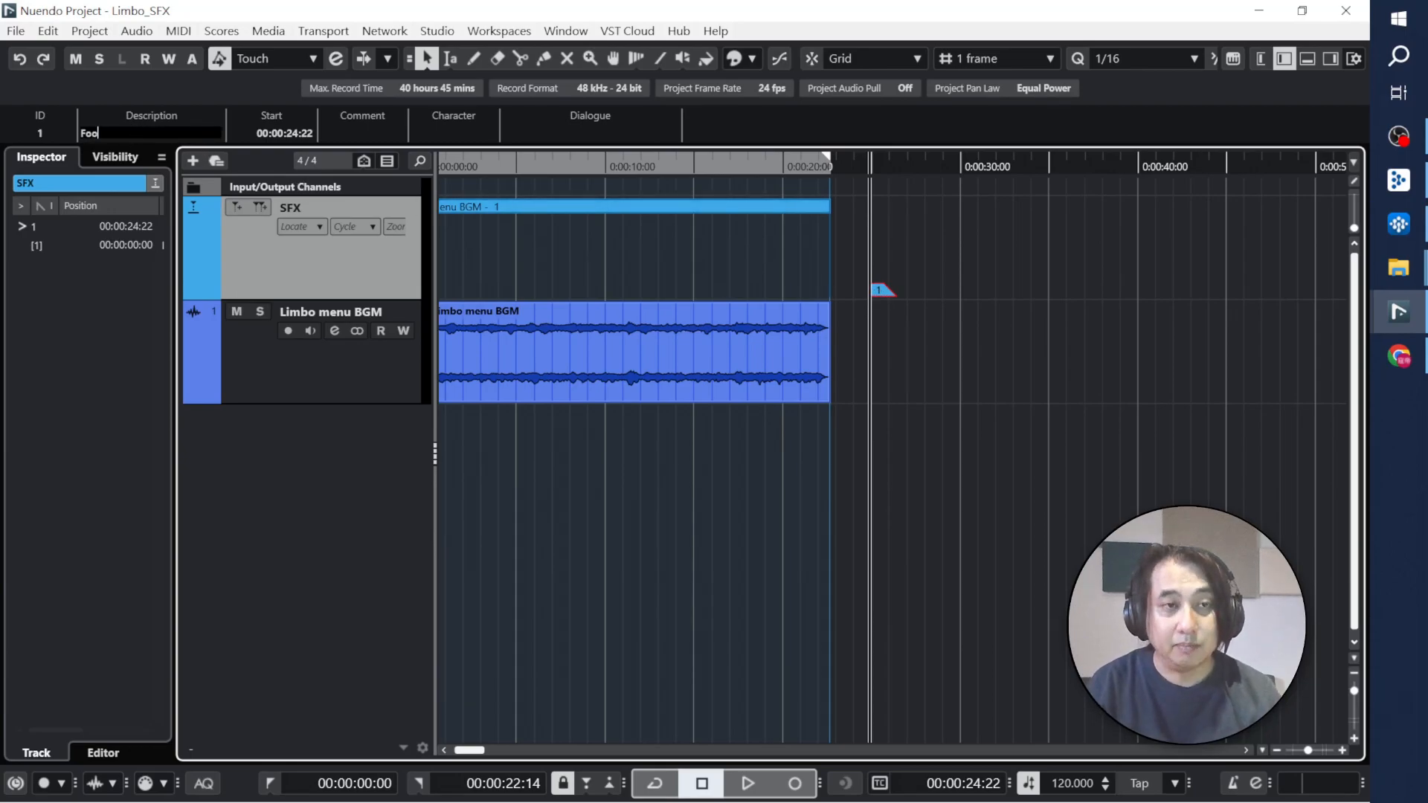
type("tsteps")
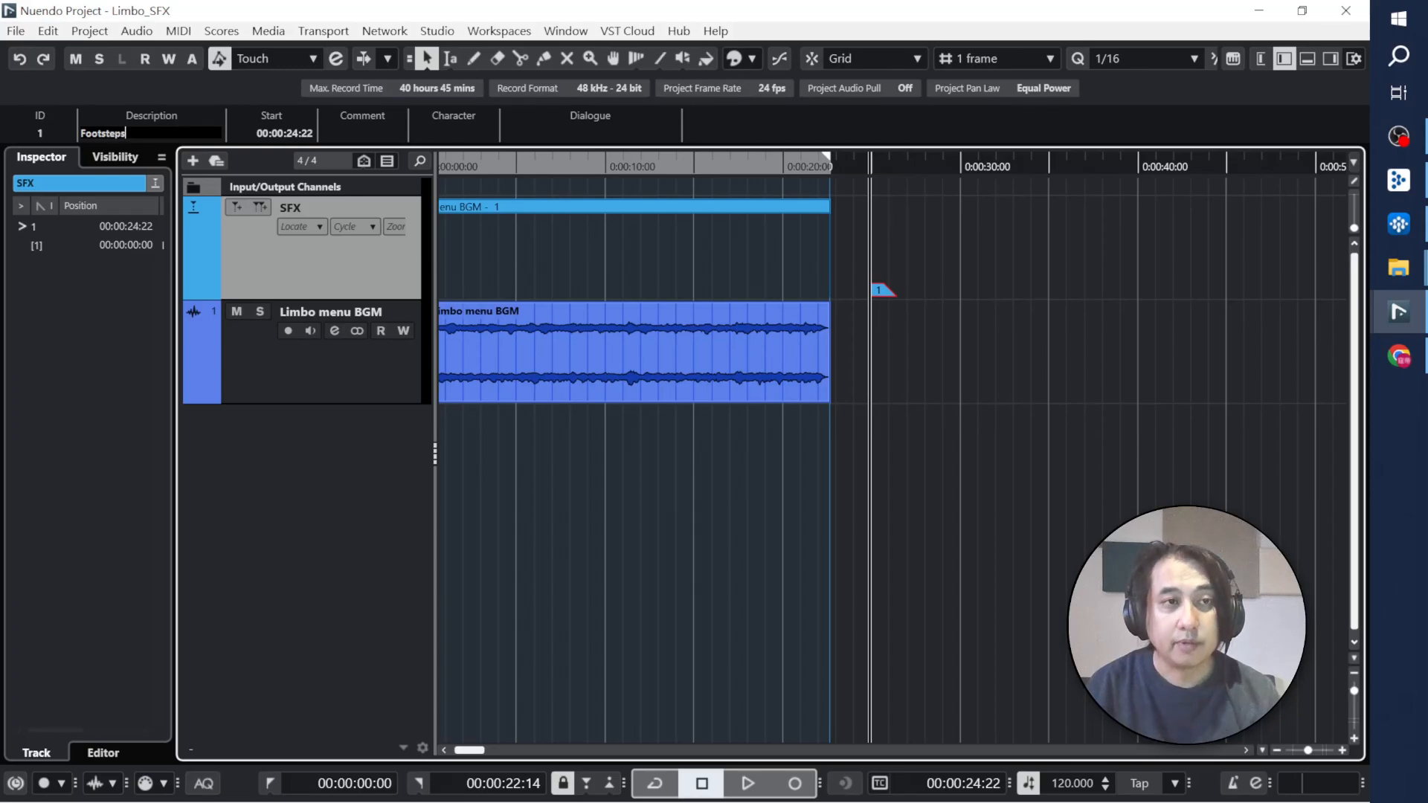
key("Return")
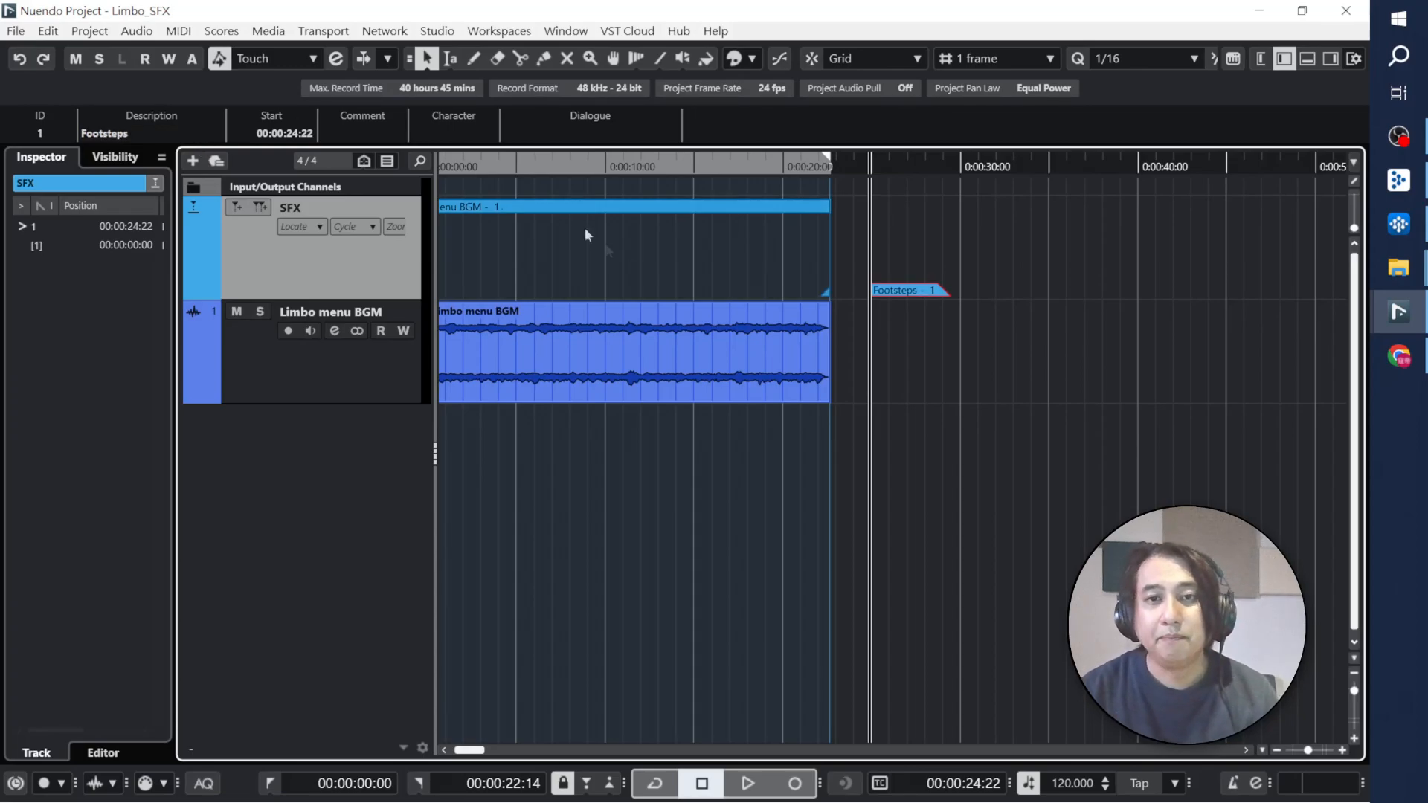
left_click(896, 360)
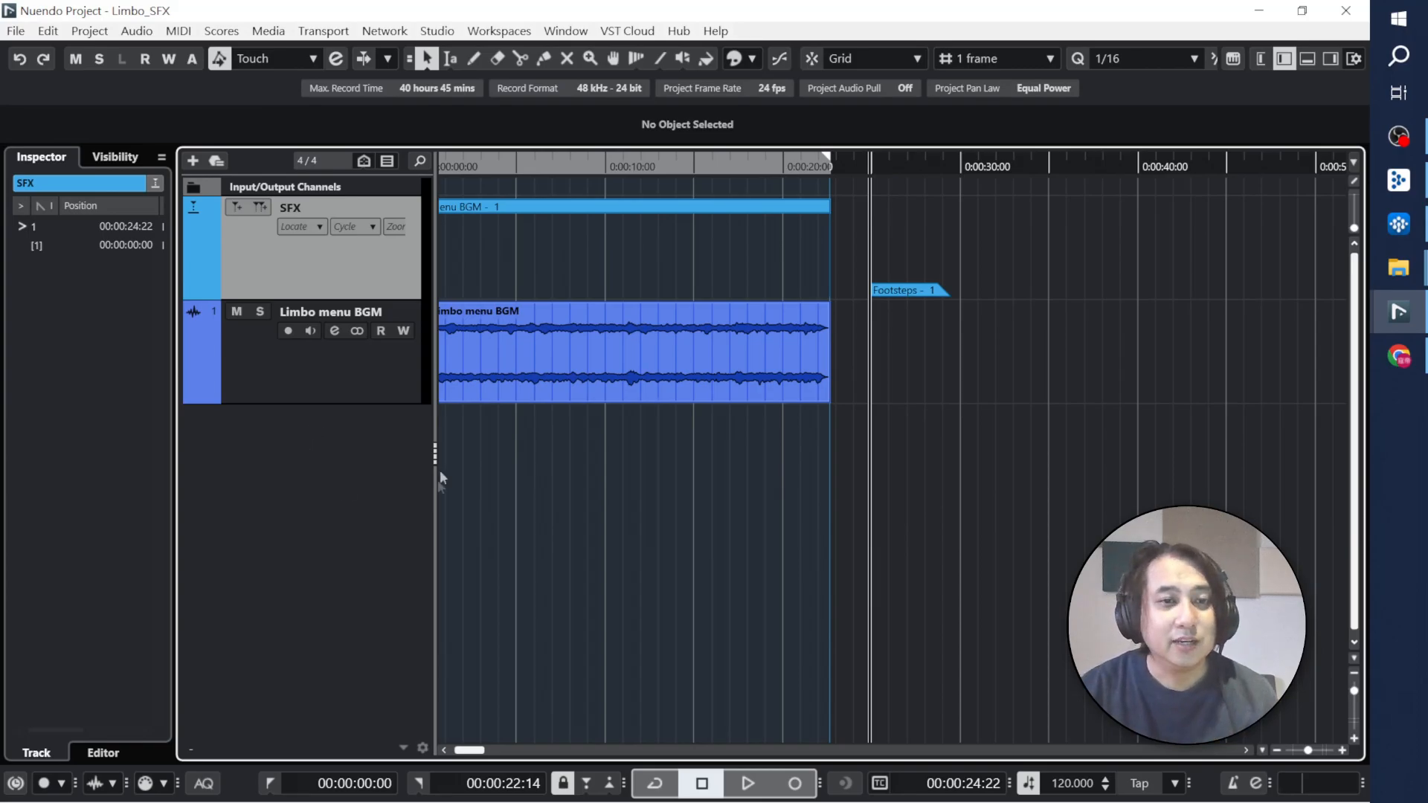
Step: Add one mono audio track named Footsteps, routed to Stereo Out
right_click(269, 447)
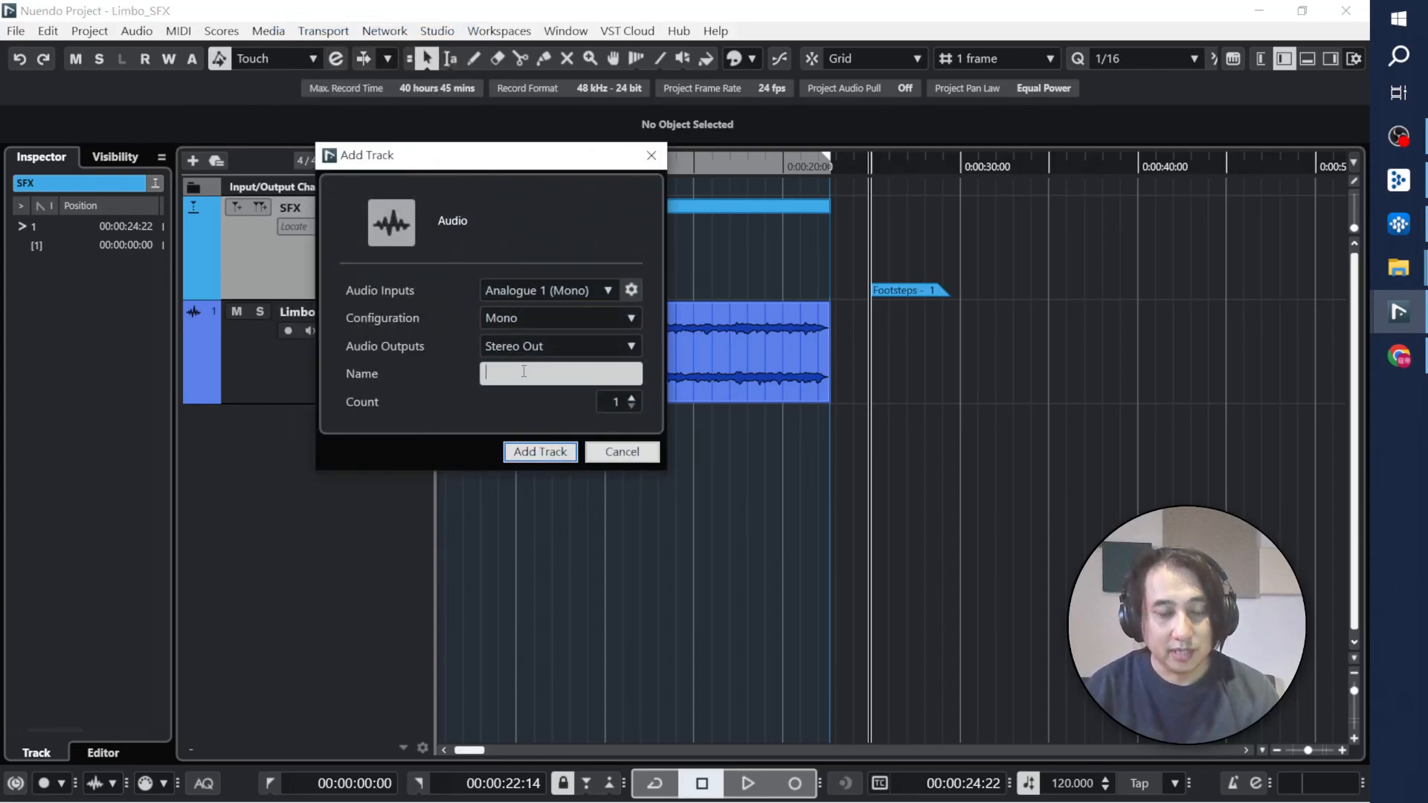
type("Foot")
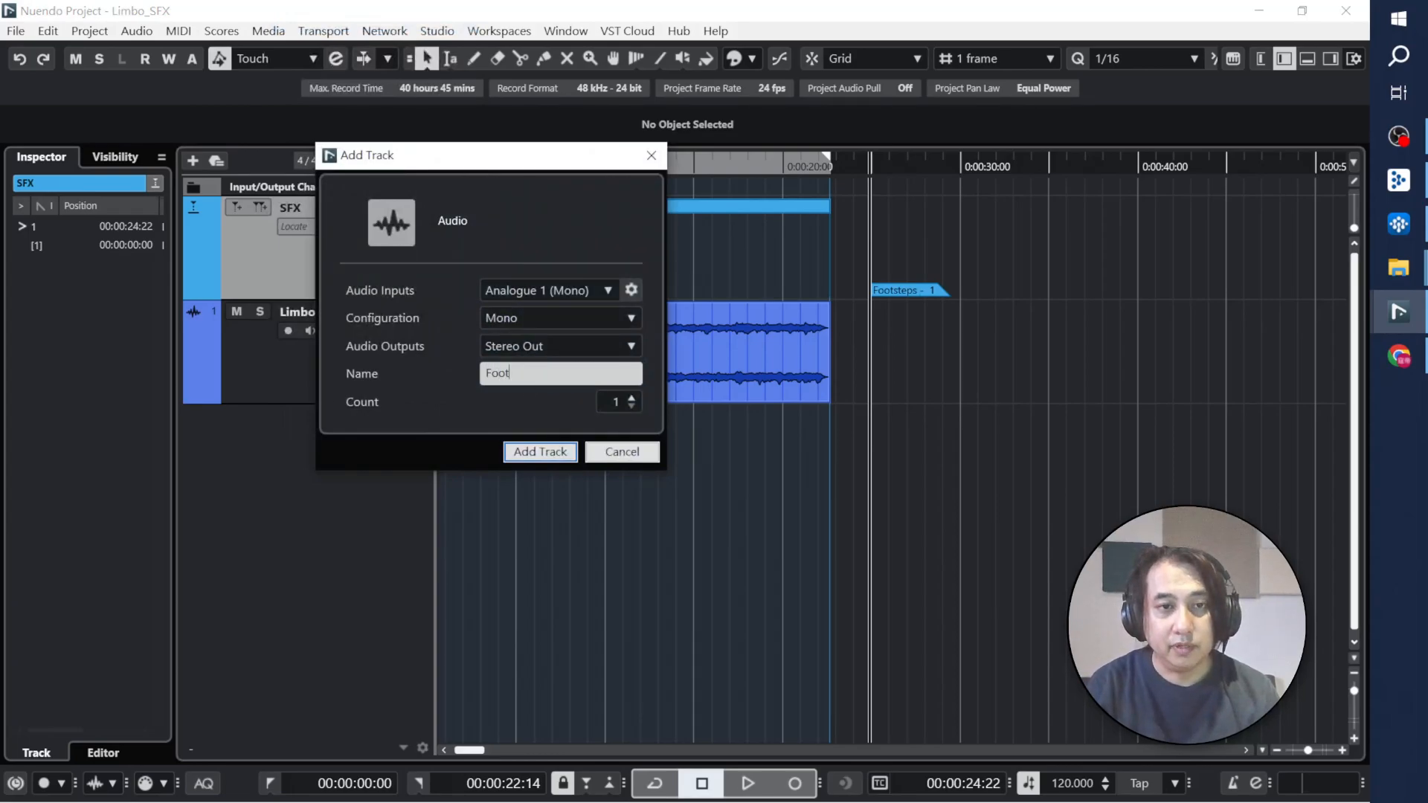
type("steps")
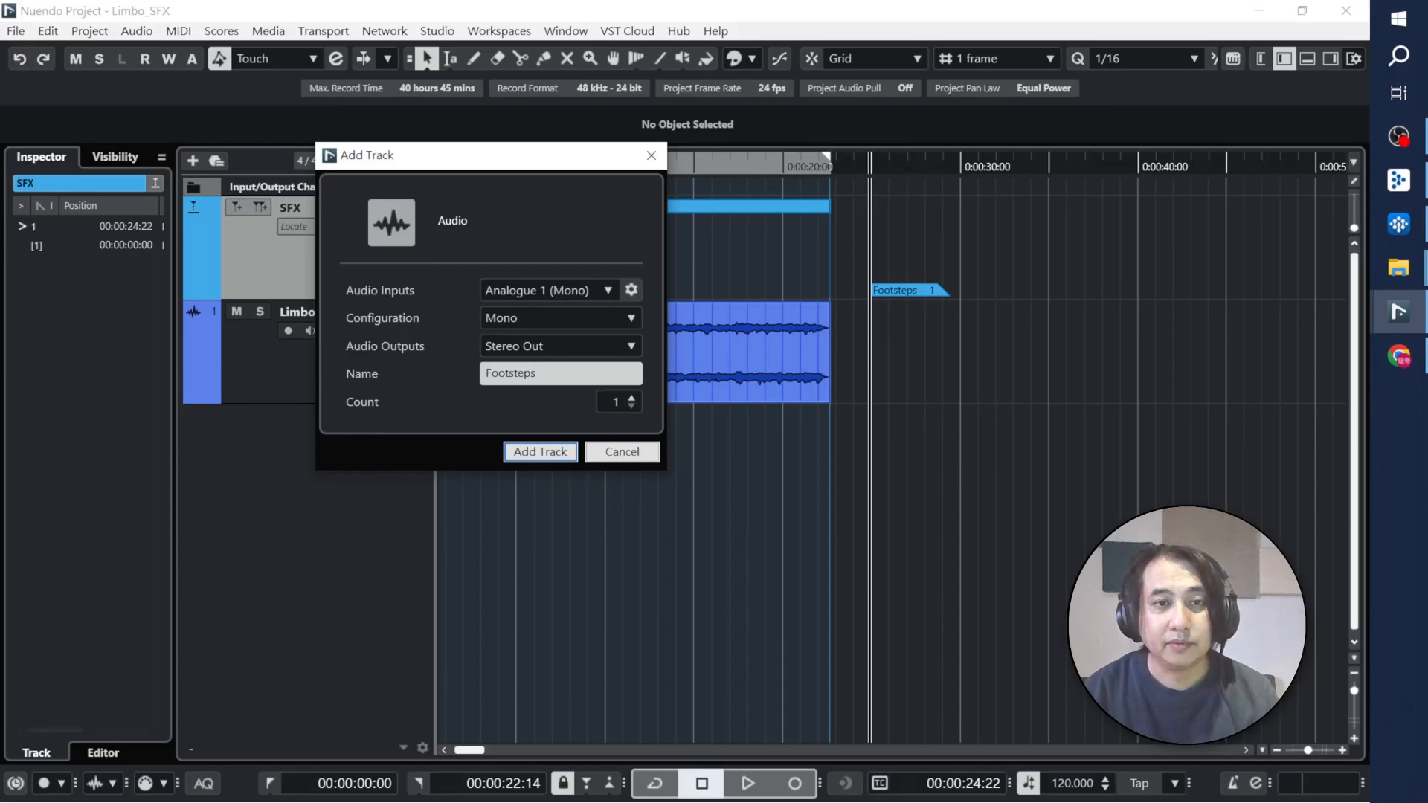
key("Return")
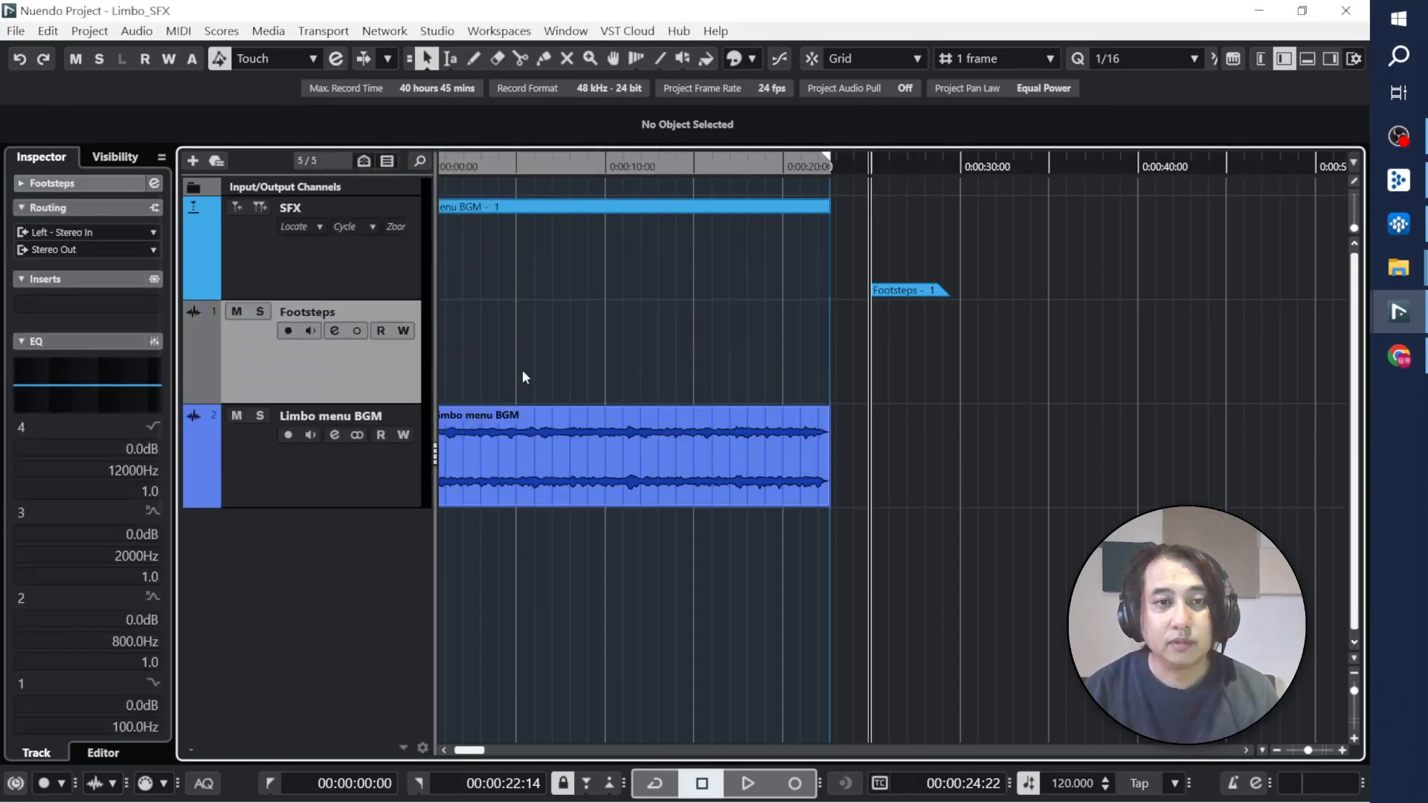
Step: Rename the Footsteps audio track to Footsteps Dirt
double_click(309, 320)
left_click(395, 313)
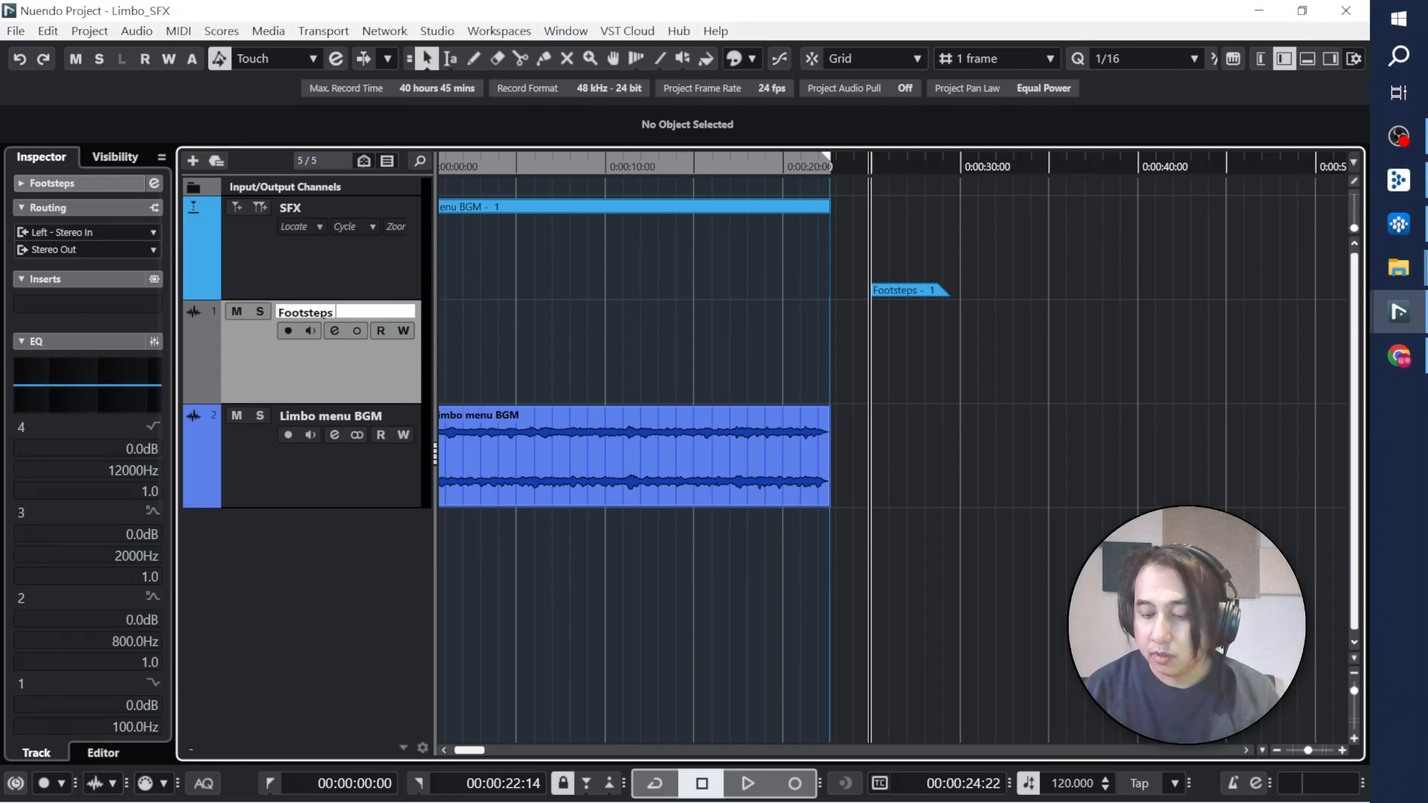
type("Dirt")
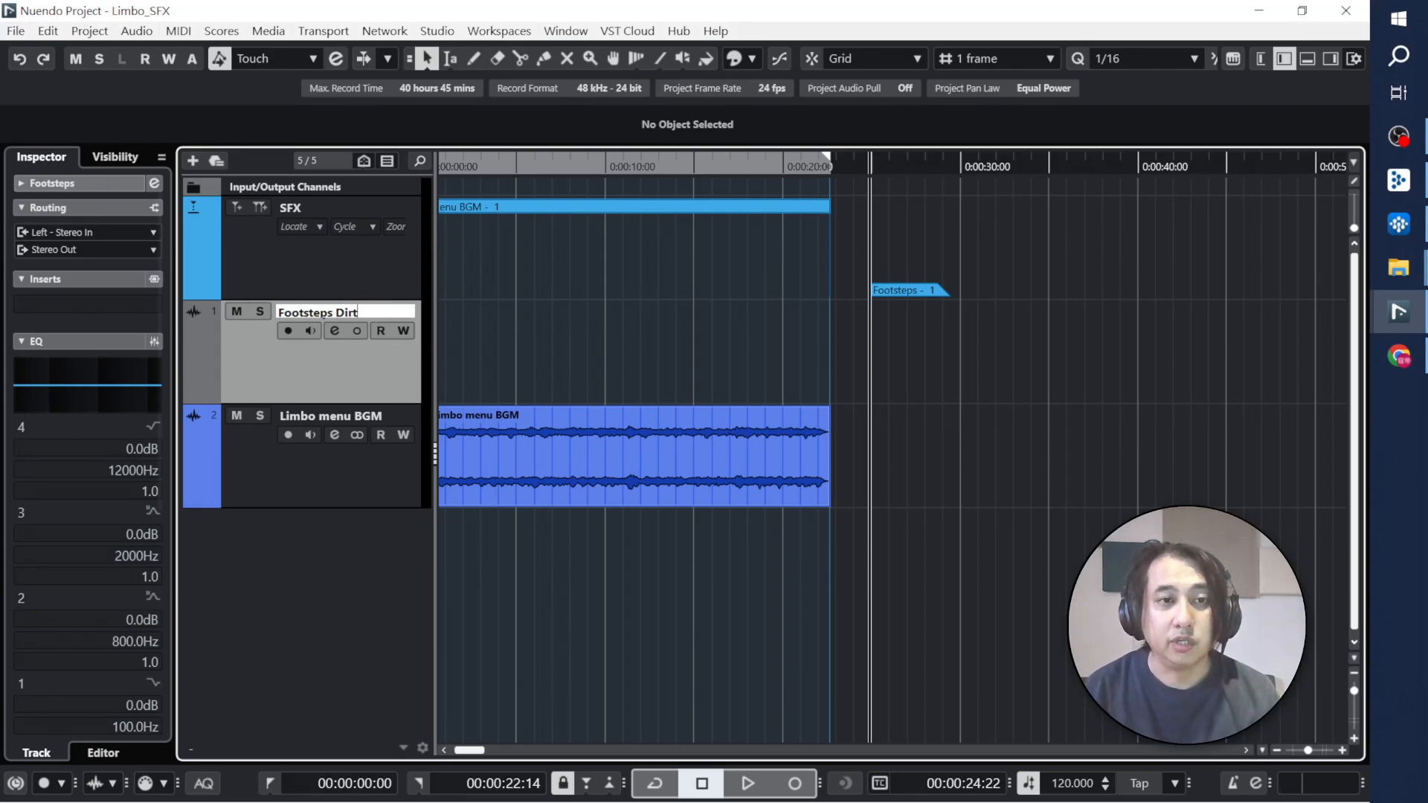
key("Return")
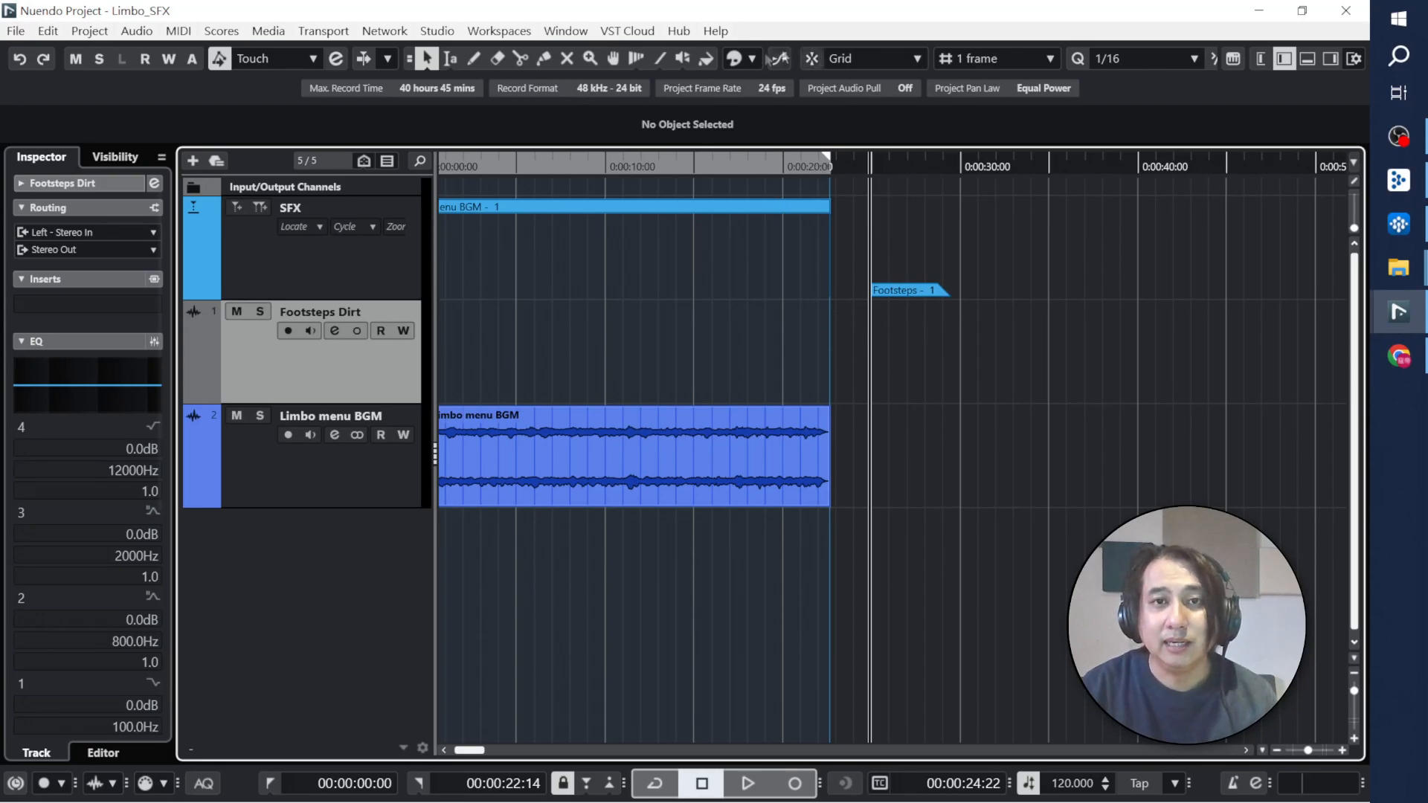
Step: Colour the Footsteps Dirt track blue, matching the Limbo menu BGM track
left_click(748, 61)
left_click(810, 145)
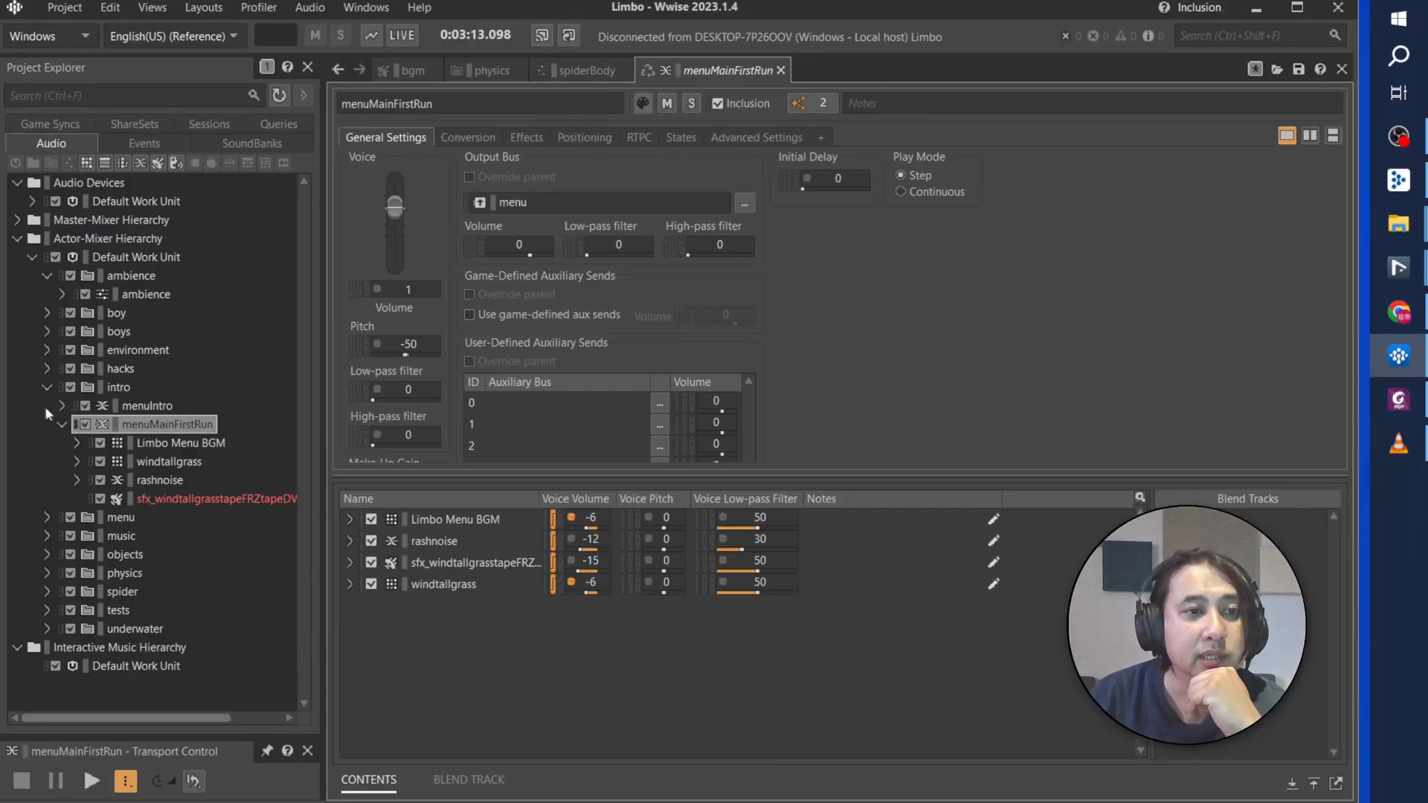
Step: In Wwise, expand the boy hierarchy down to run_step_grass in push_run_step and show the sounds inside step_heel_grass
left_click(46, 388)
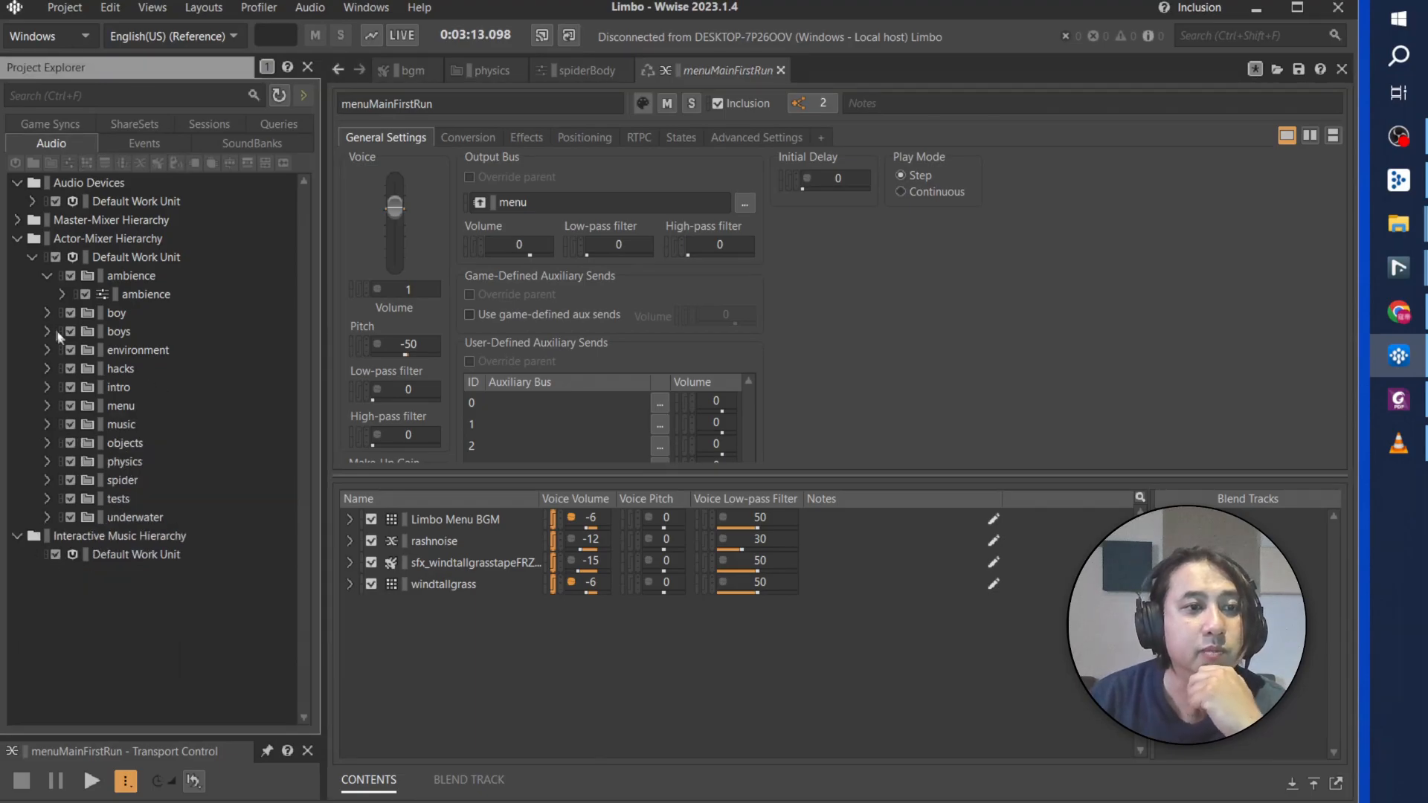
left_click(50, 312)
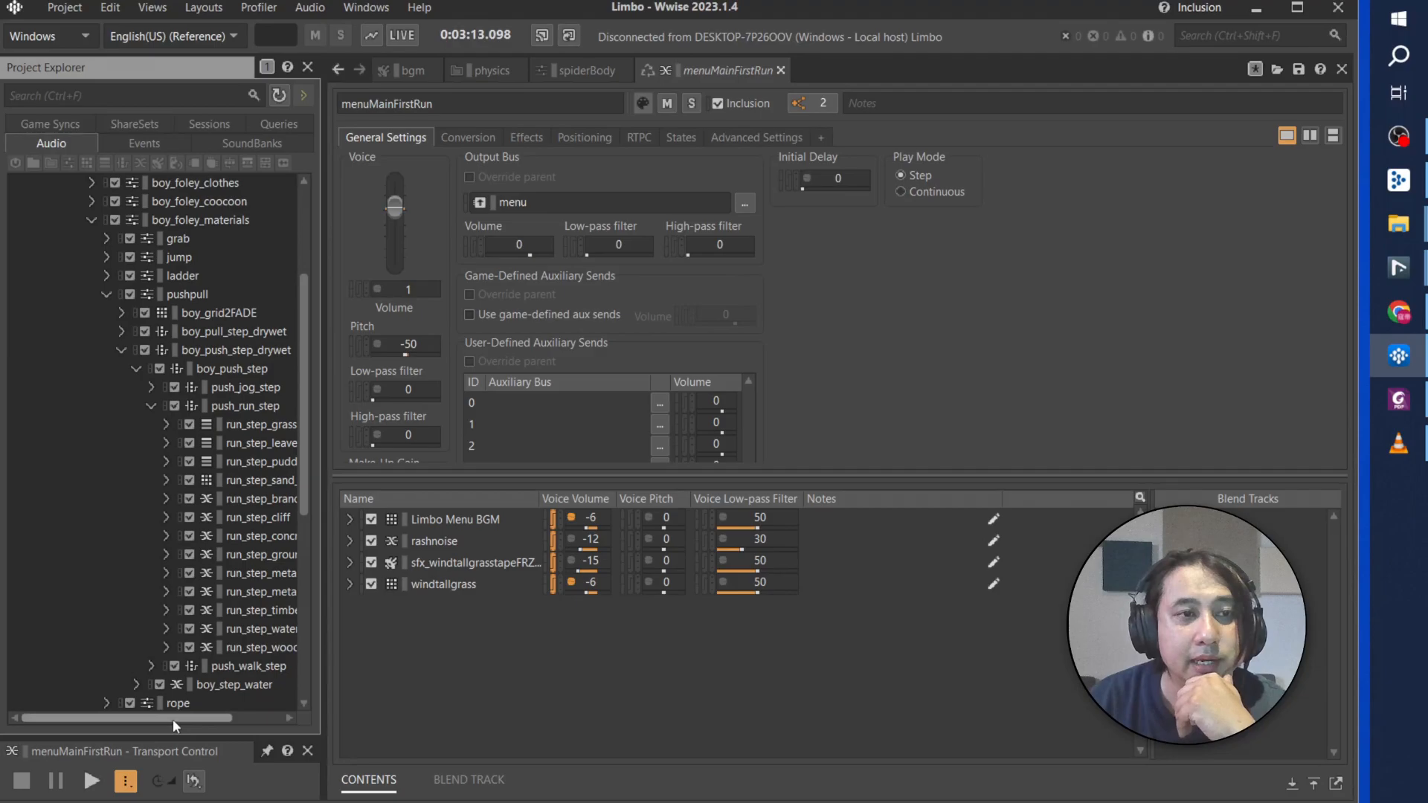
left_click_drag(173, 719, 226, 717)
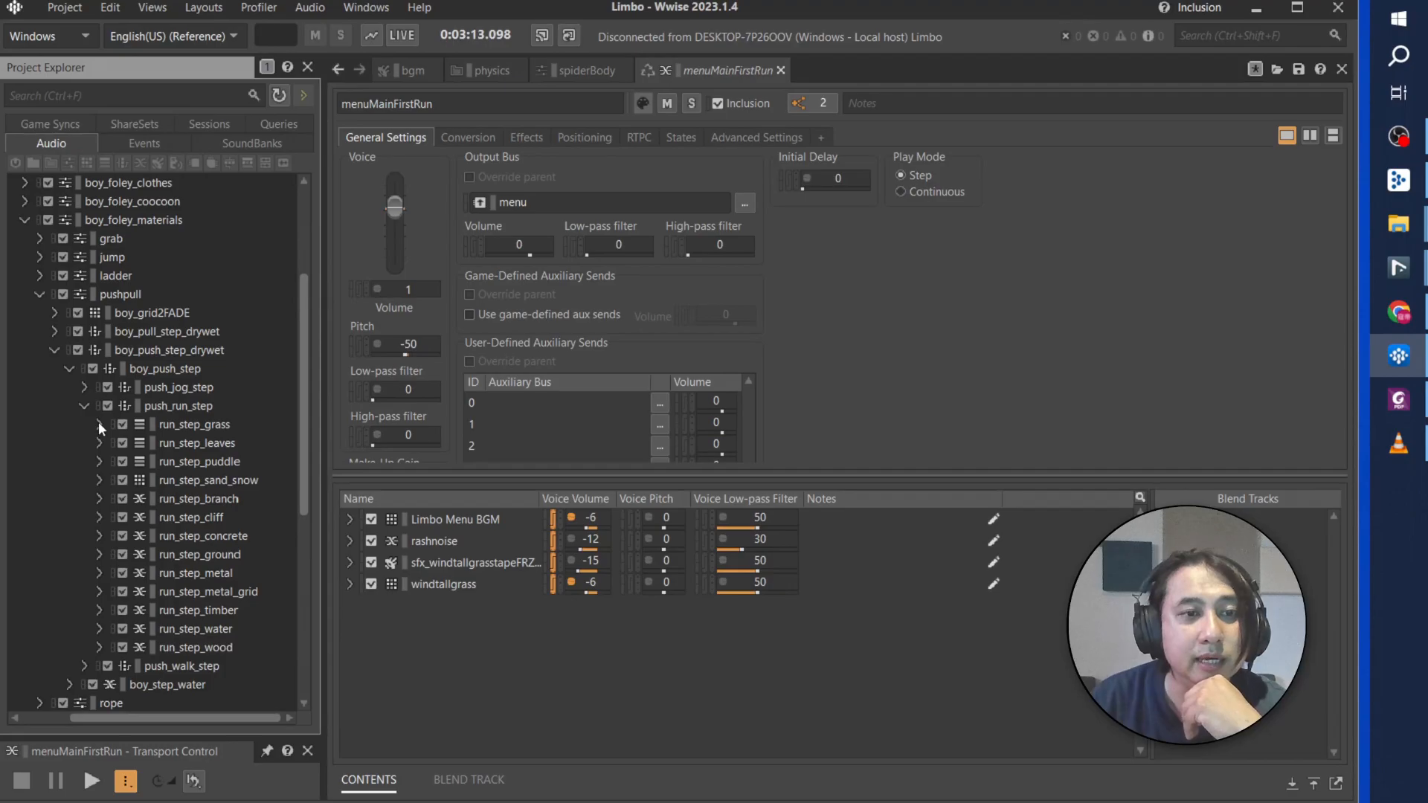
left_click(213, 425)
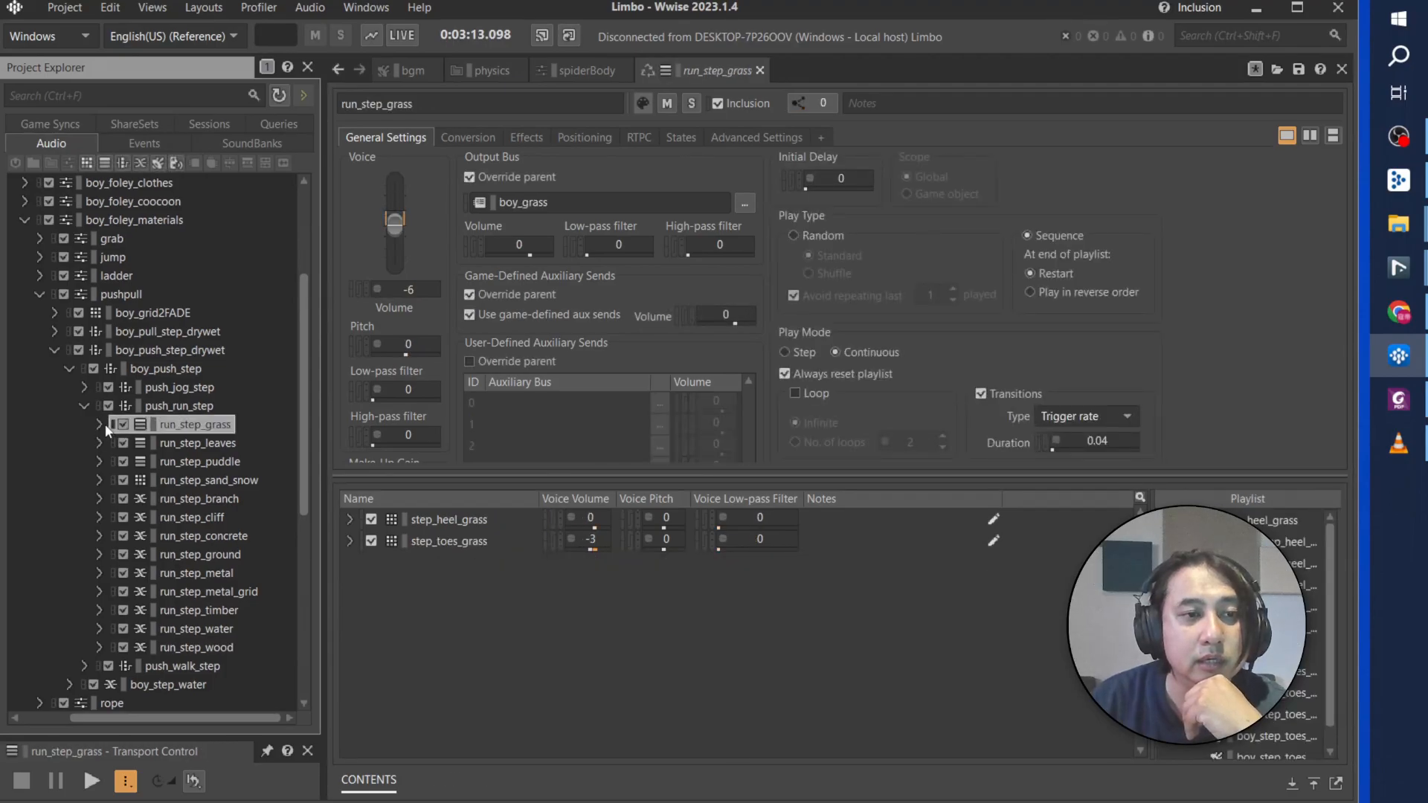
left_click(102, 424)
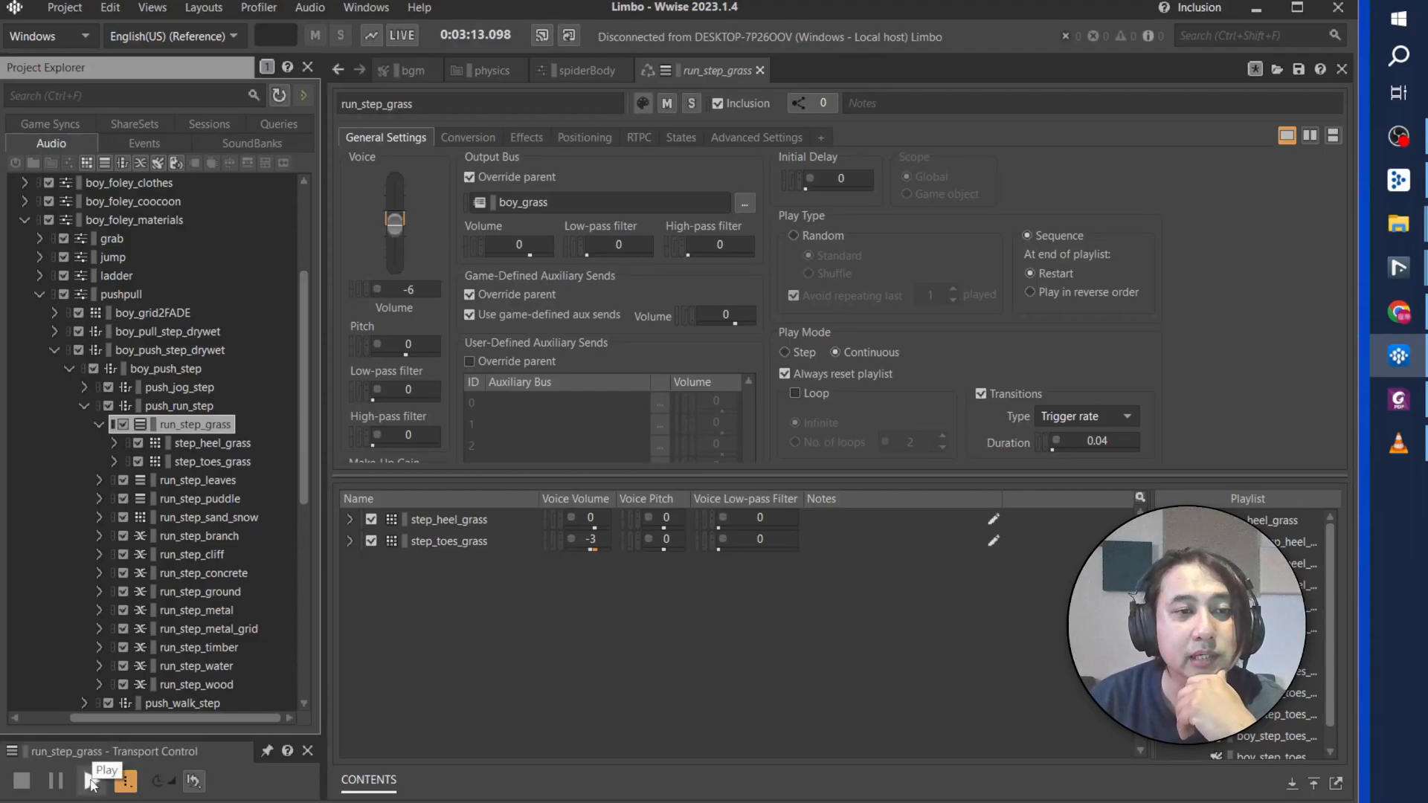
left_click(114, 442)
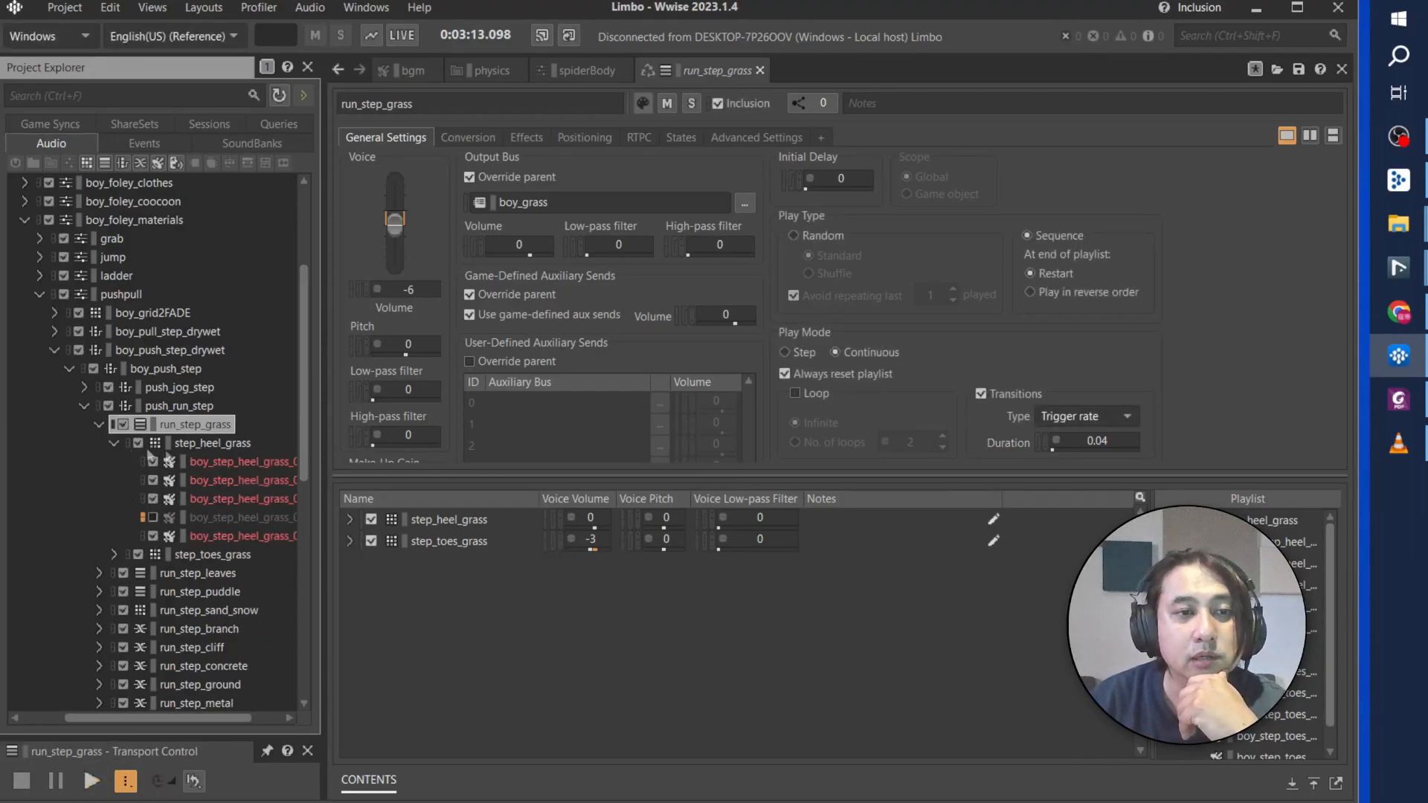
Step: Audition the run_step_grass, step_heel_grass and step_toes_grass containers in turn
left_click(87, 789)
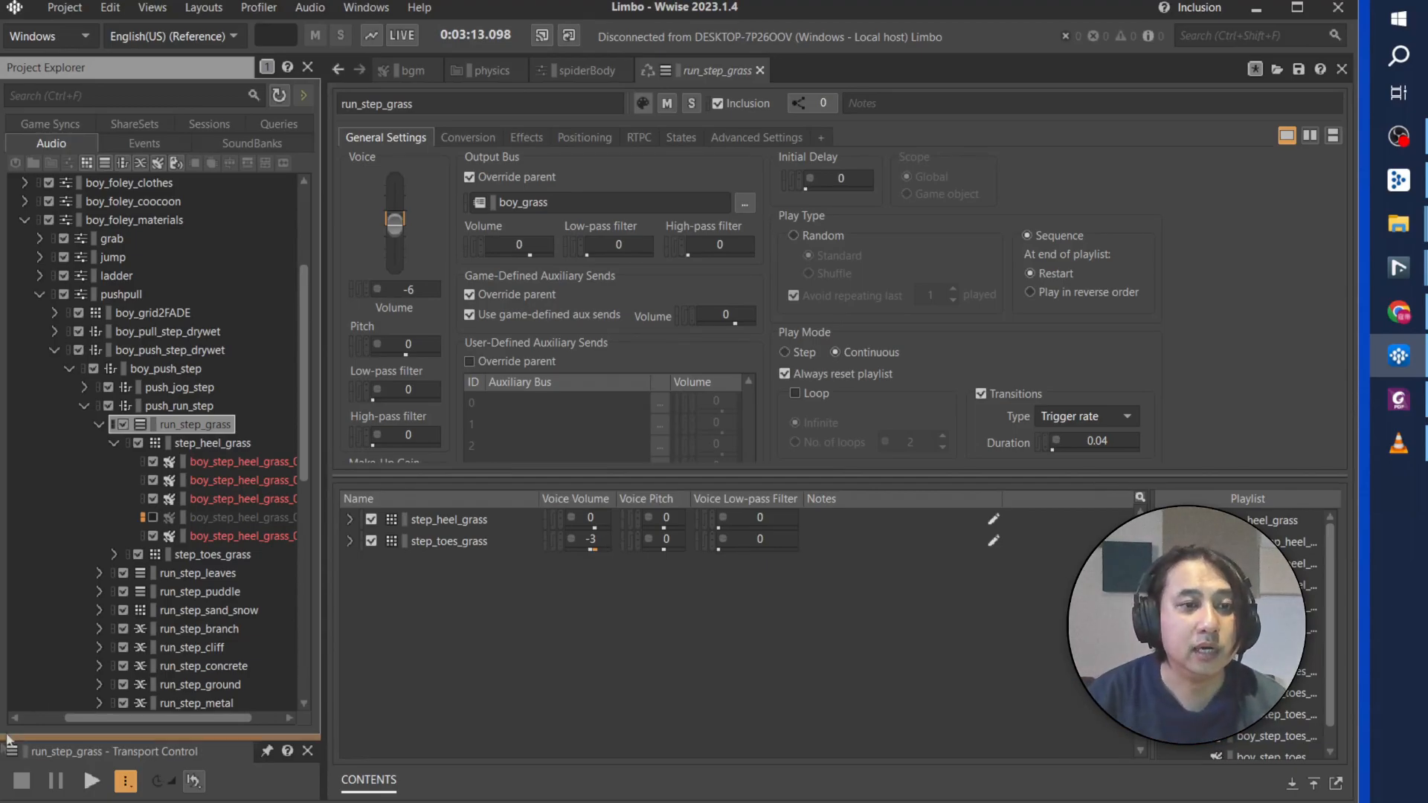
left_click(208, 445)
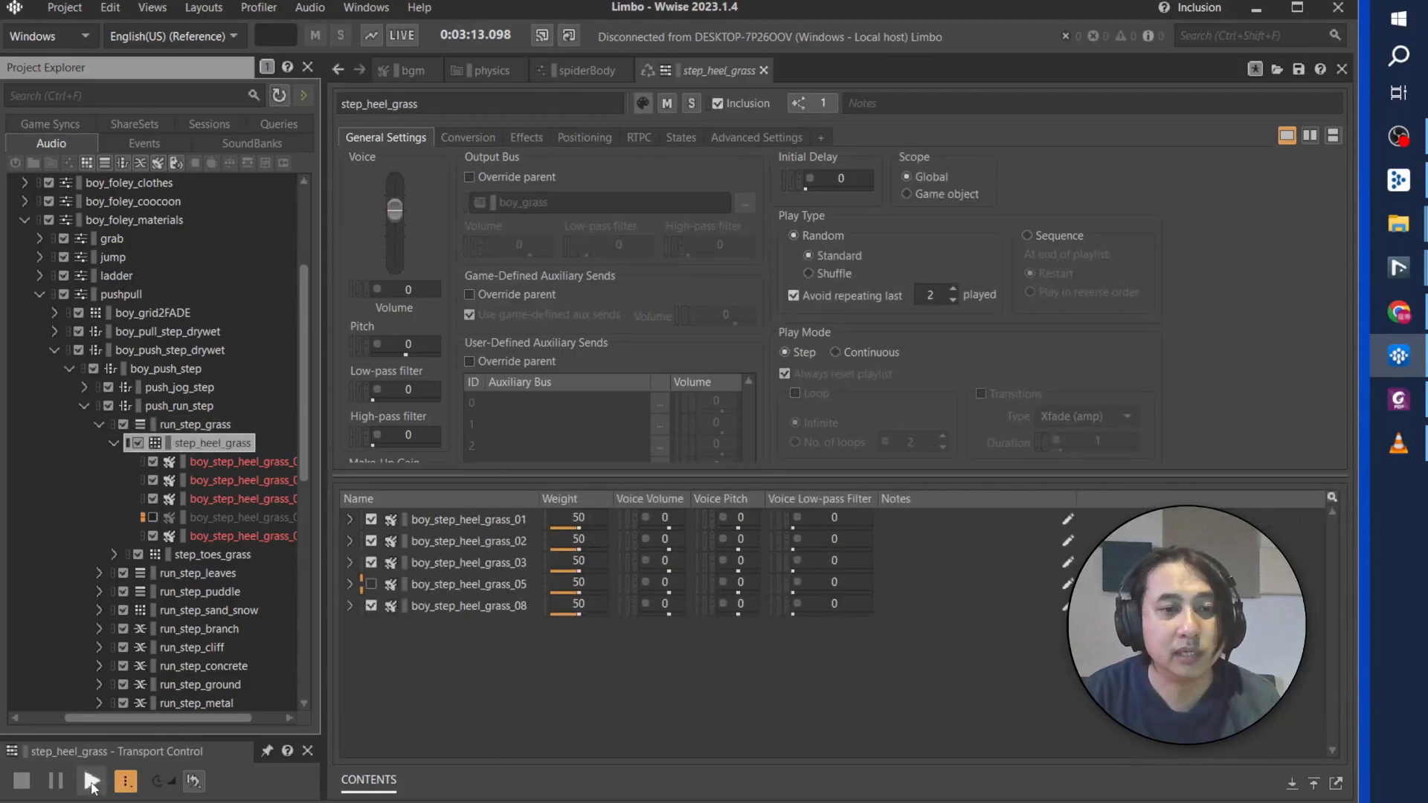
left_click(90, 781)
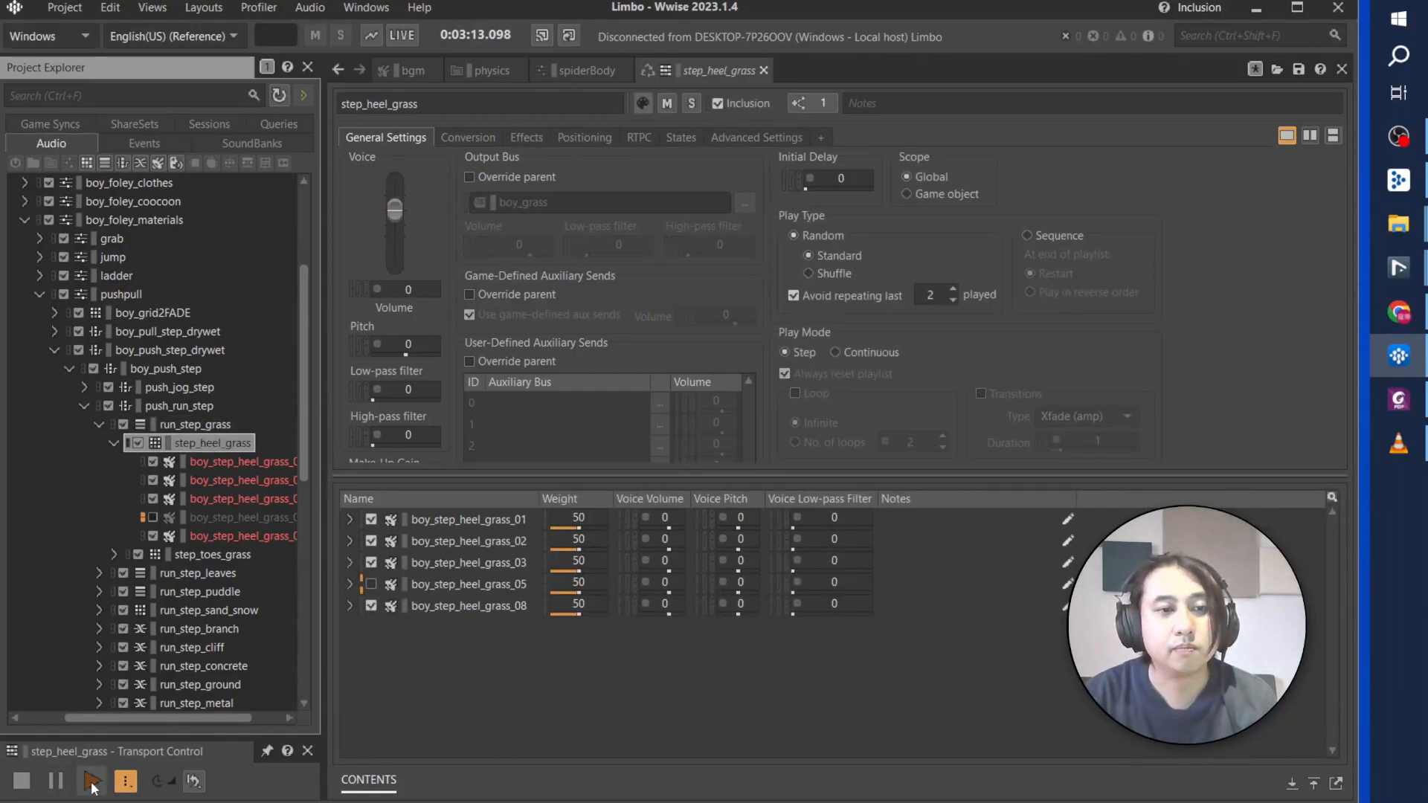
left_click(196, 554)
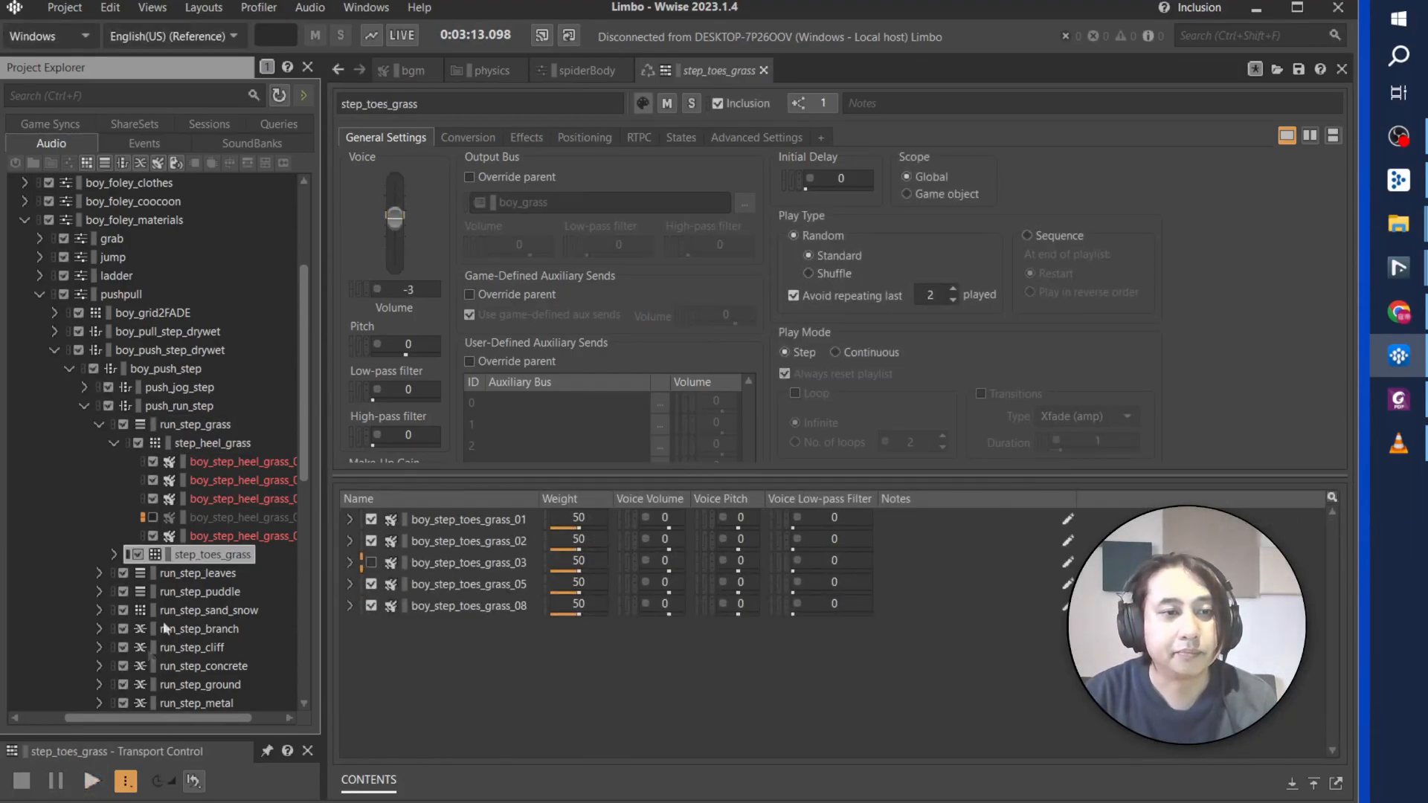
left_click(91, 781)
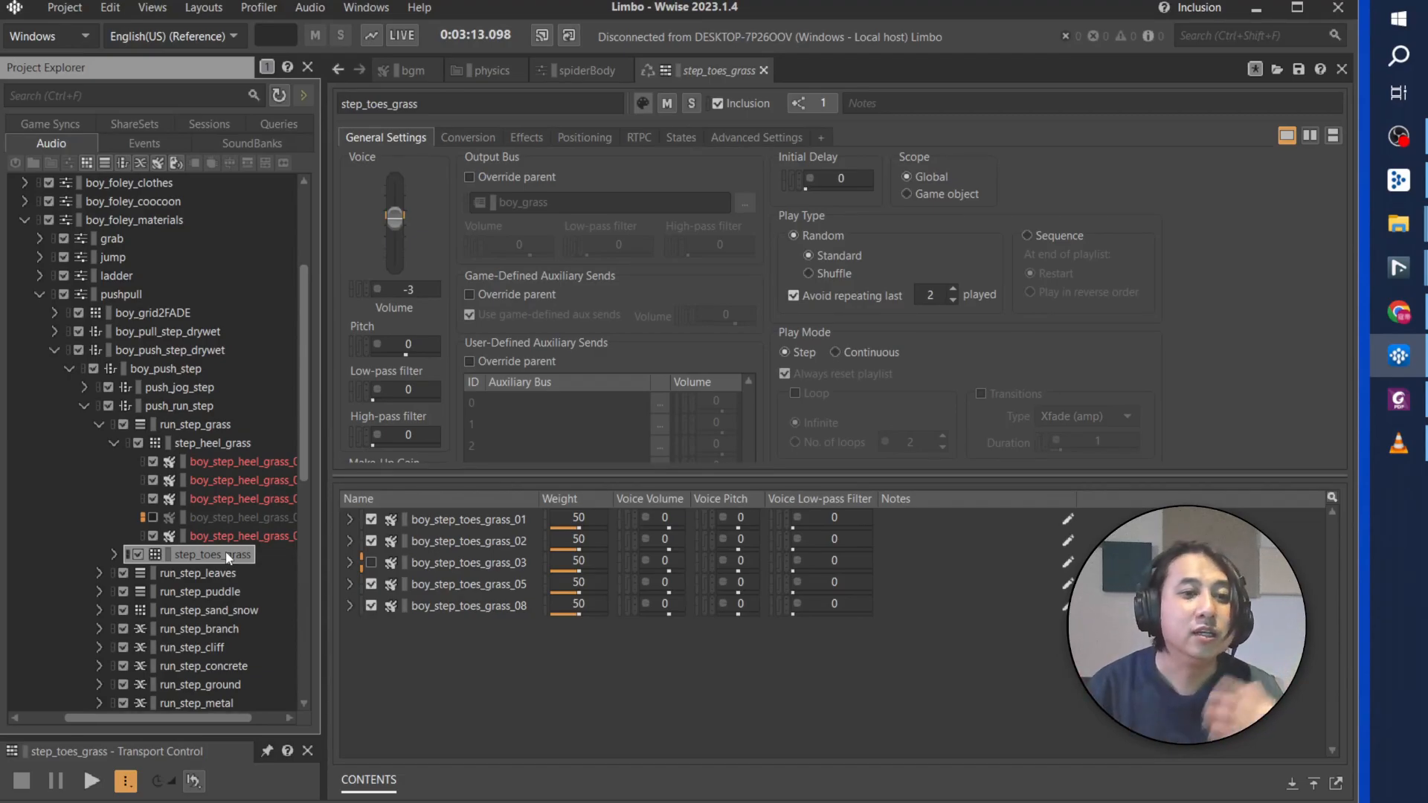
Step: Inspect the individual sounds boy_step_heel_grass_01, 02 and 03, and return to their step_heel_grass container
left_click(216, 443)
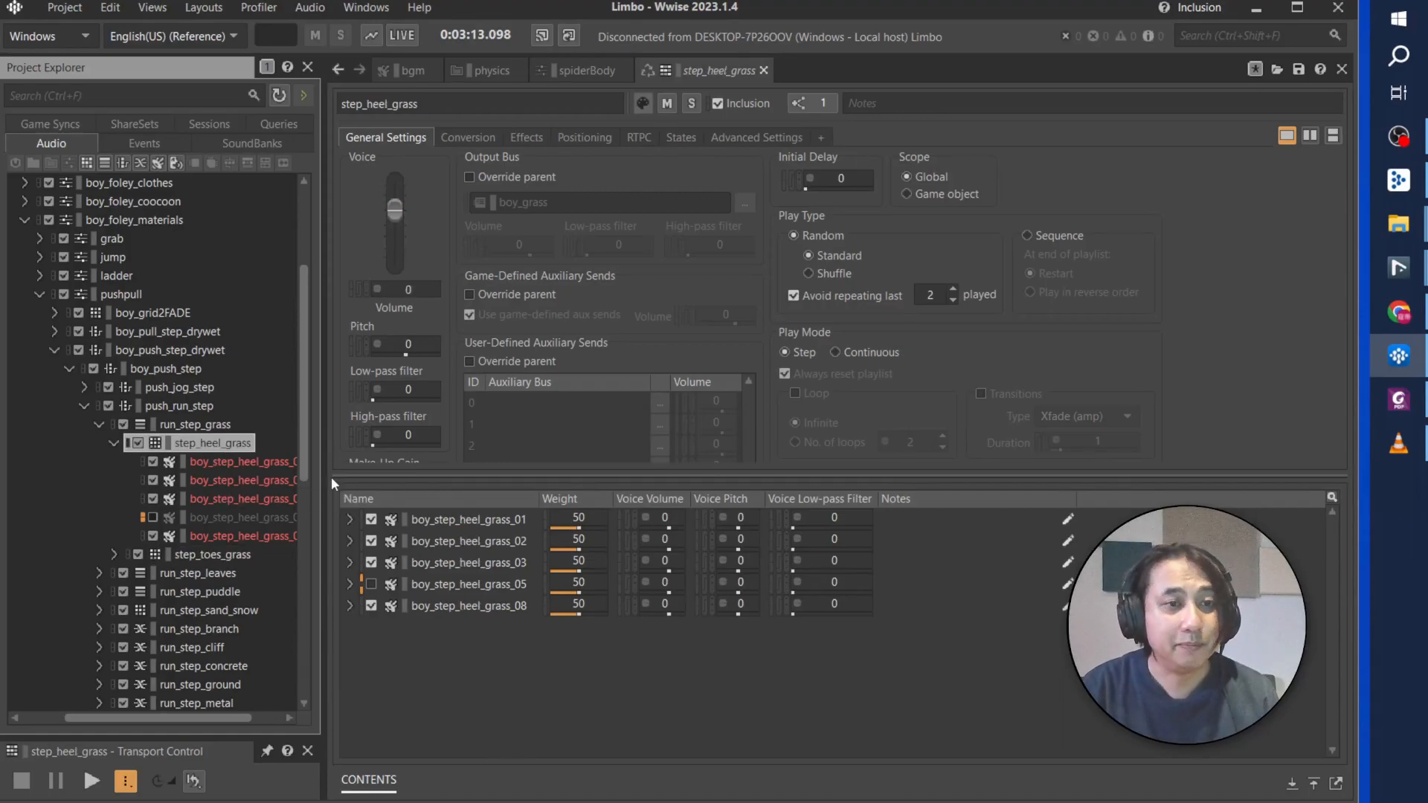
left_click(235, 460)
left_click(240, 481)
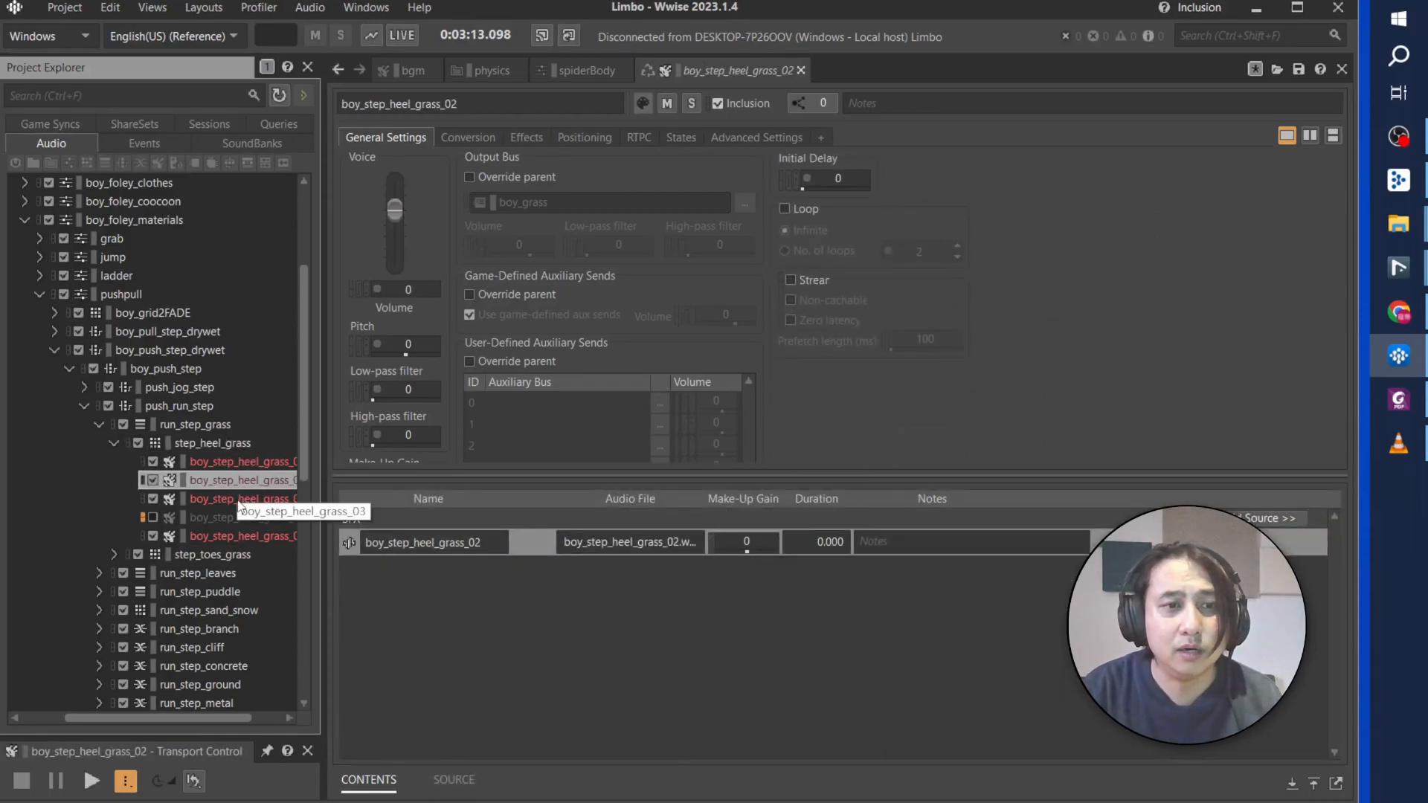
left_click(238, 500)
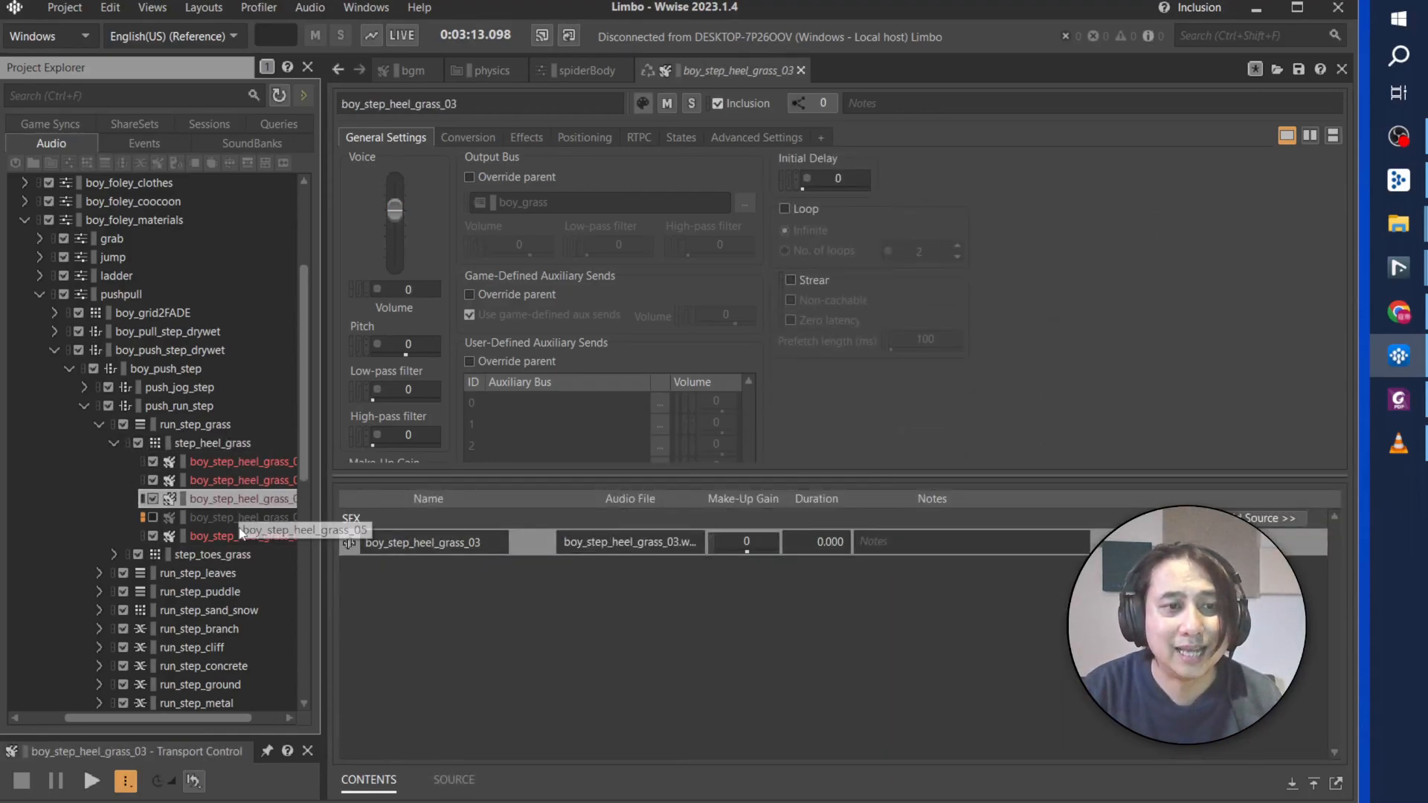
left_click(216, 443)
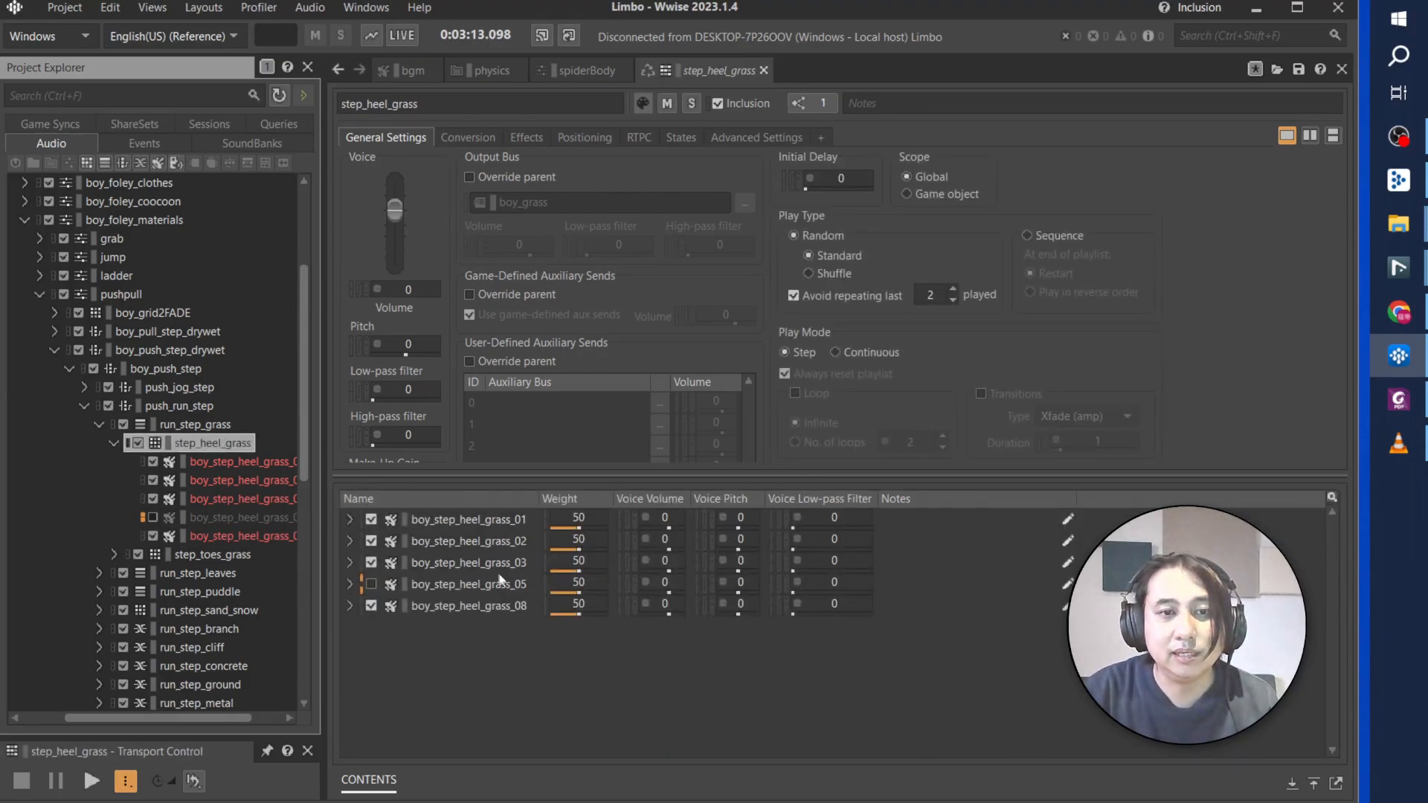
Step: Expand the audio sources of all five step_heel_grass sounds and try auditioning the boy_step_heel_grass_01 source
left_click(350, 520)
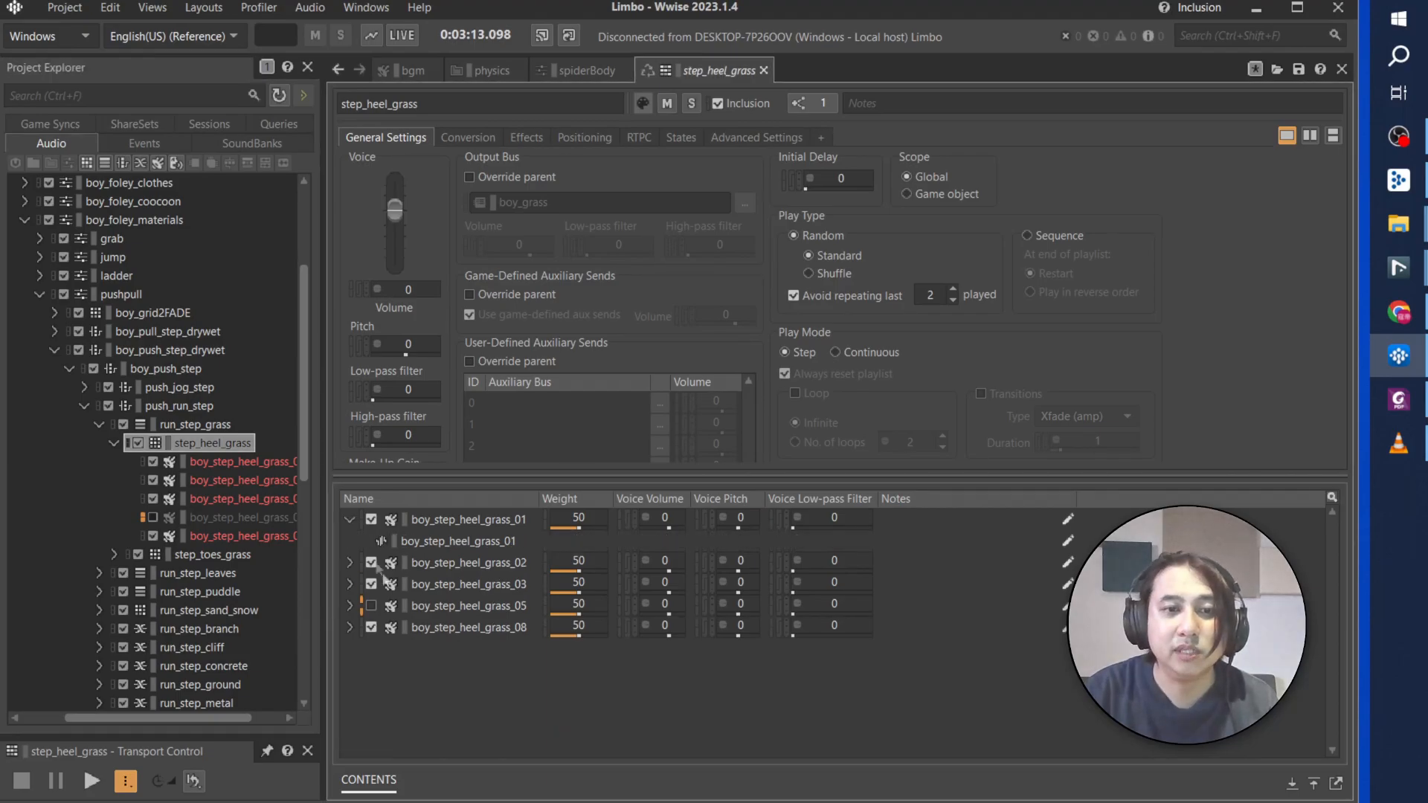
left_click(349, 563)
left_click(349, 606)
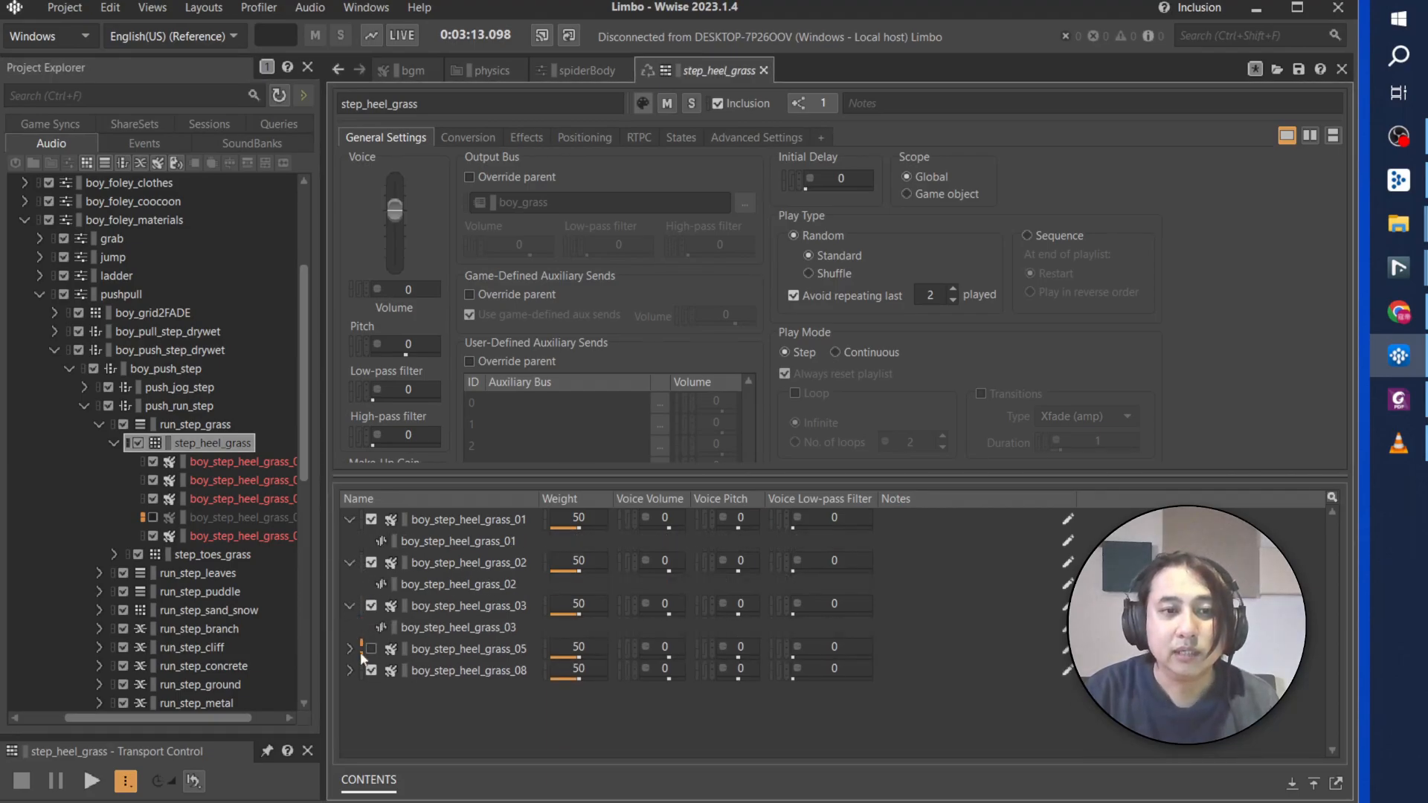
left_click(350, 649)
left_click(349, 692)
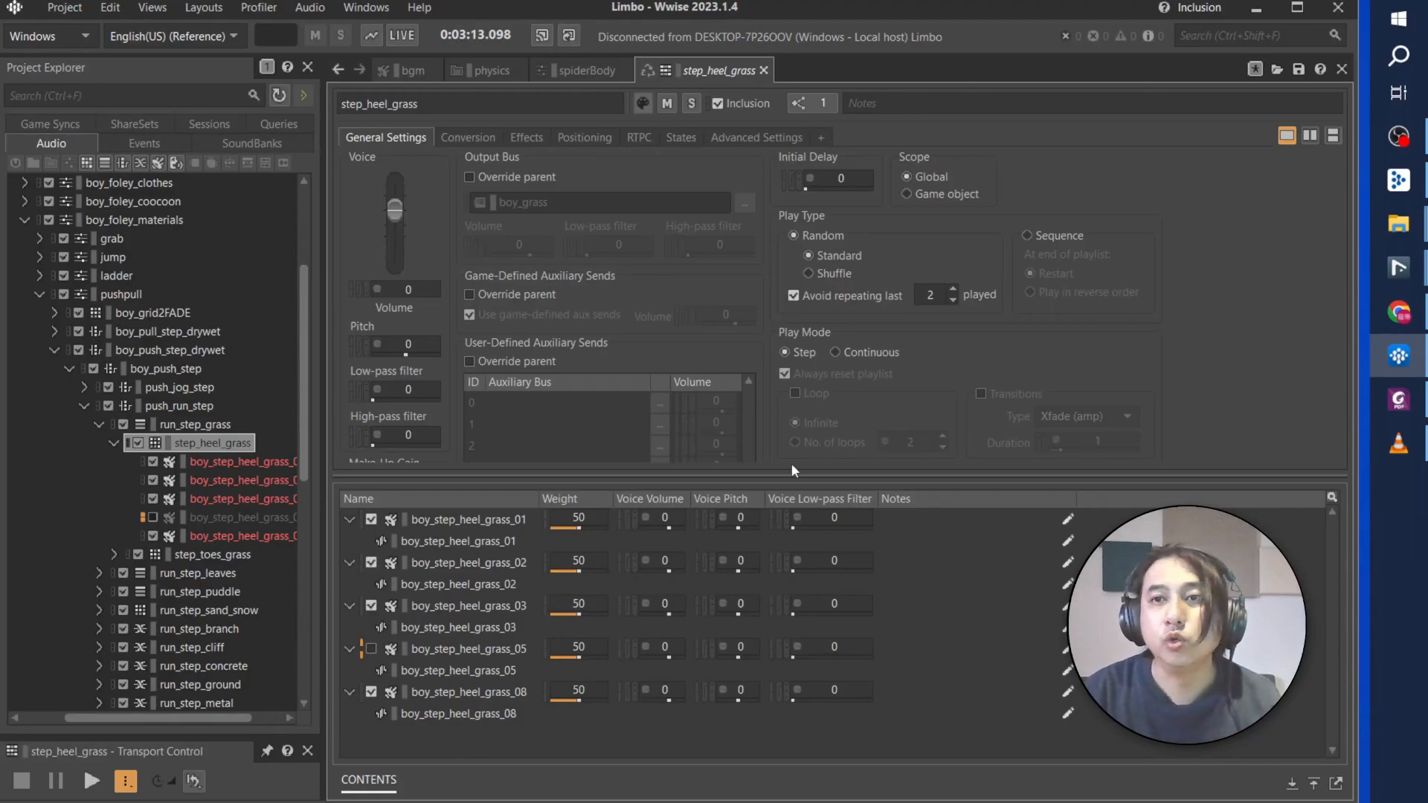
left_click(480, 543)
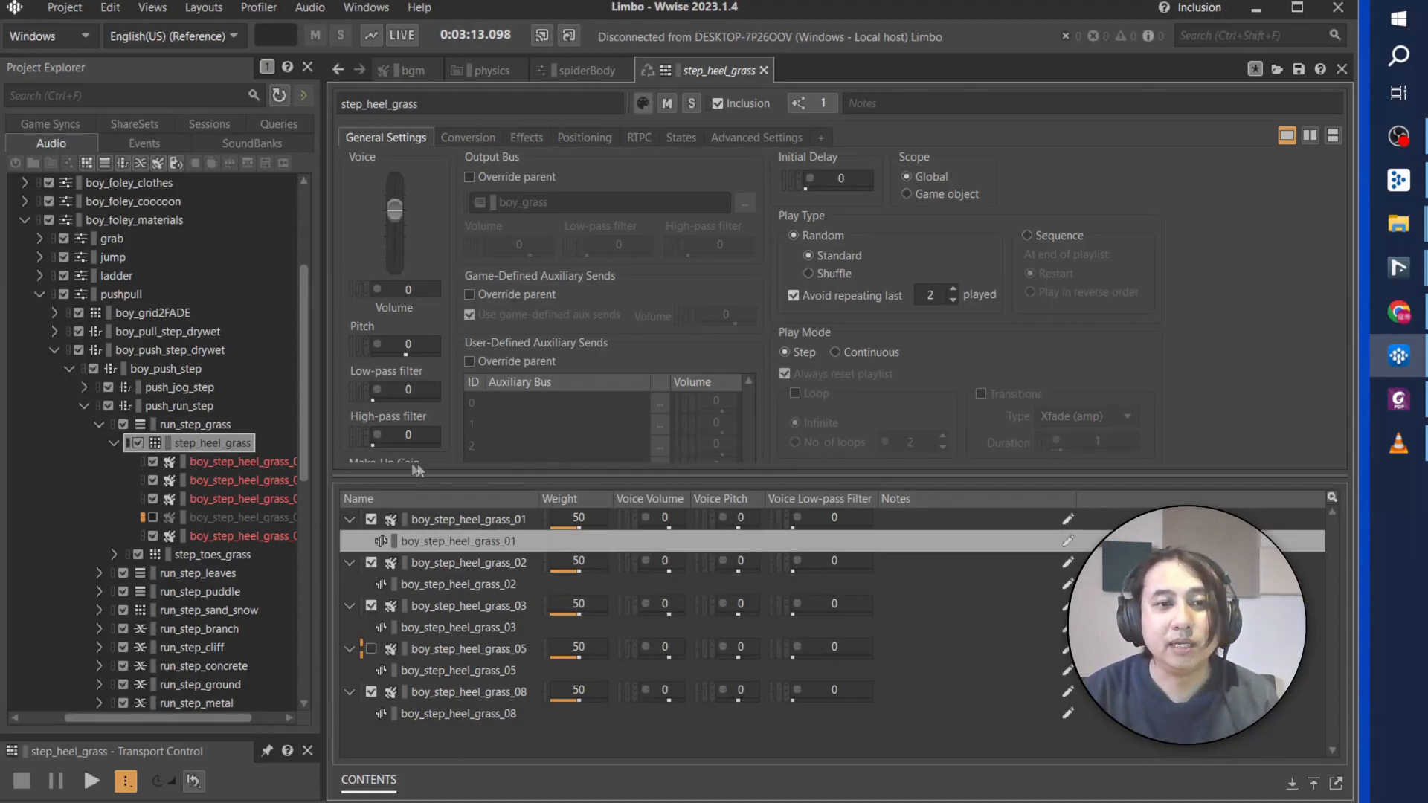
left_click(92, 782)
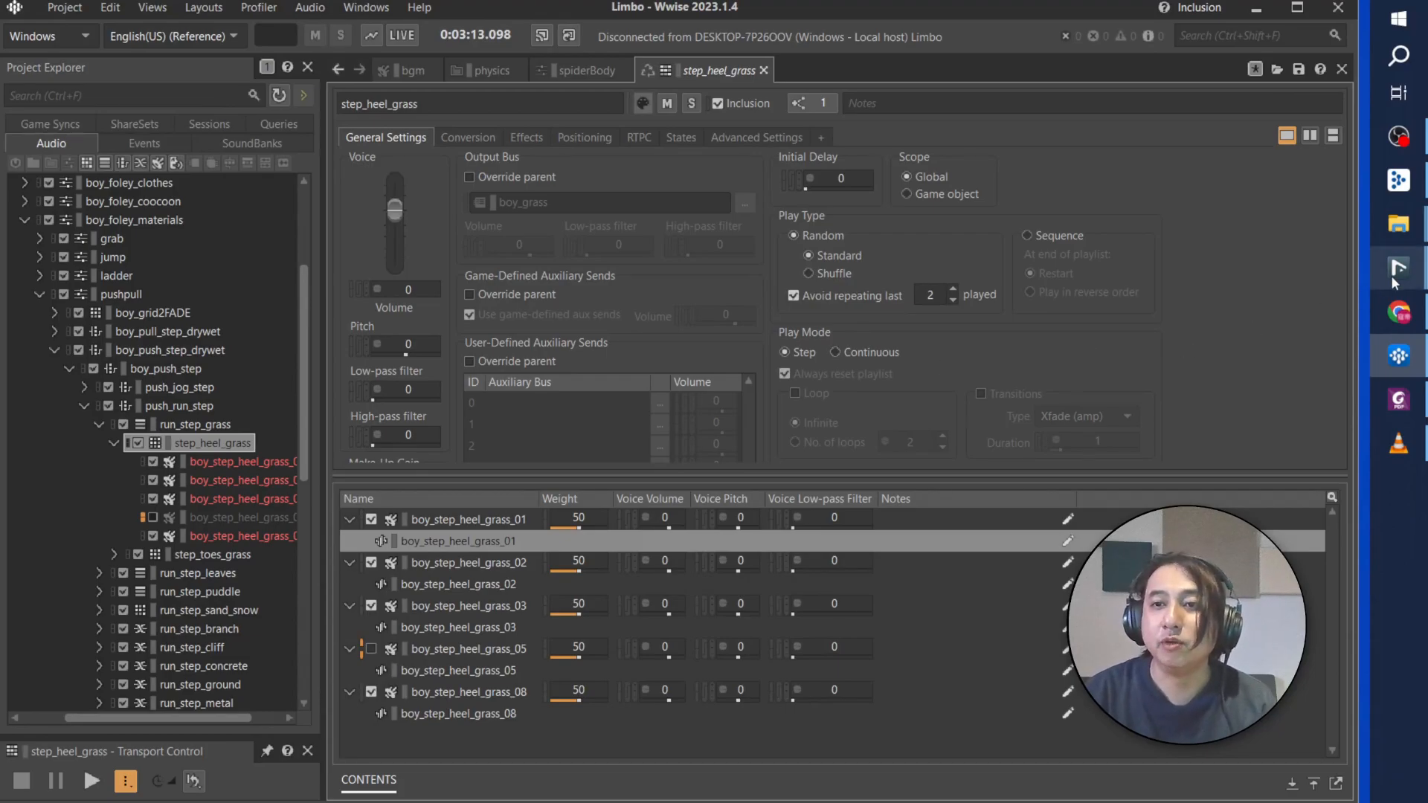
Step: Switch to the Limbo_SFX project in Nuendo and open Game Audio Connect
mouse_move(1395, 281)
left_click(1300, 248)
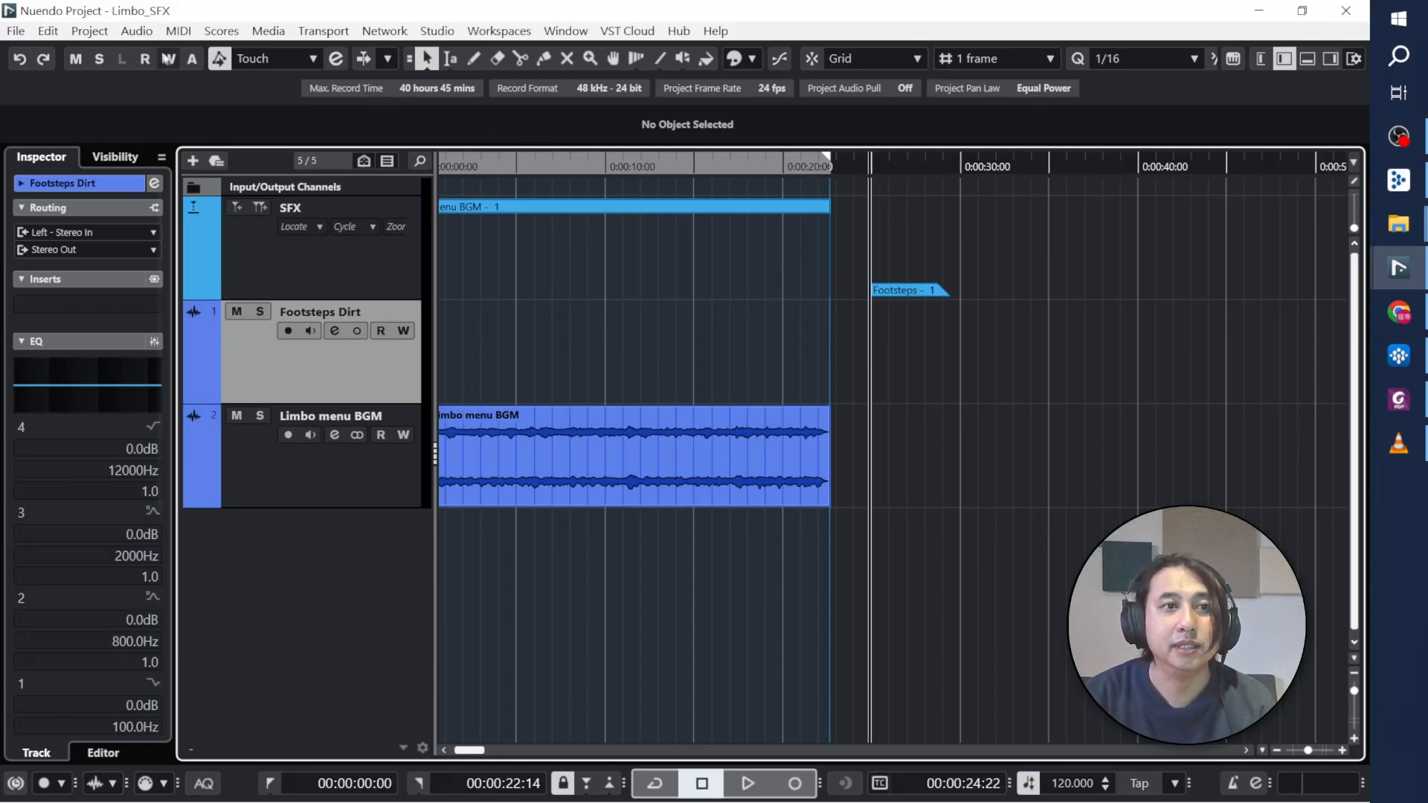
left_click(137, 30)
mouse_move(89, 31)
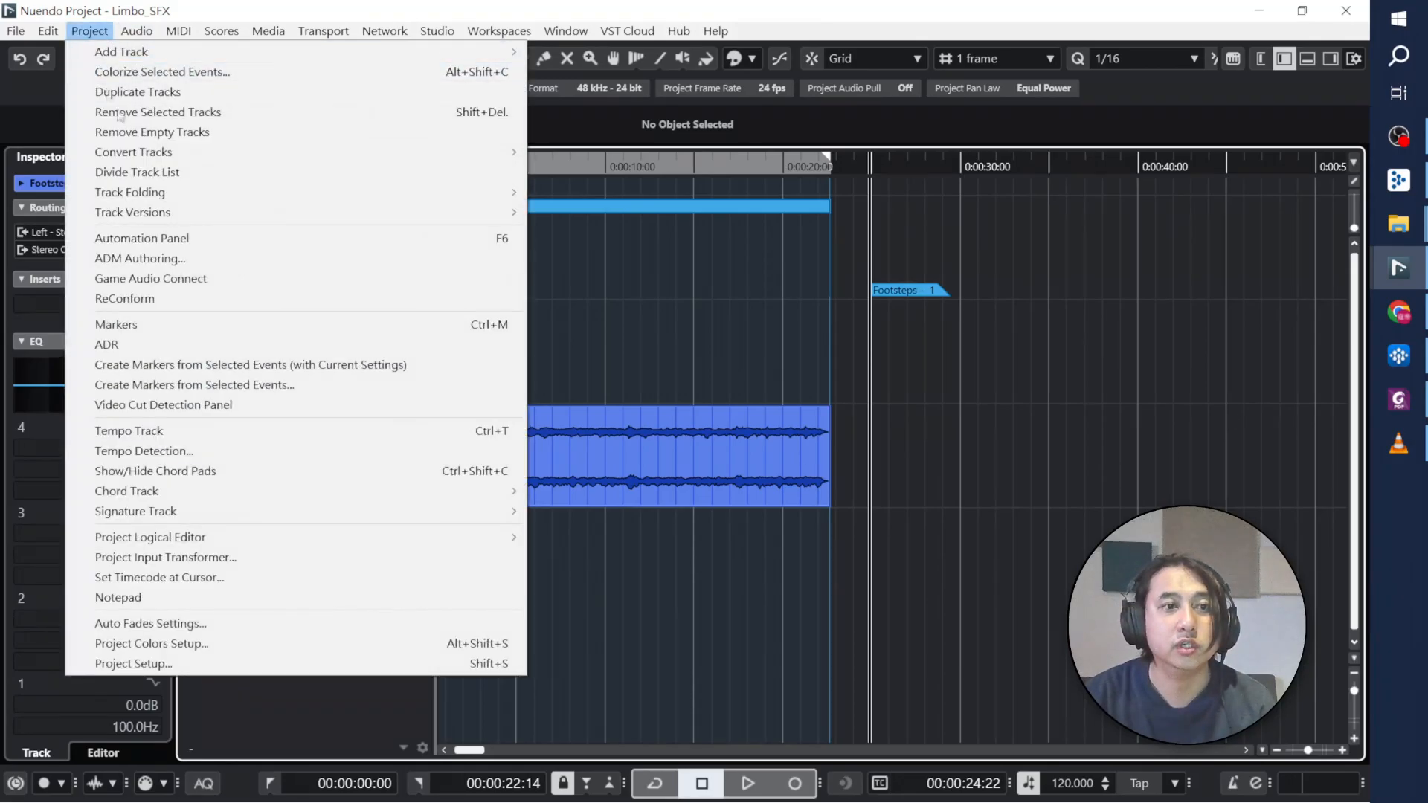
left_click(185, 281)
left_click(90, 31)
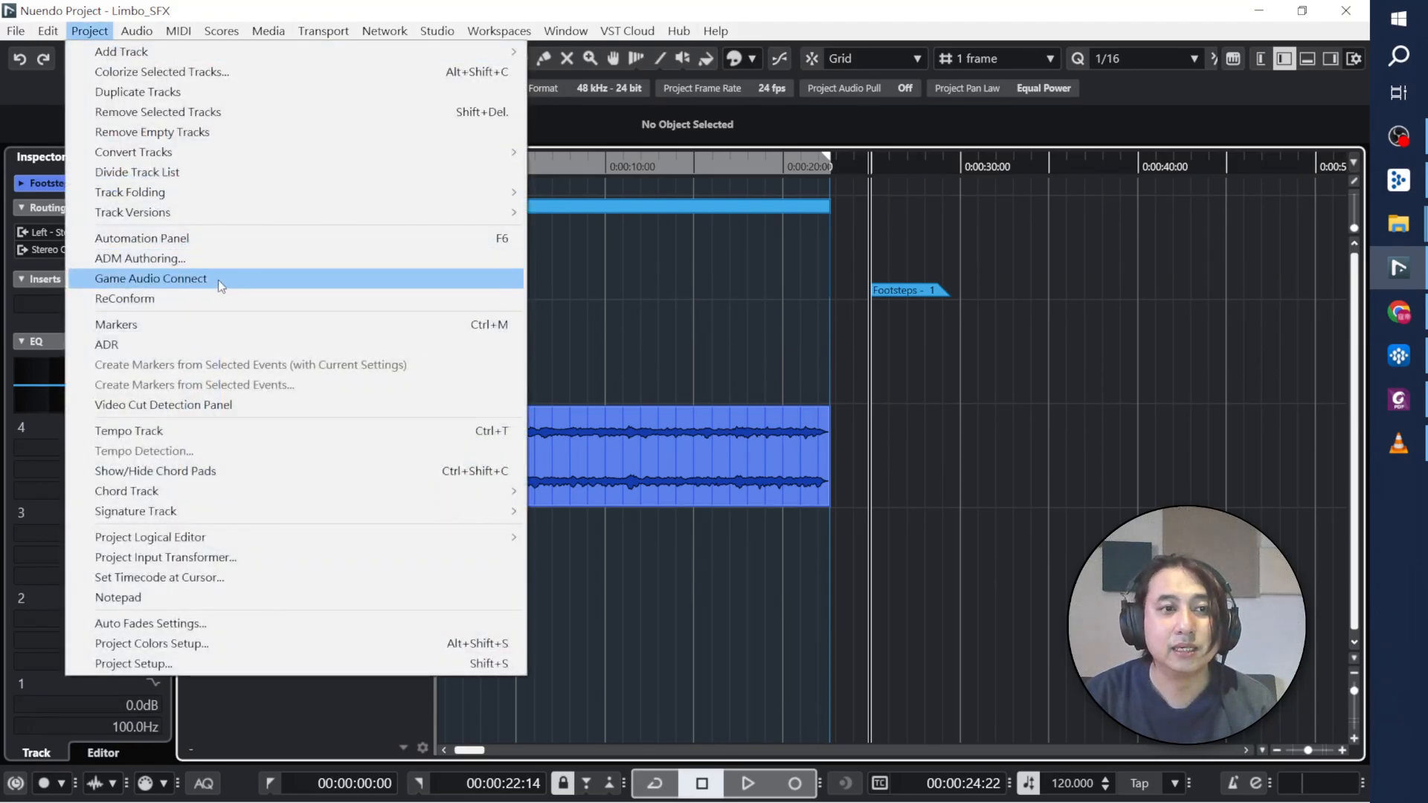
left_click(228, 280)
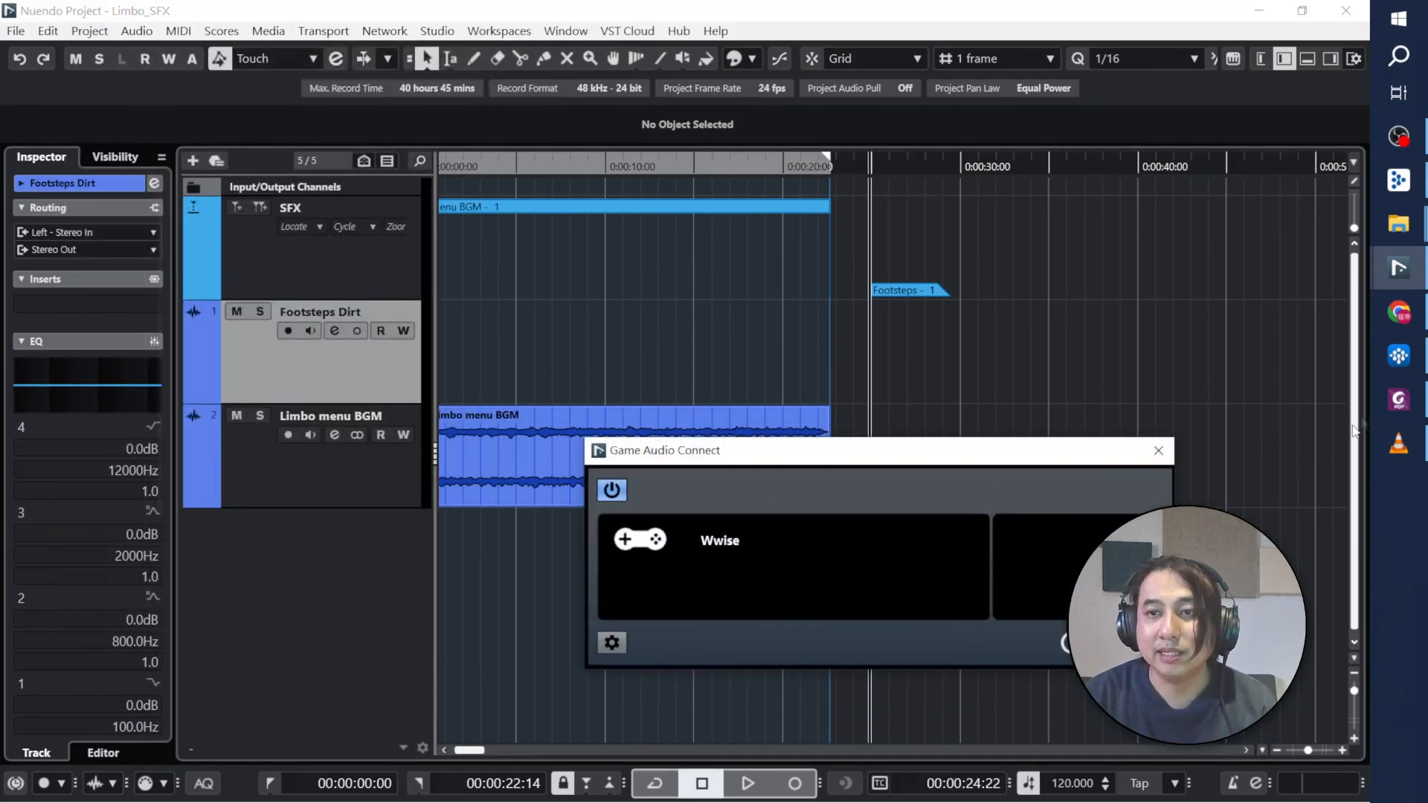
Step: Switch to Wwise and select the boy_step_heel_grass_01 sound as the asset for Game Audio Connect
left_click(1399, 355)
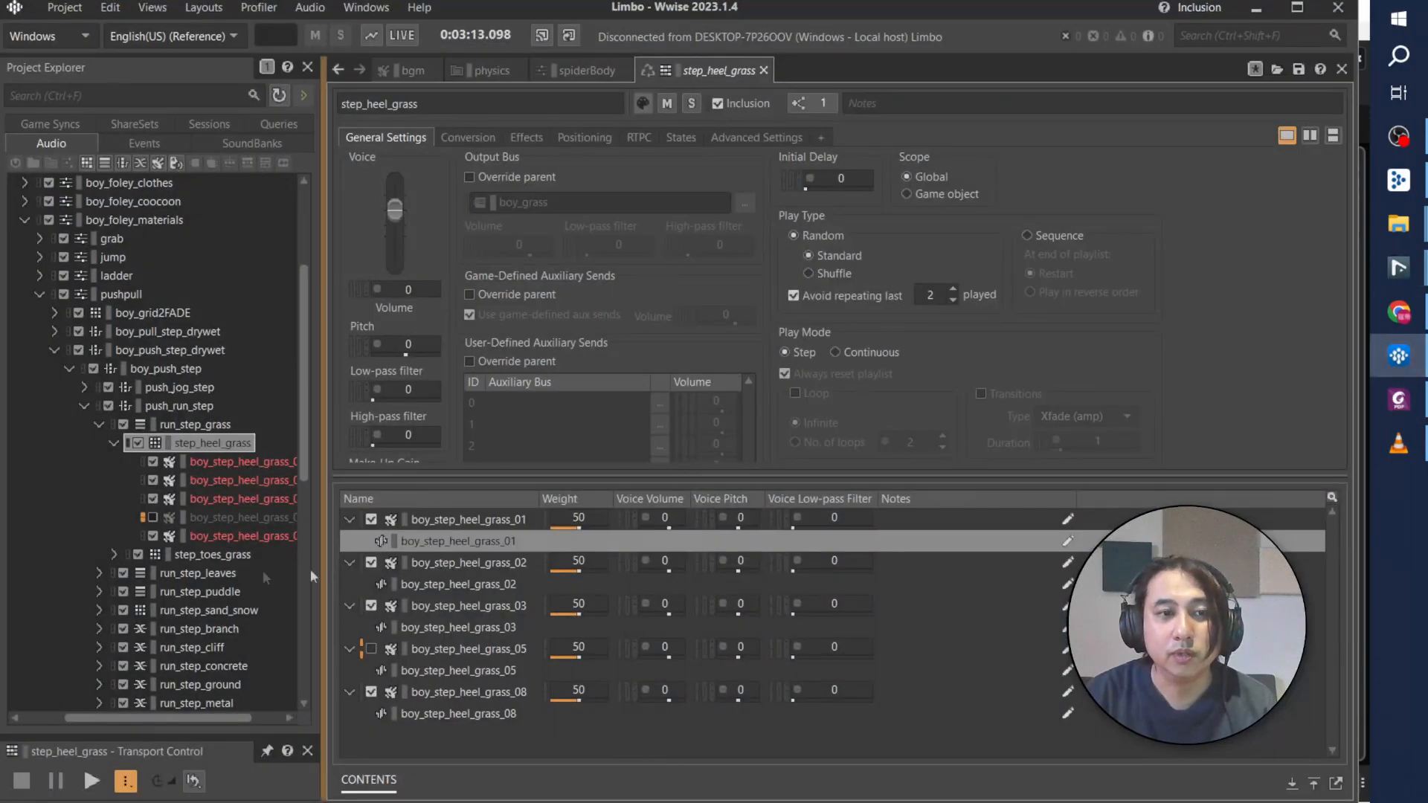
left_click(199, 461)
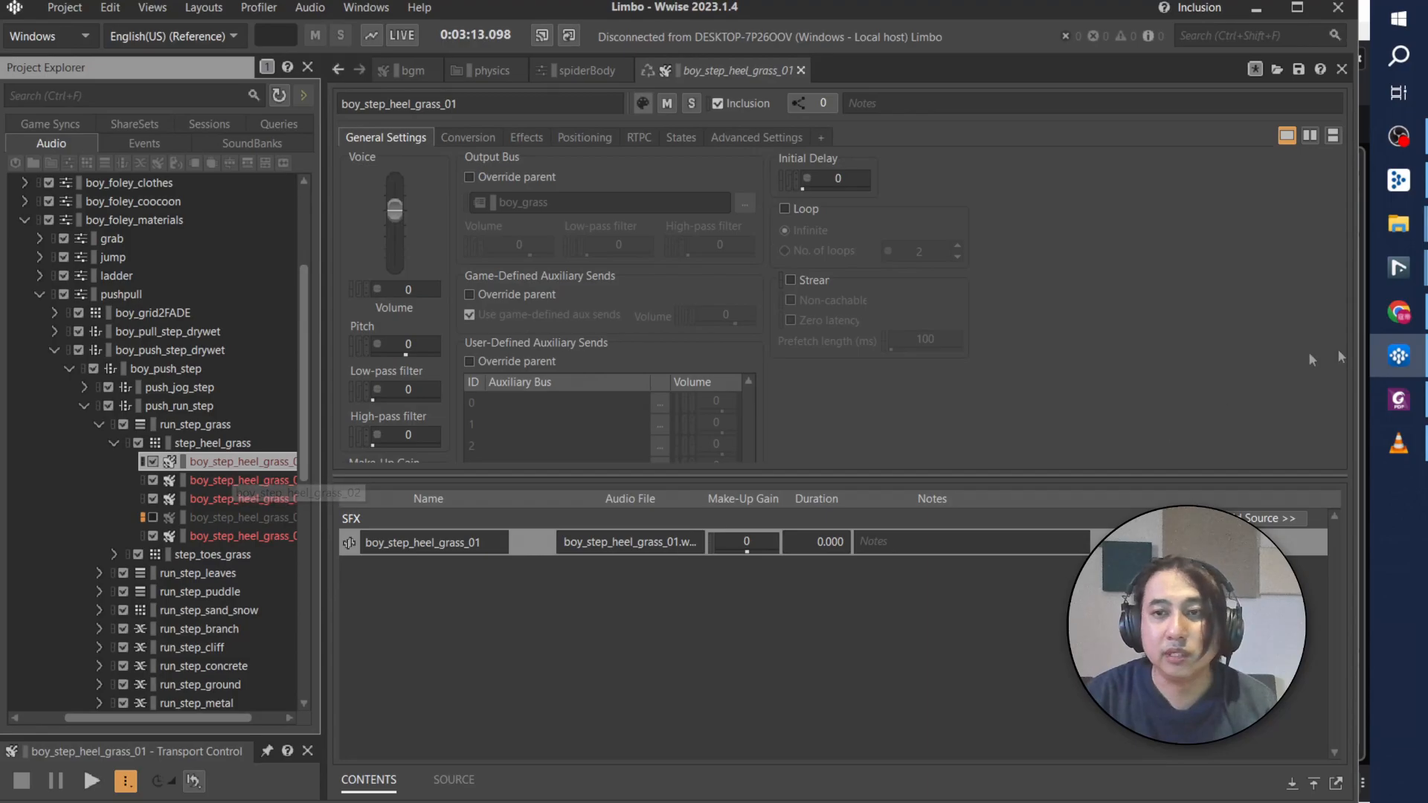
Step: Return to Nuendo, check the asset linked in the Game Audio Connect window, and close that window
mouse_move(1398, 267)
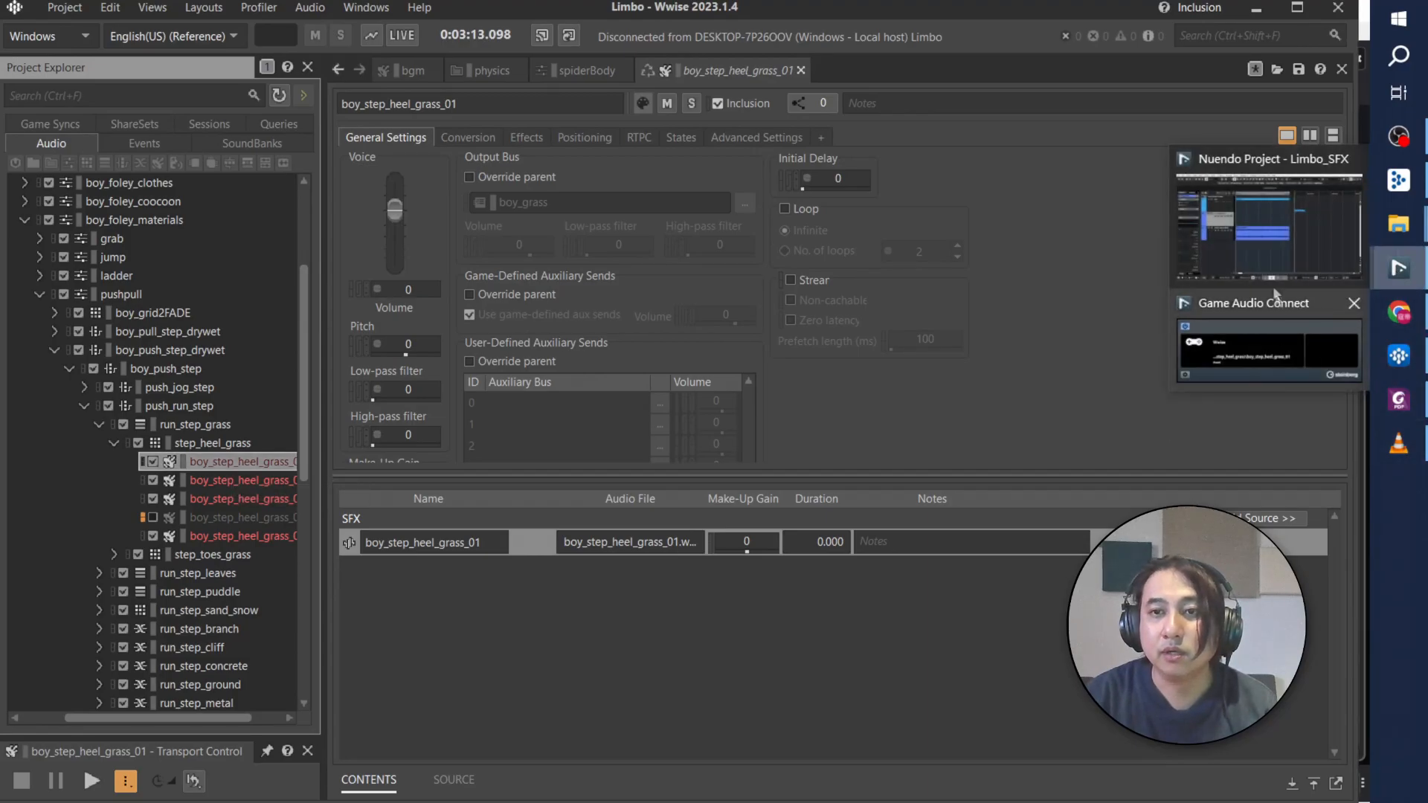
left_click(1266, 266)
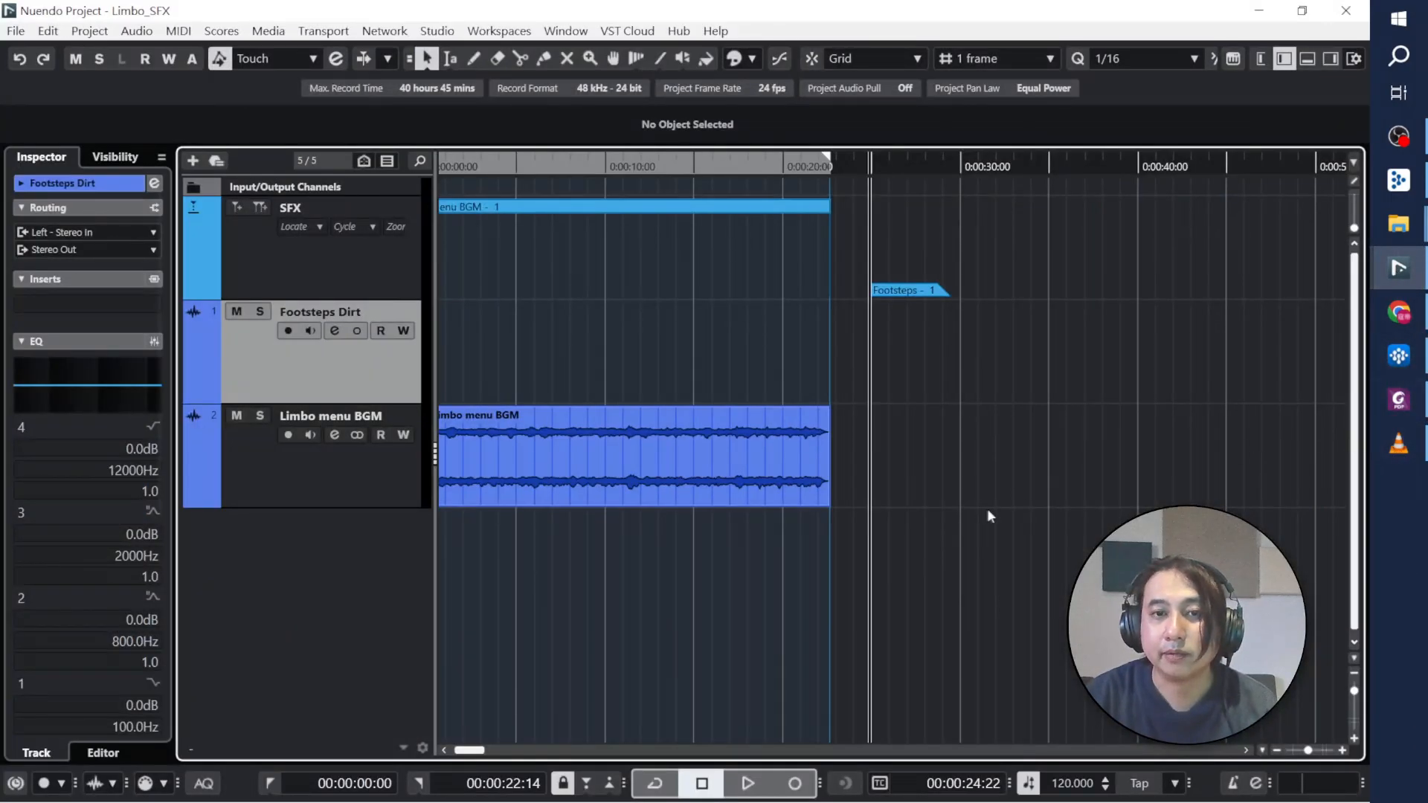
mouse_move(1398, 268)
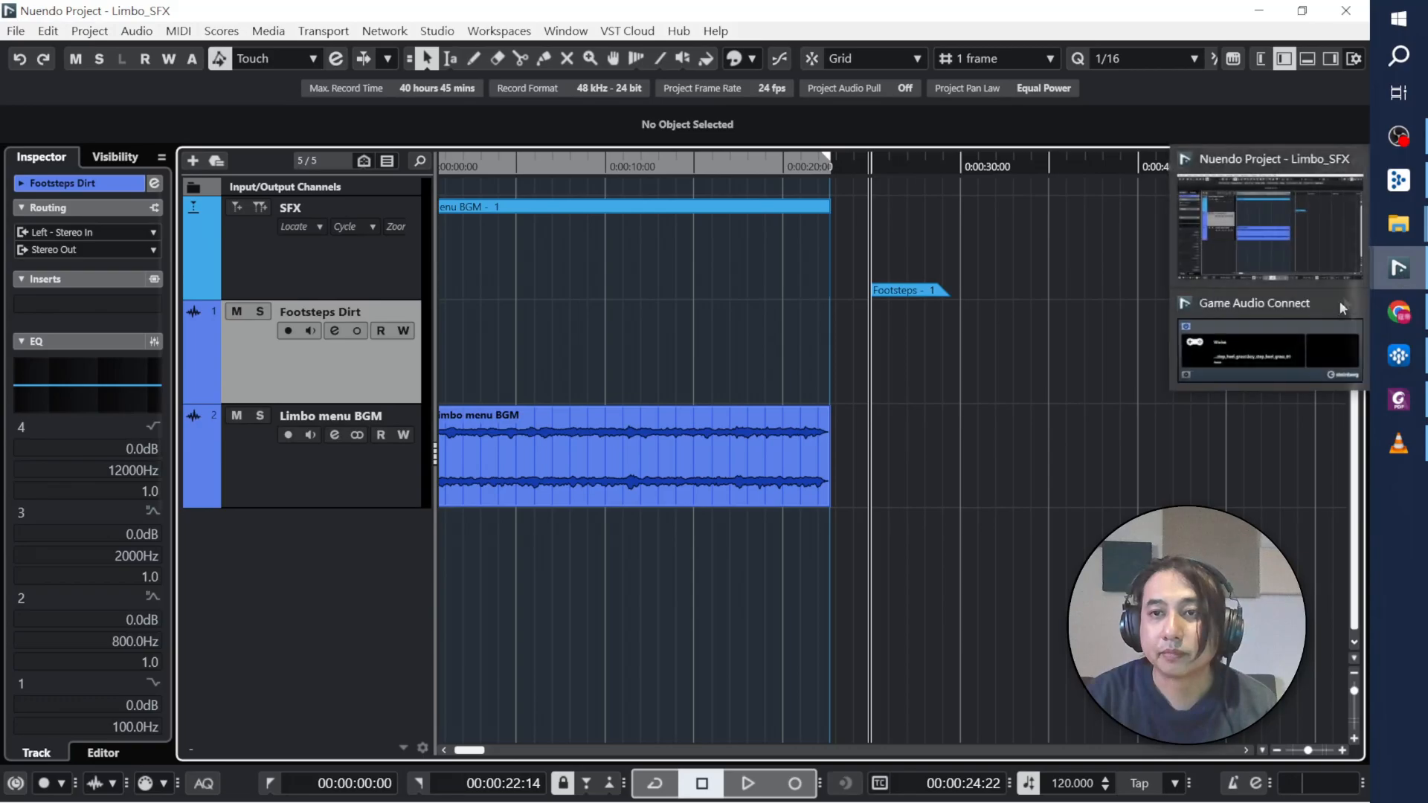
left_click(1288, 358)
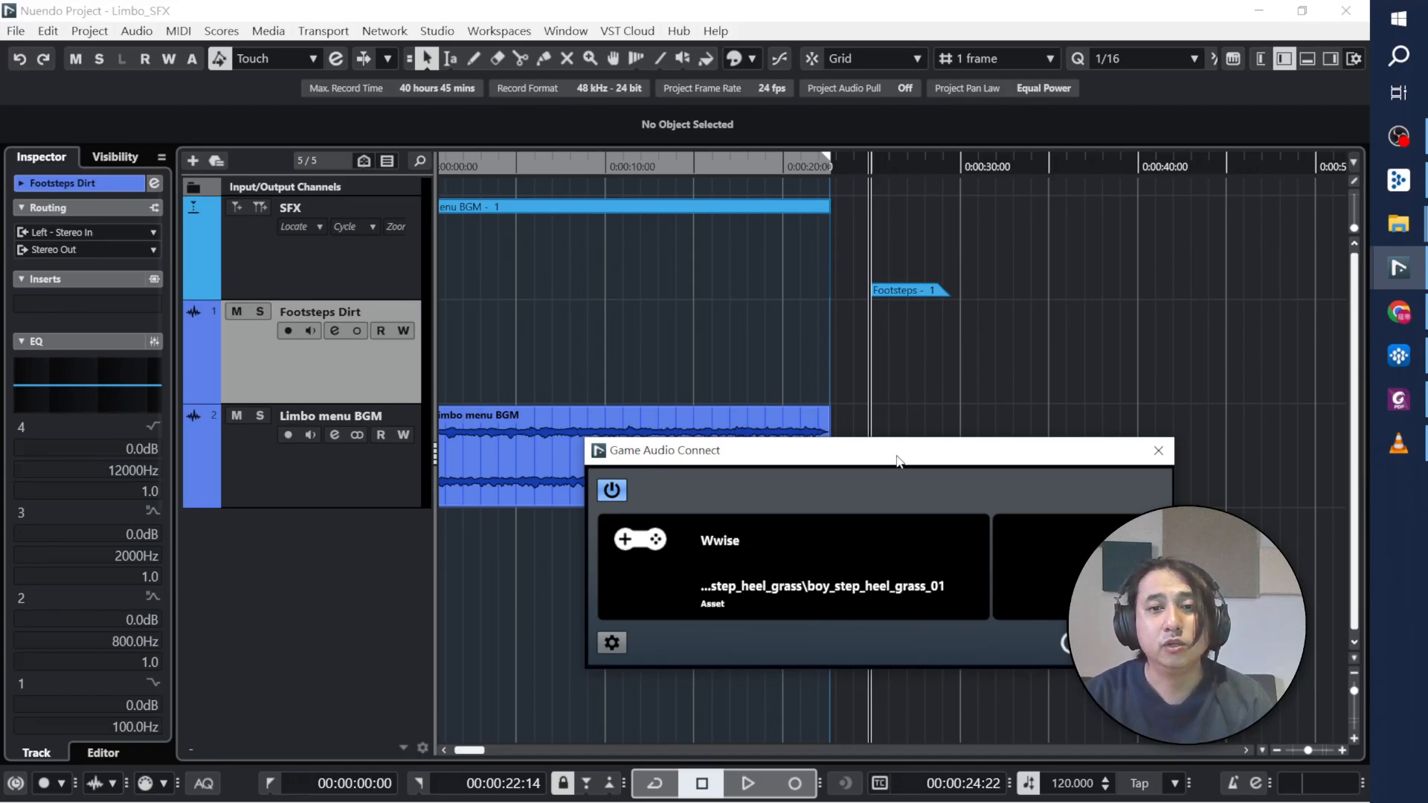
left_click_drag(898, 462, 688, 470)
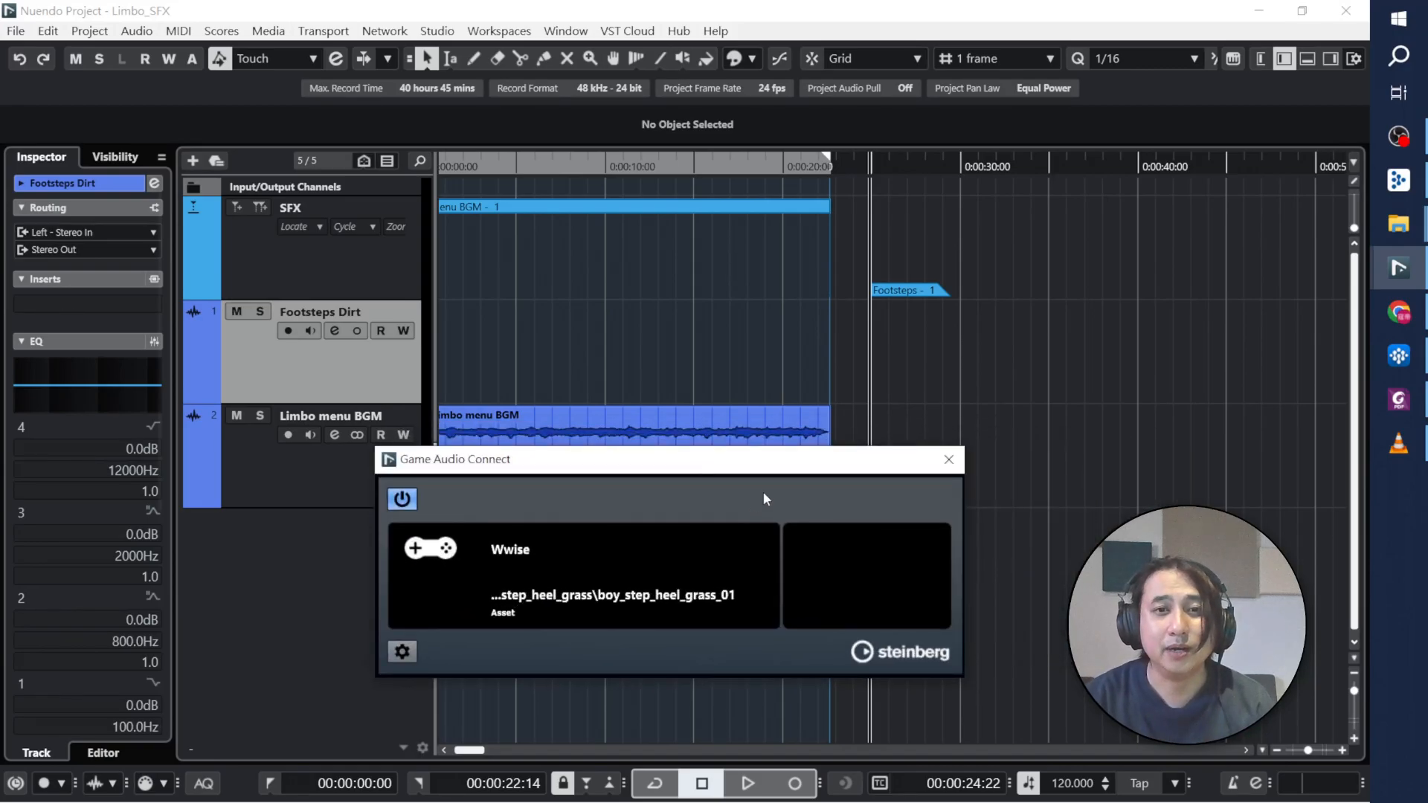
left_click(948, 459)
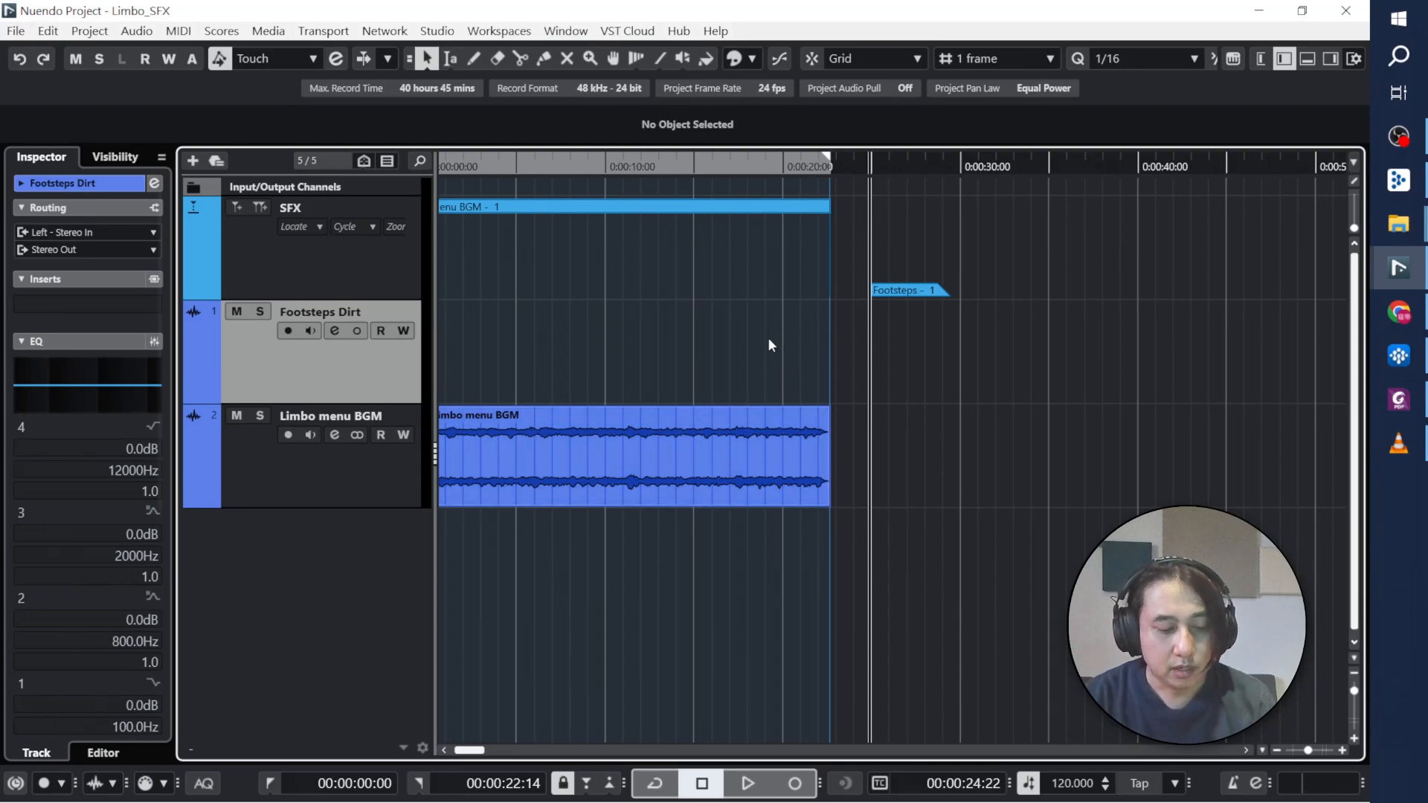
Step: Import the six Foot_Dirt1_BareWalk audio files together onto one track, Footsteps Dirt
key("alt+i")
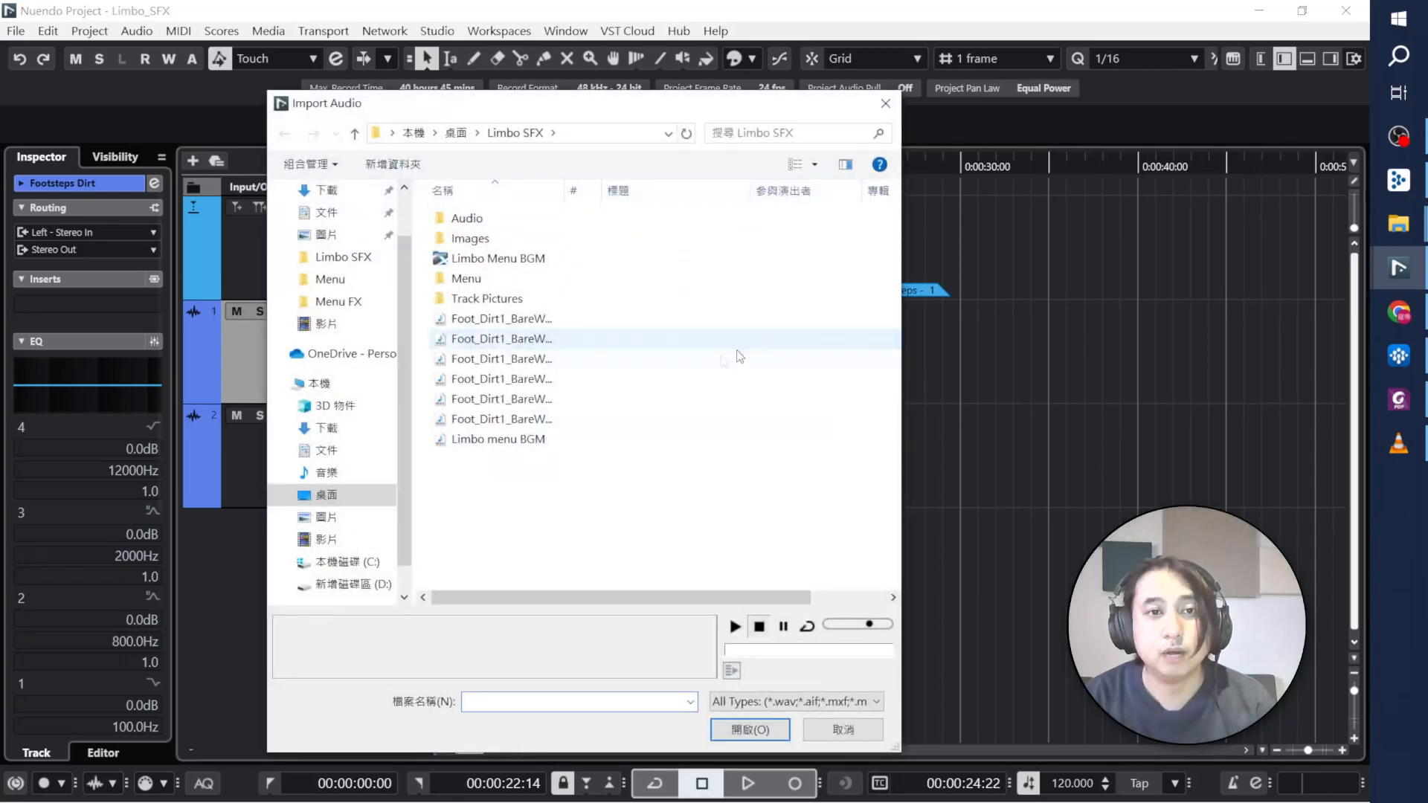
left_click(537, 320)
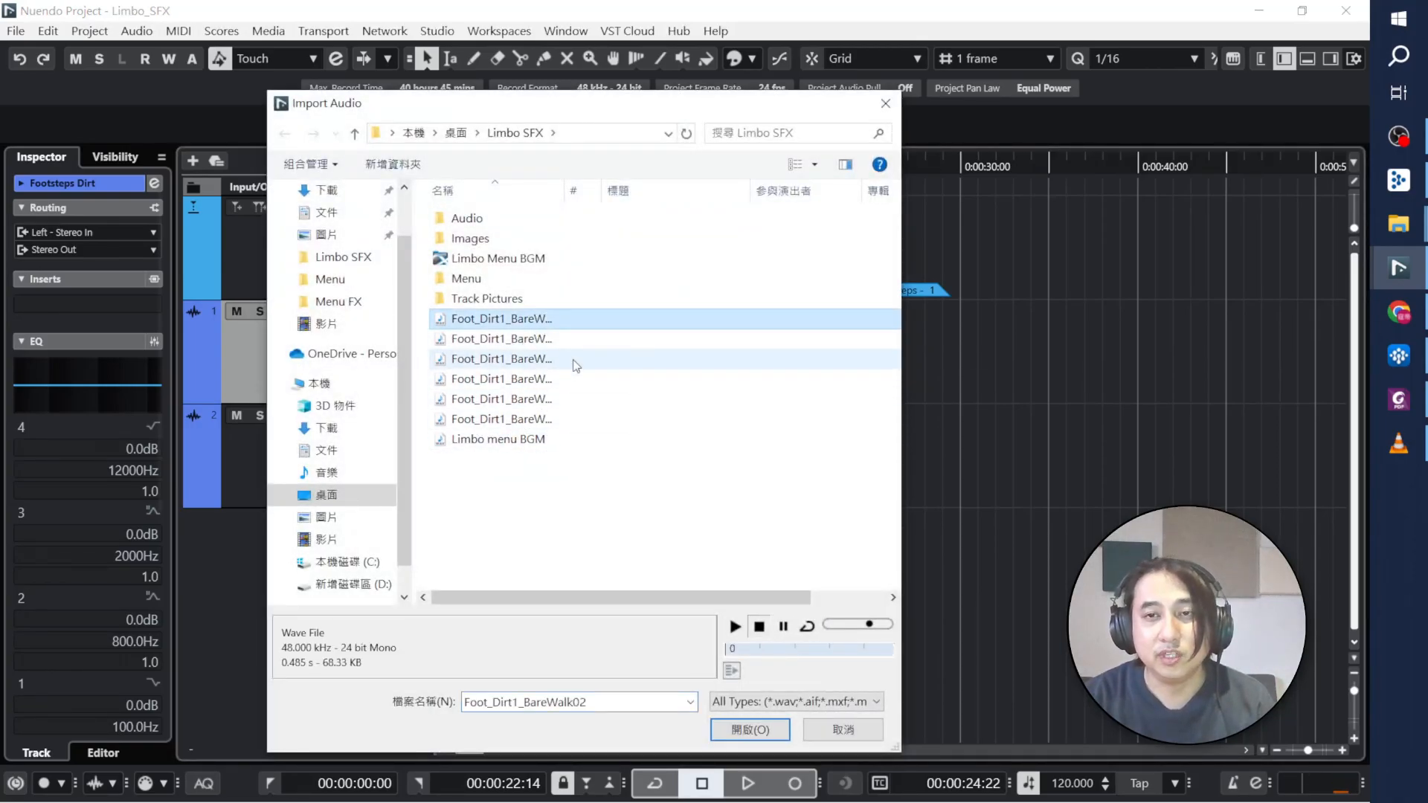
left_click(525, 419, "shift")
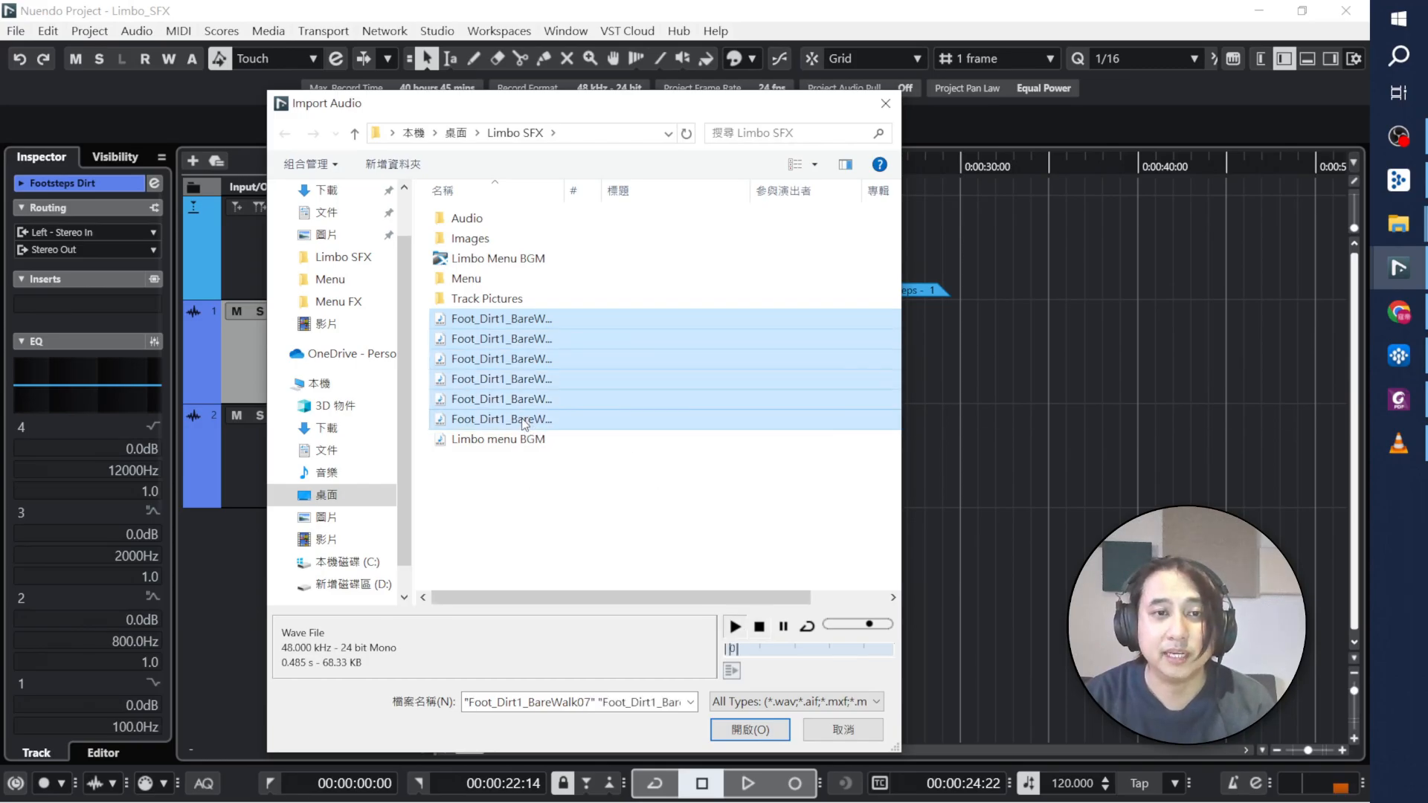
left_click(749, 729)
left_click(814, 534)
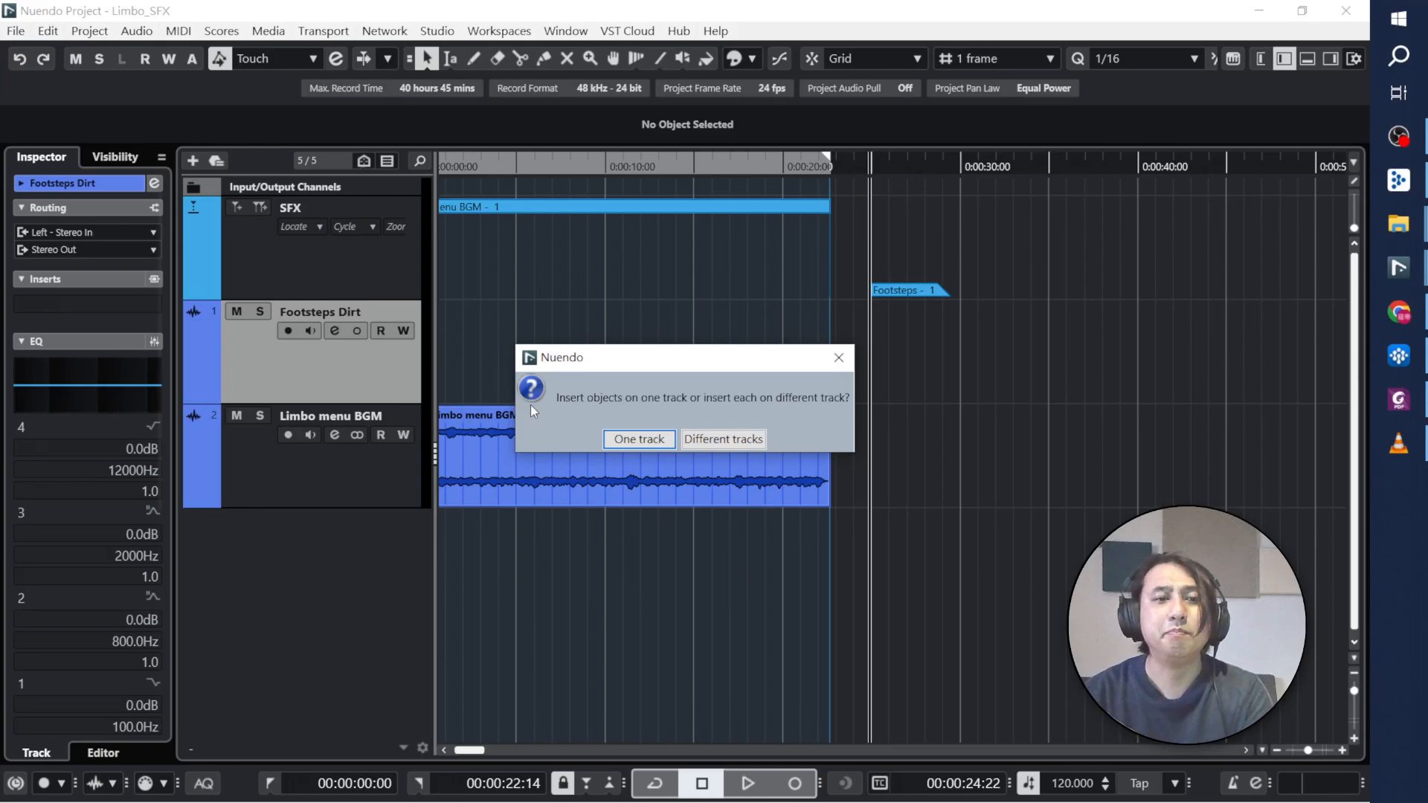
left_click(627, 441)
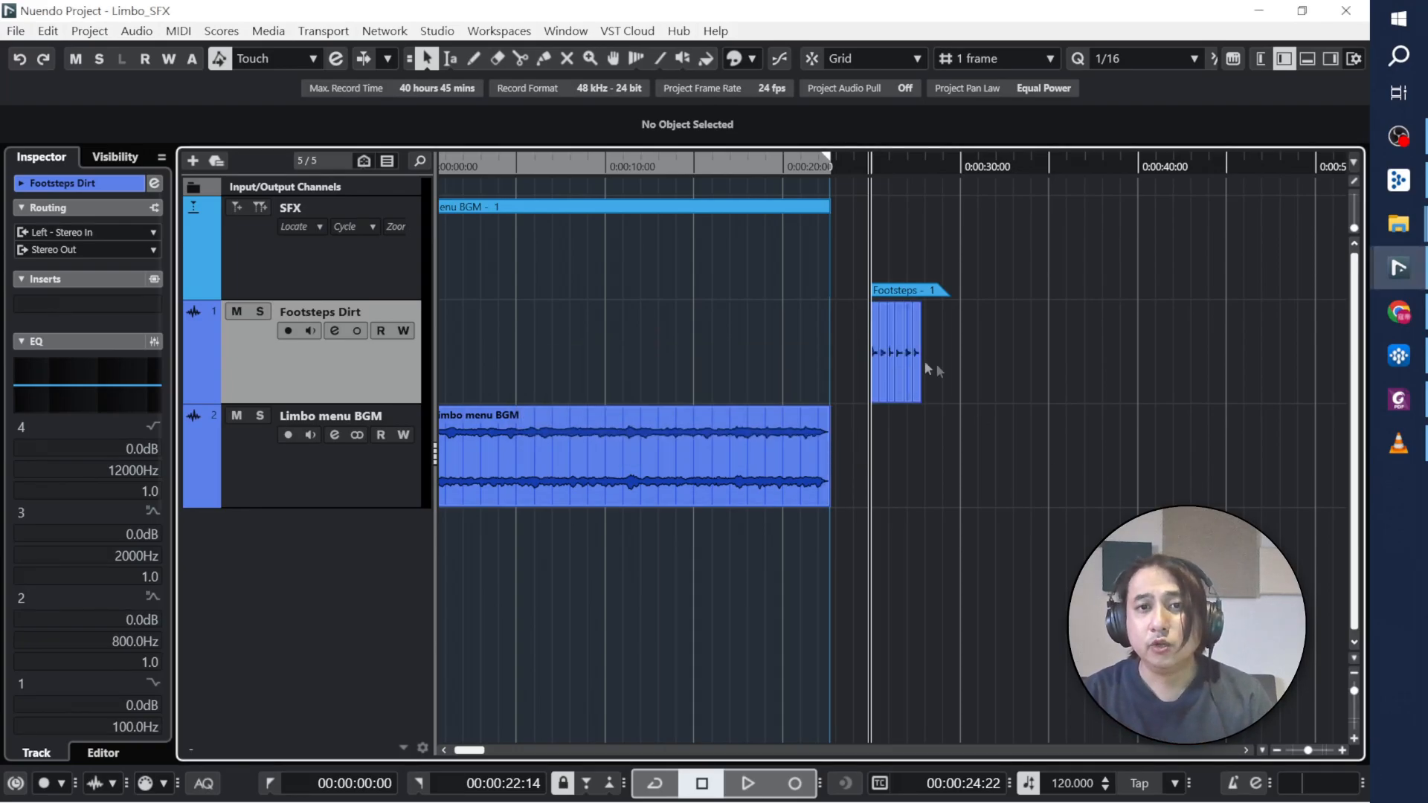
Step: Spread the six imported clips apart along the Footsteps Dirt track, with the last one starting at 00:00:31:09
key("h")
key("h")
key("h")
key("h")
key("h")
key("h")
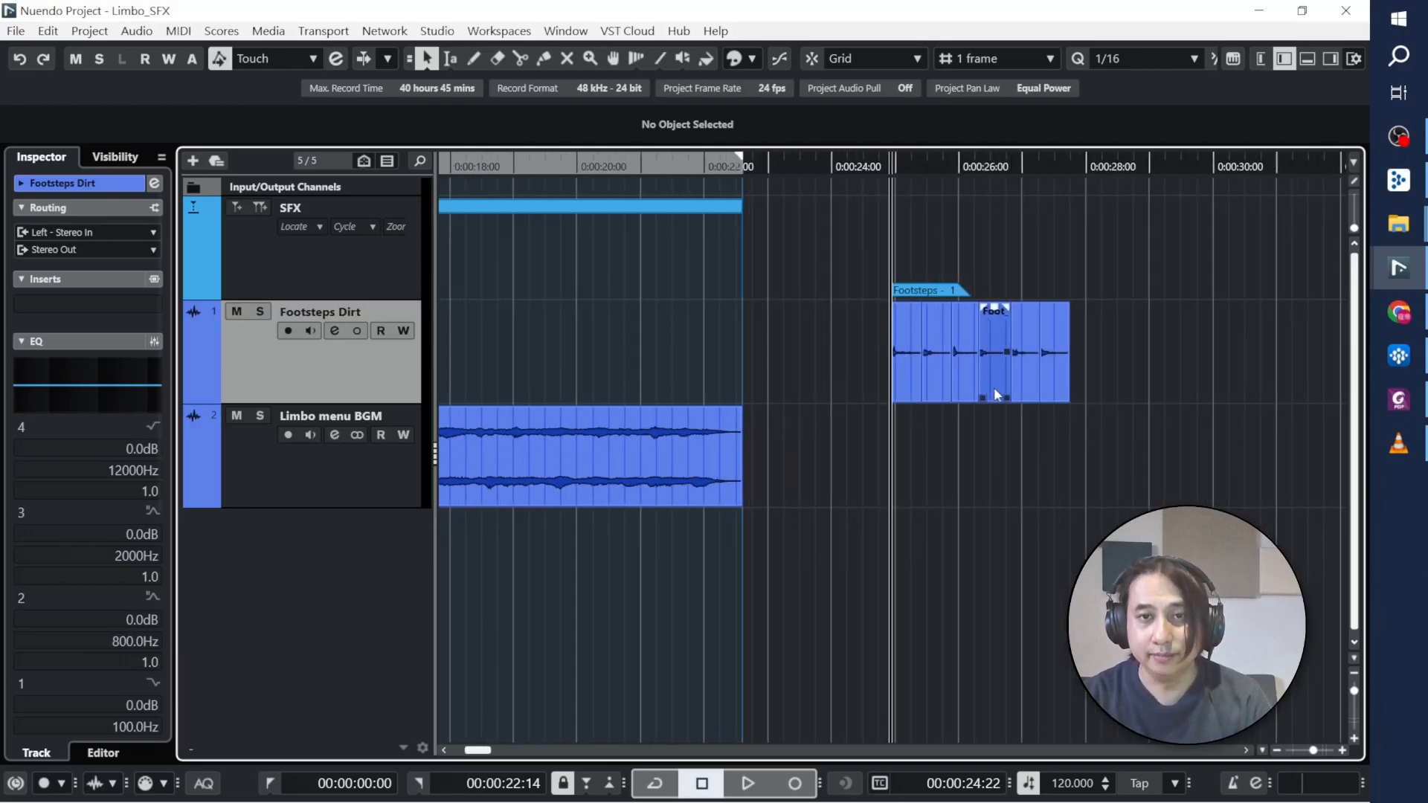
key("g")
key("g")
key("g")
left_click_drag(1280, 333, 1074, 365)
key("g")
key("g")
left_click_drag(1210, 313, 1194, 367)
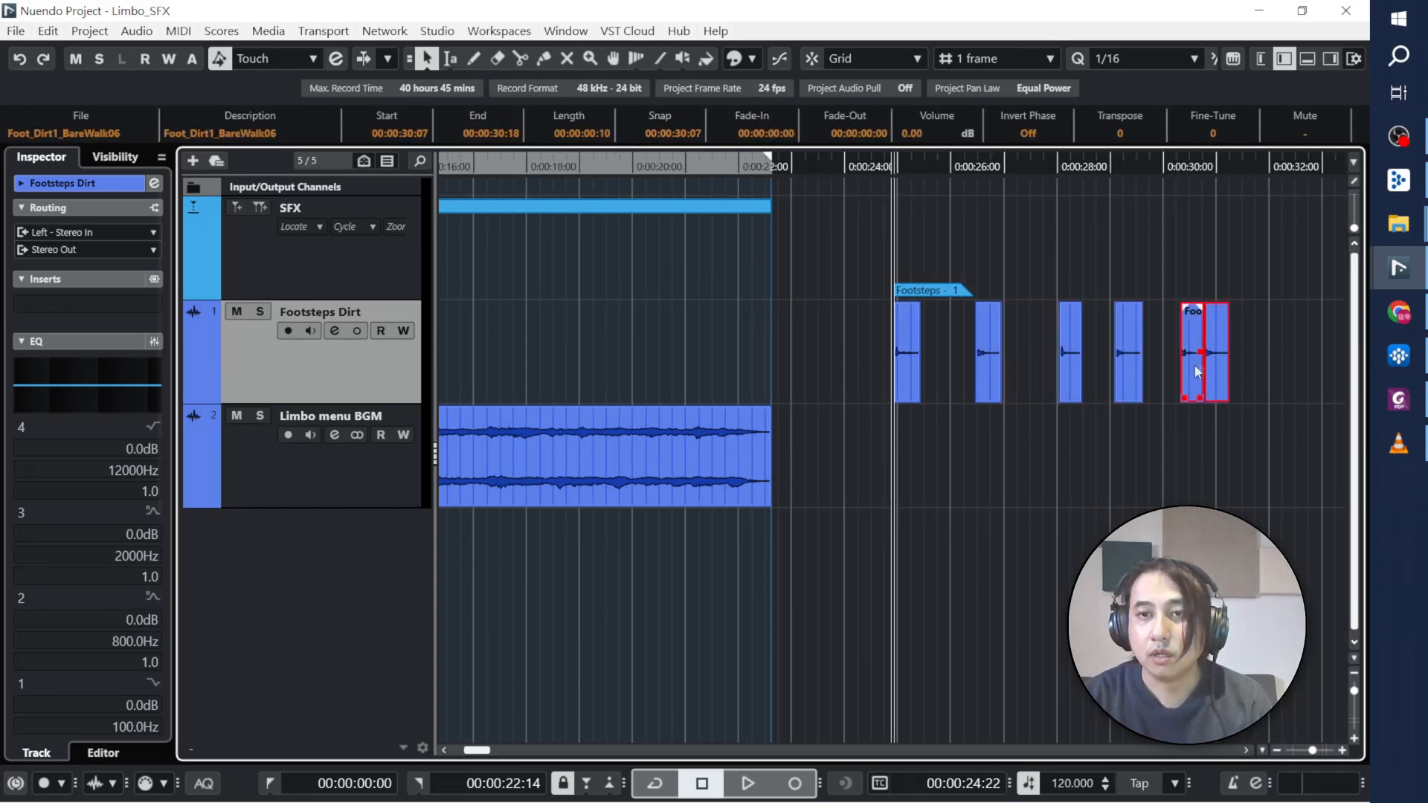
left_click_drag(1247, 328, 1212, 365)
left_click_drag(1214, 369, 1240, 370)
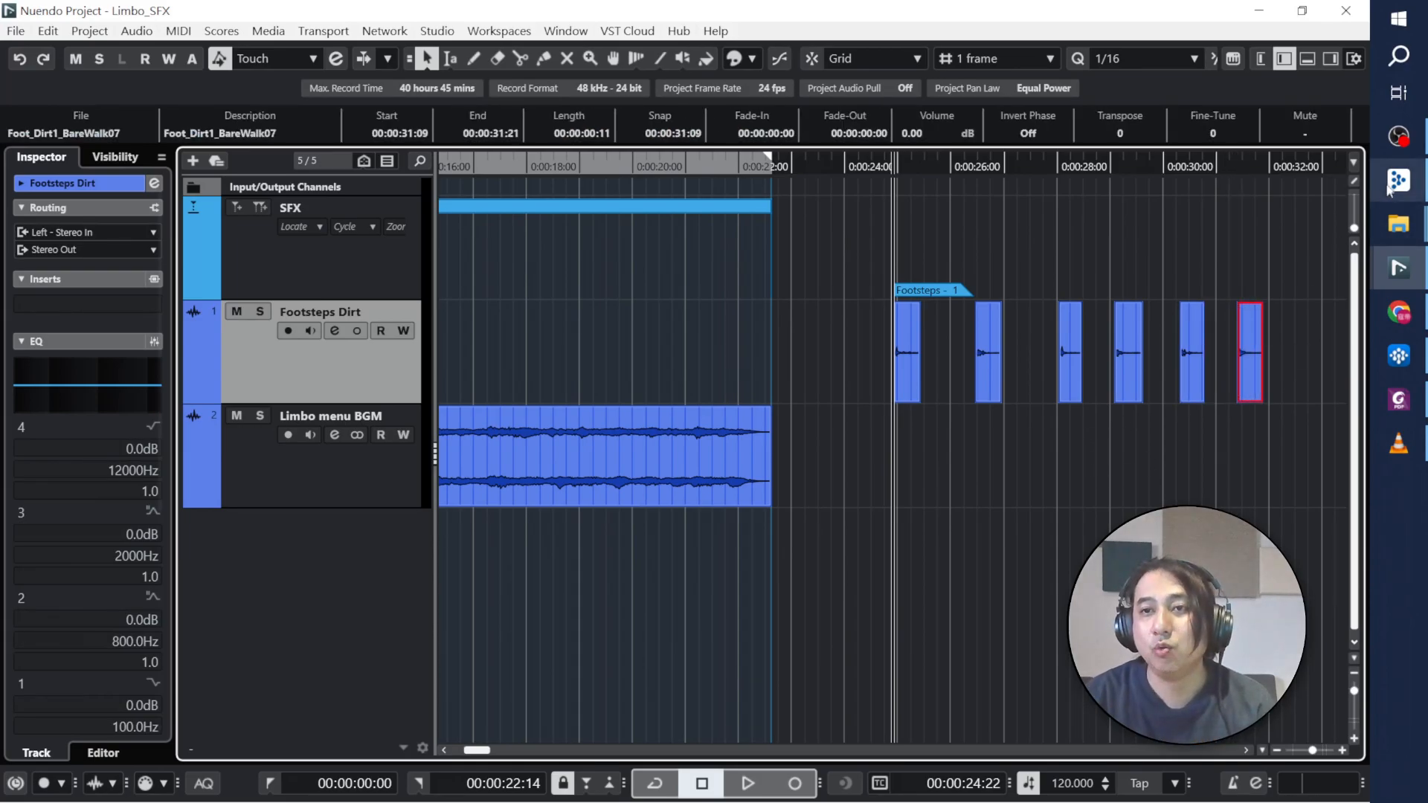
Step: Switch to Wwise, select the step_heel_grass container to examine its five sounds, and return to the Limbo_SFX project in Nuendo
mouse_move(1396, 190)
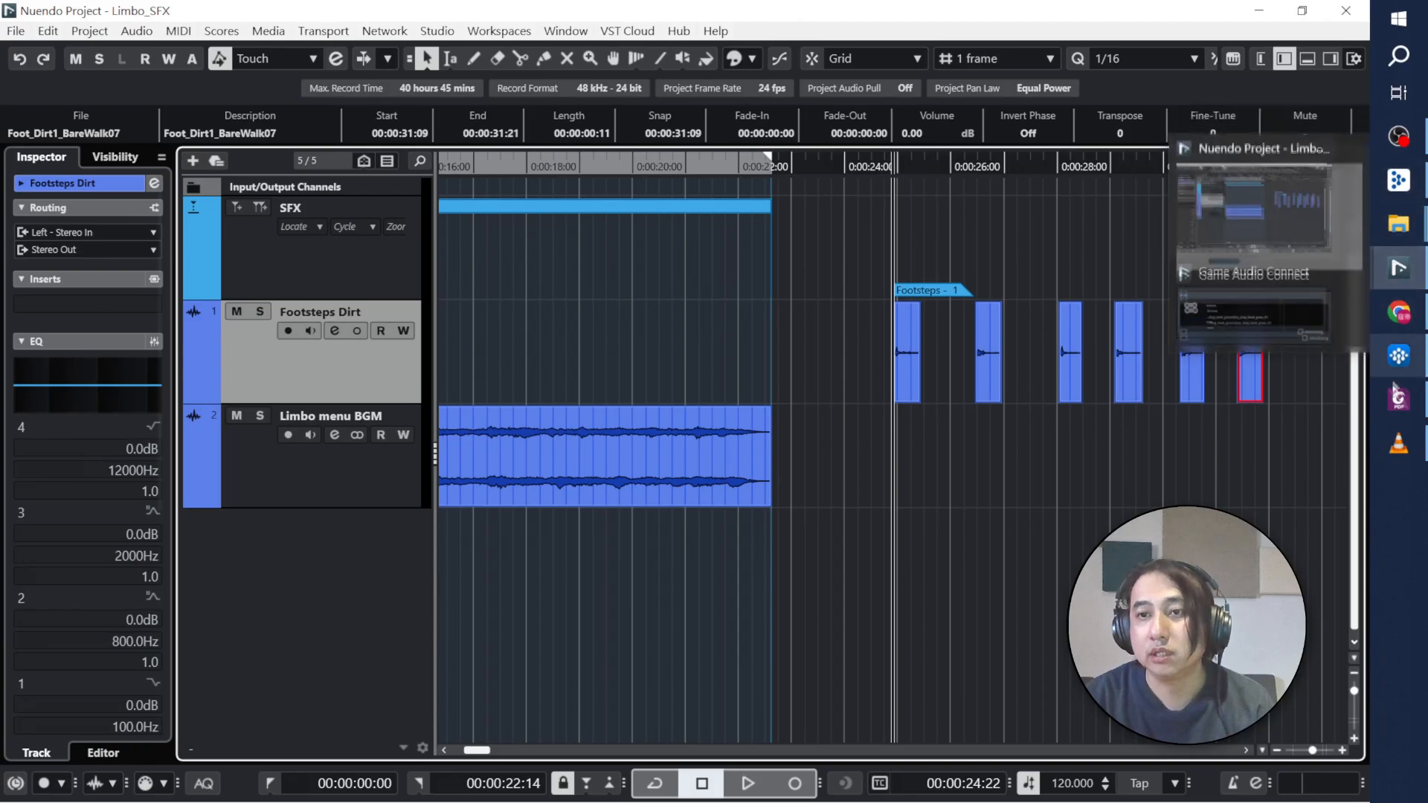
left_click(1399, 356)
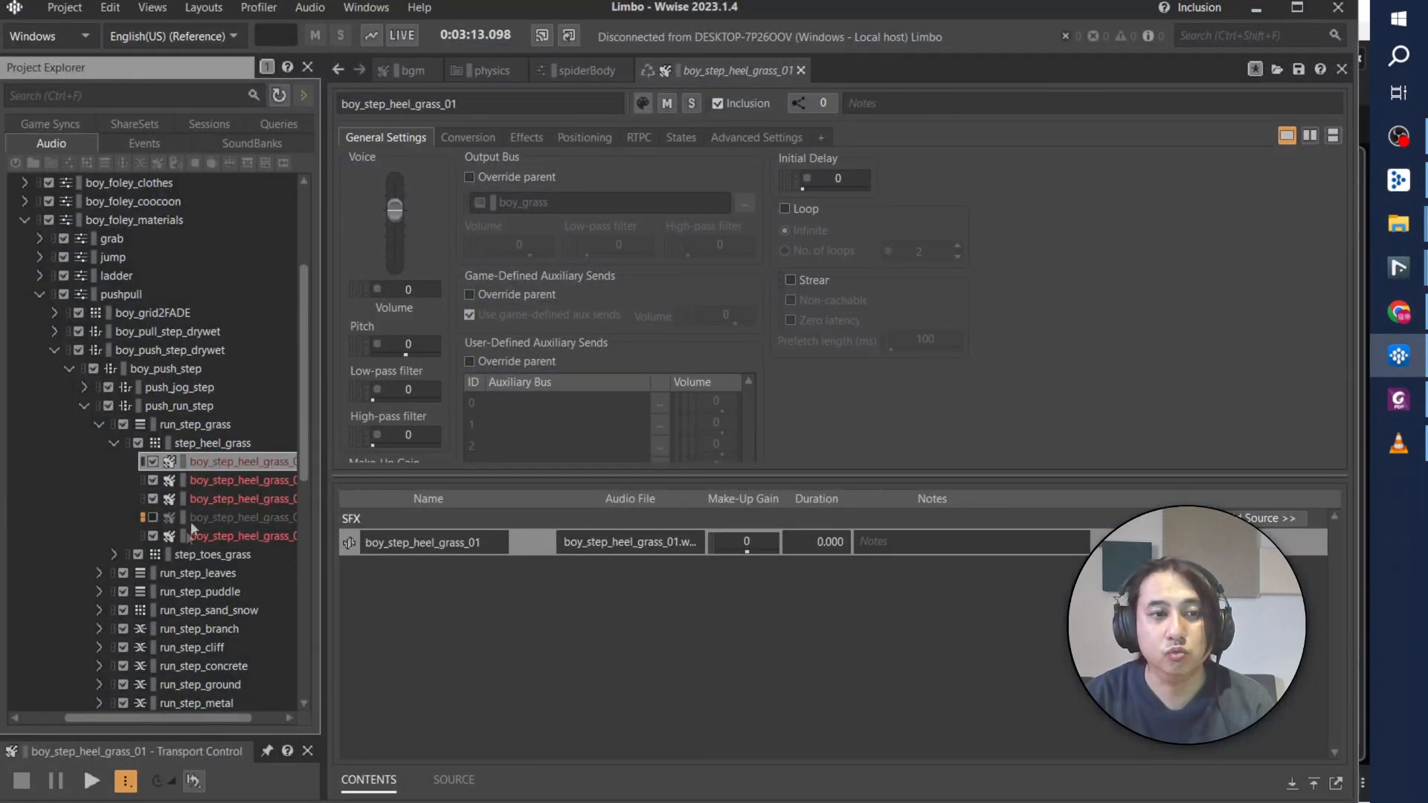
left_click(212, 446)
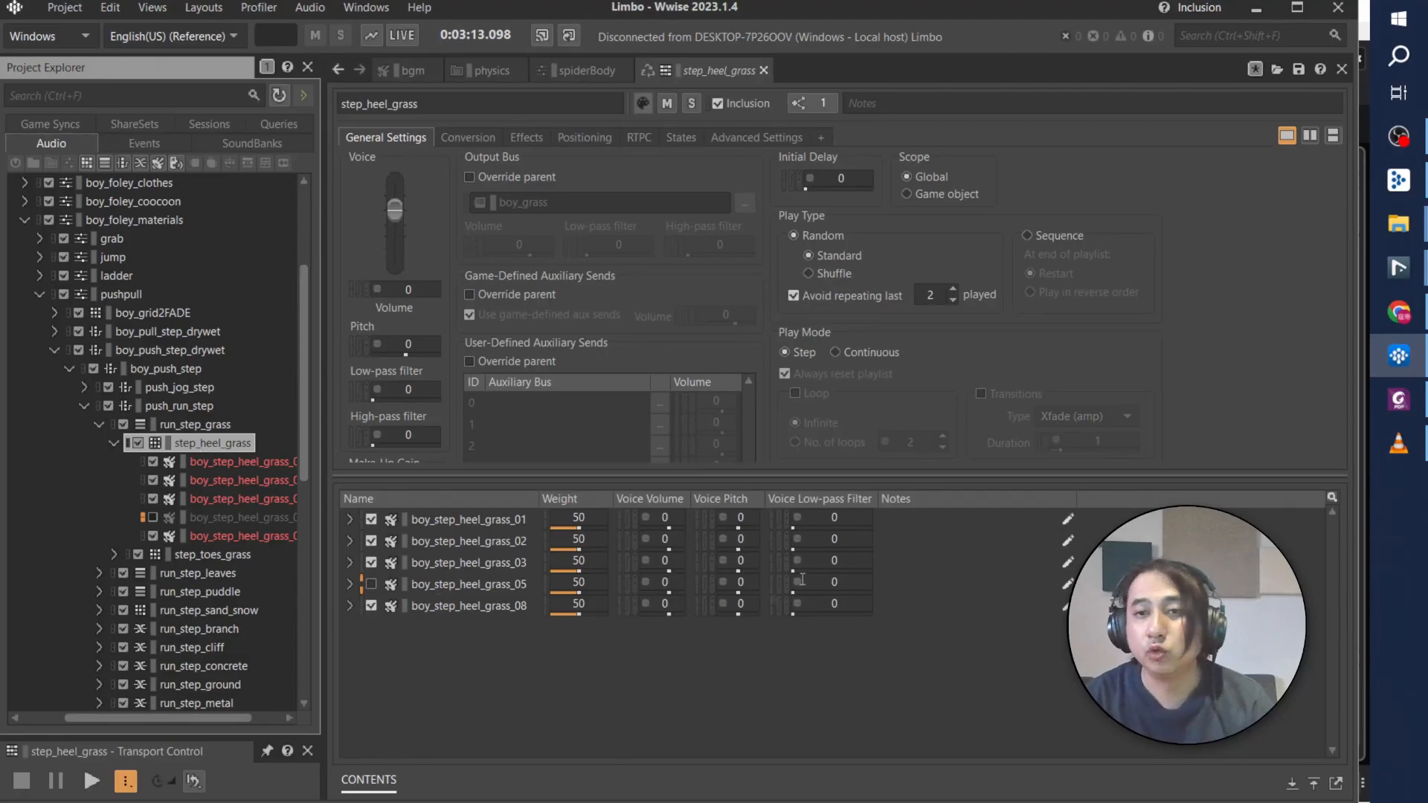
mouse_move(1399, 271)
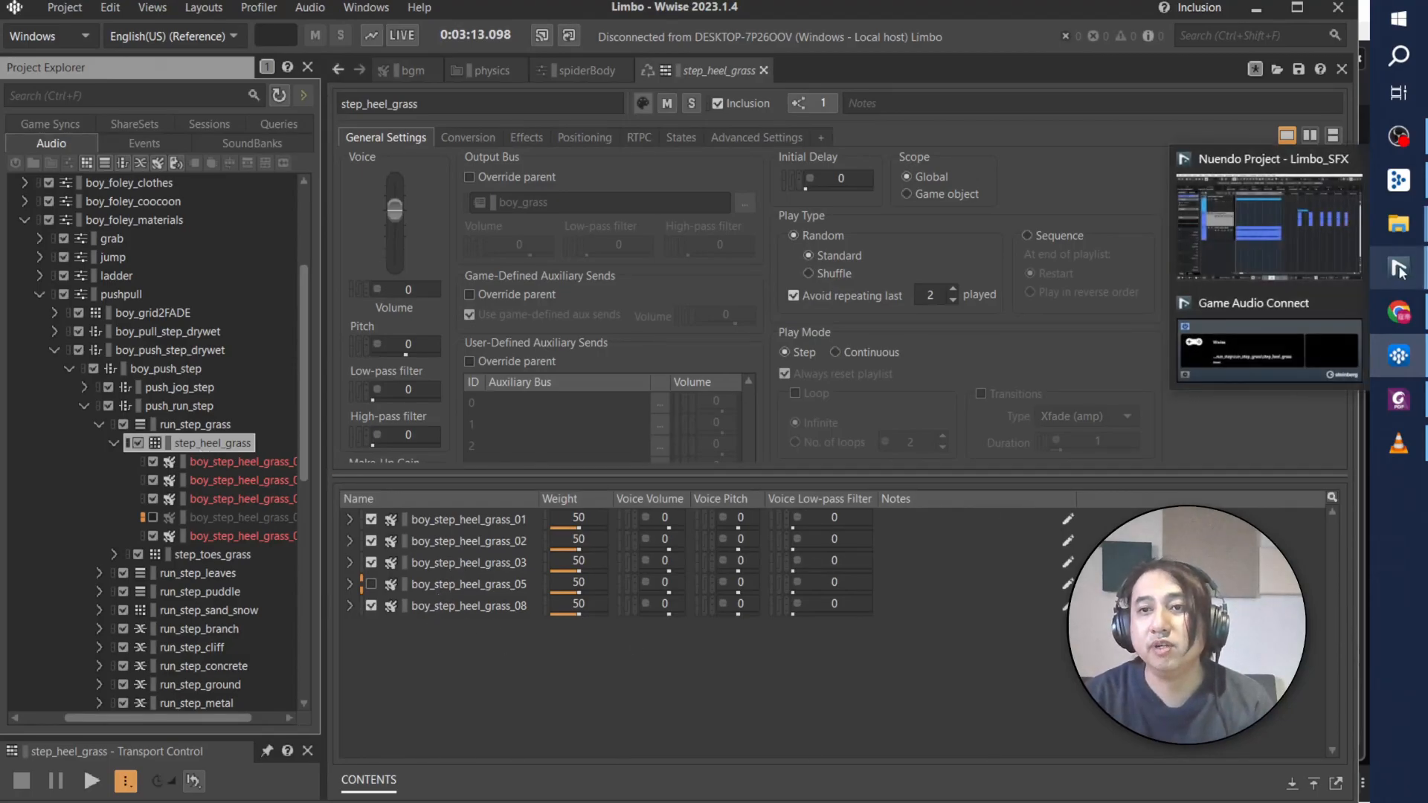
left_click(1324, 248)
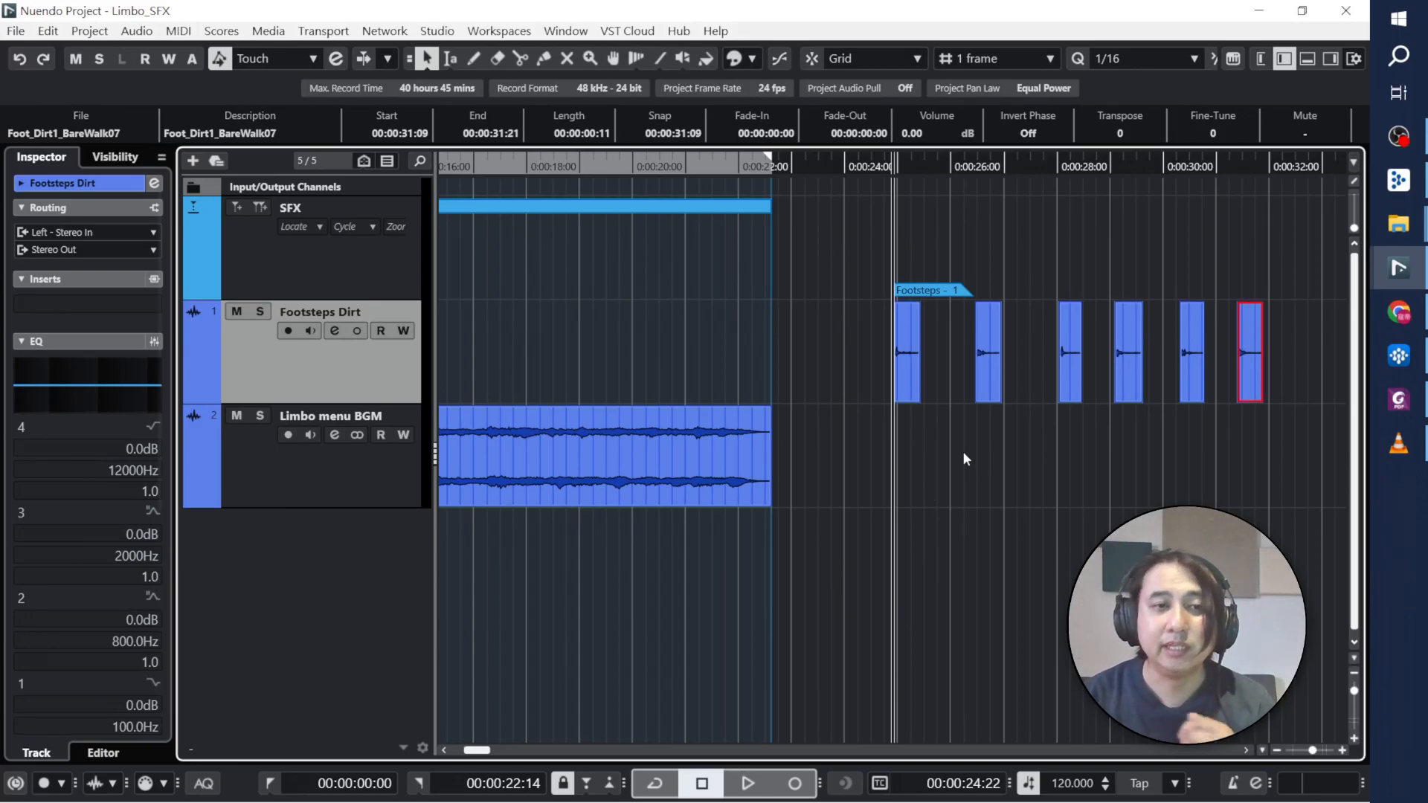
Step: Play back the spaced footstep clips on the Footsteps Dirt track and mark out the last three of them
key("space")
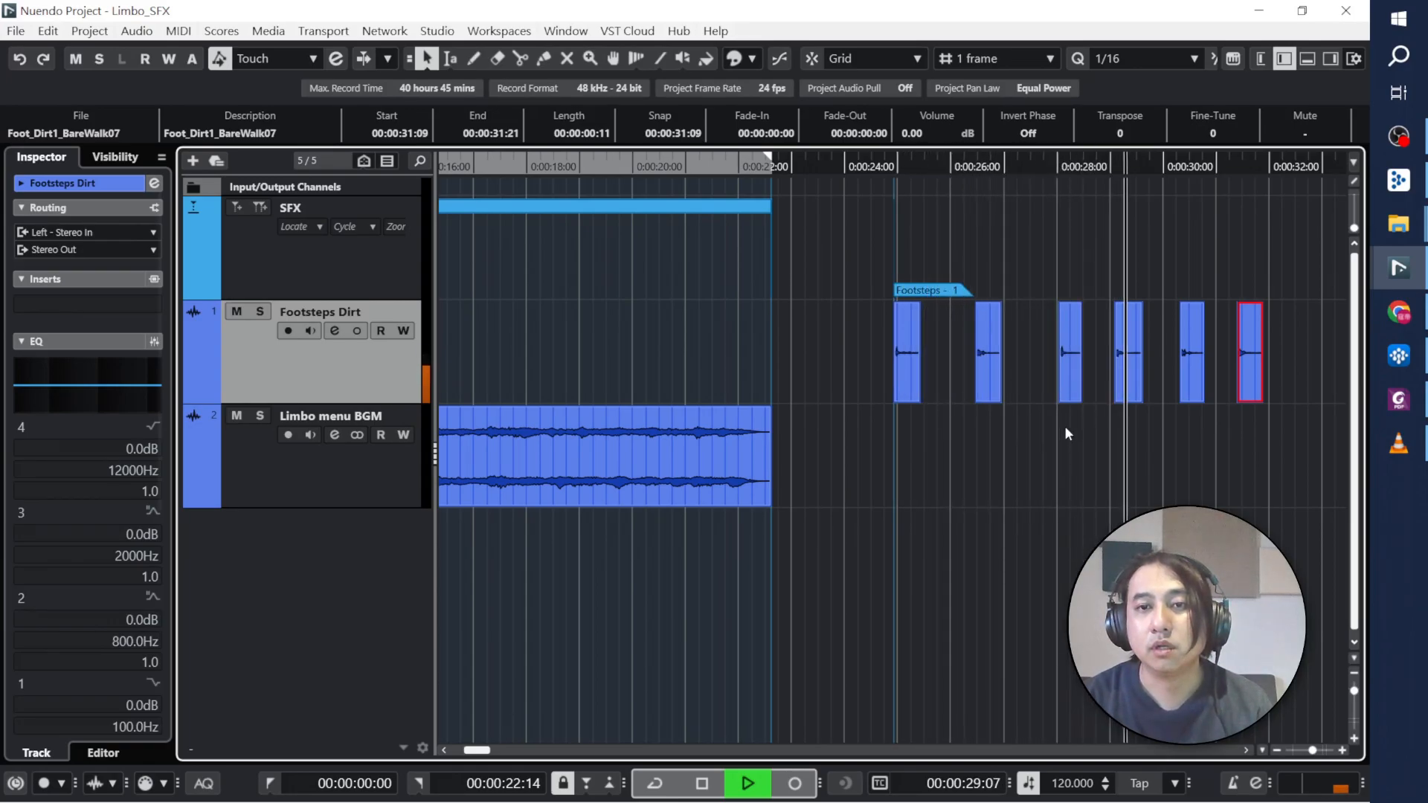
key("space")
left_click(992, 380)
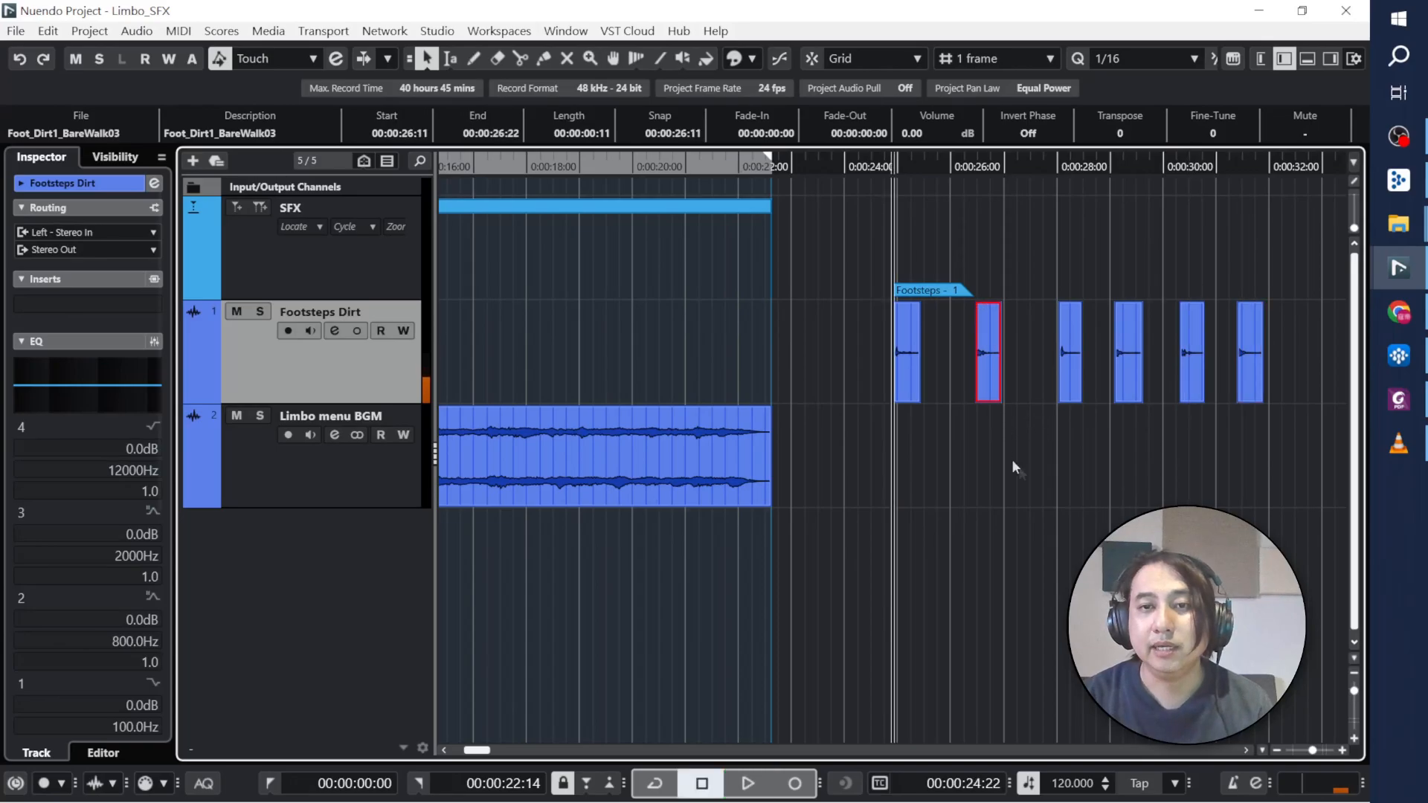
left_click(1107, 288)
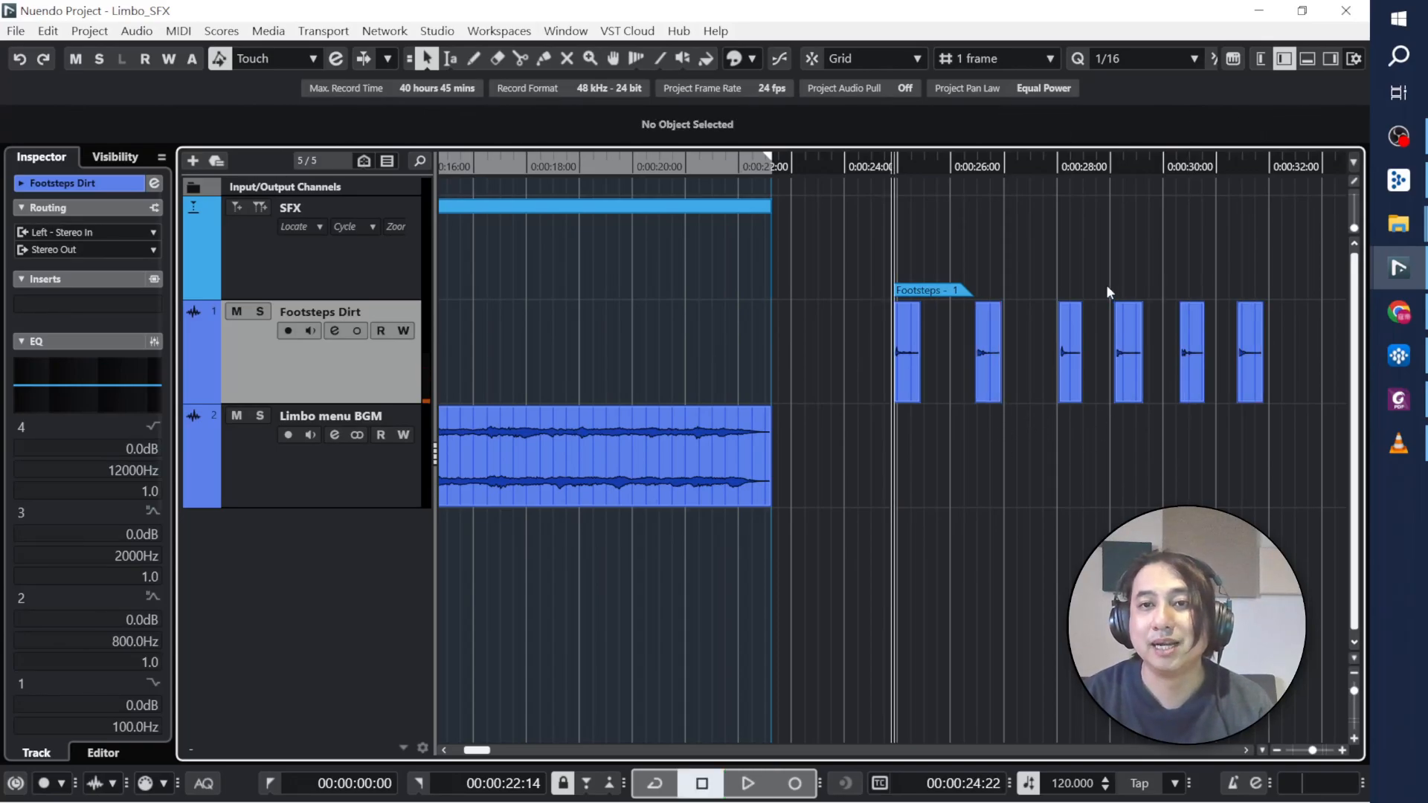
left_click_drag(1107, 286, 1310, 433)
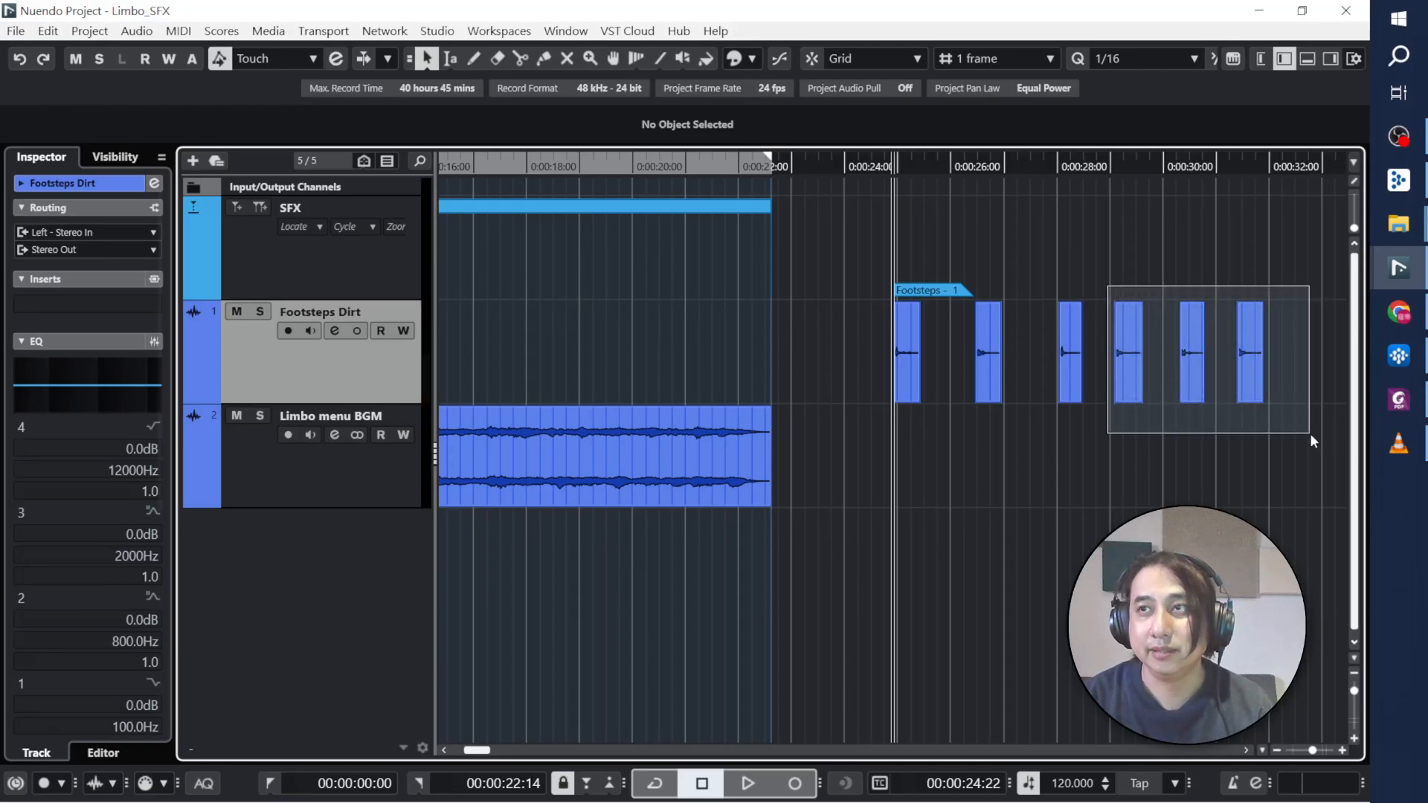
left_click_drag(1309, 432, 1307, 433)
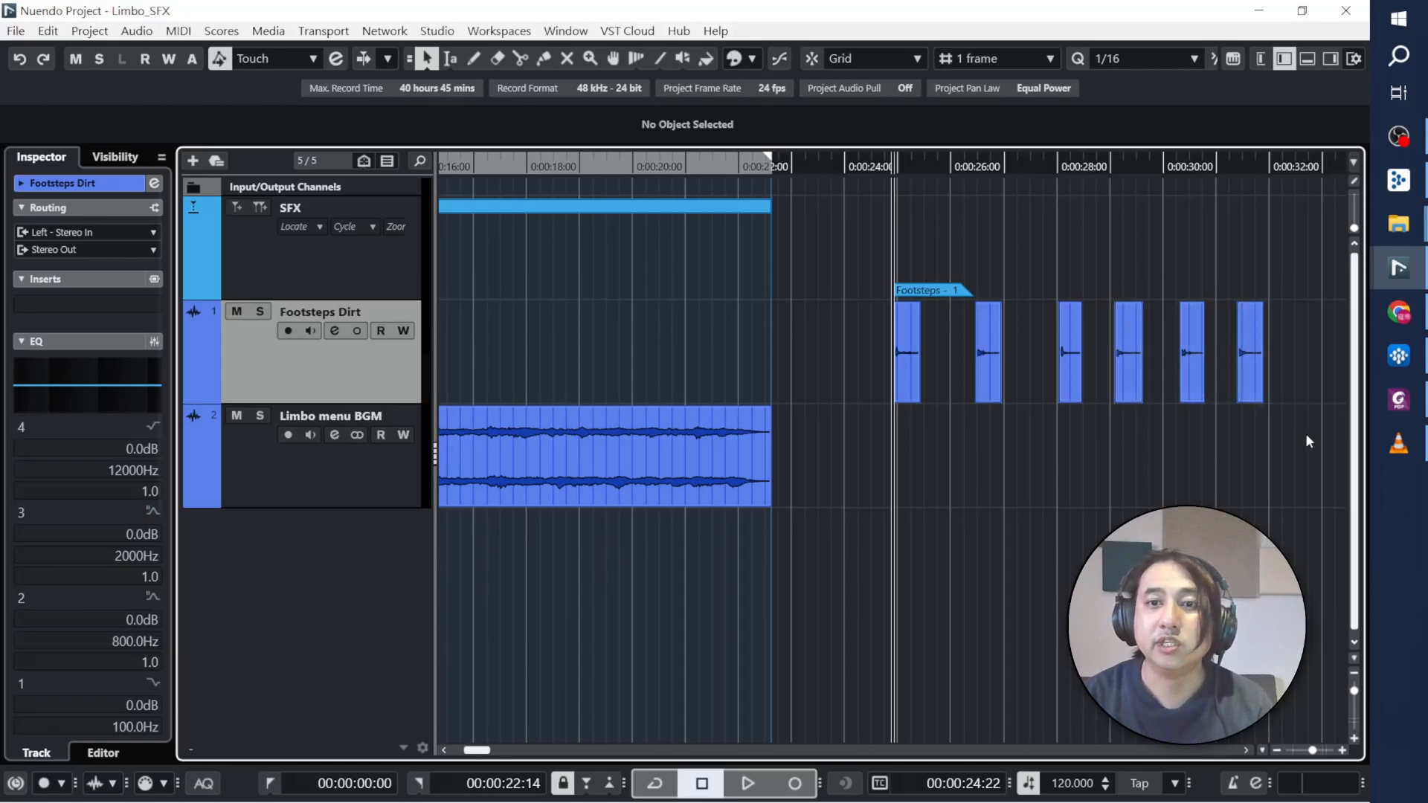
Step: Move the footstep clips closer together at roughly one-second intervals, with the last one starting at 00:00:30:01
left_click_drag(985, 360, 975, 381)
left_click_drag(1074, 372, 1287, 402)
left_click(1130, 423)
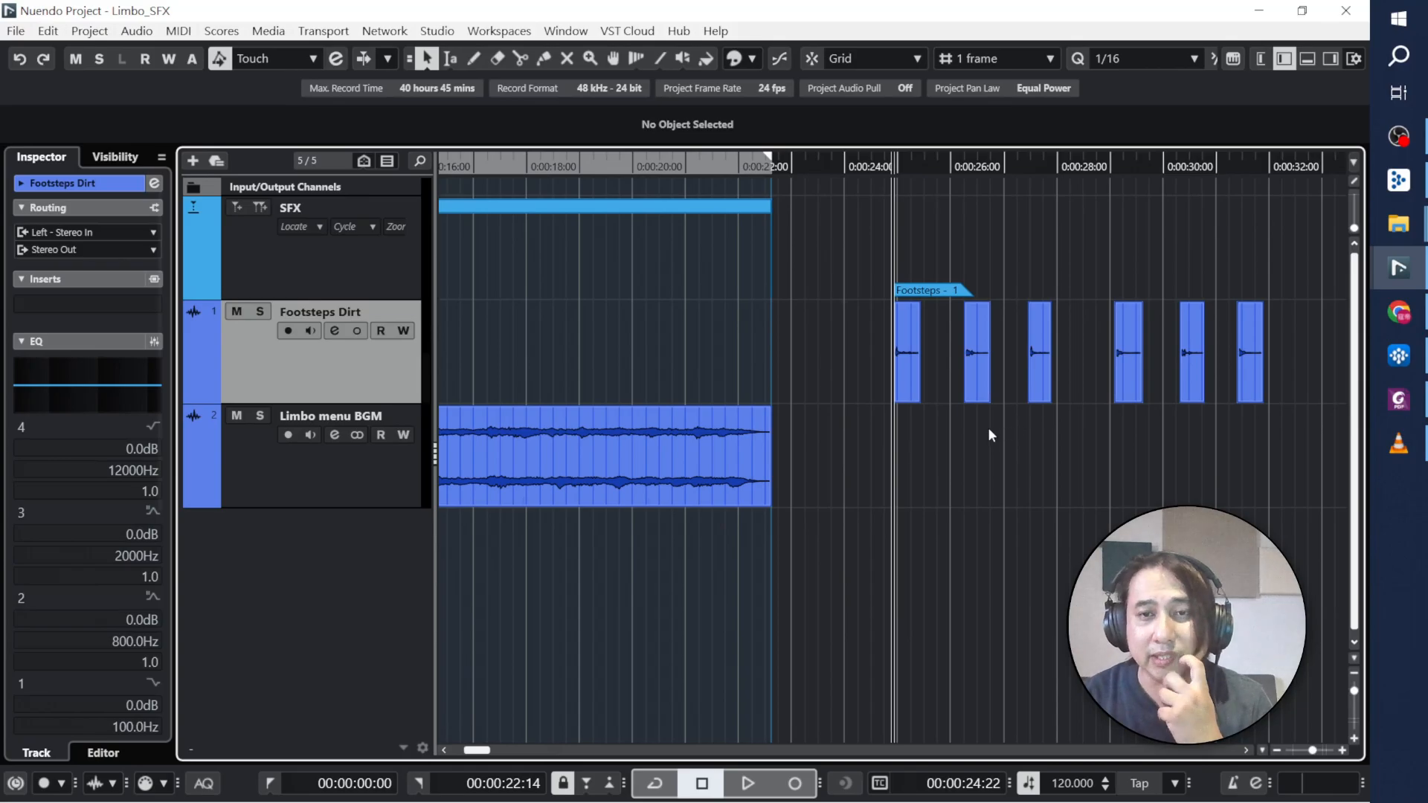
left_click(917, 379)
left_click_drag(978, 372, 1025, 377)
left_click(1047, 377)
left_click_drag(1135, 378, 1086, 379)
left_click_drag(1207, 383, 1174, 388)
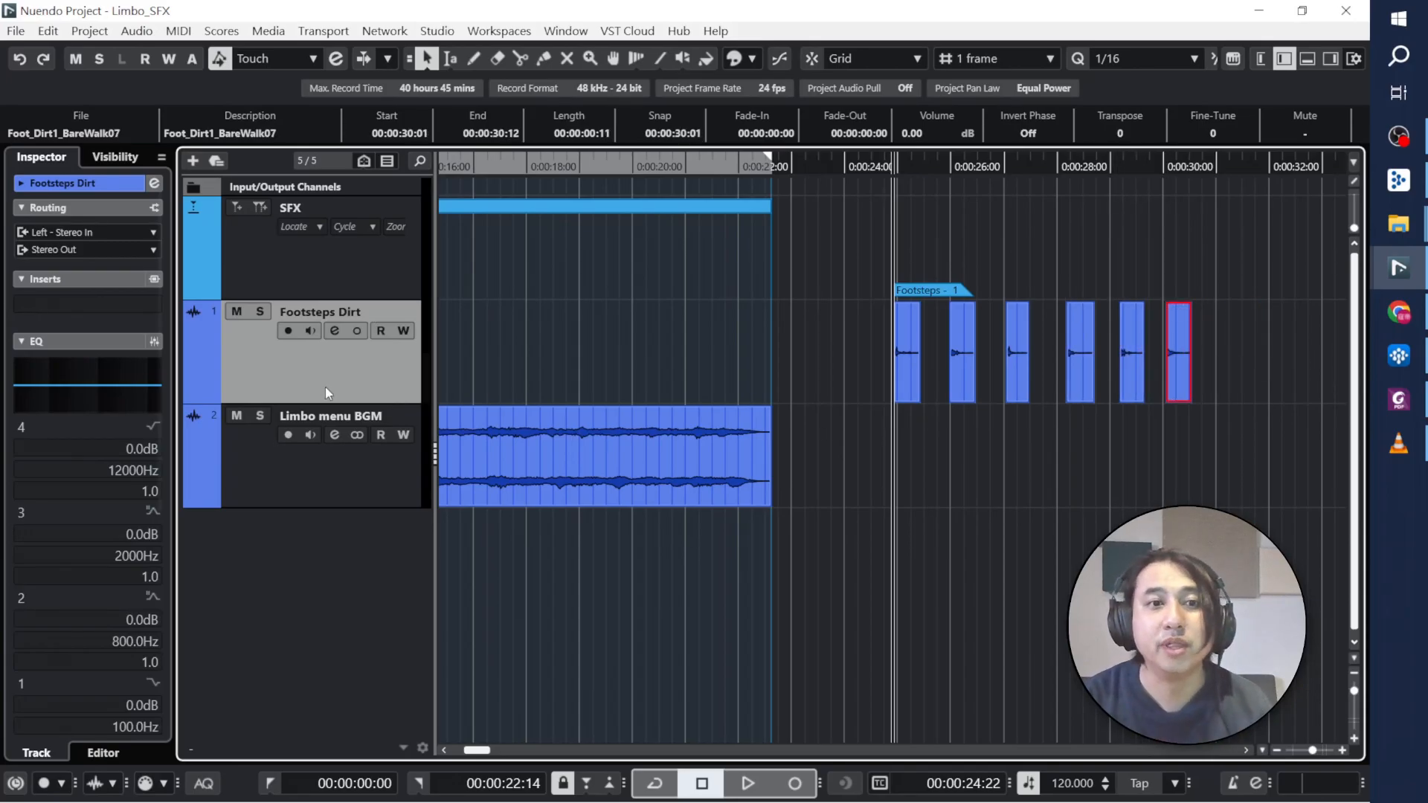
Step: Move all footstep clips except the first down to the Limbo menu BGM track and mute them
left_click(936, 438)
left_click_drag(936, 441, 1235, 376)
left_click_drag(957, 370, 952, 452)
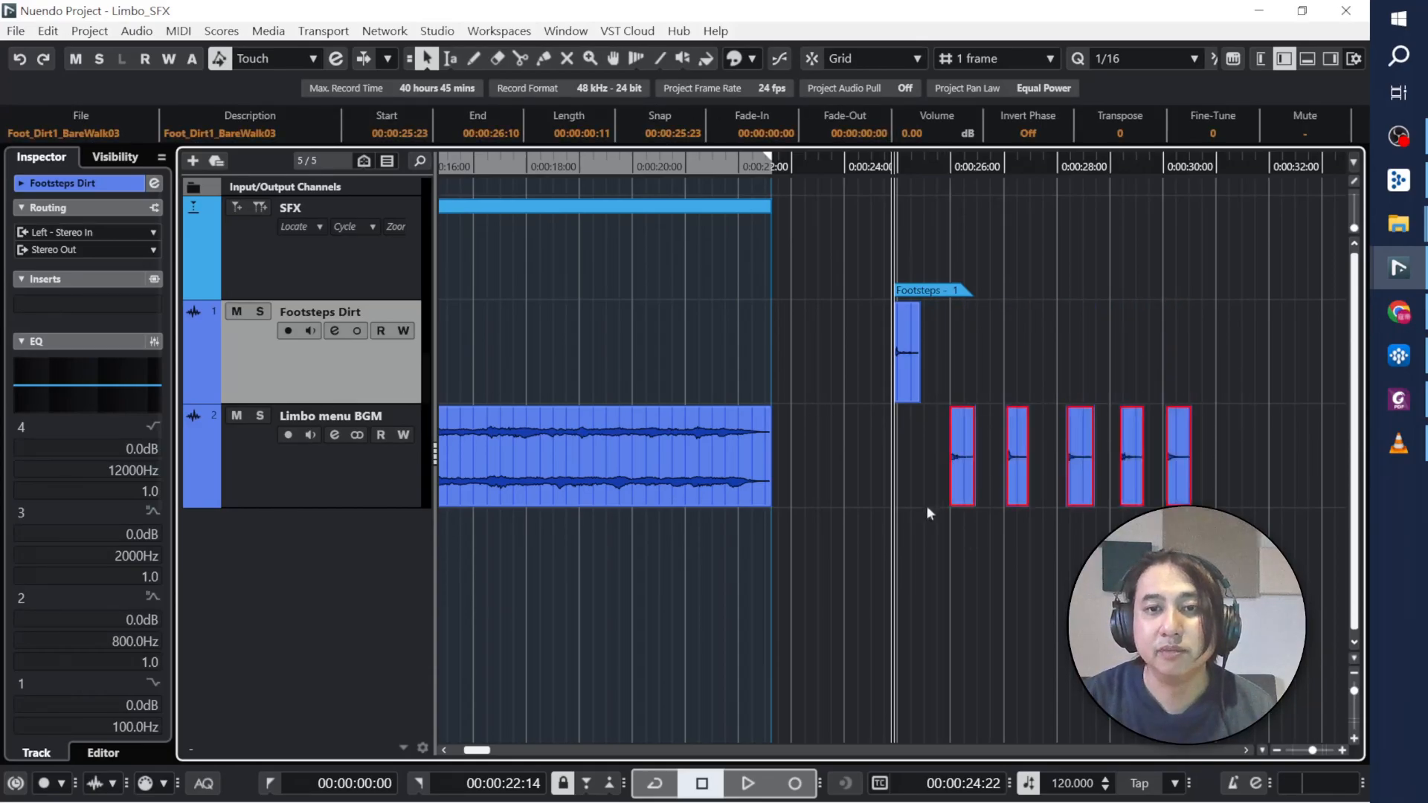
left_click(909, 372)
left_click_drag(934, 447, 1262, 489)
key("shift+m")
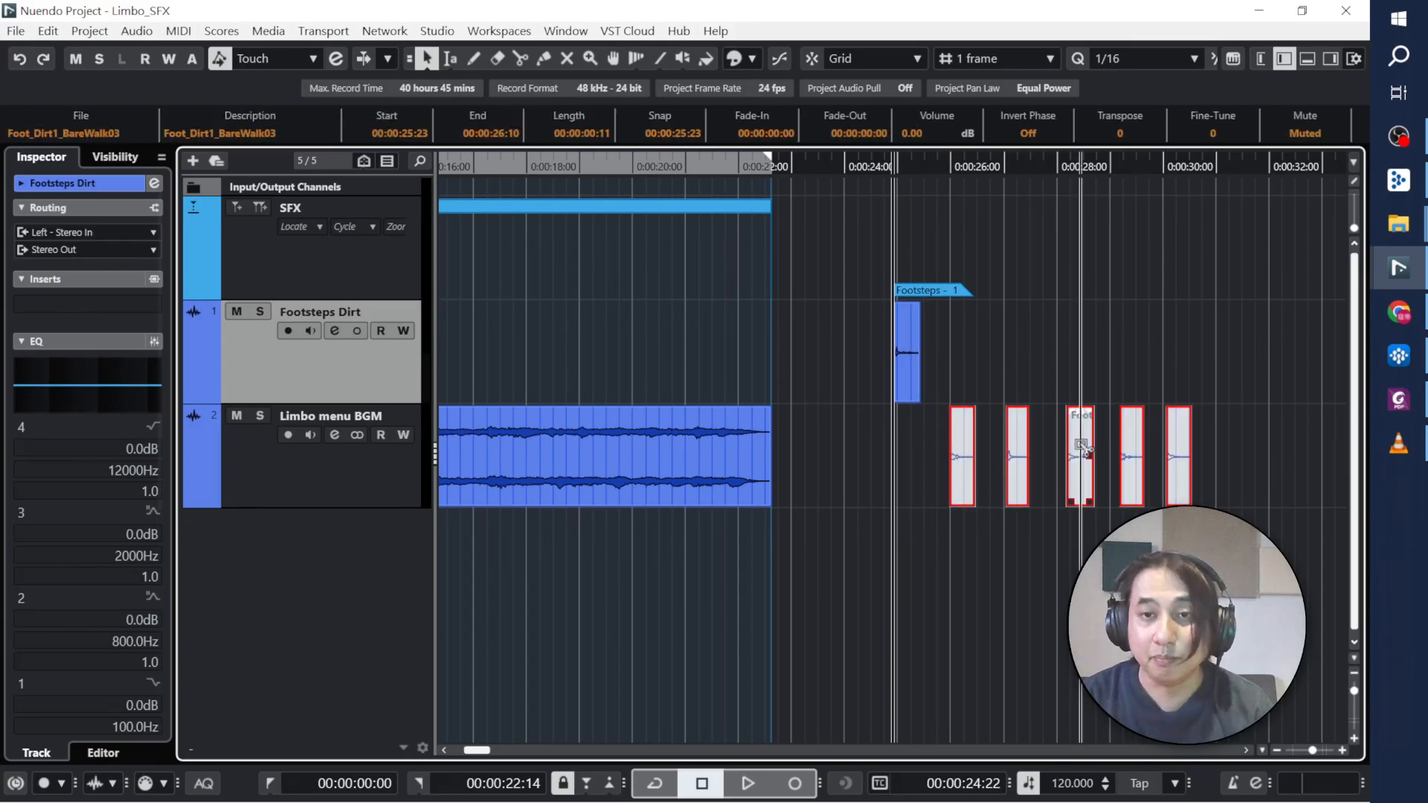
Step: Paste three copies of the Foot_Dirt1_BareWalk02 clip about one second apart on Footsteps Dirt, nudging the last to start at 00:00:27:23
left_click(919, 366)
left_click(939, 166)
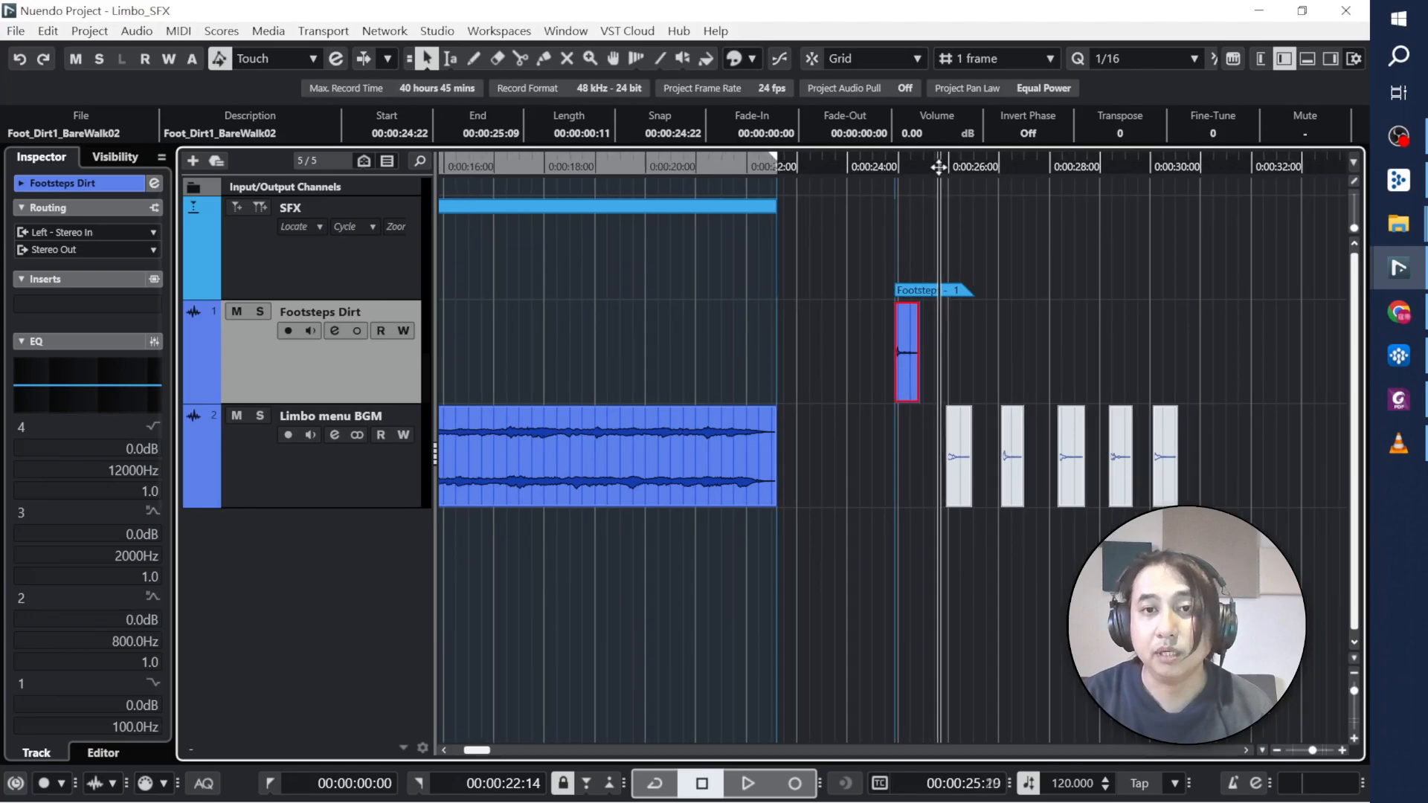
key("ctrl+v")
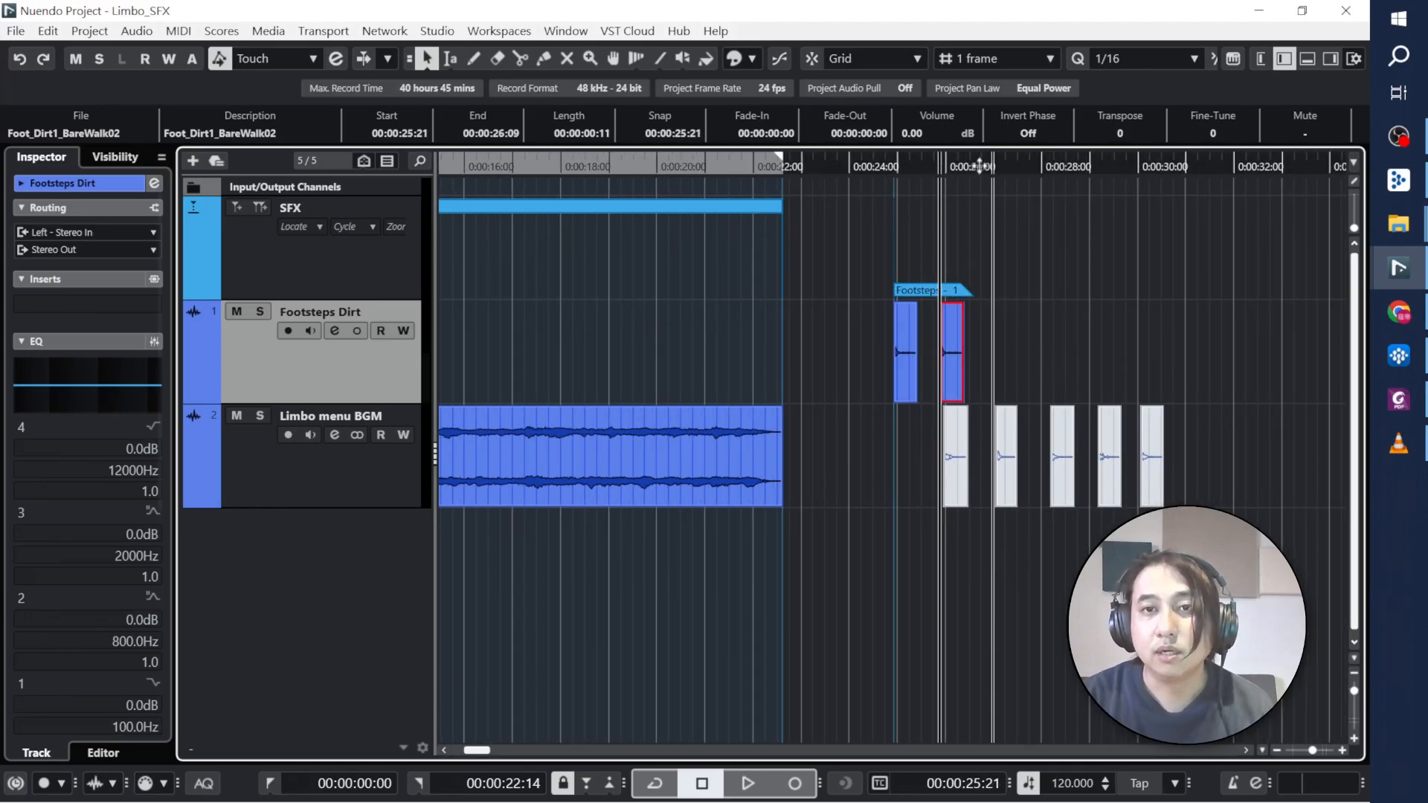
left_click(990, 166)
key("ctrl+v")
left_click(1033, 166)
key("ctrl+v")
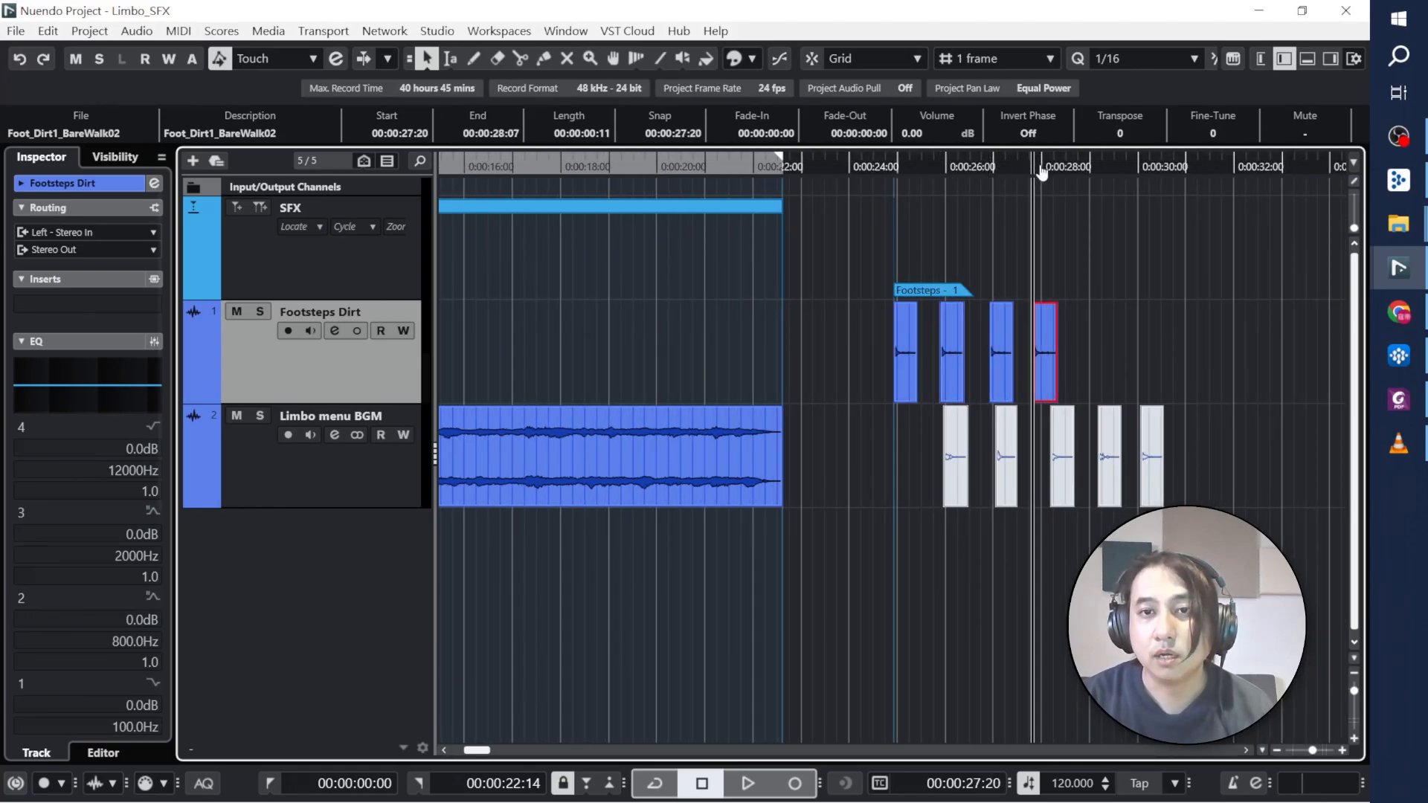
key("ctrl+Right")
key("ctrl+Right")
key("ctrl+Right")
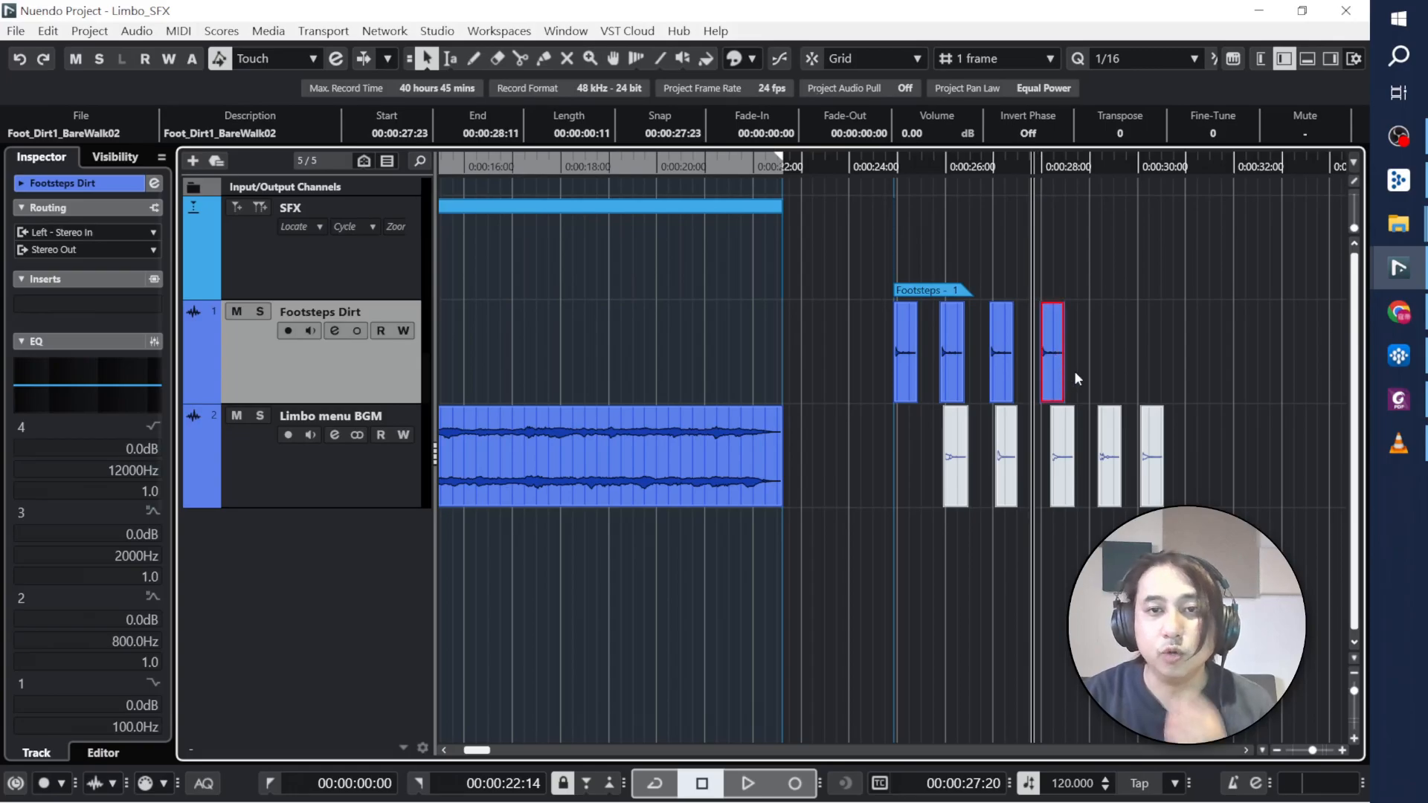
Step: Play back the repeated footsteps and move the three copies closer together, with the last one starting at 00:00:27:15
left_click(886, 166)
key("space")
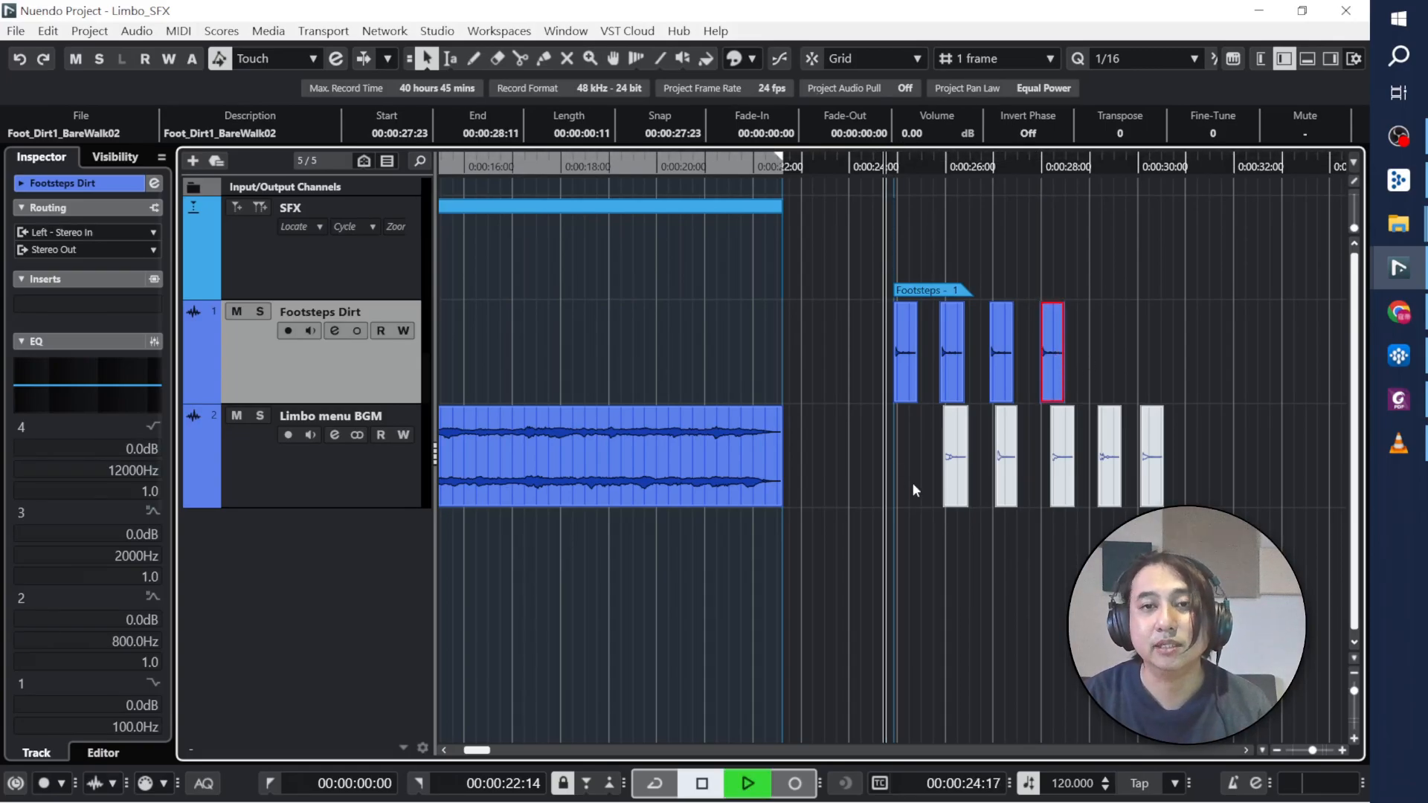
left_click_drag(954, 362, 1027, 374)
key("space")
left_click(1040, 366)
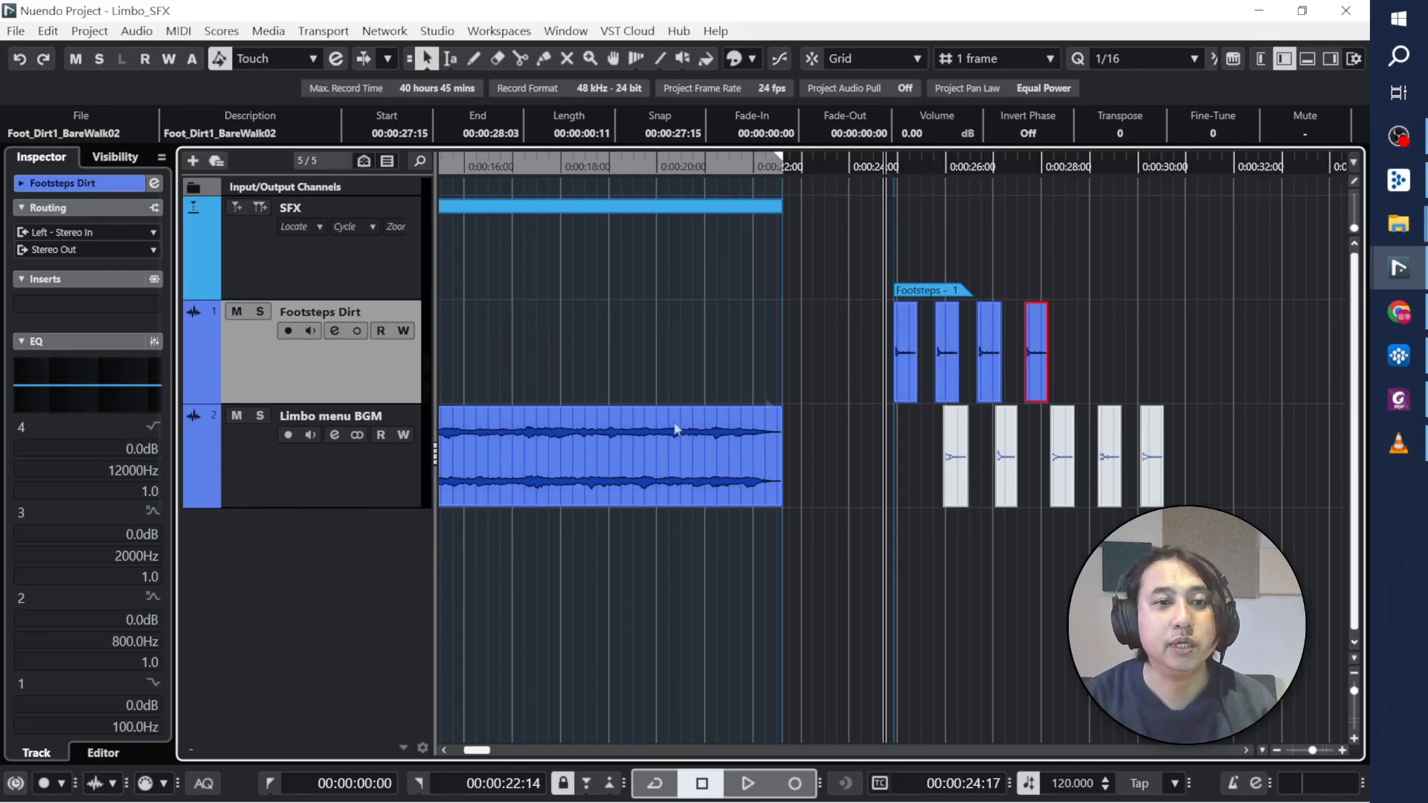
left_click(336, 331)
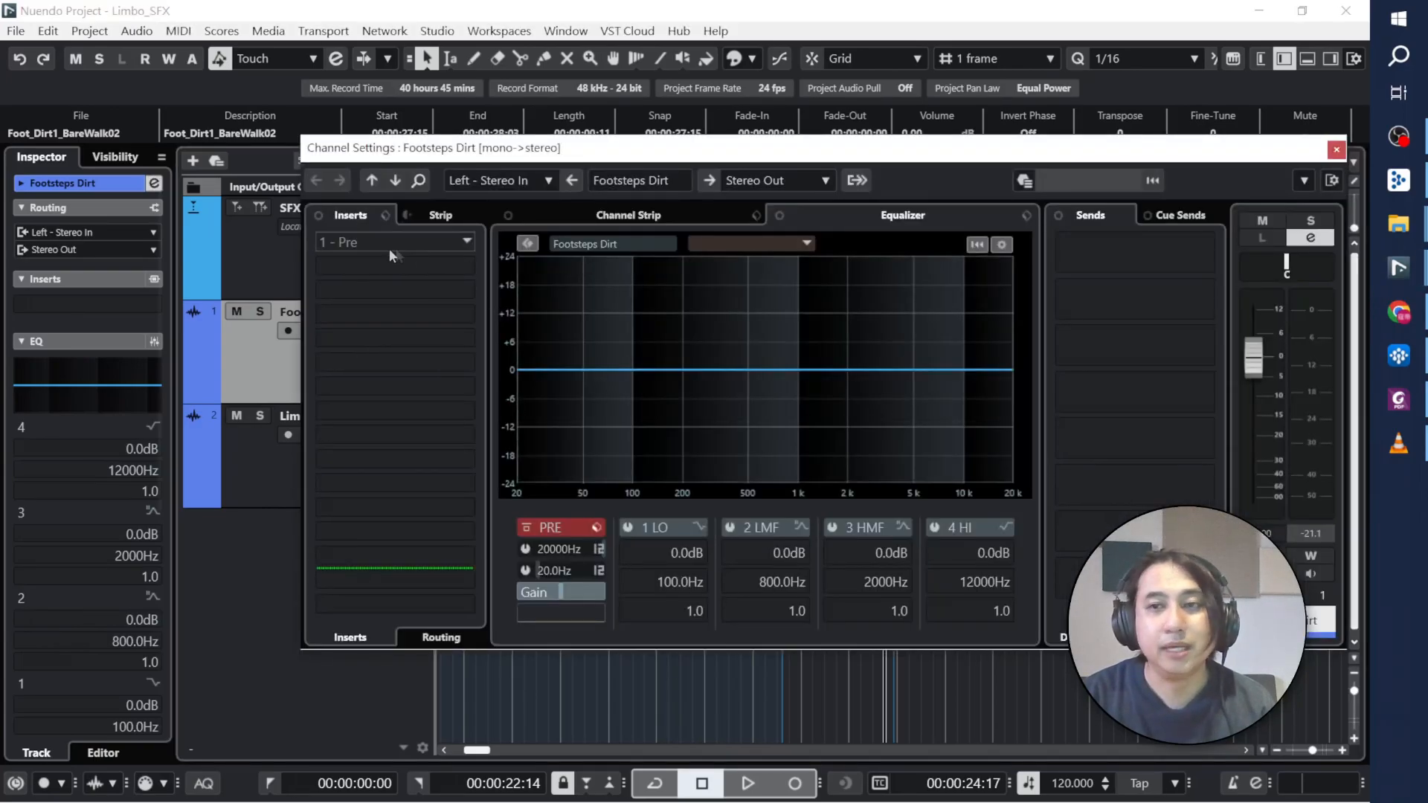
left_click(1337, 149)
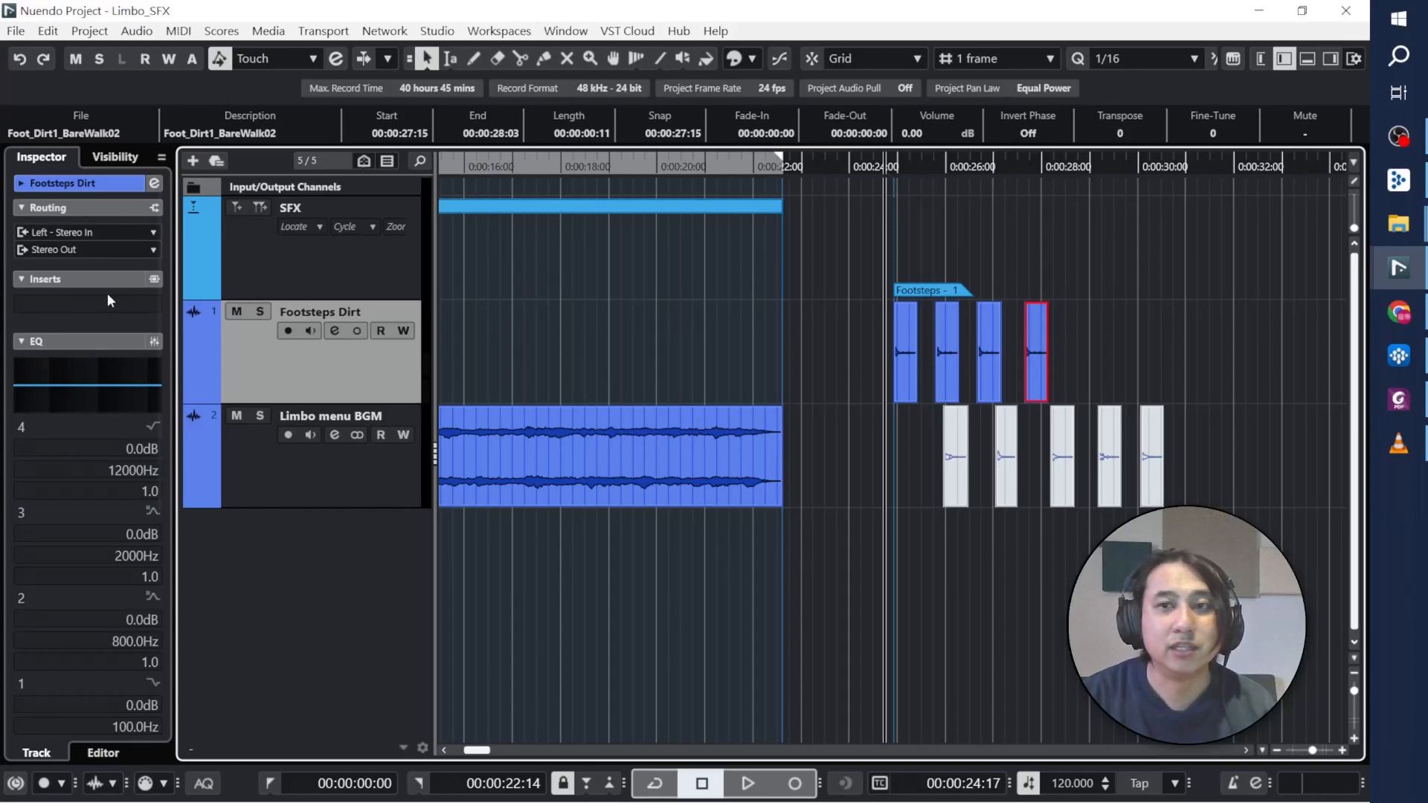
left_click(1285, 62)
left_click(1285, 59)
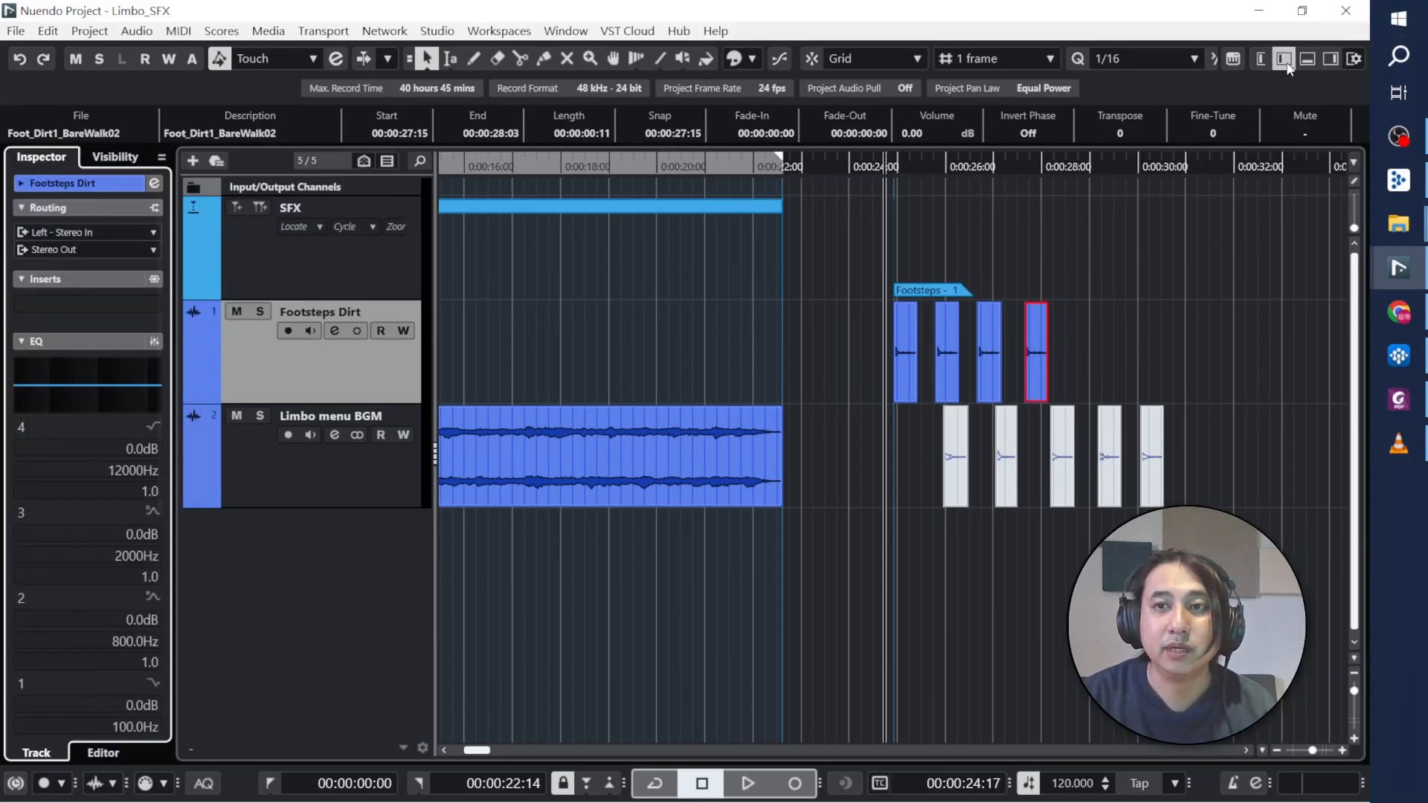
Step: Insert the Randomizer effect on the Footsteps Dirt track and move its window up off the lower part of the project
left_click(153, 308)
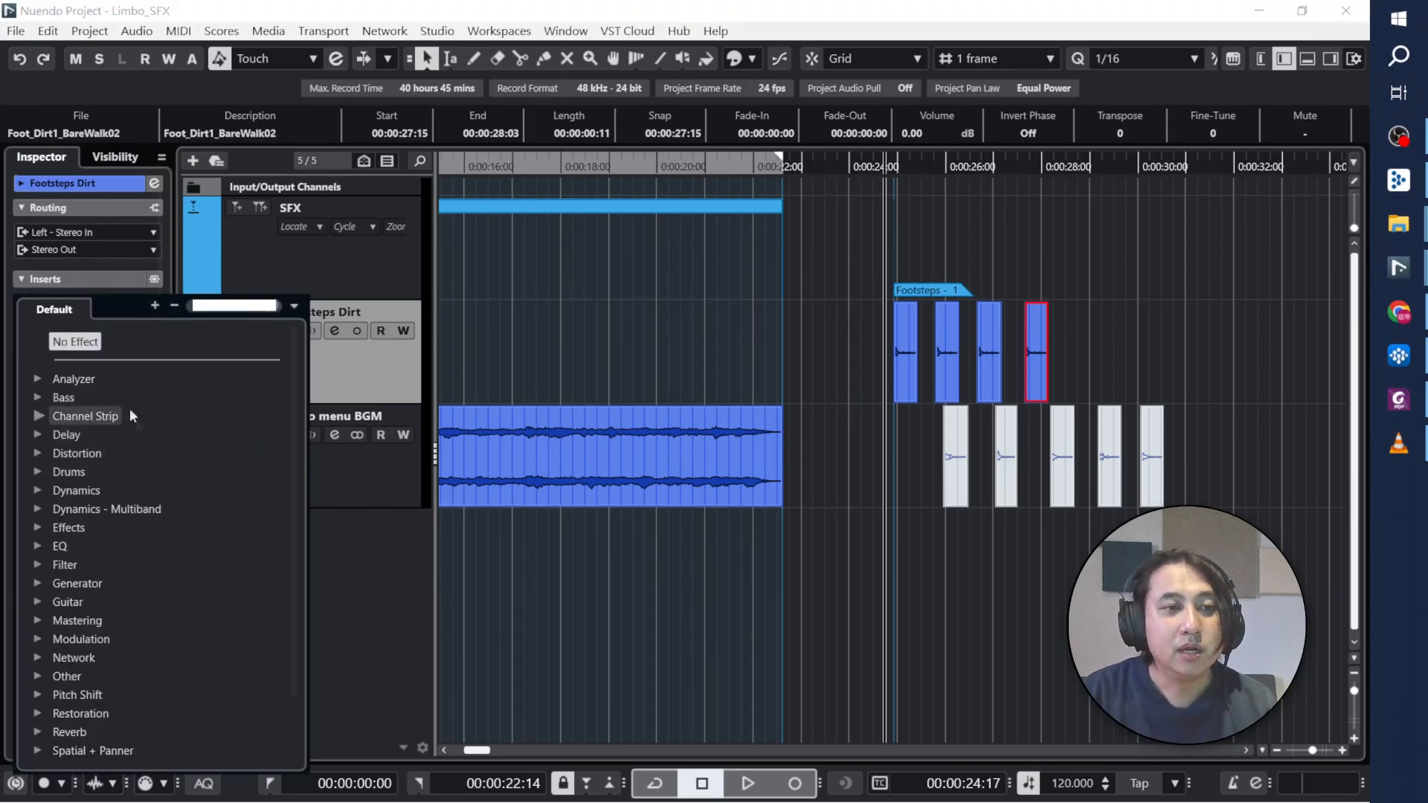
left_click(110, 343)
left_click(90, 301)
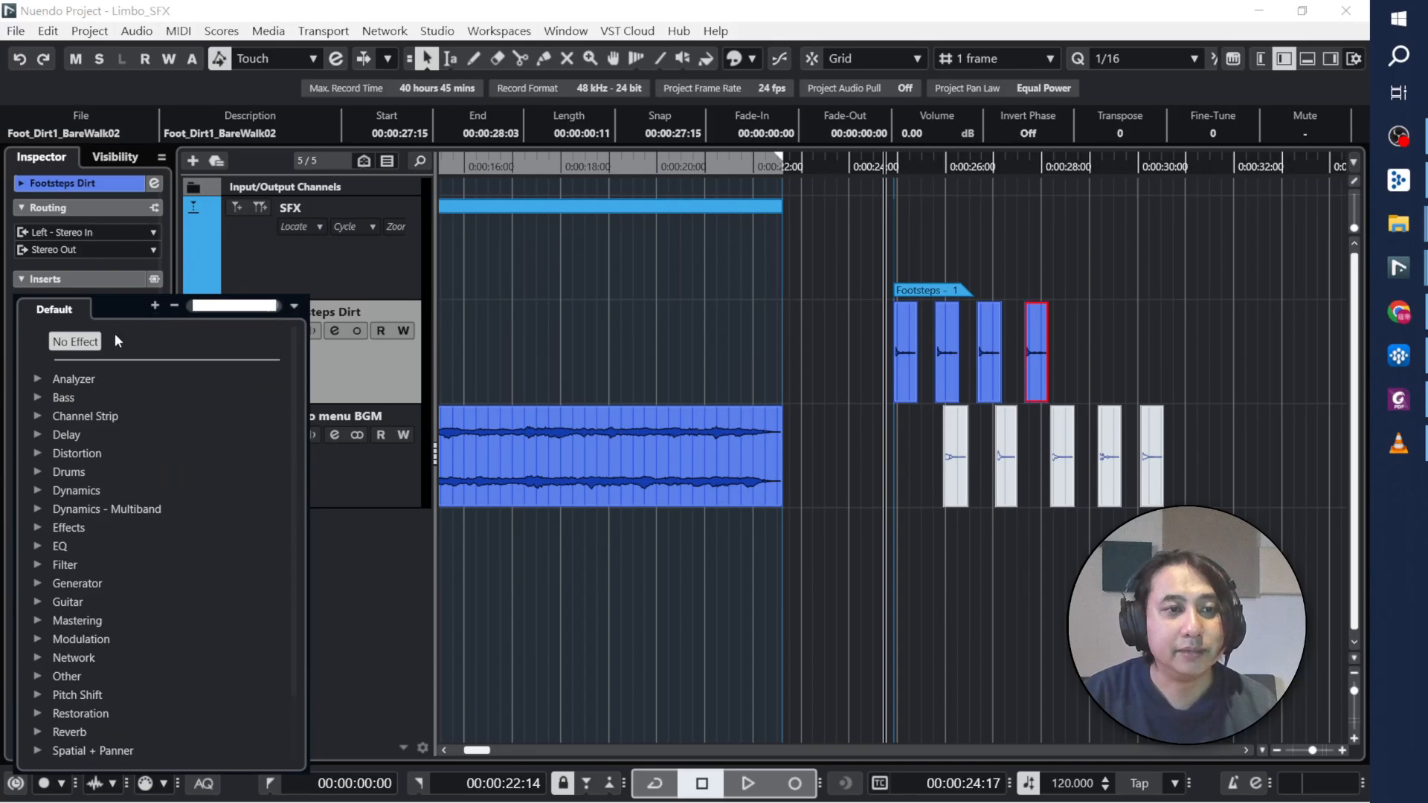
type("ra")
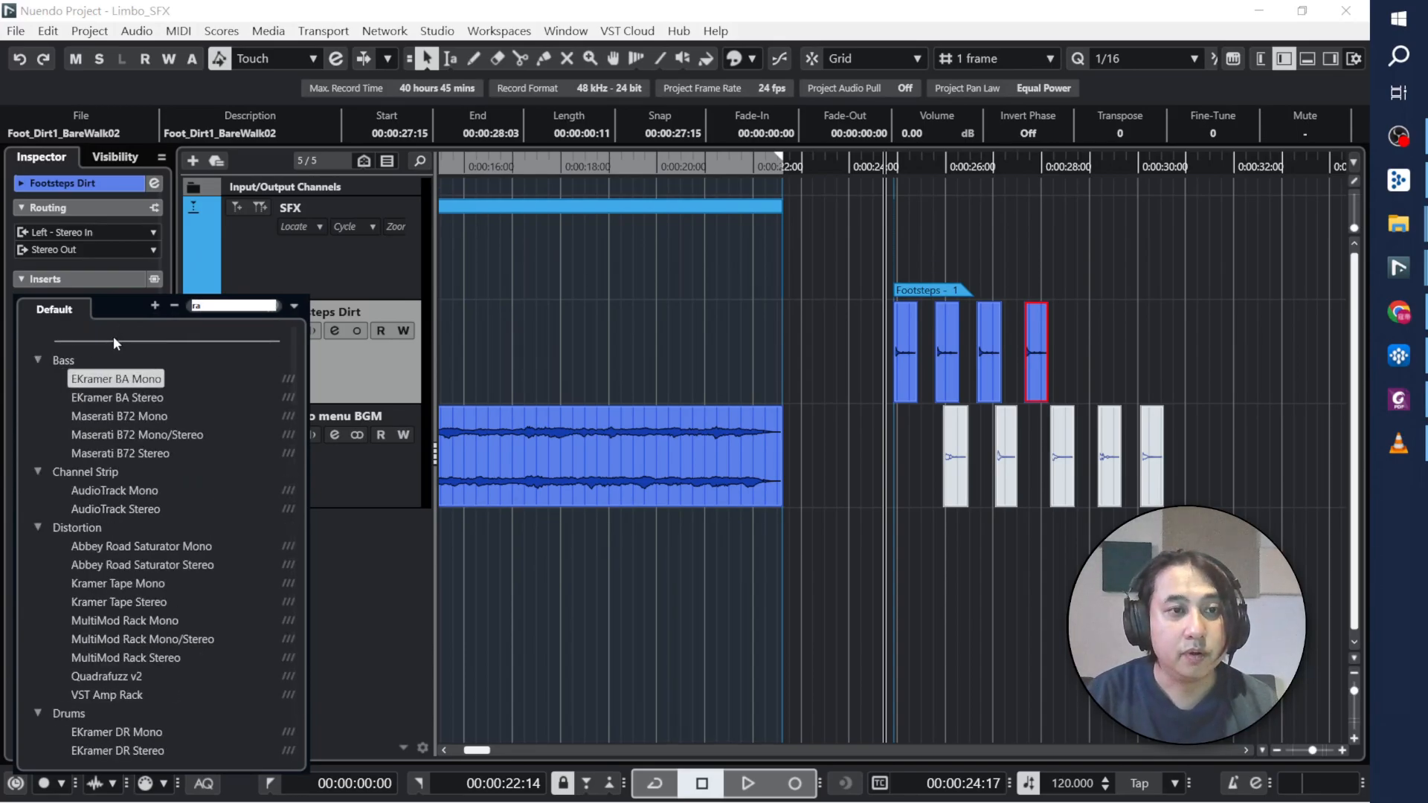
type("nd")
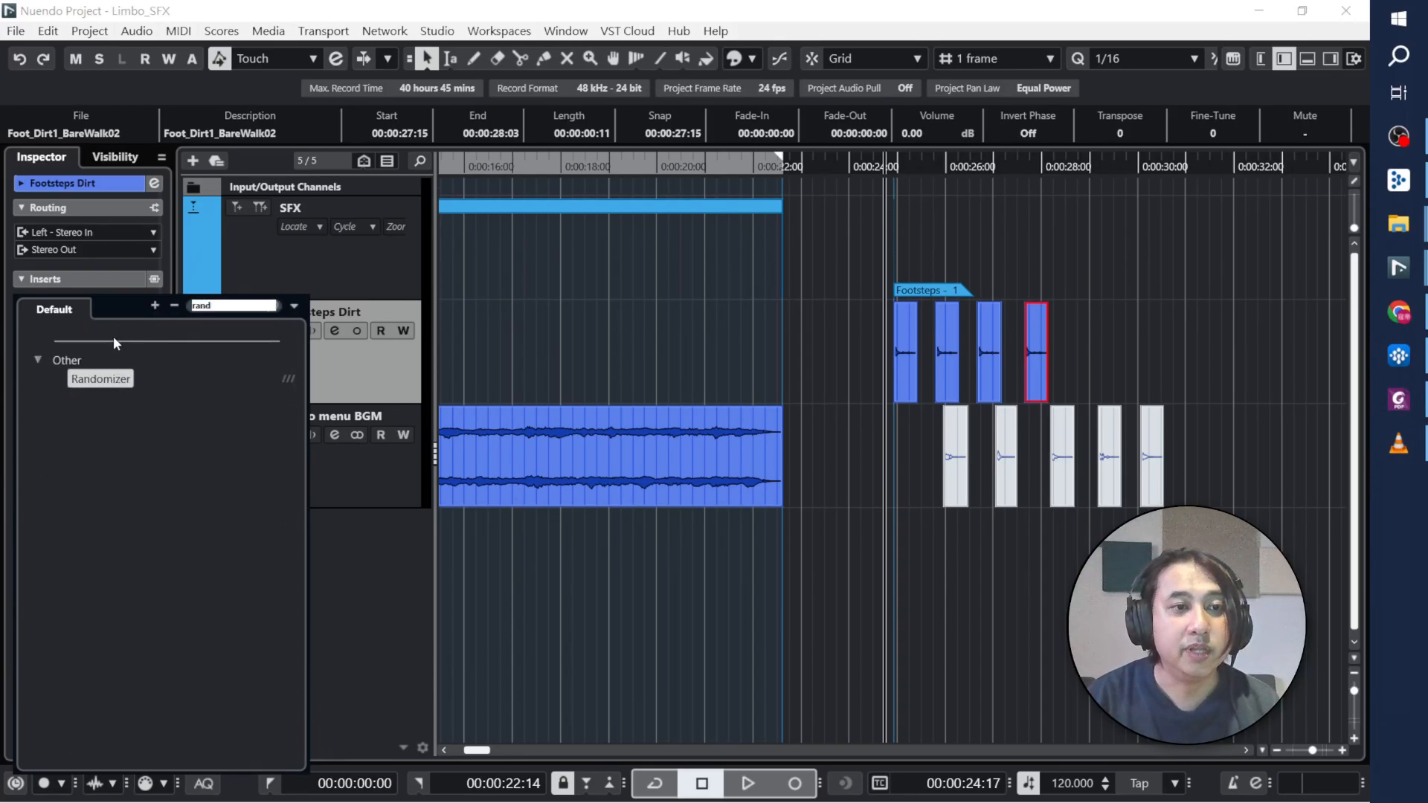
left_click(120, 379)
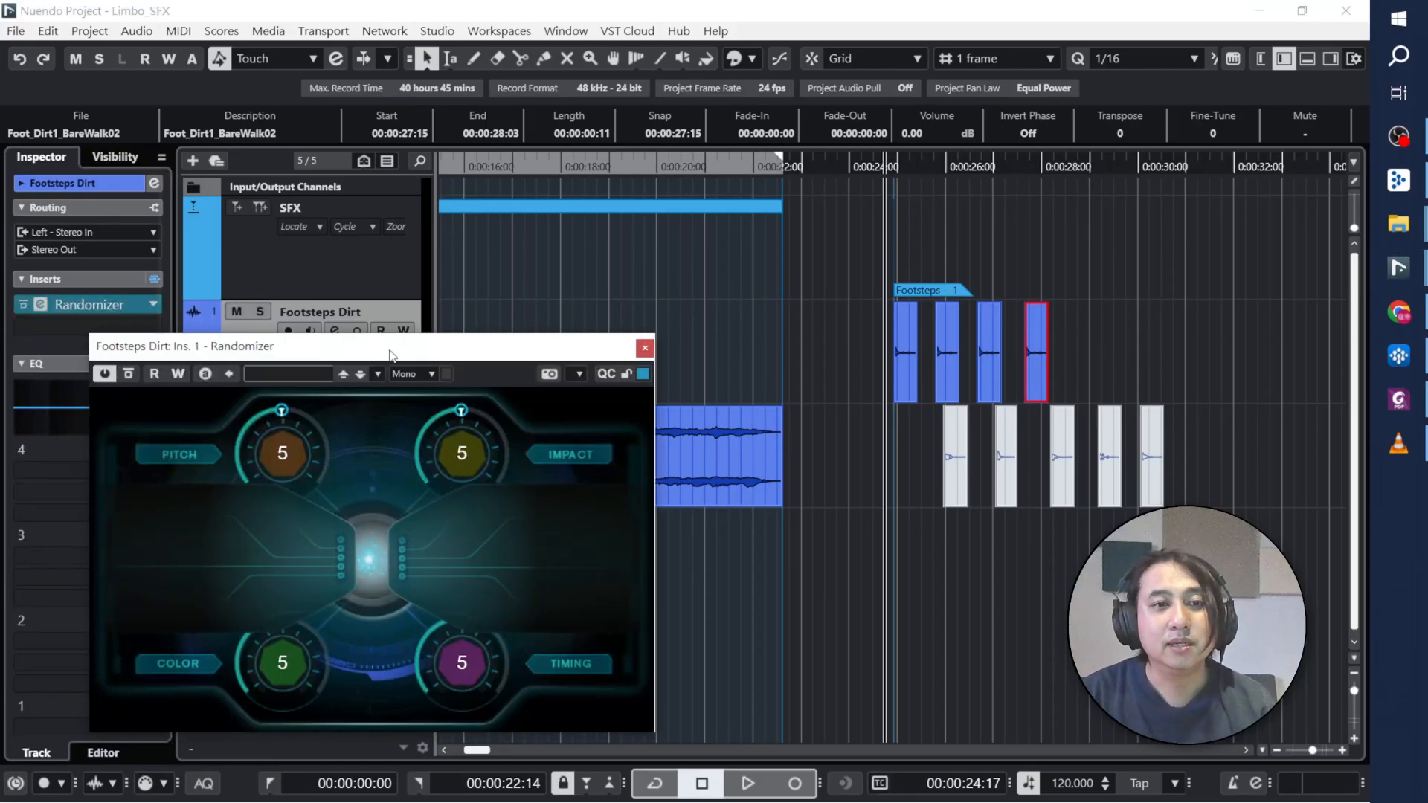
left_click_drag(390, 354, 450, 256)
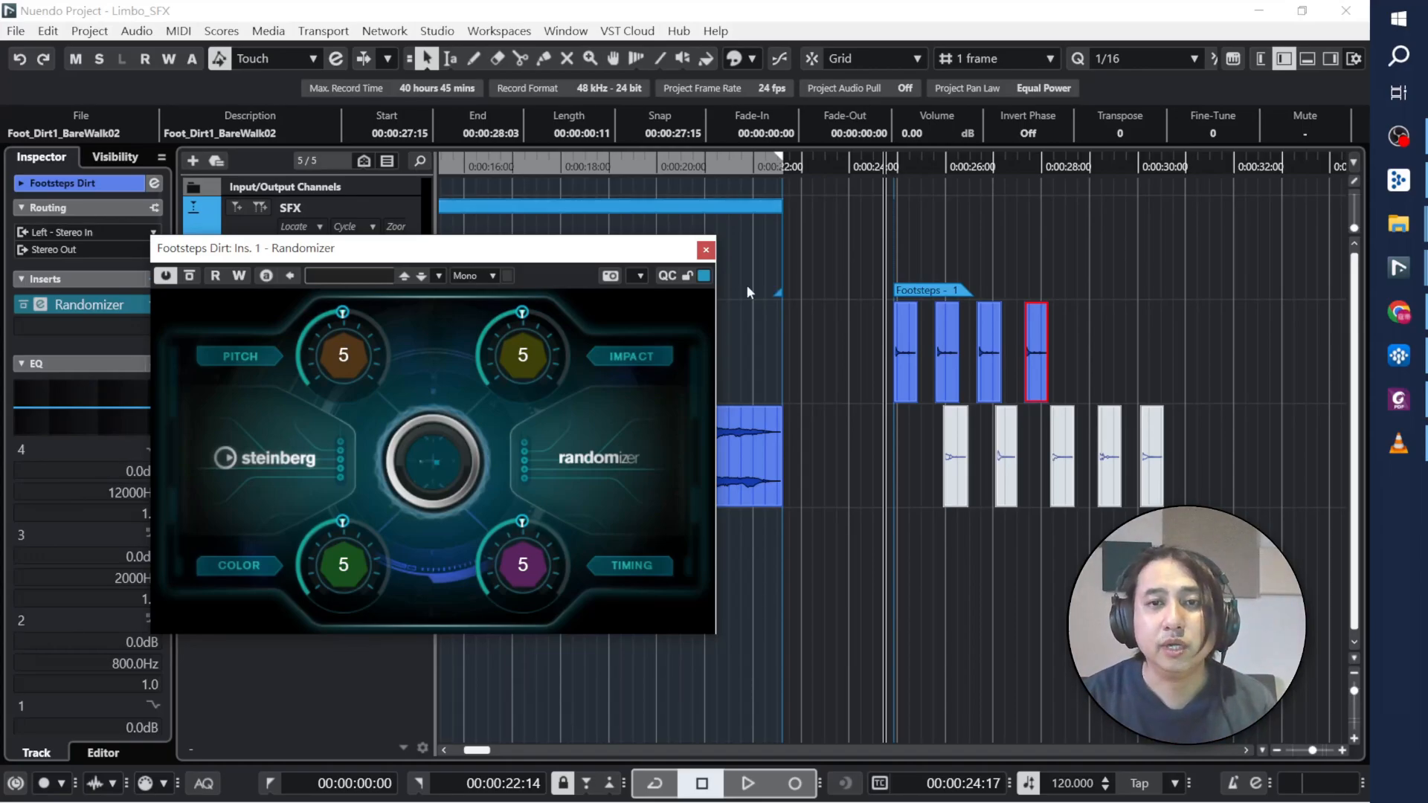
Step: Play back the repeated dirt footsteps with the Randomizer at its default settings
left_click(854, 164)
key("space")
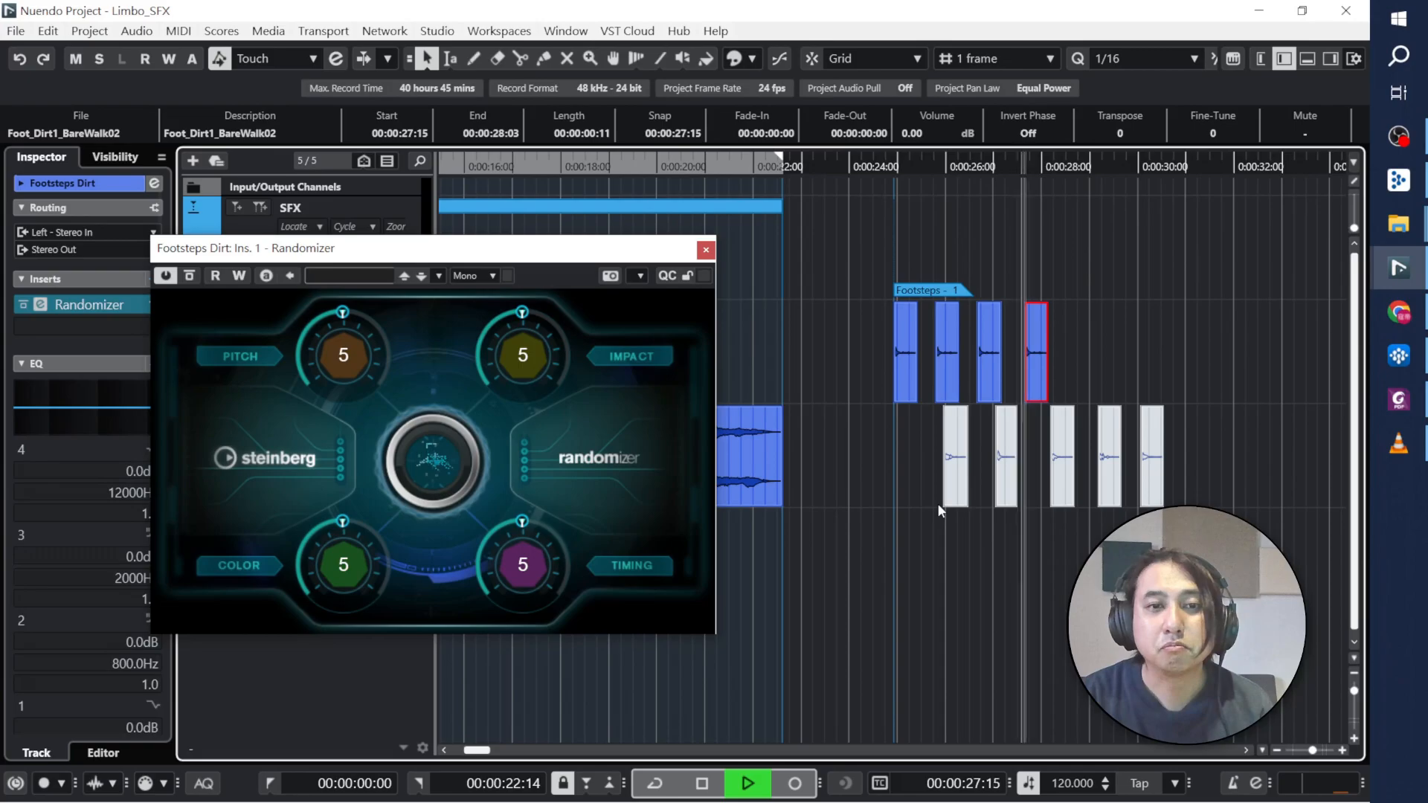
key("space")
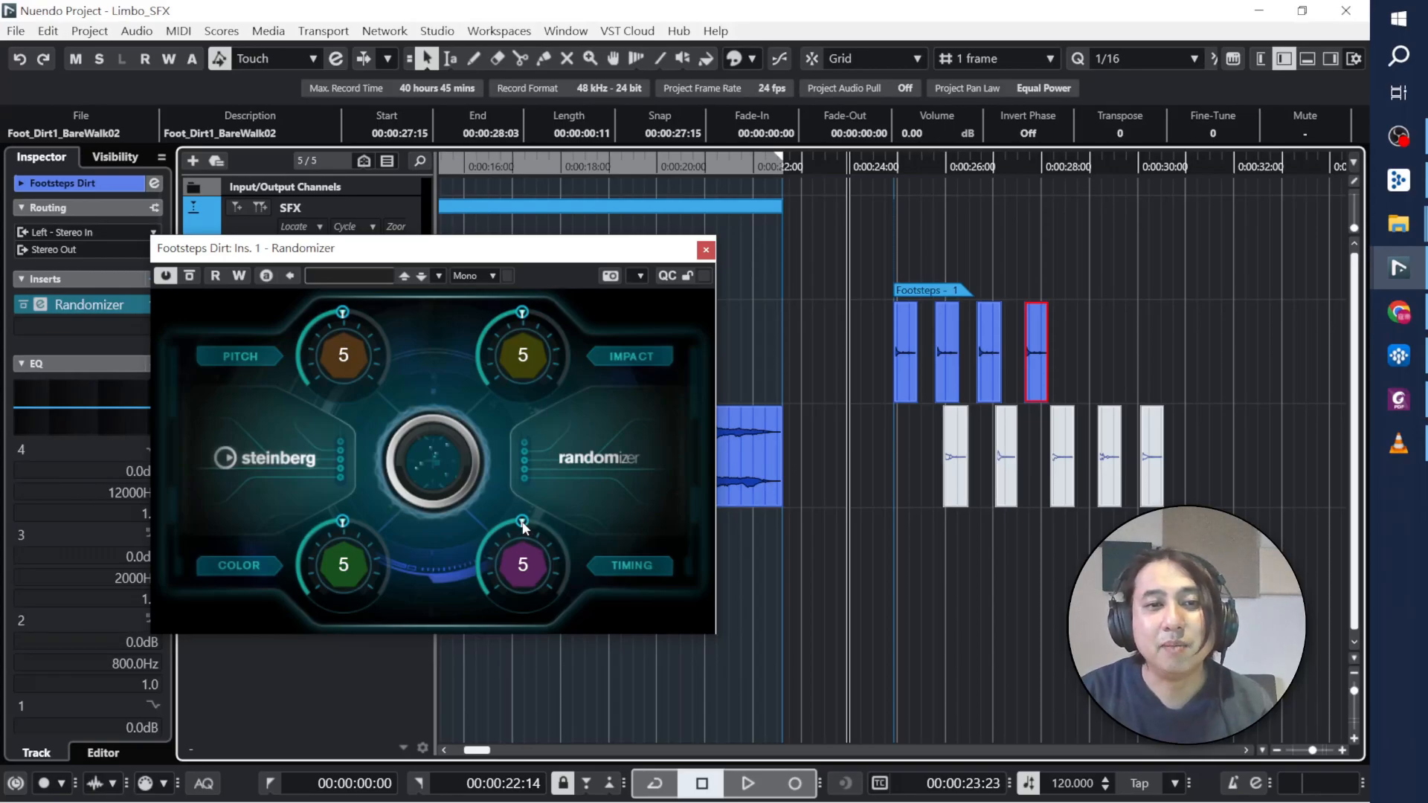
Step: Try the Randomizer's Timing at 9, reduce it to 0 and play back the footsteps
left_click_drag(524, 526, 562, 486)
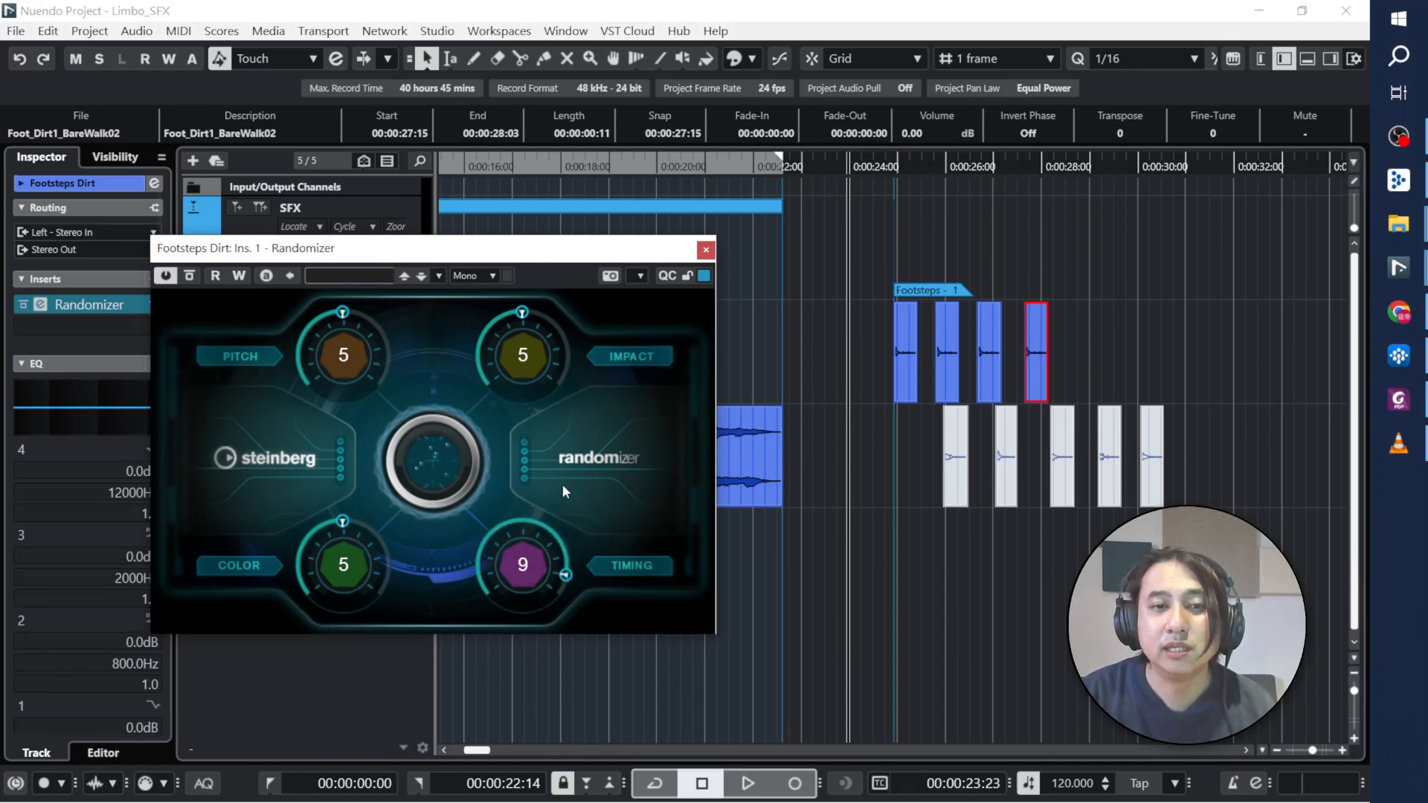
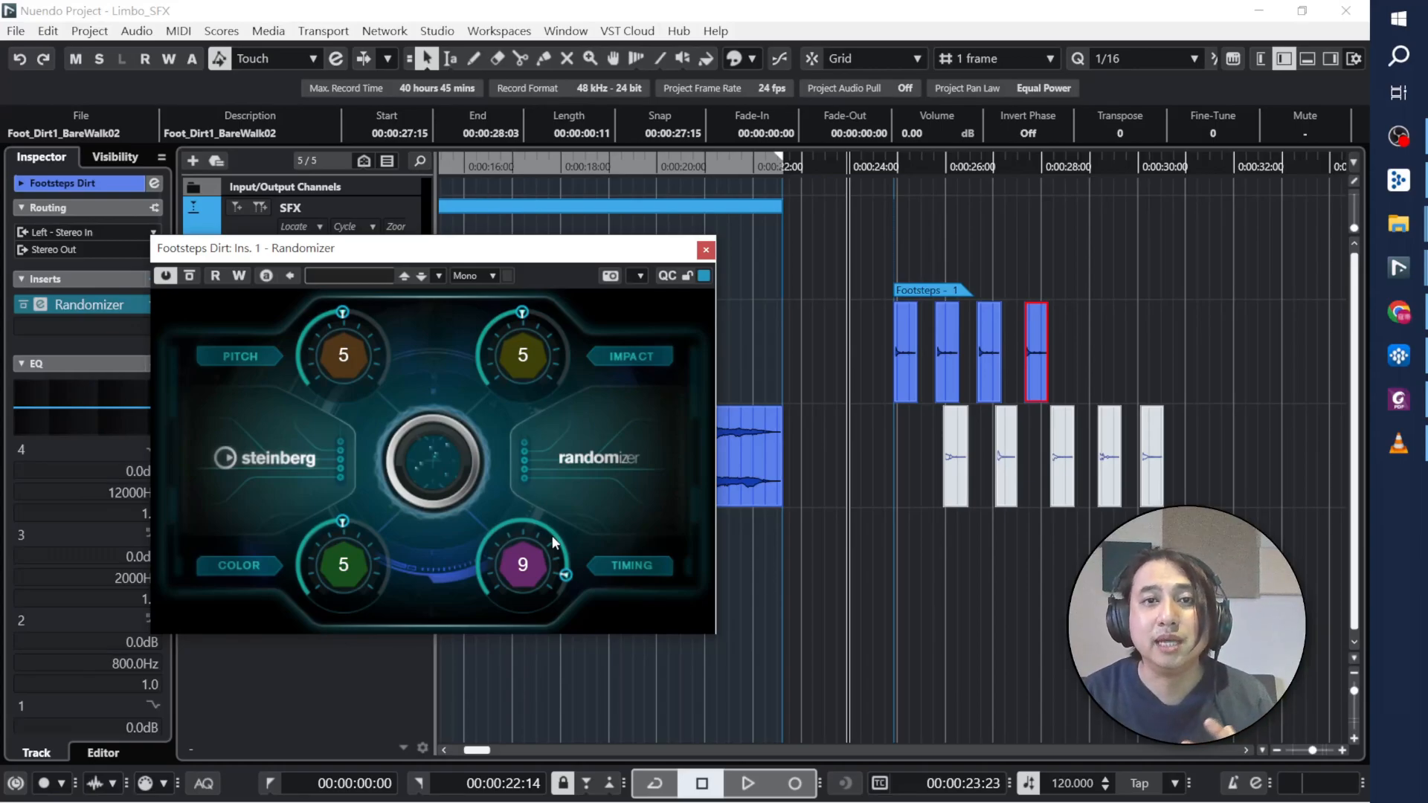
left_click_drag(542, 534, 529, 685)
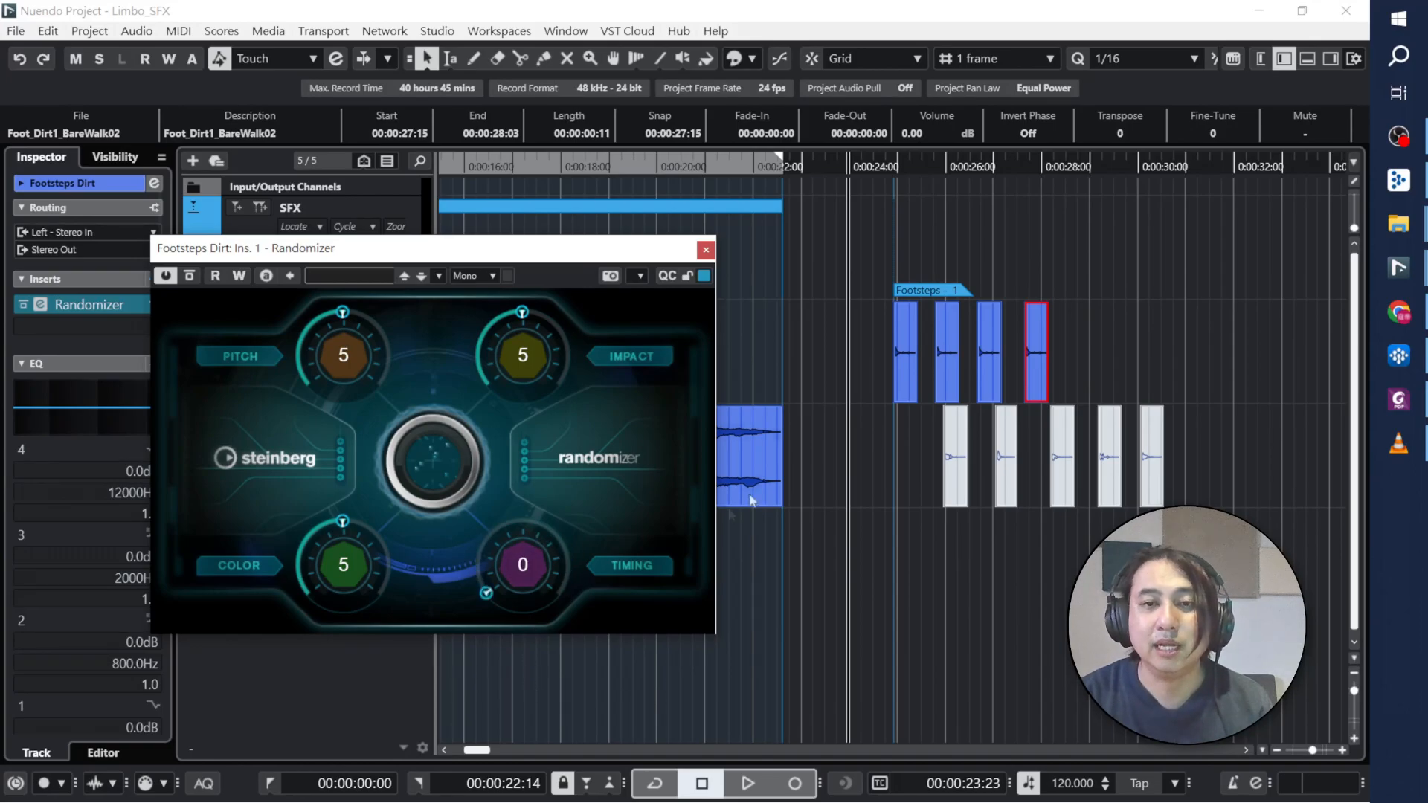
left_click(868, 434)
key("space")
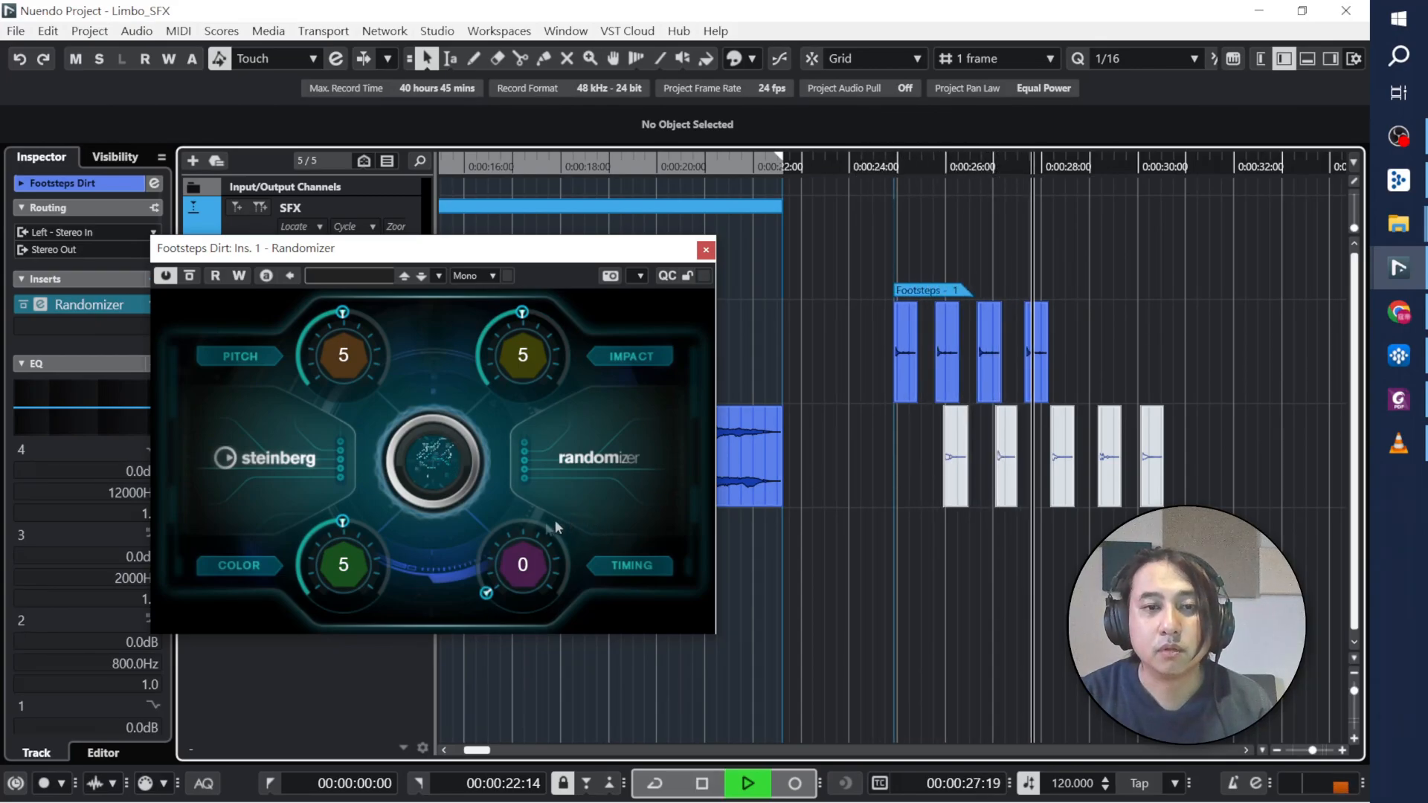
key("space")
Step: Set the Randomizer's Timing to 1, play back the footsteps, and lower Pitch to 2
left_click_drag(485, 592, 491, 565)
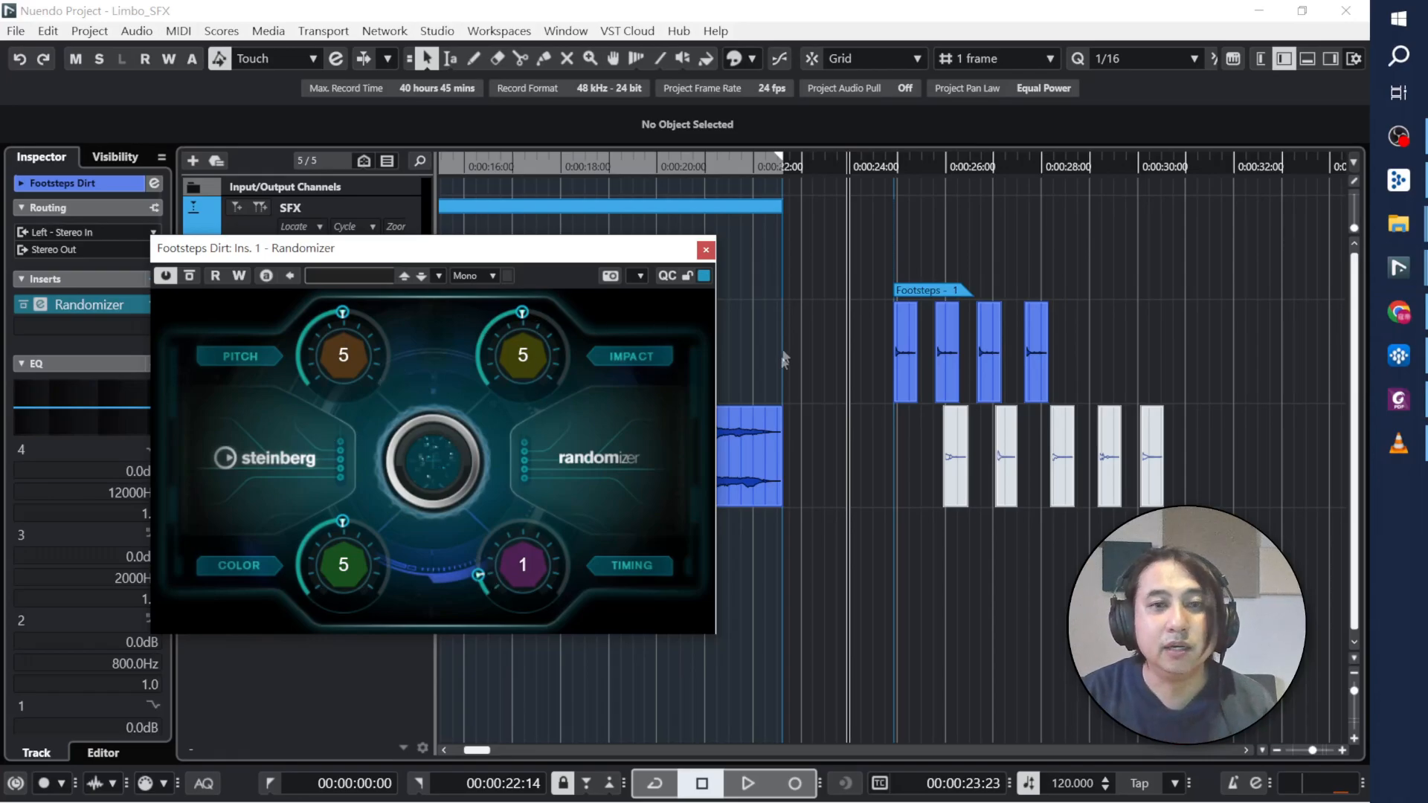
key("space")
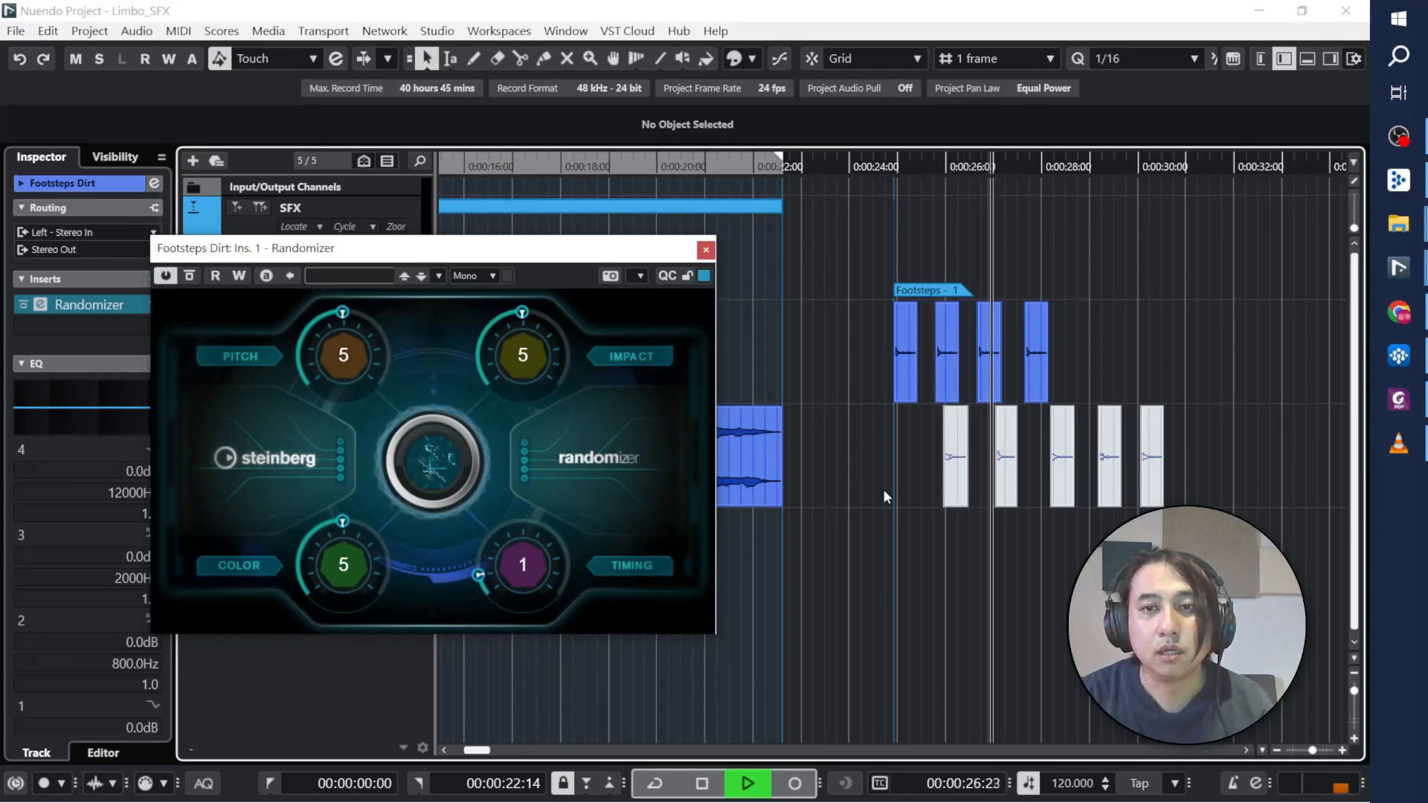
key("space")
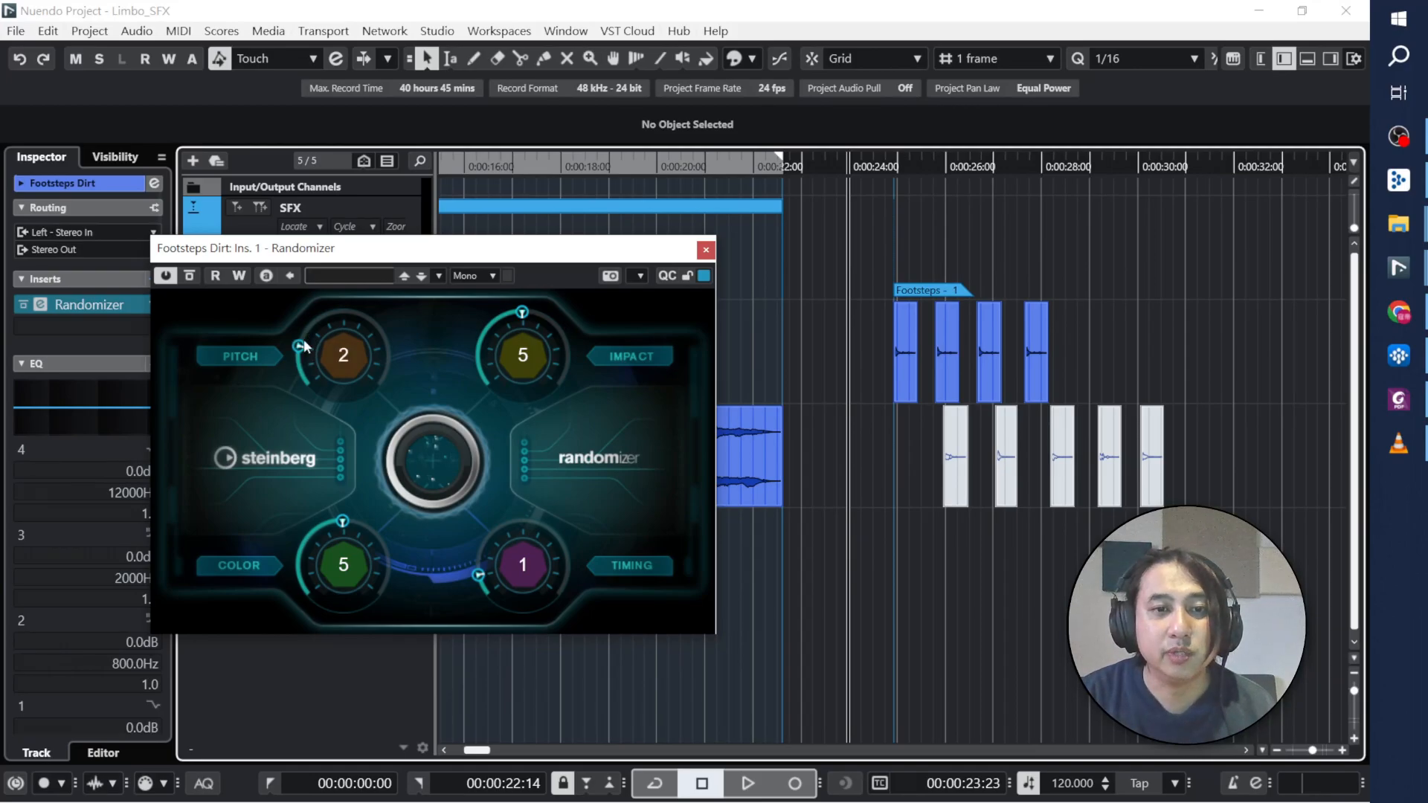
Step: Set the Randomizer's Impact to 1 and Timing to 2, and play back the footsteps
left_click_drag(522, 313, 479, 363)
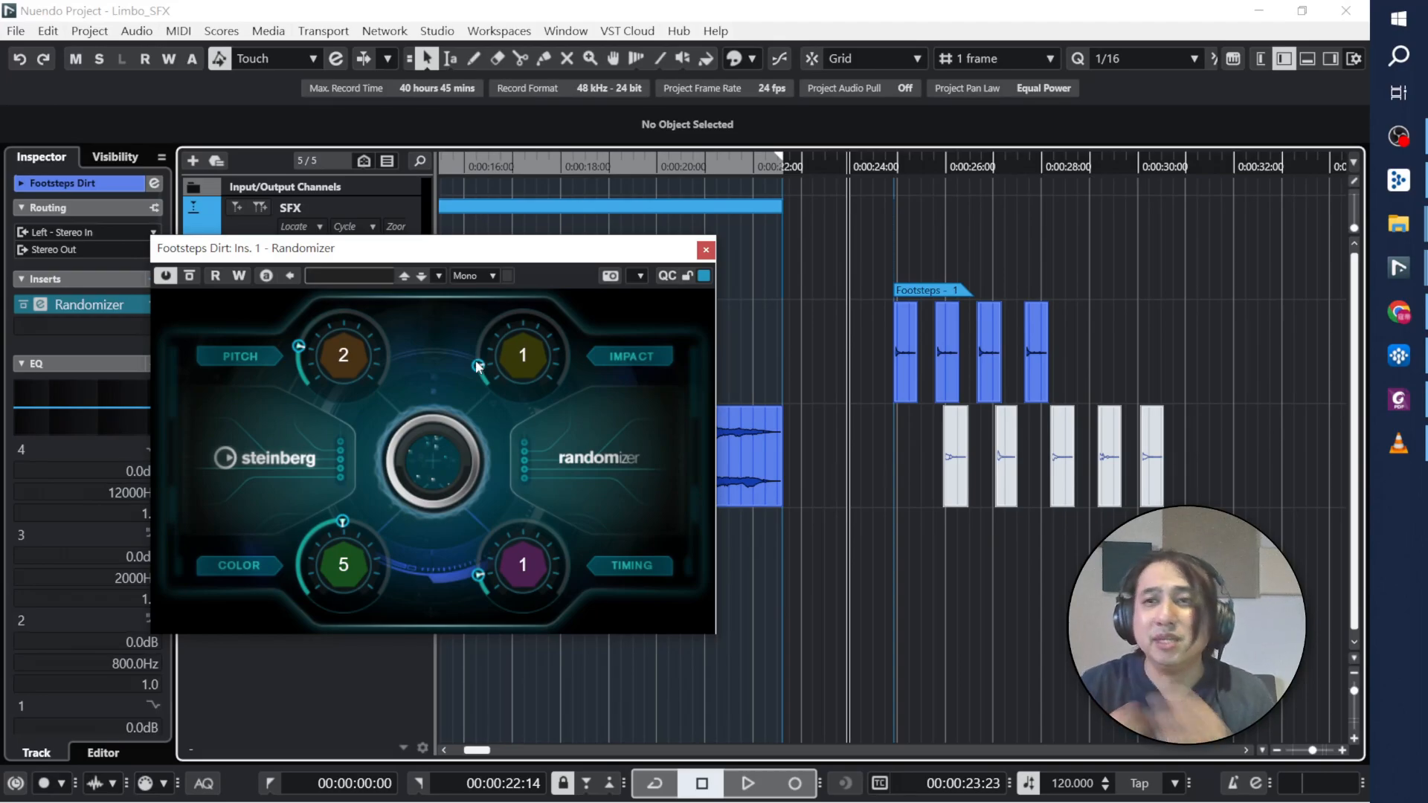
mouse_move(478, 365)
left_mouse_down()
mouse_move(482, 385)
mouse_move(478, 357)
left_mouse_up()
left_click_drag(342, 522, 322, 552)
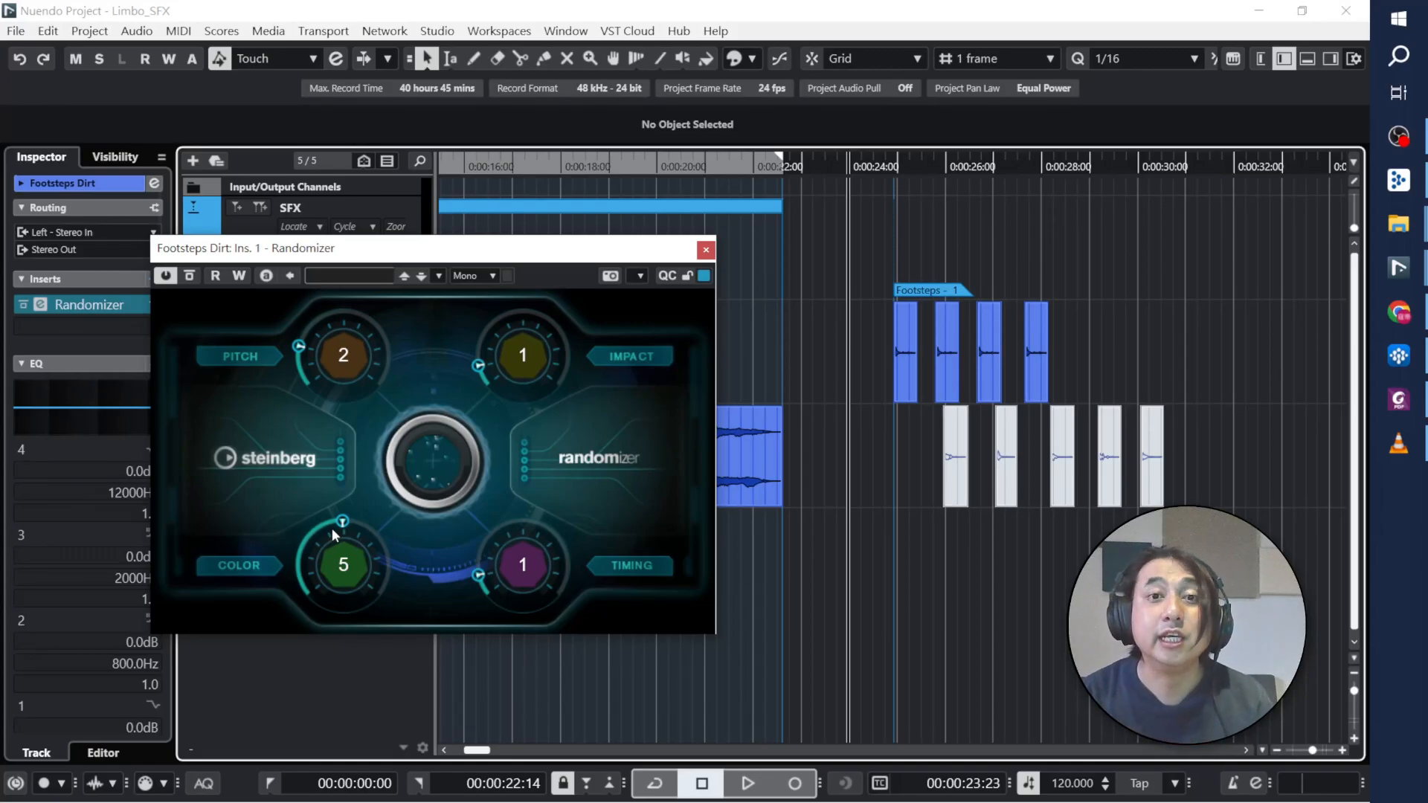
left_click_drag(500, 595, 484, 550)
key("space")
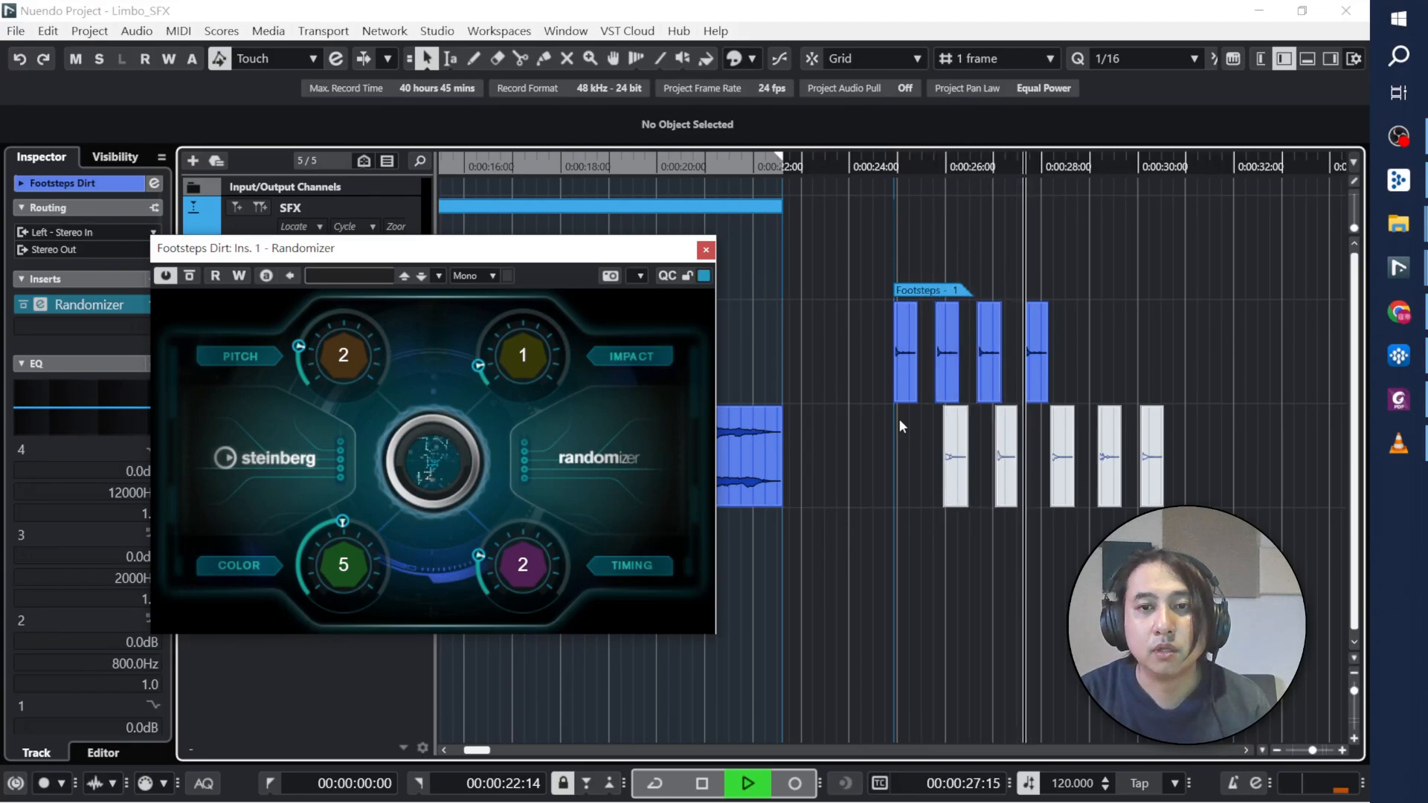
key("space")
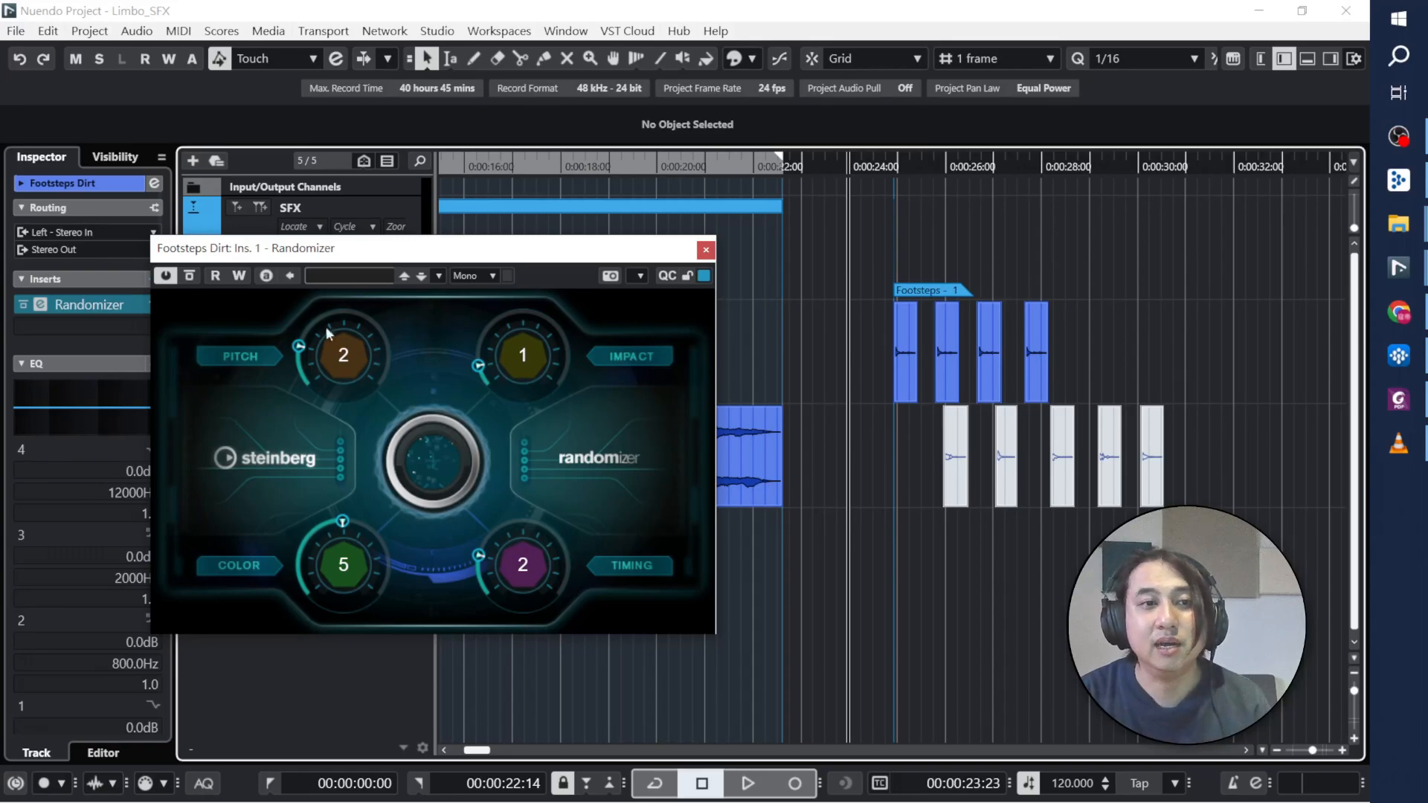
Step: Turn off the Randomizer and play back the unprocessed footsteps for comparison
left_click(165, 275)
key("space")
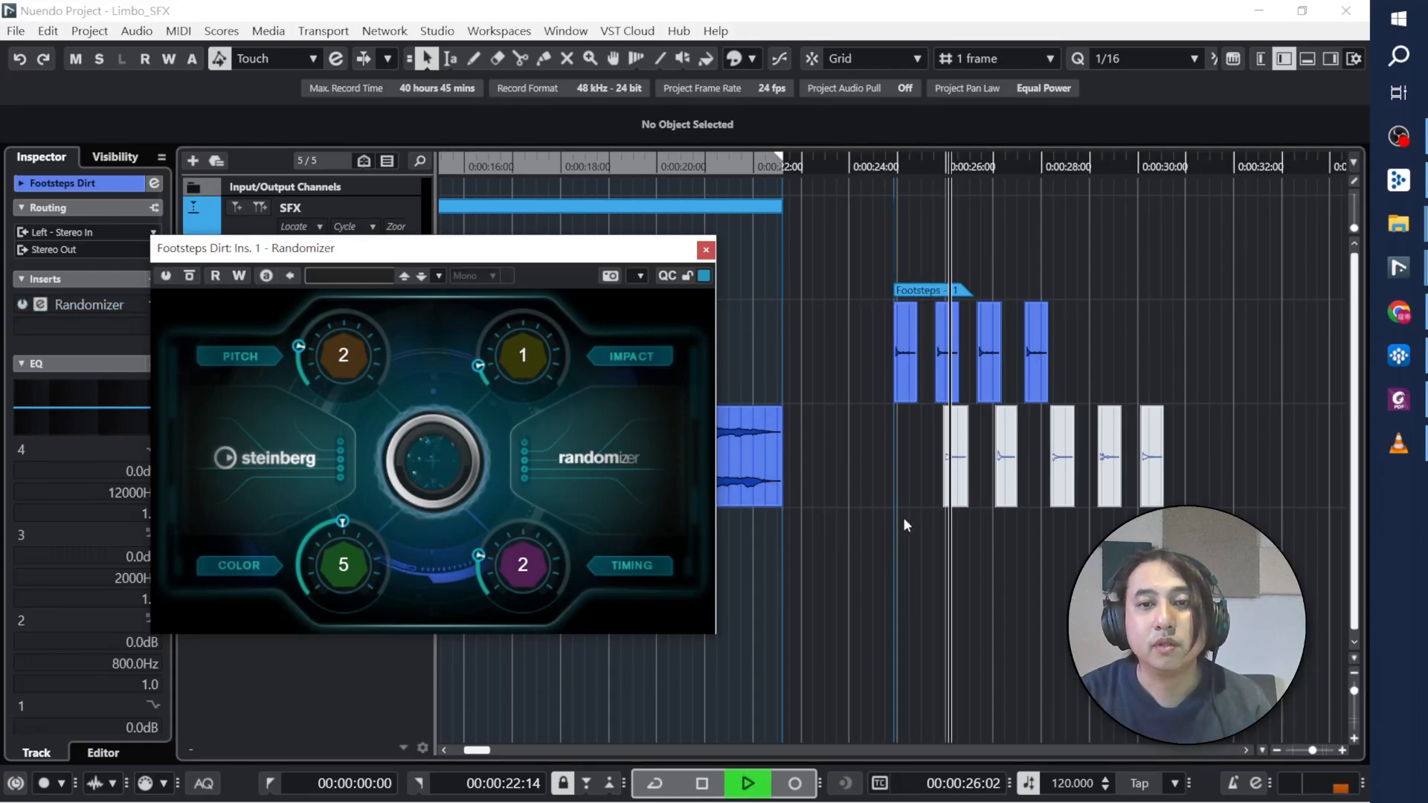
key("space")
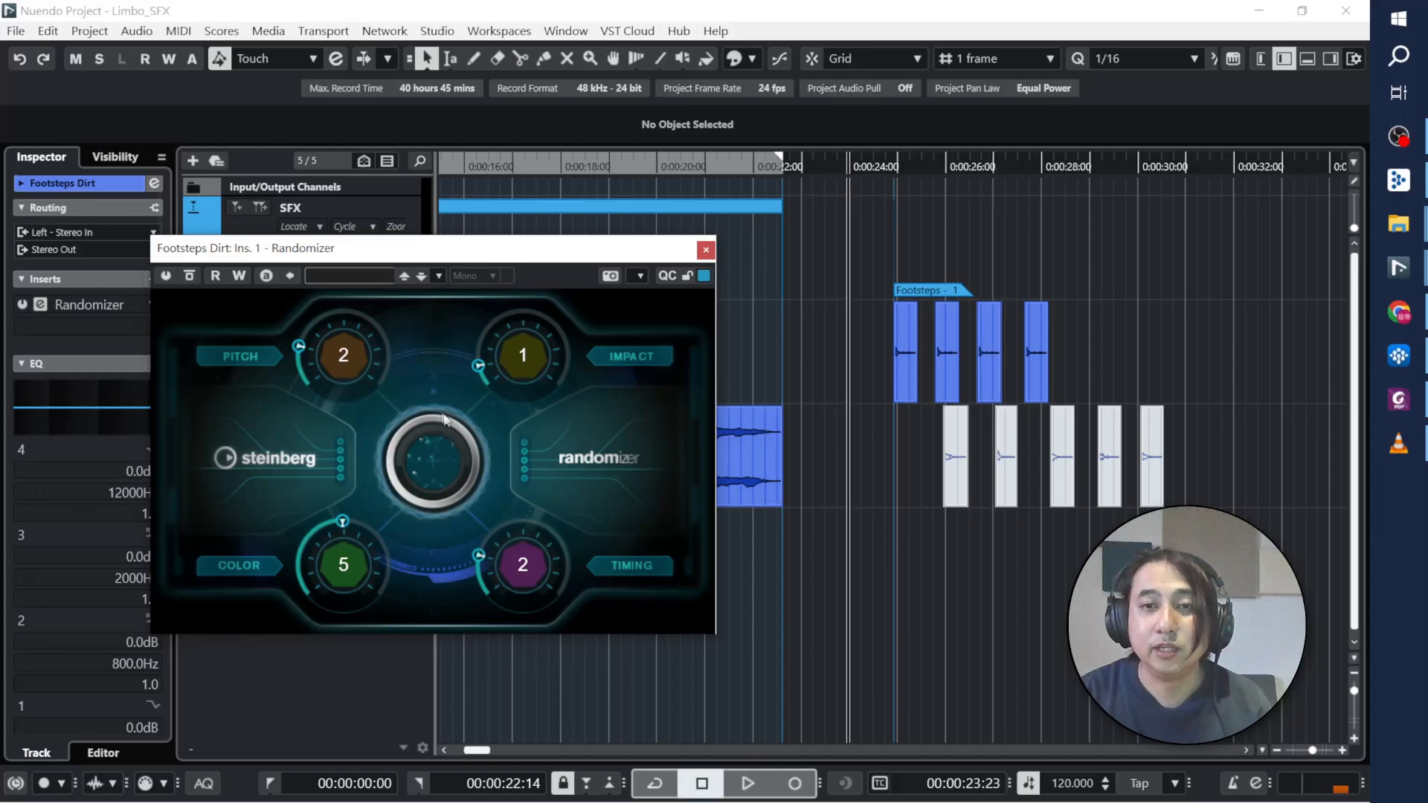
Step: Turn the Randomizer back on, set its Pitch to 3 and play back the footsteps
left_click(166, 275)
left_click_drag(357, 378, 357, 359)
key("space")
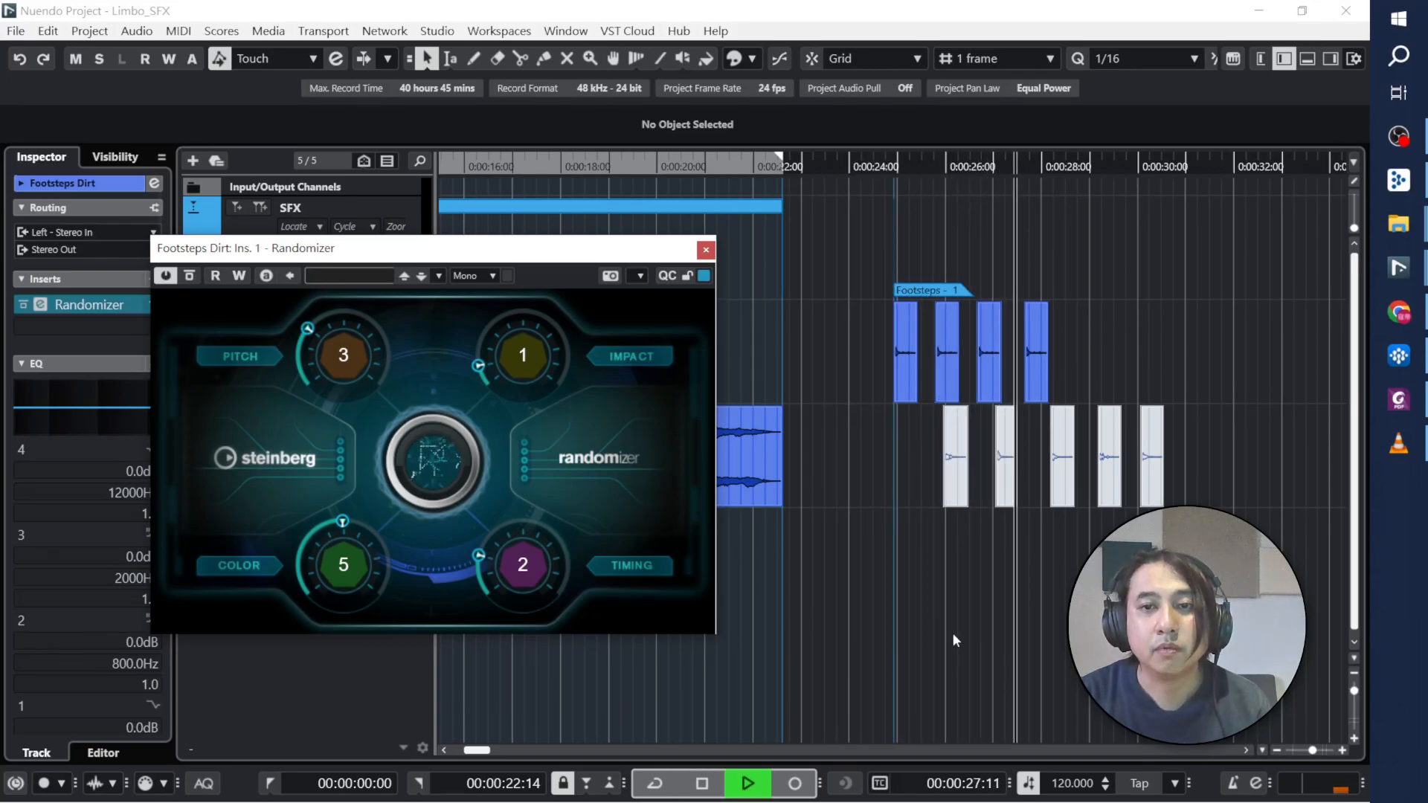
key("space")
Step: Set the Randomizer's Pitch to 1 and play back the footsteps
left_click_drag(350, 372, 296, 381)
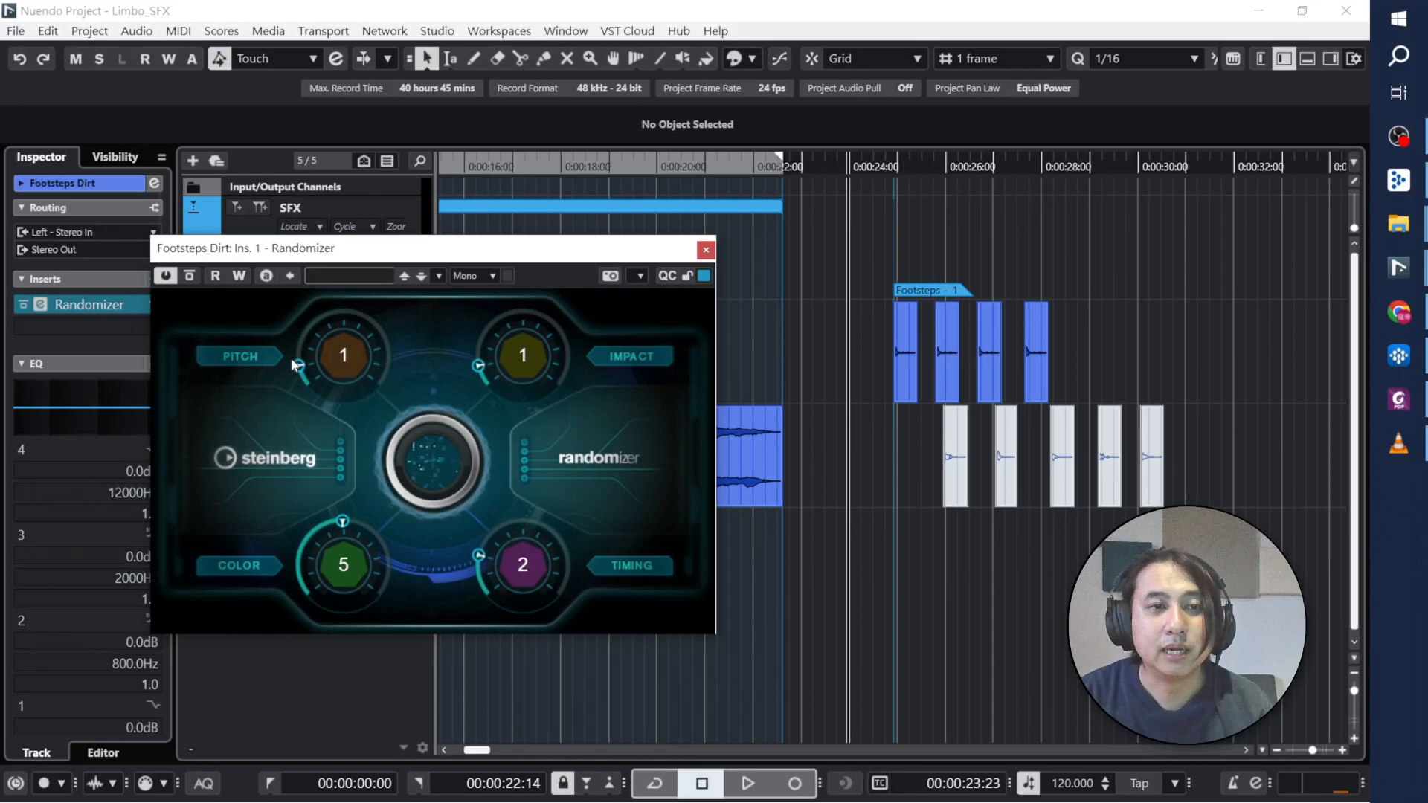
key("space")
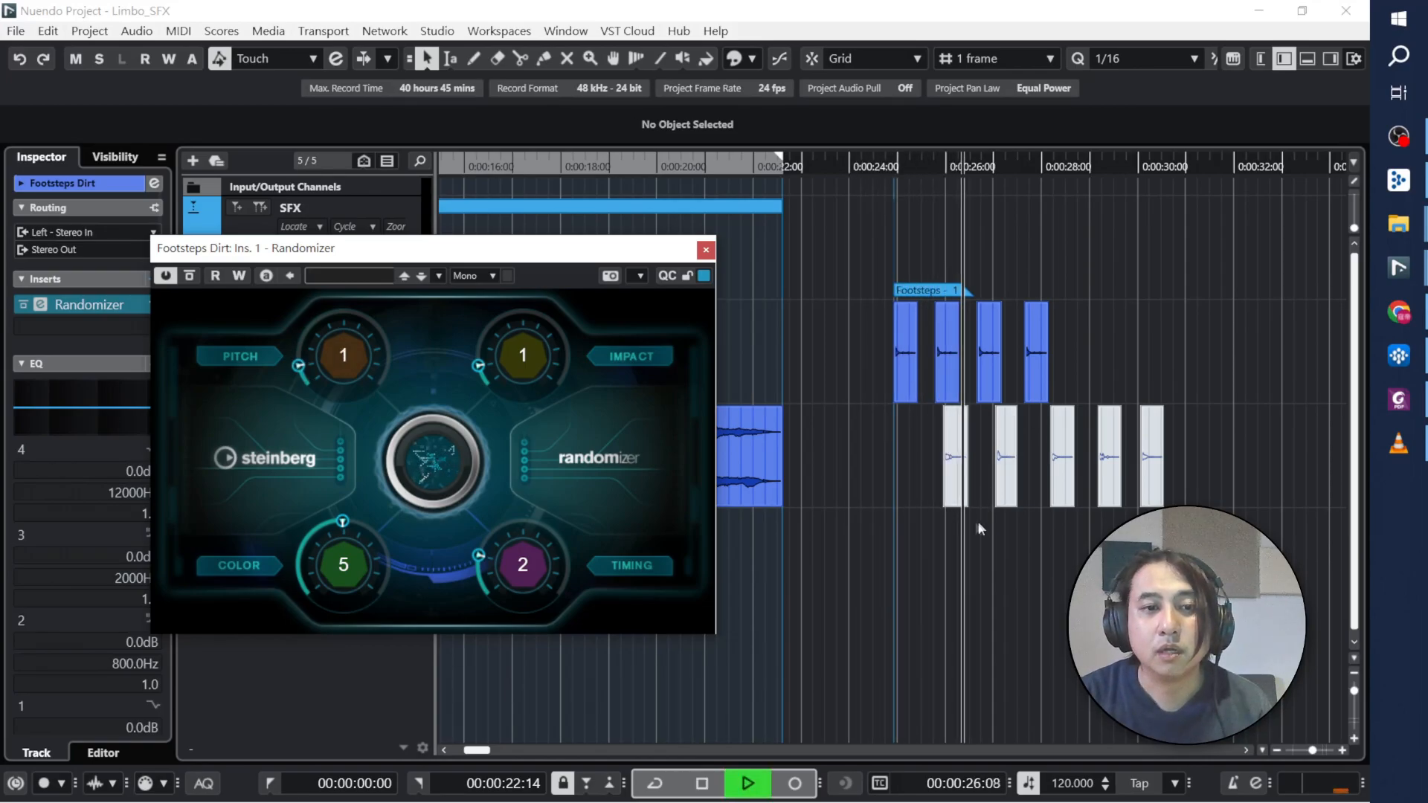
key("space")
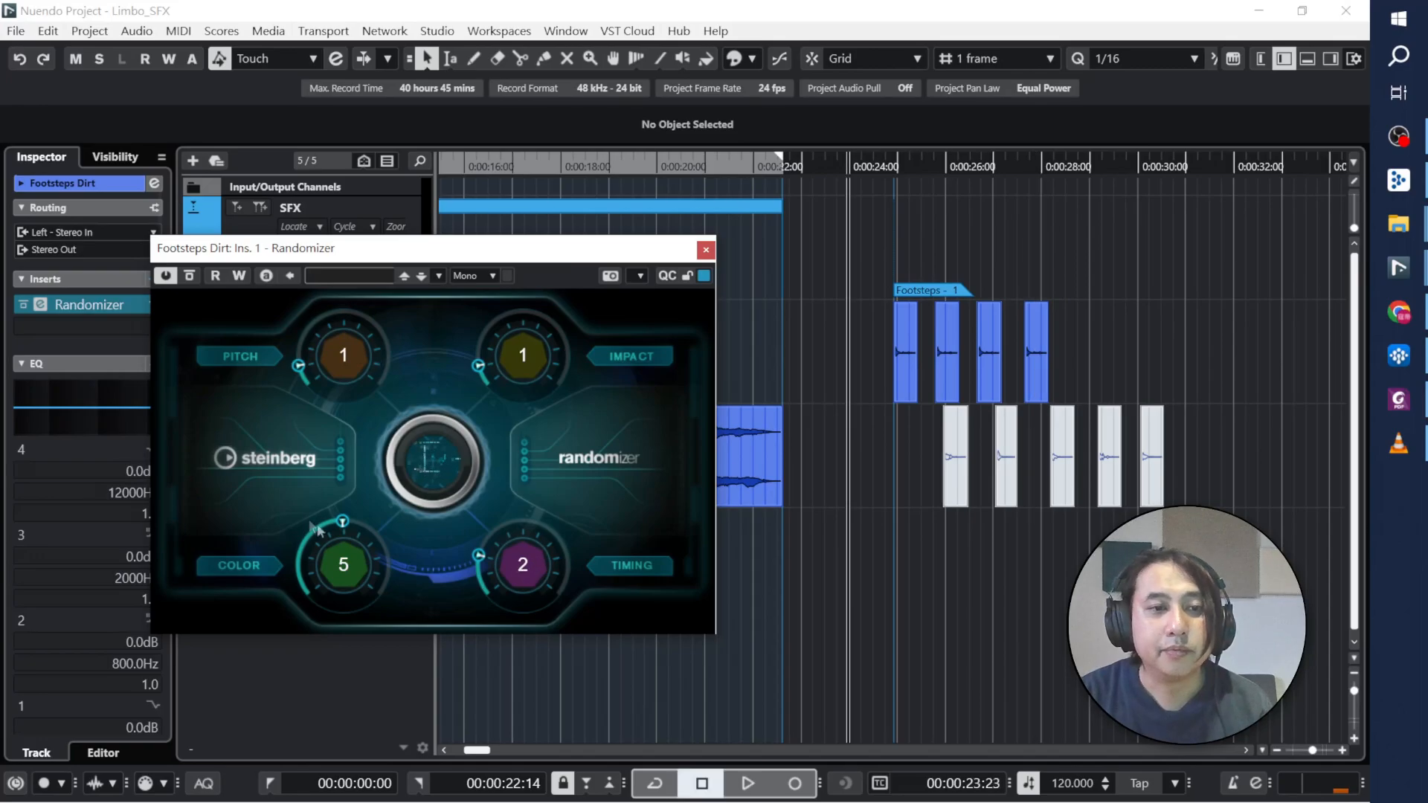
Step: Set the Randomizer's Color to 3 and Timing to 1
scroll(337, 549, "down", 2)
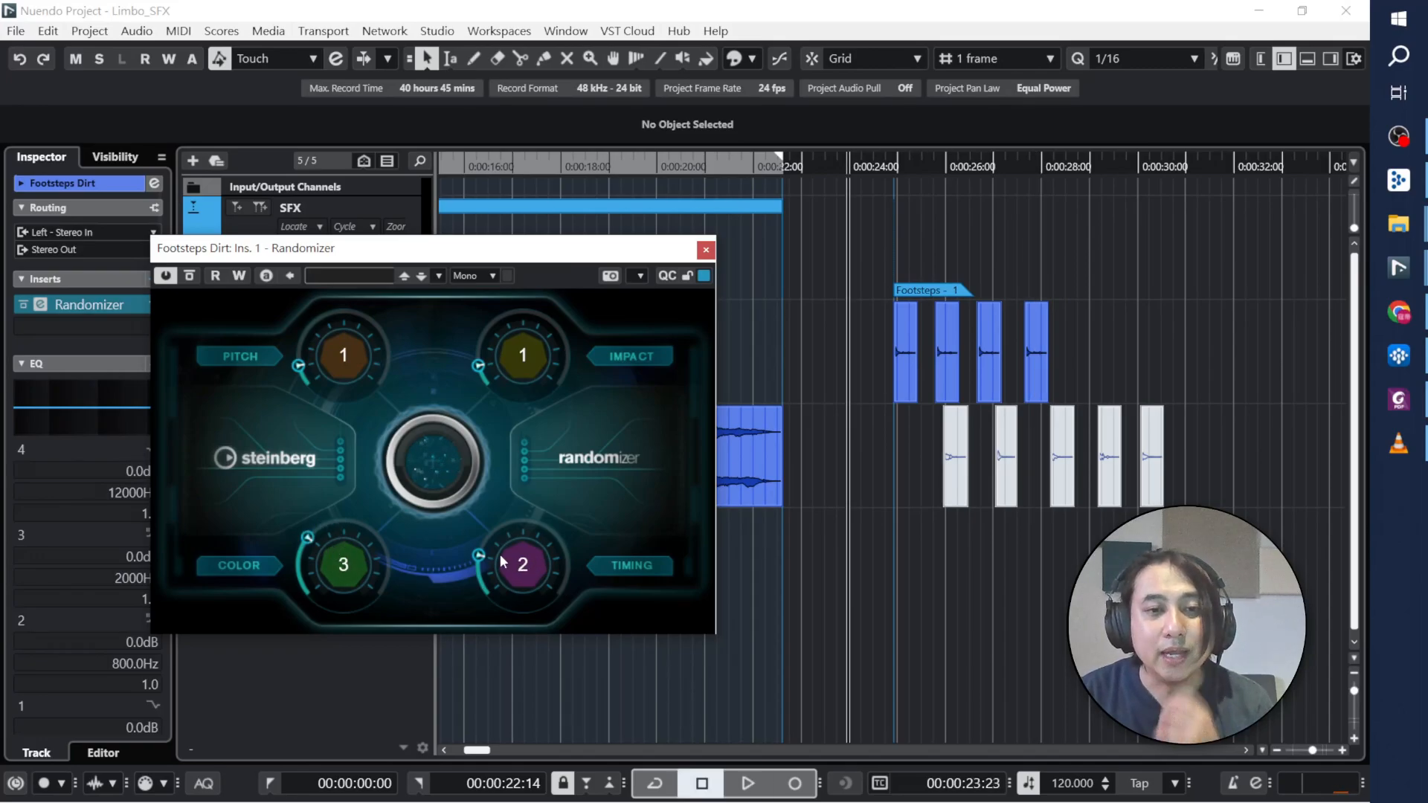
scroll(479, 553, "down", 1)
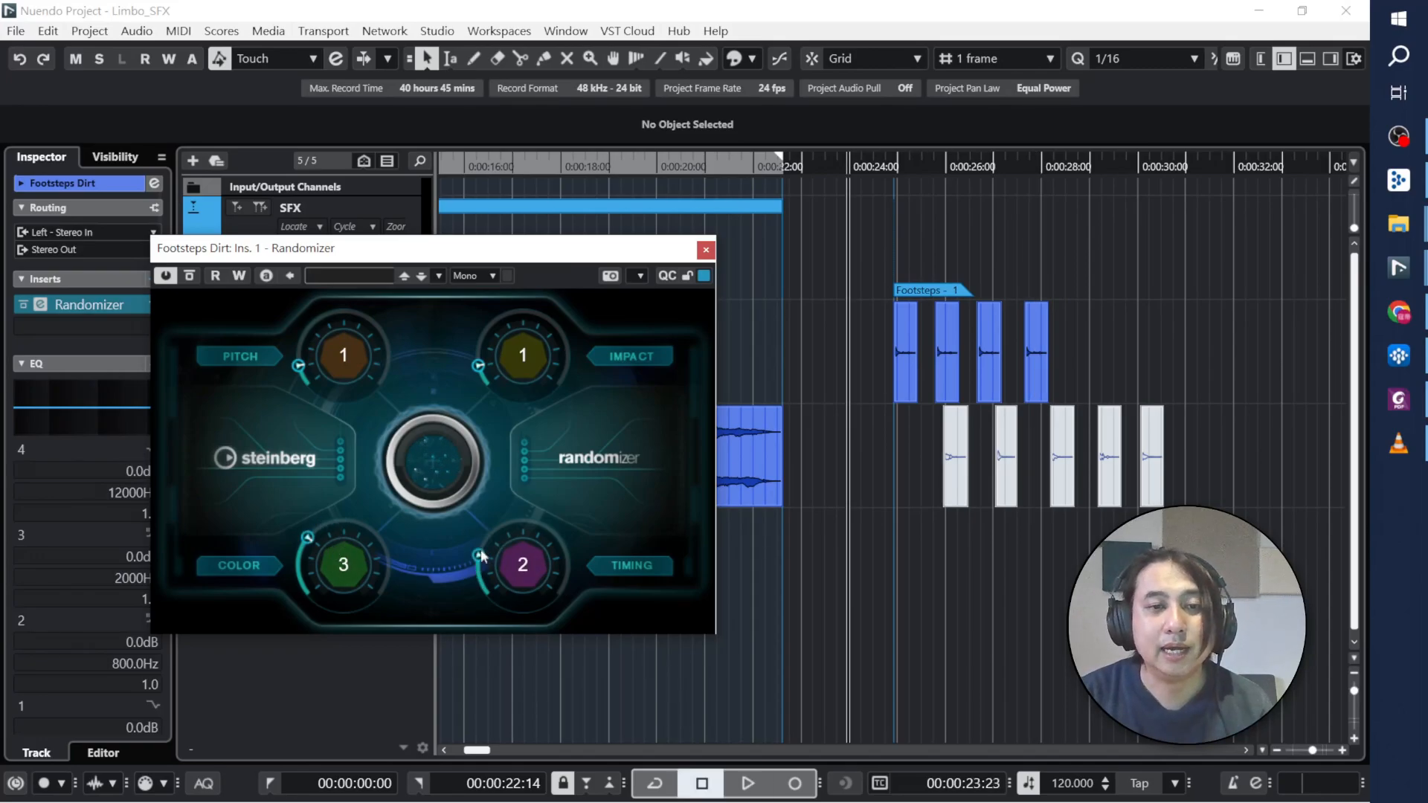
scroll(481, 554, "down", 1)
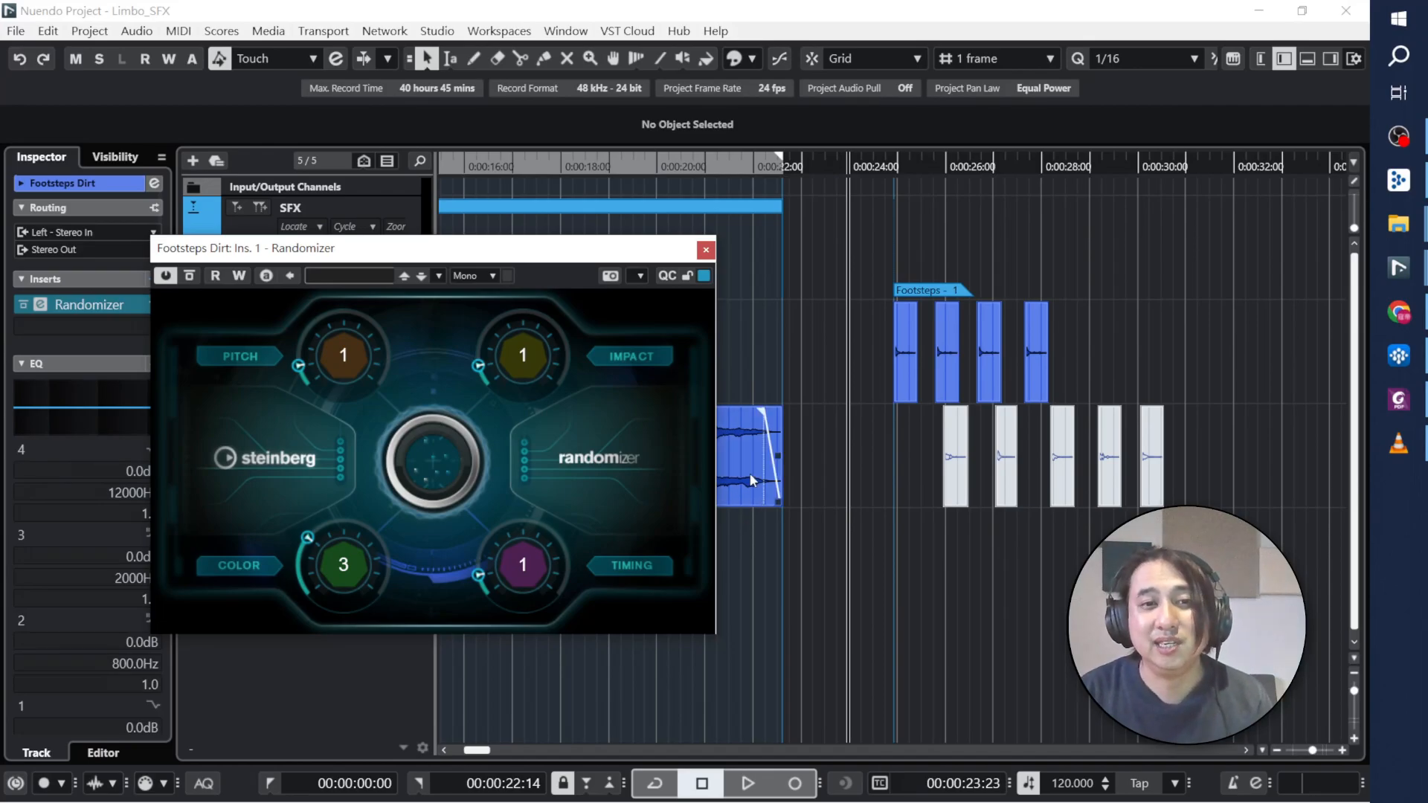
Step: Close the Randomizer window and remove the effect from the Footsteps Dirt inserts
left_click(706, 249)
left_click(151, 309)
scroll(116, 386, "up", 8)
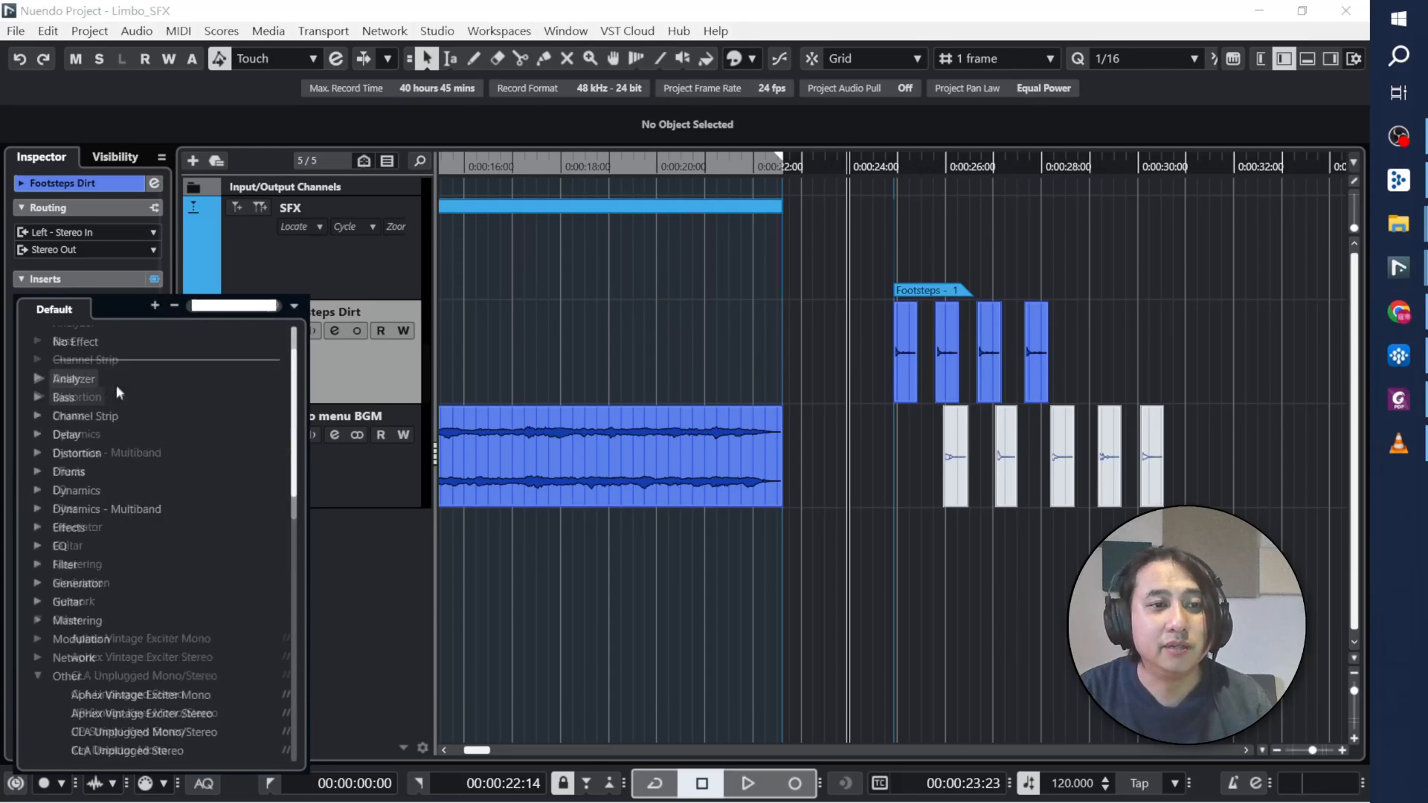
left_click(83, 340)
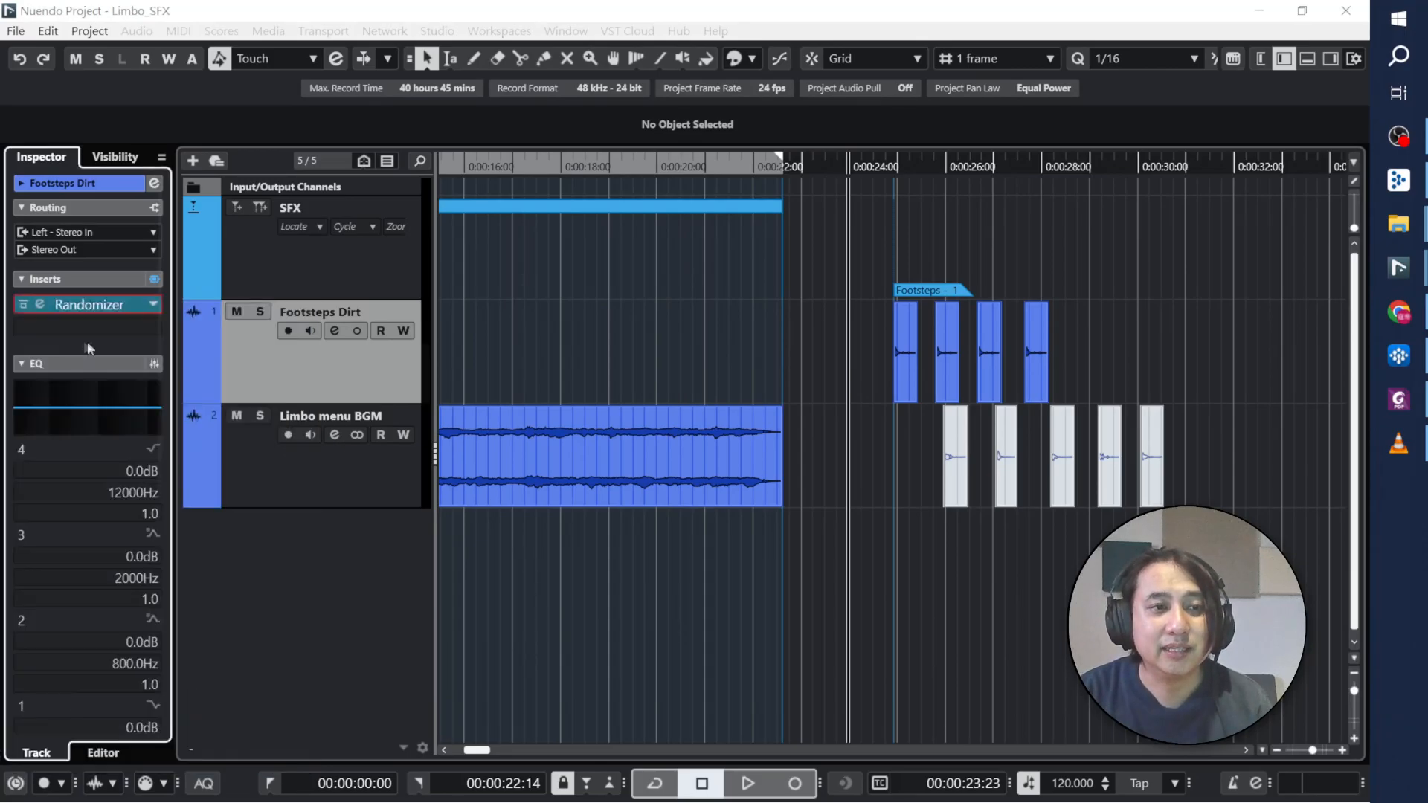
left_click(643, 457)
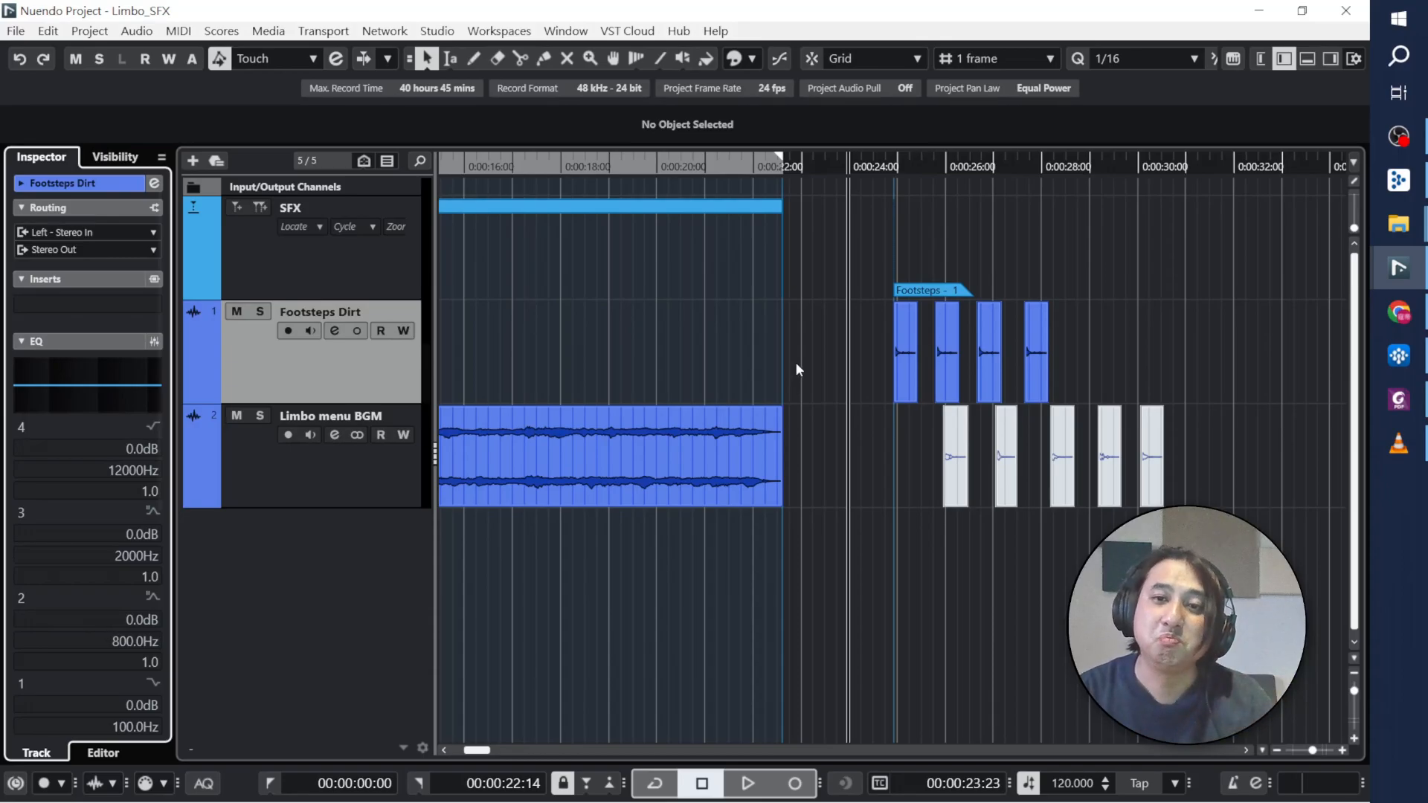
Step: Select the four clips on the Footsteps Dirt track and add Randomizer through Direct Offline Processing, choosing New Version
left_click_drag(850, 324, 1157, 365)
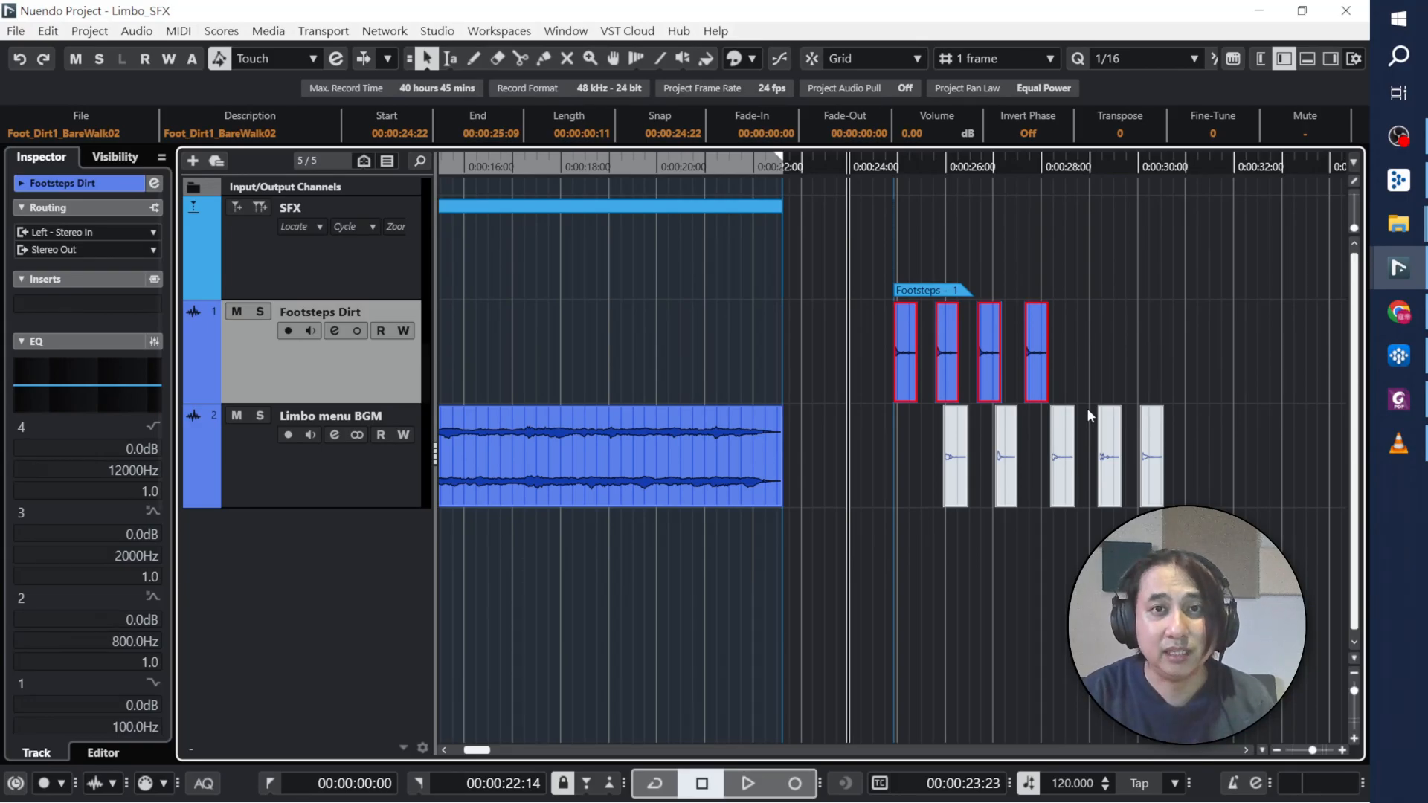
key("F7")
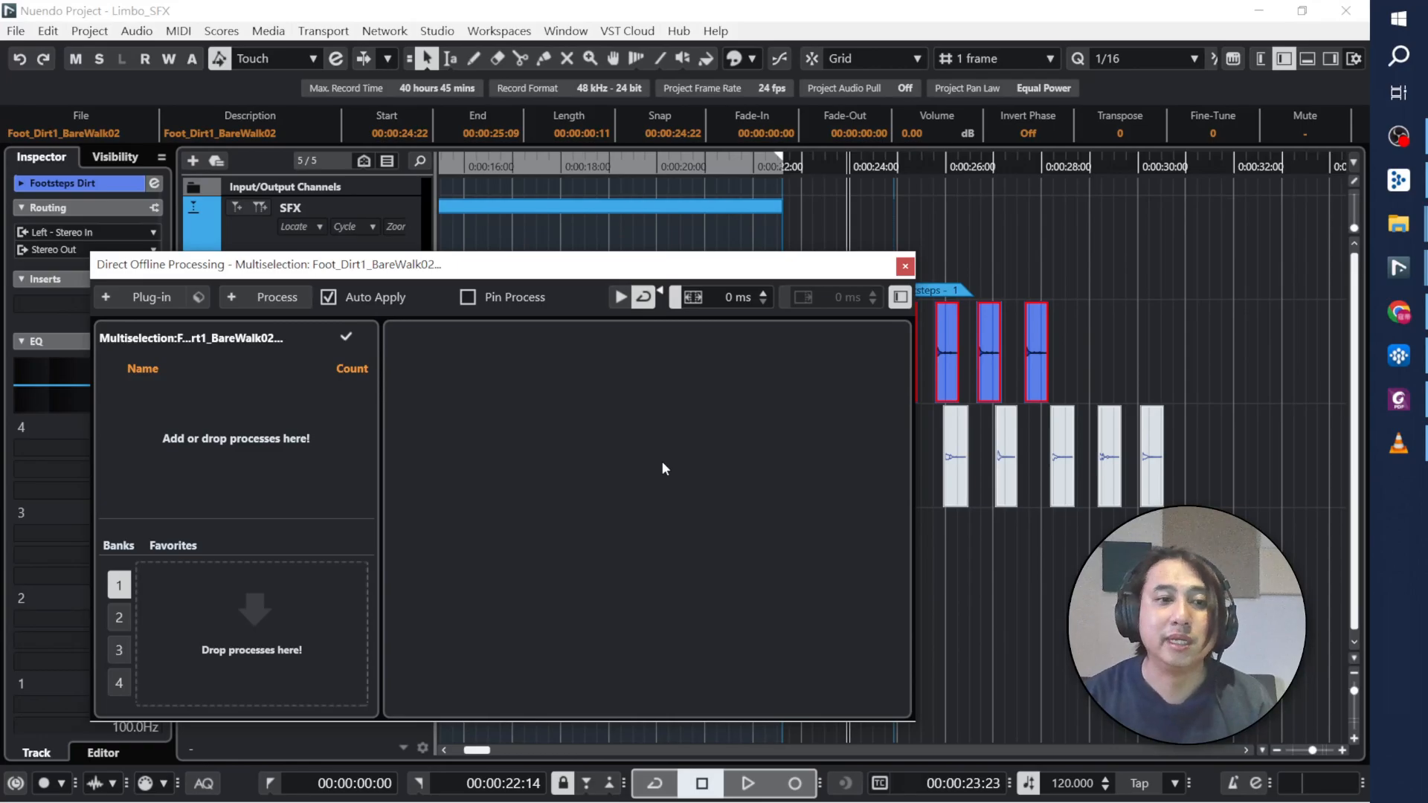
left_click(151, 301)
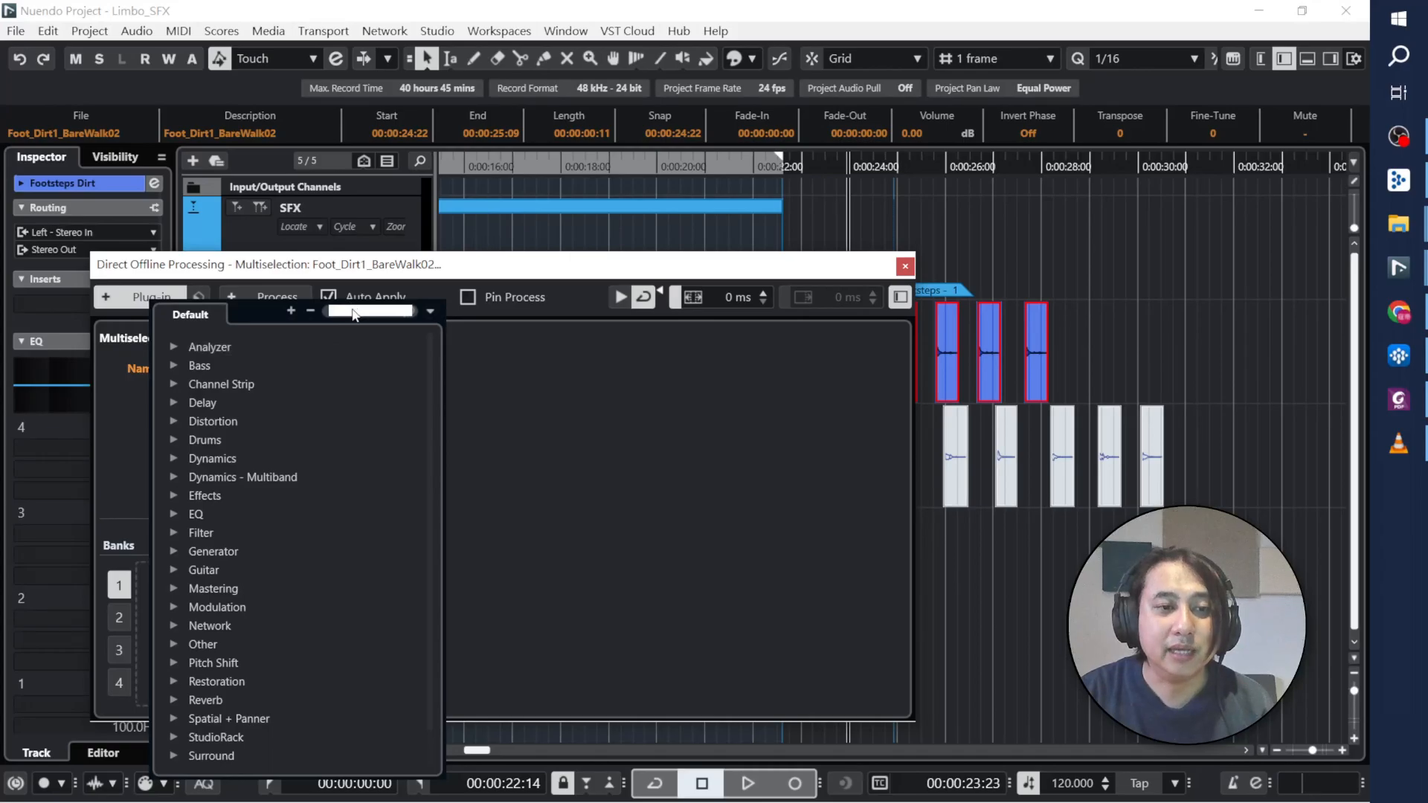
left_click(205, 643)
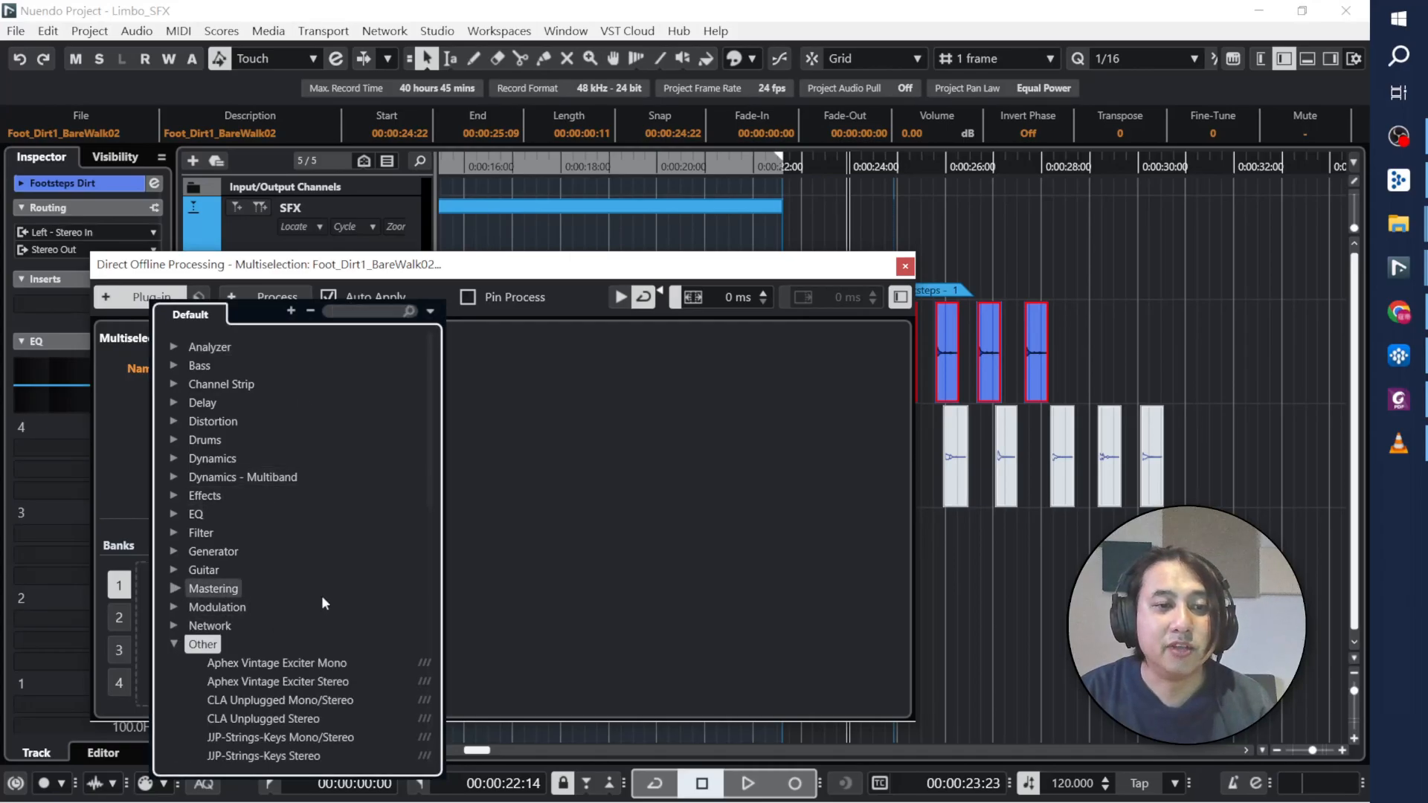
scroll(319, 599, "down", 10)
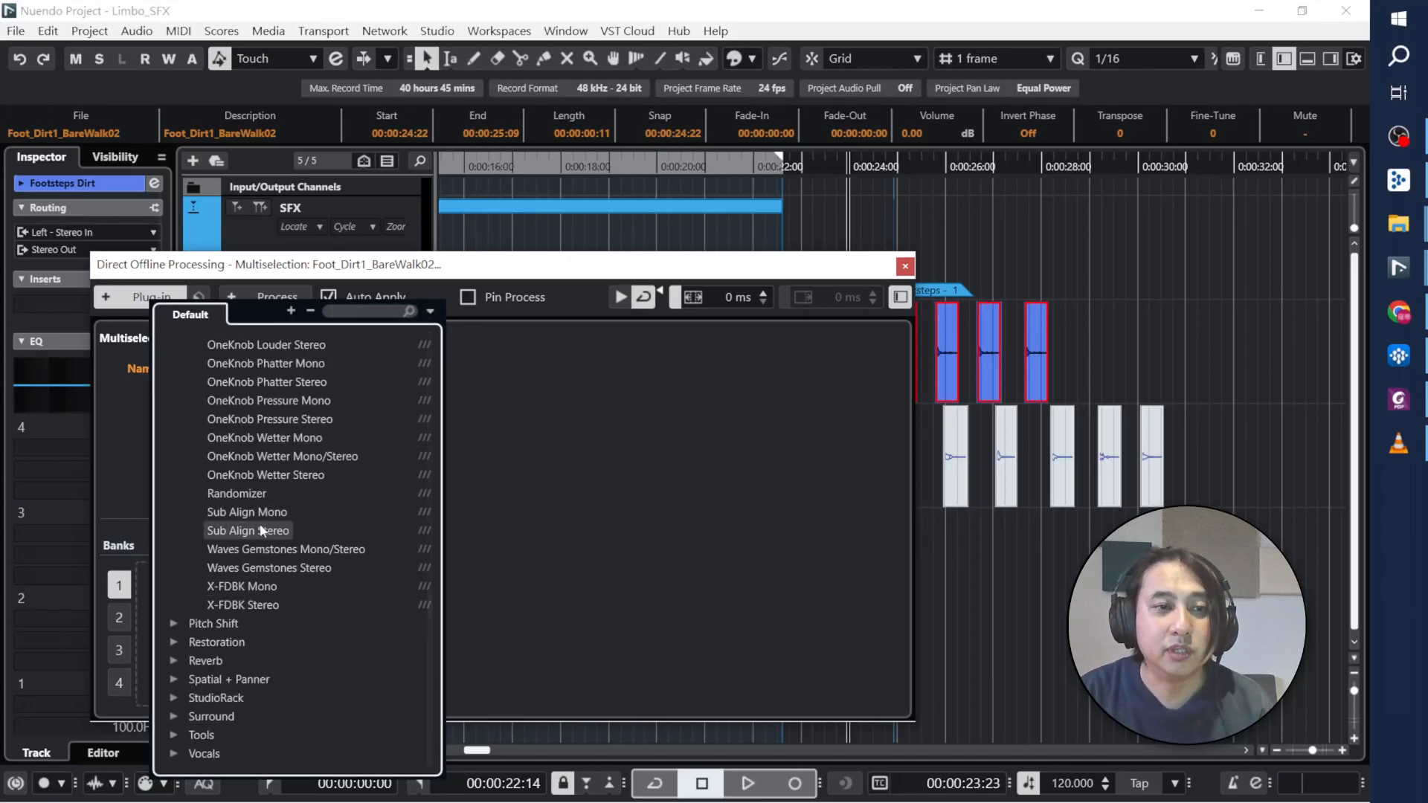
left_click(244, 497)
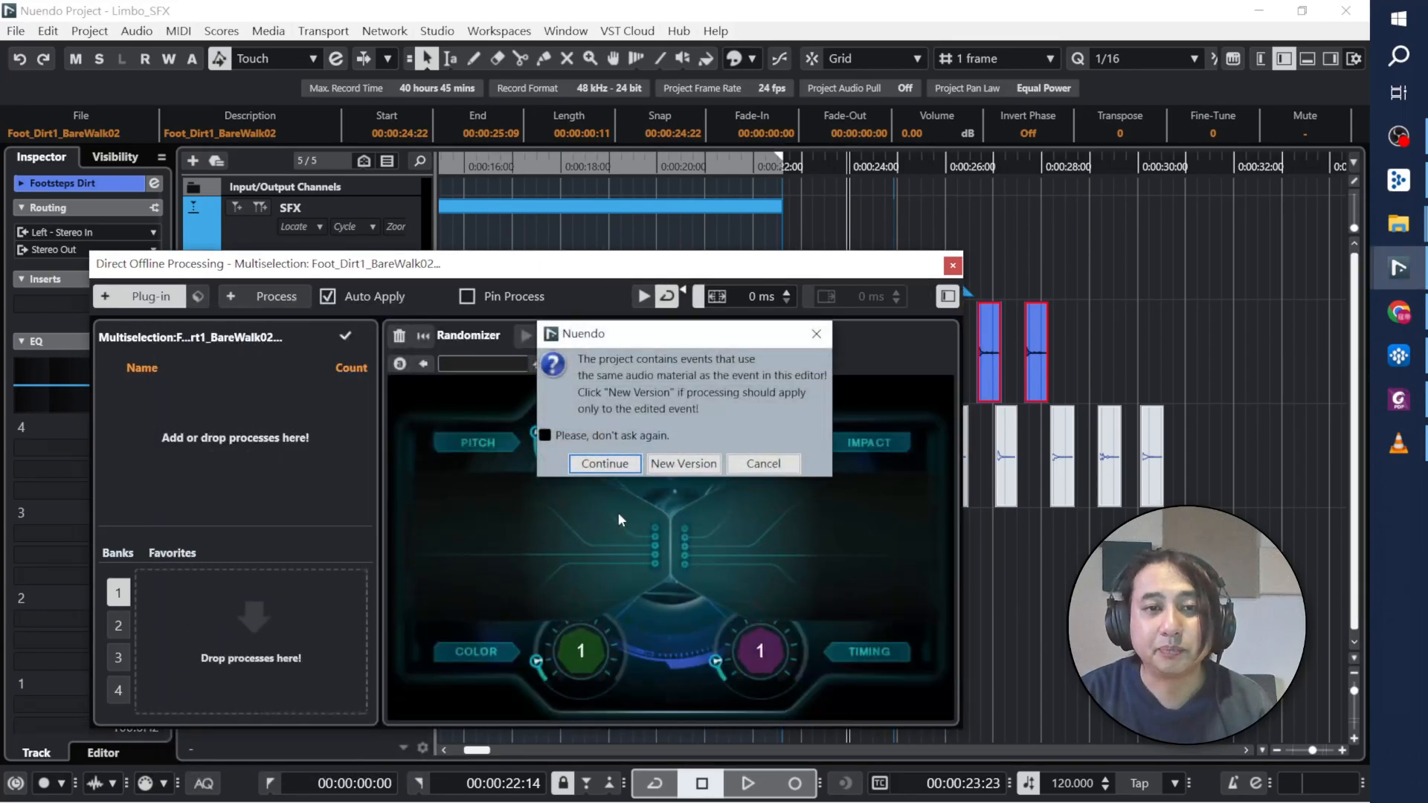
left_click(672, 464)
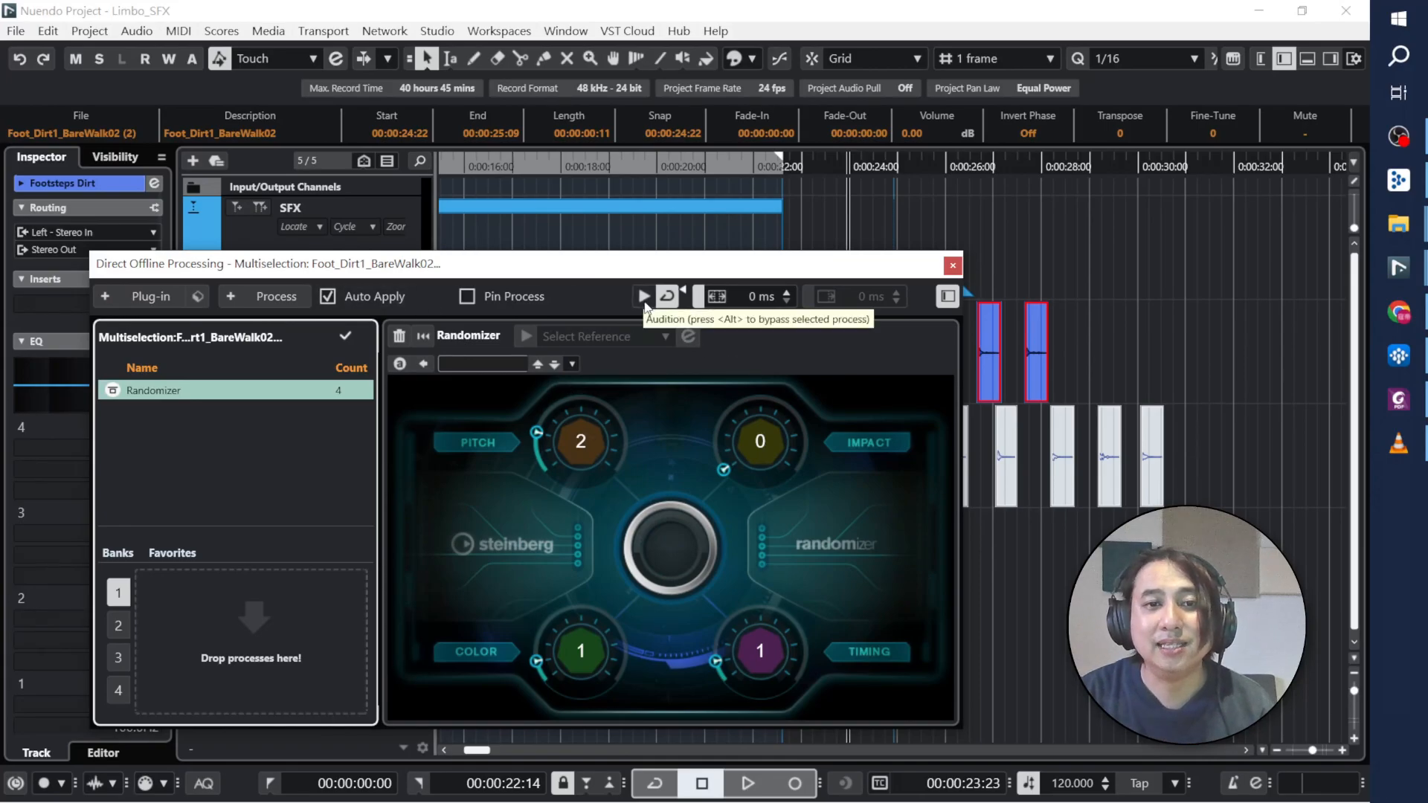
Step: Audition the selected footsteps and set the Randomizer's Pitch to 3, Color to 4 and Impact to 1
left_click(644, 300)
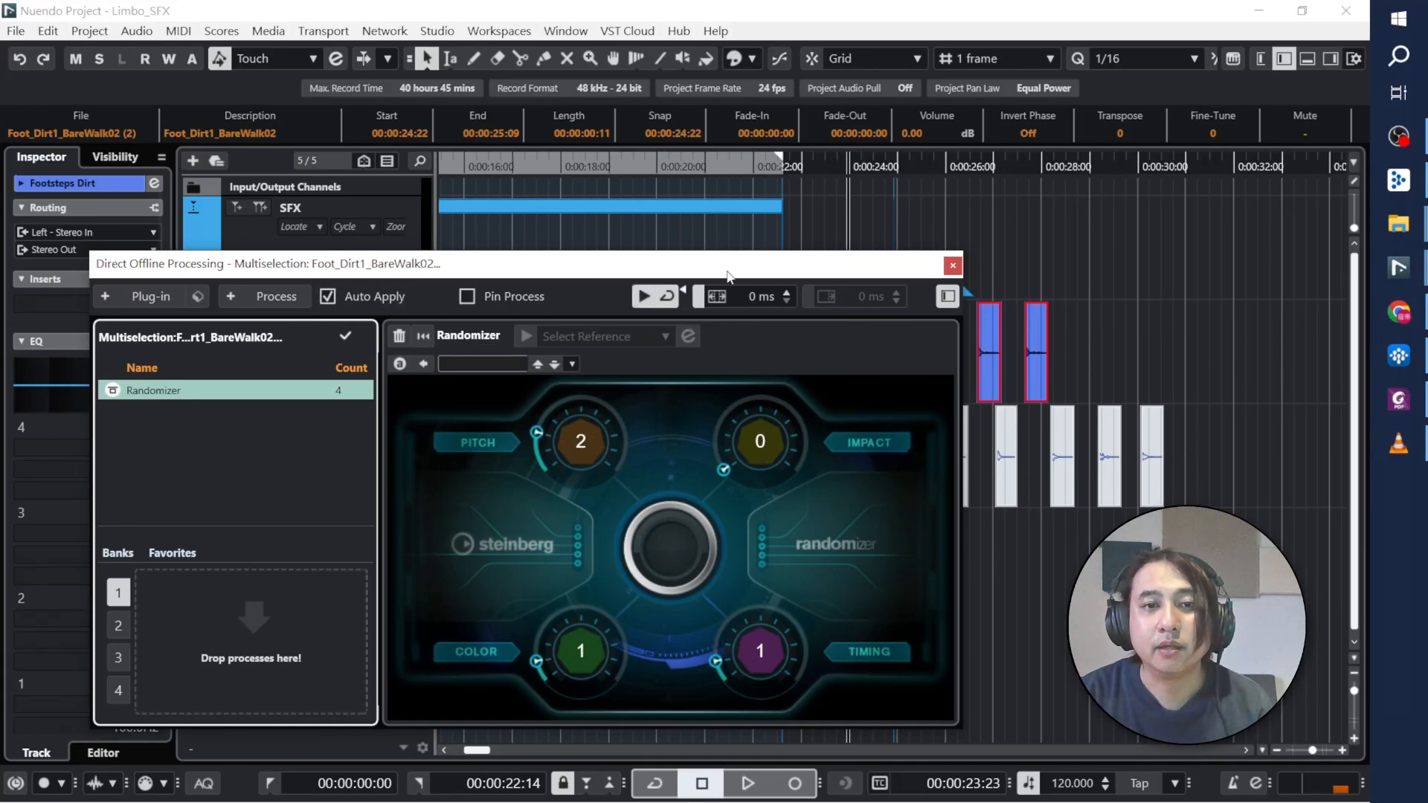
mouse_move(537, 434)
left_mouse_down()
mouse_move(564, 406)
mouse_move(543, 435)
left_mouse_up()
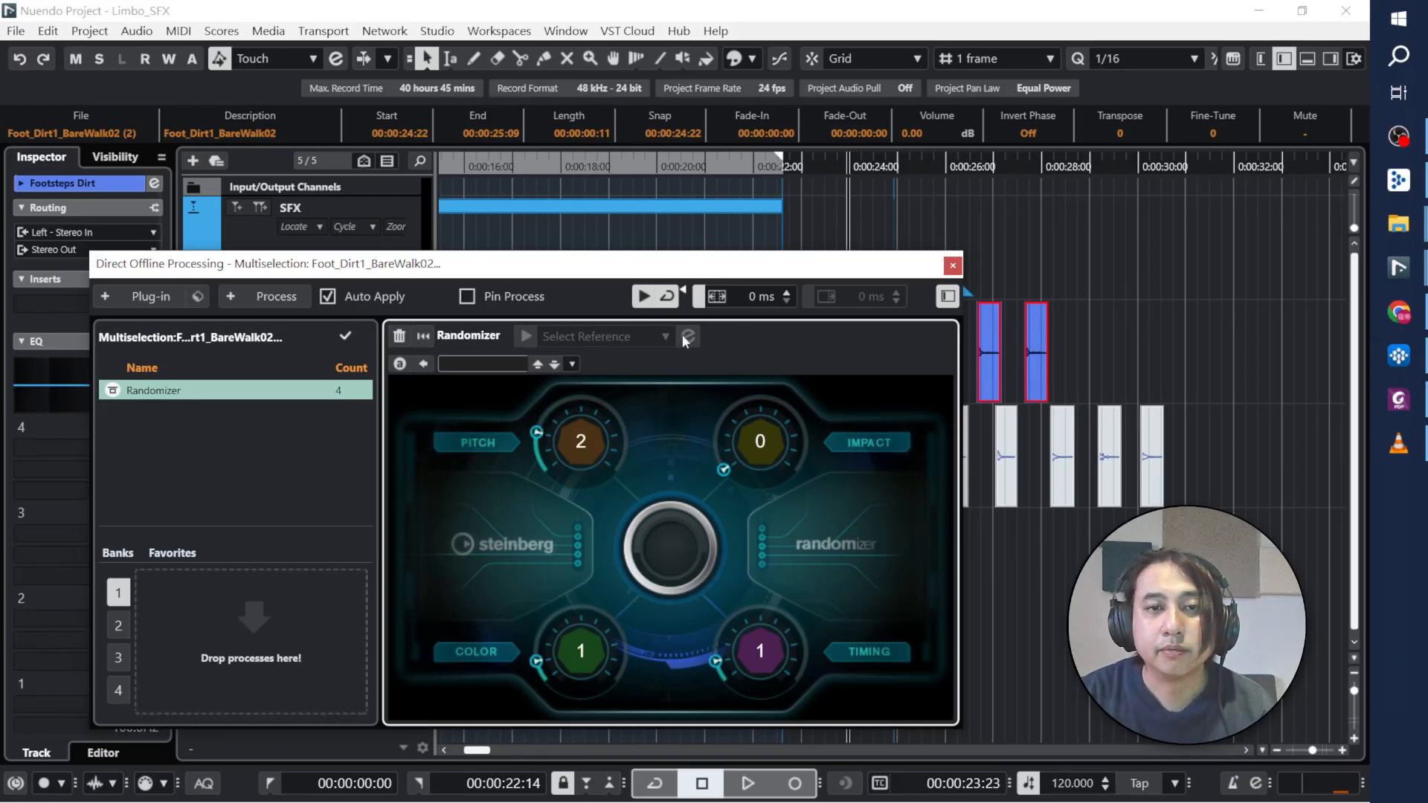
left_click_drag(781, 260, 611, 230)
left_click_drag(944, 163, 890, 185)
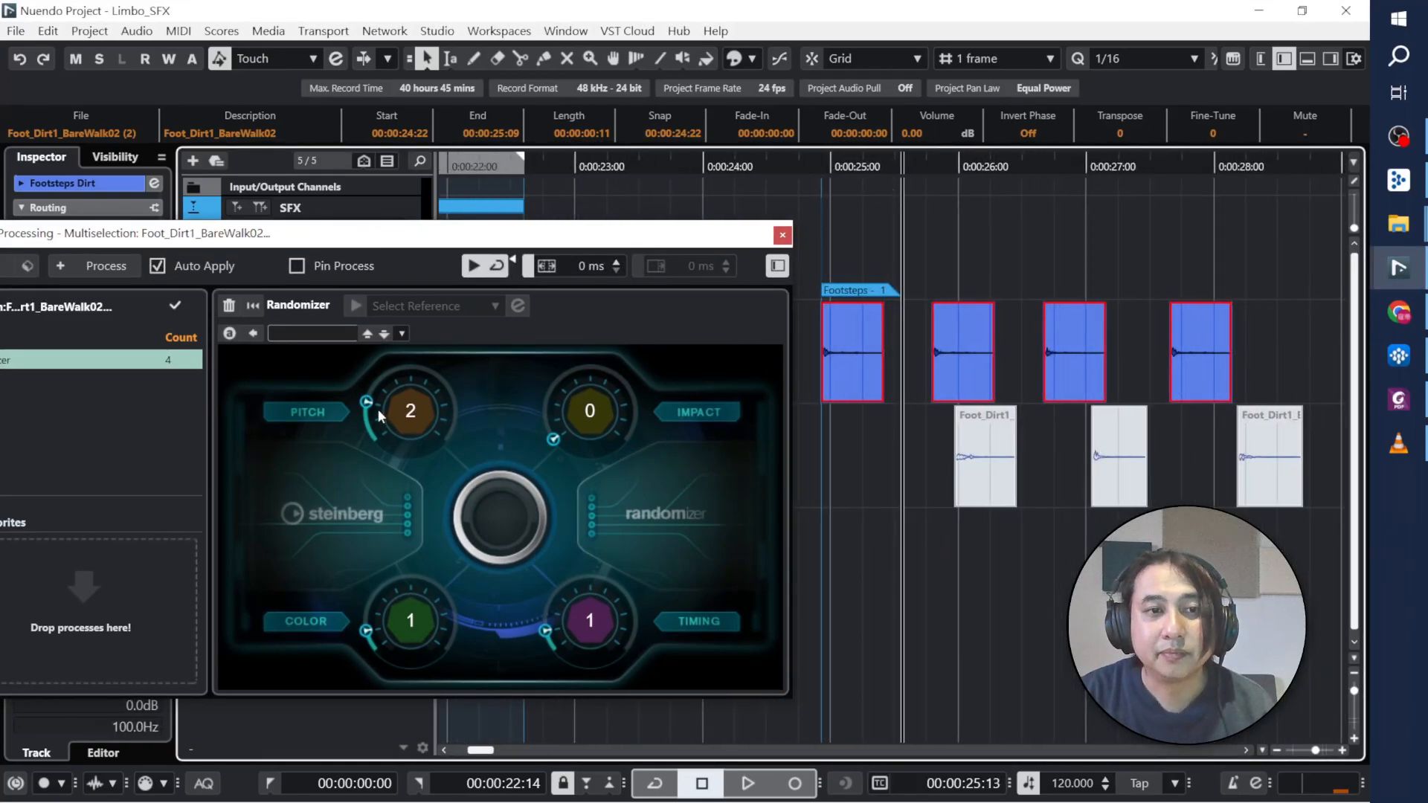
left_click_drag(378, 409, 373, 427)
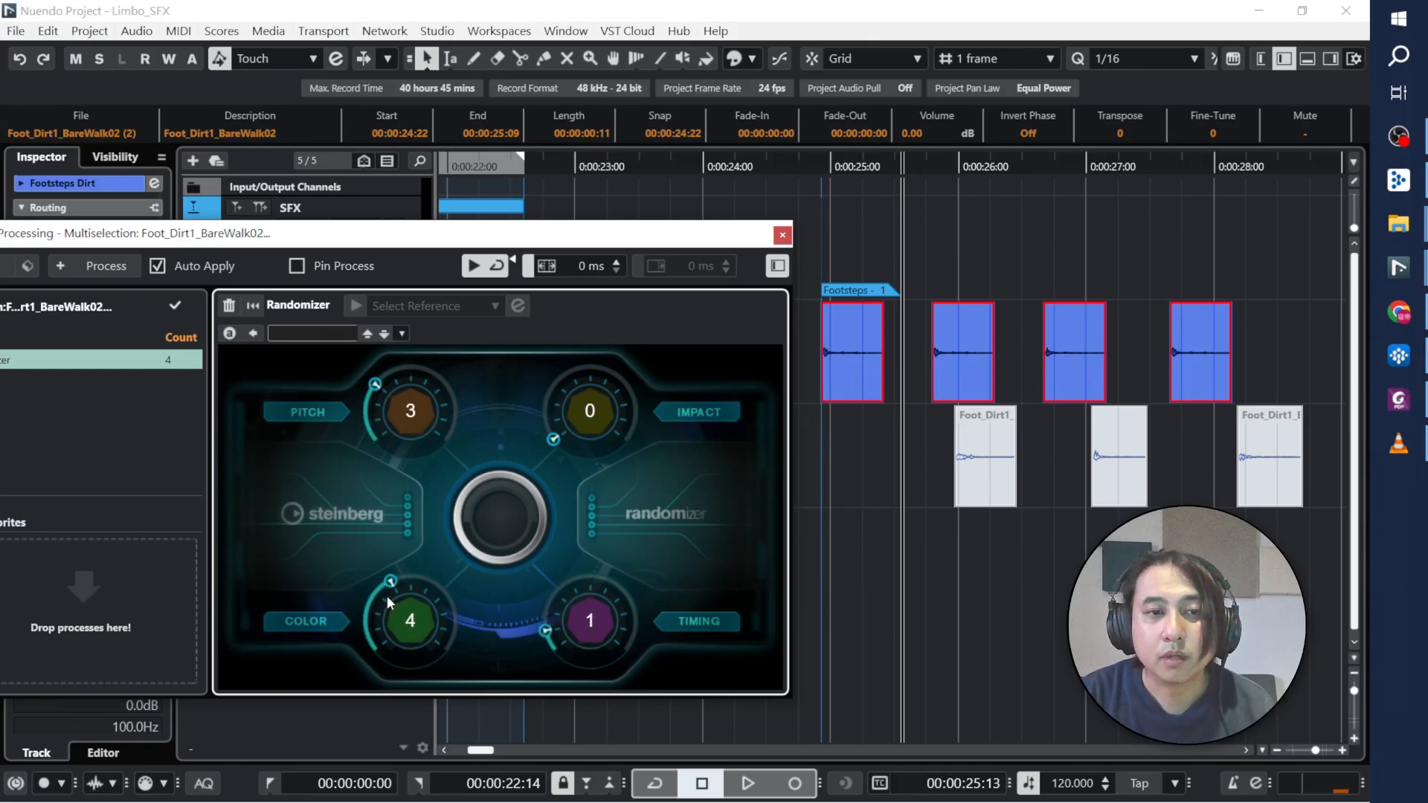
left_click_drag(384, 601, 392, 583)
left_click_drag(554, 440, 547, 422)
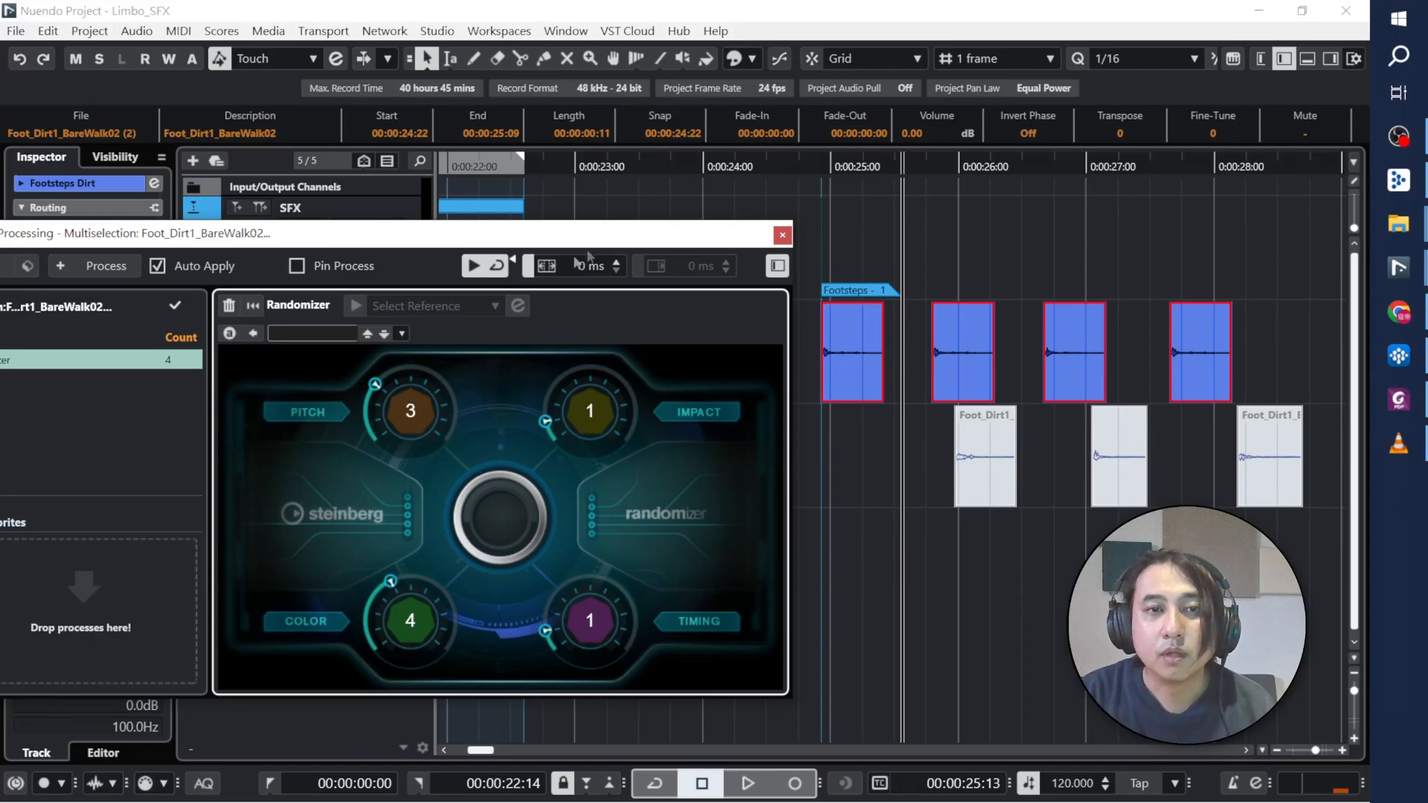
left_click(470, 275)
Step: Enlarge the clip waveforms, audition the processed footsteps and set the Randomizer's Impact to 2
mouse_move(848, 374)
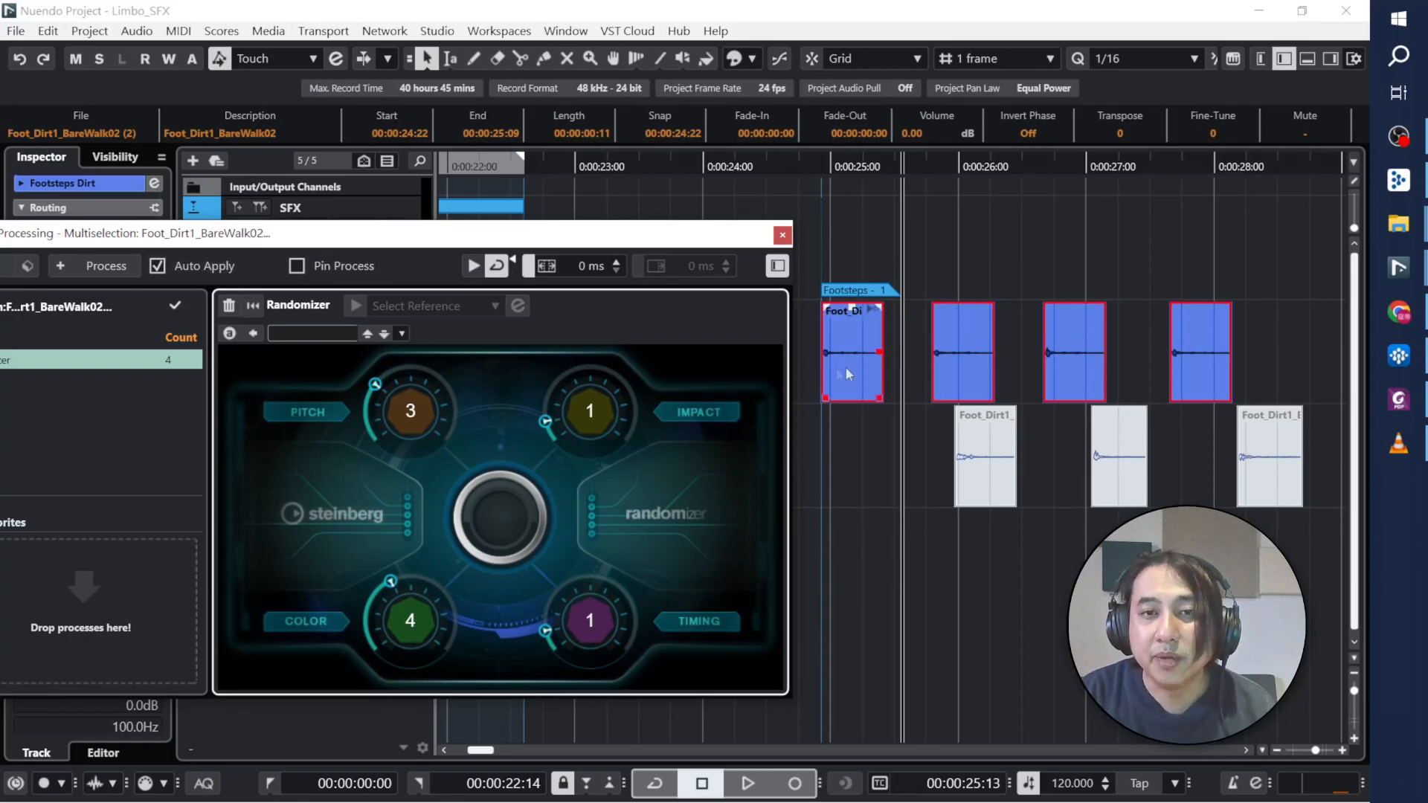
left_click_drag(1354, 228, 1355, 224)
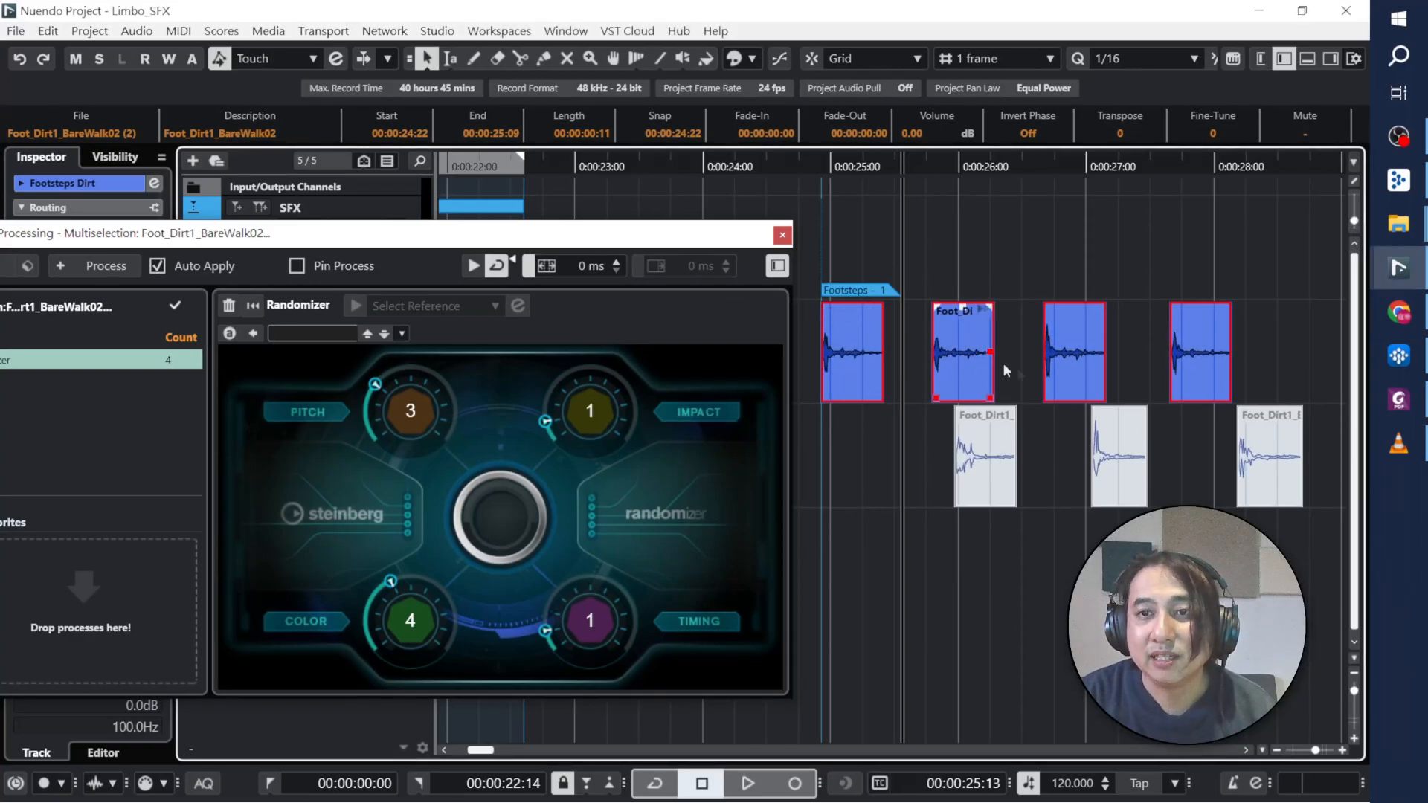
left_click(472, 267)
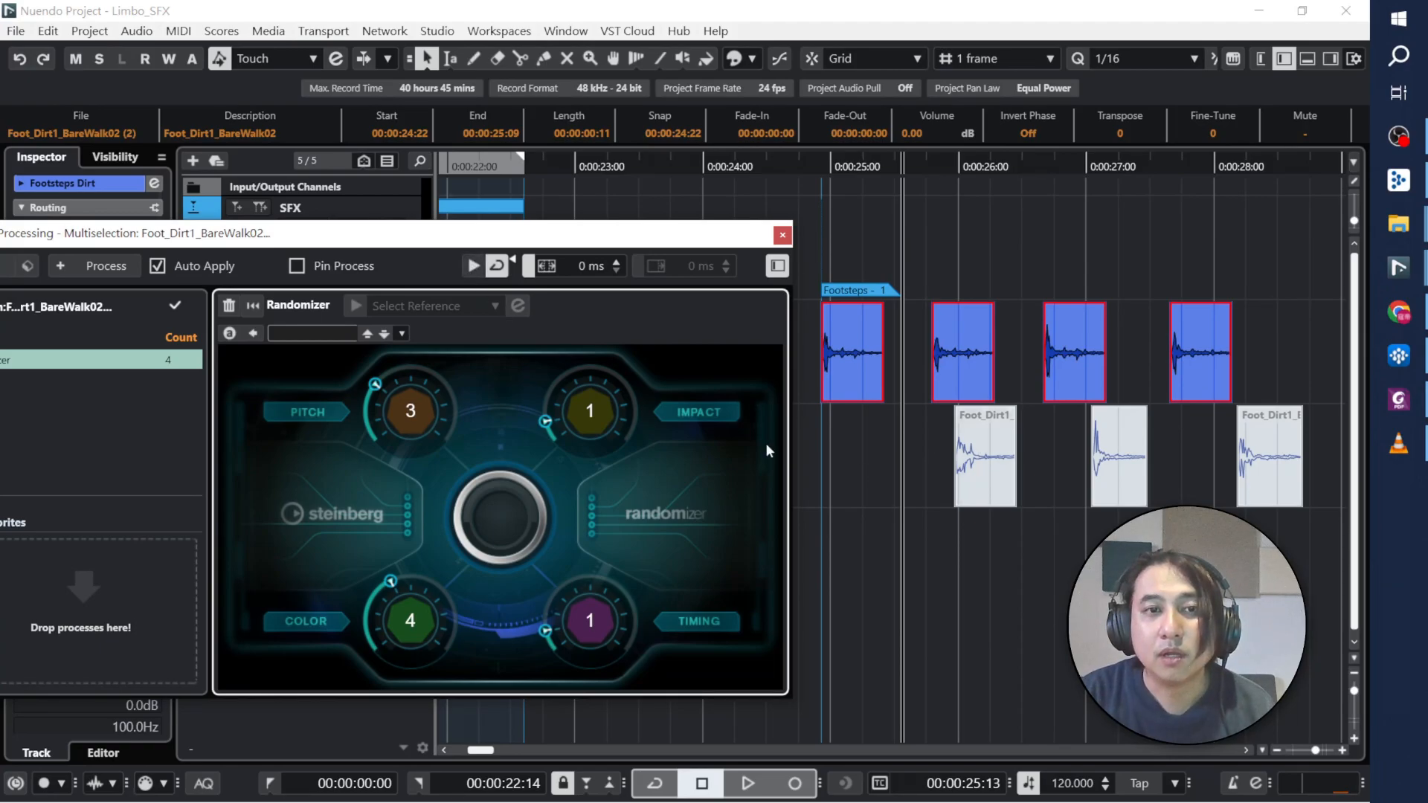
left_click(473, 266)
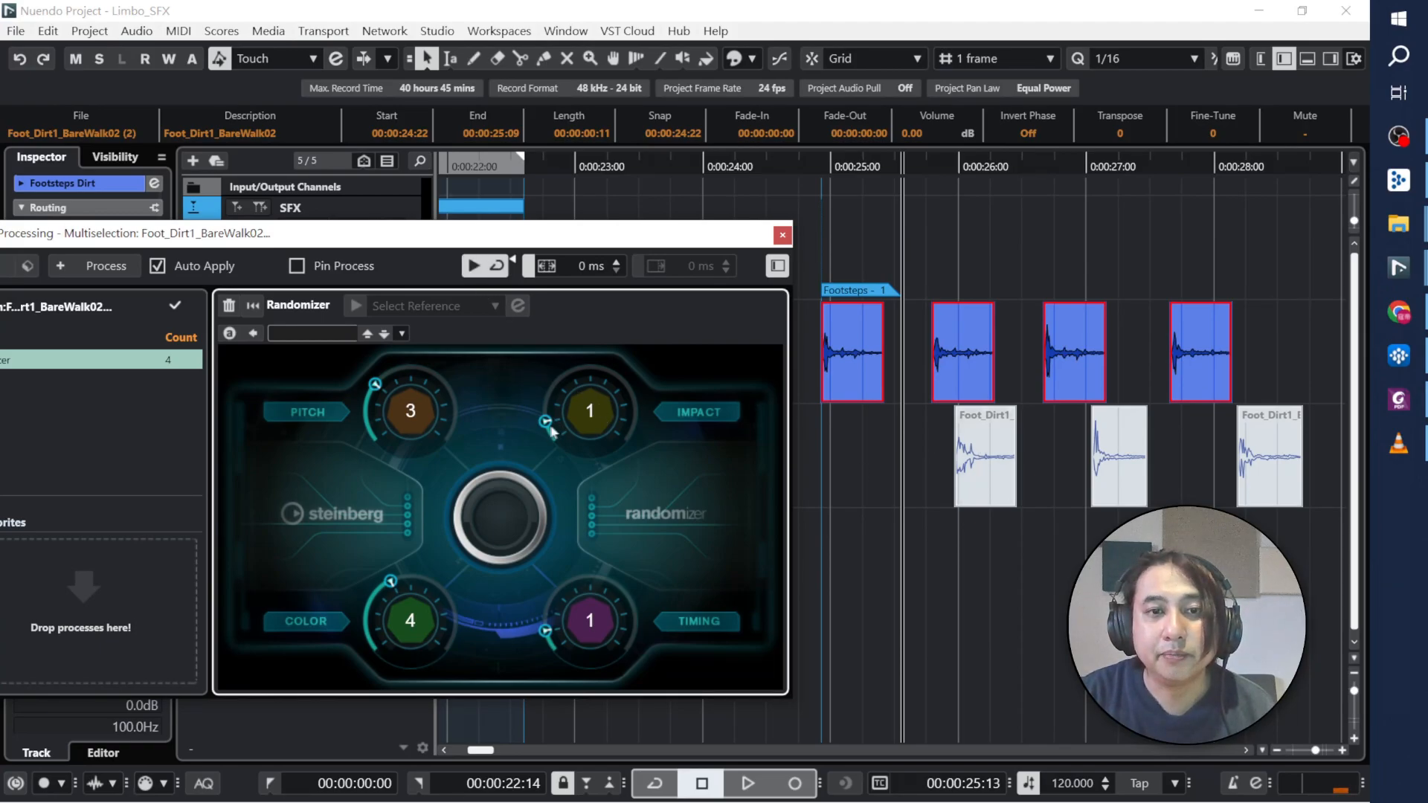
left_click_drag(549, 426, 561, 402)
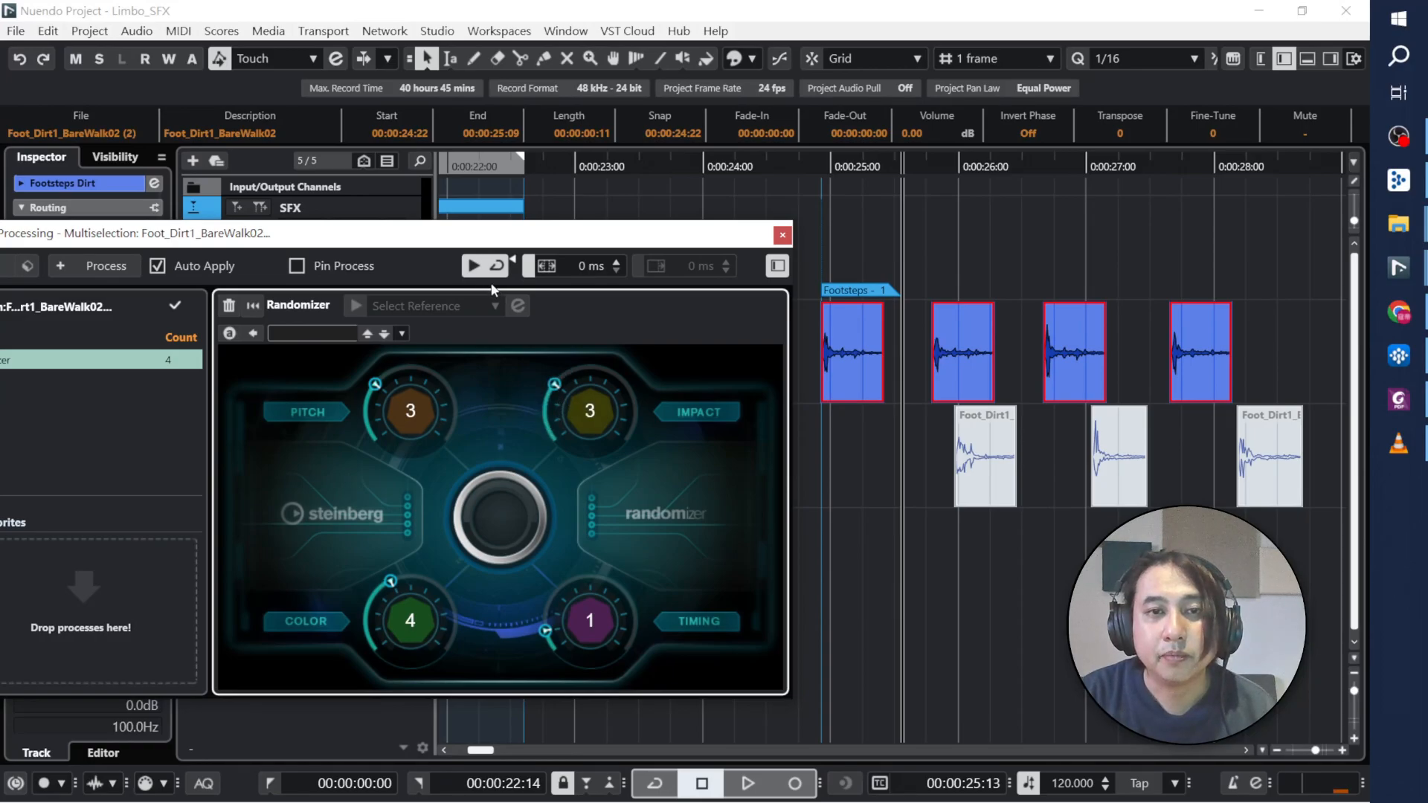
left_click_drag(554, 392, 546, 404)
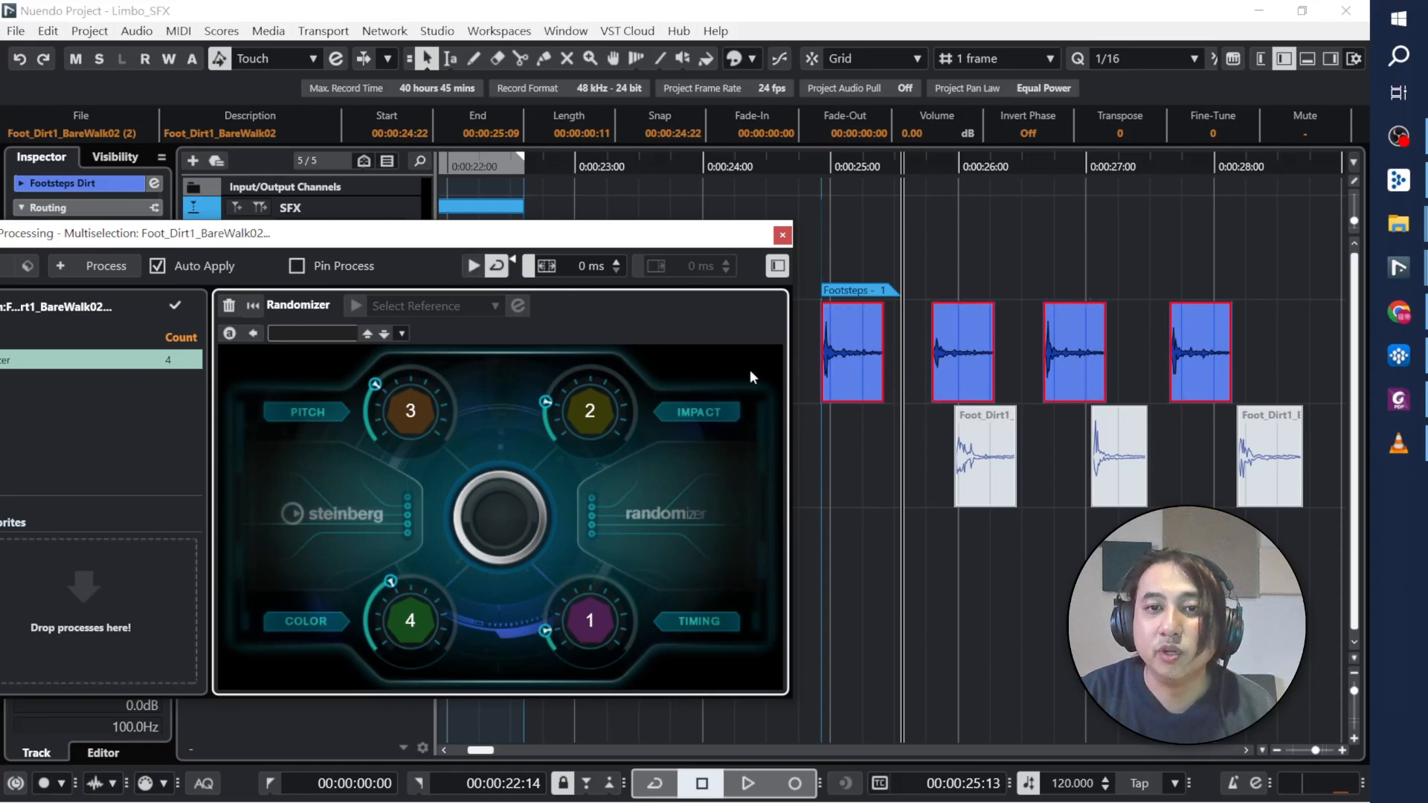
Step: Close Direct Offline Processing and play back the four processed footsteps
left_click(783, 237)
key("space")
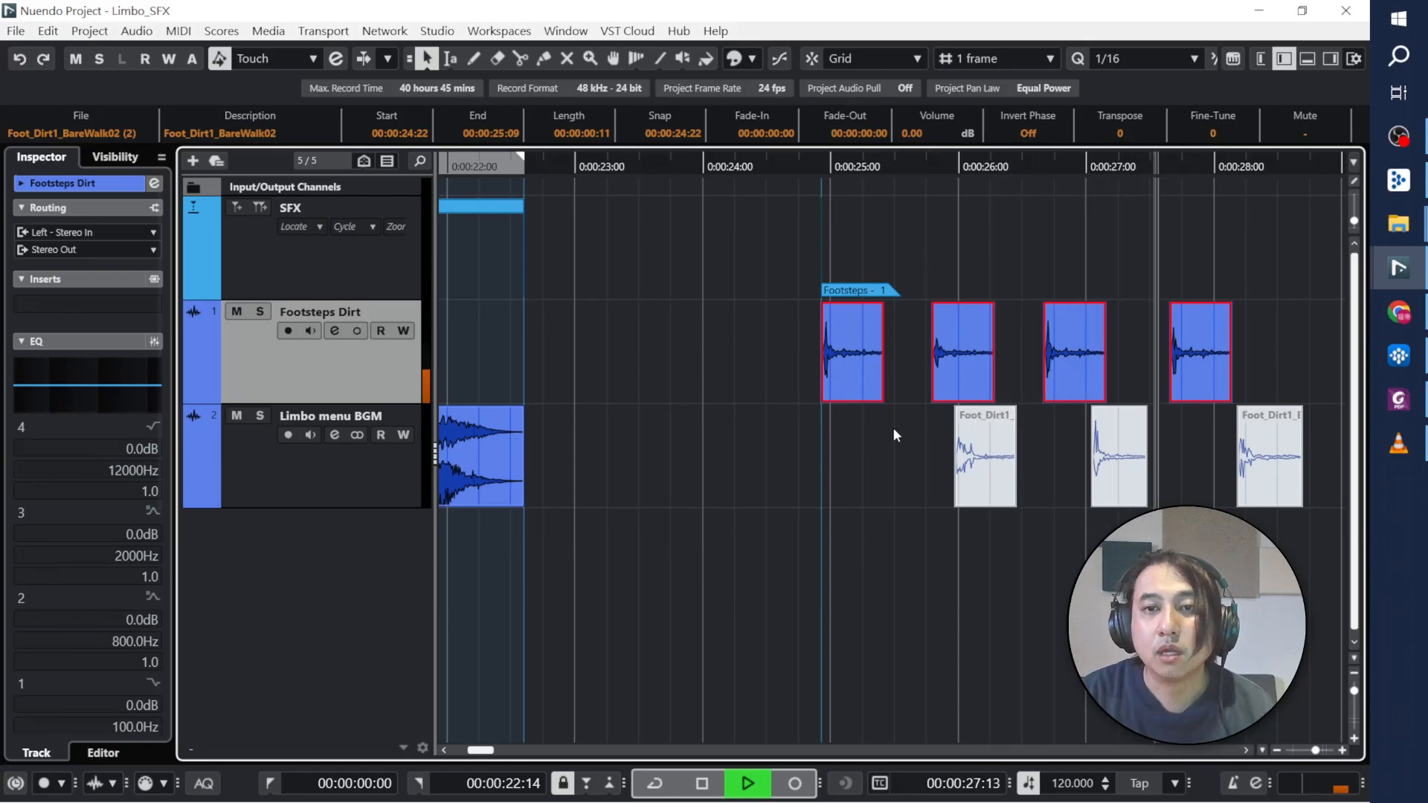
key("space")
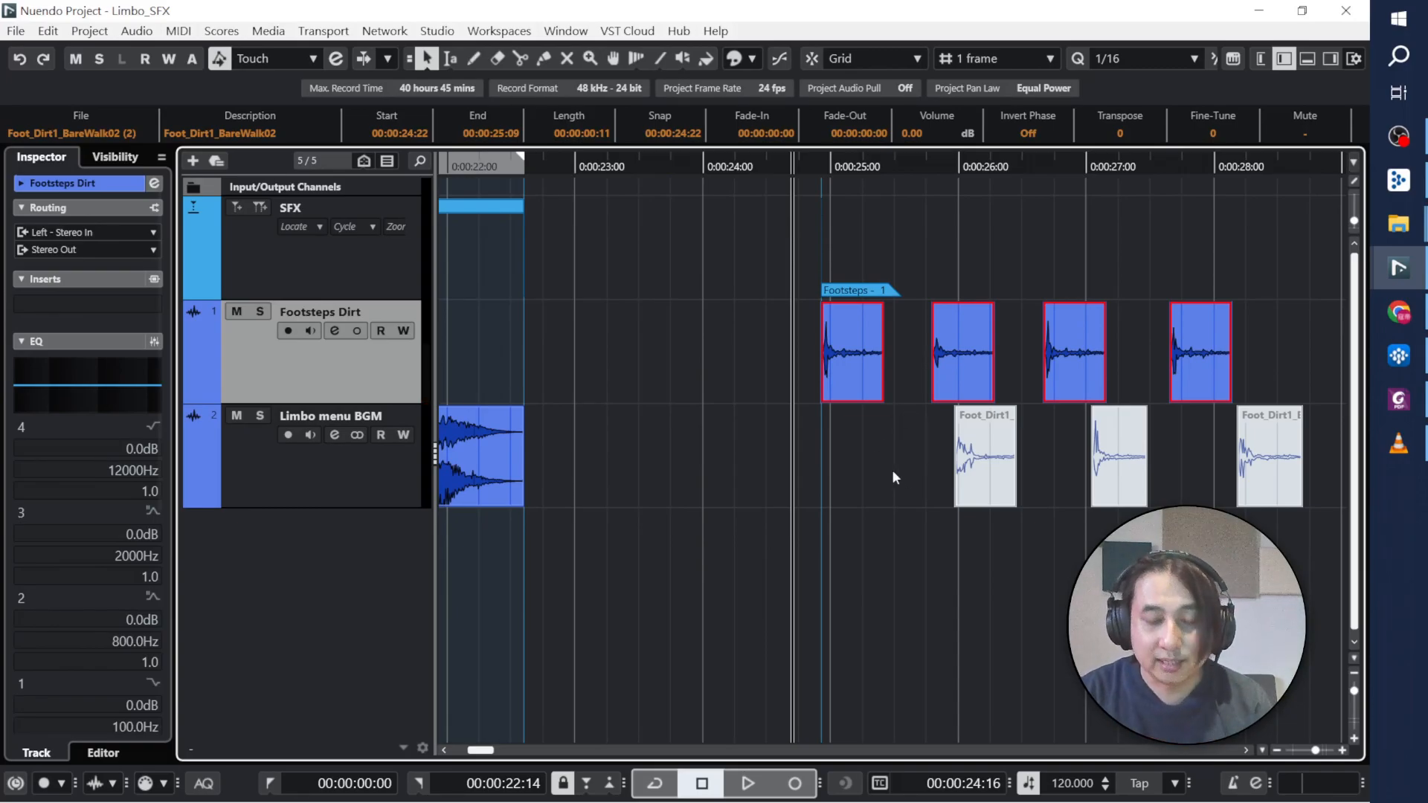
scroll(891, 470, "down", 4, "ctrl")
scroll(1005, 416, "up", 3, "ctrl")
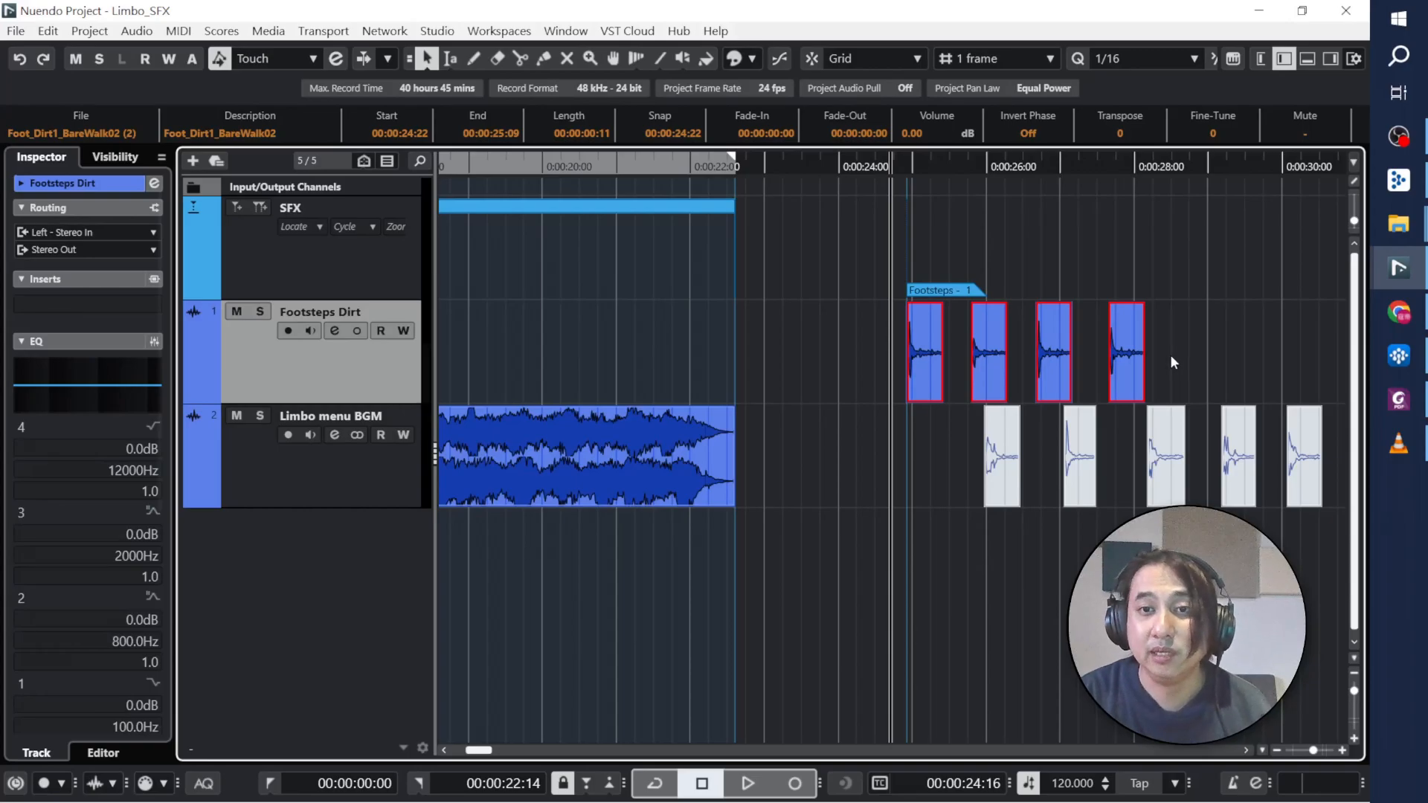
Step: Reselect the four Footsteps Dirt clips and delete all of their offline processes
left_click_drag(1190, 331, 1146, 374)
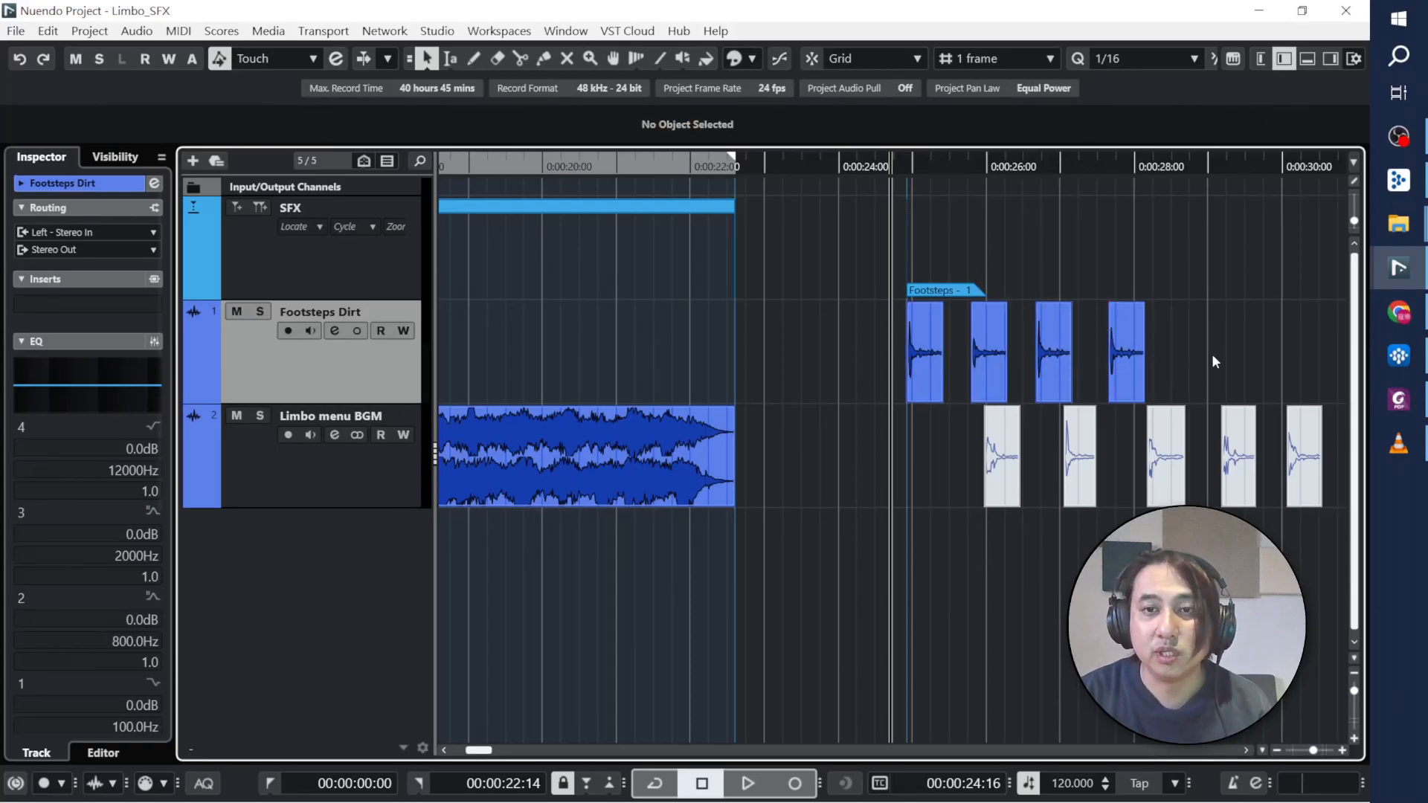
left_click_drag(882, 331, 1136, 400)
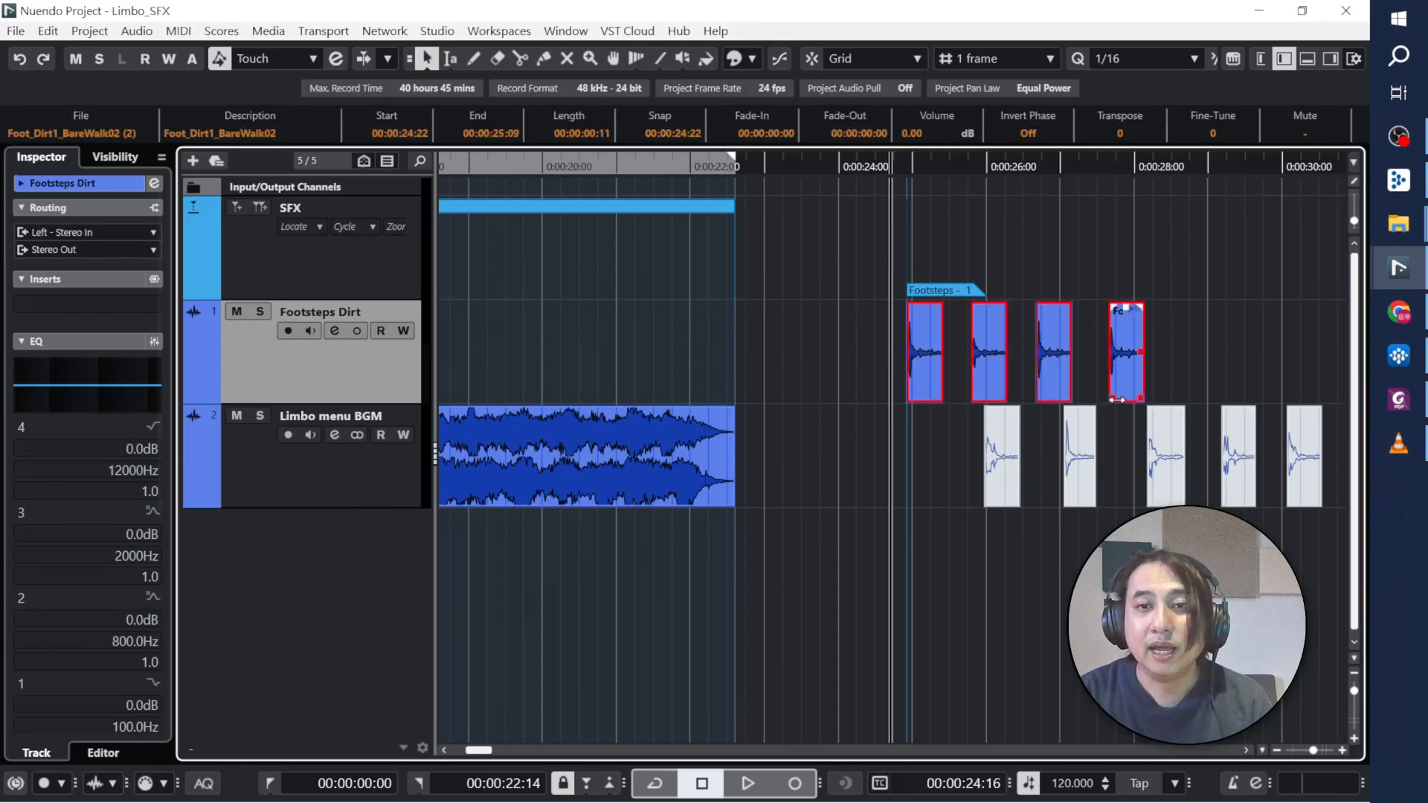
key("F7")
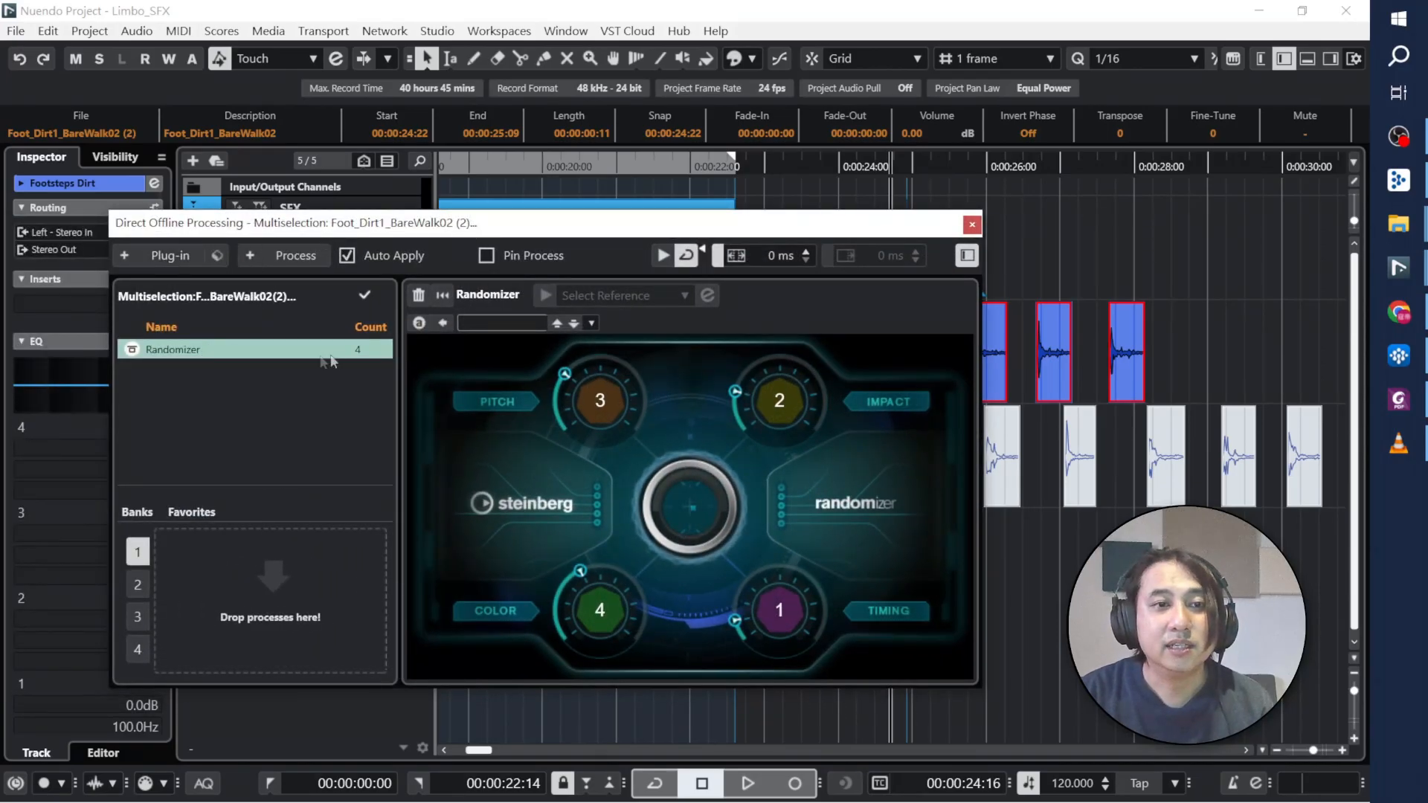
right_click(273, 349)
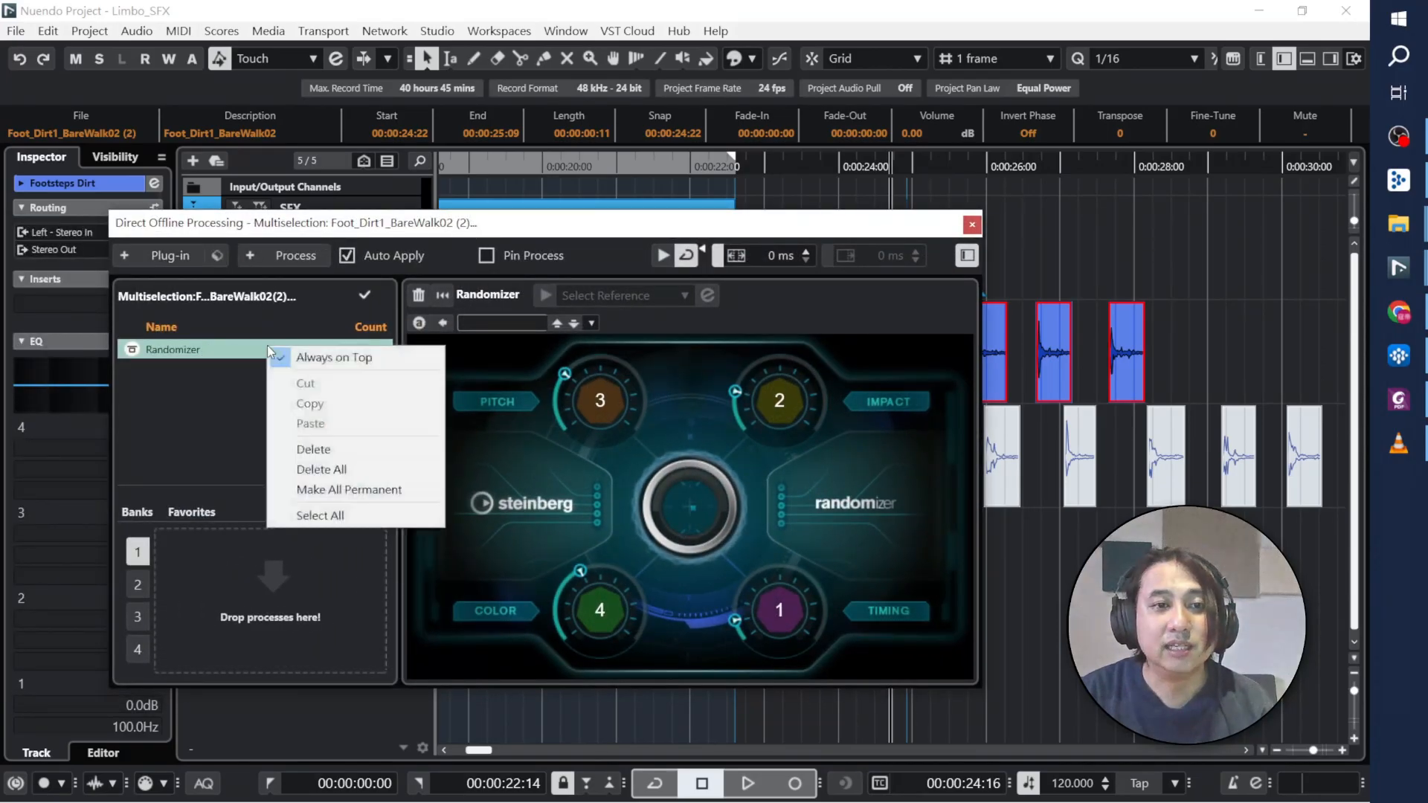
left_click(330, 469)
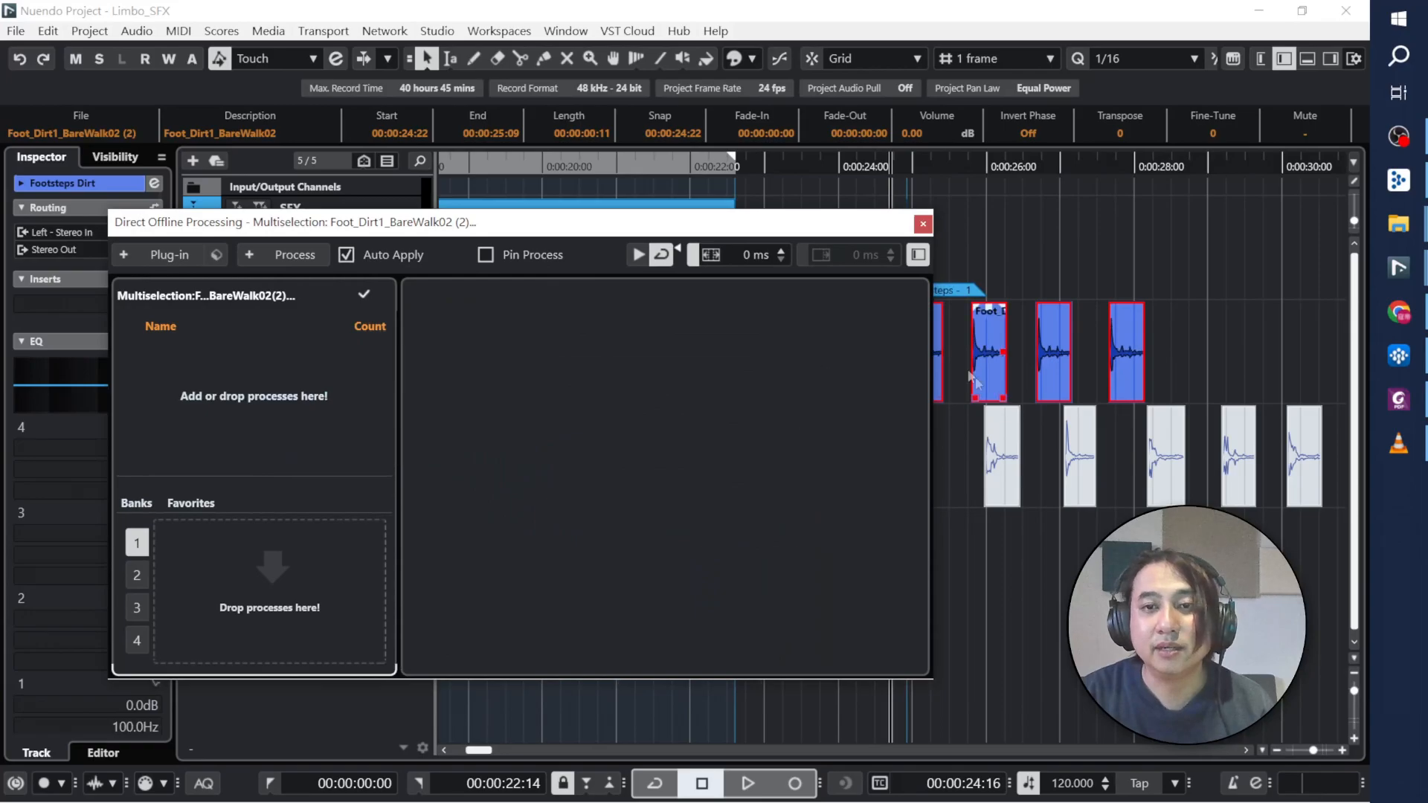
Step: Close the offline processing window and delete the last three clips on Footsteps Dirt, keeping only the first
left_click_drag(827, 226, 687, 225)
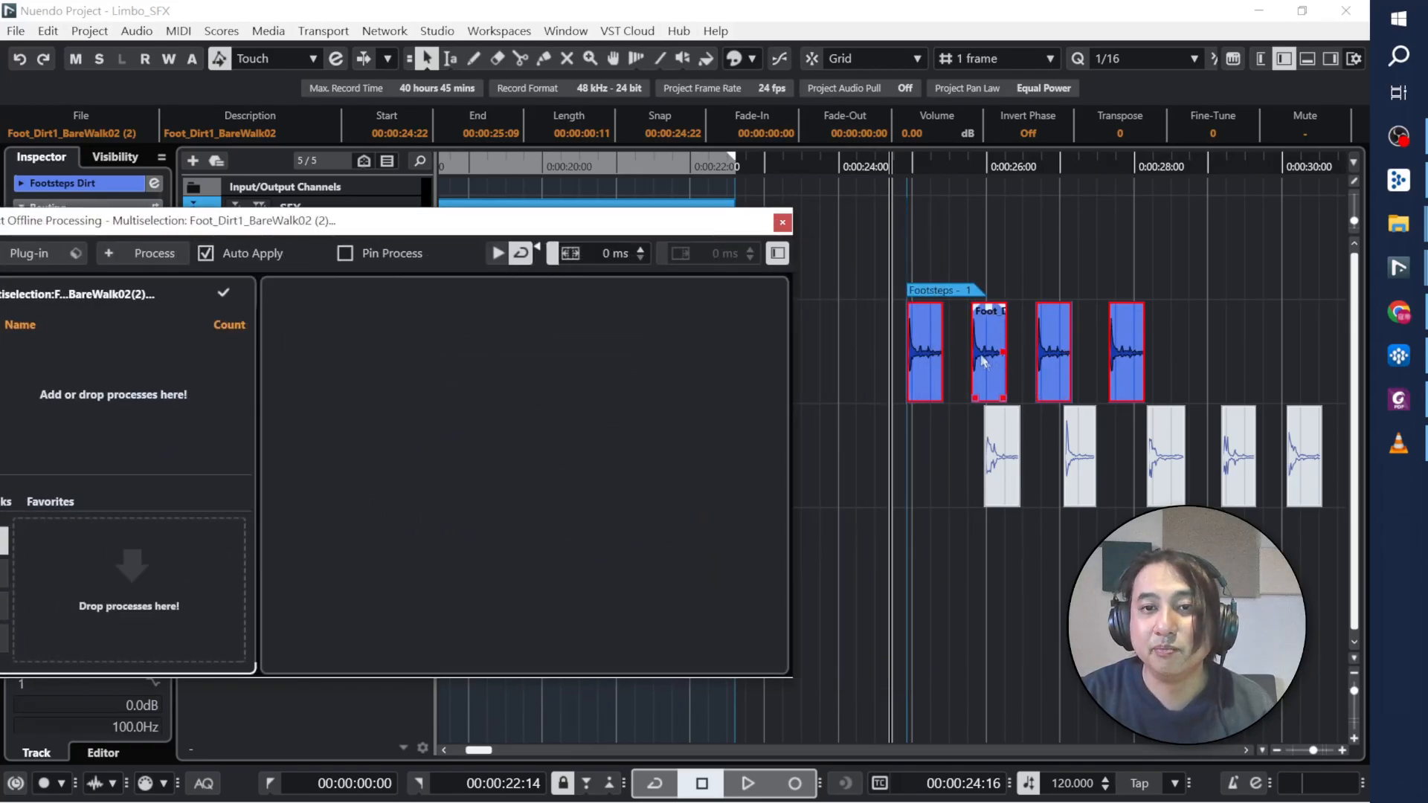
left_click(781, 223)
left_click_drag(965, 336, 1226, 377)
key("Delete")
Step: Move the muted Foot_Dirt1_BareWalk03 clip from the Limbo menu BGM track up to Footsteps Dirt and unmute it
left_click(997, 455)
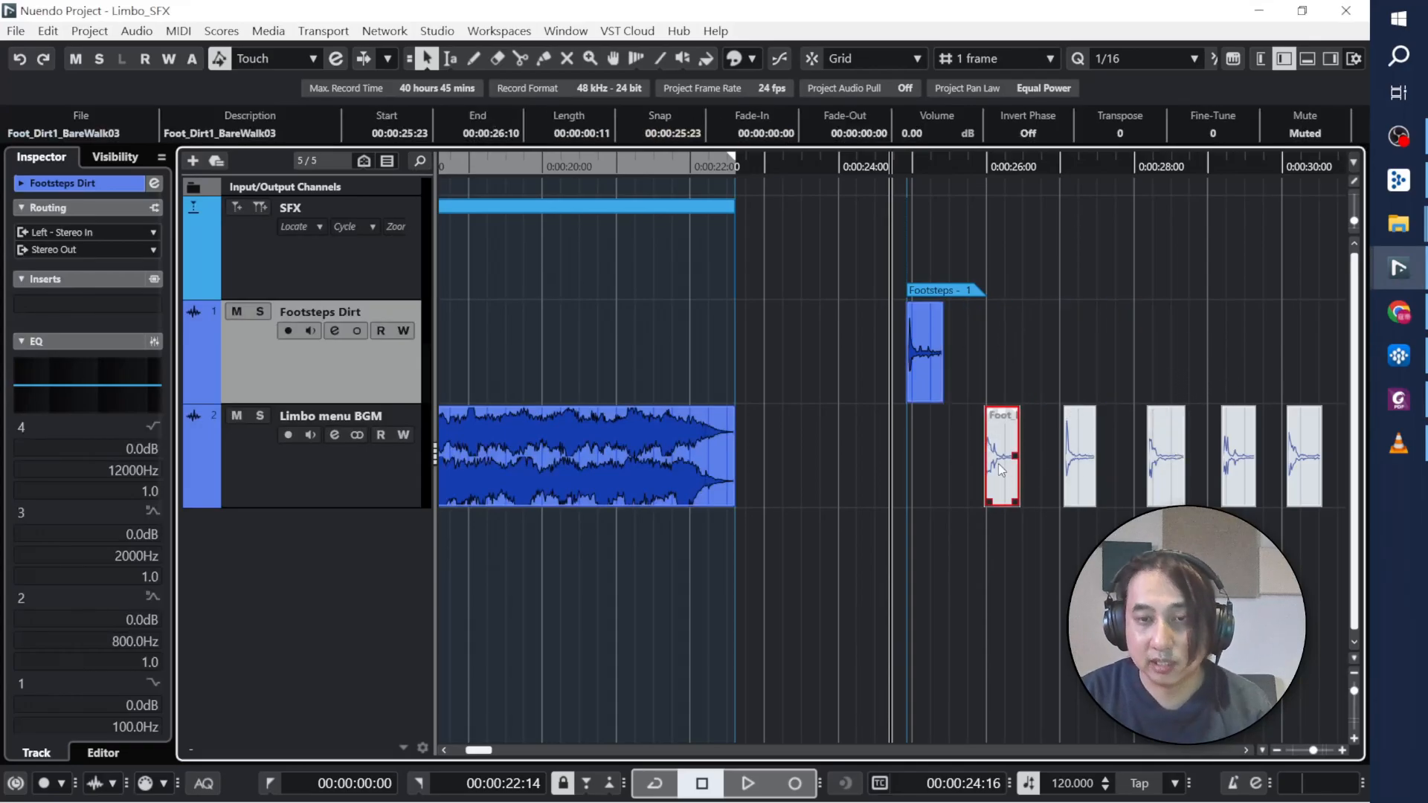
left_click_drag(994, 459, 1004, 369)
key("alt+m")
Step: Move another muted footstep to Footsteps Dirt at about 00:00:27:00, unmute it and delete the remaining muted clips
left_click(1080, 443)
left_click(1160, 461)
left_click(1086, 468)
left_click_drag(1238, 457, 1077, 356)
key("alt+m")
left_click_drag(1026, 446, 1122, 493)
Step: Duplicate the three footstep clips on Footsteps Dirt directly after the originals
left_click_drag(1088, 394, 807, 327)
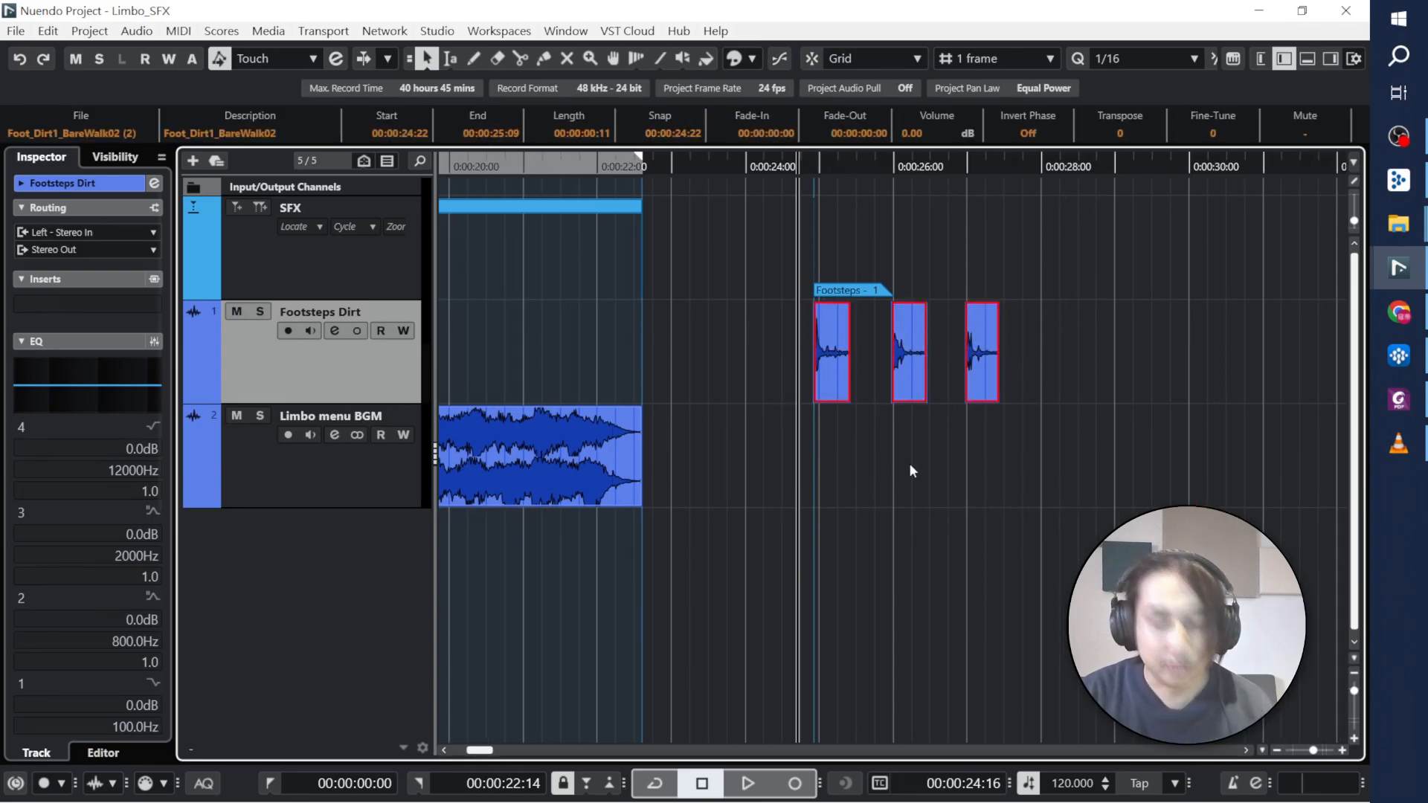
left_click_drag(1013, 173, 1036, 167)
key("ctrl+d")
Step: Select all six Footsteps Dirt clips and apply Randomizer to them with Direct Offline Processing, choosing New Version
left_click_drag(766, 346, 1268, 453)
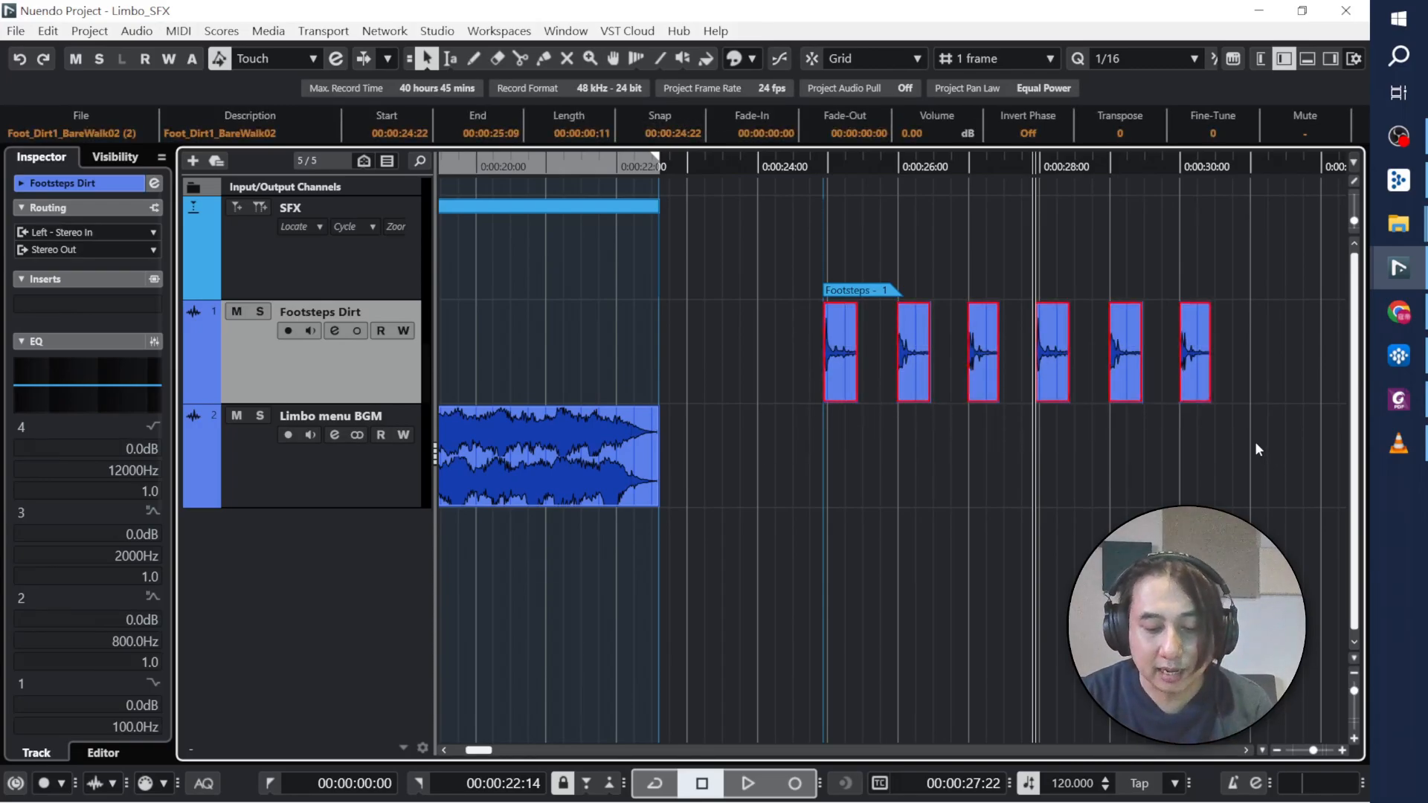
key("F8")
left_click(1350, 153)
key("F7")
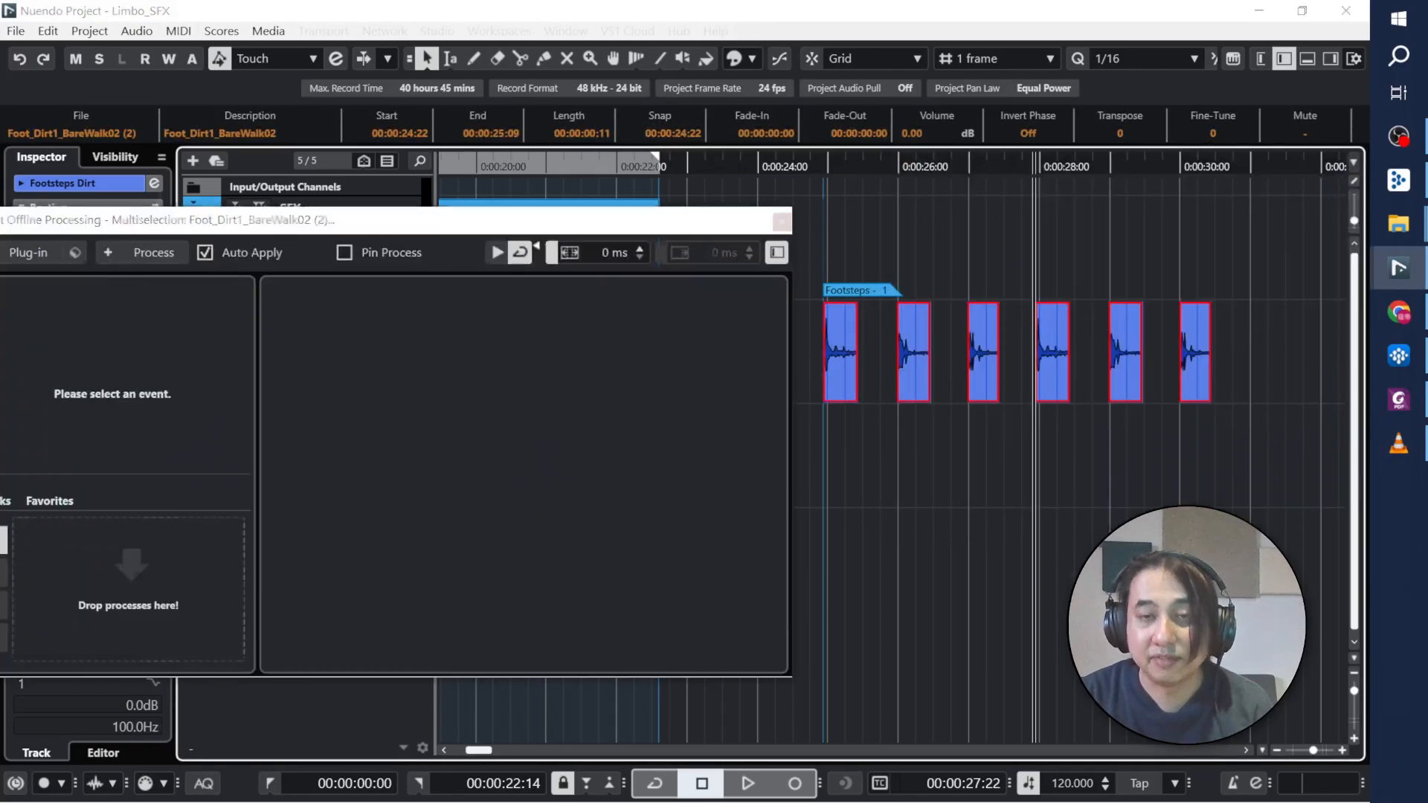
left_click_drag(365, 226, 493, 218)
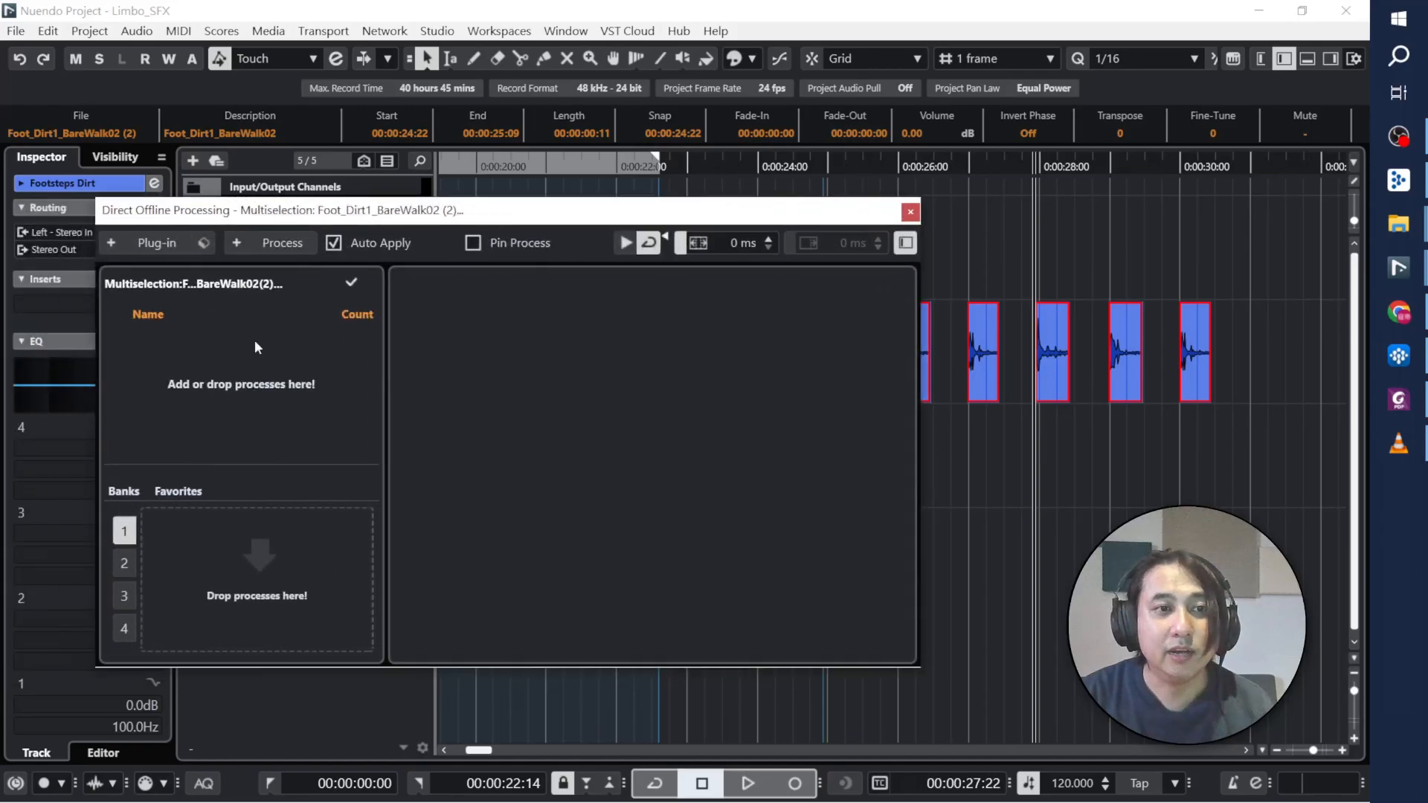
left_click(155, 243)
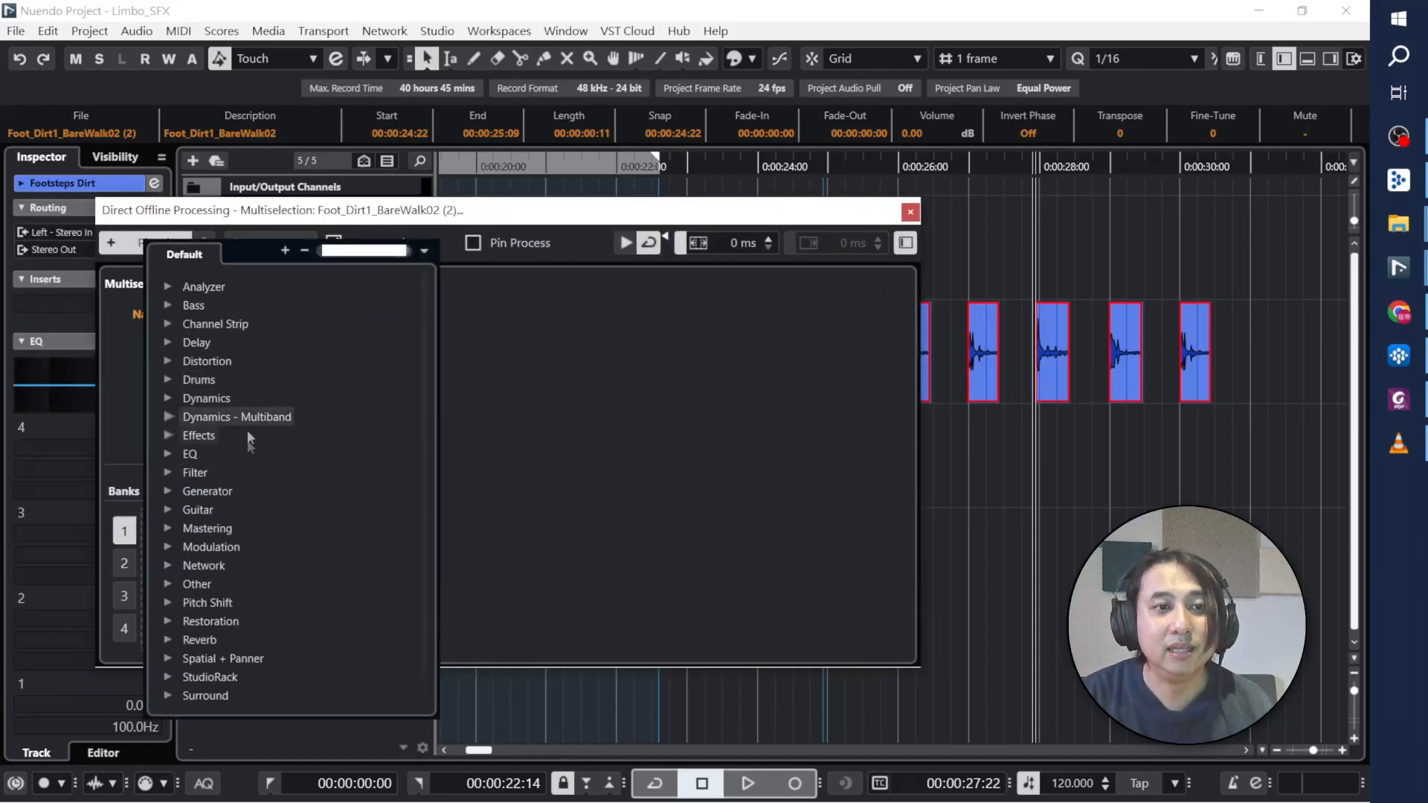
left_click(191, 585)
scroll(305, 562, "down", 10)
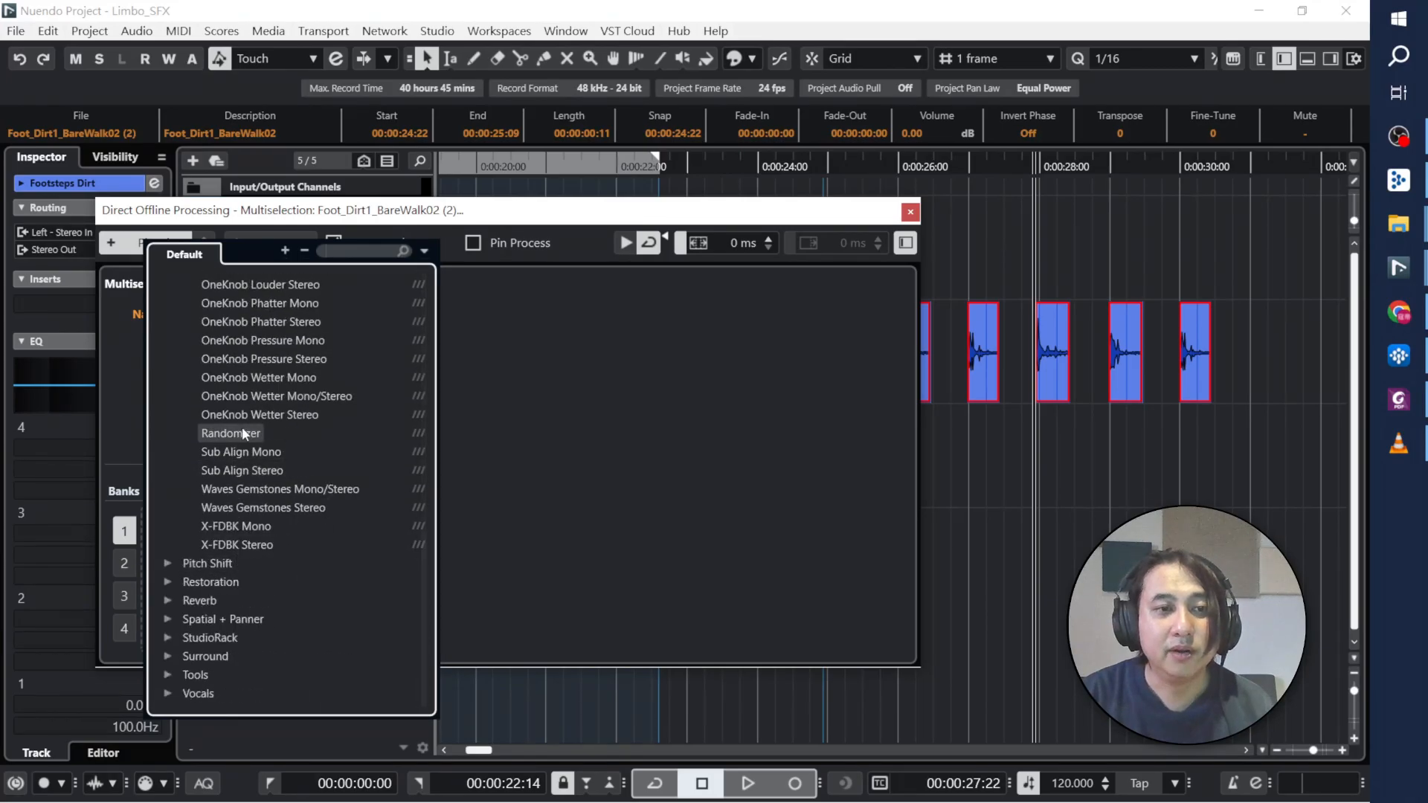
left_click(248, 426)
left_click(673, 464)
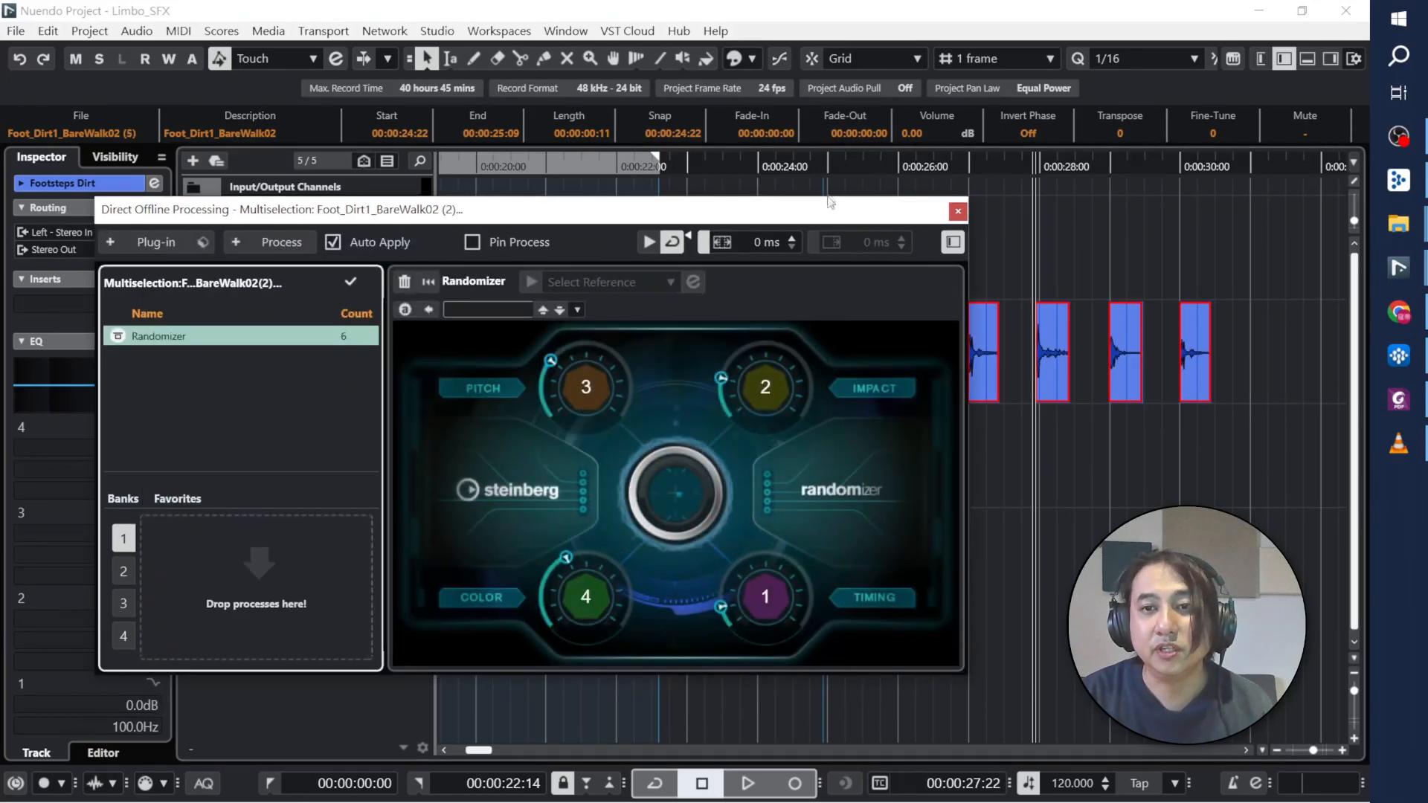
Step: Set Randomizer's impact to 1, color to 5 and pitch to 2 for the six footstep clips, audition the result and close Direct Offline Processing
left_click_drag(840, 214, 650, 208)
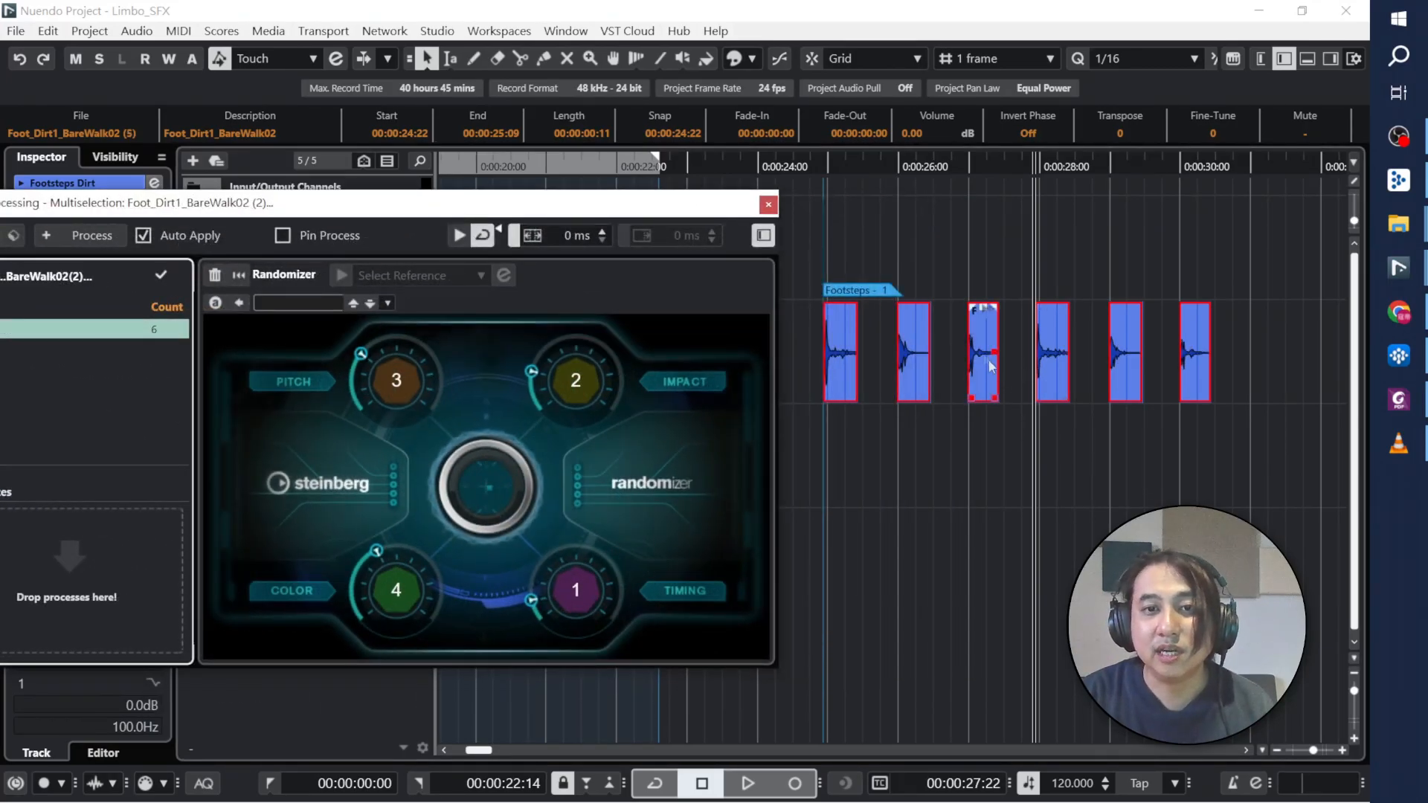
mouse_move(352, 210)
left_mouse_down()
mouse_move(530, 266)
mouse_move(345, 208)
left_mouse_up()
left_click(453, 235)
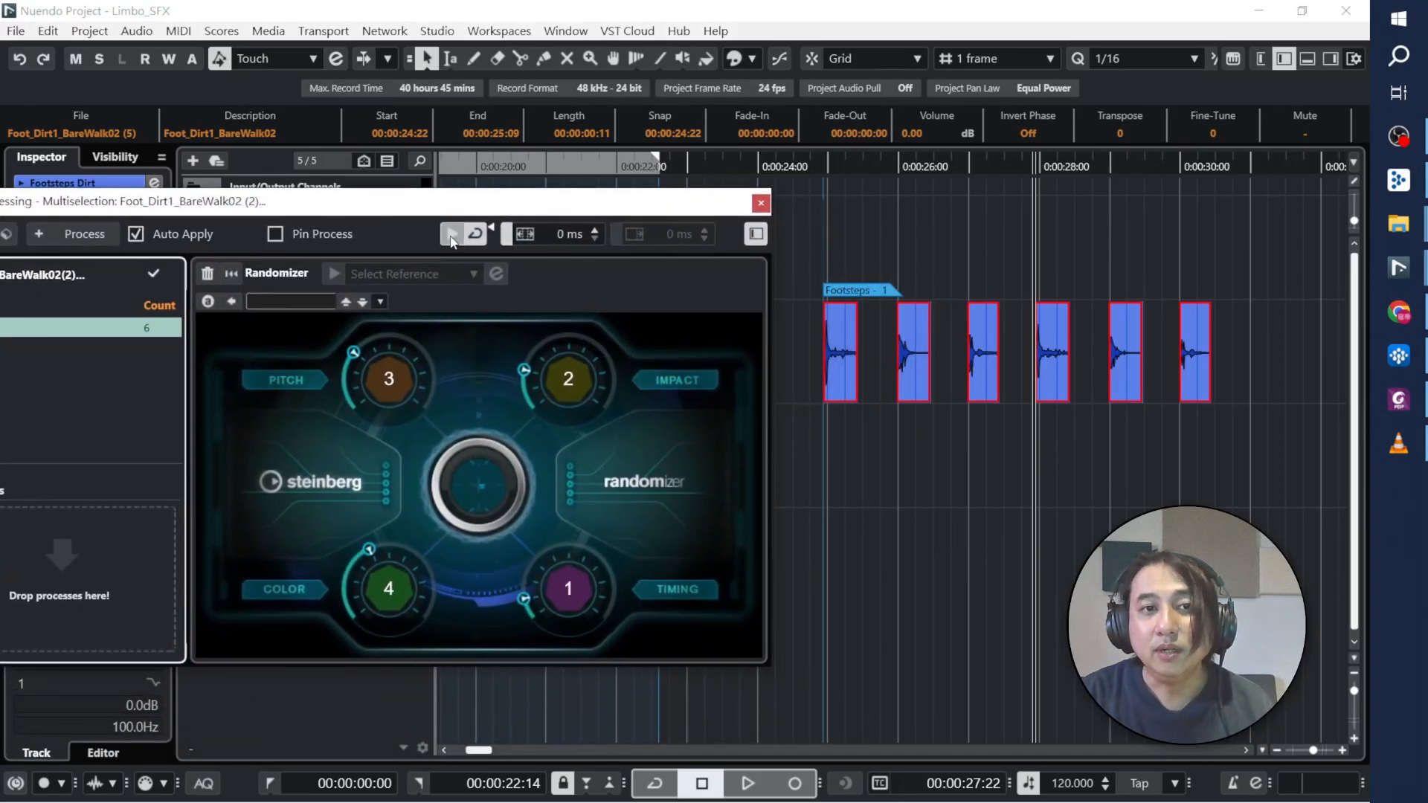
left_click(524, 378)
left_click_drag(523, 386, 524, 389)
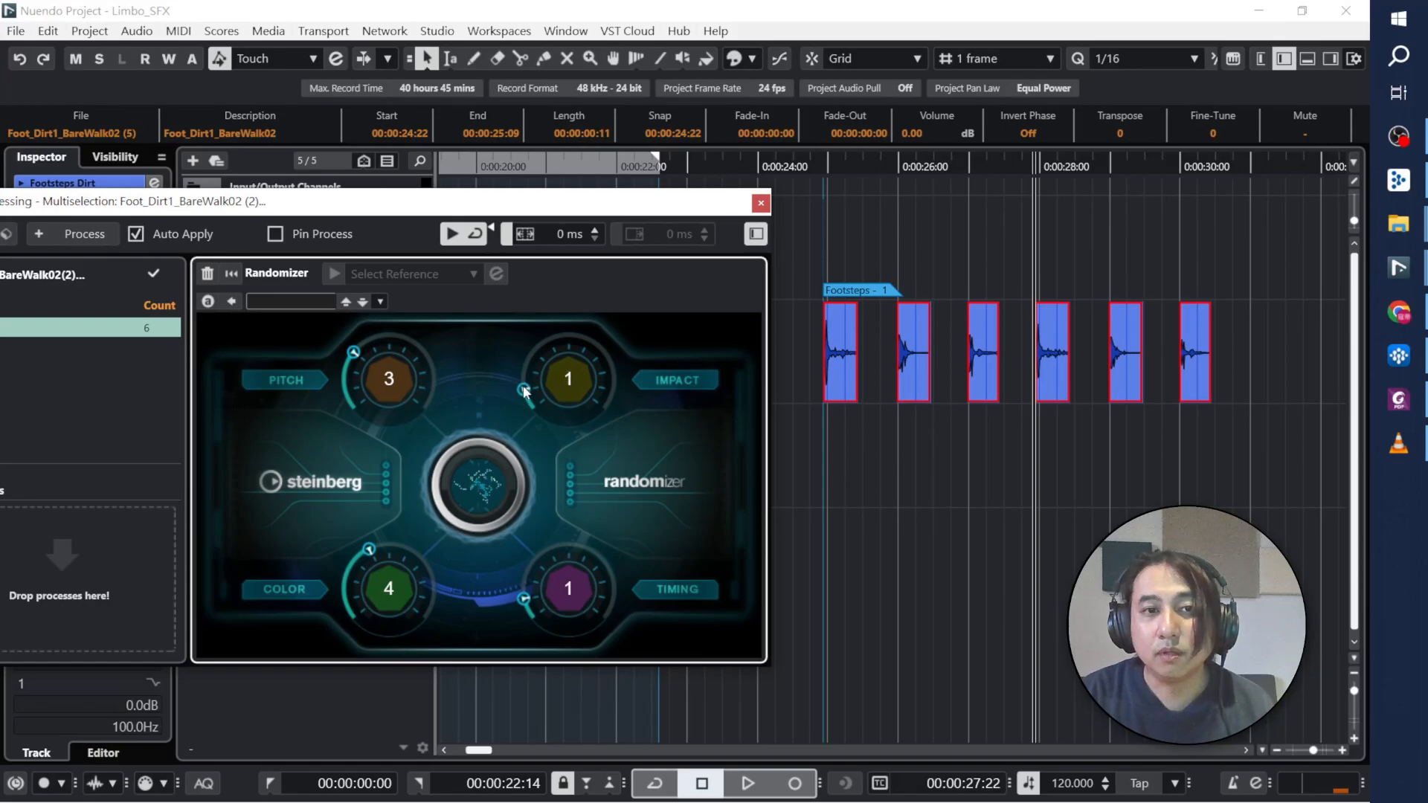
left_click_drag(374, 556, 390, 545)
left_click_drag(354, 352, 355, 382)
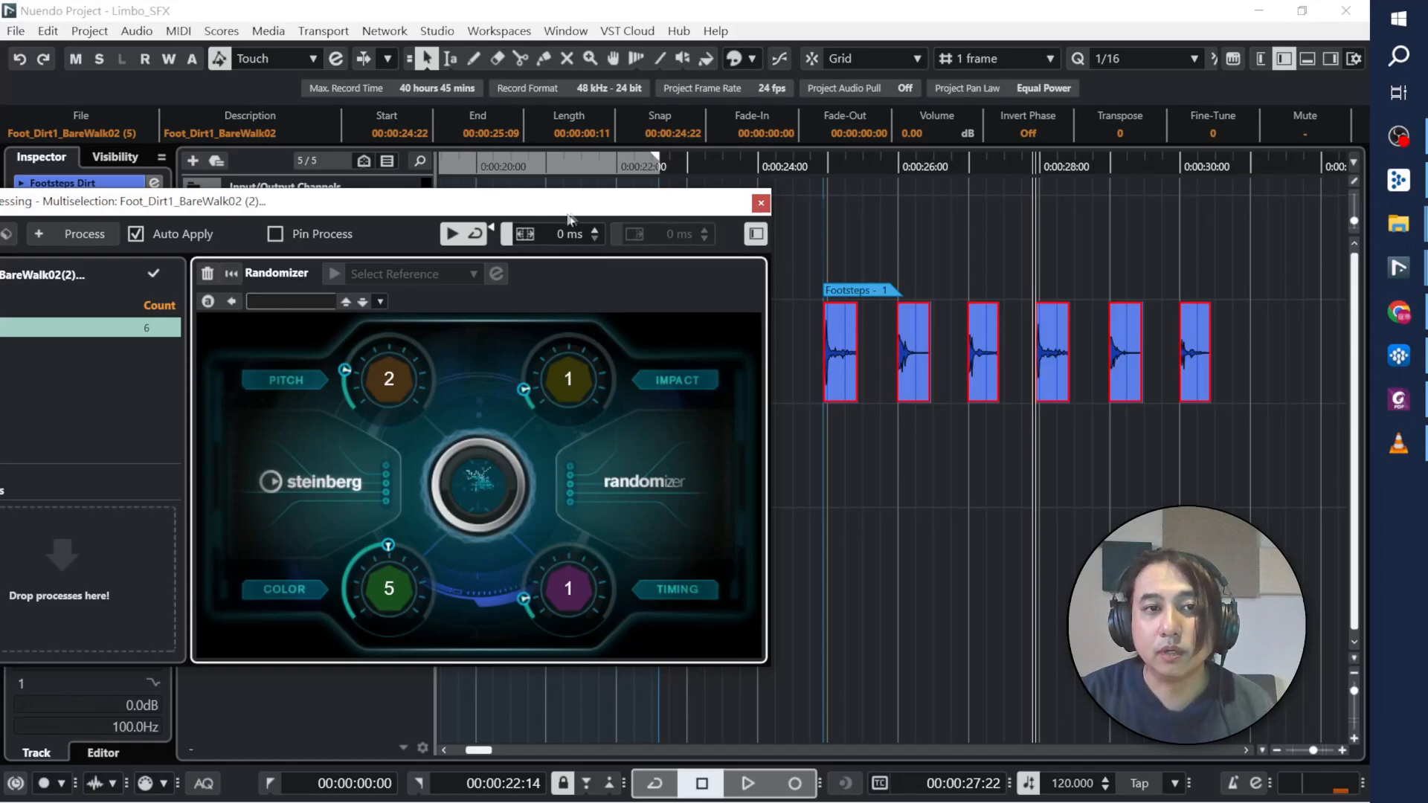
left_click(452, 238)
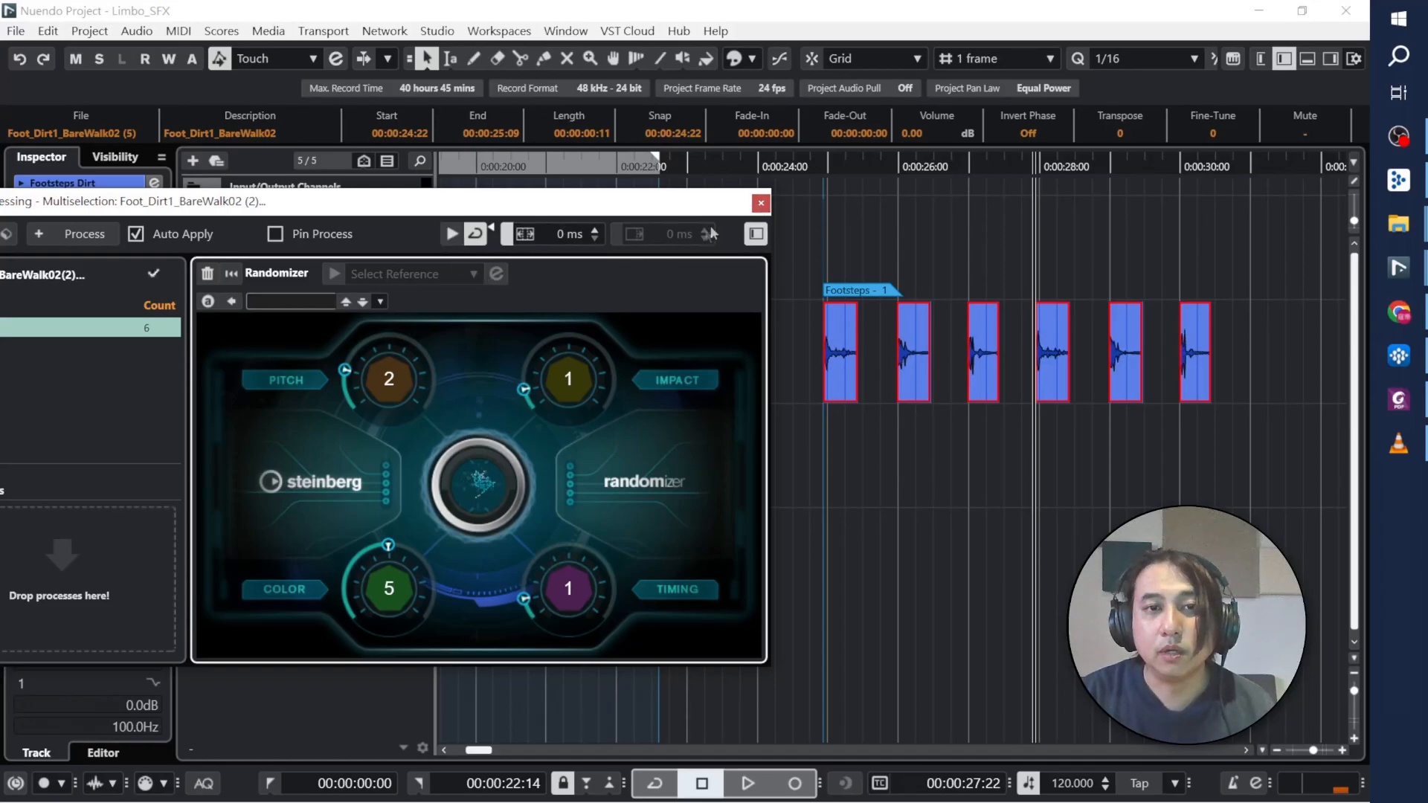
left_click(760, 203)
left_click(943, 294)
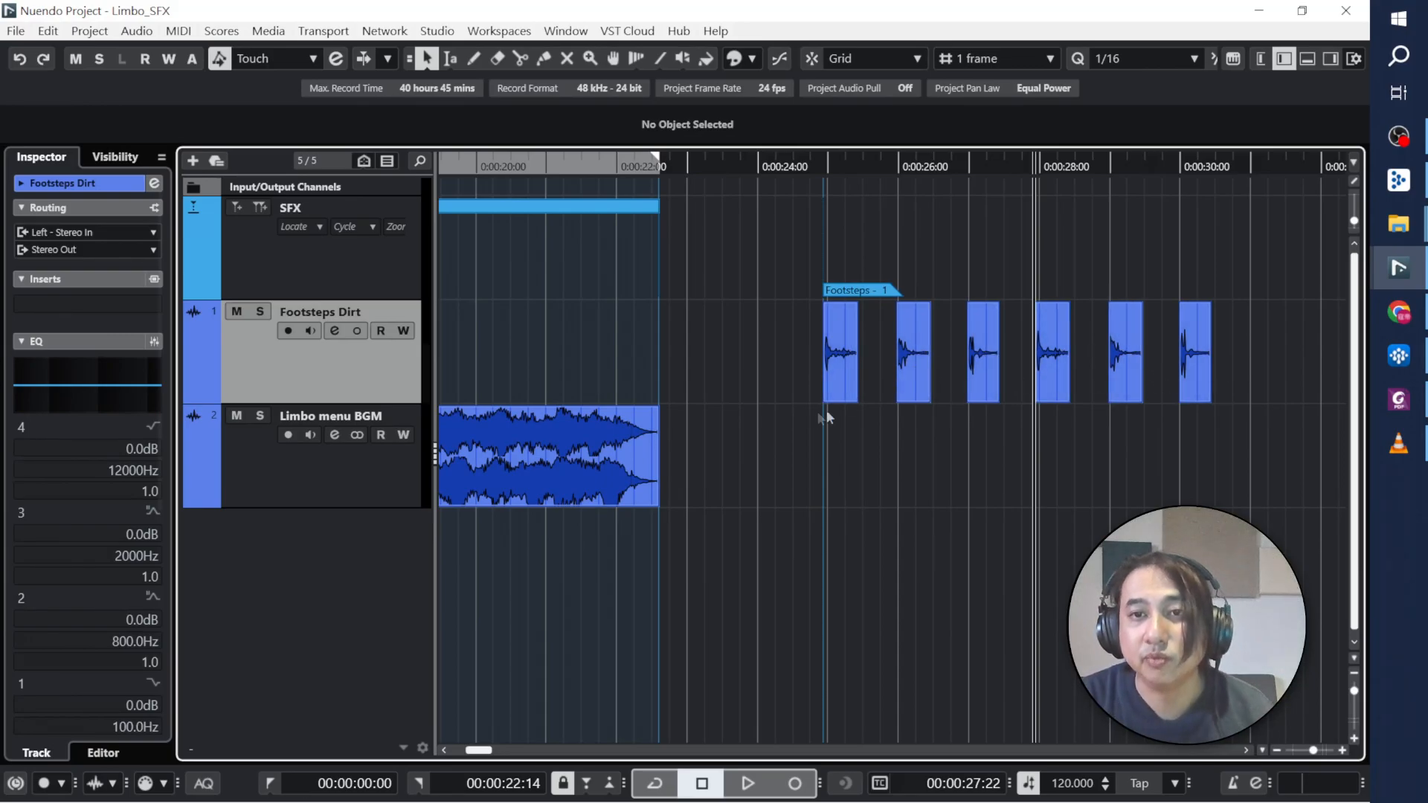
Step: Select the first Footsteps Dirt clip, move the project cursor to its start and set the locators around it
left_click_drag(786, 356, 830, 375)
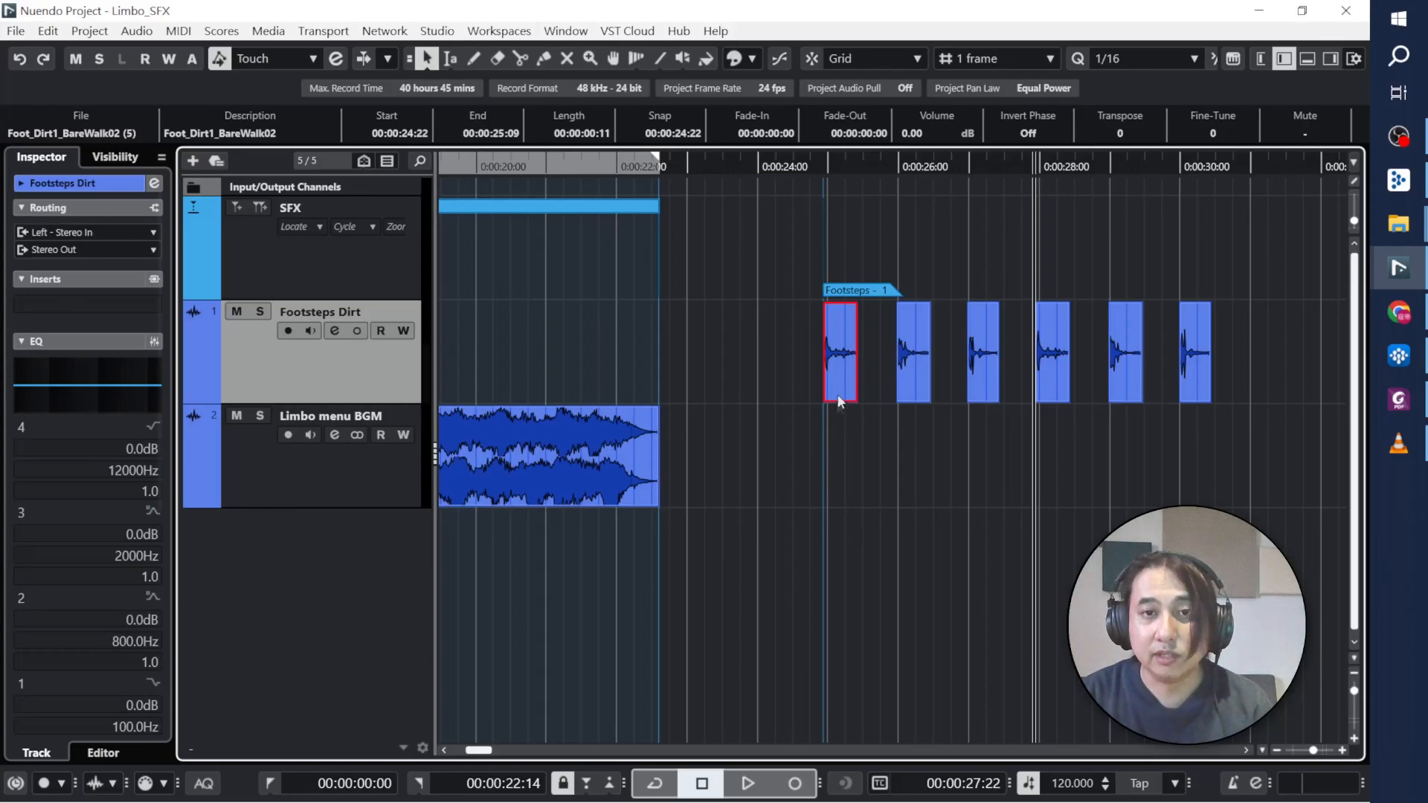
key("l")
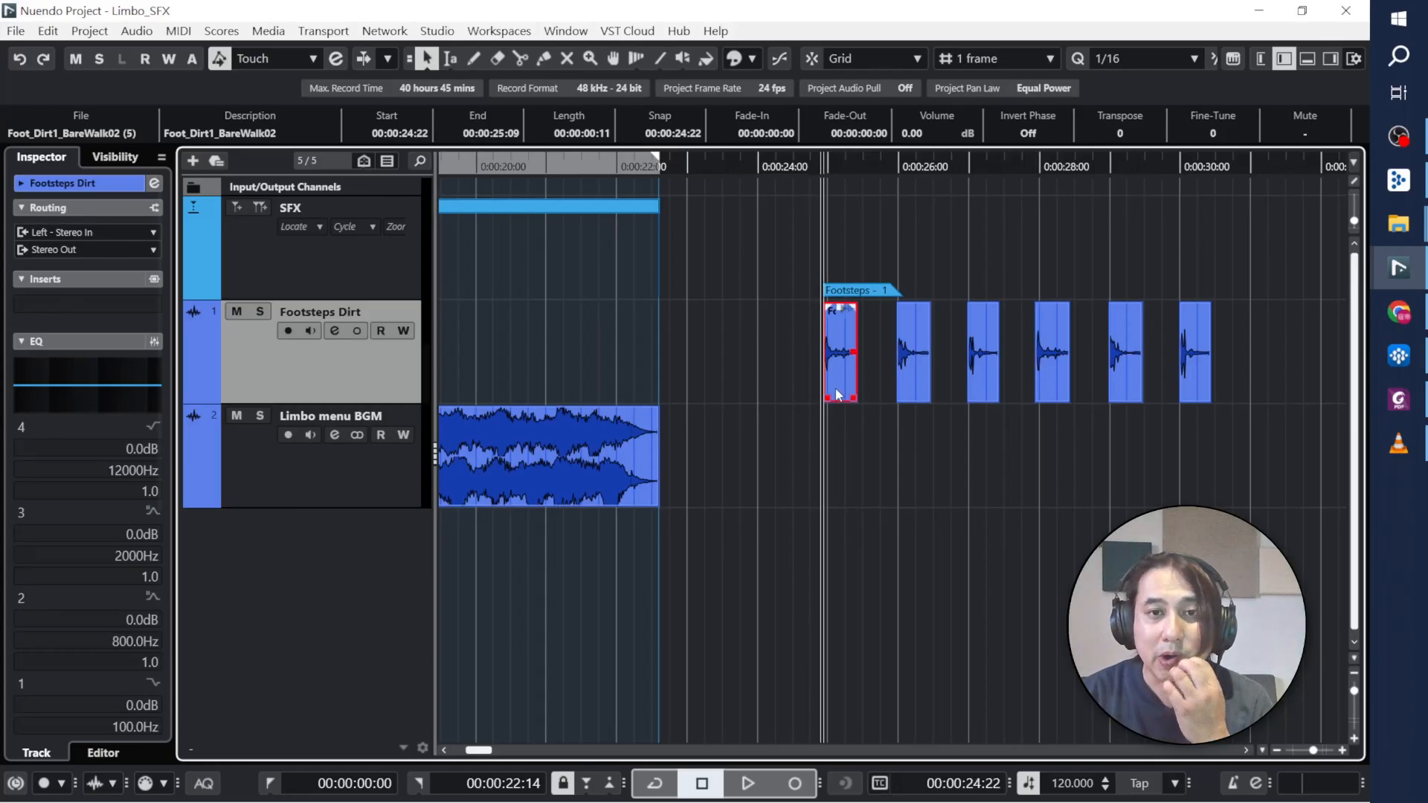
key("p")
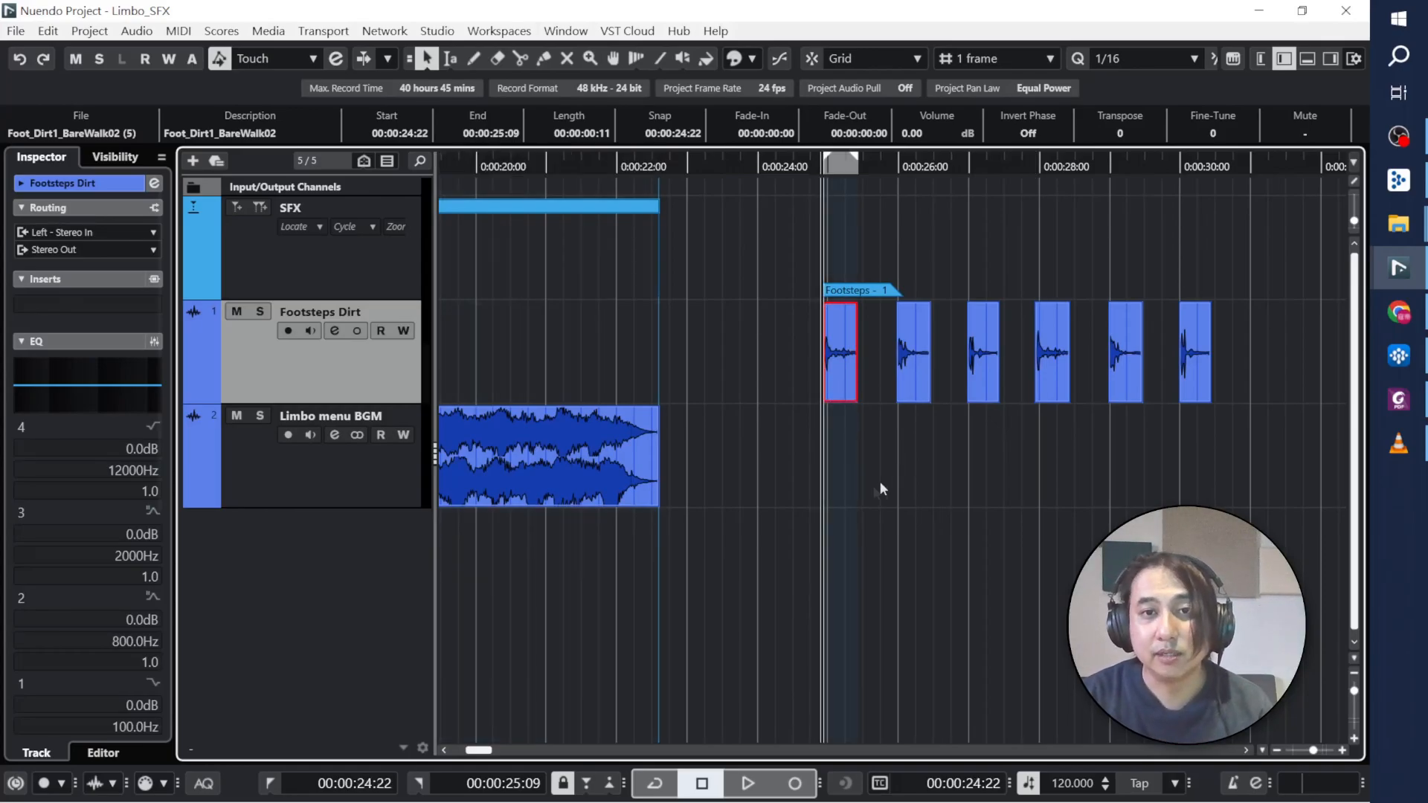
Step: Equalize the Footsteps Dirt channel with a low band of -17.7 dB at 50.2 Hz and a high band of -12.6 dB at 10598 Hz
left_click(334, 330)
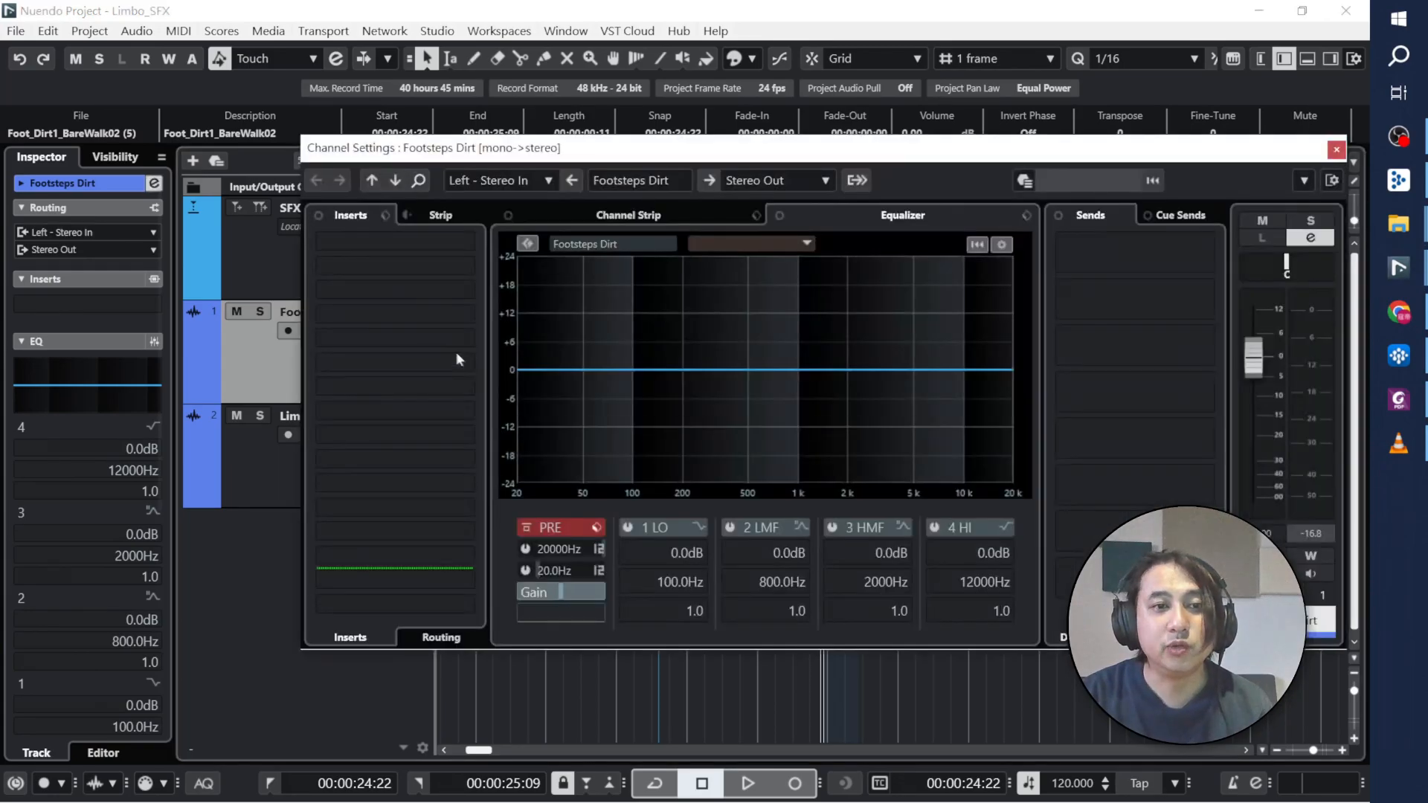
left_click_drag(529, 367, 567, 426)
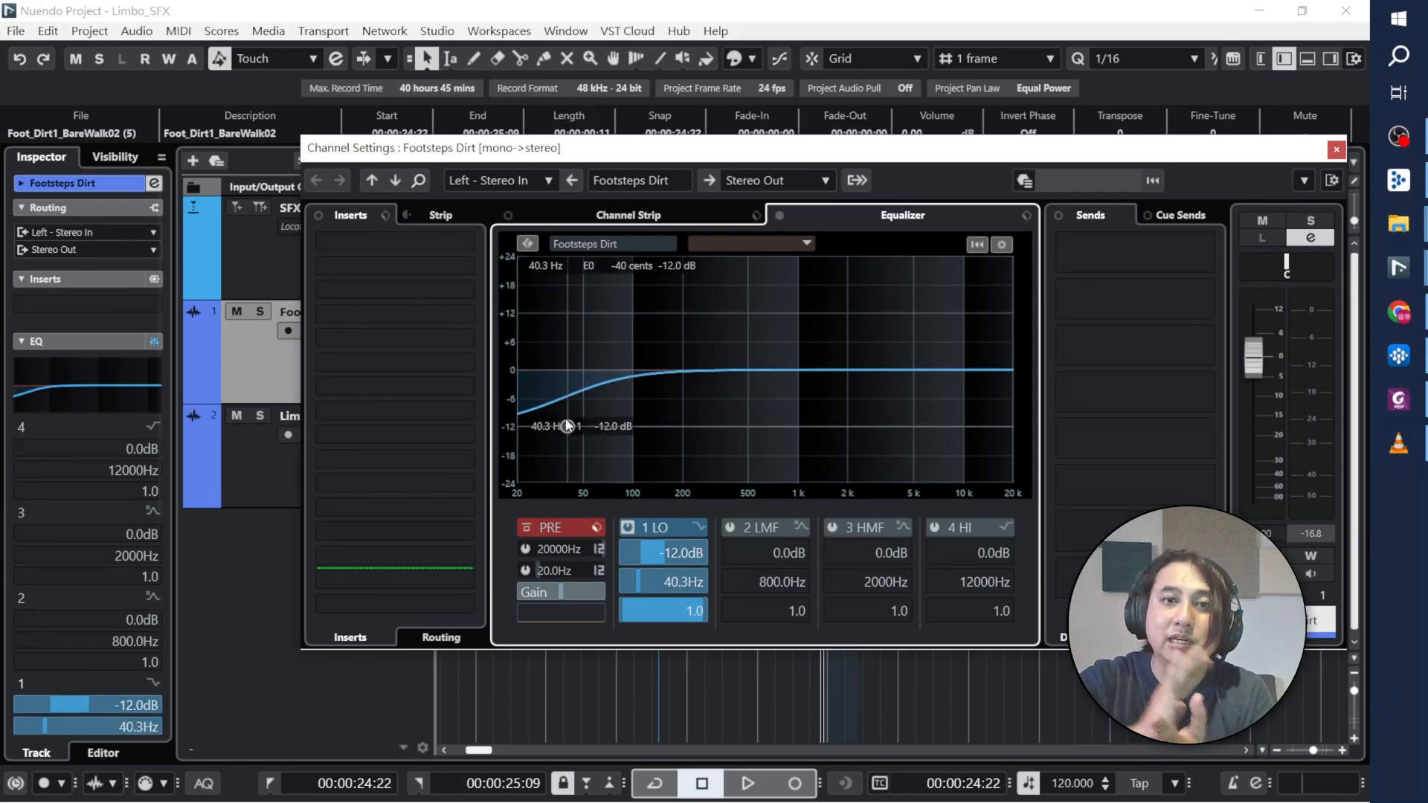
left_click_drag(567, 425, 594, 448)
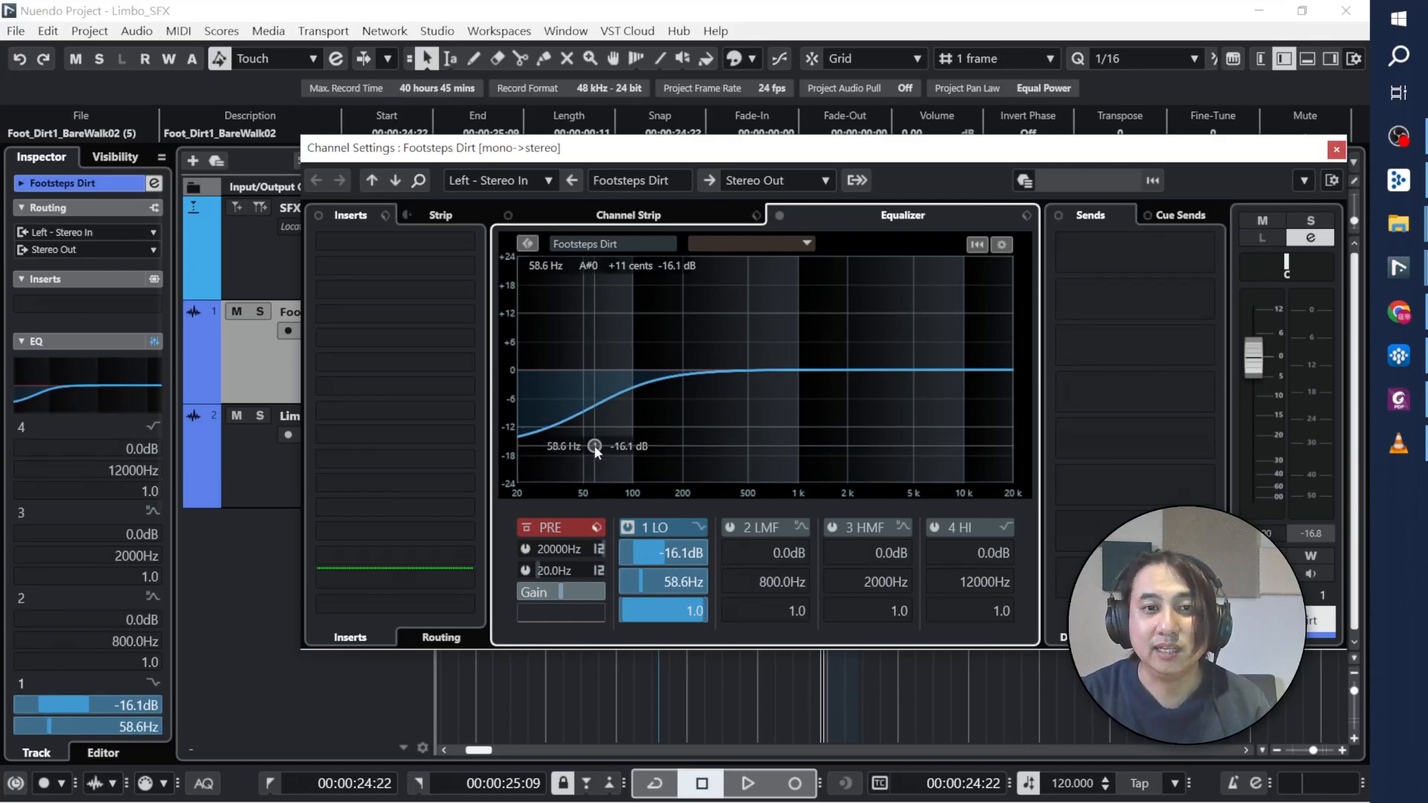
left_click(988, 381)
left_click_drag(988, 381, 982, 405)
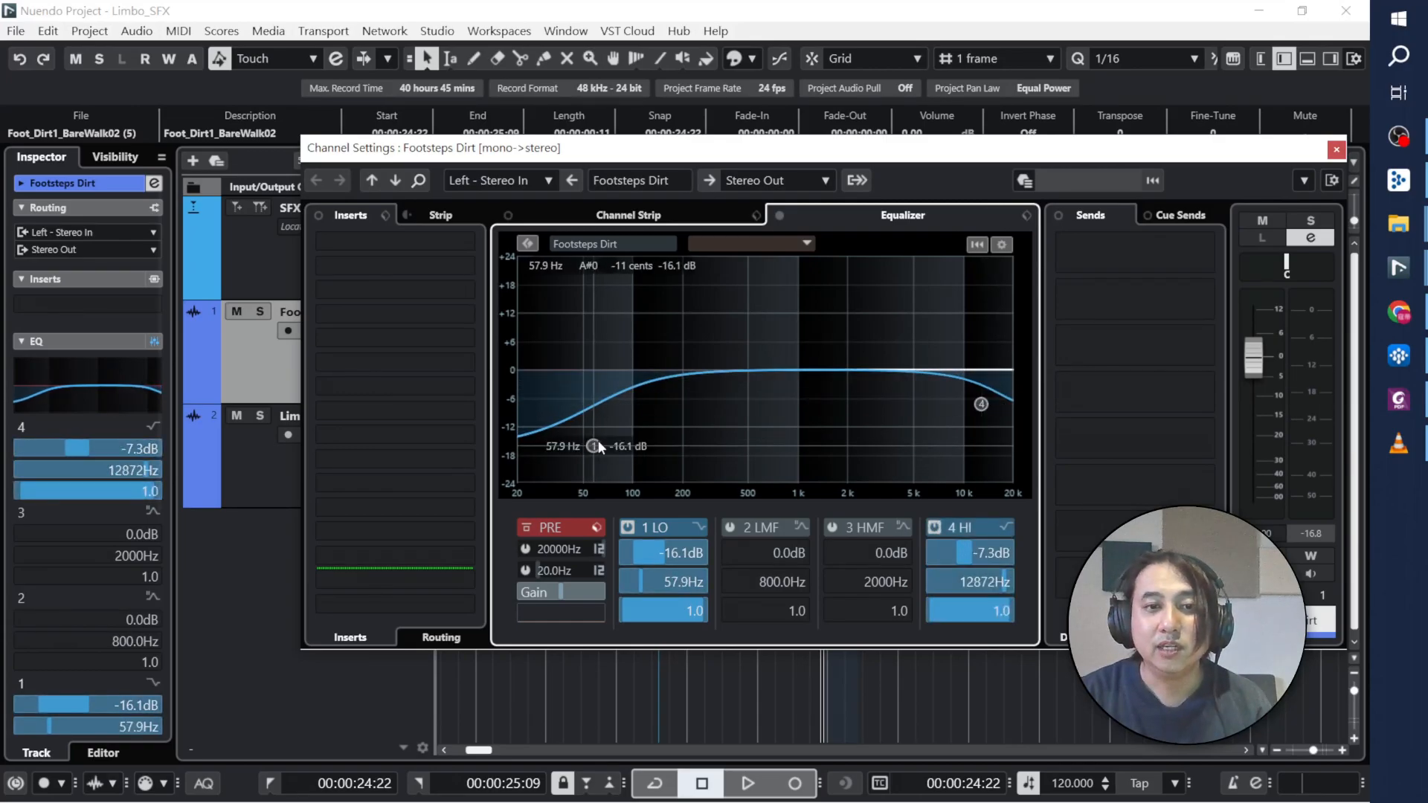
left_click_drag(593, 446, 585, 457)
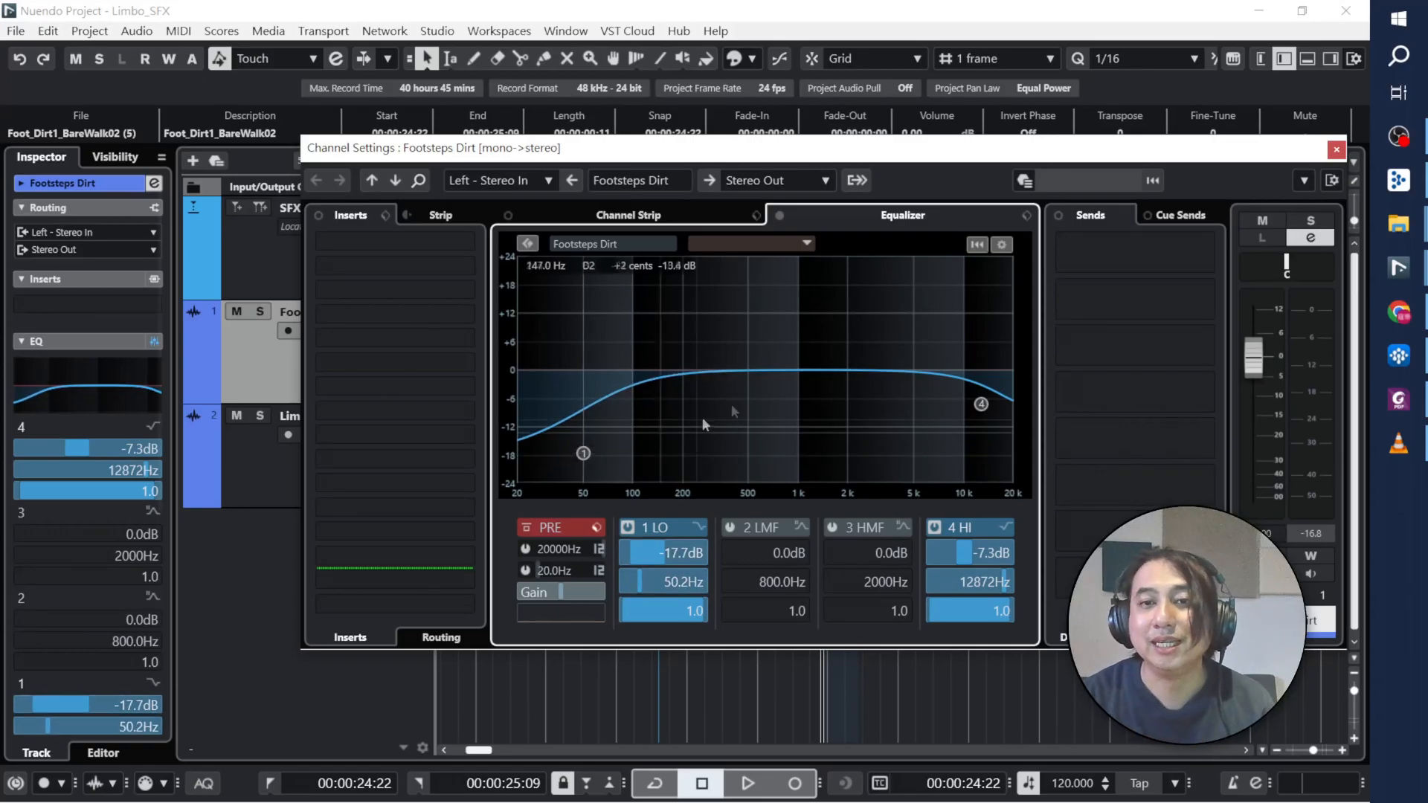
left_click_drag(981, 404, 966, 429)
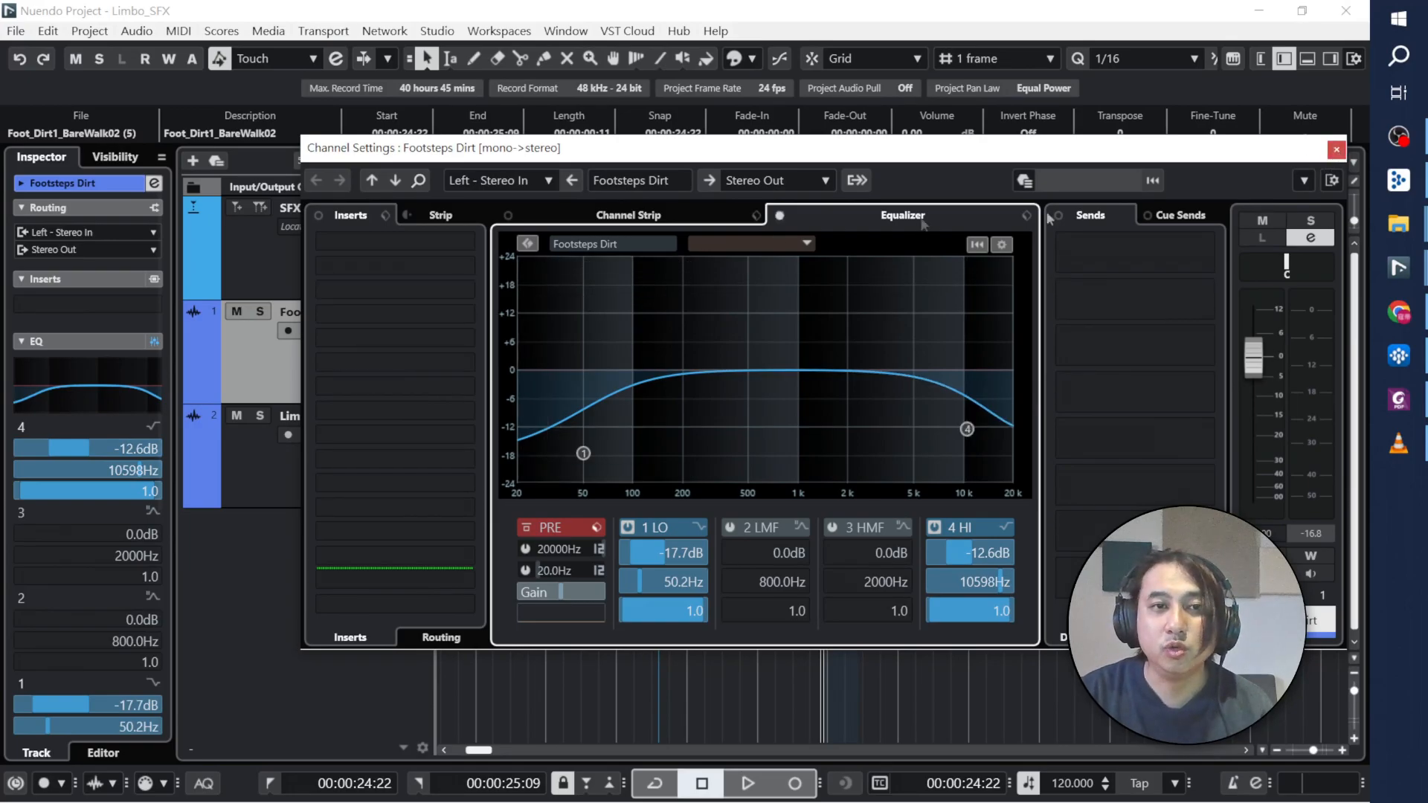
left_click(1336, 151)
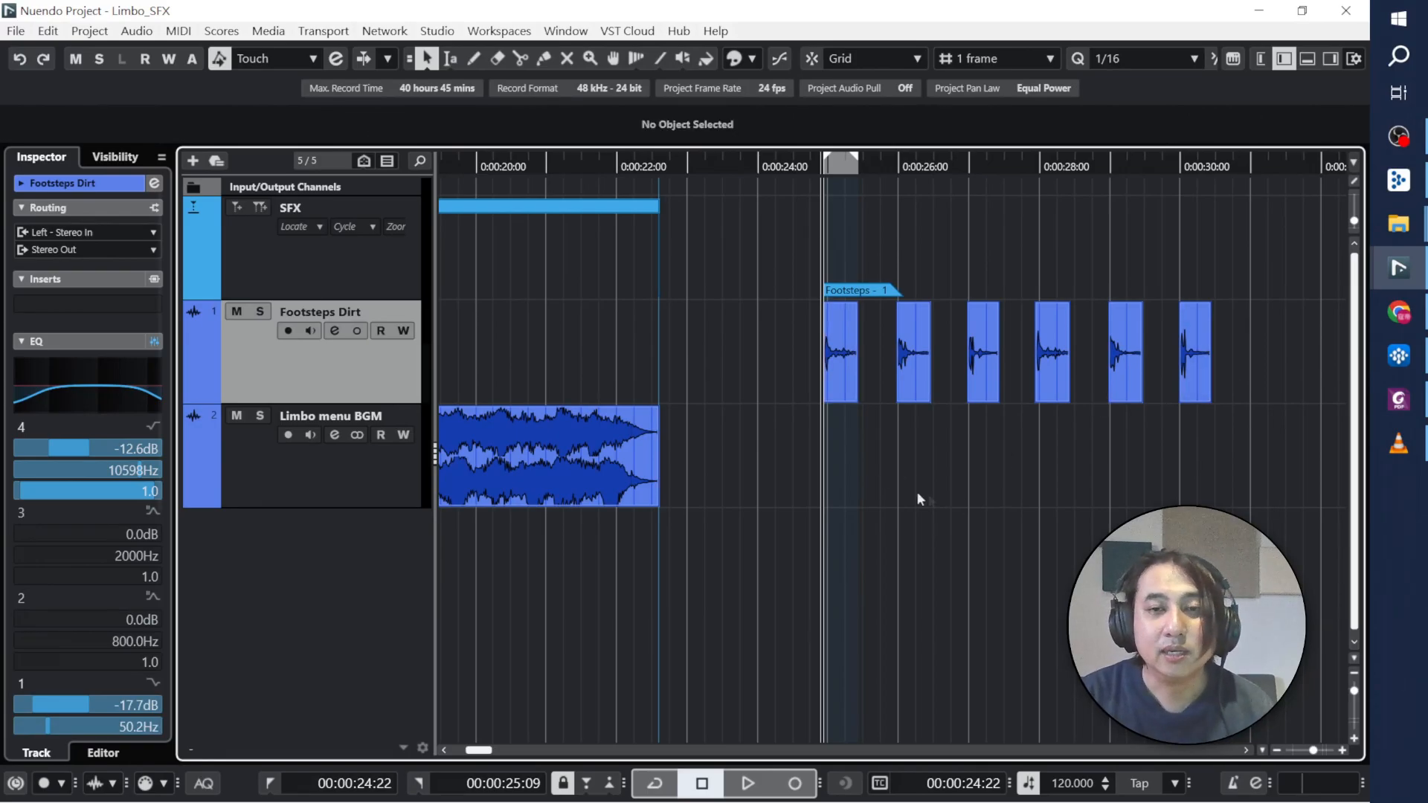
Step: Select the first Footsteps Dirt clip and open the Export Selected Events dialog for it
left_click(836, 363)
left_click(935, 479)
left_click(842, 379)
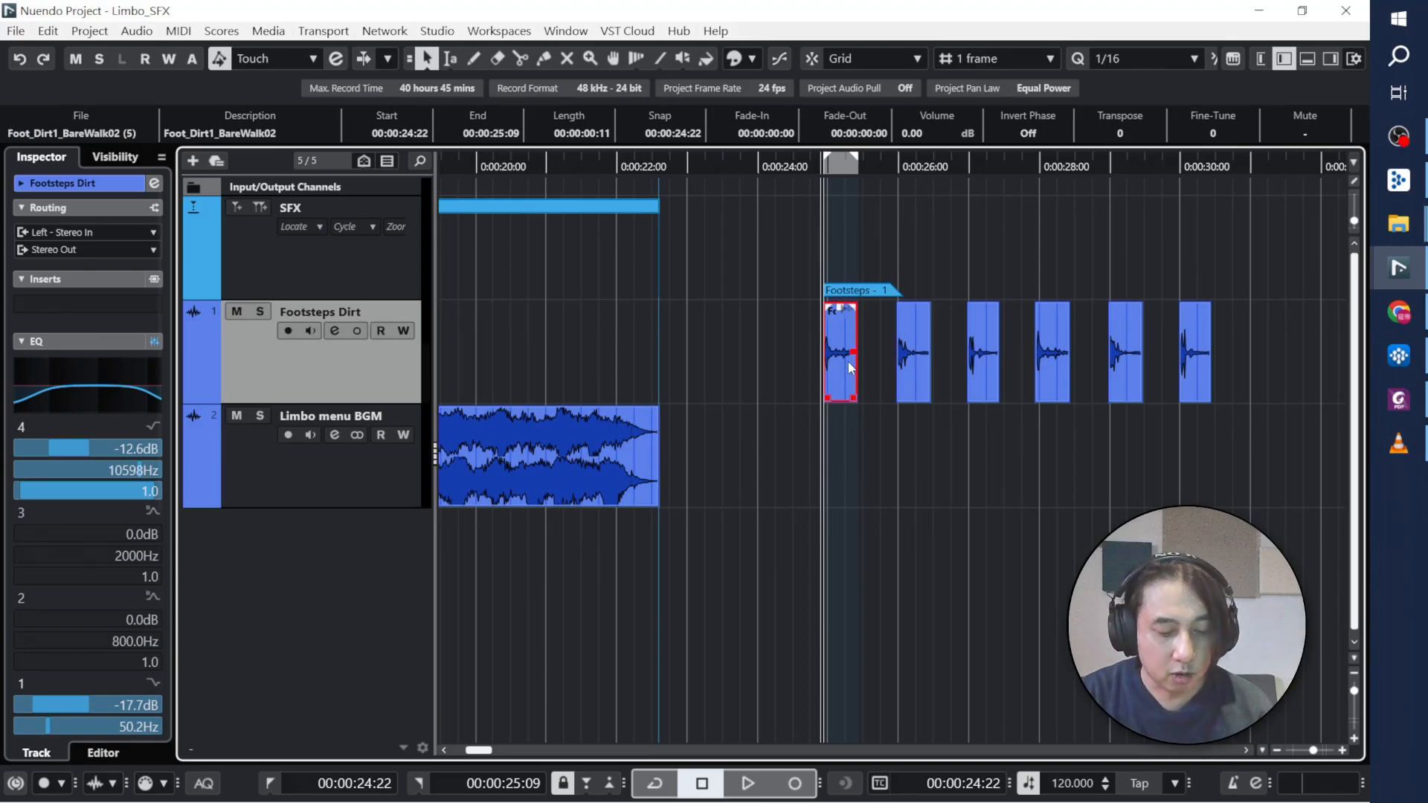
key("ctrl+alt+e")
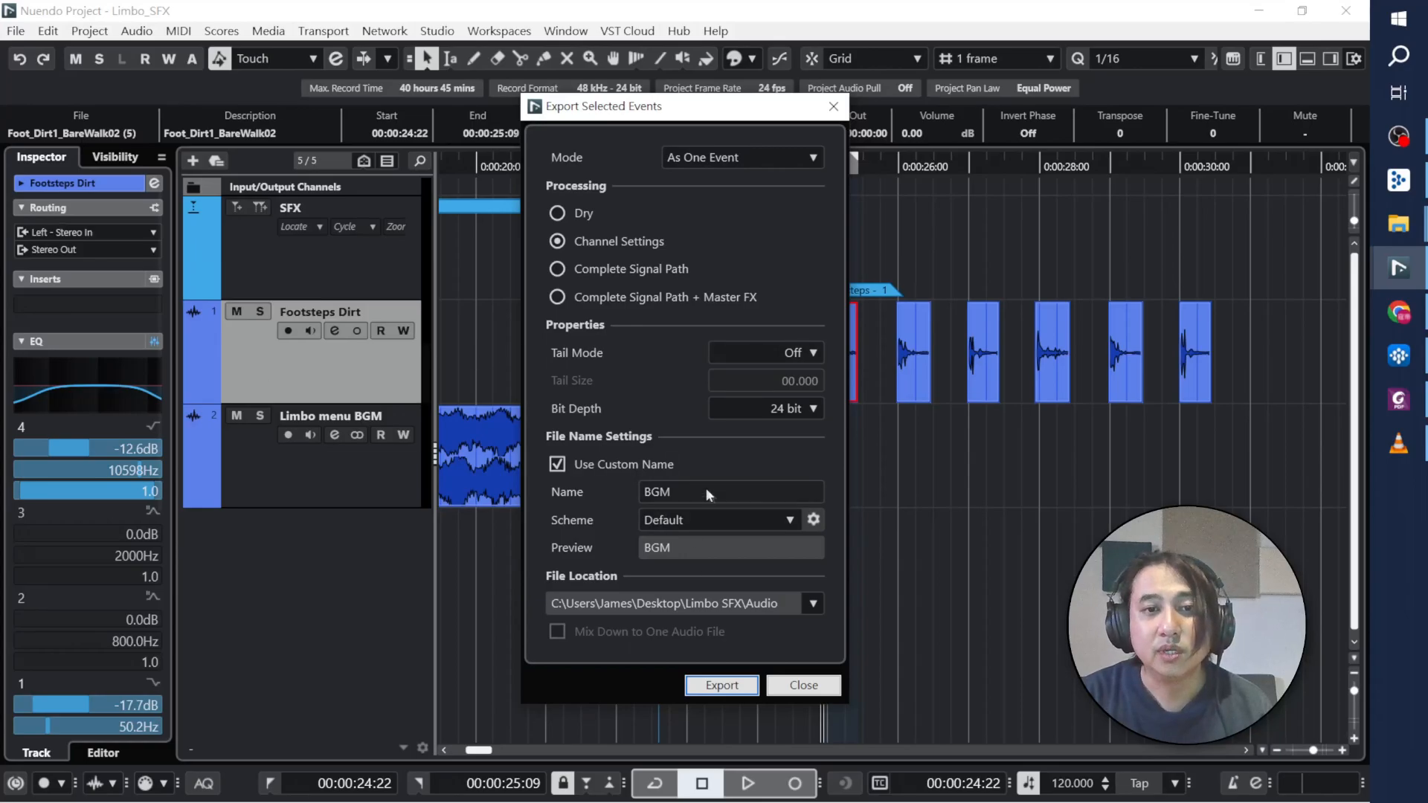
Step: Enter Footsteps_Grass 01 as the custom file name for the exported clip
left_click(772, 495)
key("BackSpace")
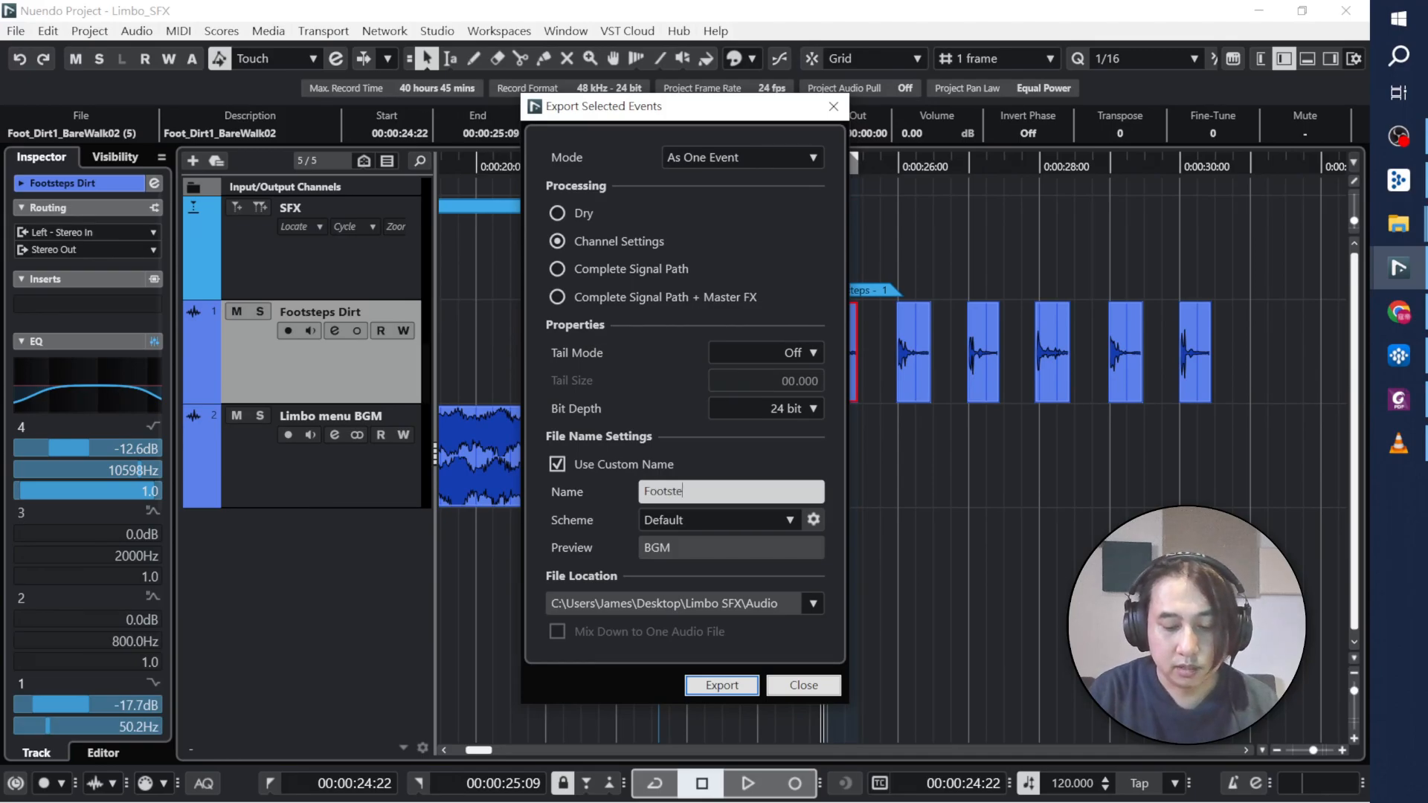
type("Footsteps_Grass 01")
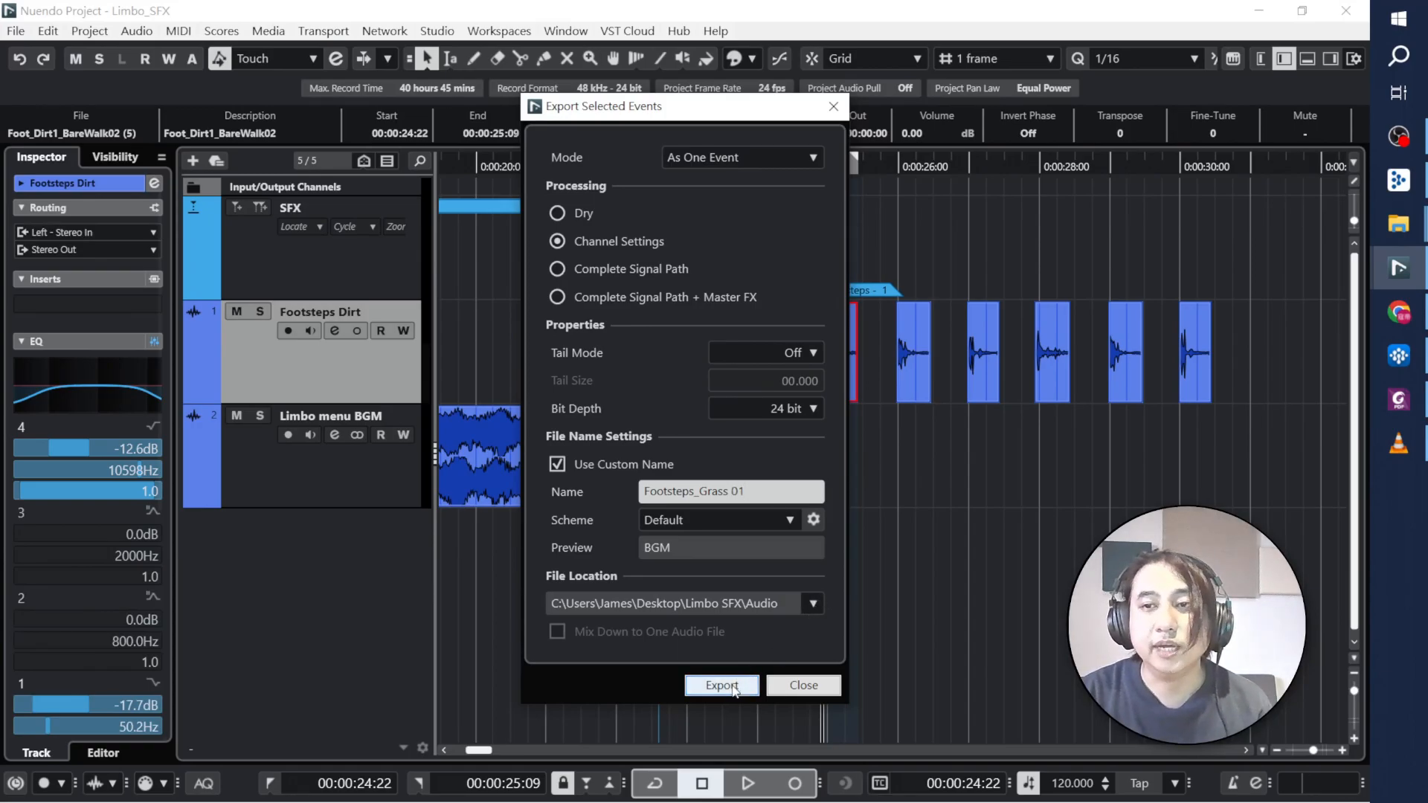
Step: Switch to Wwise, expand boy_step_heel_grass_01 in step_heel_grass and copy the name of its audio source
left_click(1398, 356)
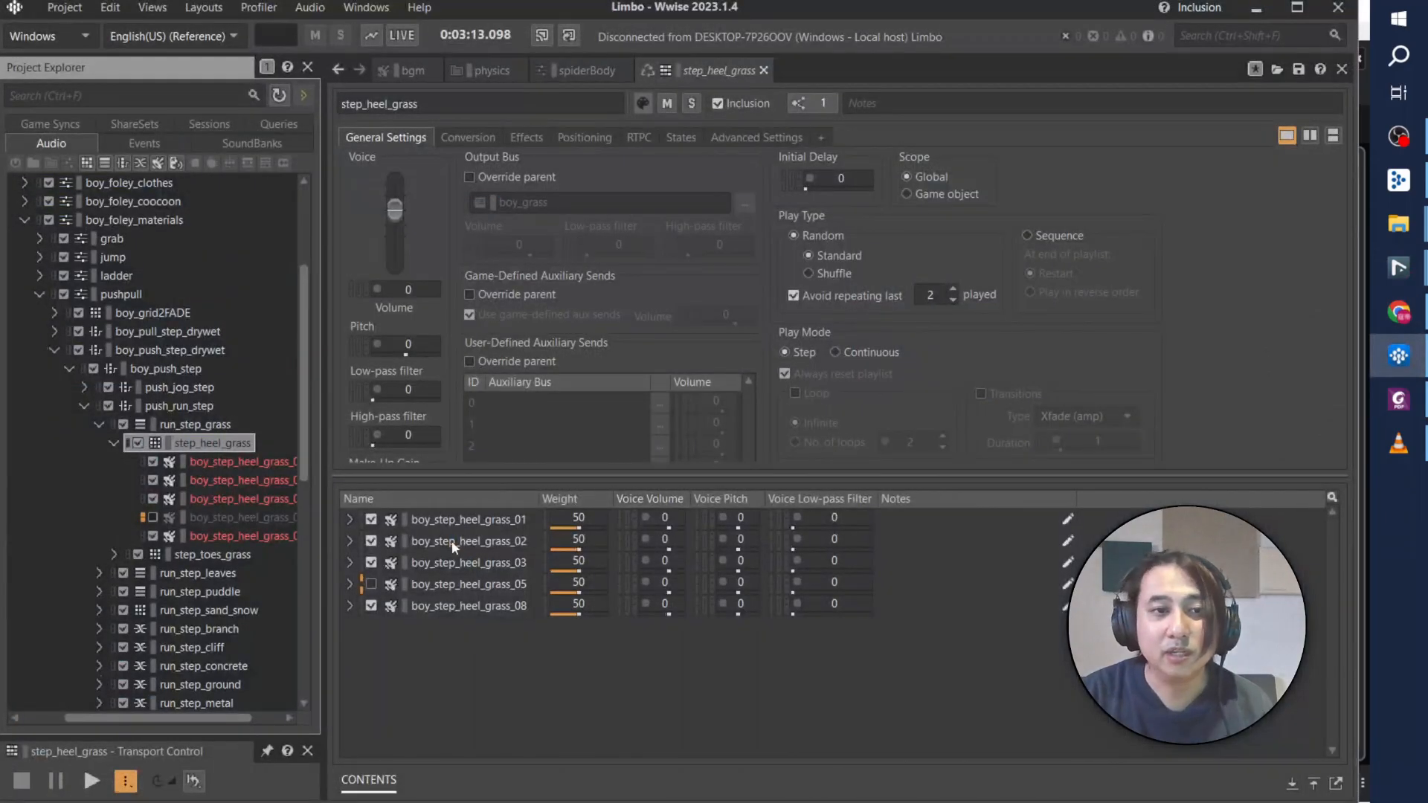
left_click(357, 520)
left_click(349, 519)
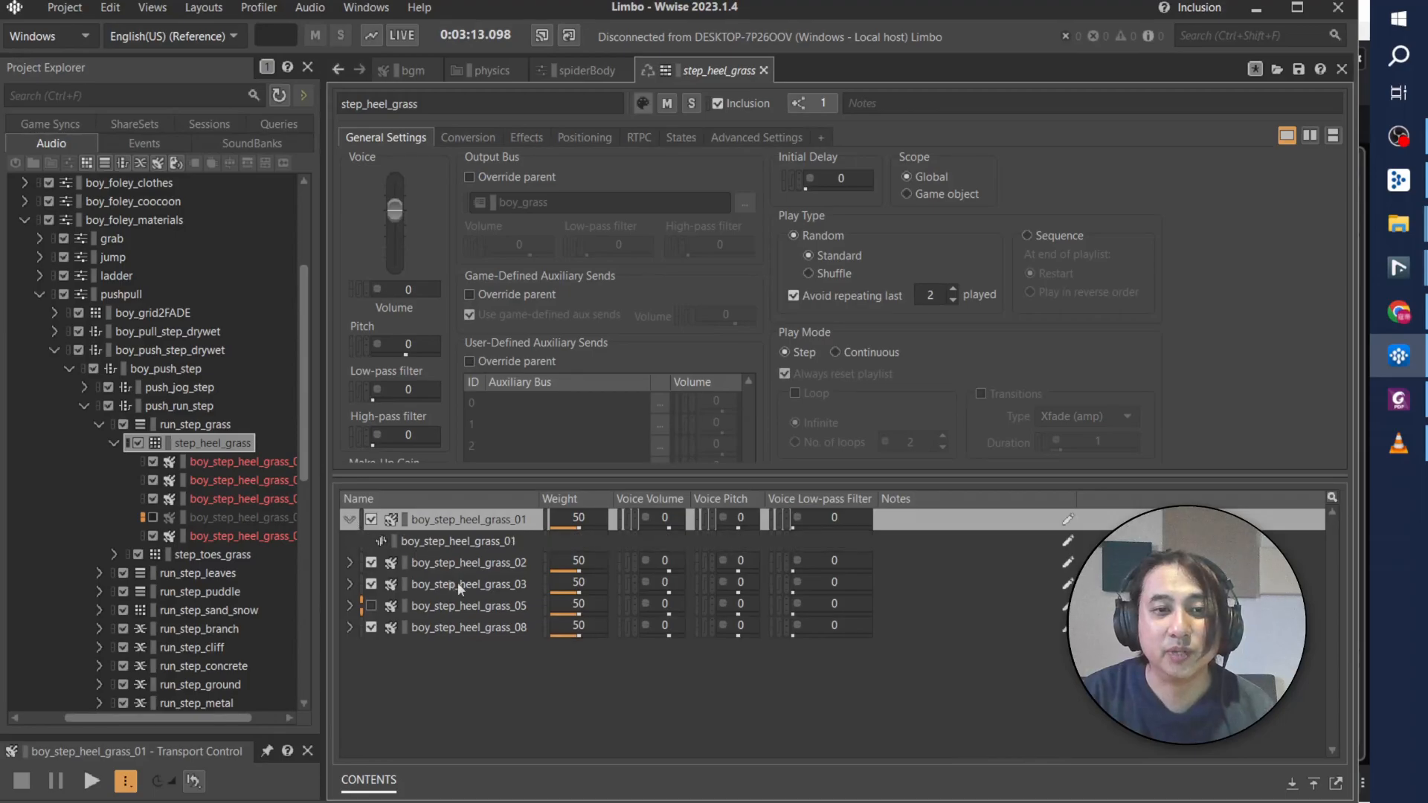
left_click(469, 545)
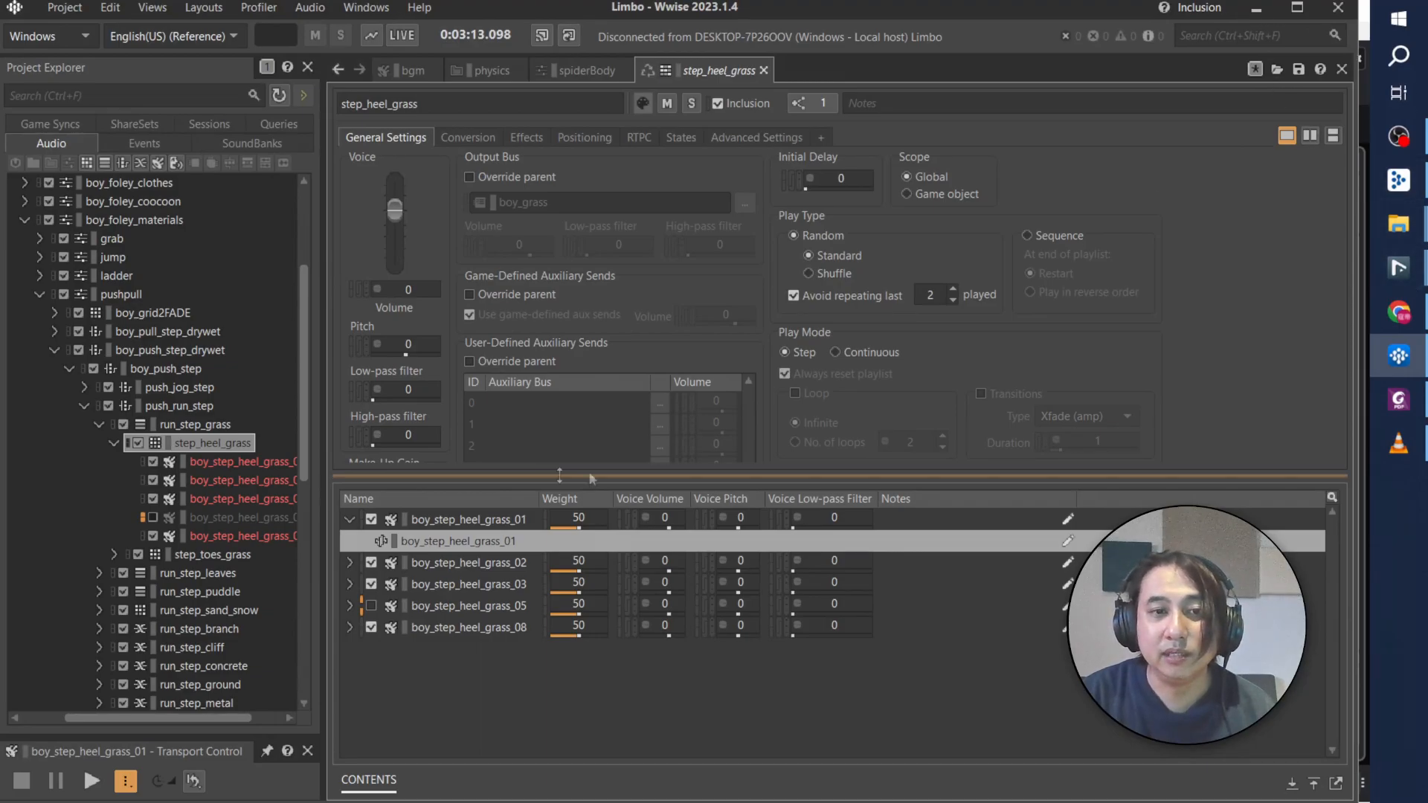
left_click(466, 545)
key("ctrl+c")
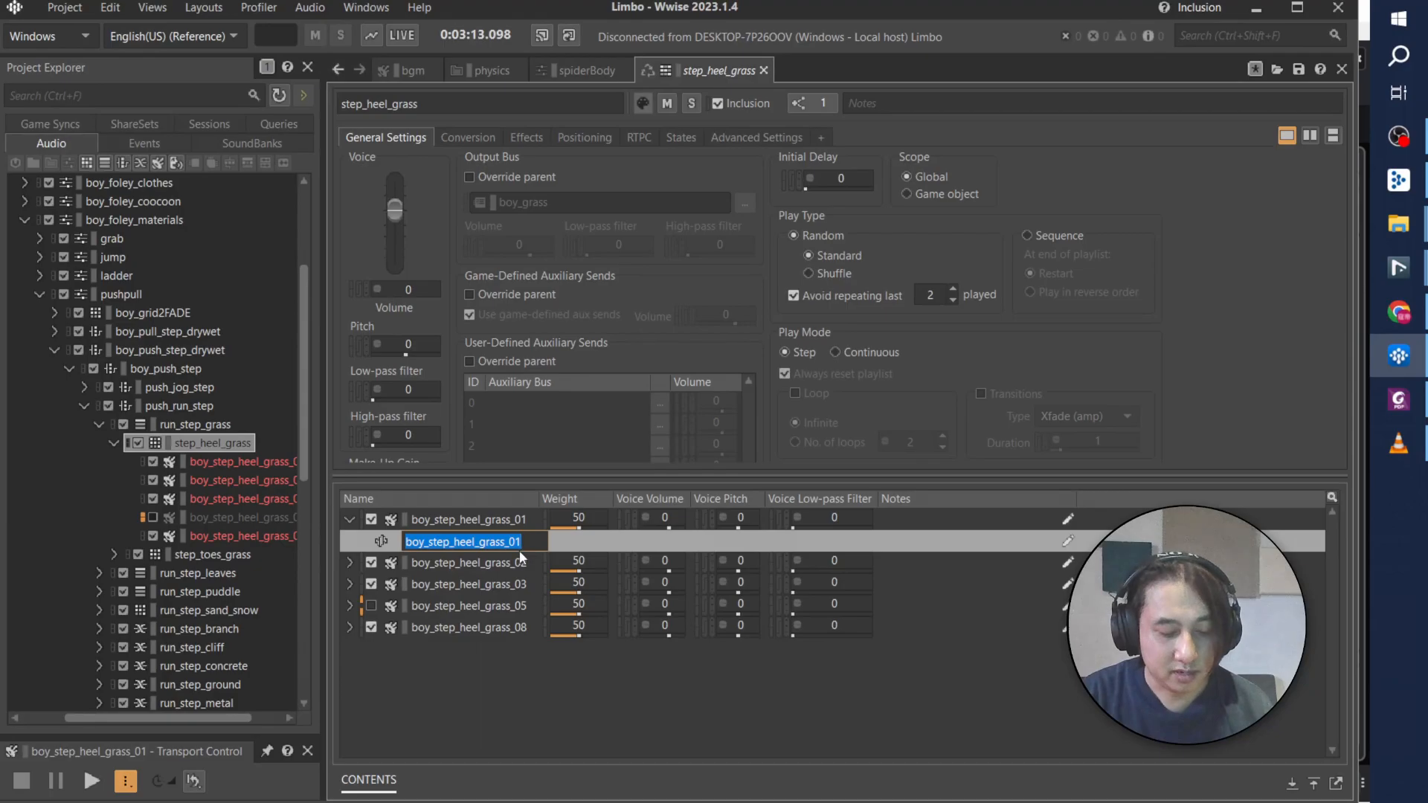
Step: Return to Nuendo, export the clip under the copied name boy_step_heel_grass_01 and import the file into Wwise
left_click(1252, 11)
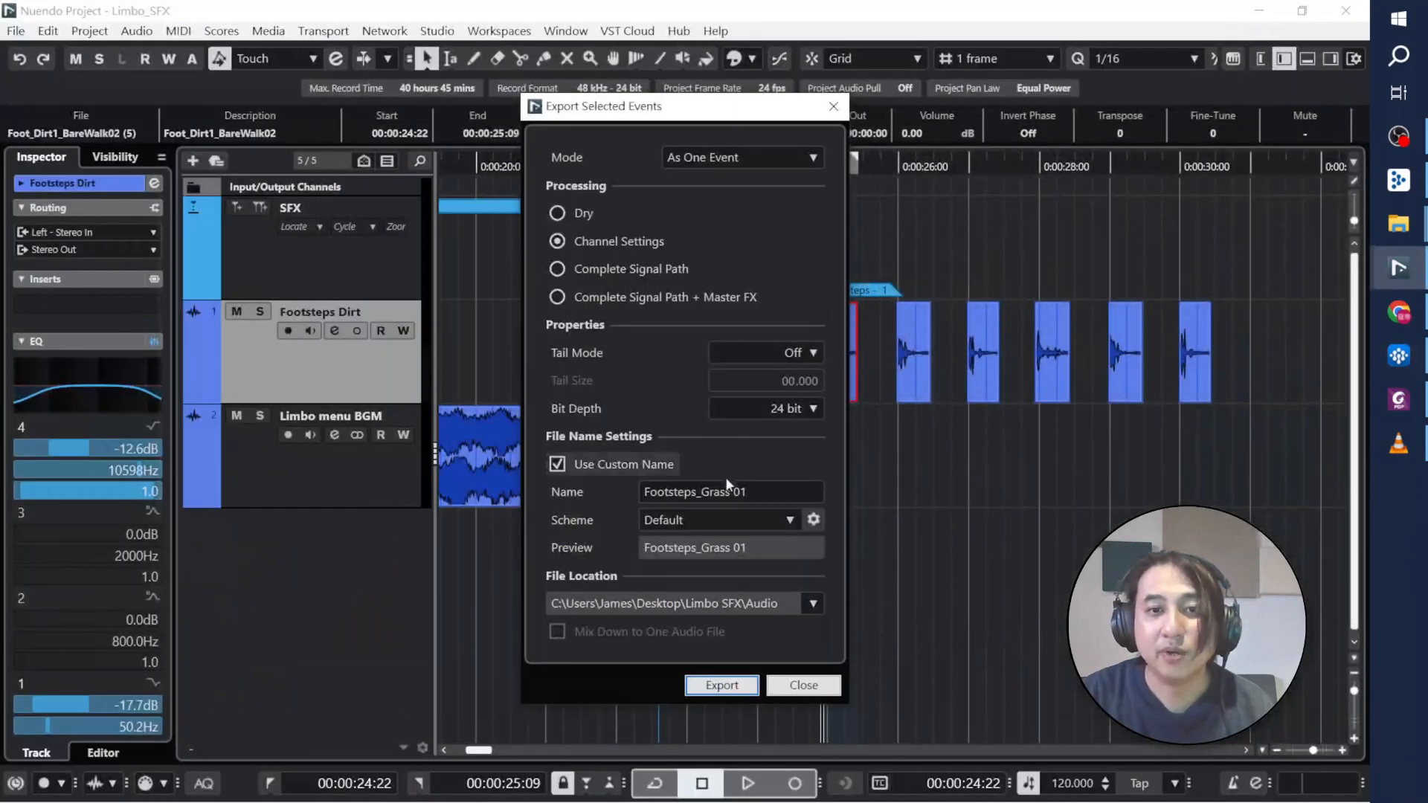
left_click_drag(643, 492, 748, 494)
key("ctrl+v")
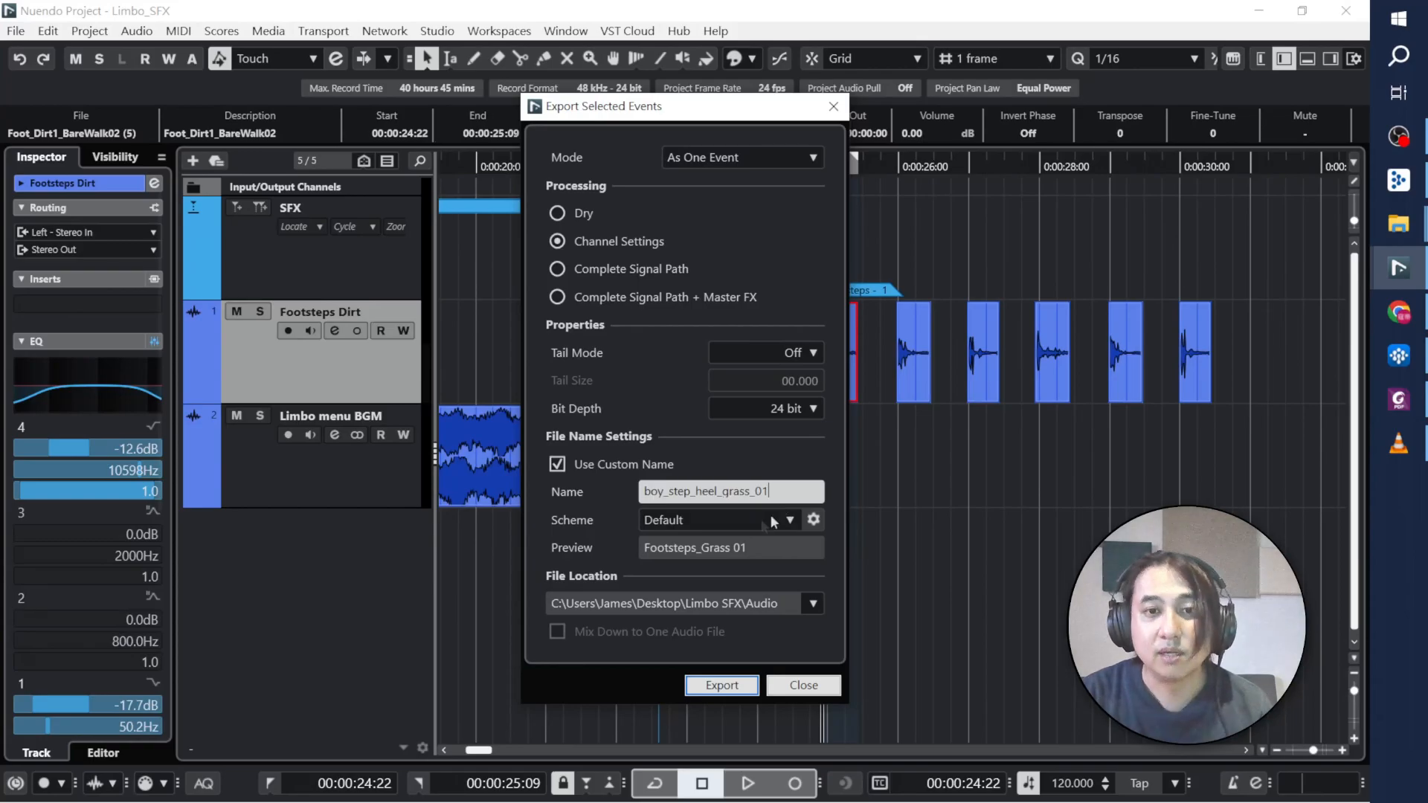
left_click(720, 686)
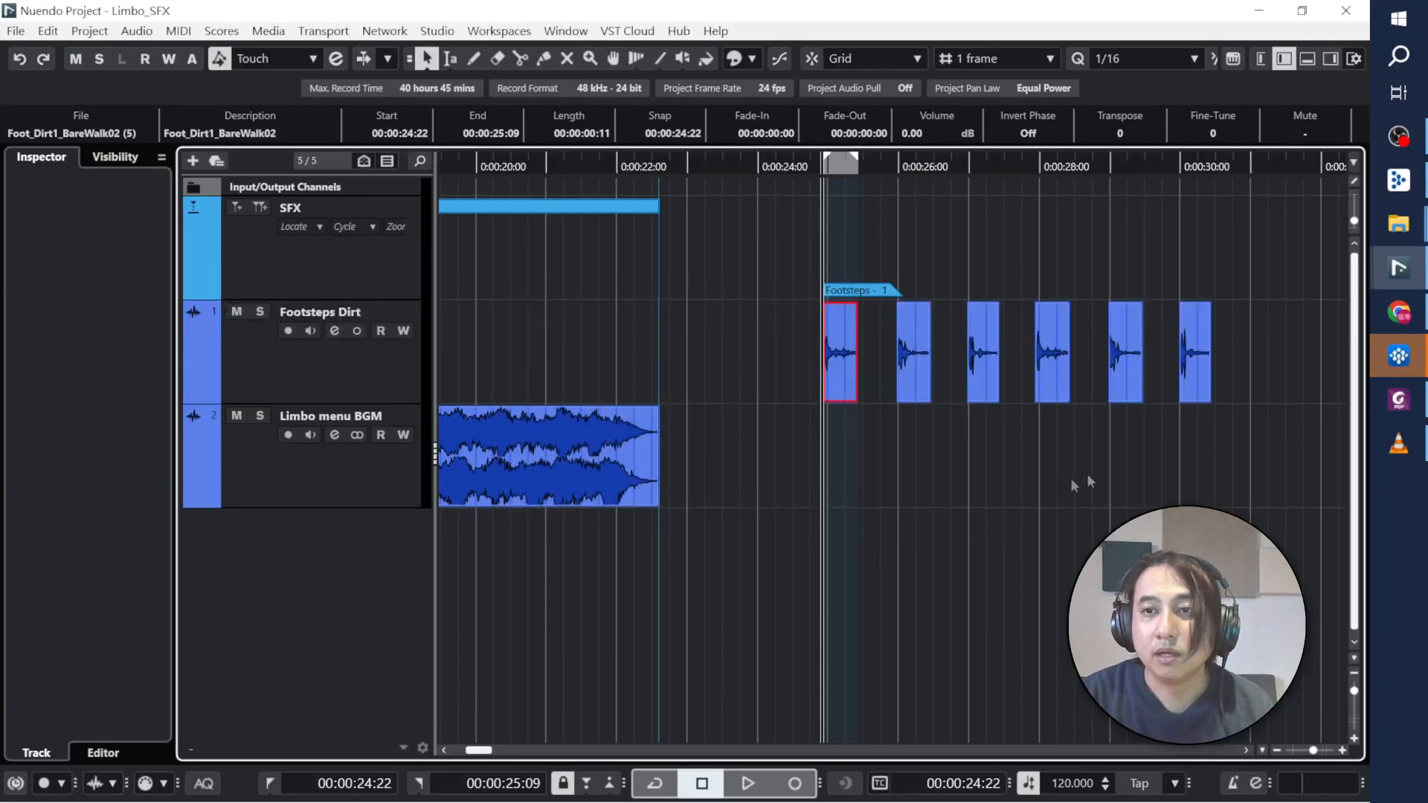
left_click(1399, 355)
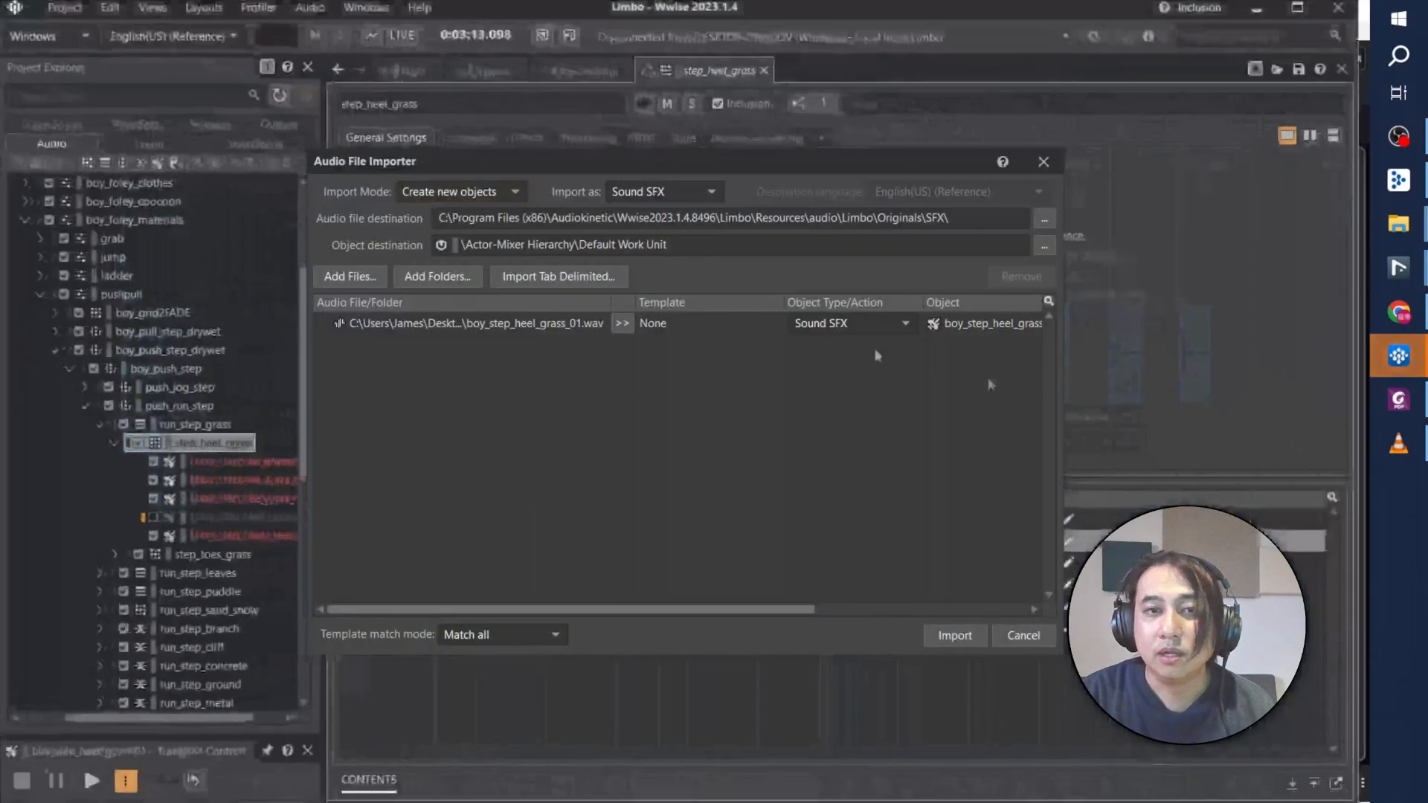
left_click(955, 636)
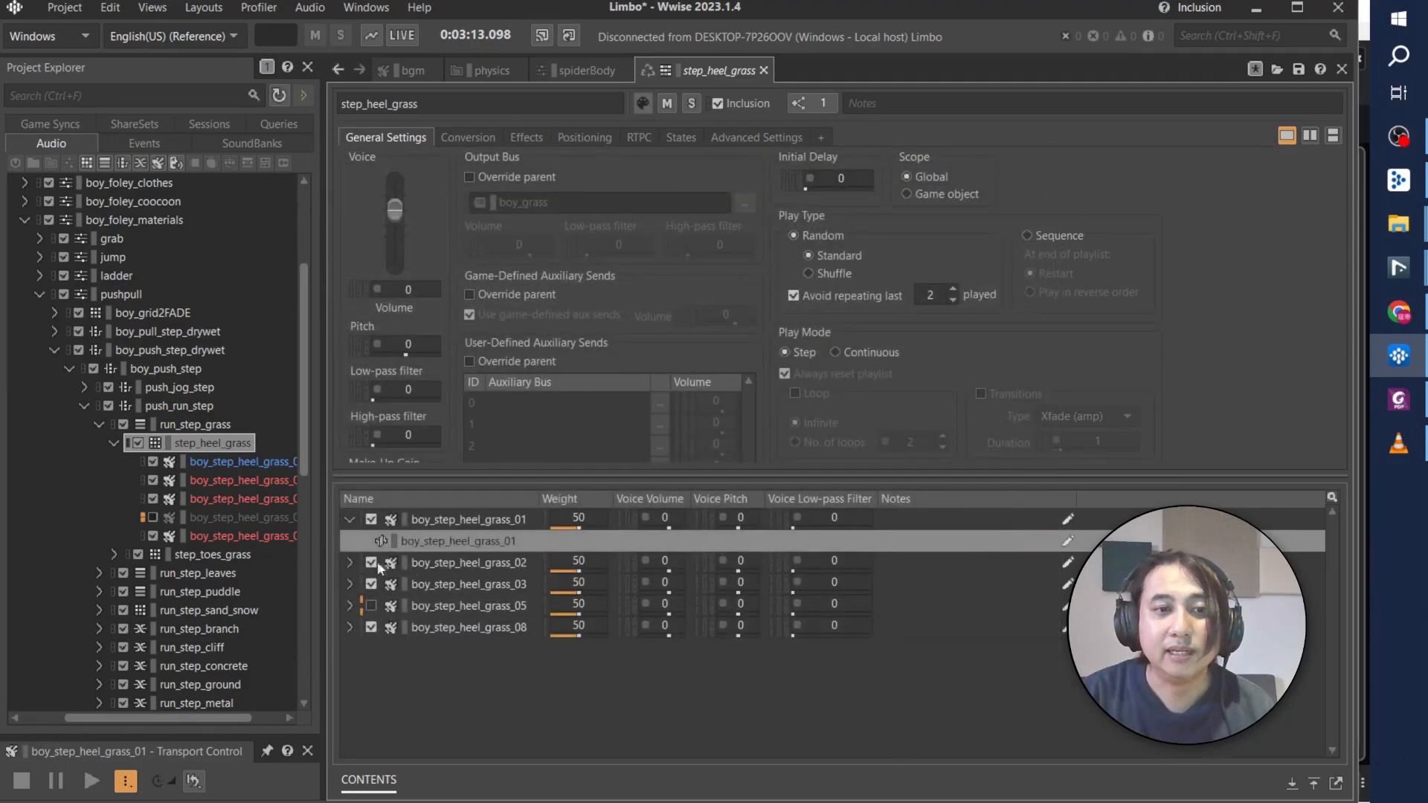
Step: Expand boy_step_heel_grass_02, 03, 05 and 08 in step_heel_grass to examine their audio source names
left_click(350, 563)
left_click(456, 585)
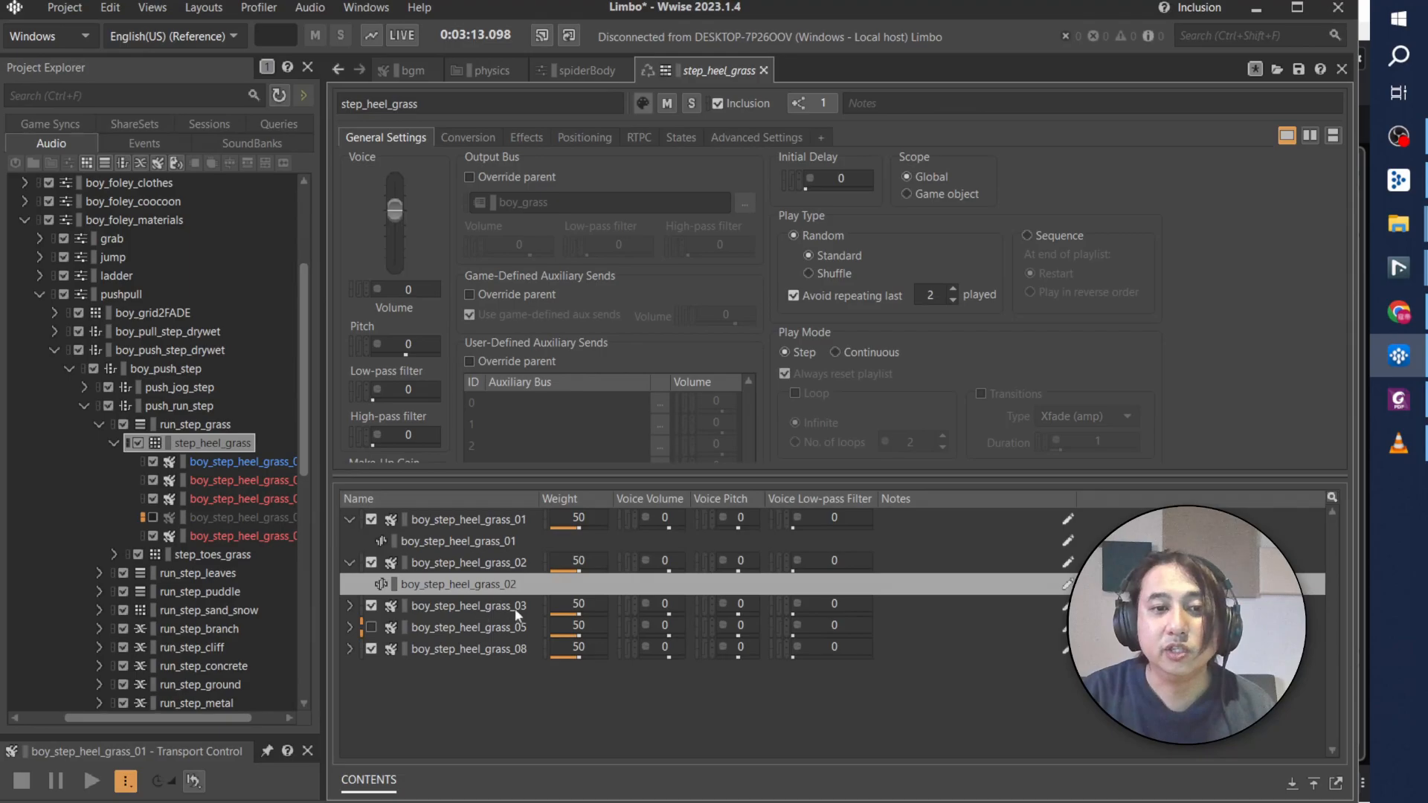
left_click(360, 606)
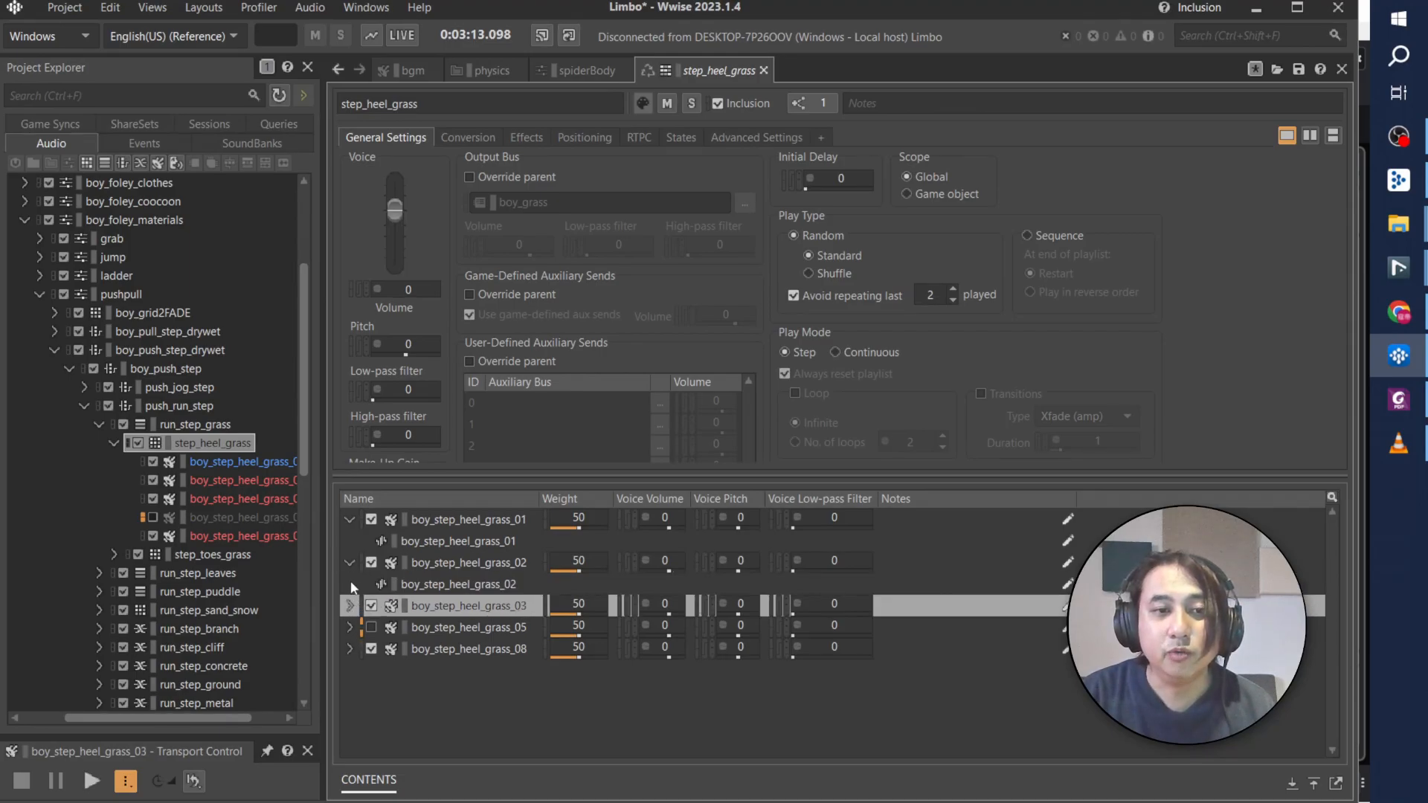
left_click(440, 582)
left_click(349, 607)
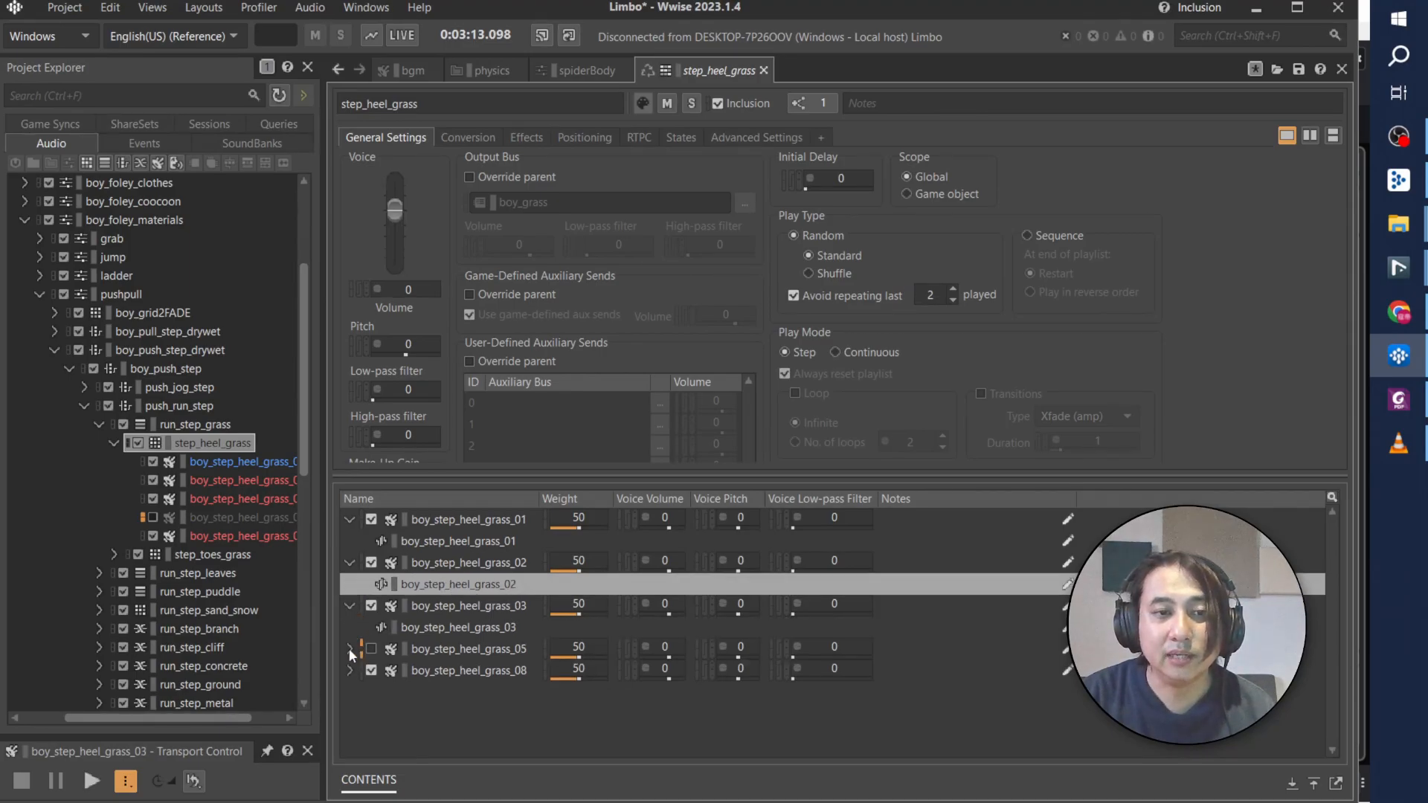
left_click(350, 649)
left_click(347, 690)
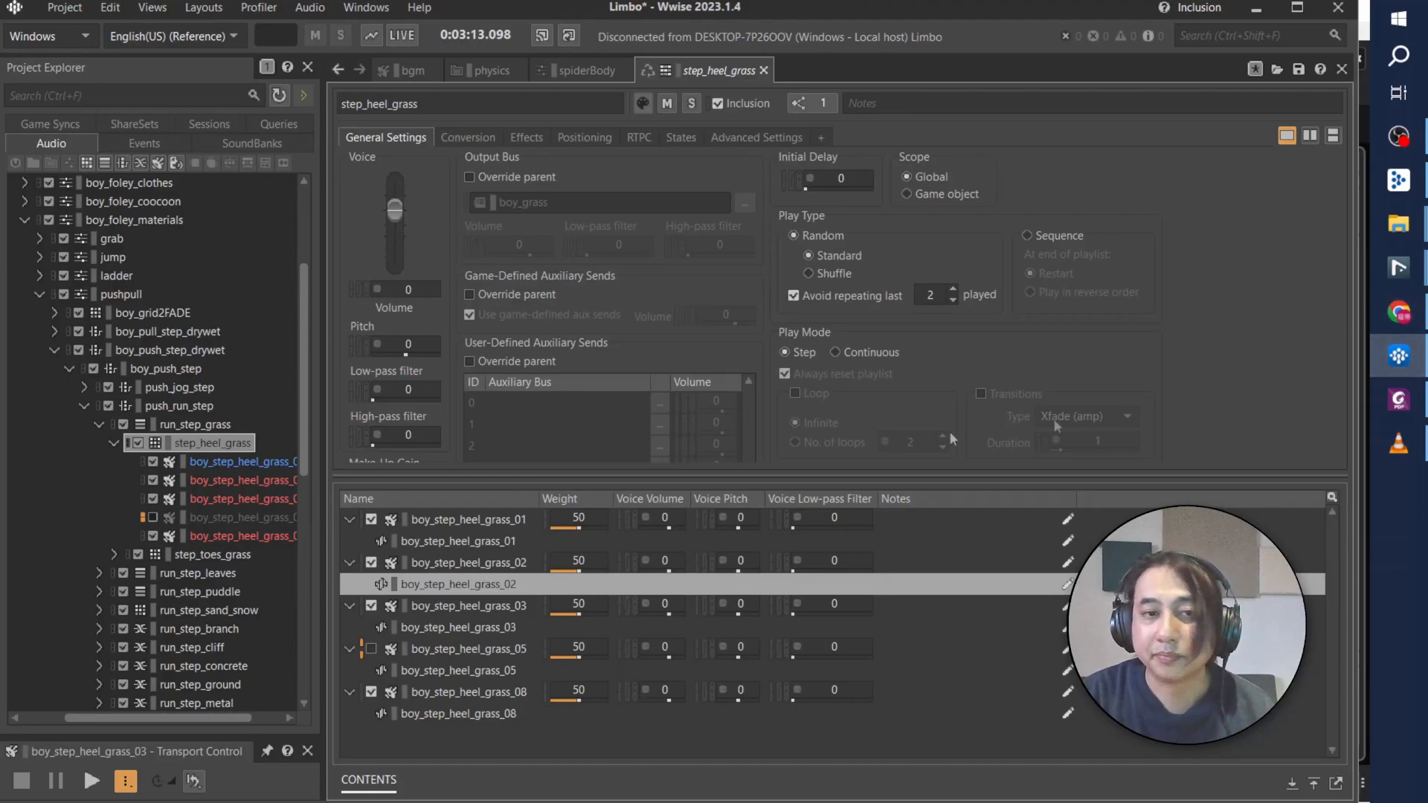
Step: Switch to the Nuendo Limbo_SFX project, select the second Footsteps Dirt clip and set the locators around it
mouse_move(1401, 272)
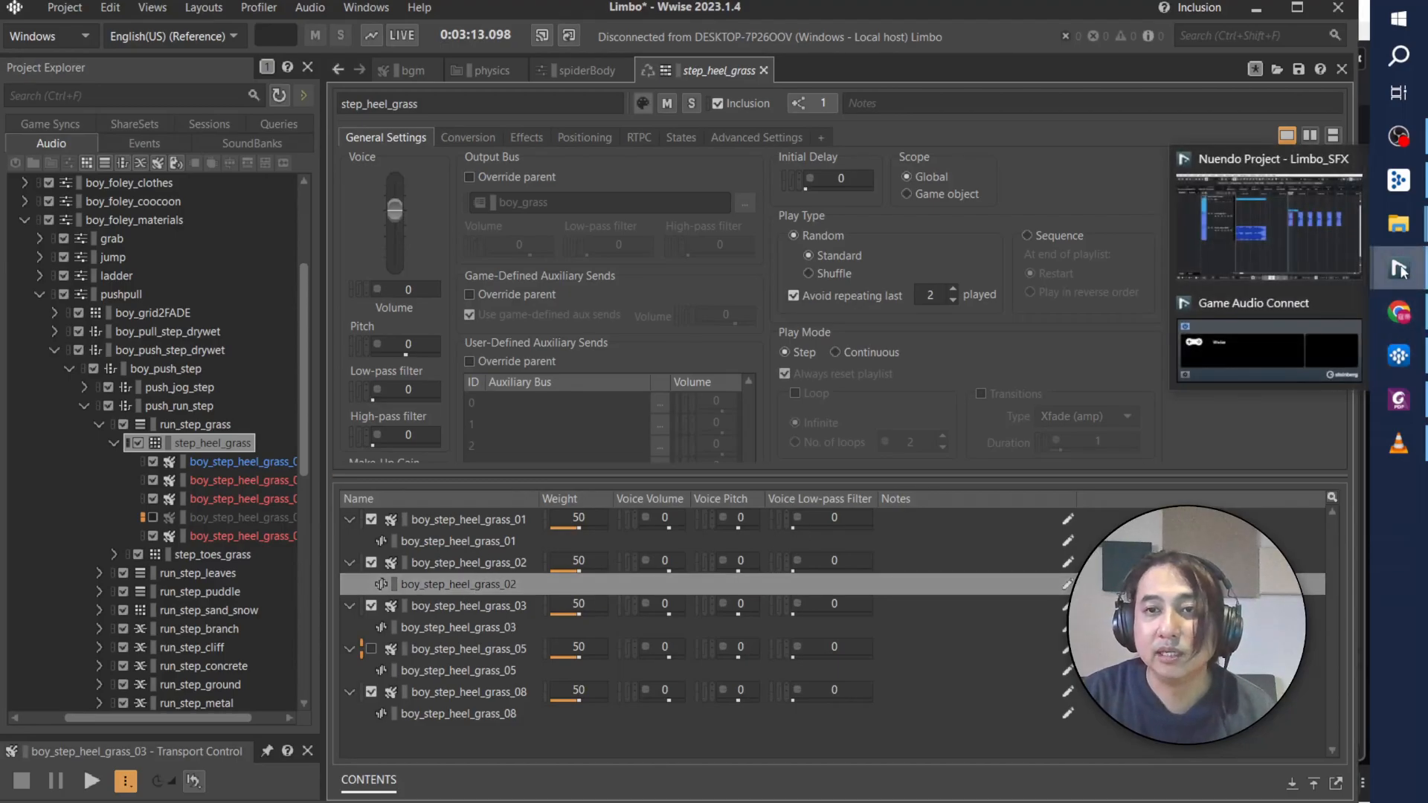
left_click(1323, 222)
left_click(922, 372)
key("p")
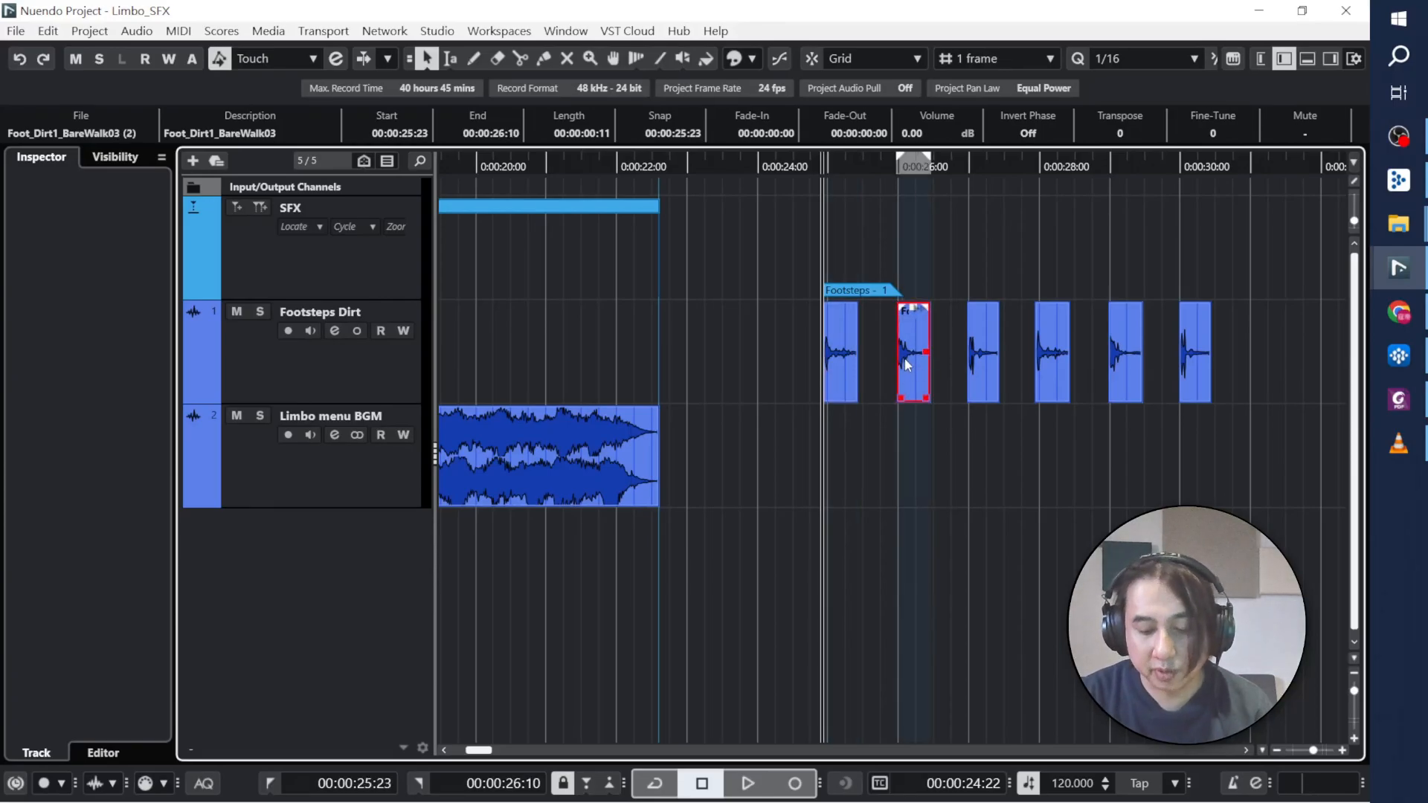
Step: Export the second Footsteps Dirt clip under the custom name boy_step_heel_grass_02 and import the file into Wwise
key("l")
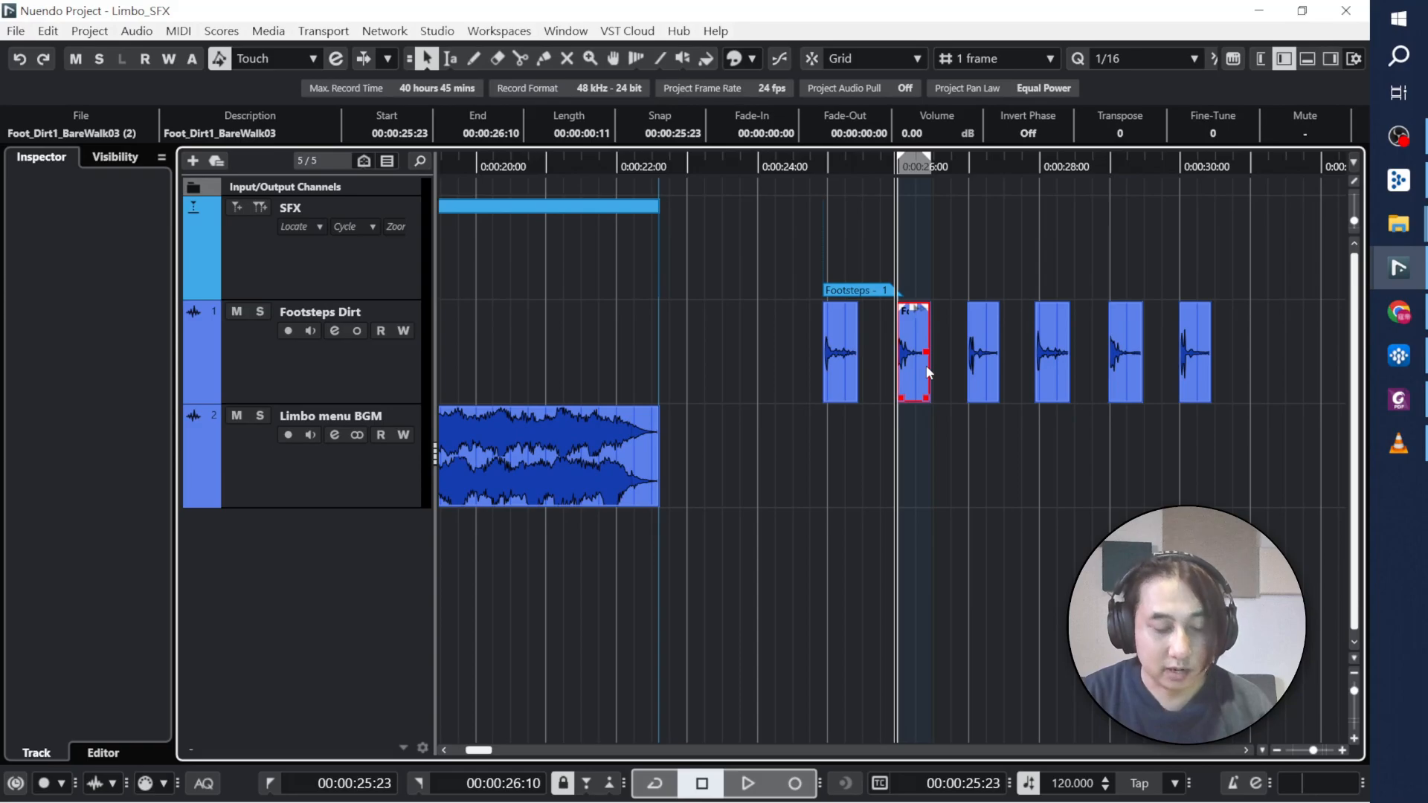
key("ctrl+shift+e")
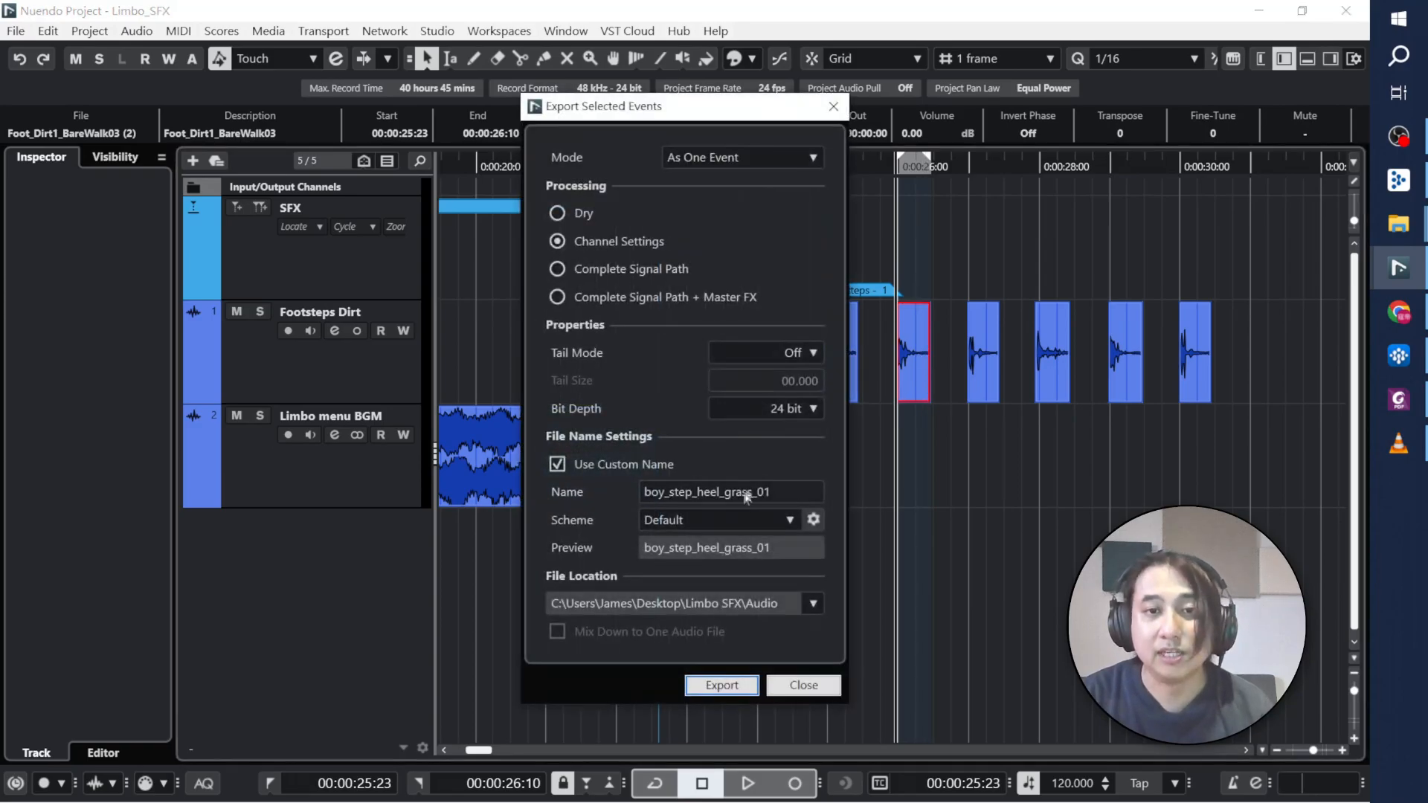
left_click(793, 491)
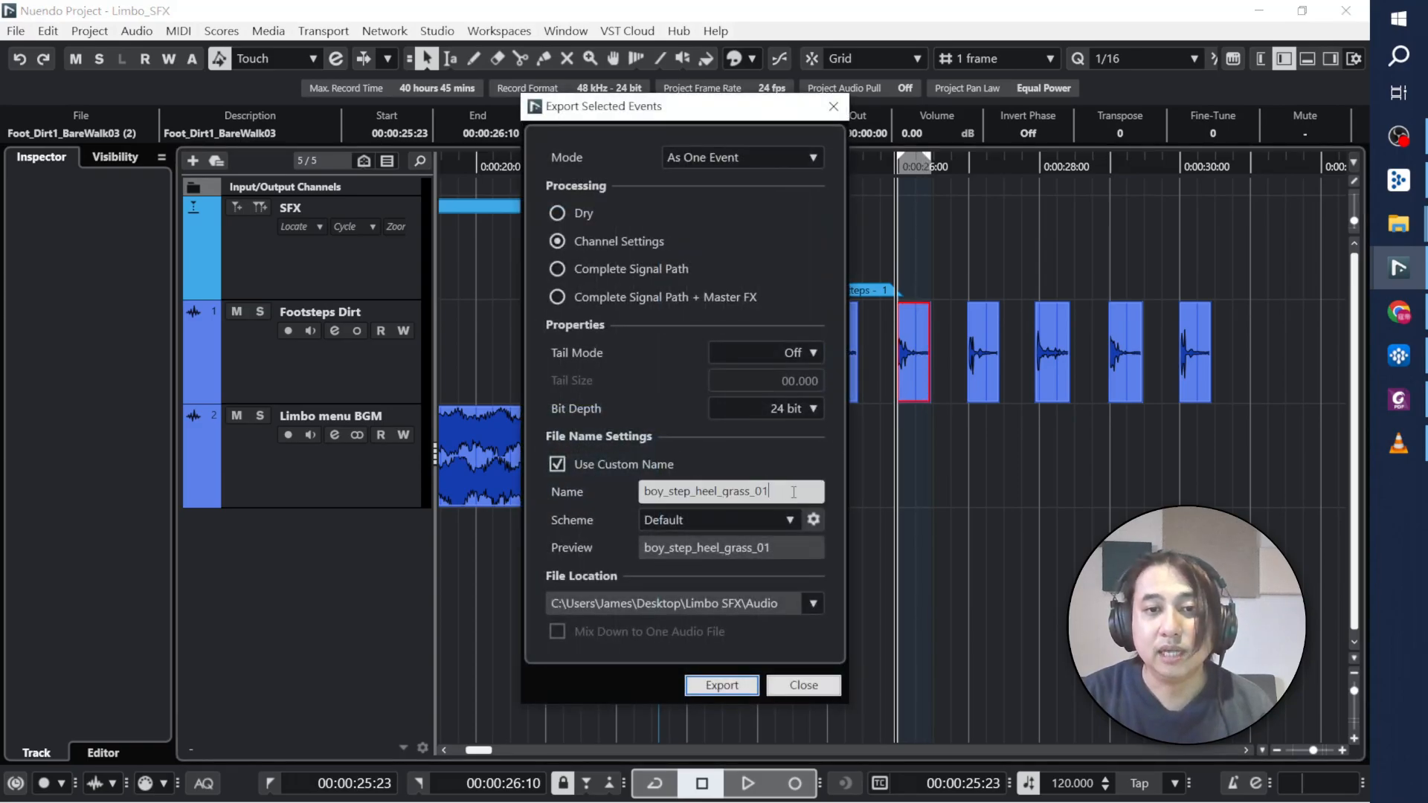
left_click(1400, 357)
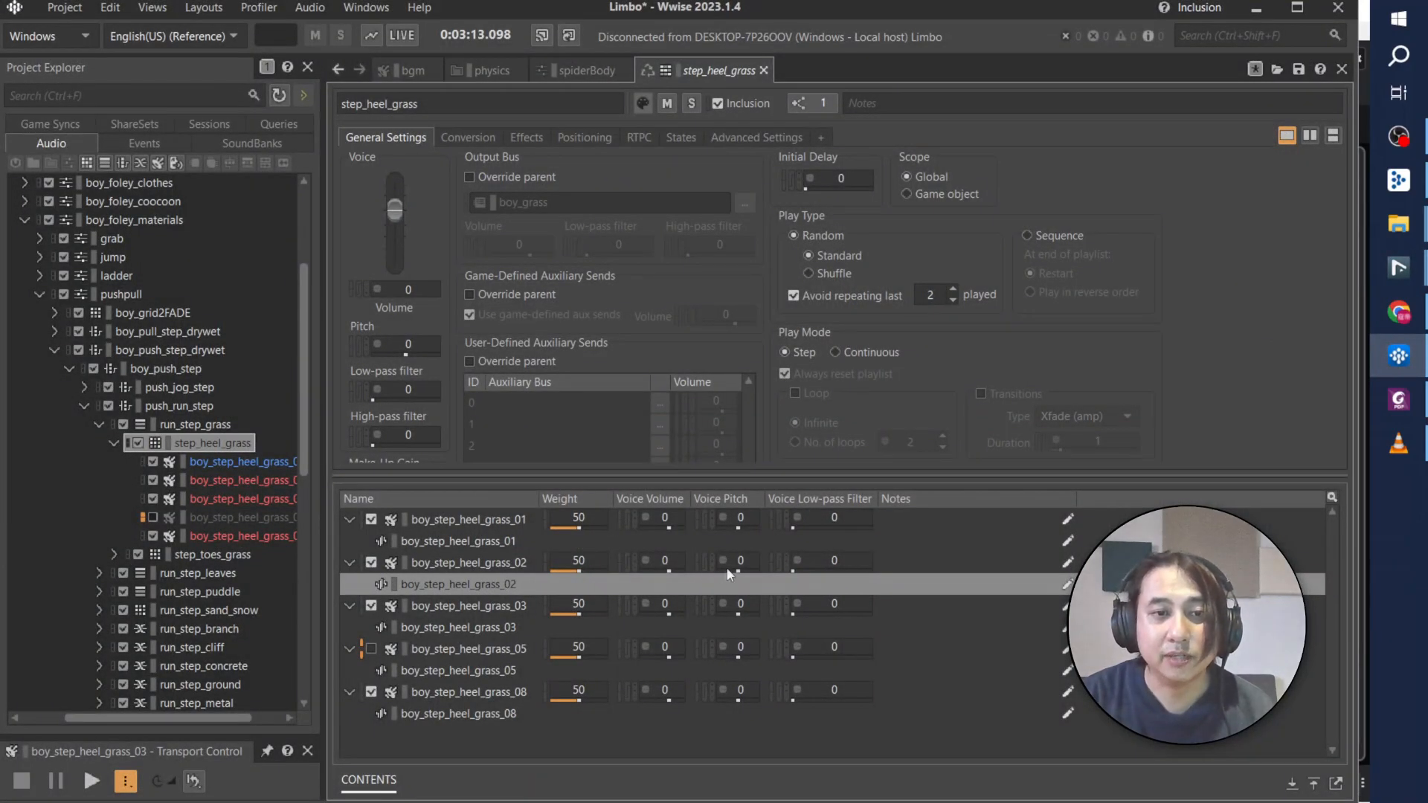
key("alt+Tab")
left_click(787, 490)
left_click(792, 491)
key("BackSpace")
type("2")
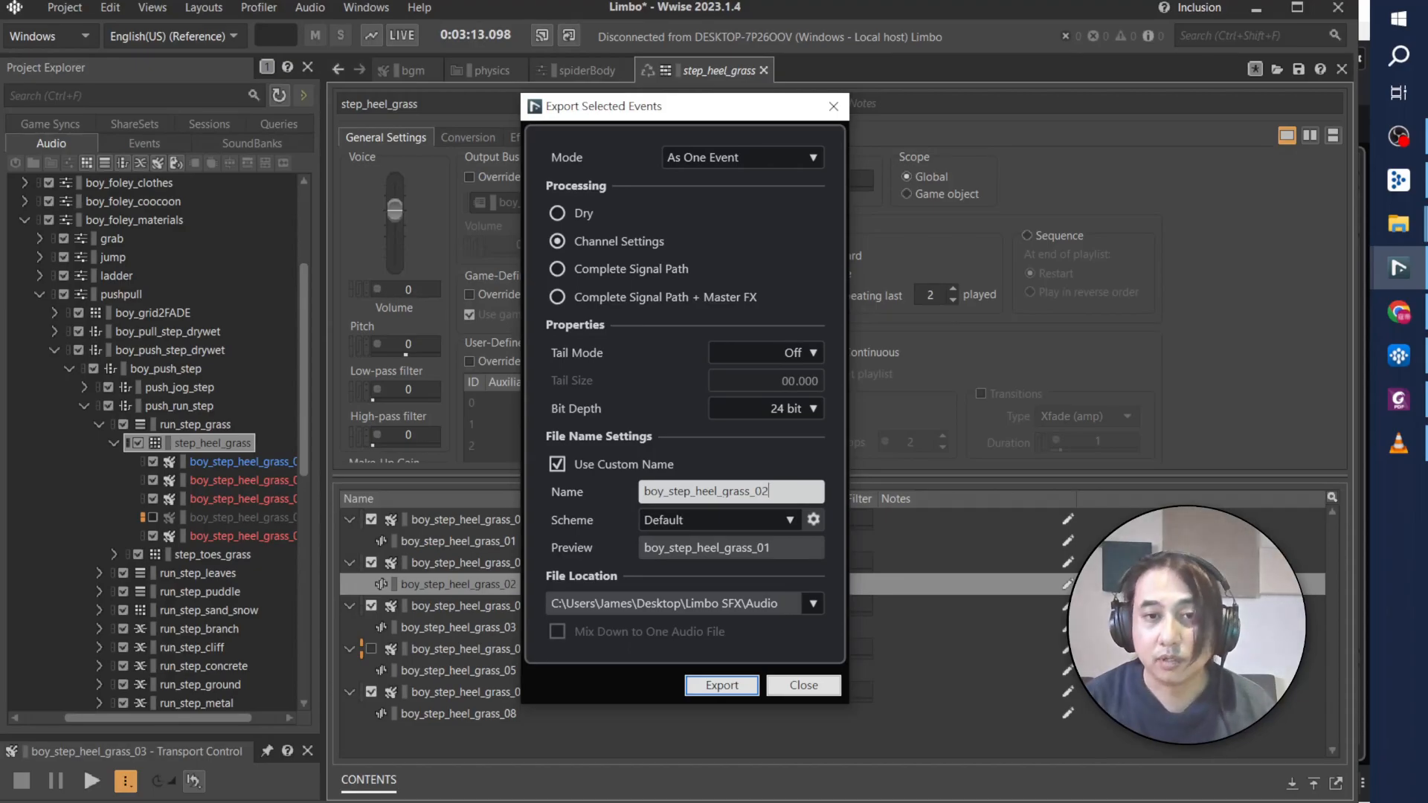
left_click(737, 686)
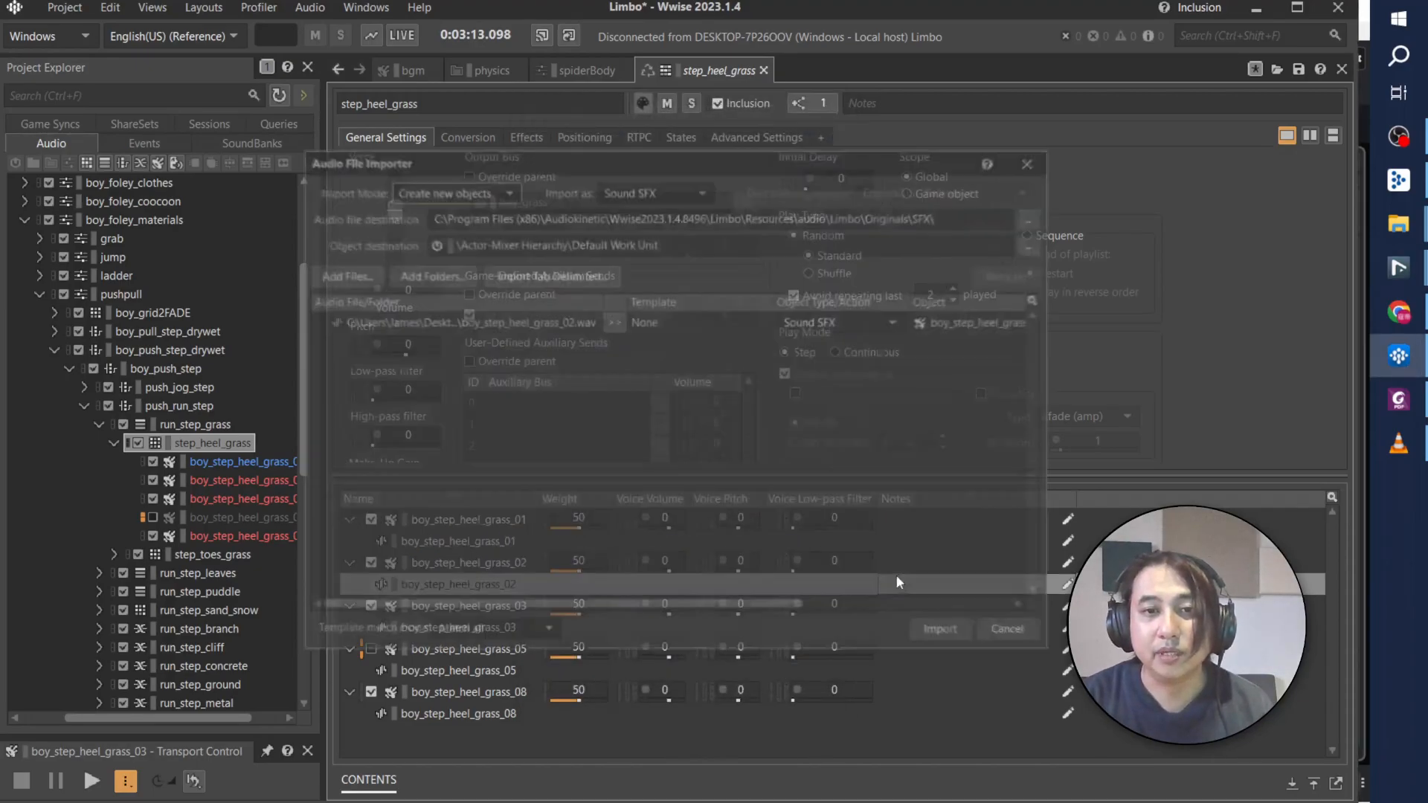
left_click(943, 634)
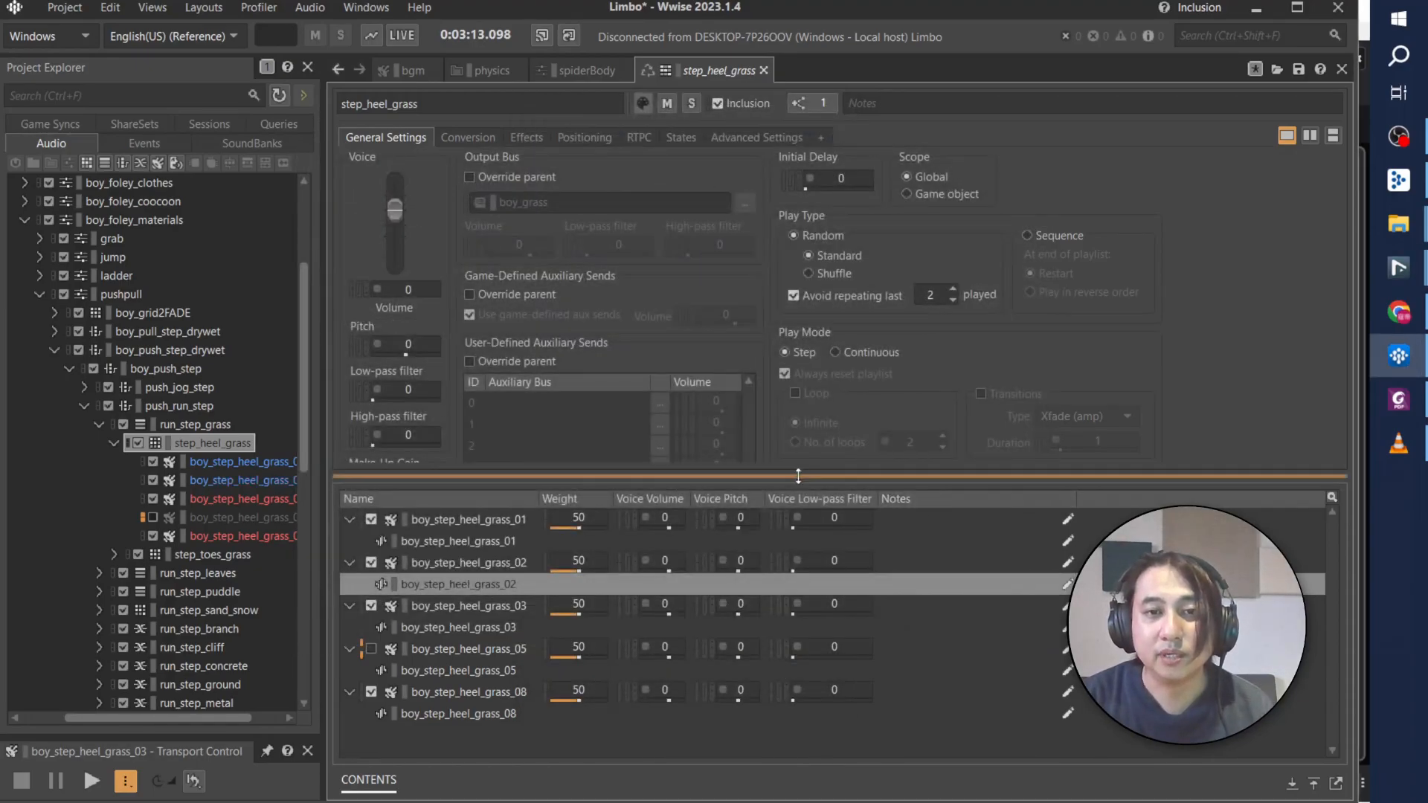
Step: Check the audio source name of boy_step_heel_grass_03, then switch to Nuendo and set the locators around the third Footsteps Dirt clip
left_click(482, 626)
left_click(495, 631)
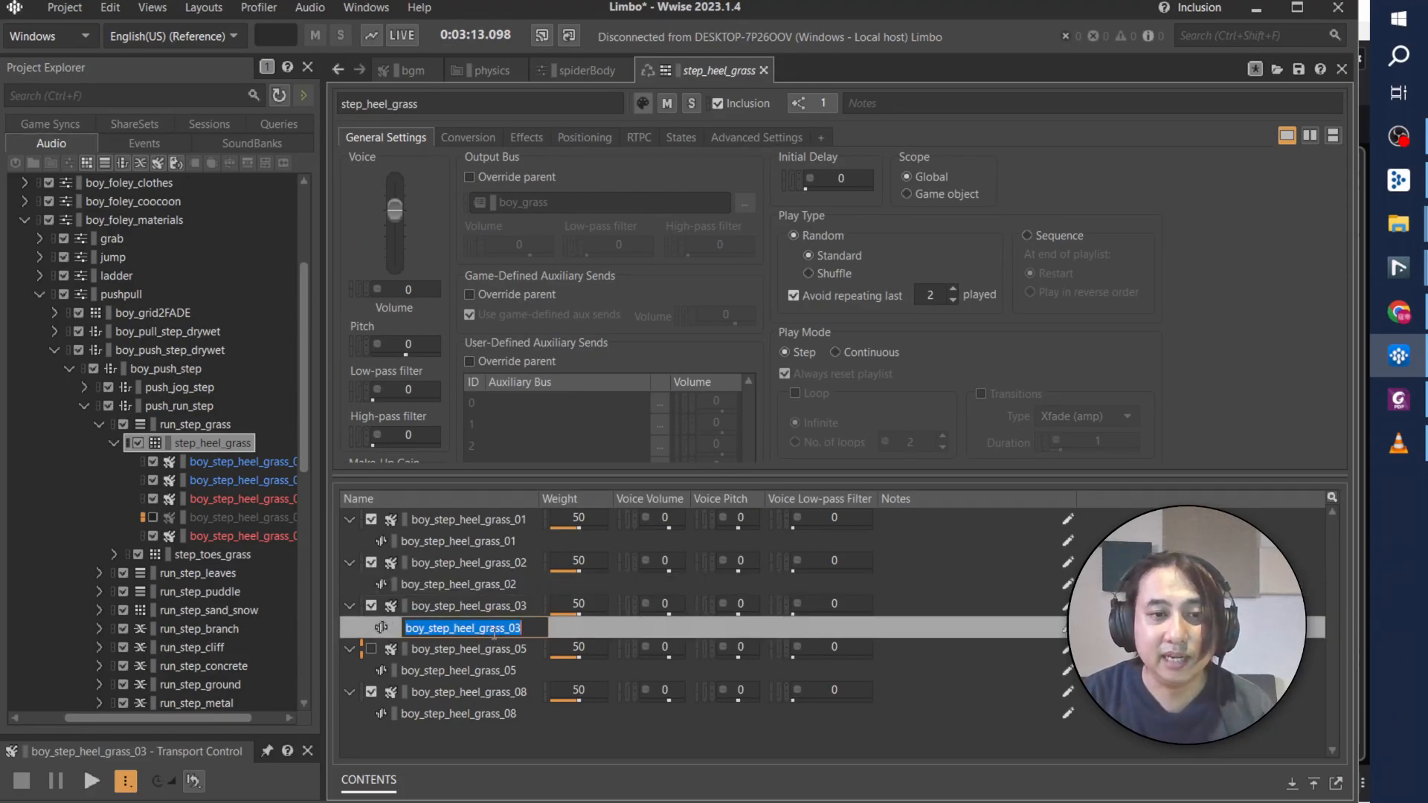
mouse_move(1398, 267)
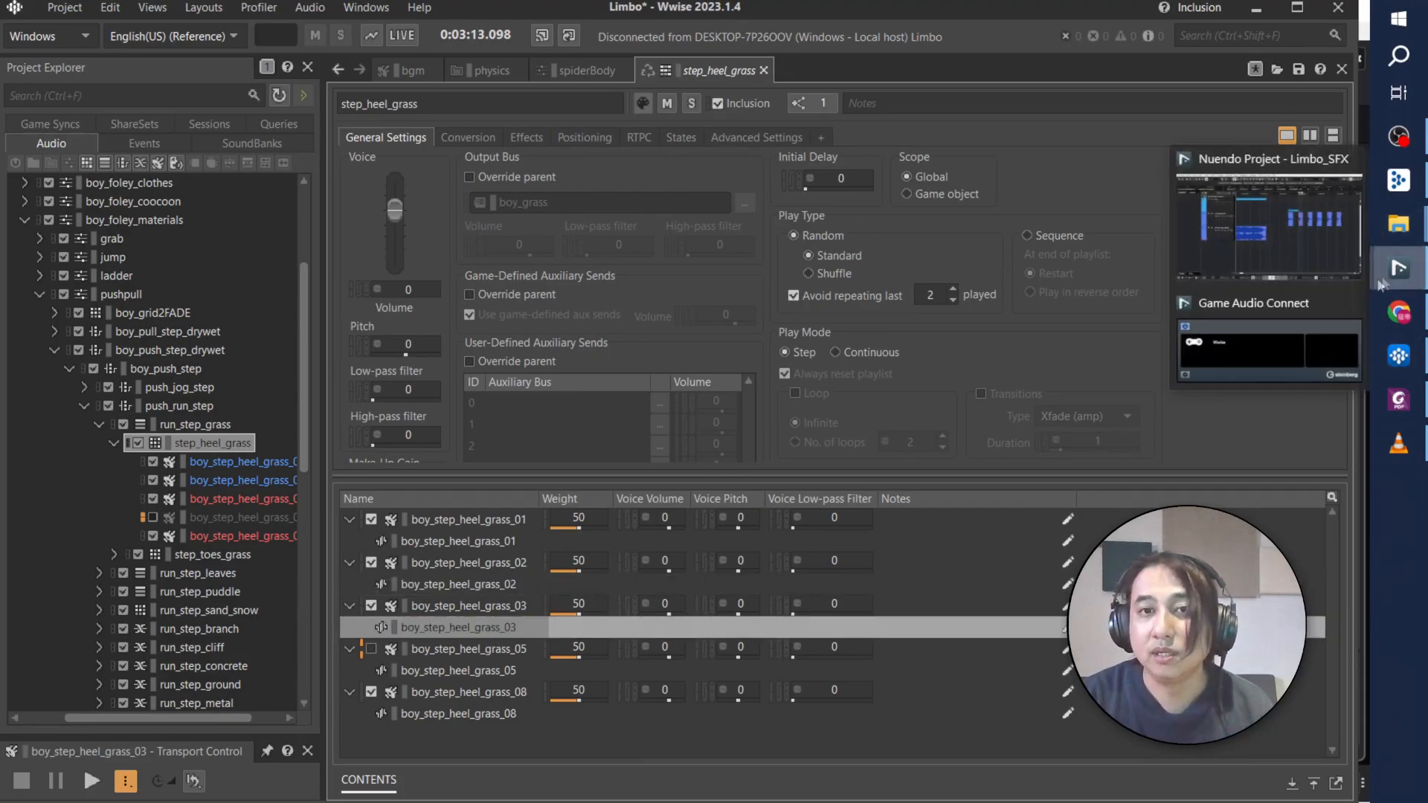
left_click(1271, 239)
left_click(991, 362)
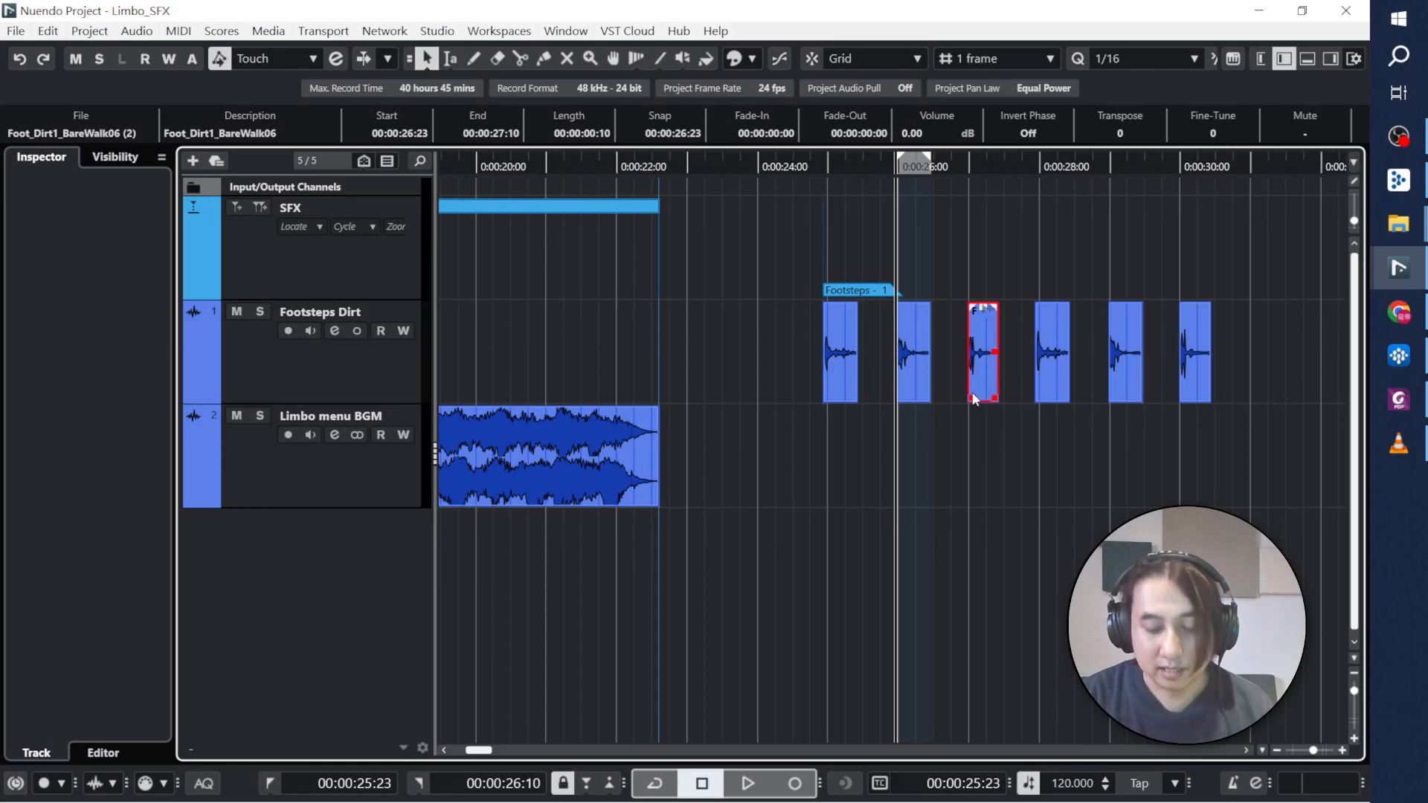
key("p")
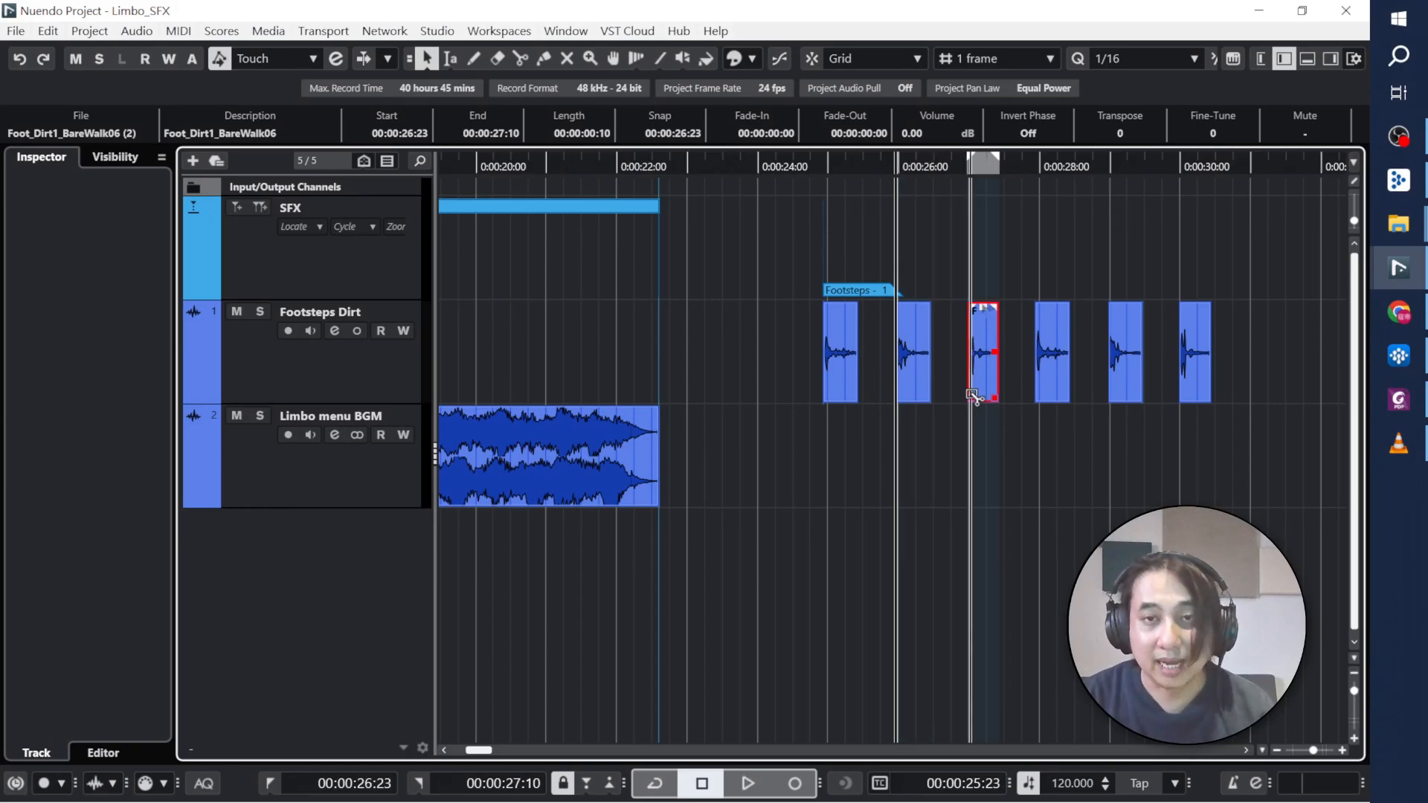
Step: Export the third clip under the custom name boy_step_heel_grass_03 and import the file into Wwise
key("ctrl+shift+e")
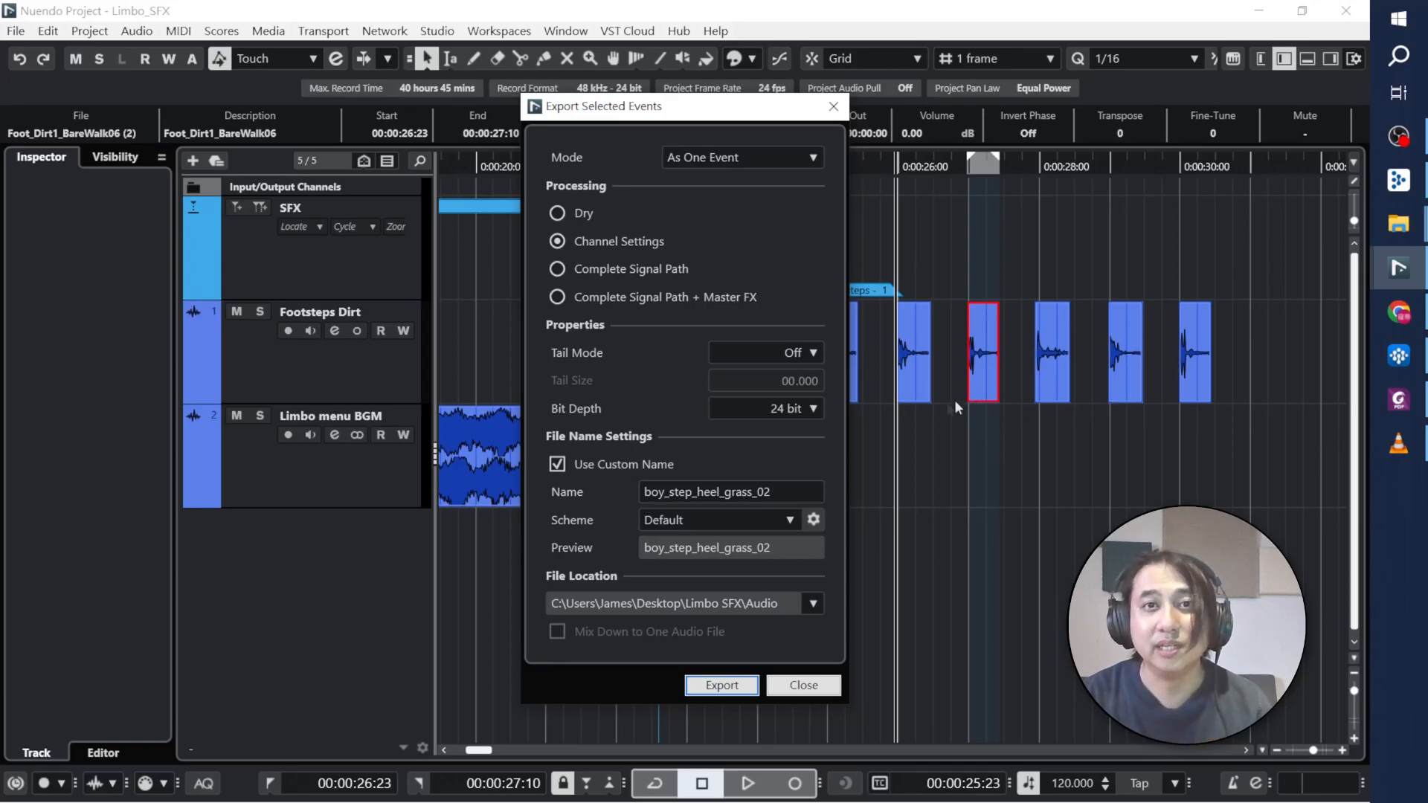
double_click(787, 492)
left_click(790, 492)
key("BackSpace")
type("3")
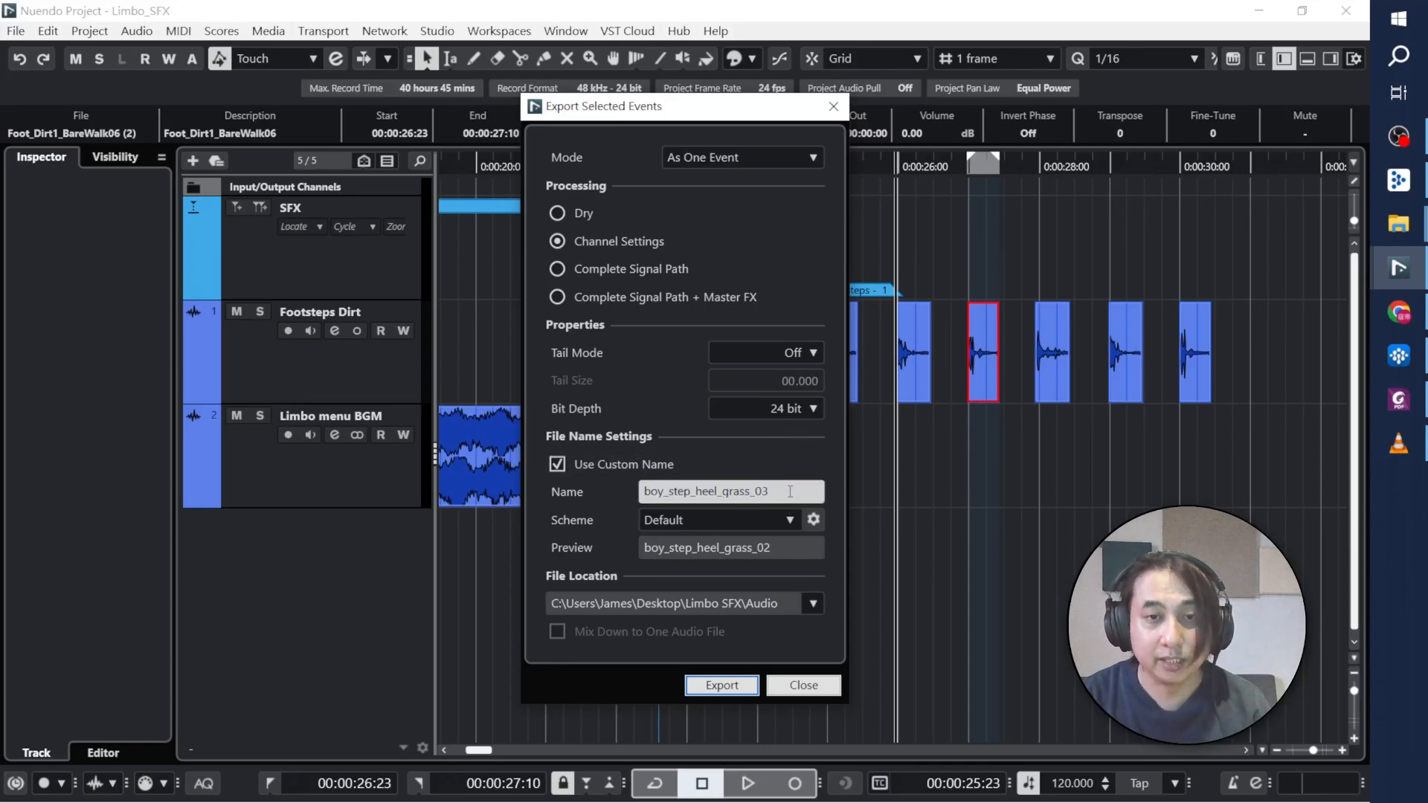
left_click(728, 686)
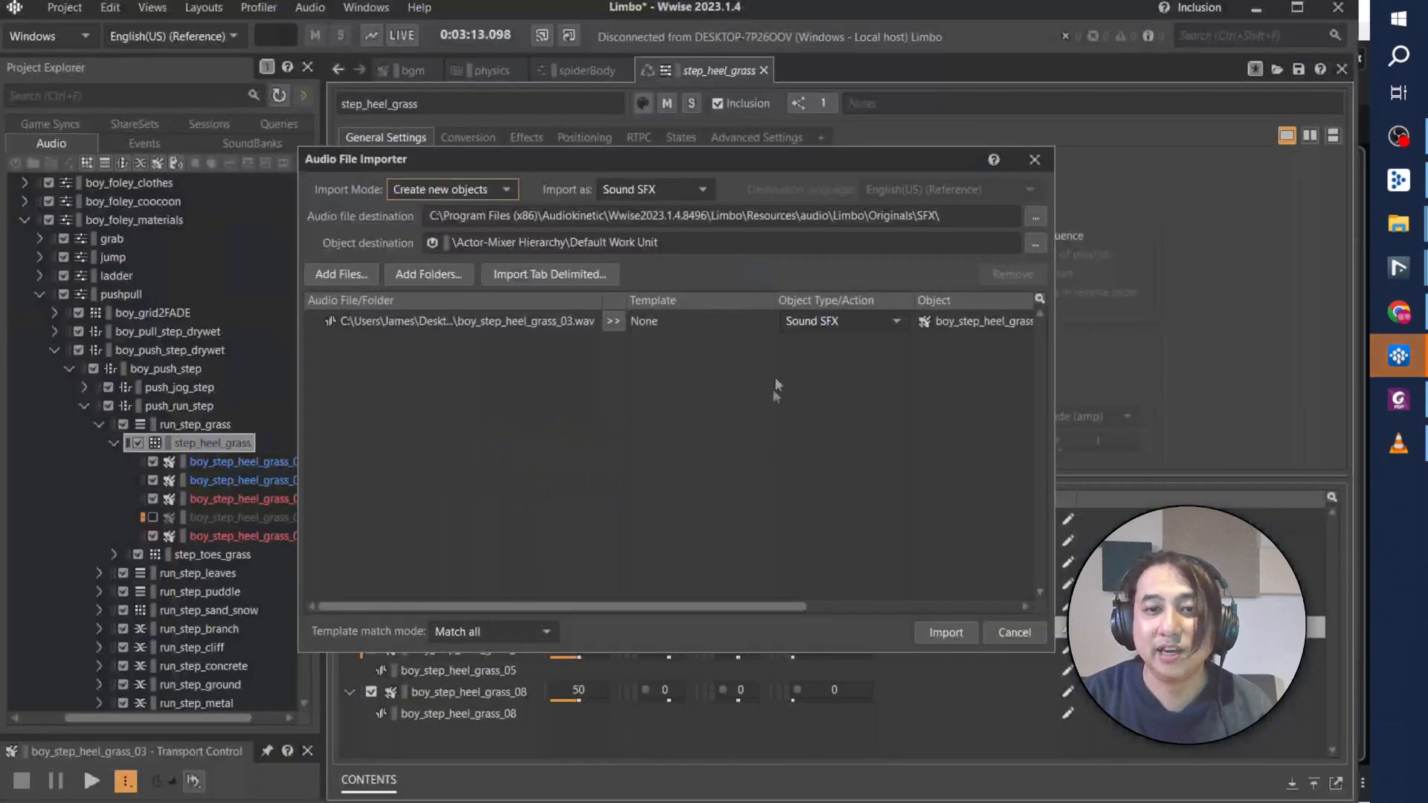
left_click(959, 632)
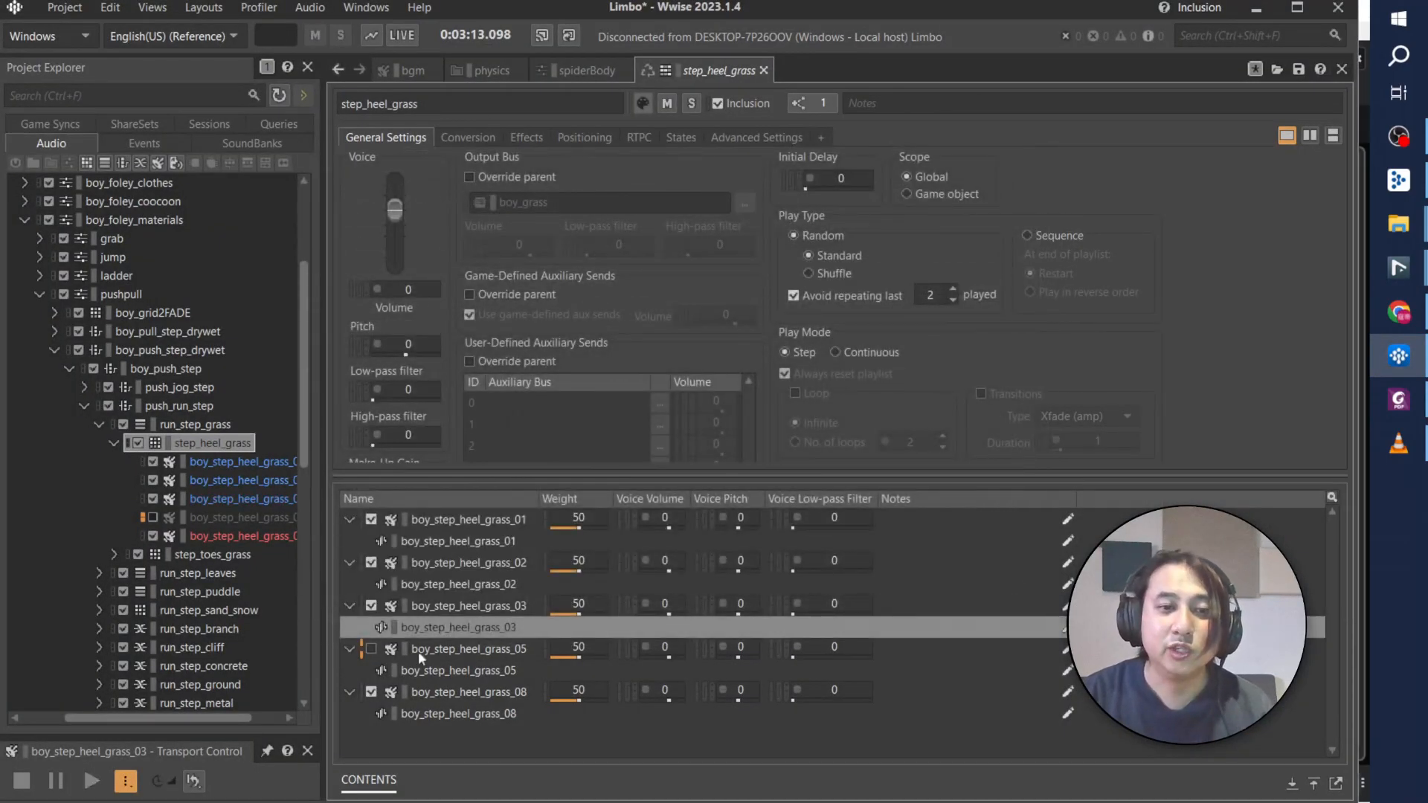
Step: Copy the audio source name of boy_step_heel_grass_05, then switch to Nuendo and set the locators around the fourth Footsteps Dirt clip
left_click(445, 671)
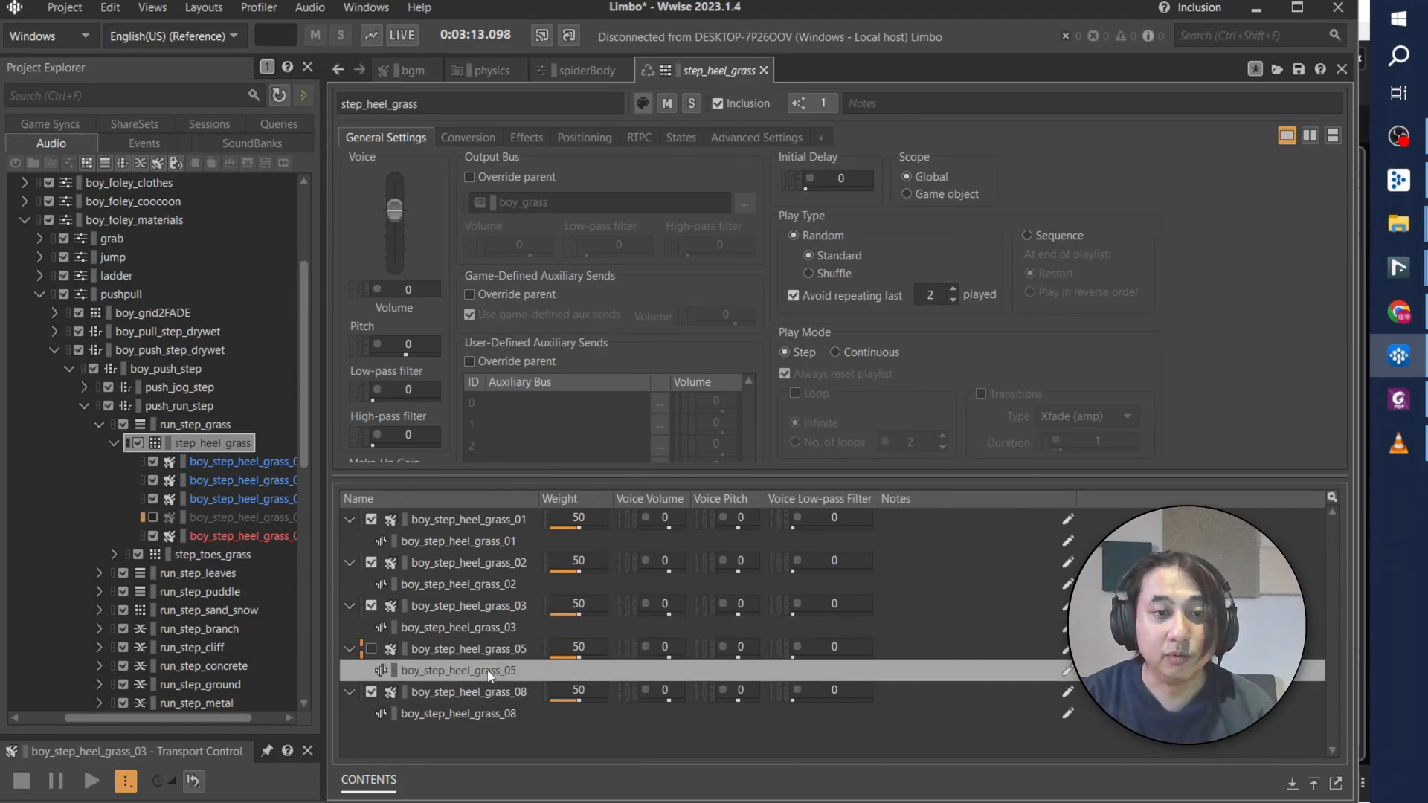
left_click(490, 671)
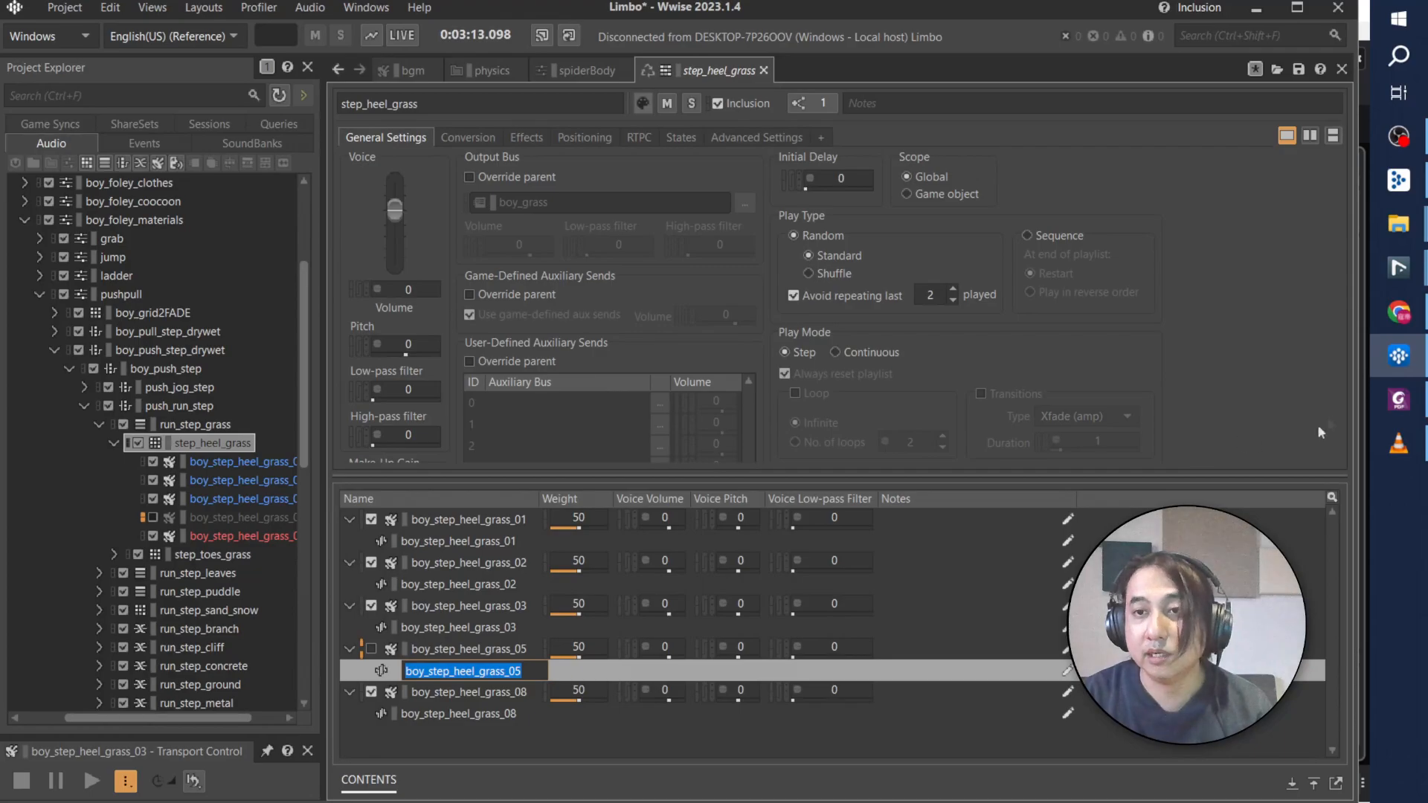
key("Escape")
mouse_move(1399, 267)
left_click(1279, 233)
left_click(1051, 376)
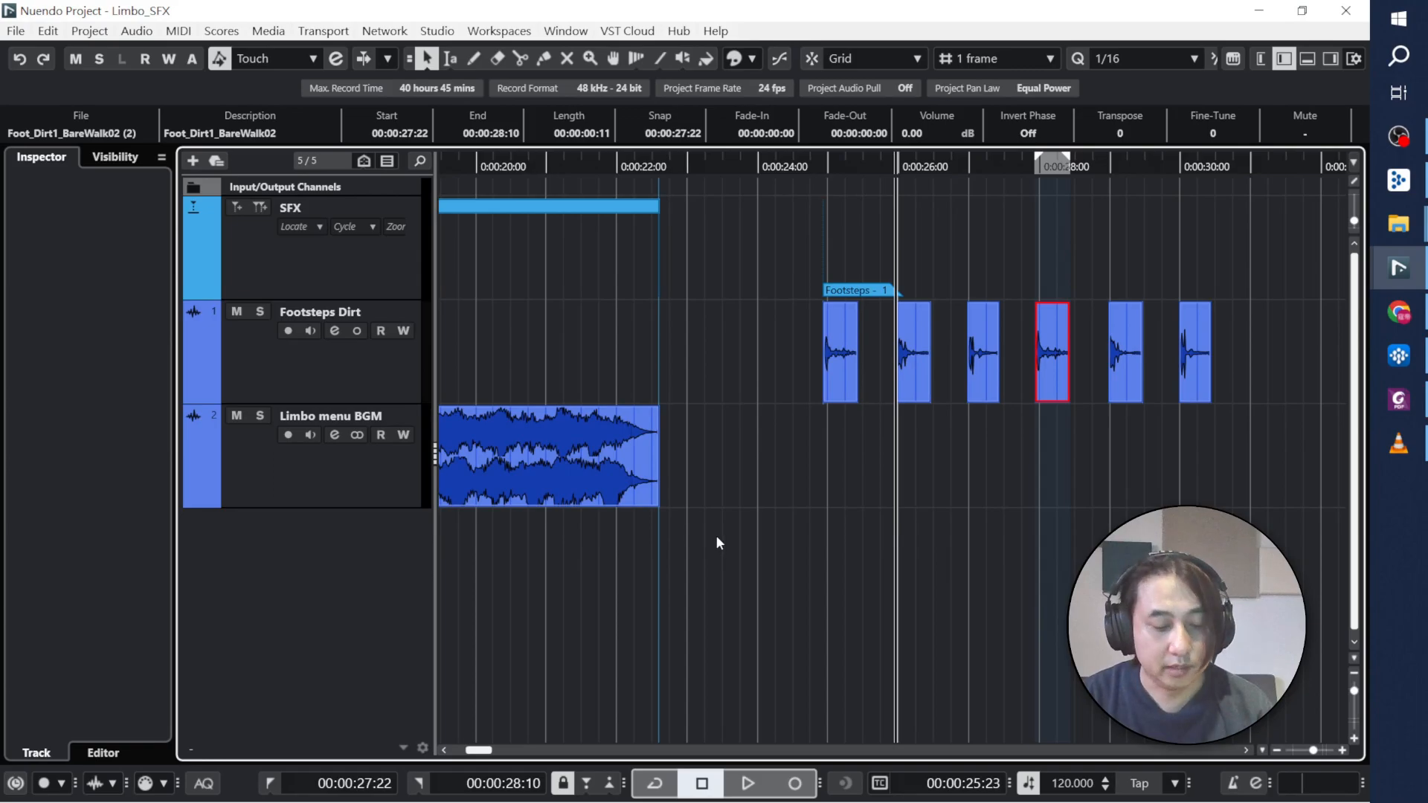
Step: Export the fourth clip under the copied name boy_step_heel_grass_05 and import the file into Wwise
key("ctrl+shift+e")
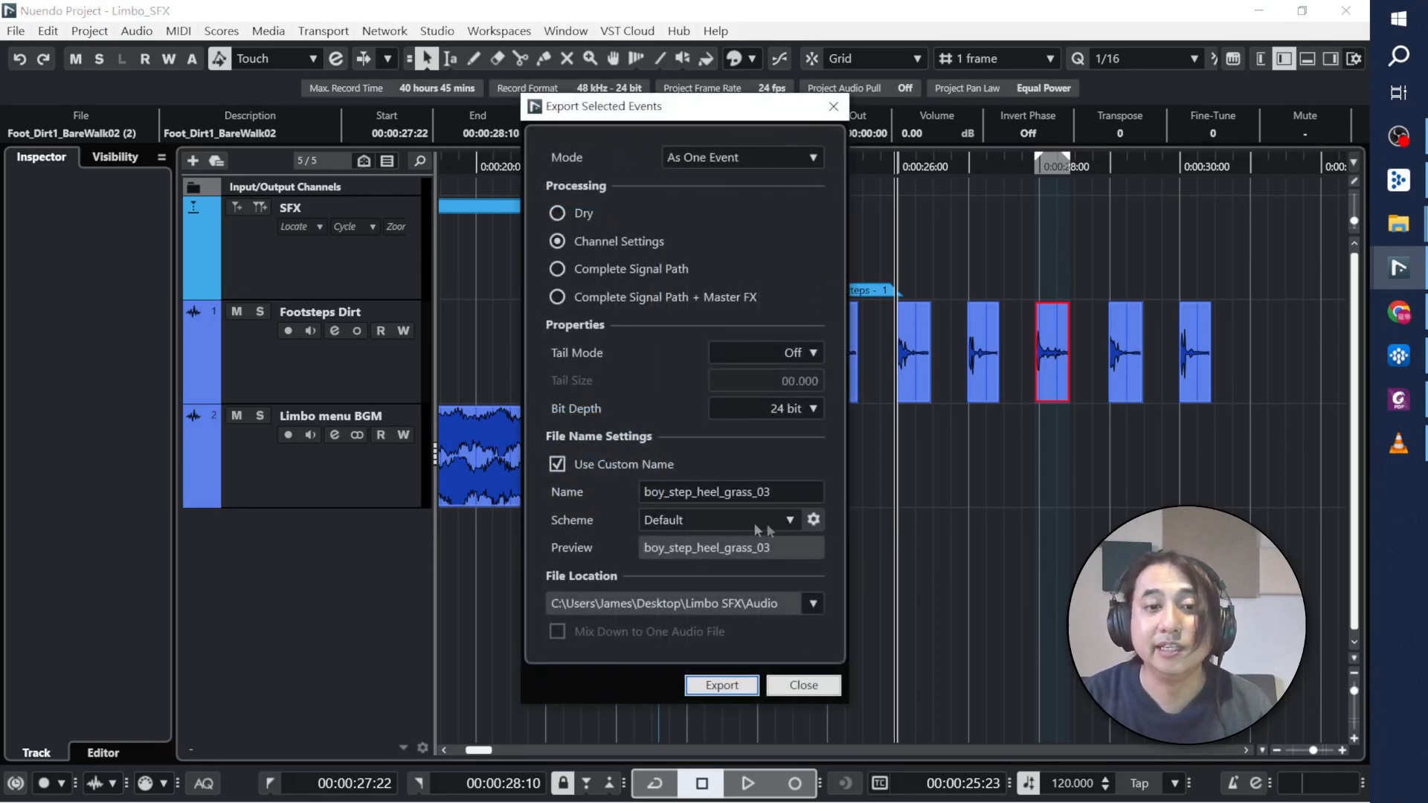
left_click(771, 493)
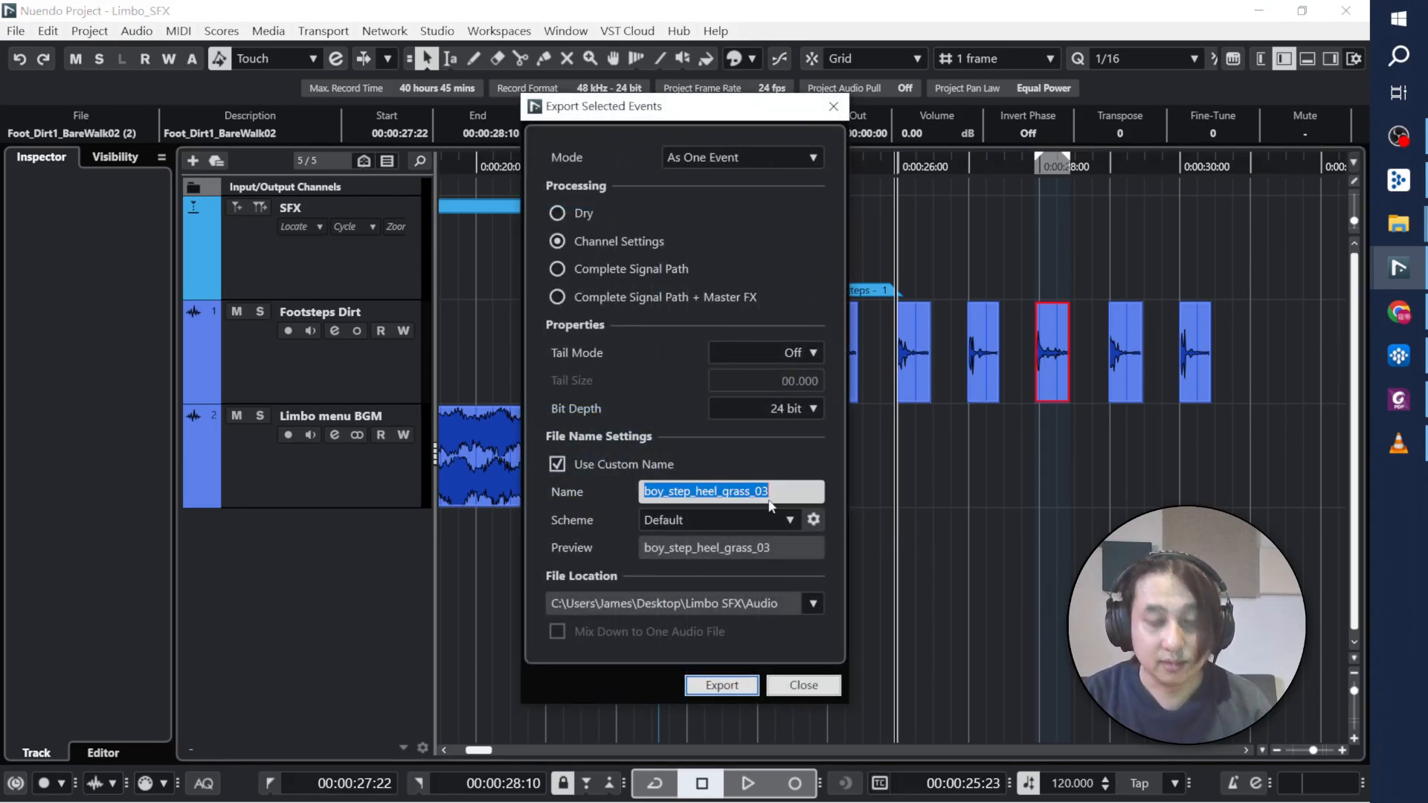
left_click(723, 686)
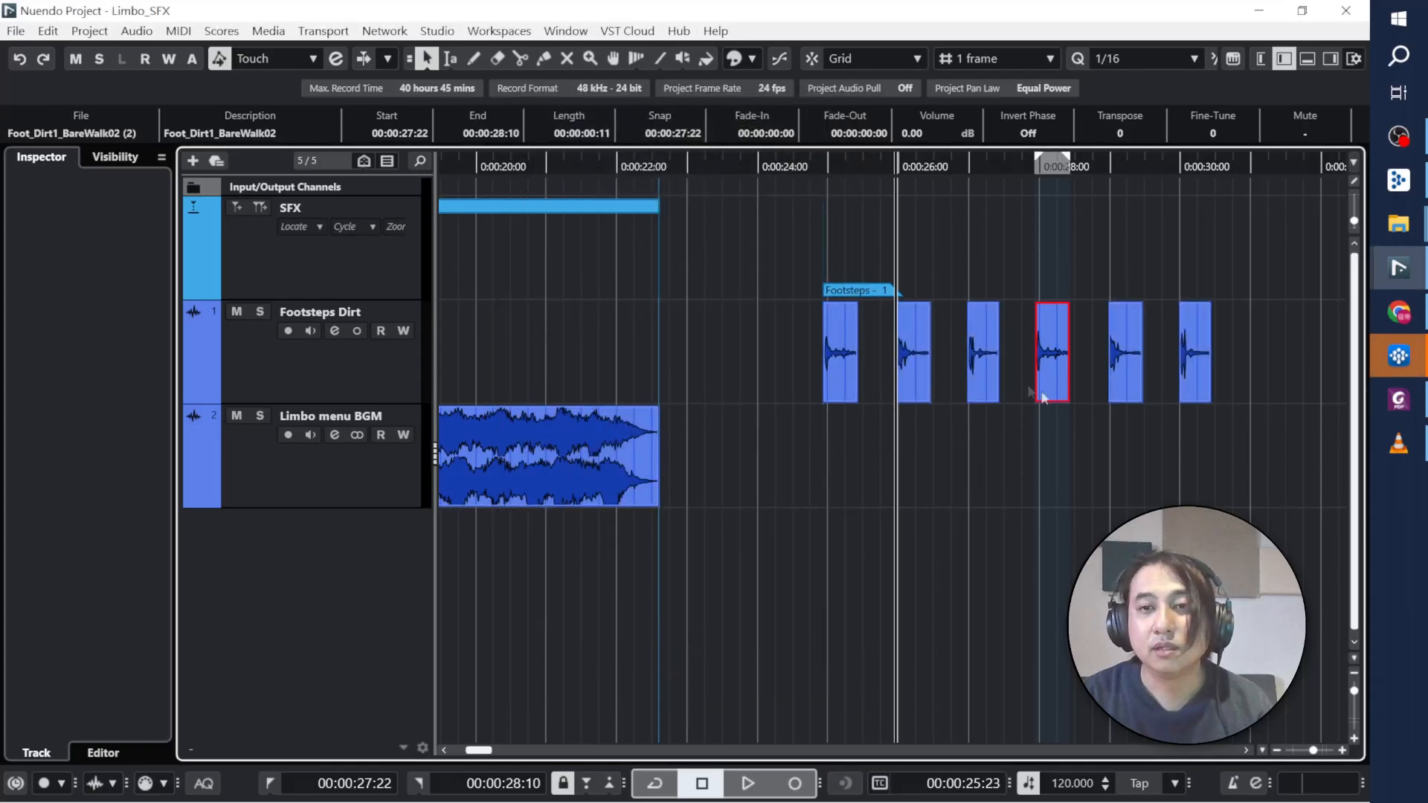
left_click(1398, 356)
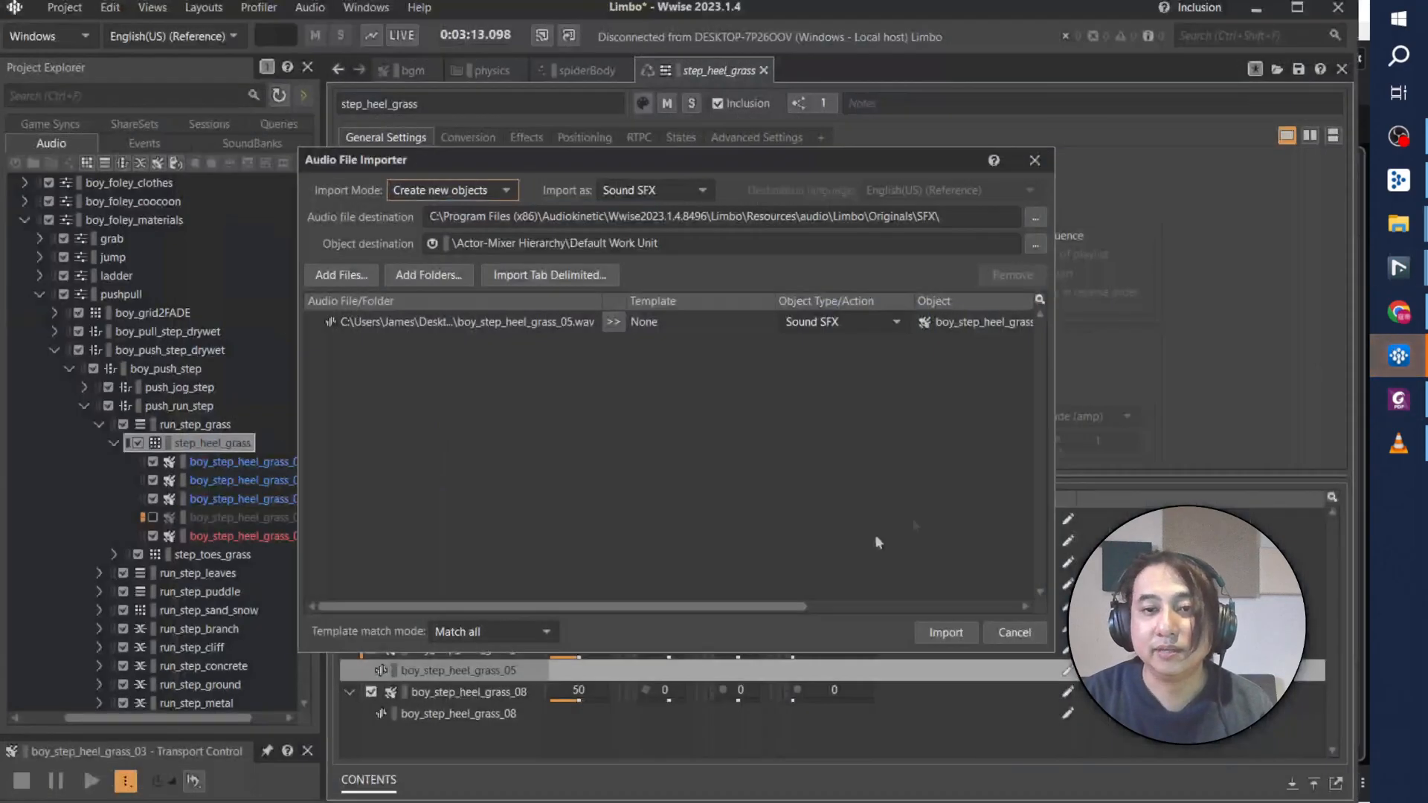
left_click(945, 632)
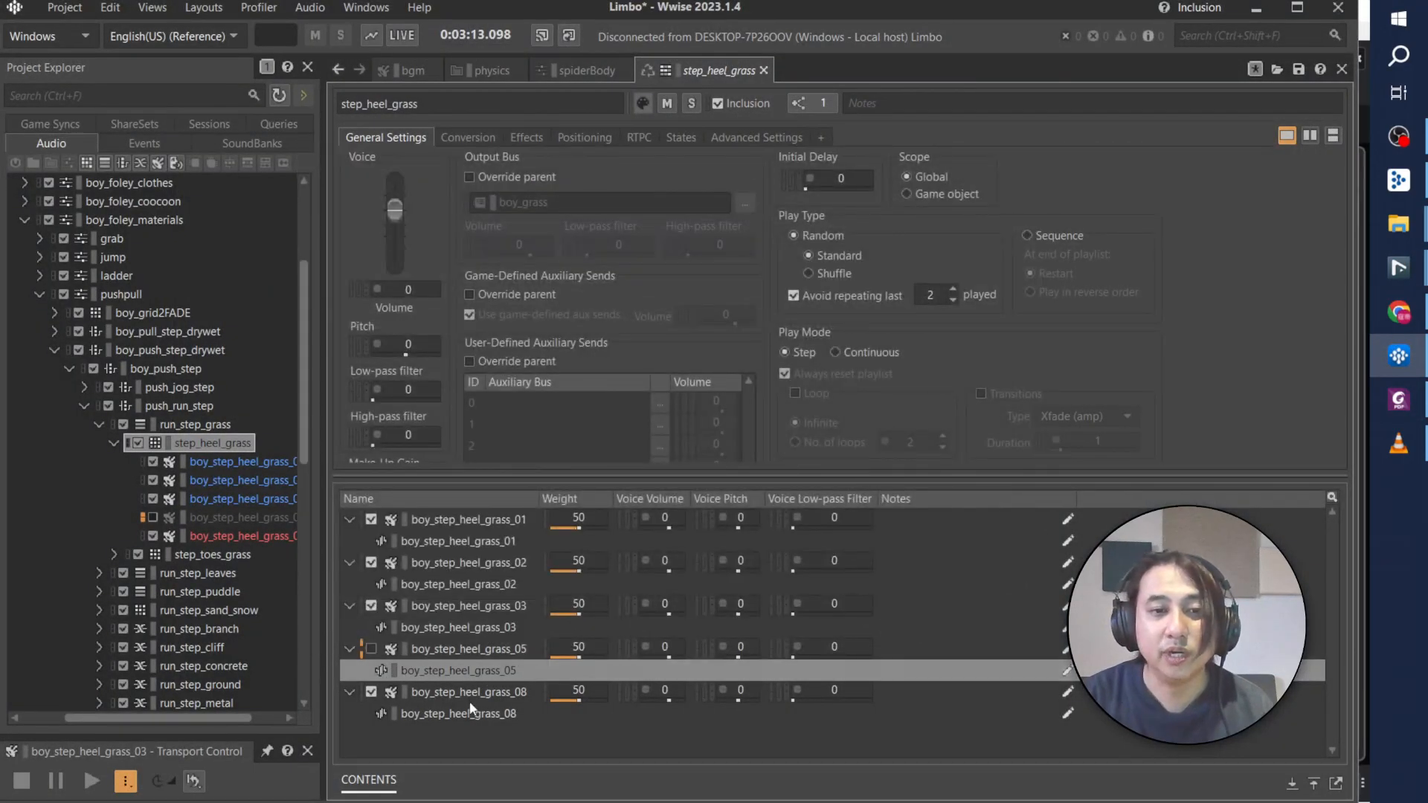
Step: Return to Nuendo, set the locators around the fifth Footsteps Dirt clip and open the export settings for it
left_click(471, 711)
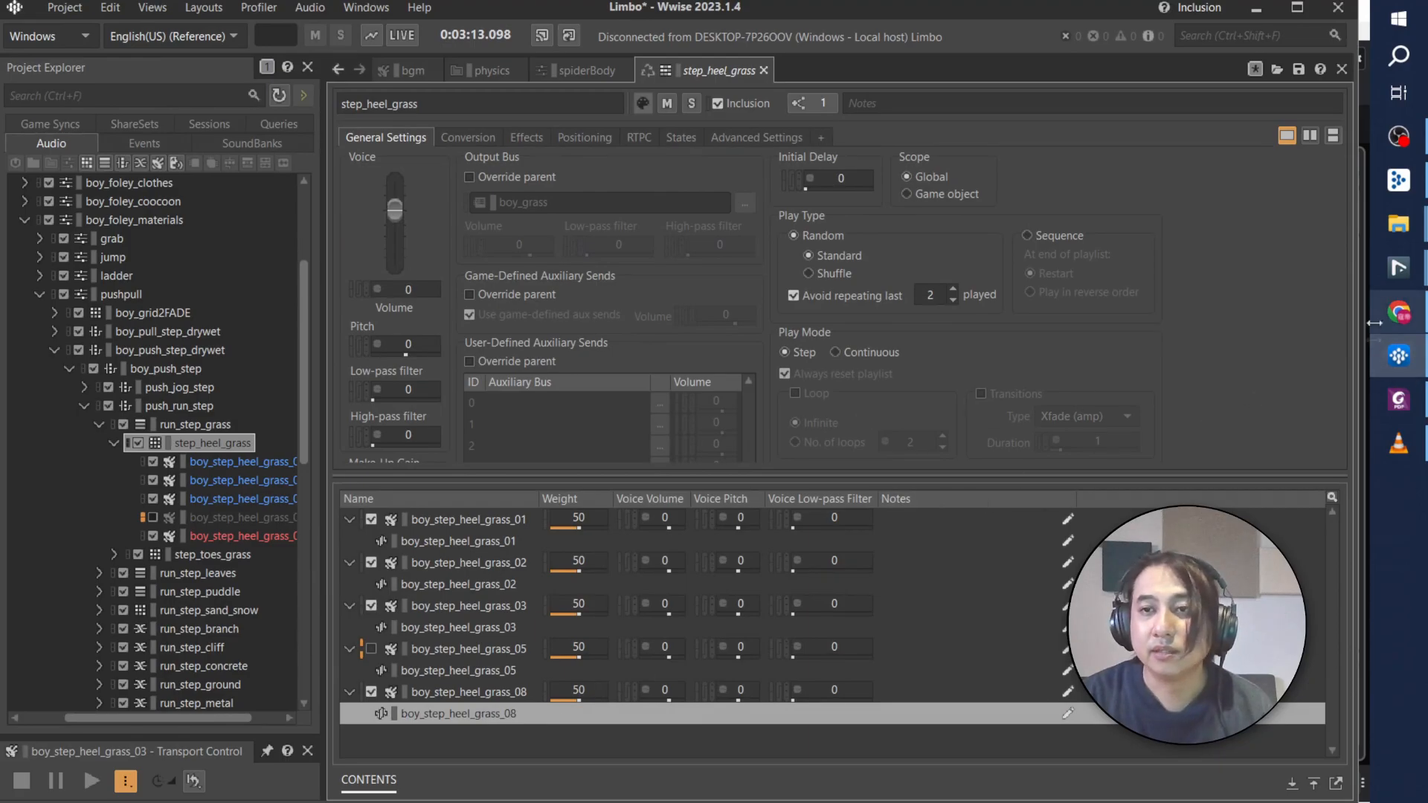
mouse_move(1398, 269)
left_click(1265, 224)
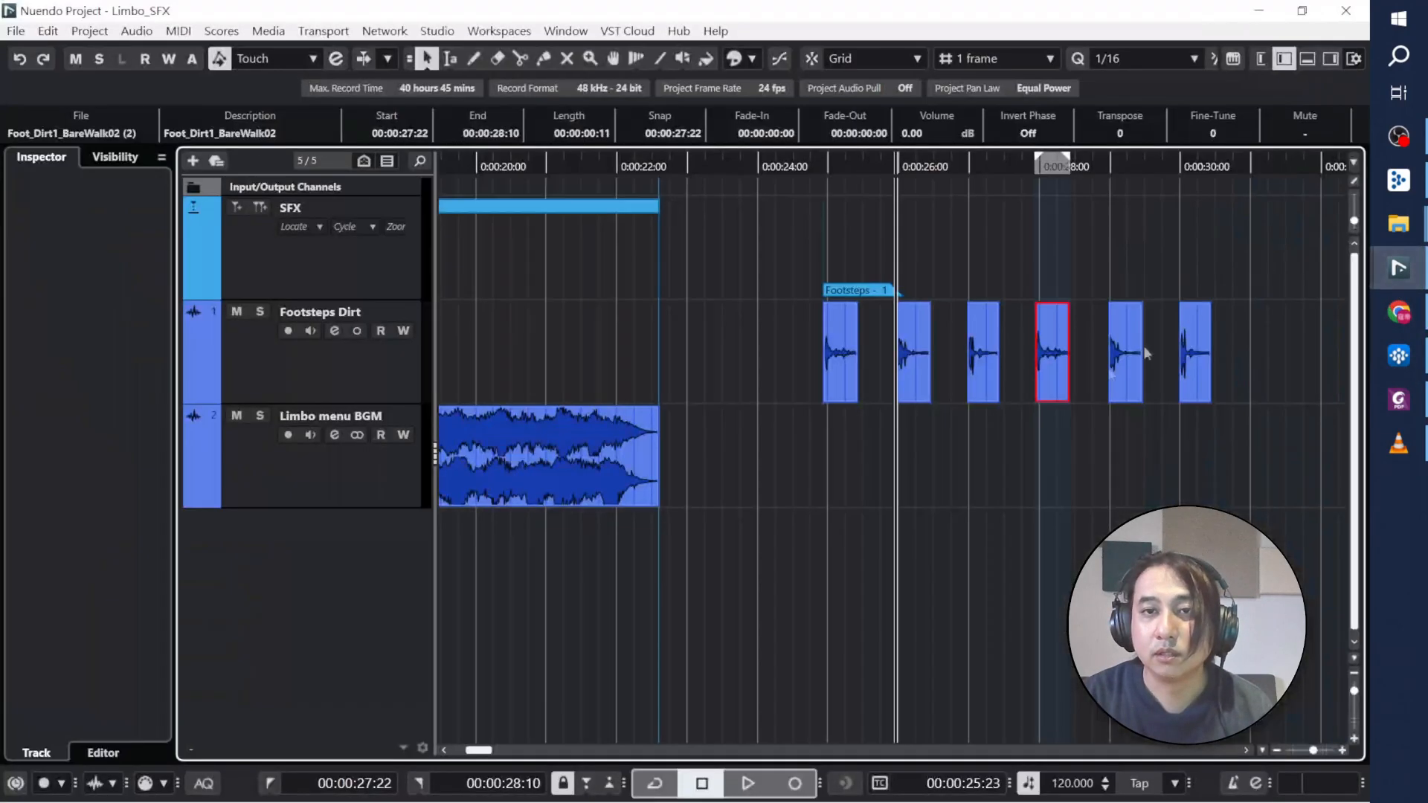
key("Right")
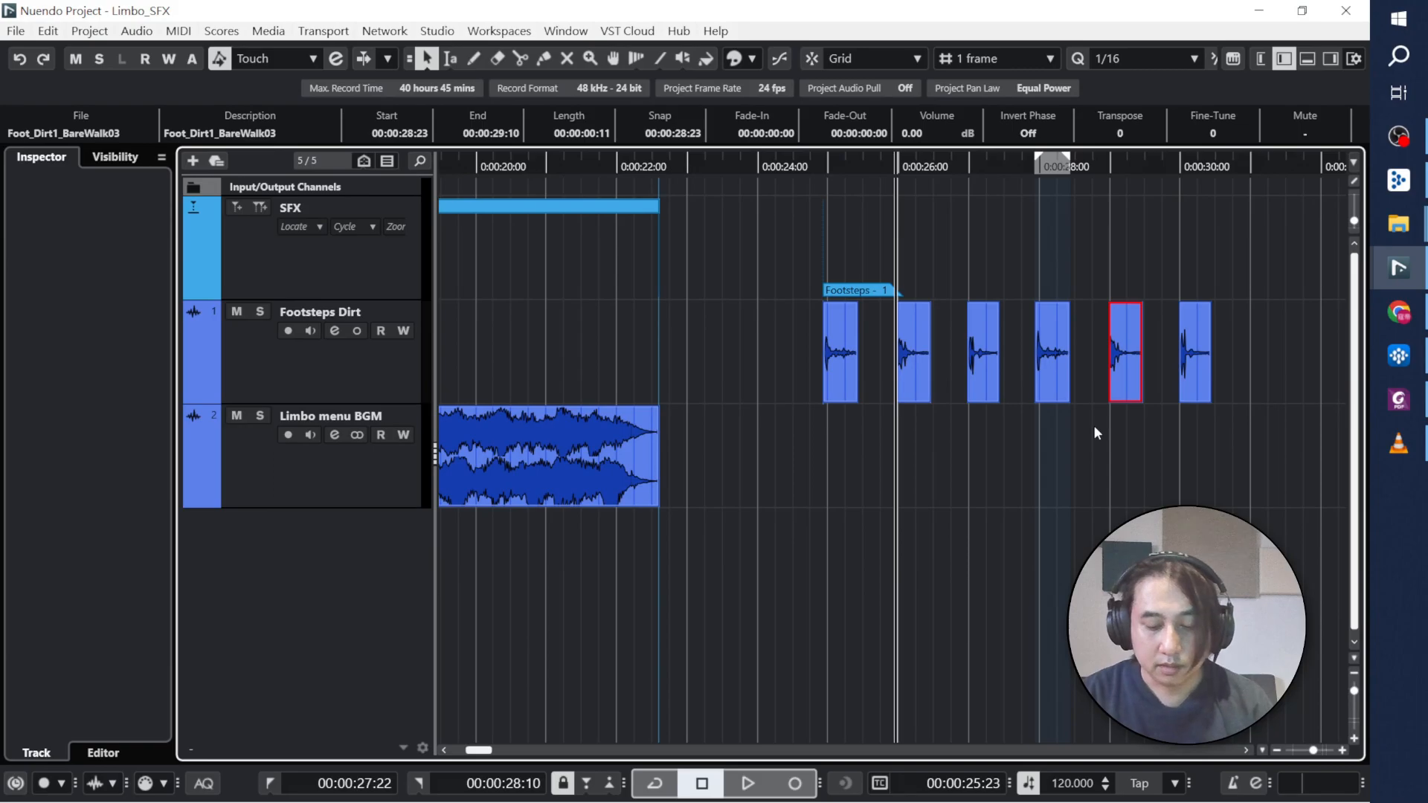
key("p")
key("alt+e")
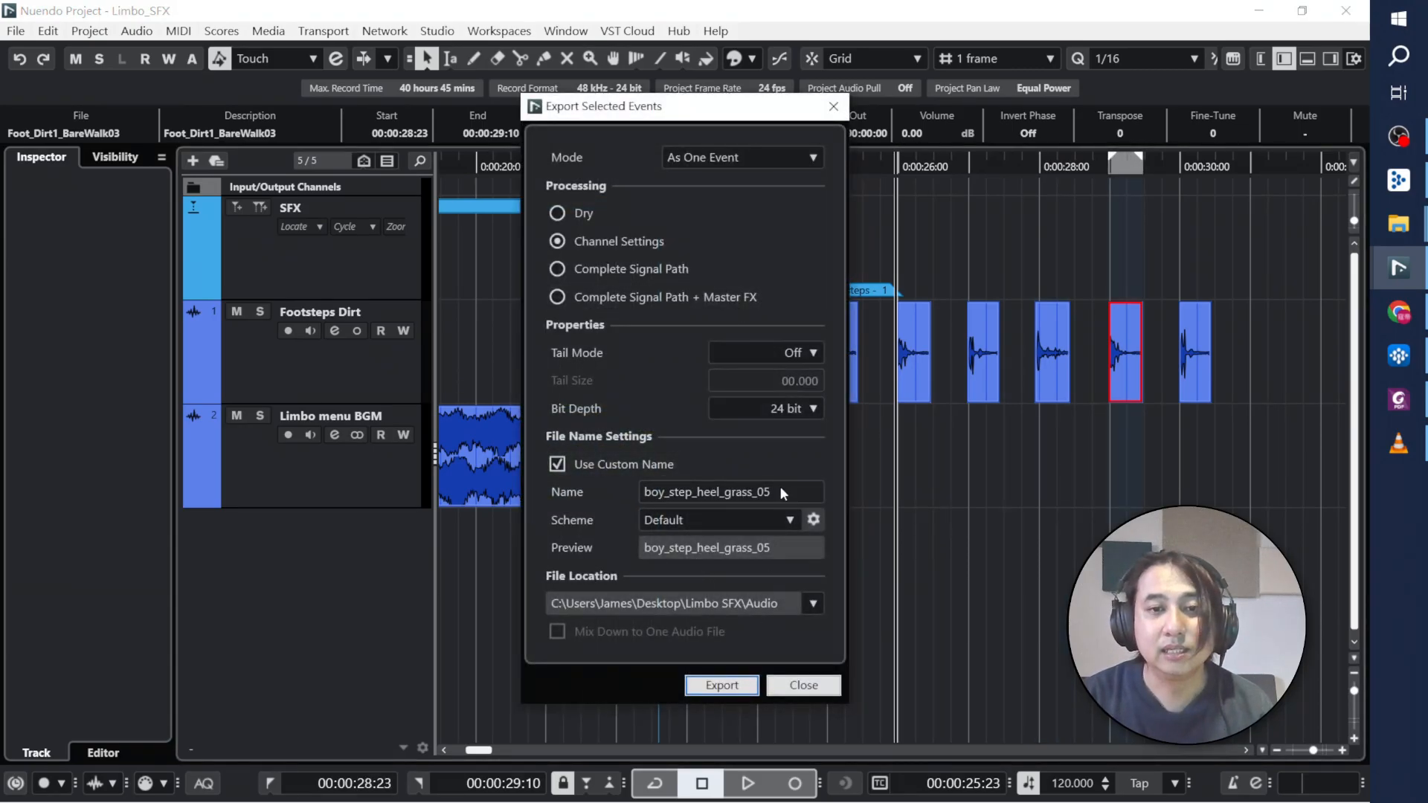
Step: Copy the audio source name boy_step_heel_grass_08 from Wwise and set it as the custom export name in Nuendo
left_click(1398, 356)
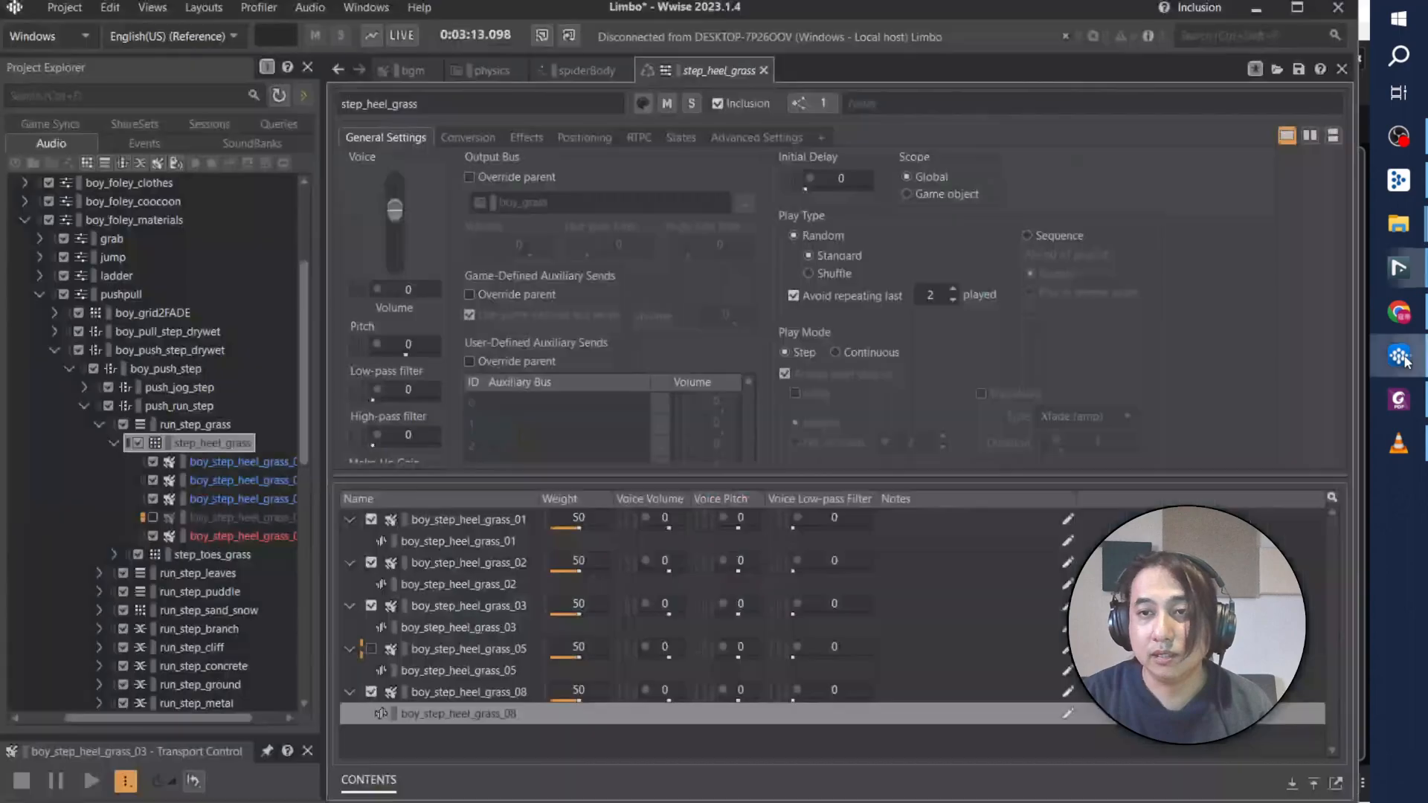
left_click(495, 720)
key("ctrl+c")
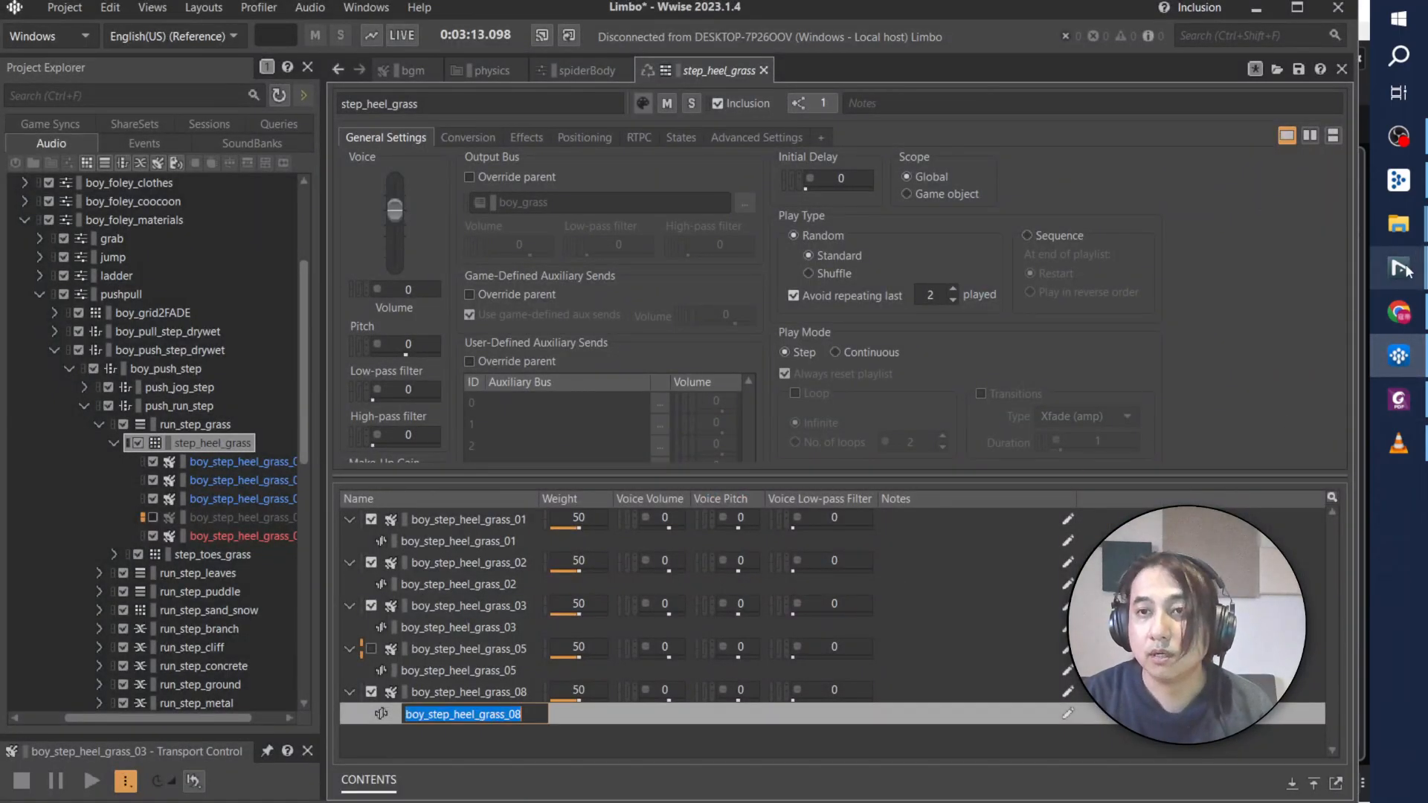
mouse_move(1402, 269)
left_click(1227, 365)
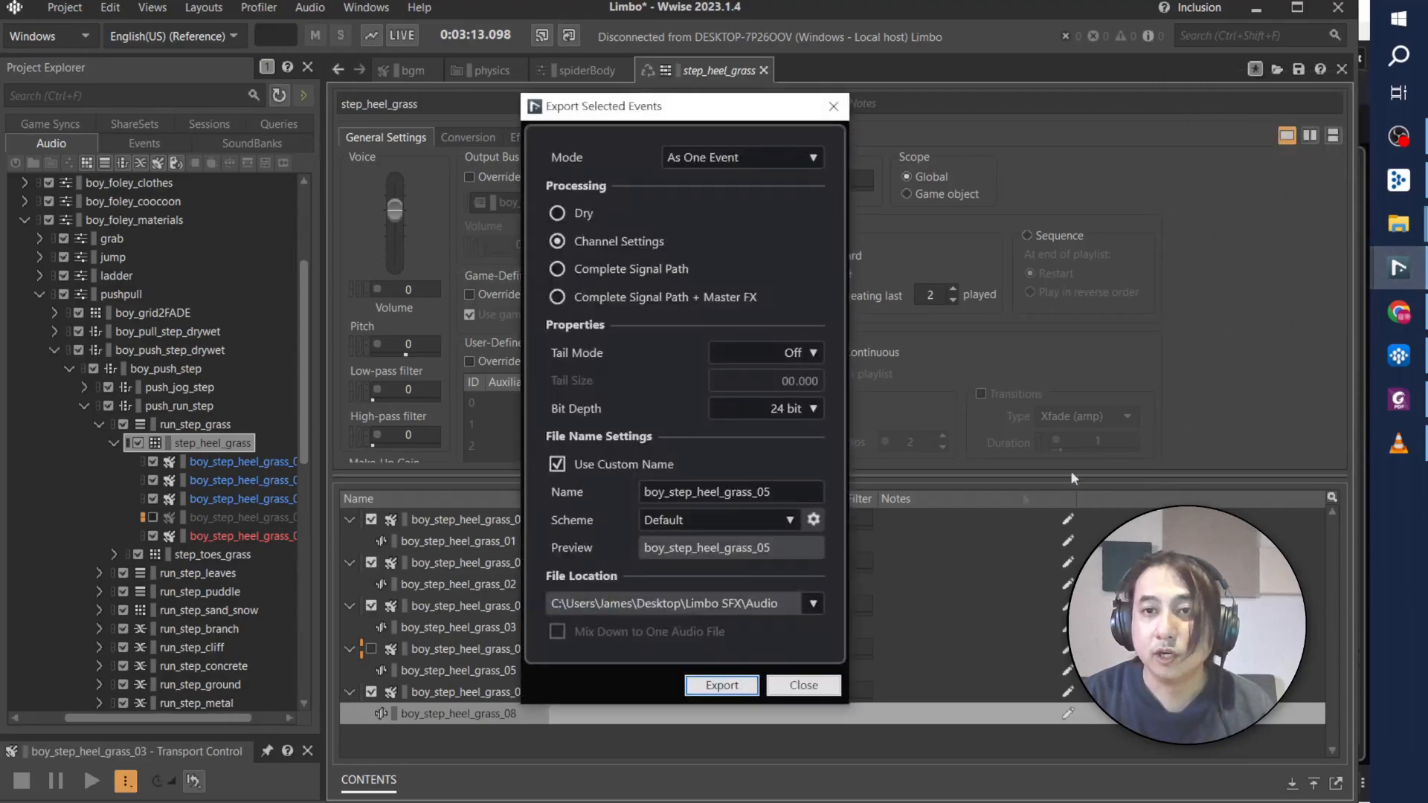
double_click(774, 493)
key("ctrl+v")
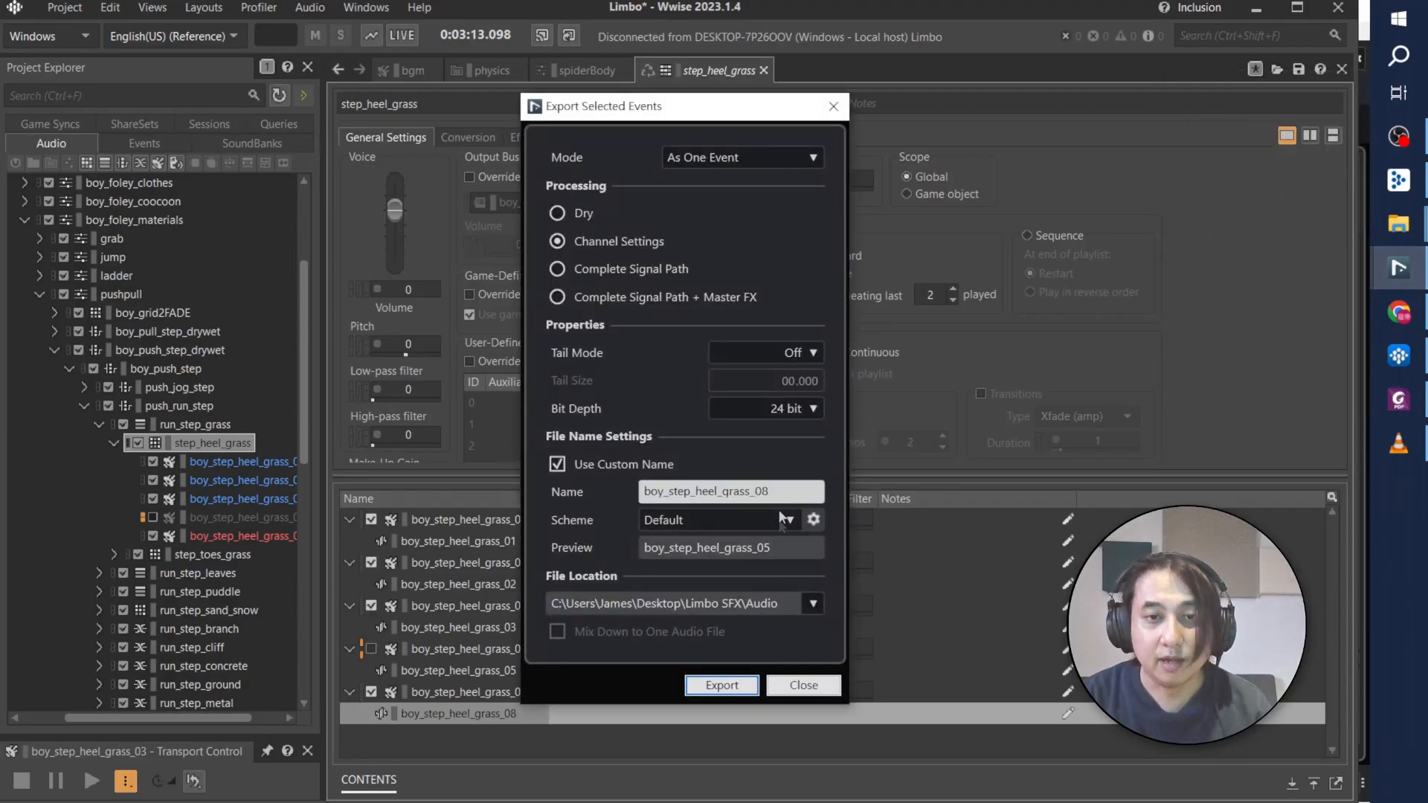
Step: Export the fifth clip as boy_step_heel_grass_08 and import the file into Wwise
left_click(721, 694)
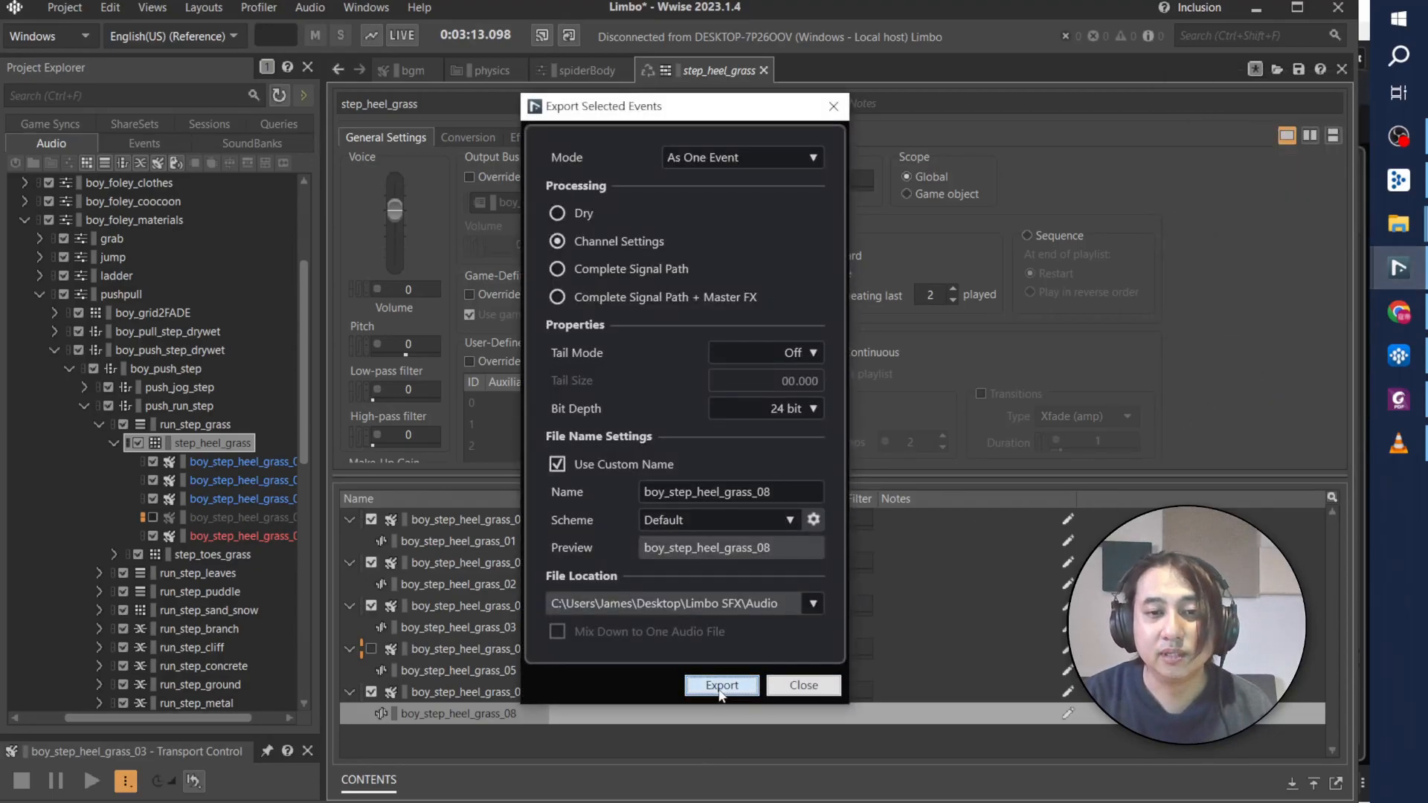
left_click(721, 685)
left_click(956, 630)
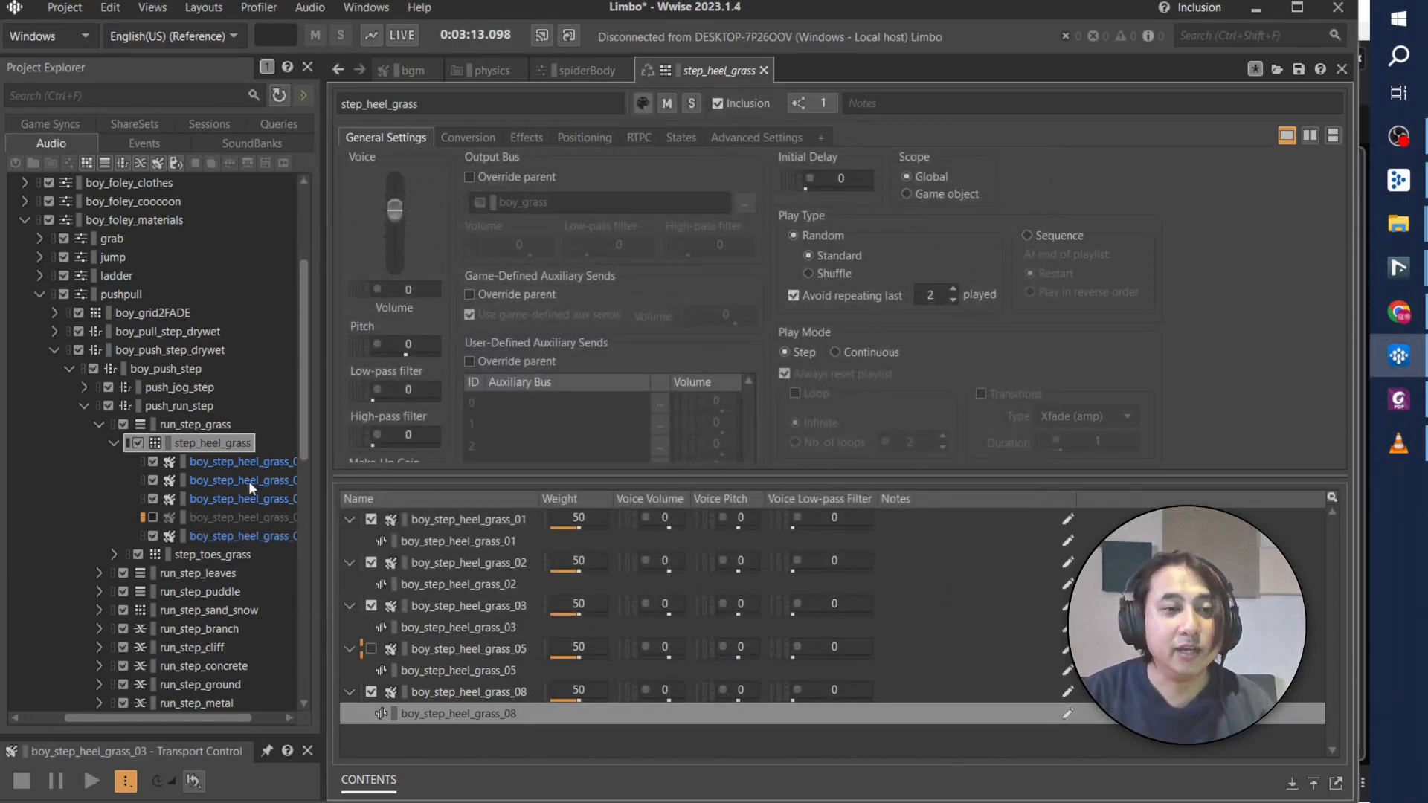
Step: Select the audio source of boy_step_heel_grass_05, then open boy_step_heel_grass_01 to examine its imported audio file
left_click(444, 672)
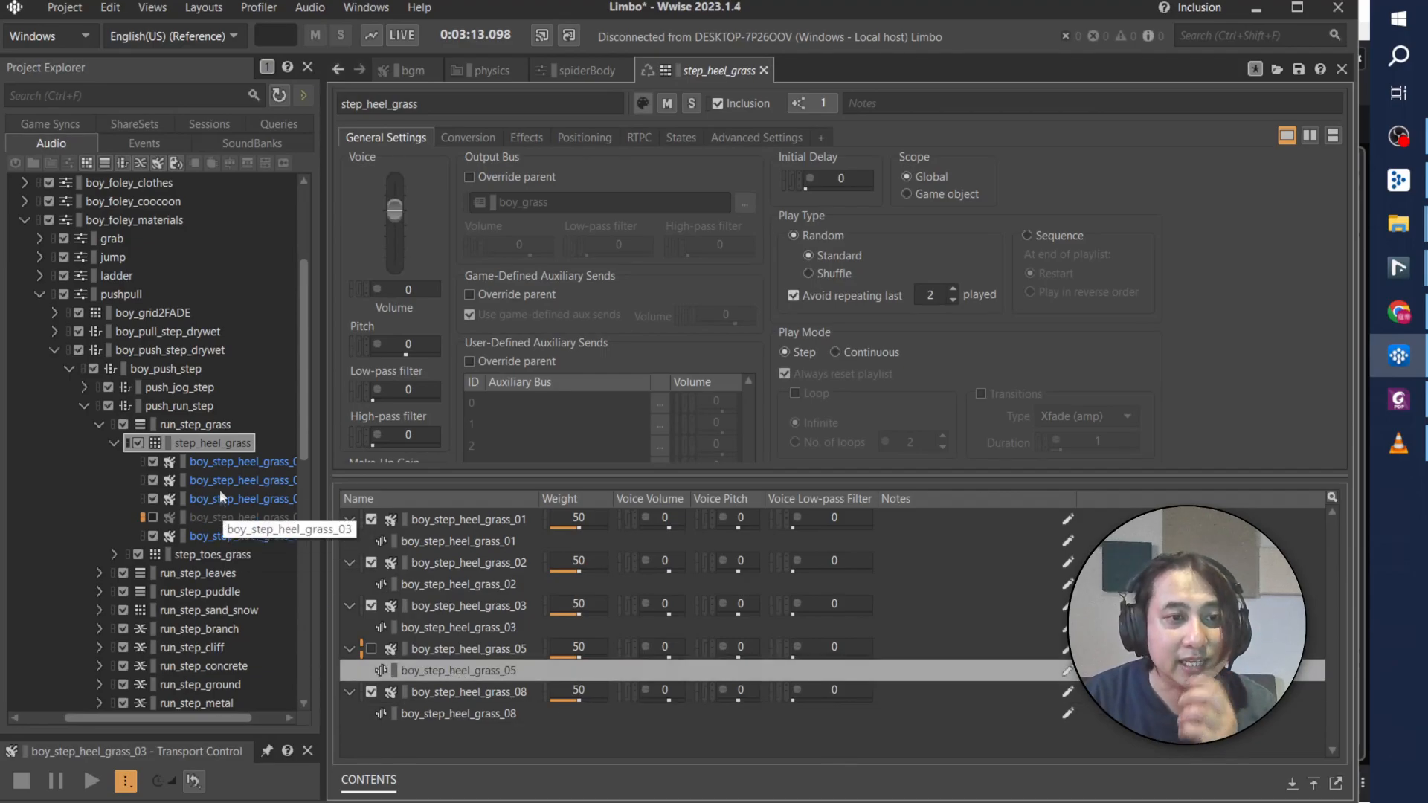
left_click(223, 462)
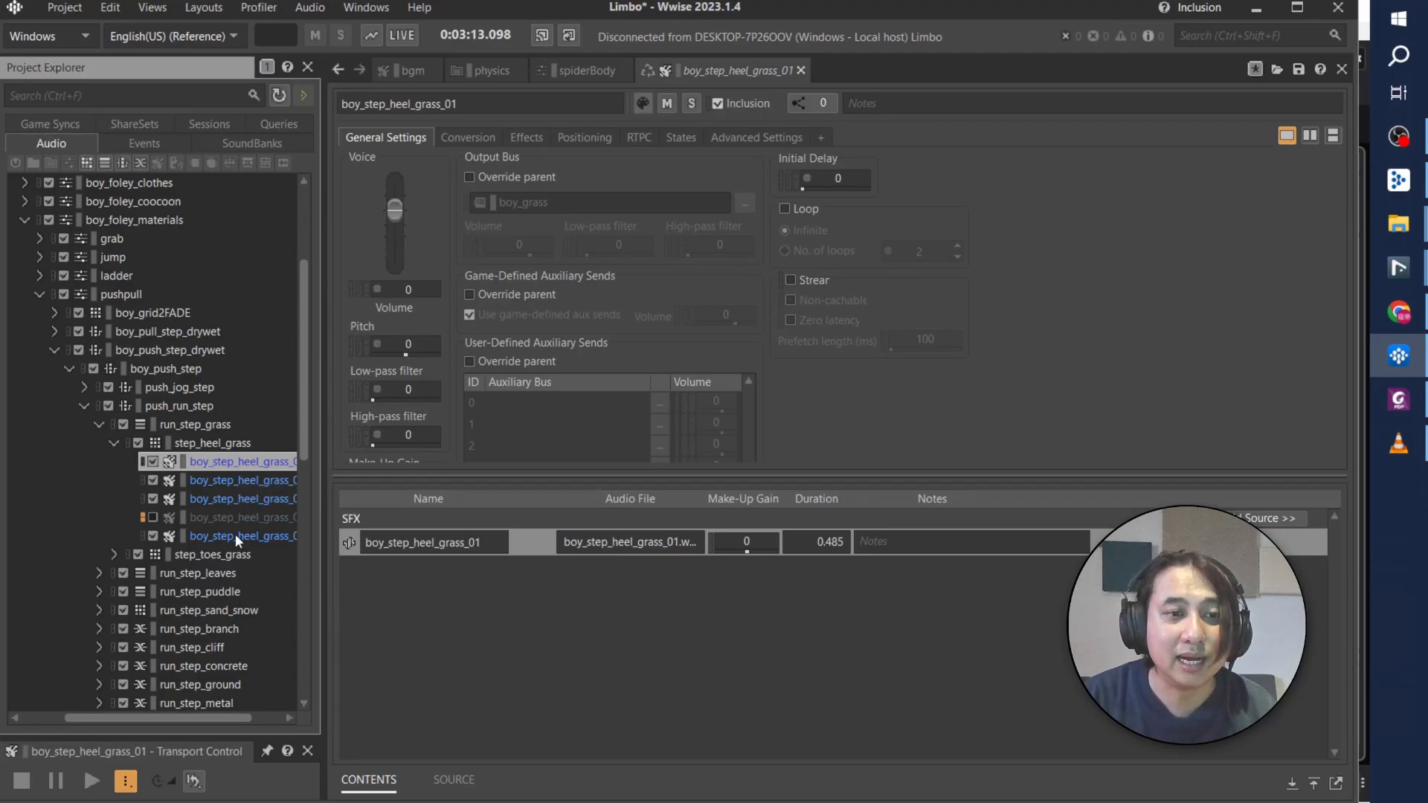
Step: Convert all the boy_step_heel_grass sounds inside the run_step_grass step_heel_grass container
left_click(235, 534, "shift")
right_click(243, 485)
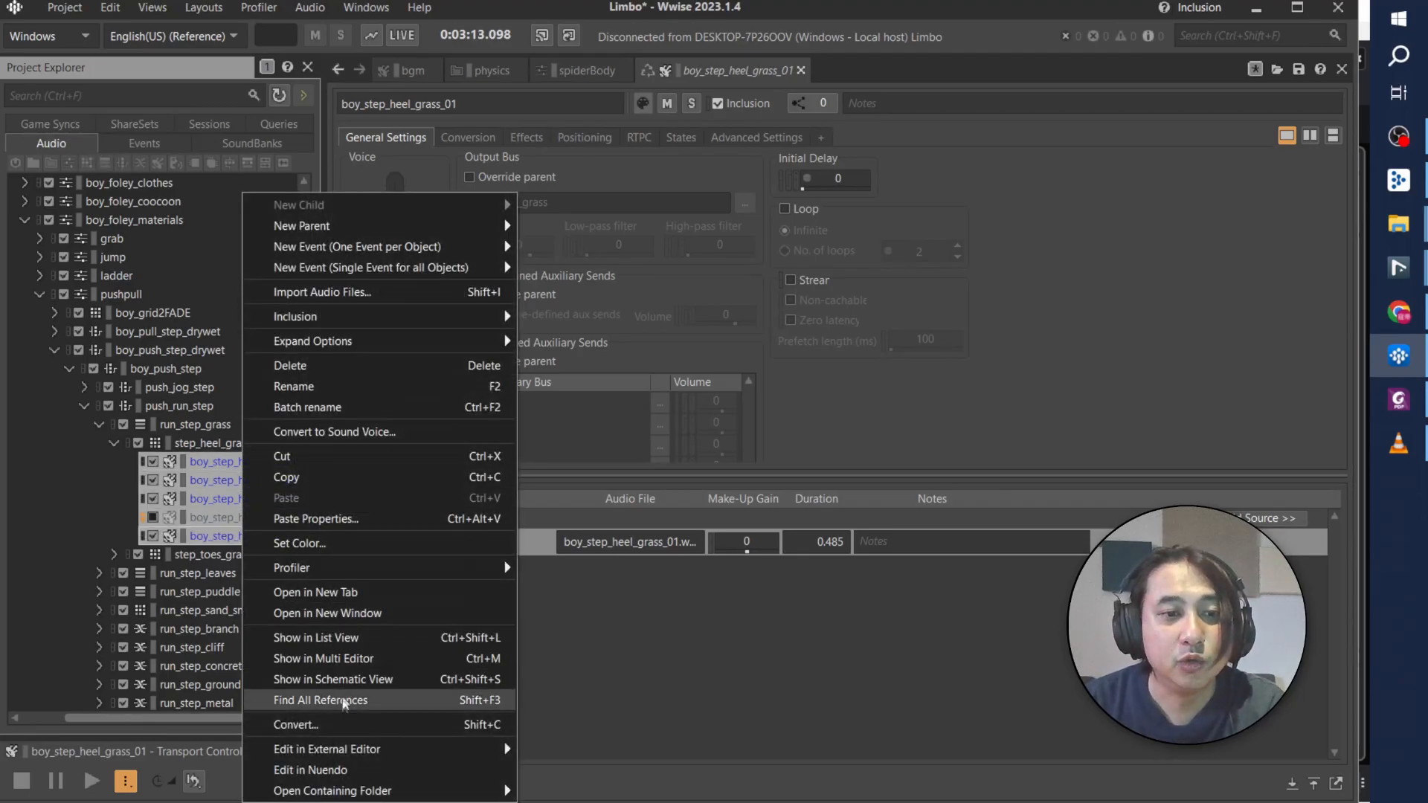
left_click(338, 723)
left_click(692, 506)
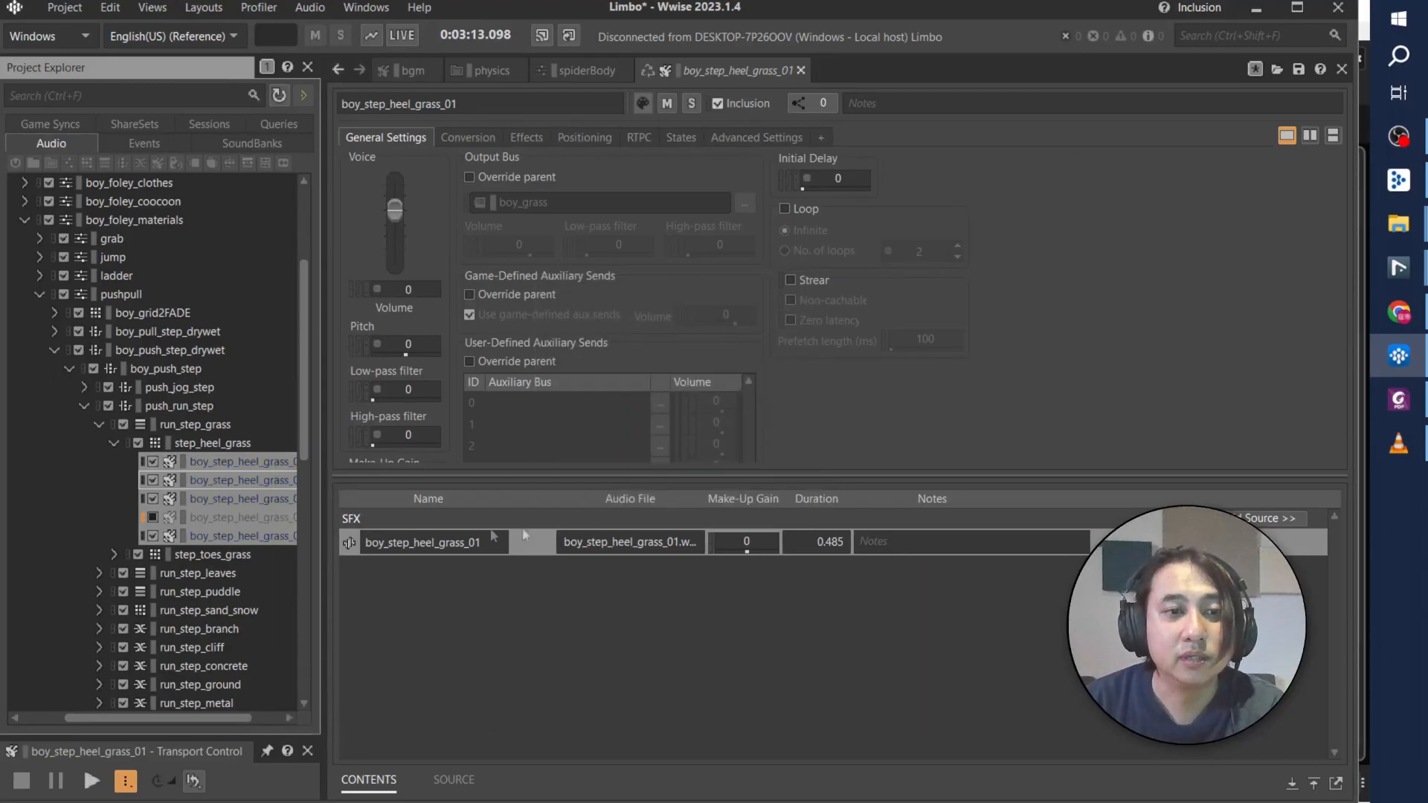
Step: Examine the converted sounds in step_heel_grass one after another, ending on boy_step_heel_grass_02
left_click(220, 481)
left_click(243, 462)
key("Down")
key("Down")
left_click(236, 479)
left_click(240, 466)
left_click(238, 483)
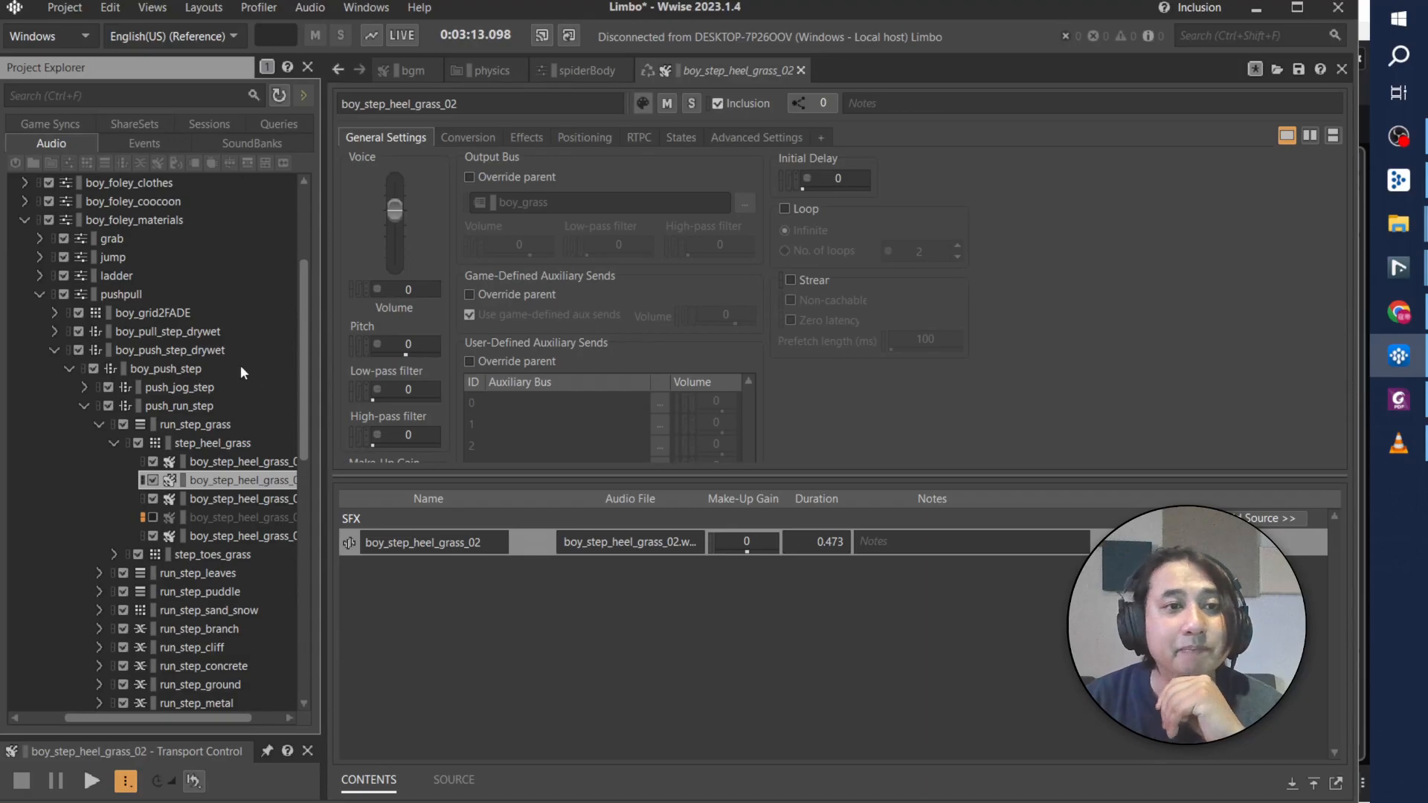
Step: Generate the SoundBanks of the Limbo project for the current platform and dismiss the generation report
left_click(250, 142)
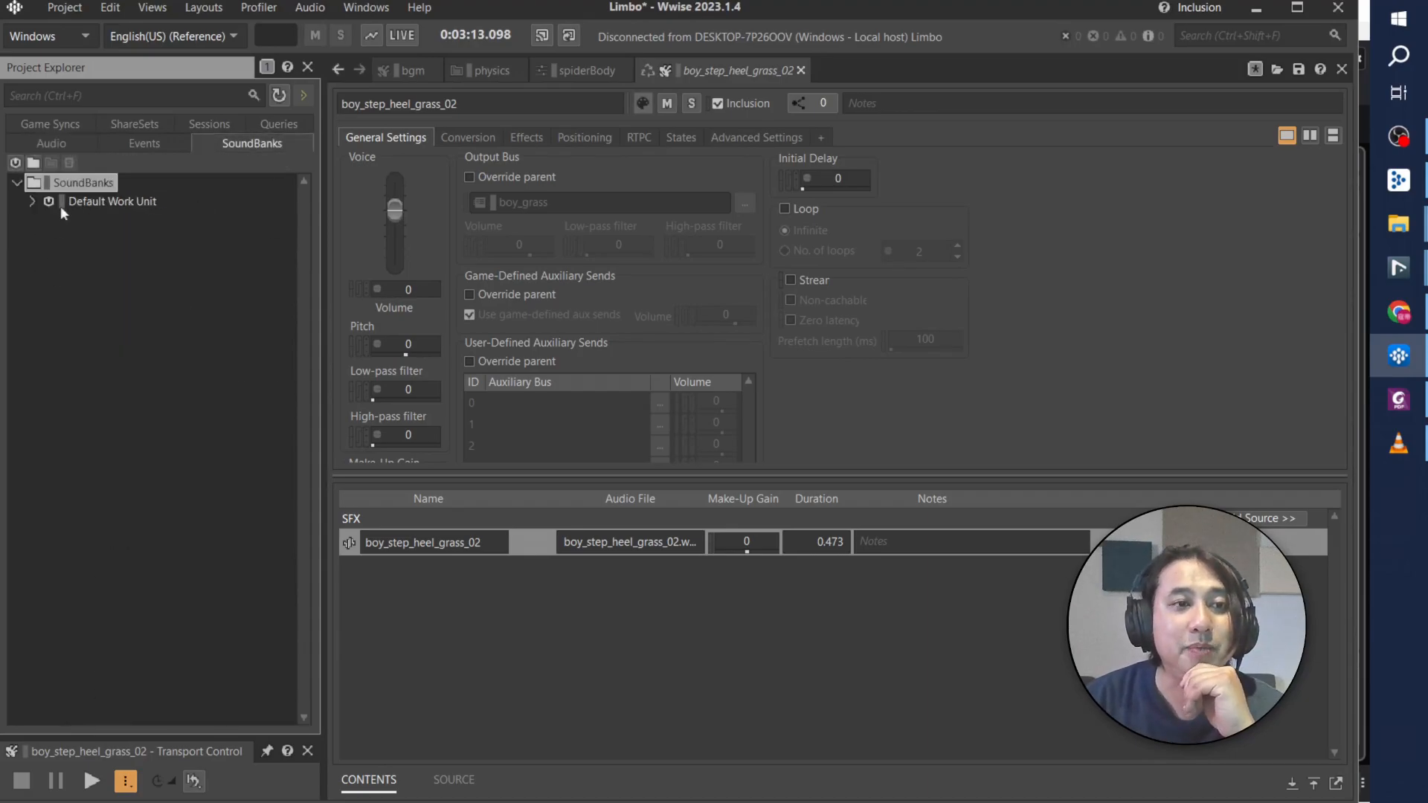
right_click(79, 189)
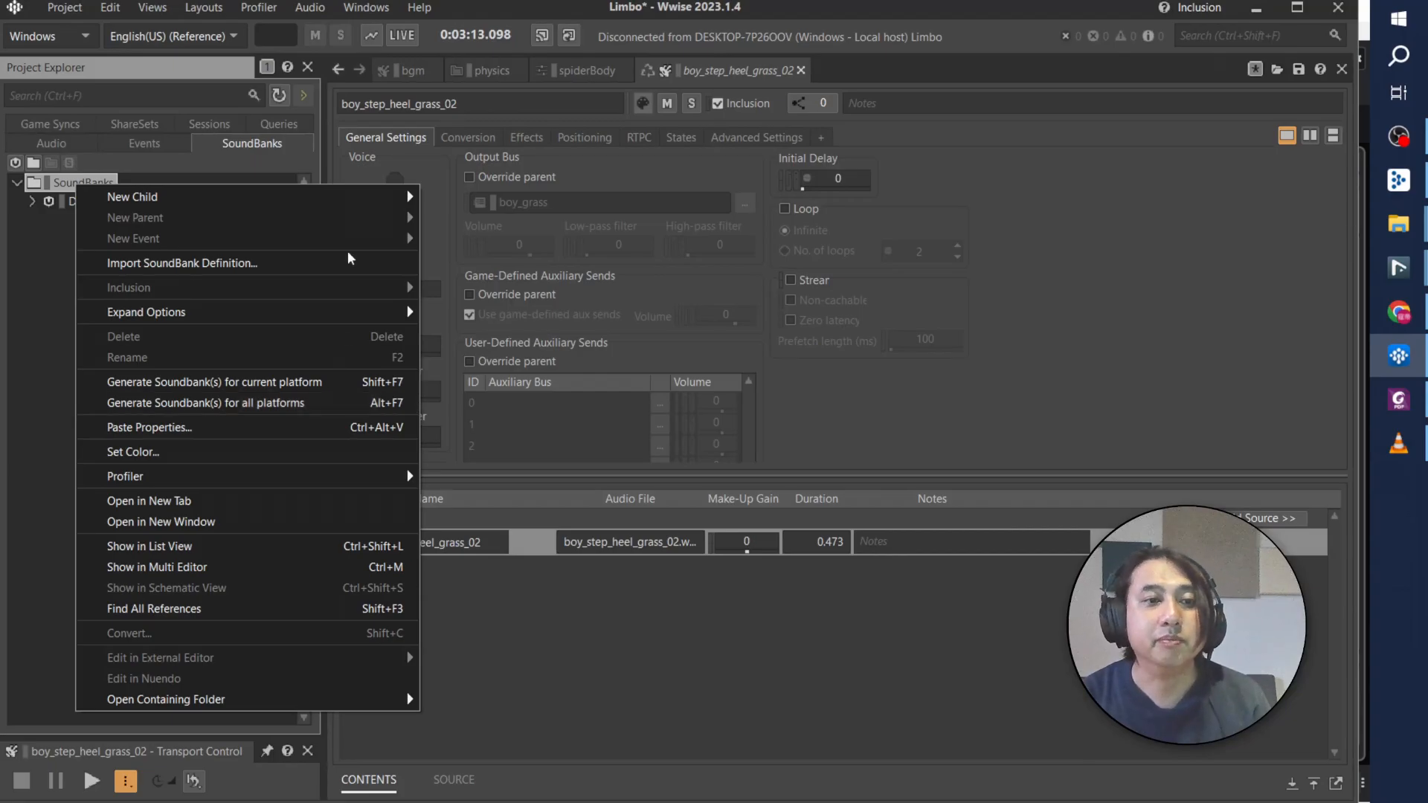
left_click(278, 381)
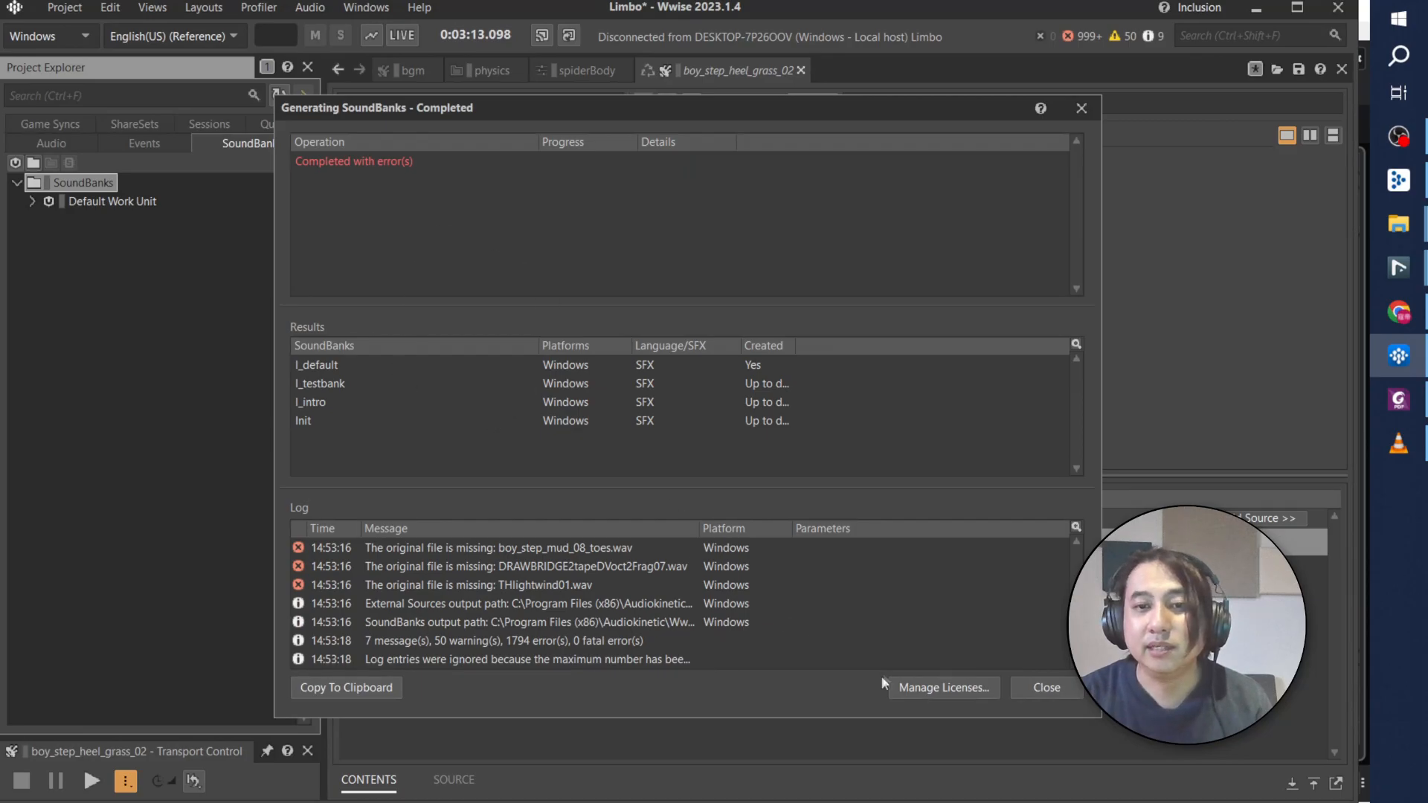
left_click(1031, 690)
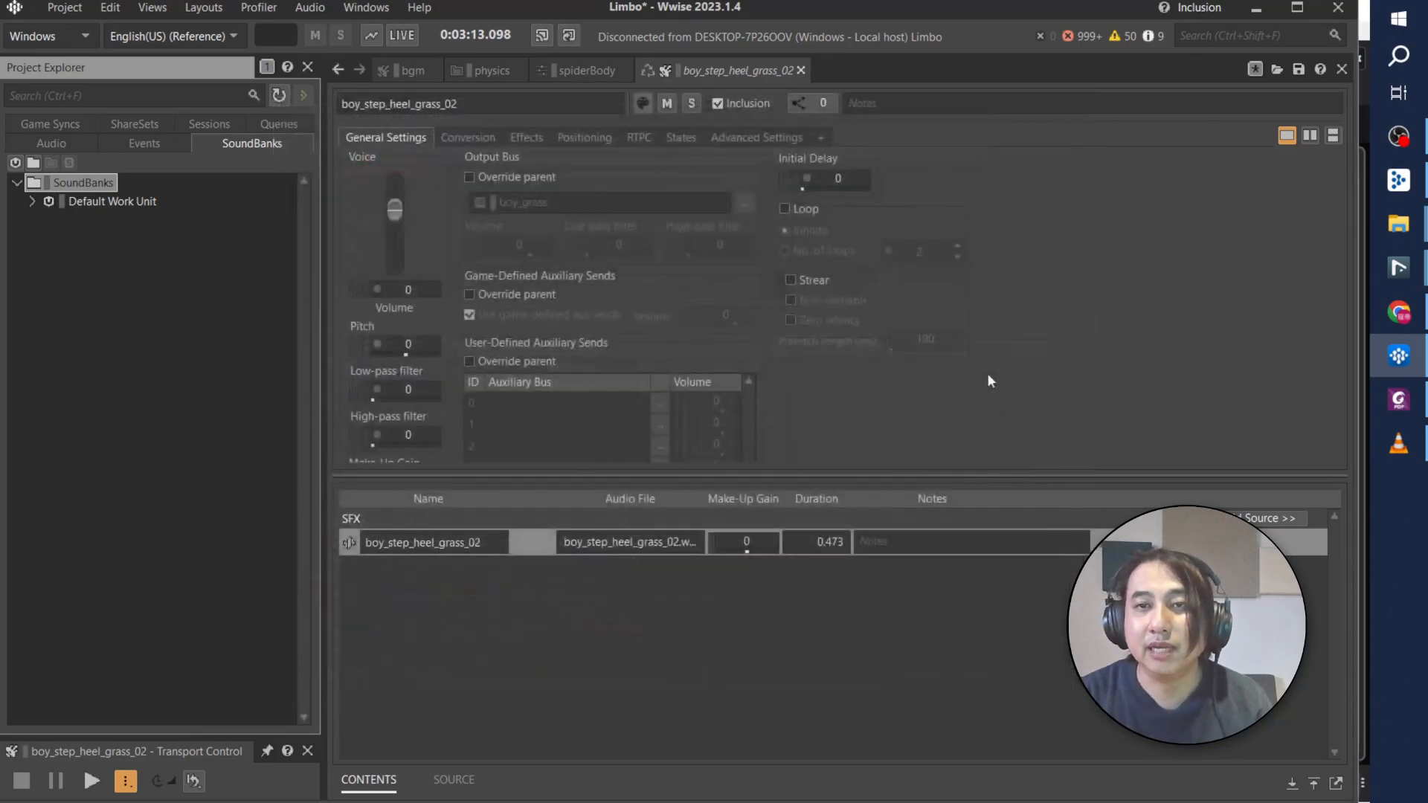
Step: Minimise Wwise and Nuendo, switch to Audiokinetic Launcher and run the Limbo sample game
left_click(1259, 15)
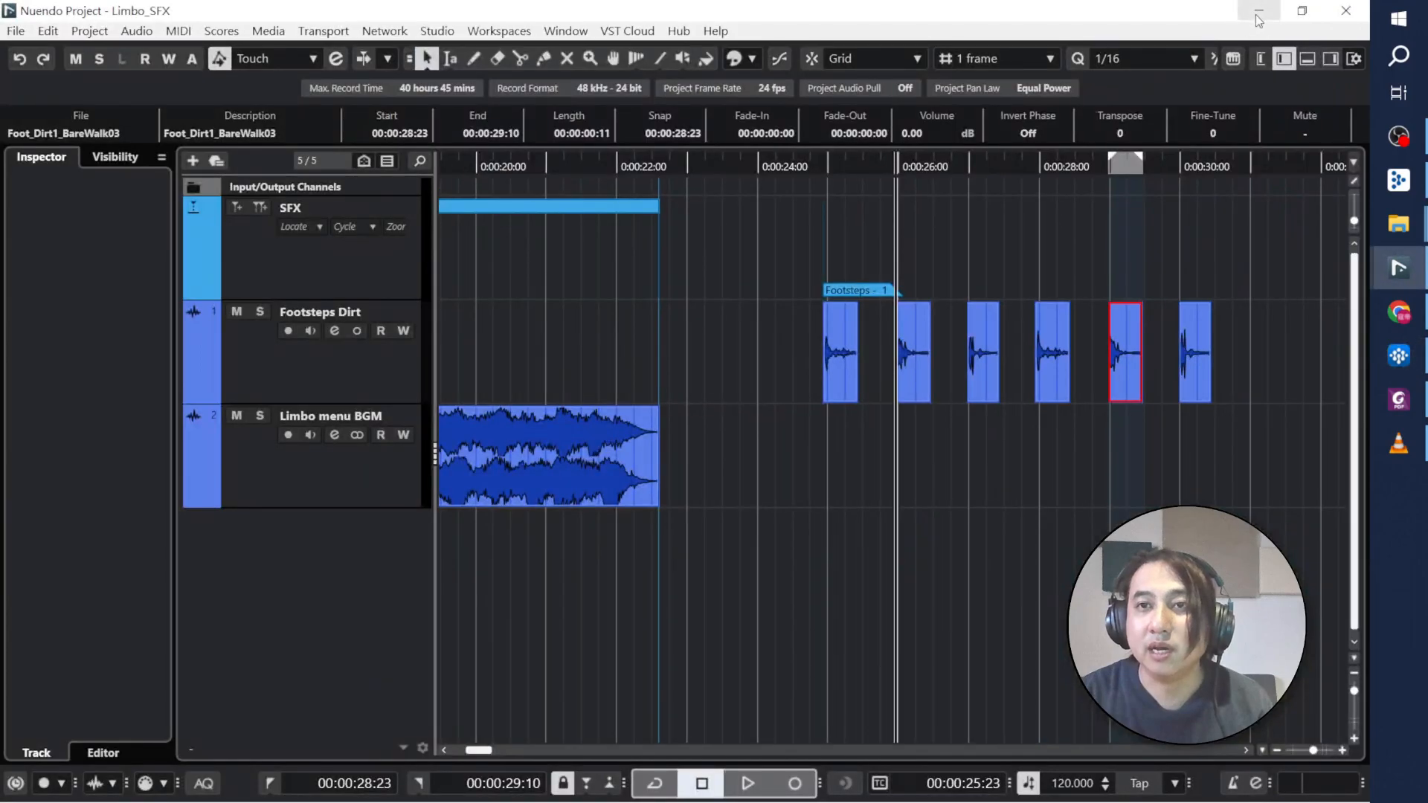
left_click(1259, 15)
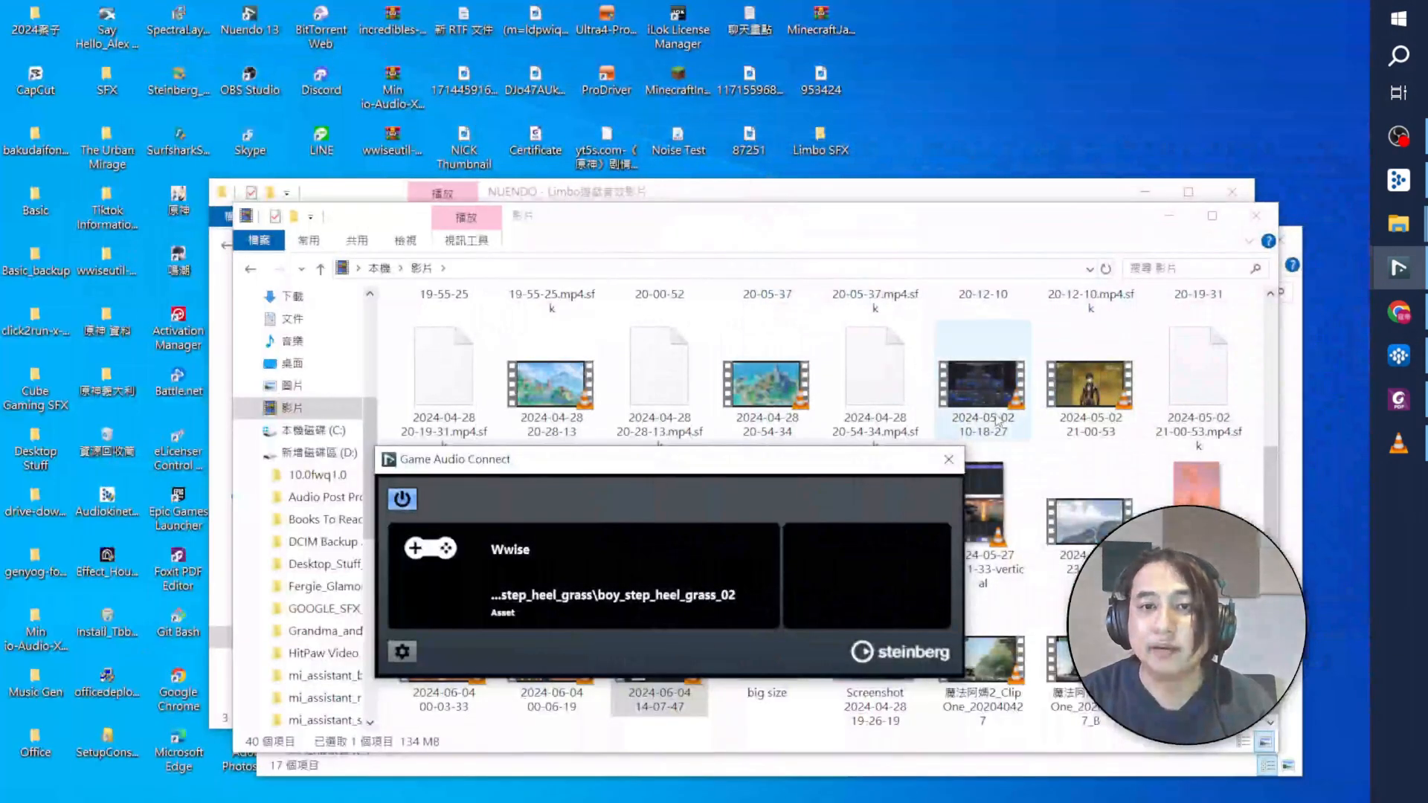
left_click(1398, 179)
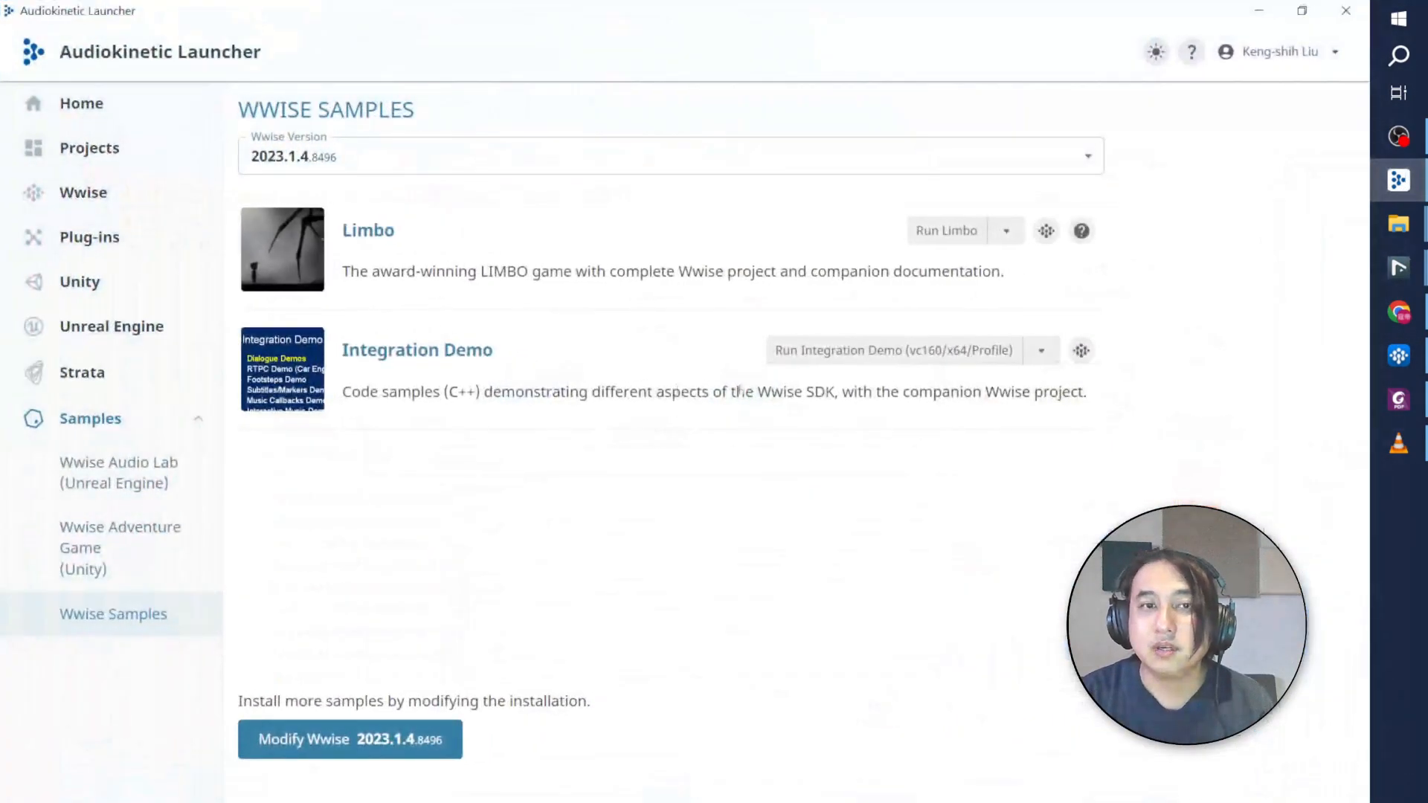
left_click(933, 232)
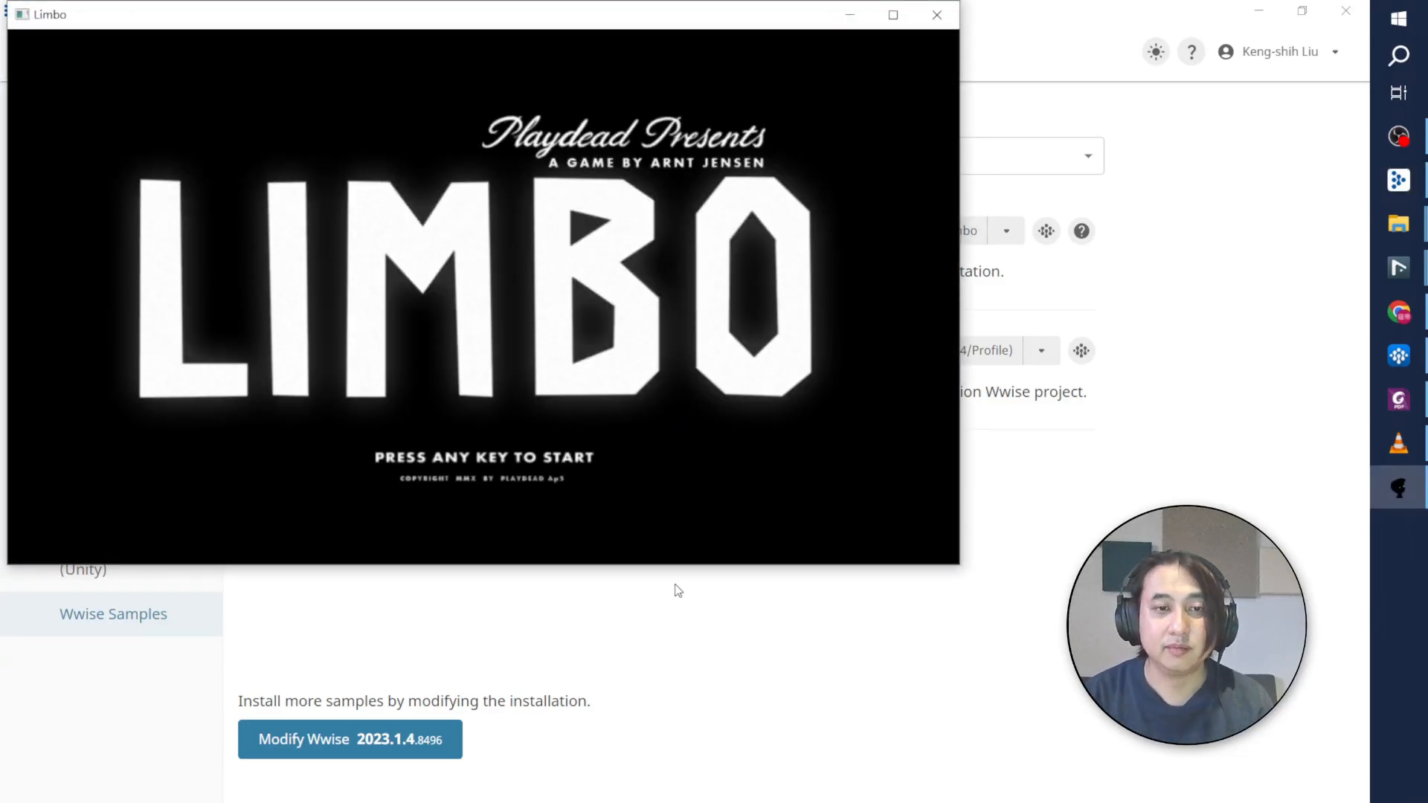
Step: Start the Limbo game and walk the boy back and forth to listen to his footsteps, closing the game at the end
key("Return")
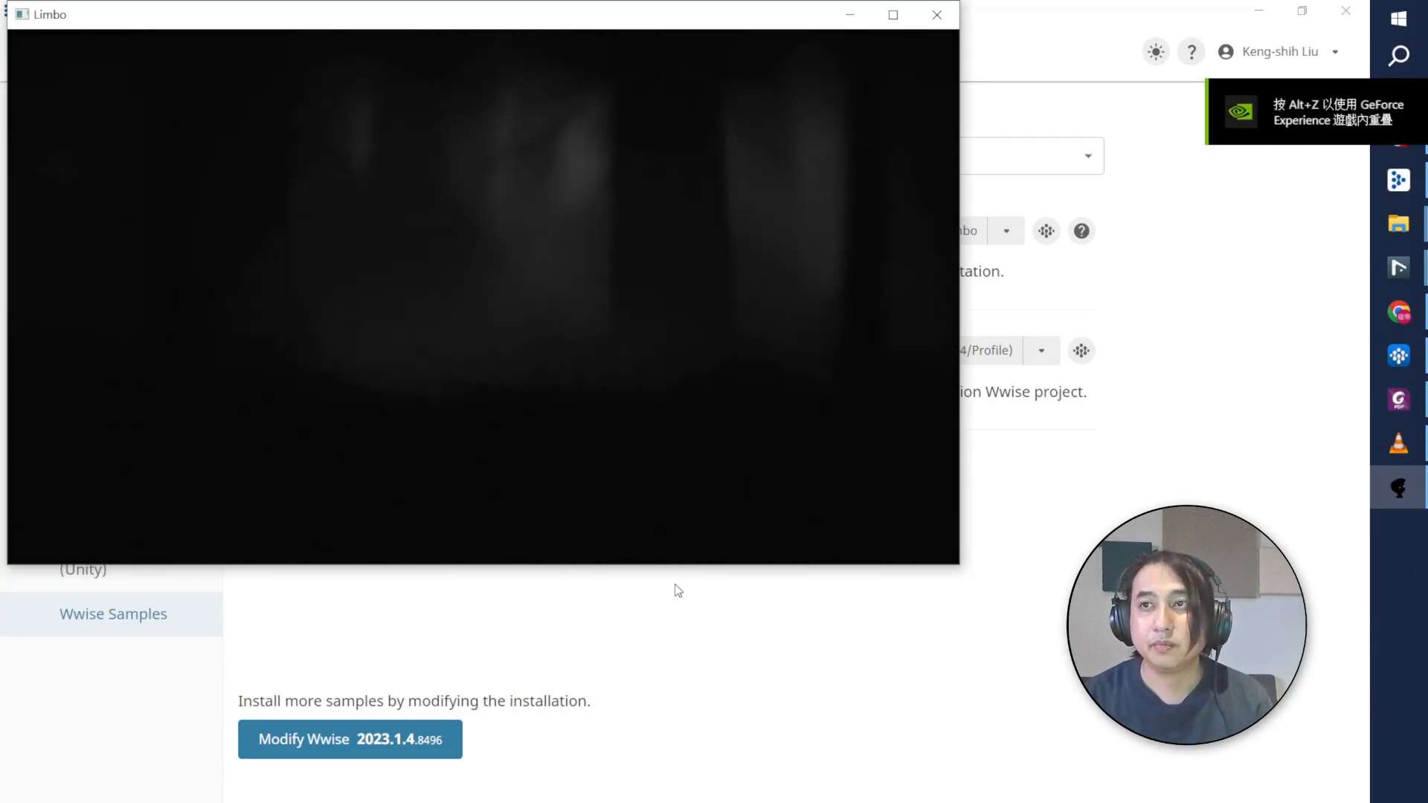
left_click_drag(647, 15, 730, 107)
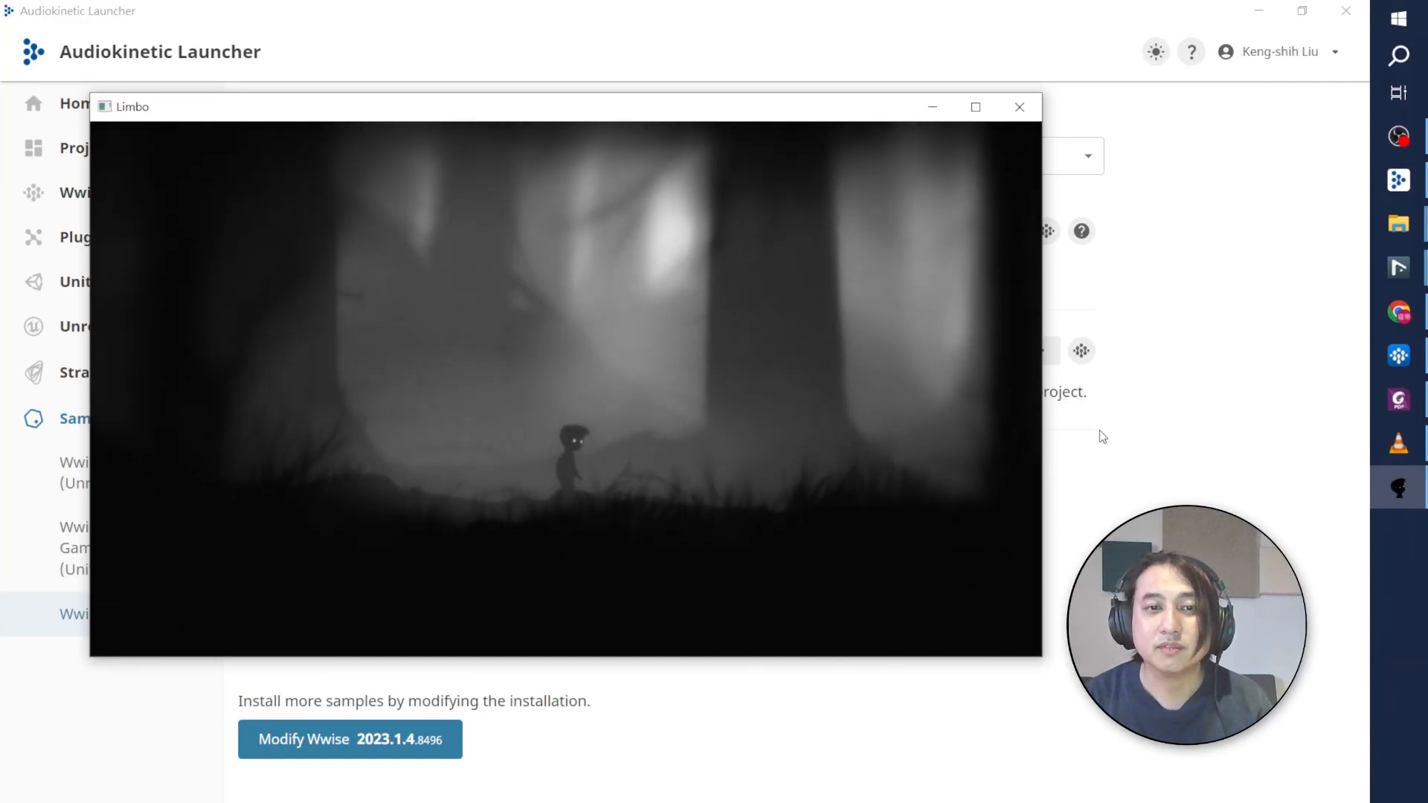
key("Right")
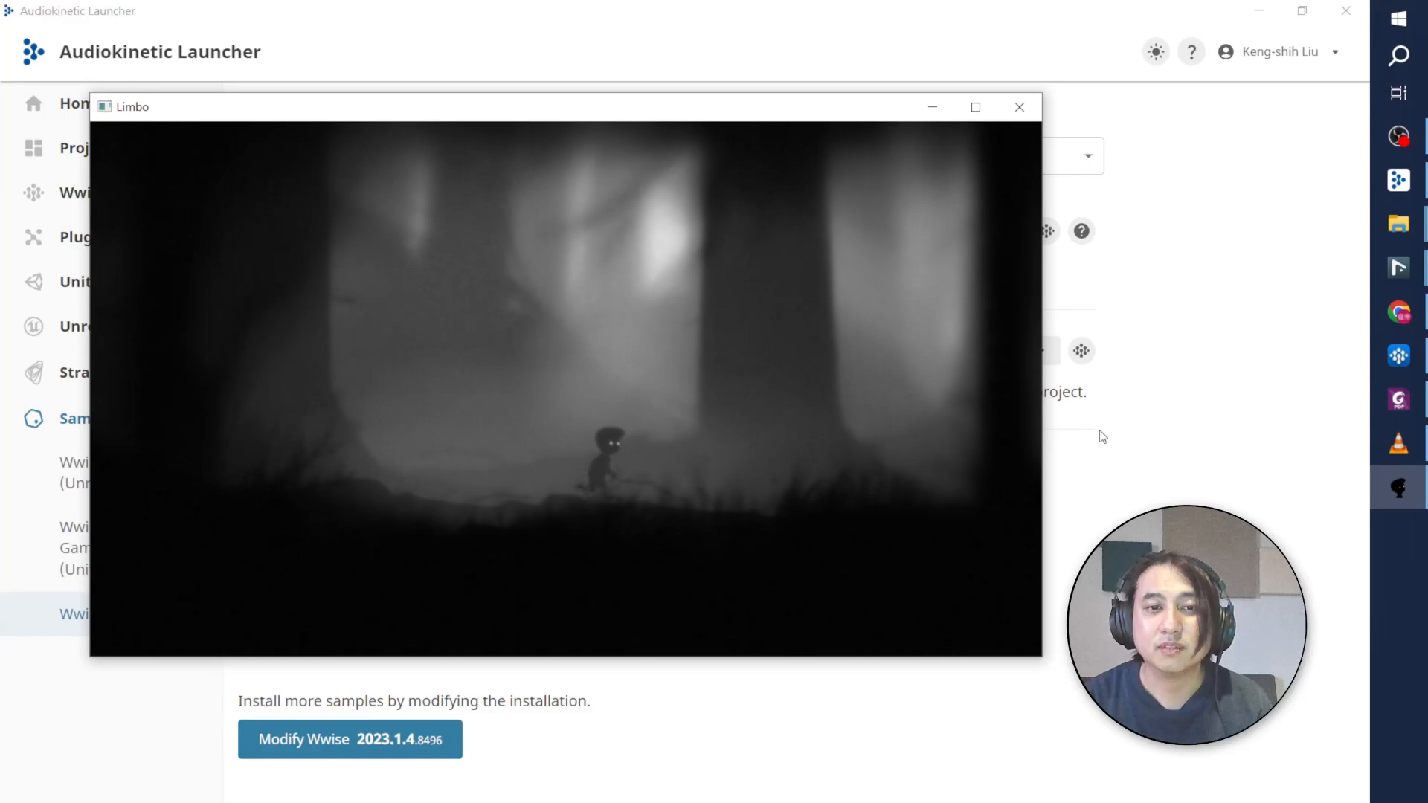
key("Right")
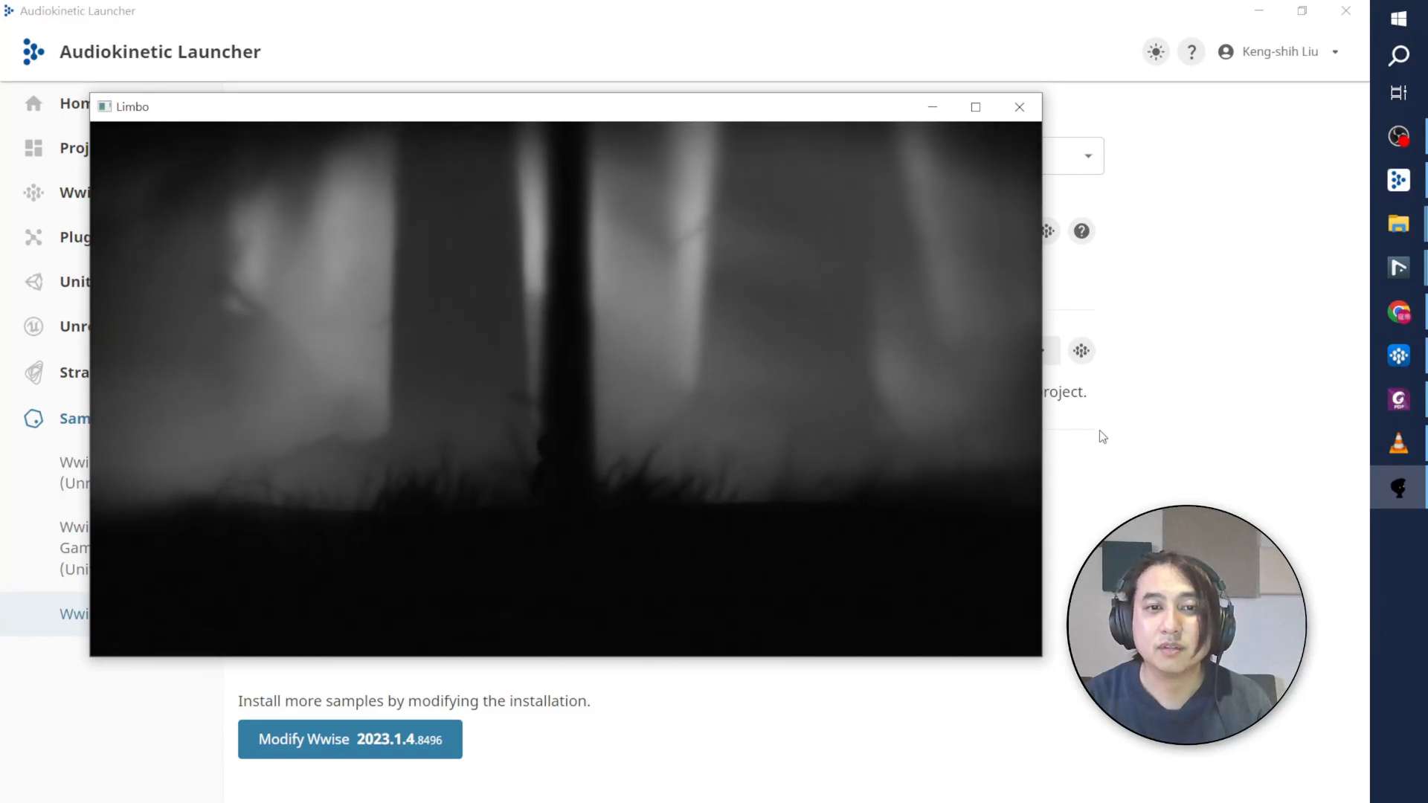
key("Left")
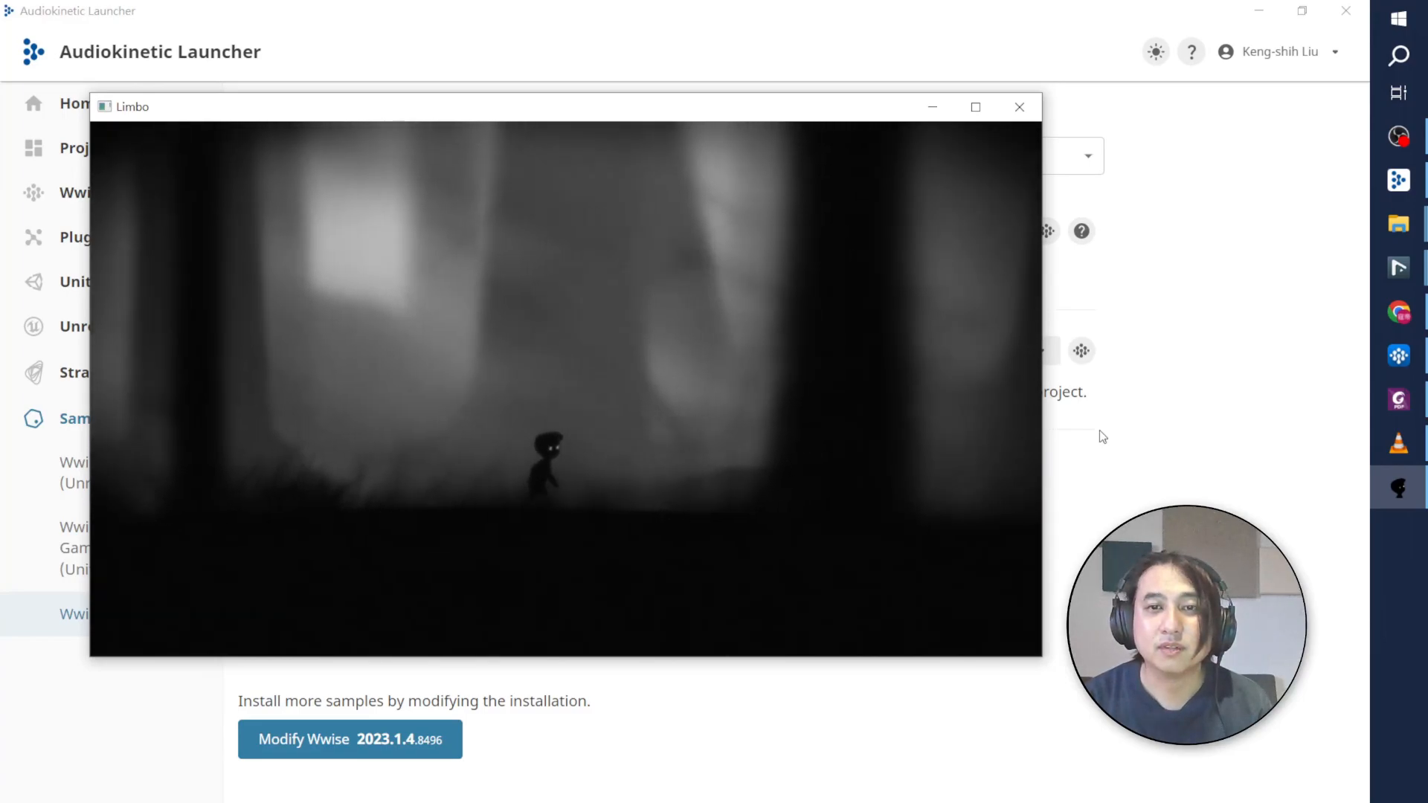
key("Right")
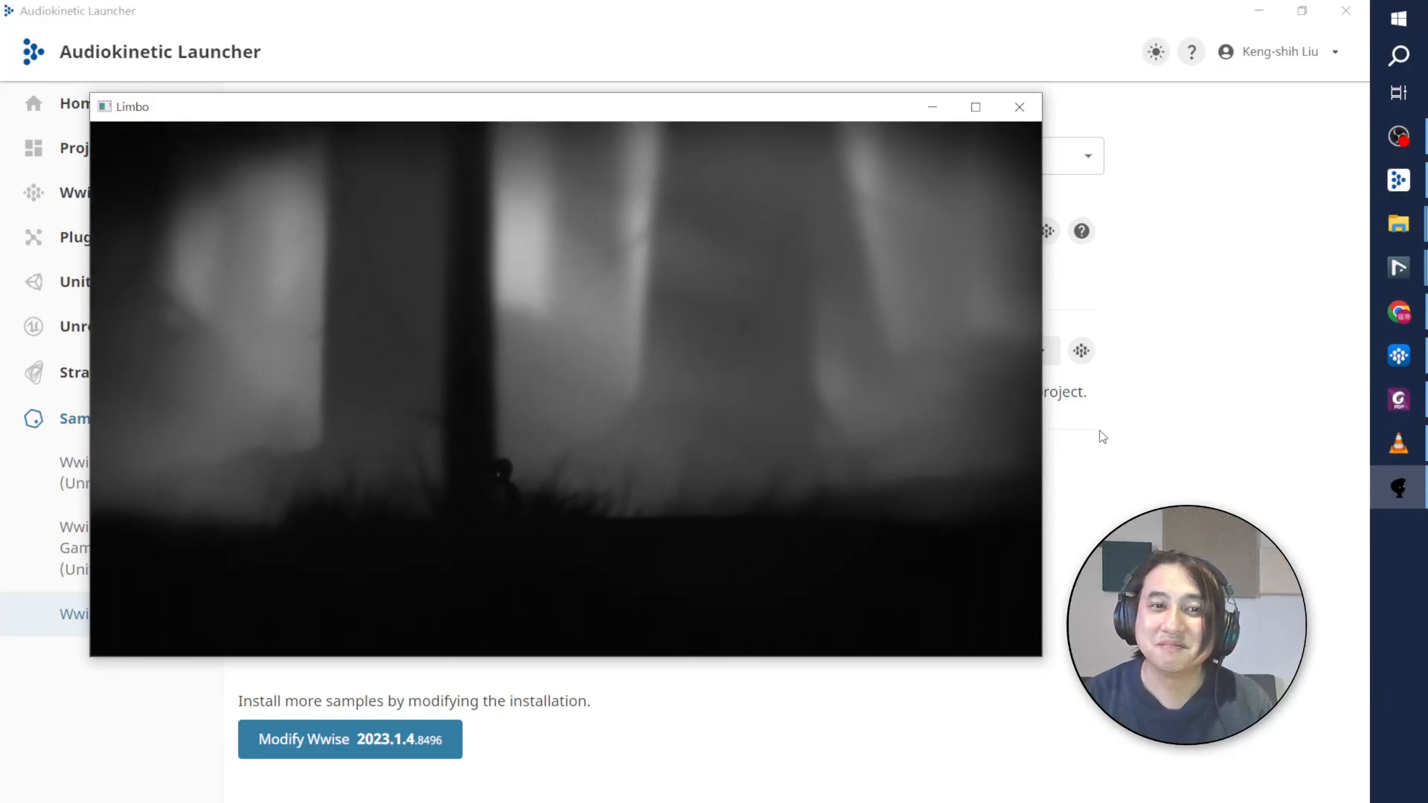
key("Right")
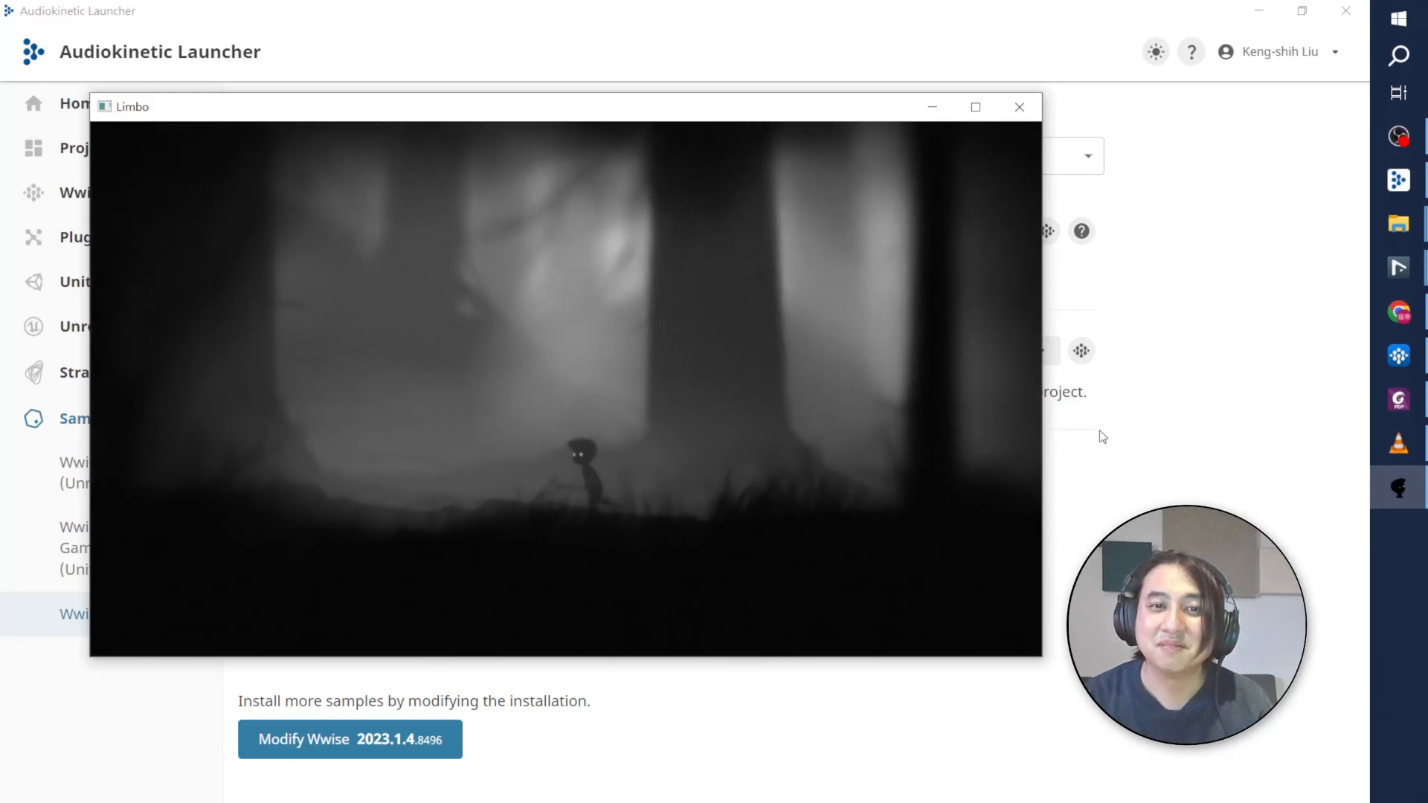
key("Right")
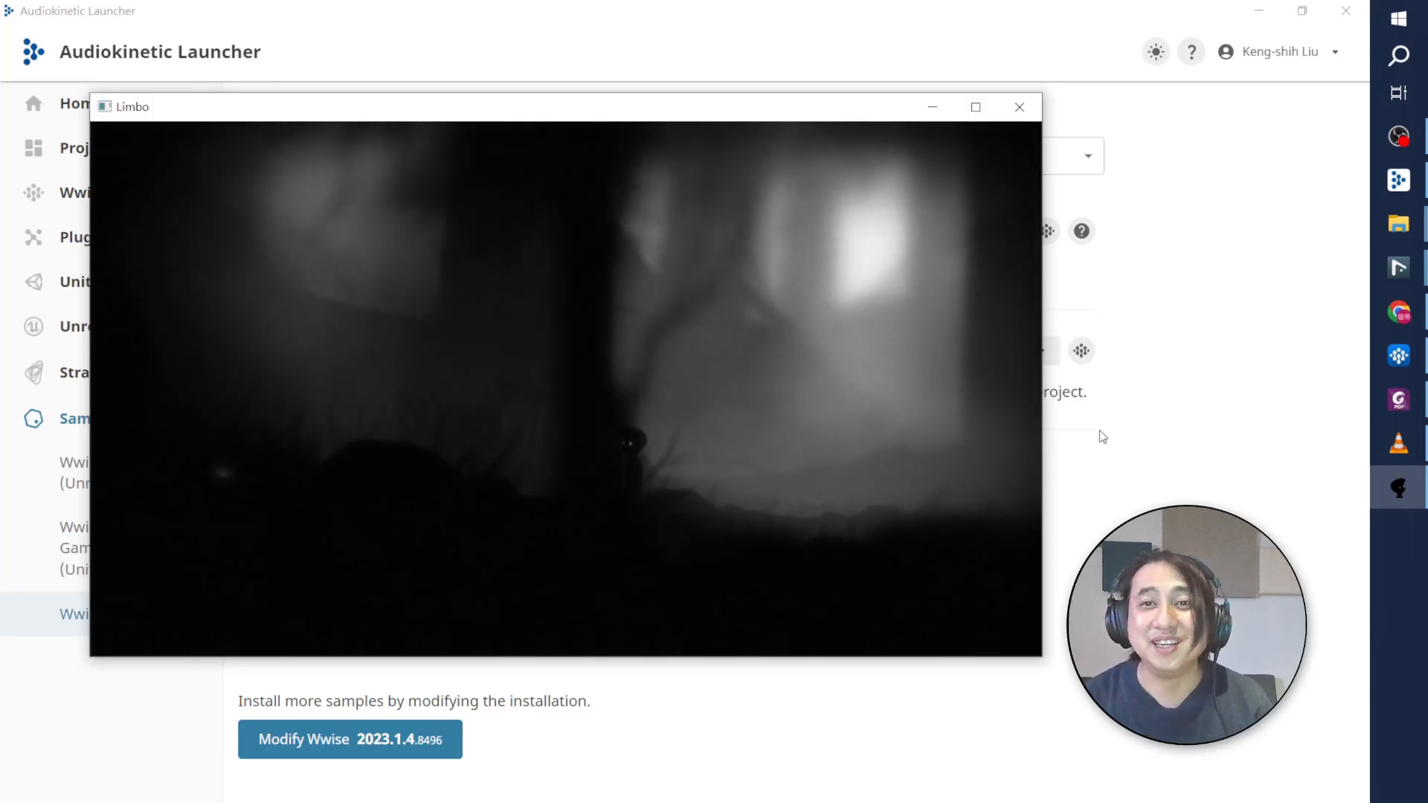
left_click(1019, 107)
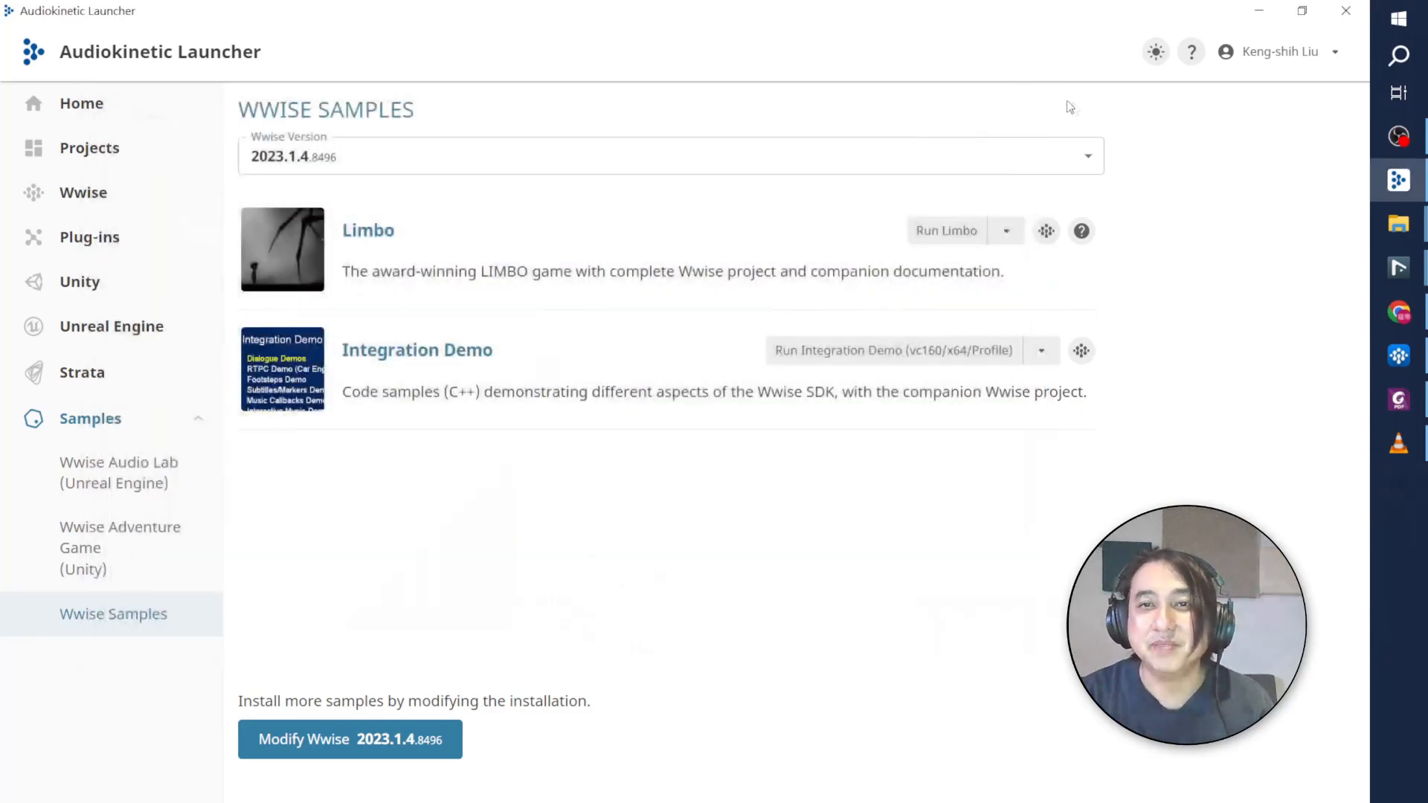
Step: Open the Limbo sample's documentation TheLimboProject_En.pdf and examine the page 5 notes on operations that affect converted audio files
left_click(1082, 232)
left_click(1036, 260)
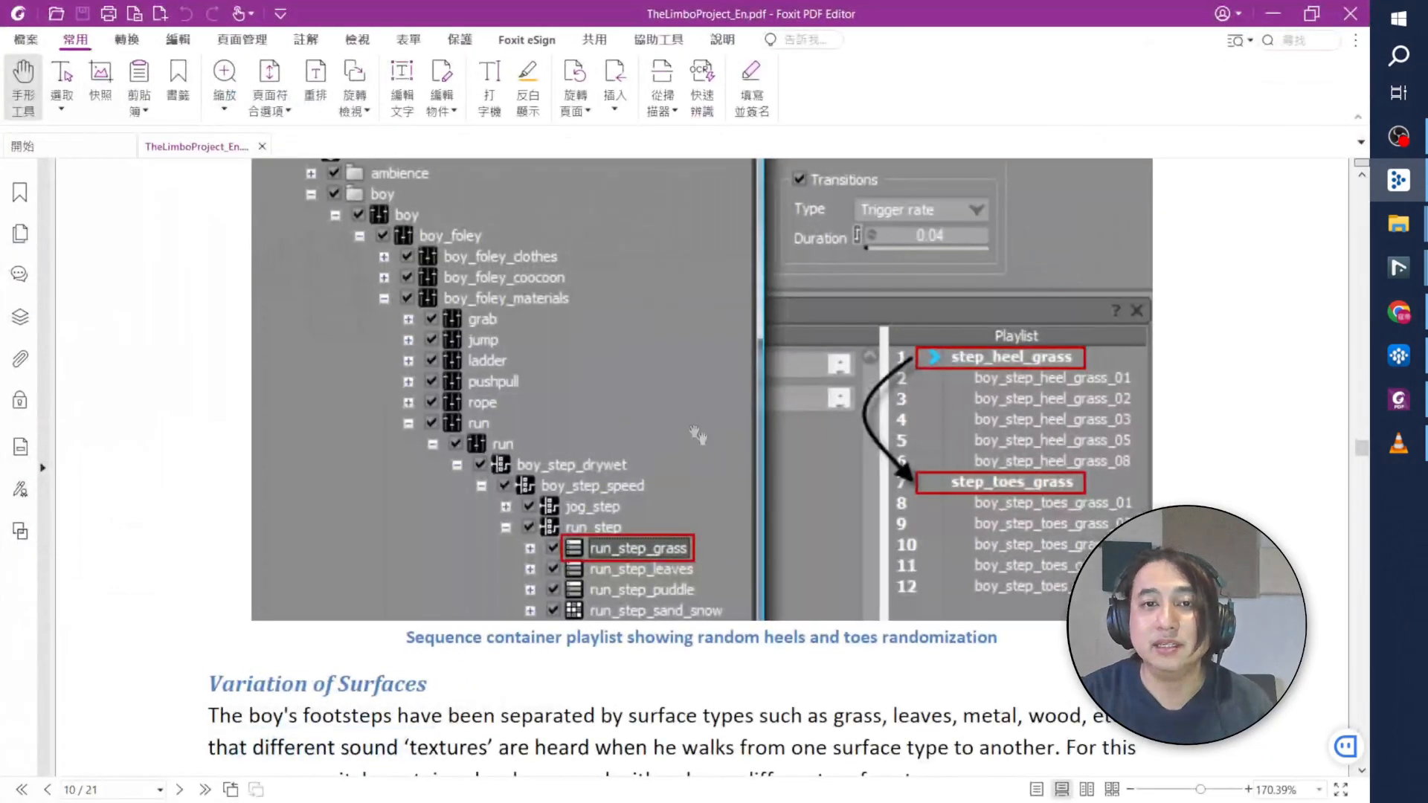
scroll(568, 388, "up", 5)
left_click_drag(1361, 443, 1388, 321)
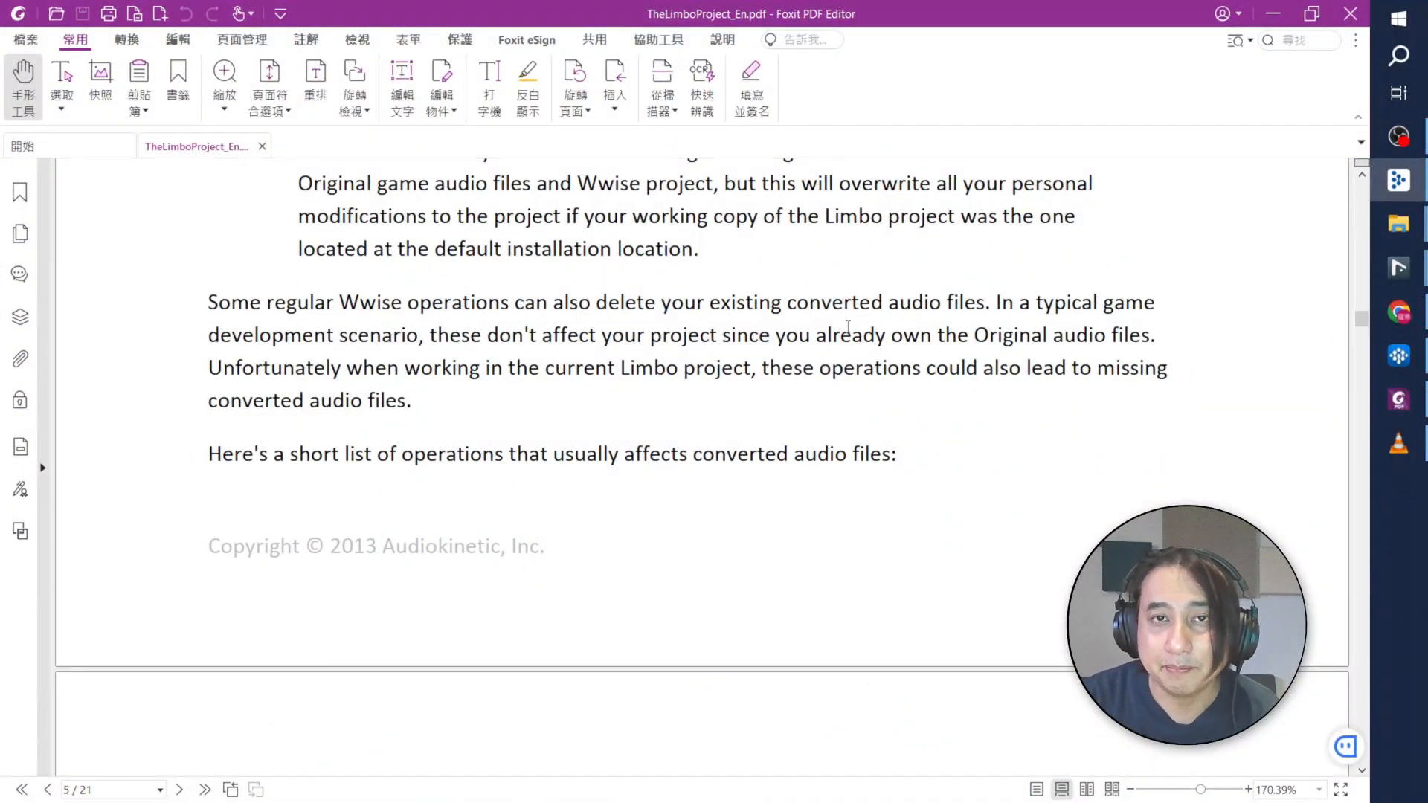
left_click(1272, 14)
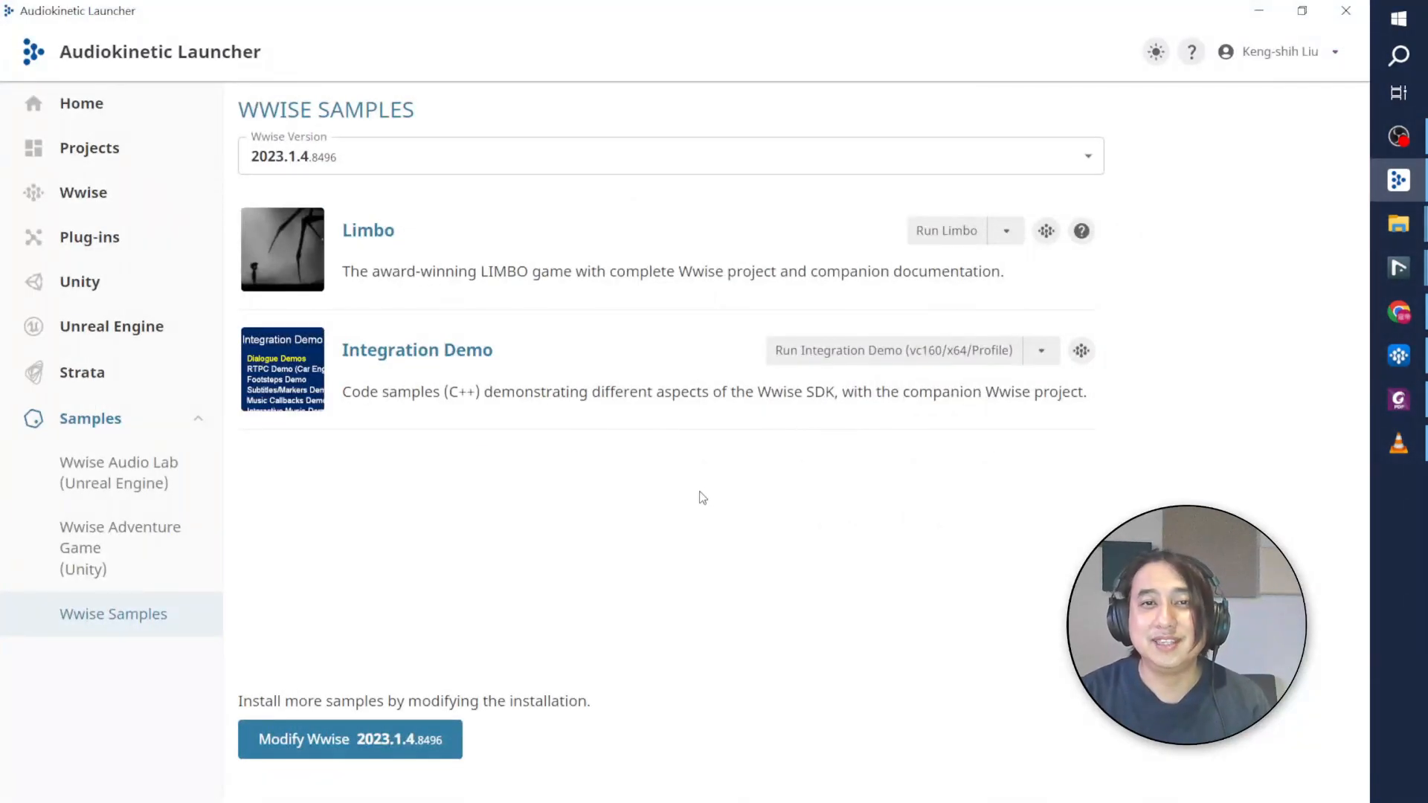